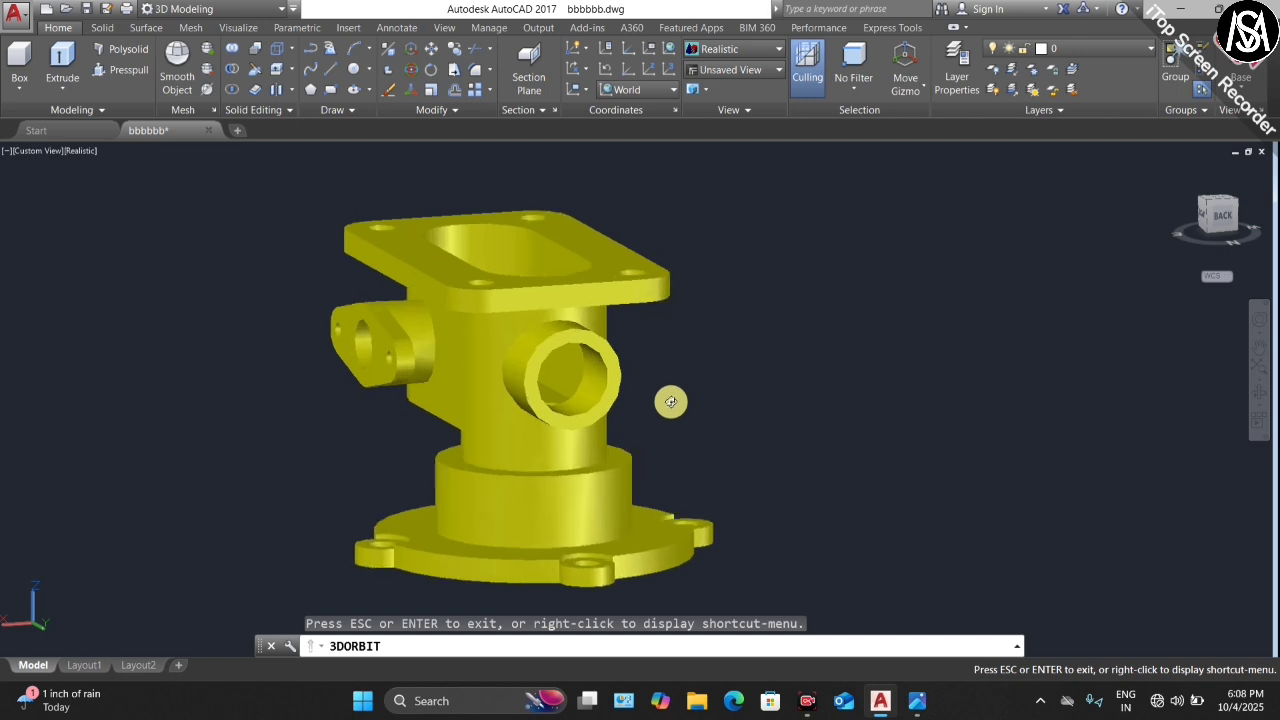
# - Examine the finished housing model from another side and the dimensioned views in the reference image IMG_20251002_190756.jpg
pyautogui.moveTo(671, 401); pyautogui.dragTo(573, 370)
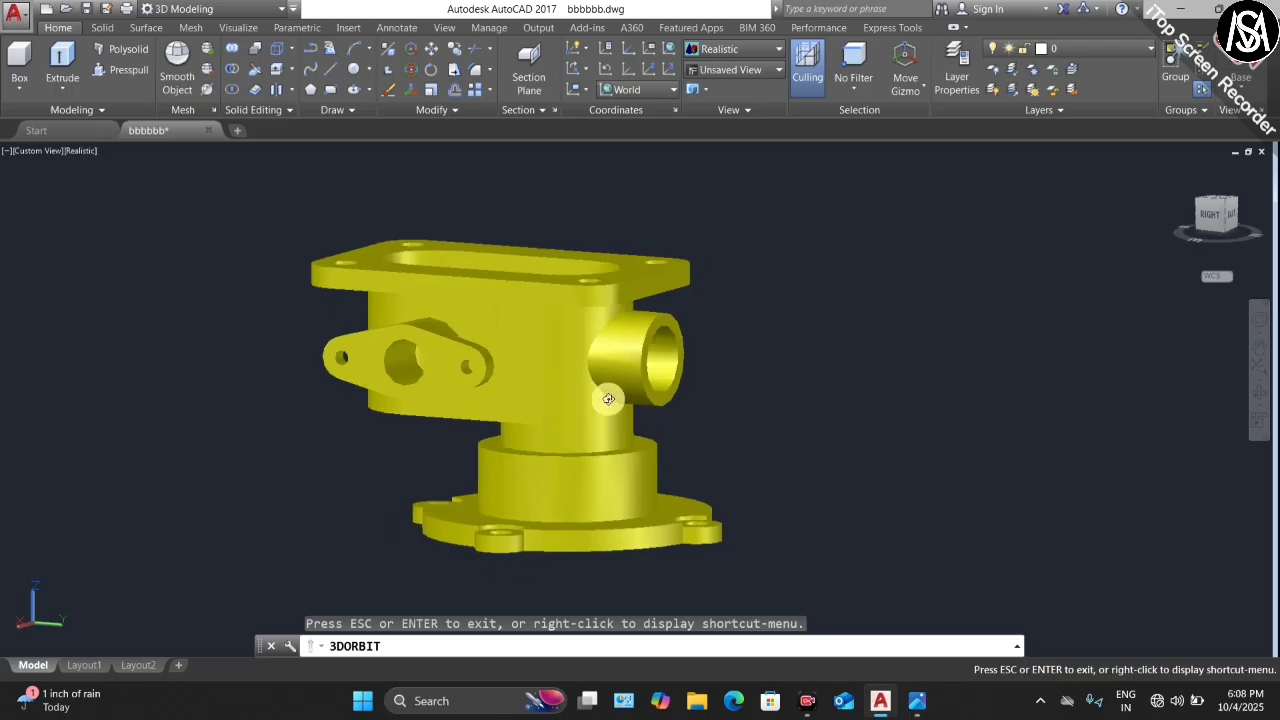
pyautogui.click(917, 700)
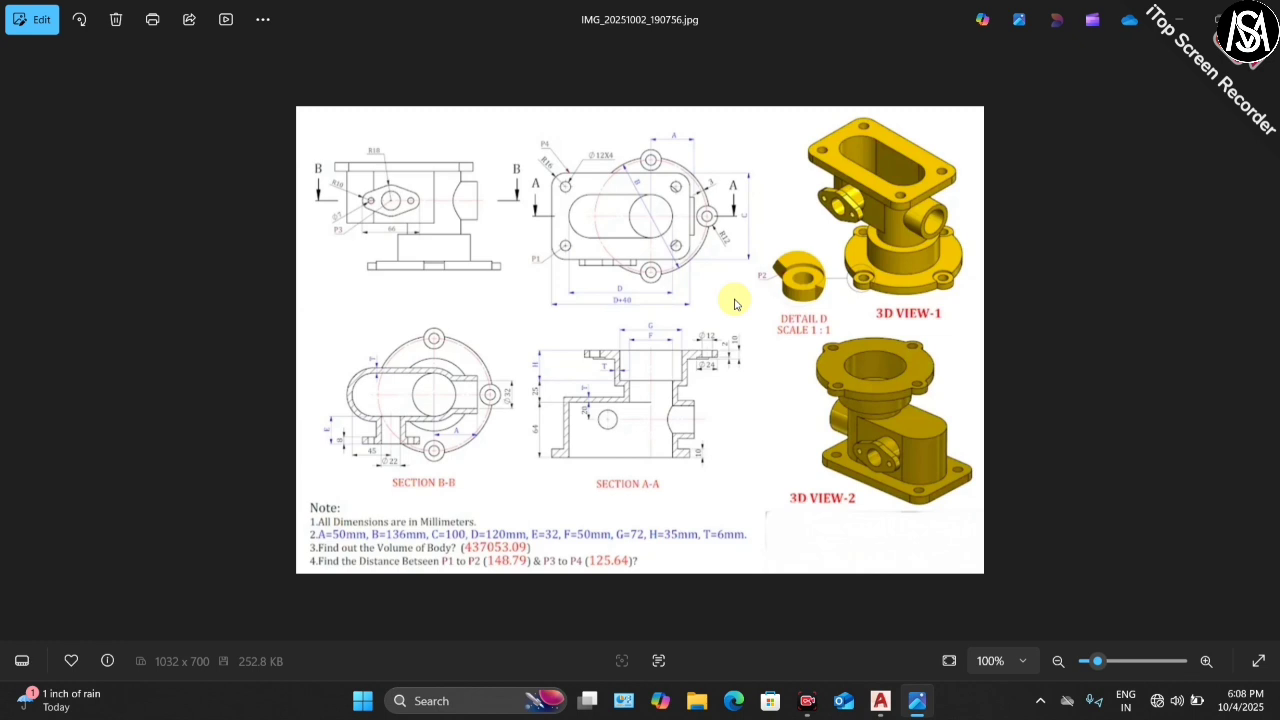
pyautogui.scroll(2, 674, 249)
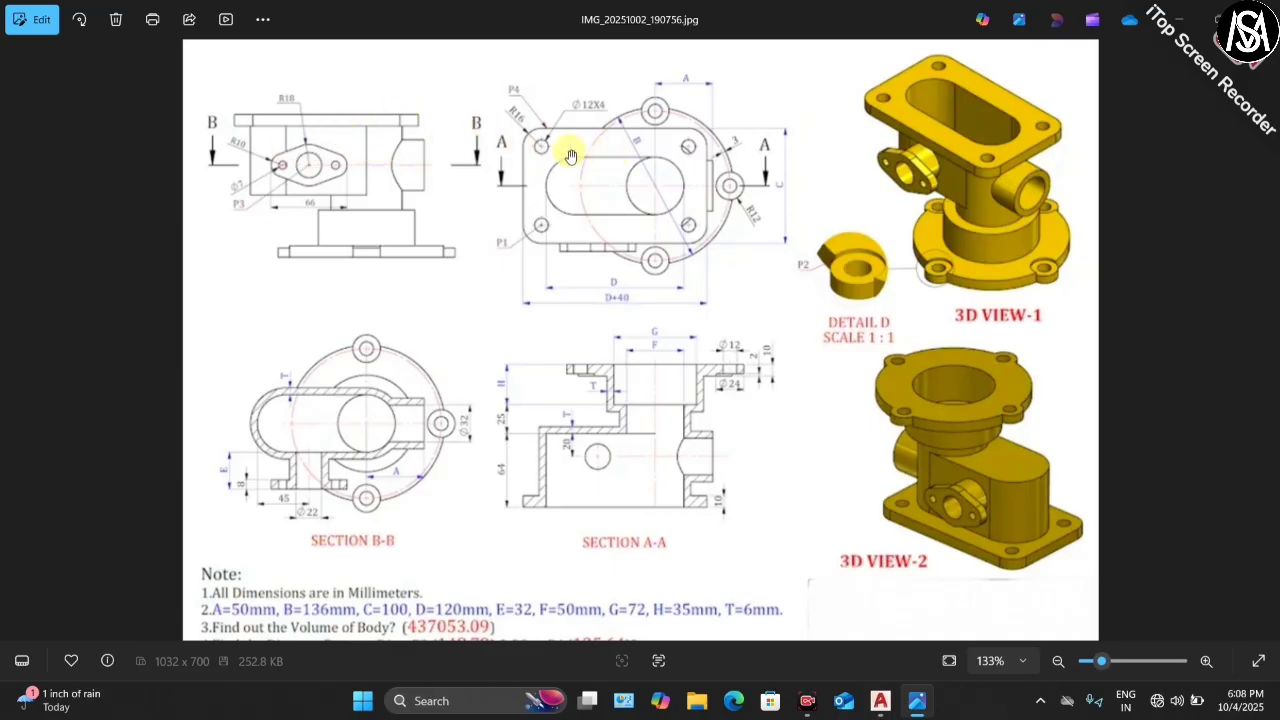
pyautogui.scroll(-2, 602, 161)
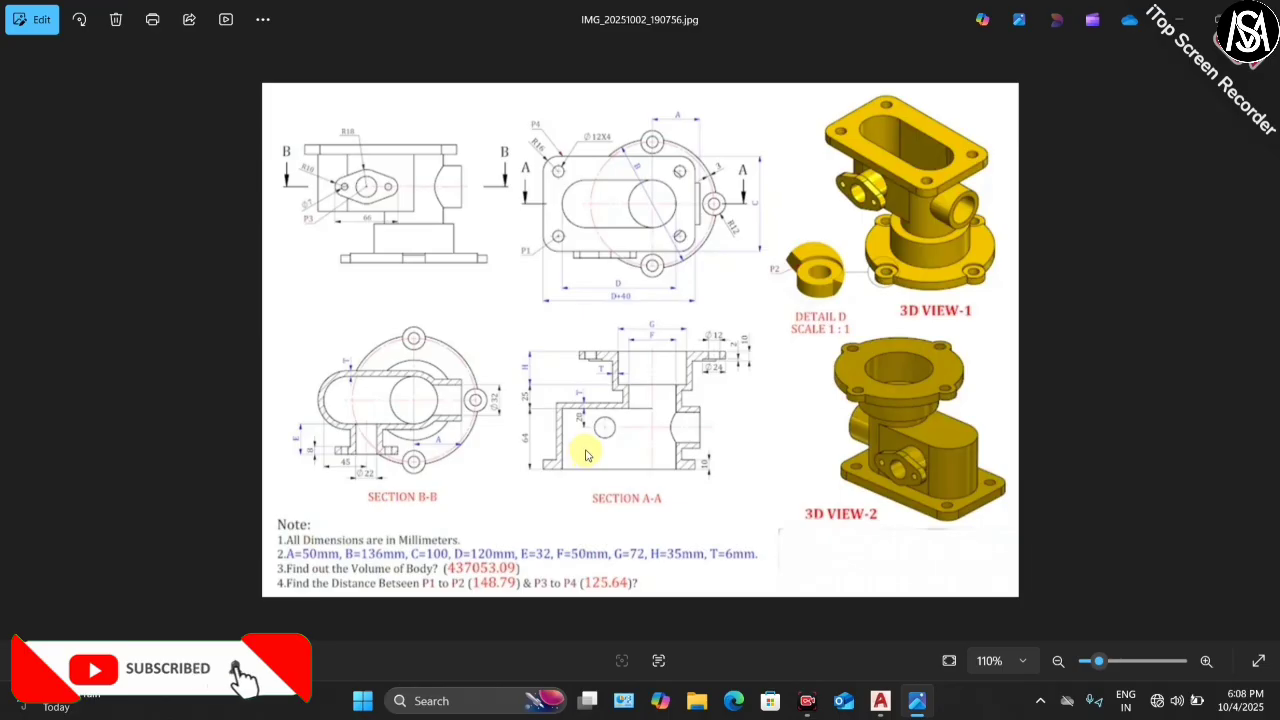
pyautogui.scroll(-1, 586, 460)
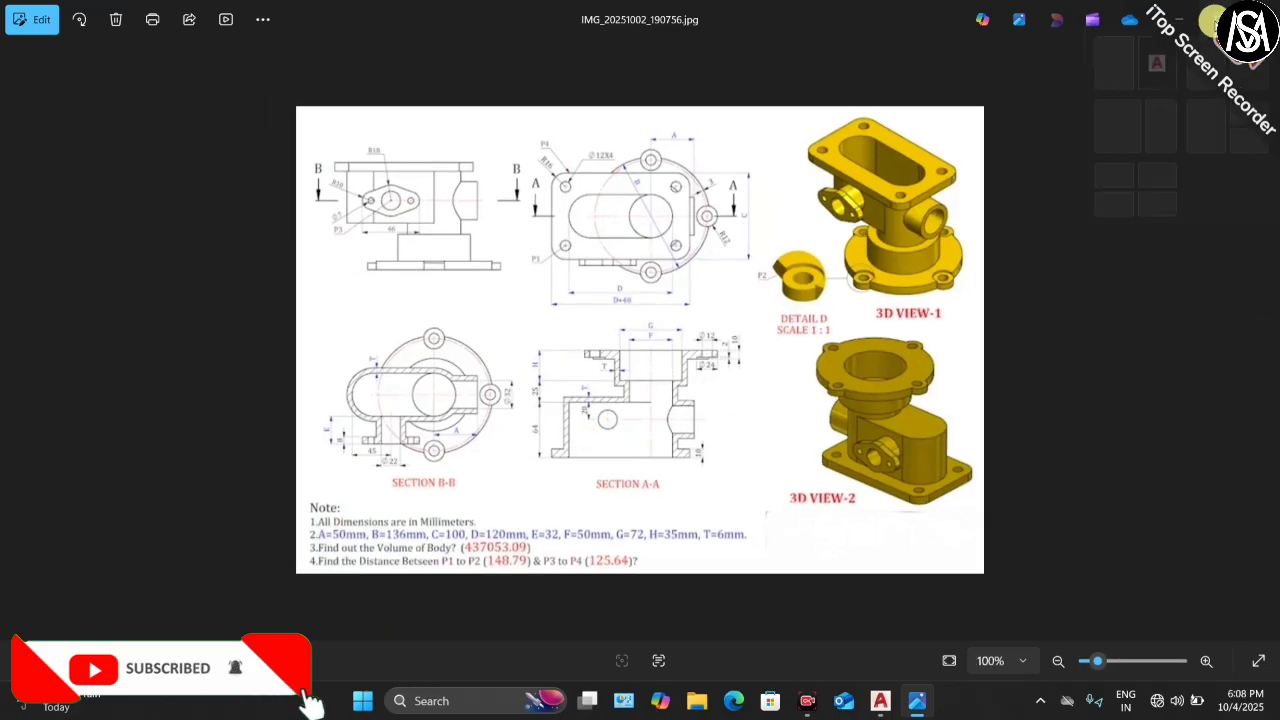
# - Tile the reference image beside the AutoCAD window and extend the AutoCAD window down to the taskbar
pyautogui.press('super+Down')
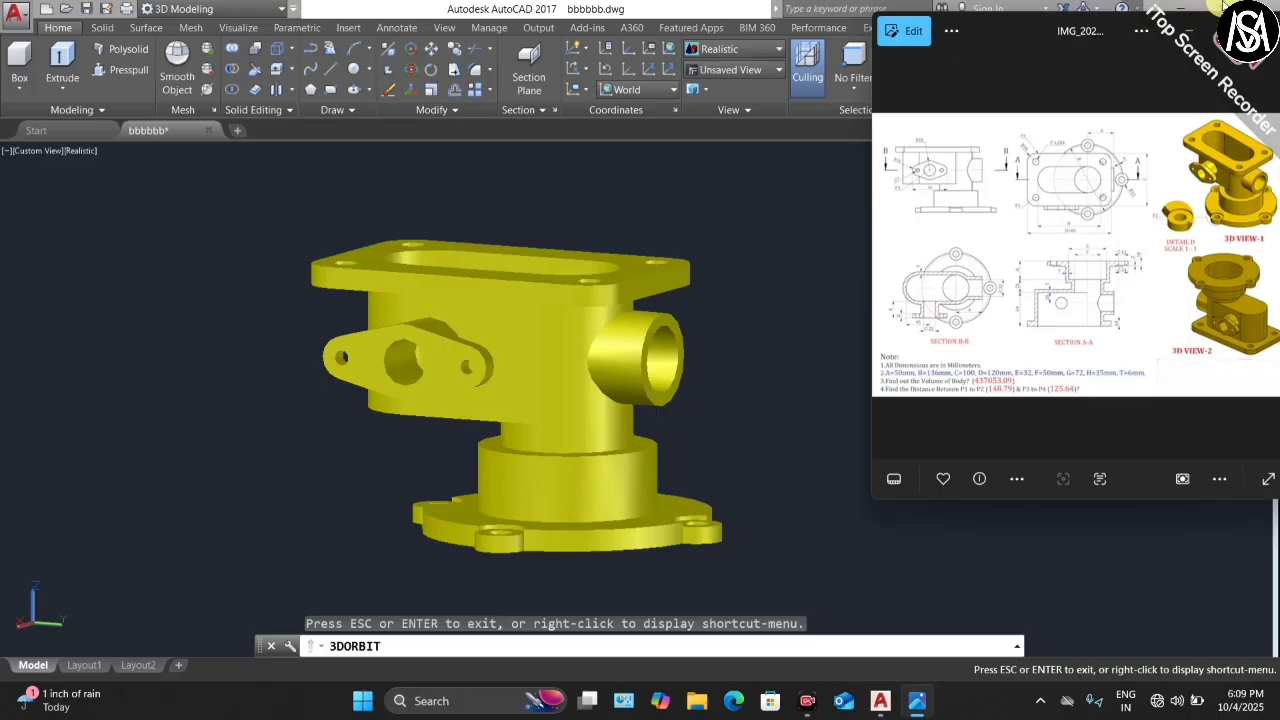
pyautogui.click(1220, 14)
pyautogui.click(1220, 8)
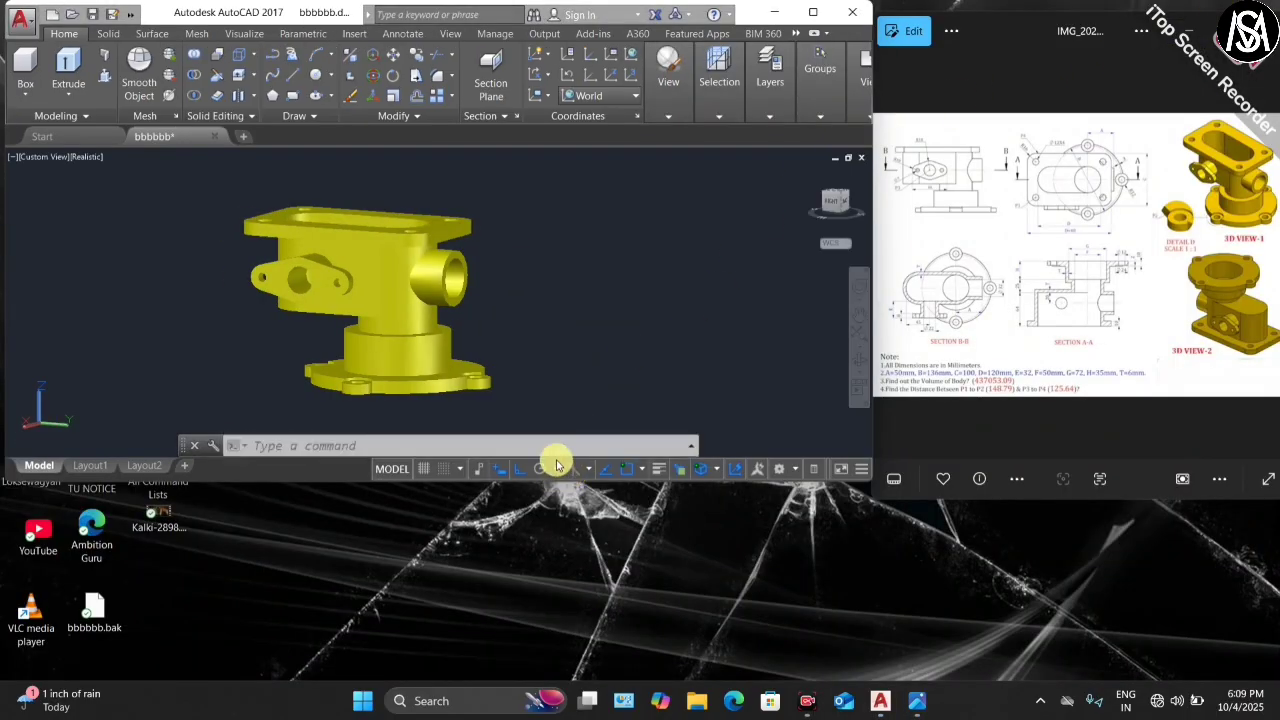
pyautogui.moveTo(556, 476); pyautogui.dragTo(543, 677)
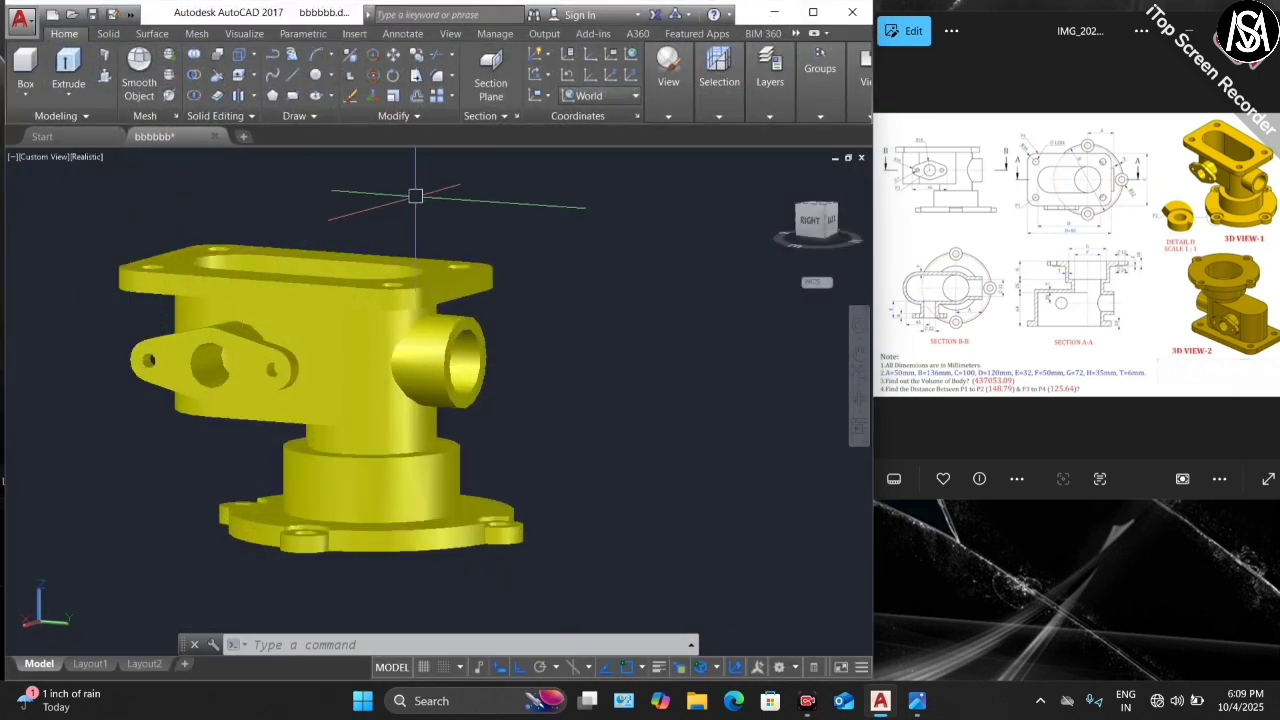
# - Create a new blank drawing alongside the open model file
pyautogui.click(243, 140)
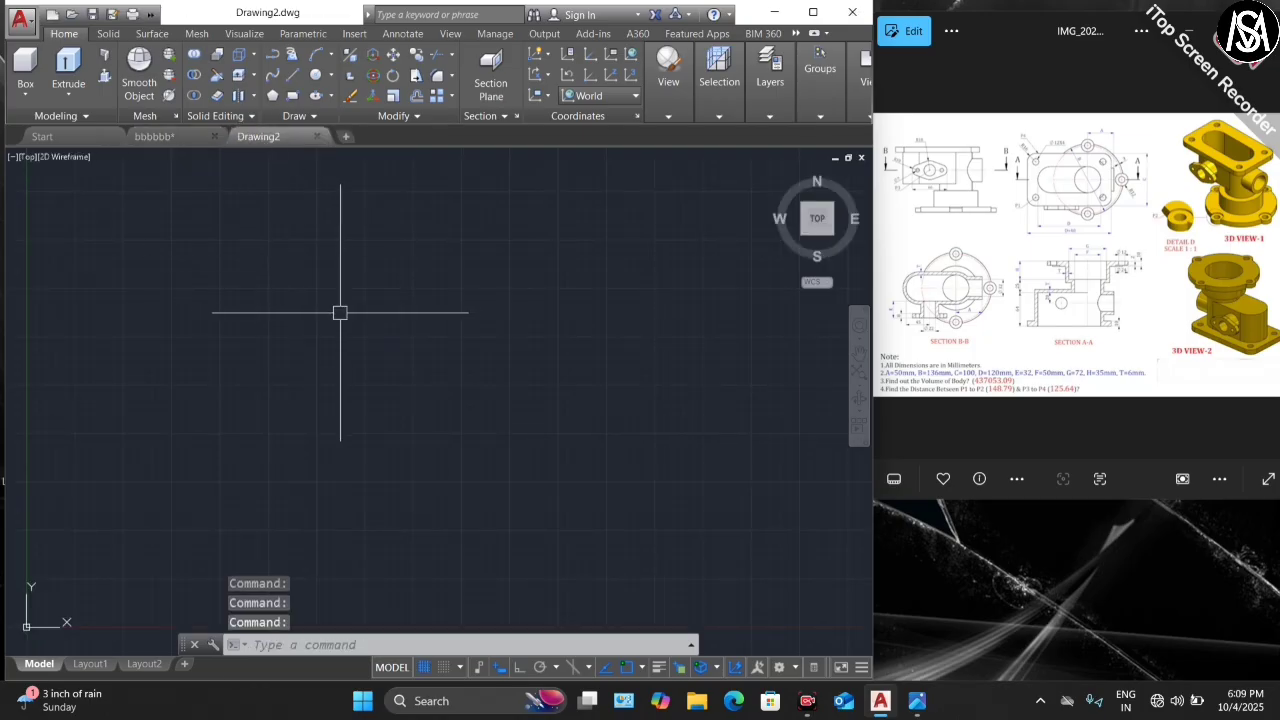
pyautogui.press('Escape')
pyautogui.press('Escape')
pyautogui.press('Escape')
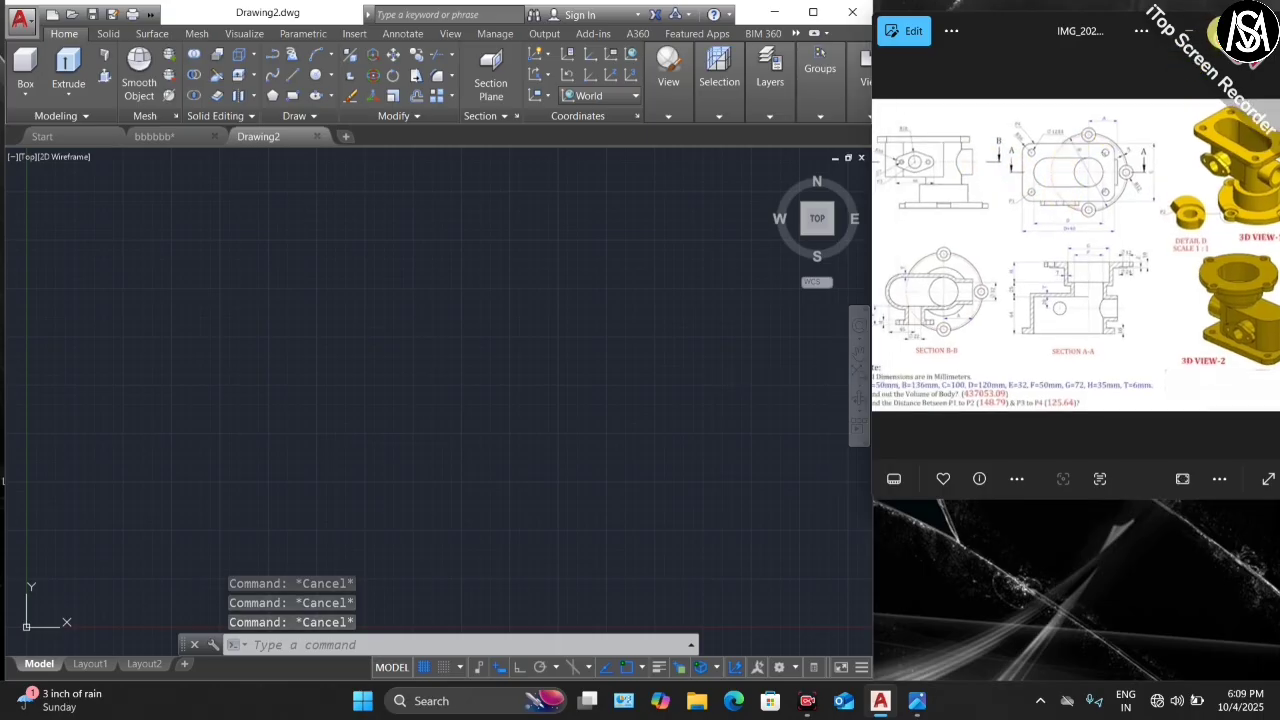
# - Enlarge the reference image, examine its section views and the noted values A to T, and return it to its tiled size
pyautogui.click(1211, 16)
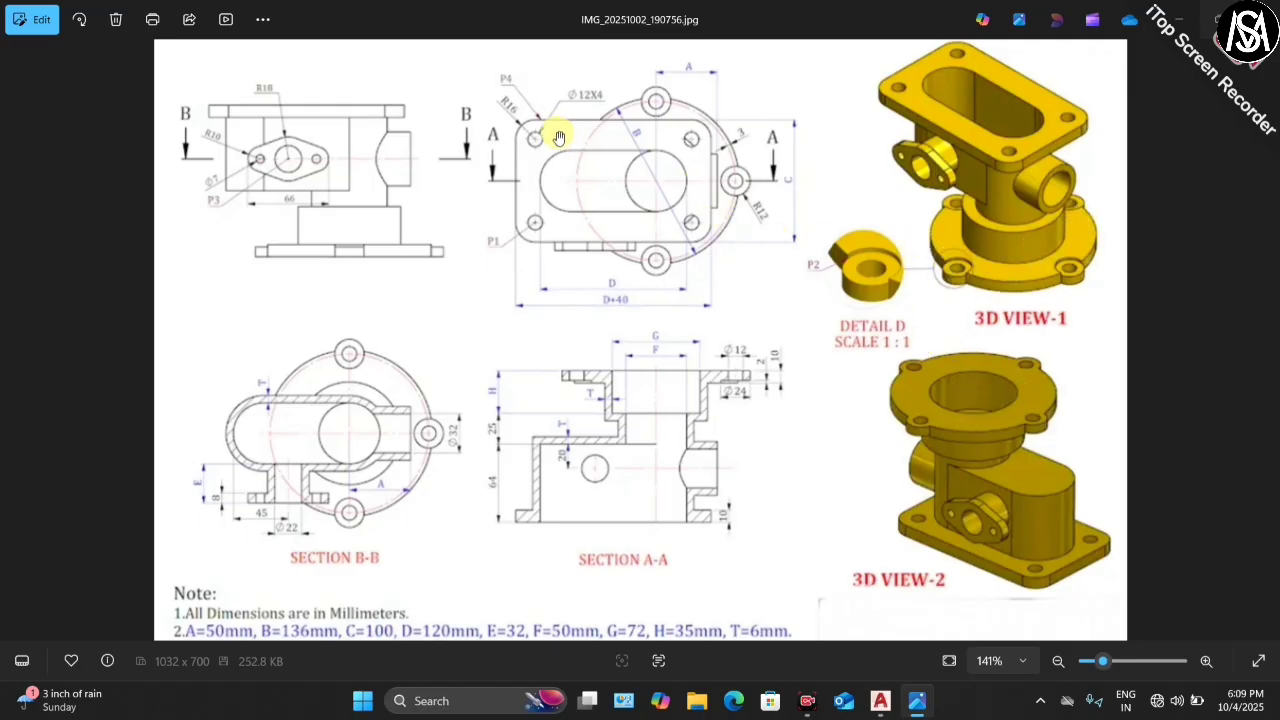
pyautogui.scroll(2, 636, 103)
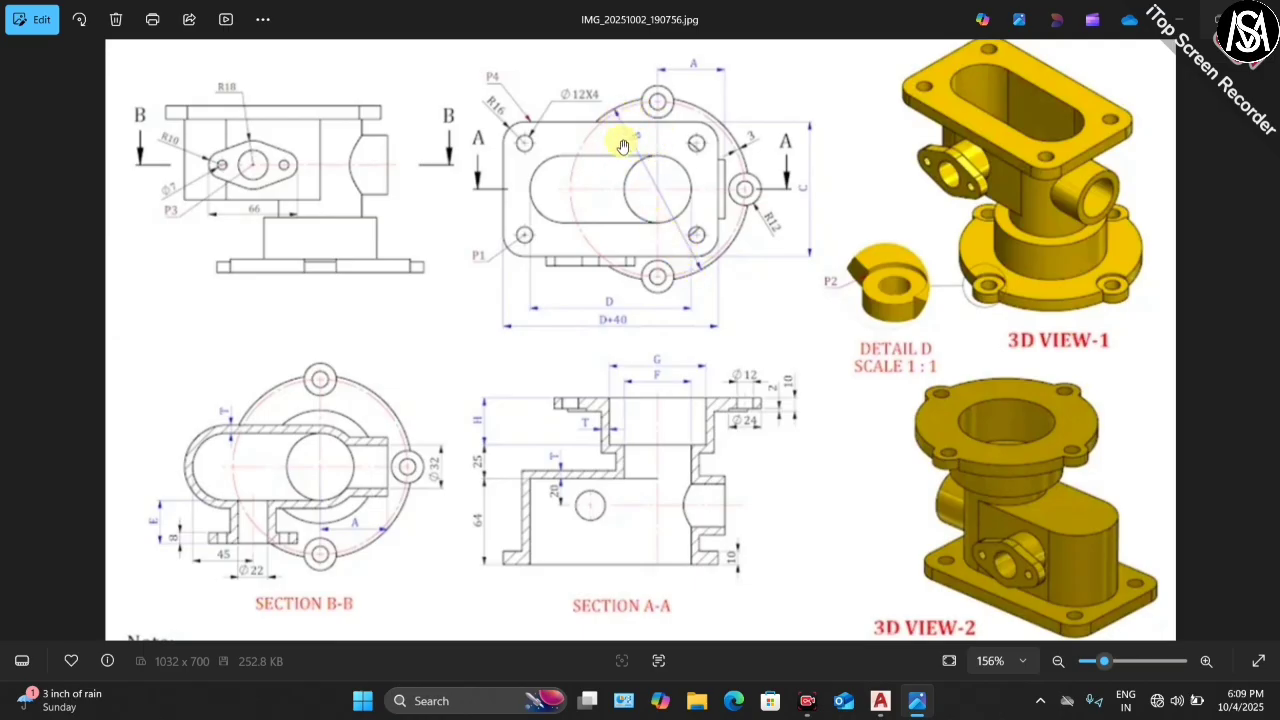
pyautogui.scroll(-3, 443, 538)
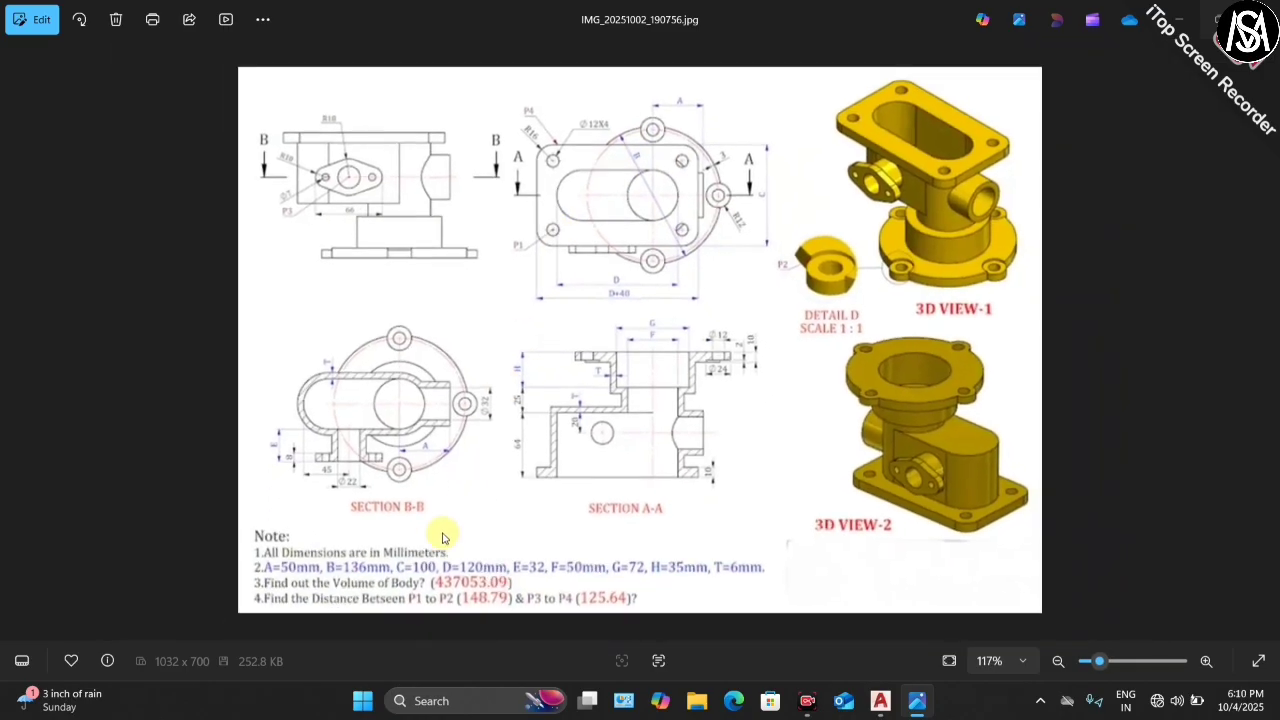
pyautogui.scroll(3, 405, 597)
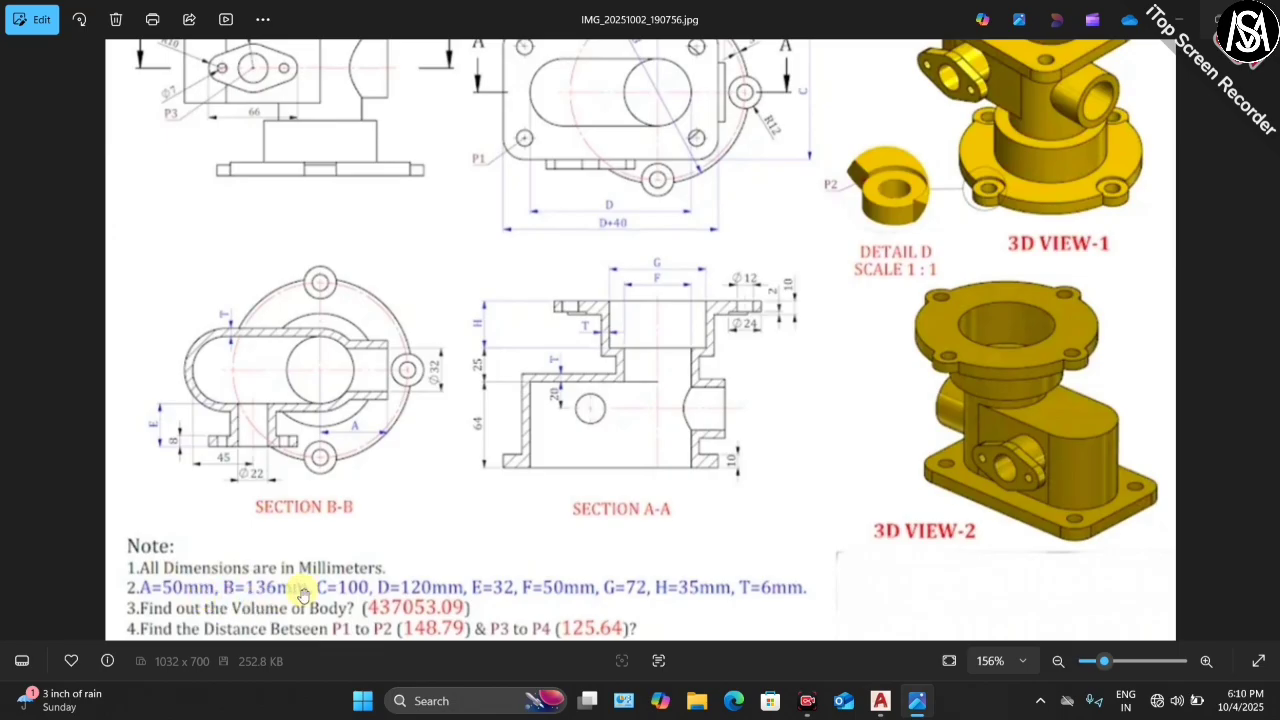
pyautogui.scroll(-2, 303, 594)
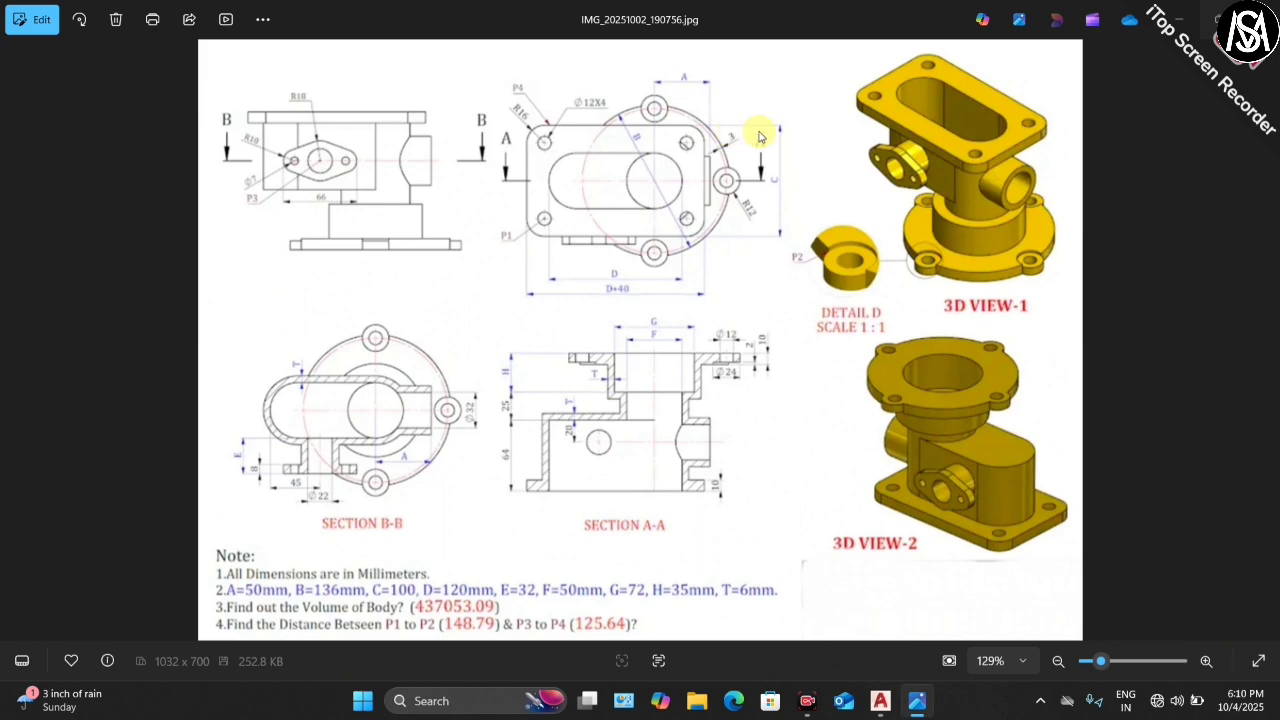
pyautogui.click(1210, 22)
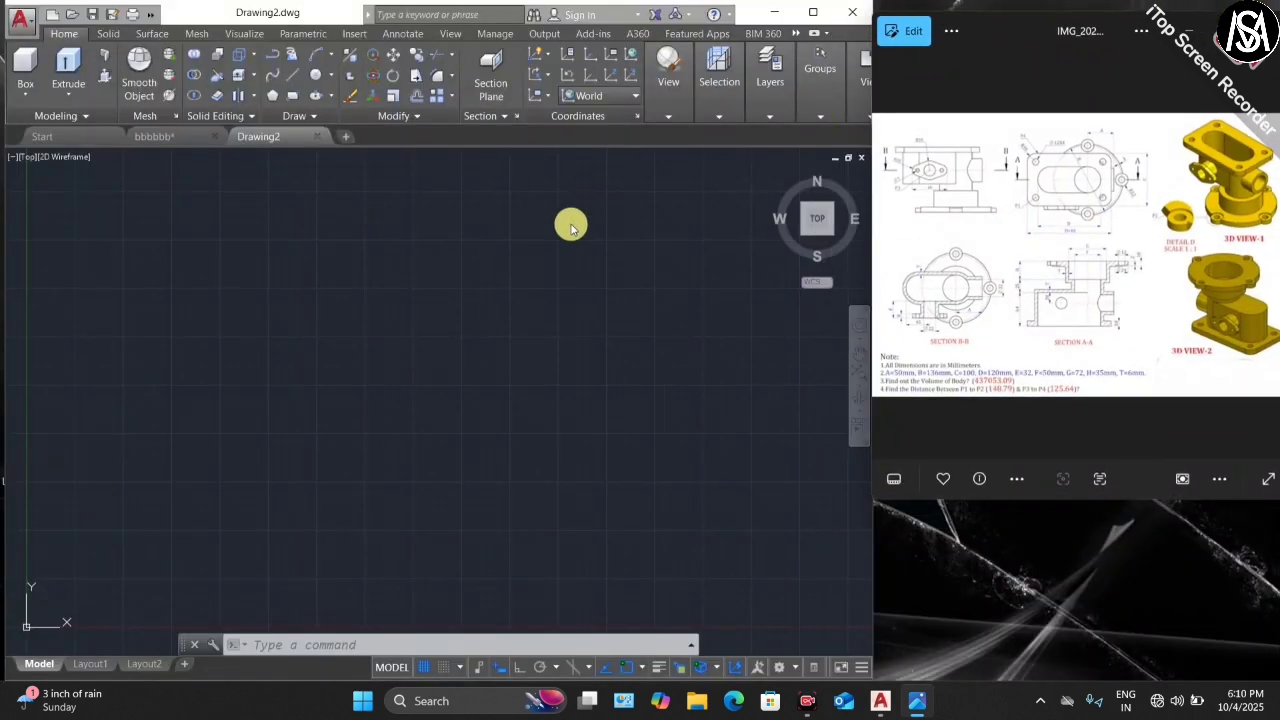
# - Turn on ortho mode and set the blank drawing to the SE Isometric view
pyautogui.click(522, 673)
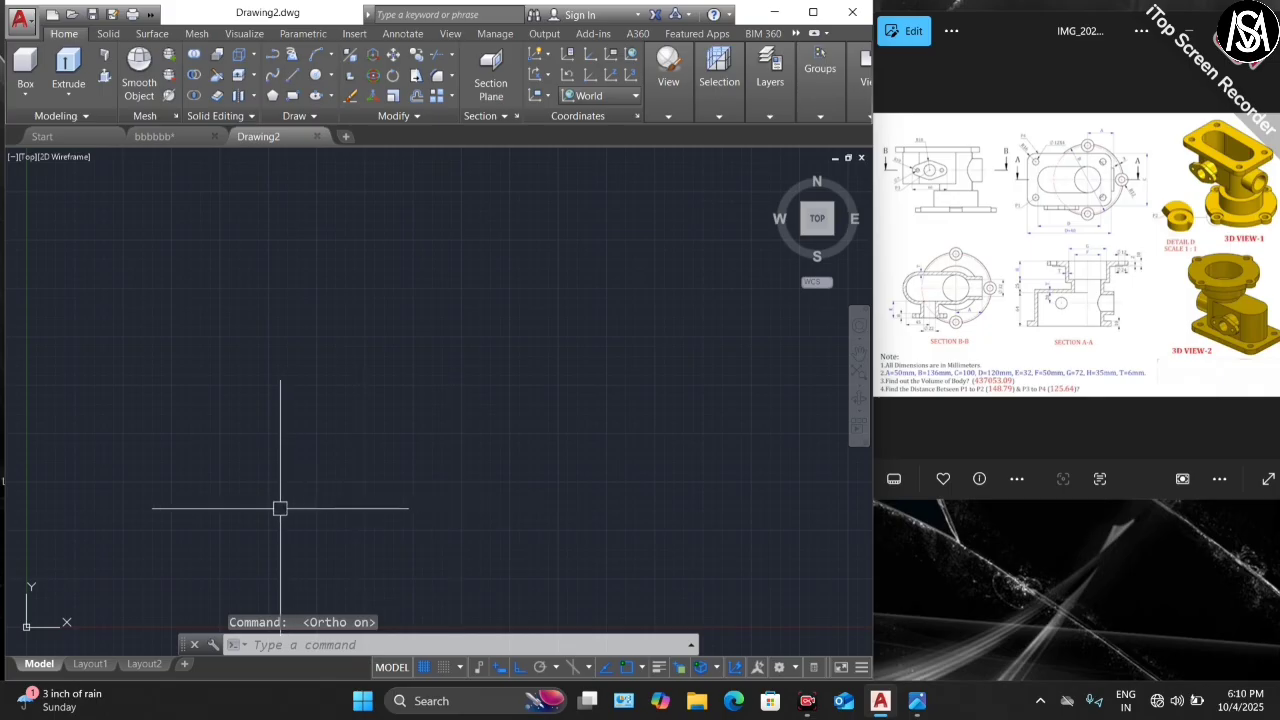
pyautogui.press('Escape')
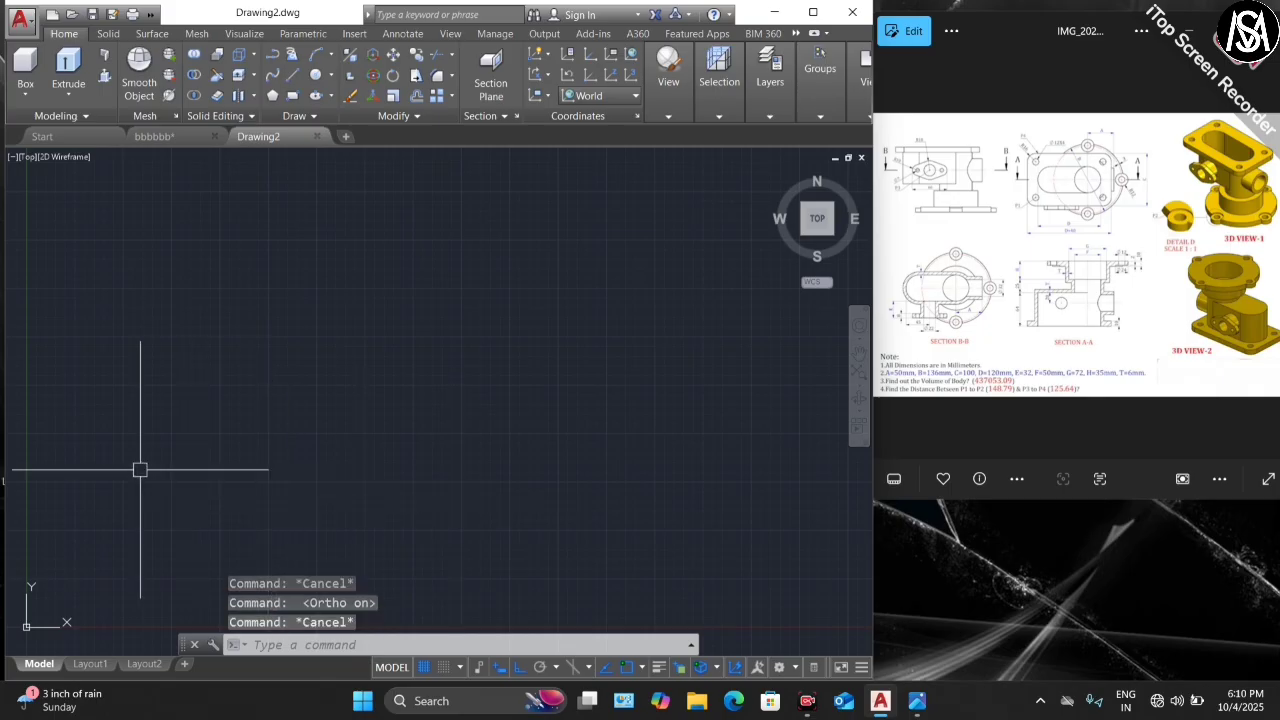
pyautogui.click(828, 232)
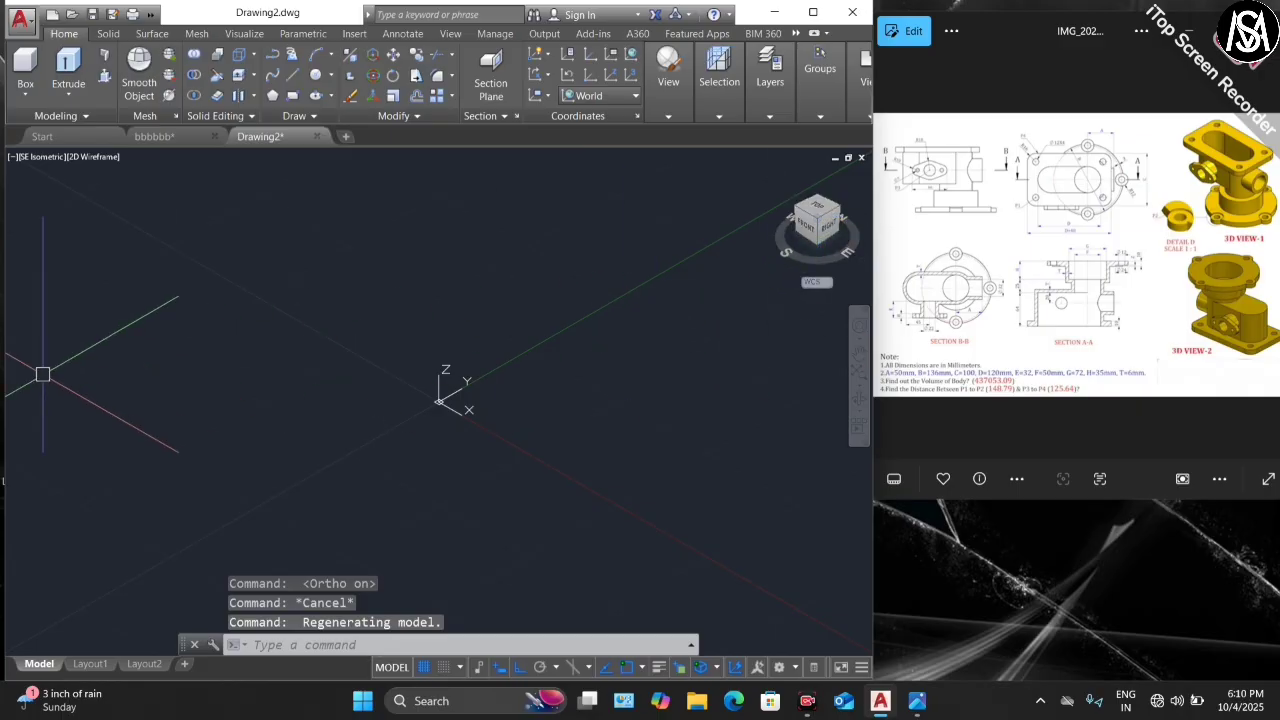
pyautogui.scroll(-4, 104, 357)
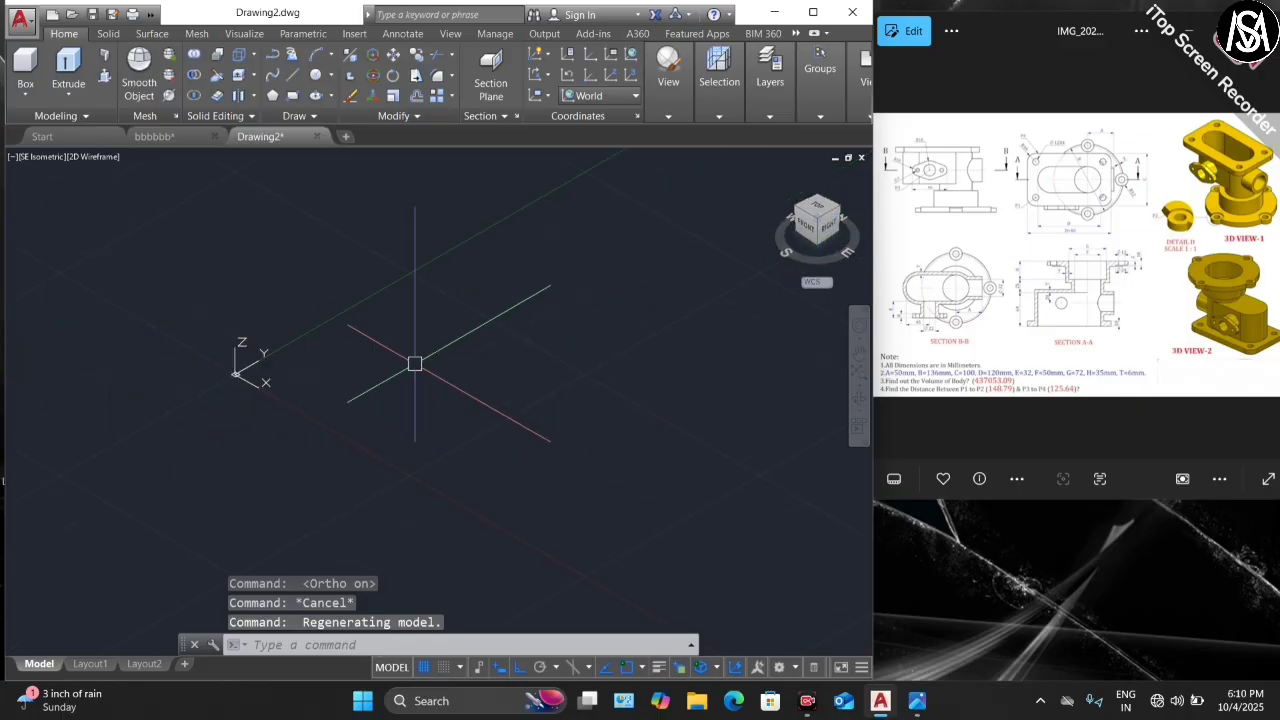
pyautogui.scroll(-7, 129, 368)
pyautogui.scroll(3, 572, 334)
pyautogui.scroll(-3, 349, 349)
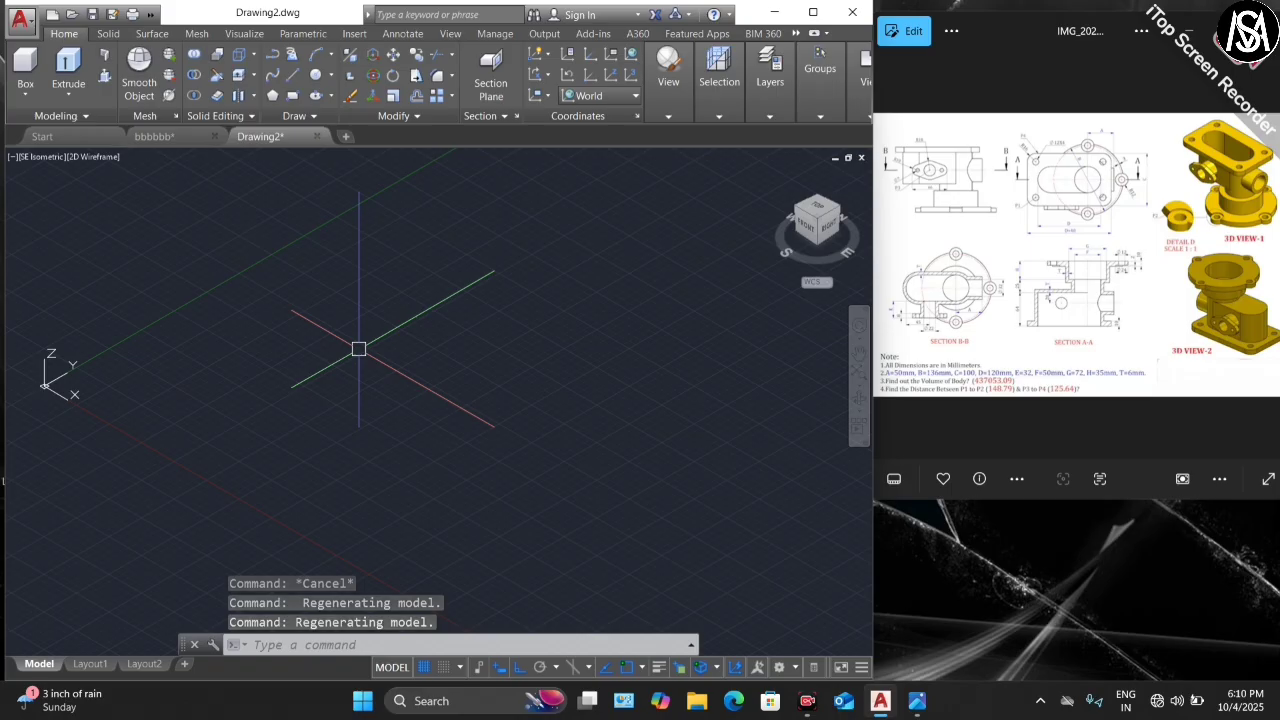
# - Draw a circle with a diameter of 136 mm in the empty drawing area for the round flange
pyautogui.write('c')
pyautogui.press('Return')
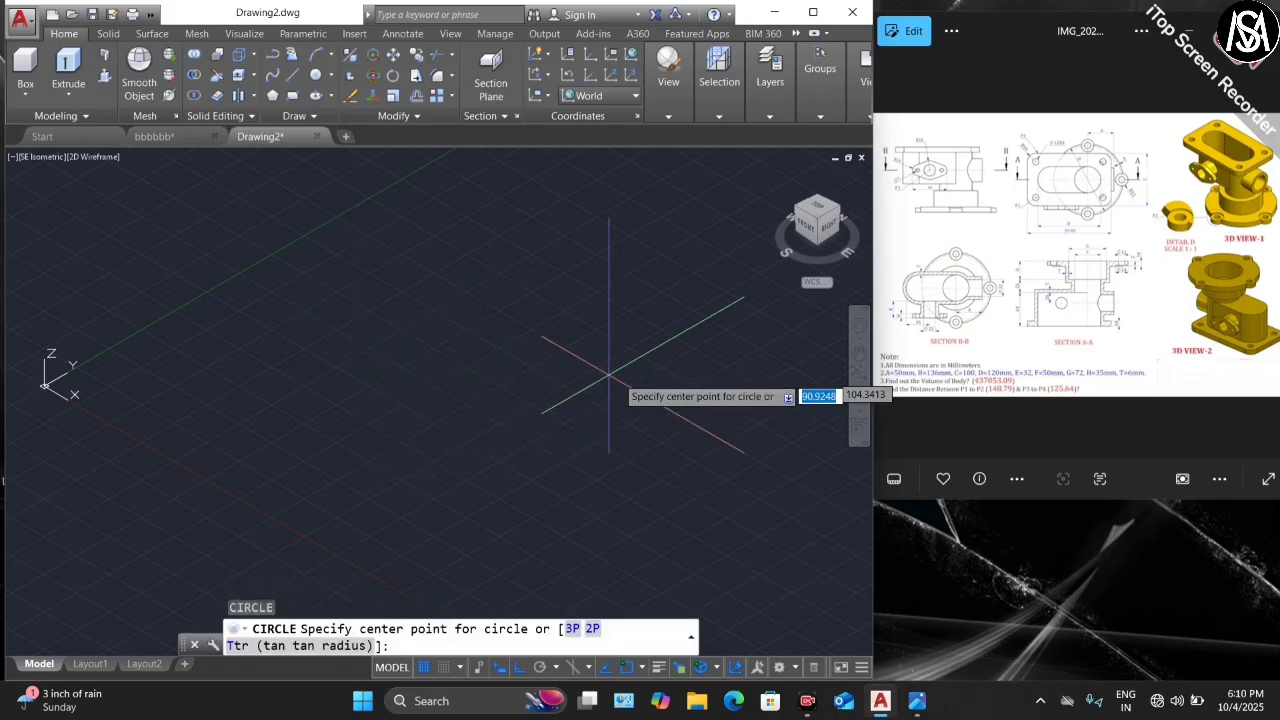
pyautogui.click(462, 374)
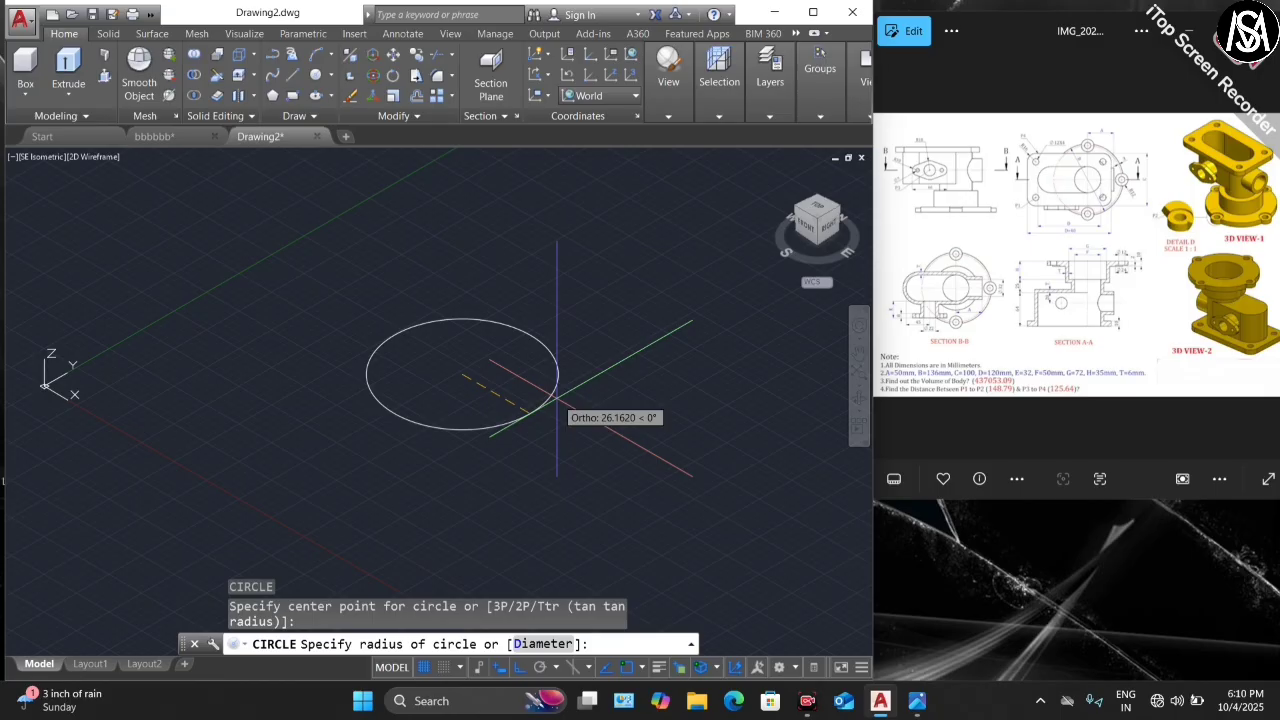
pyautogui.write('d')
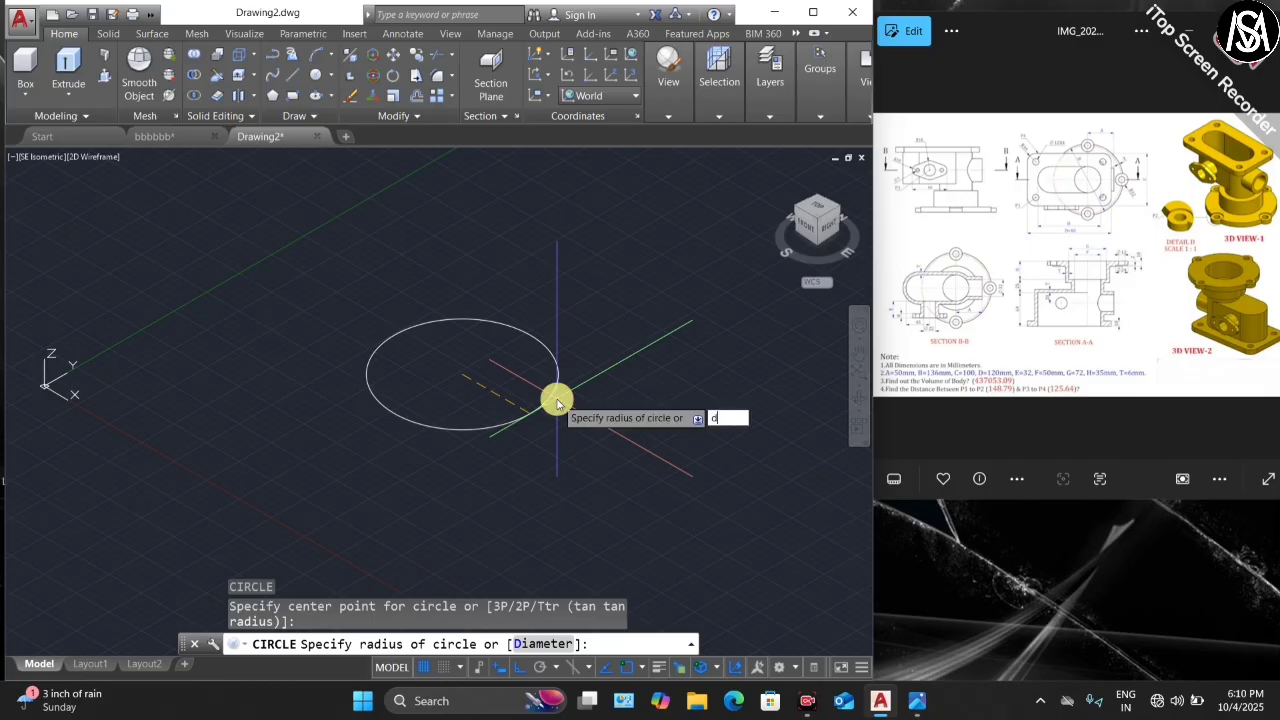
pyautogui.press('Return')
pyautogui.write('136')
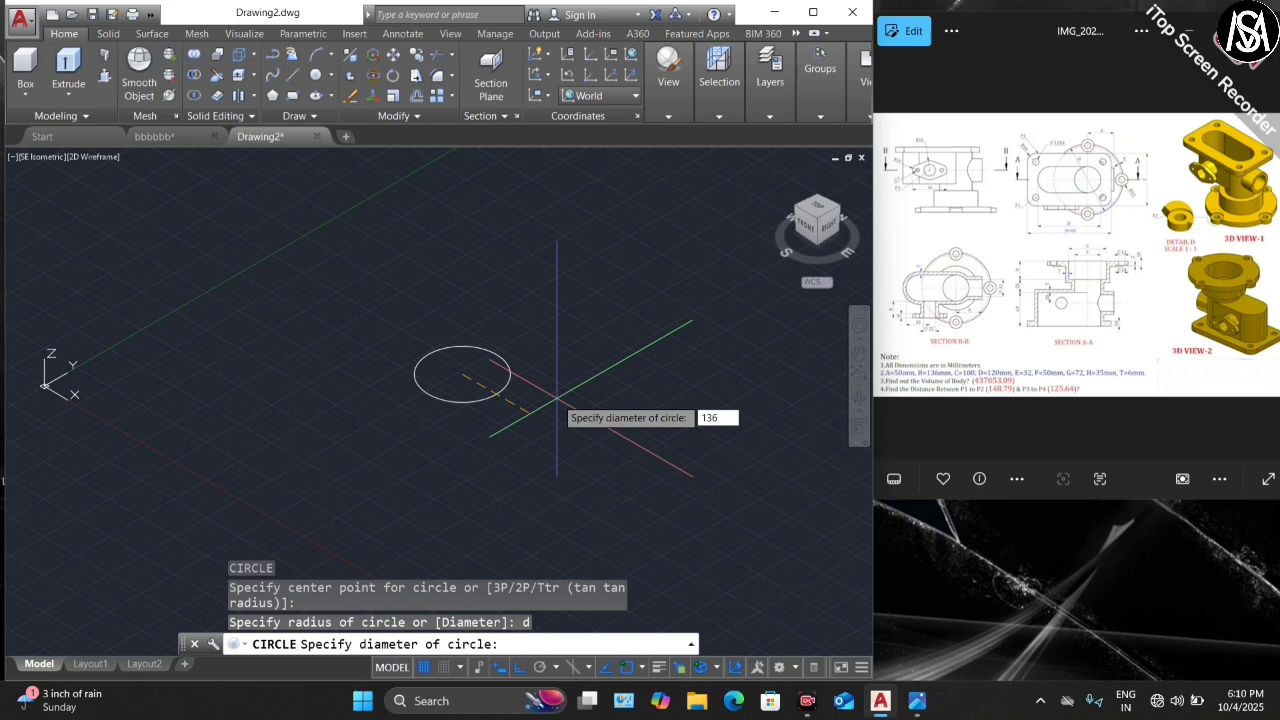
pyautogui.press('Return')
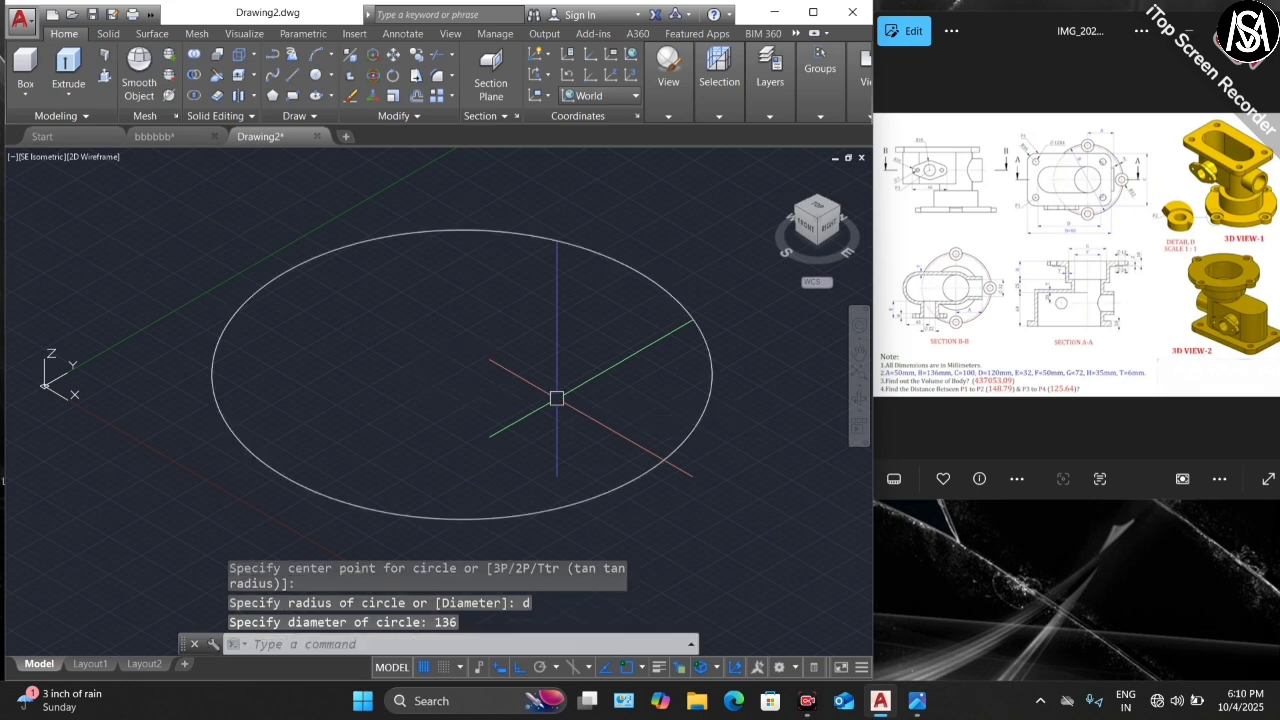
pyautogui.press('Escape')
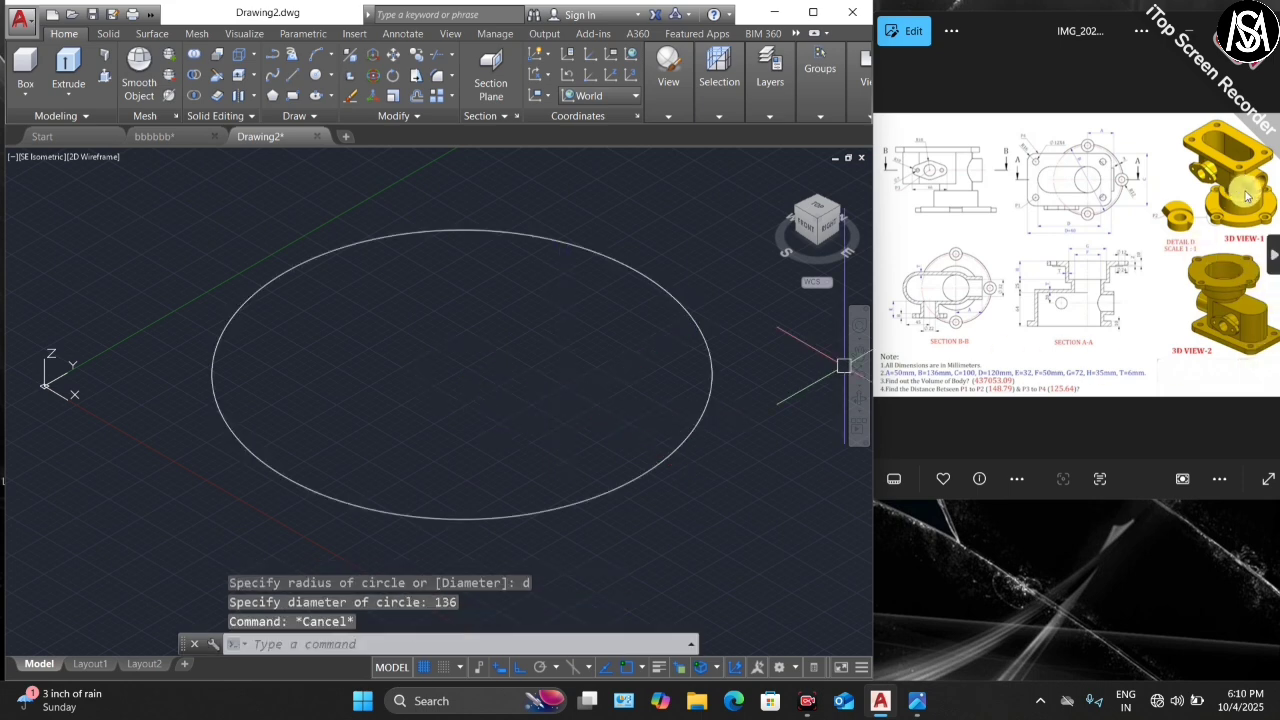
# - Draw a circle with a 12 mm radius for a bolt lug, centred on the X-direction quadrant of the large flange circle
pyautogui.scroll(5, 1117, 250)
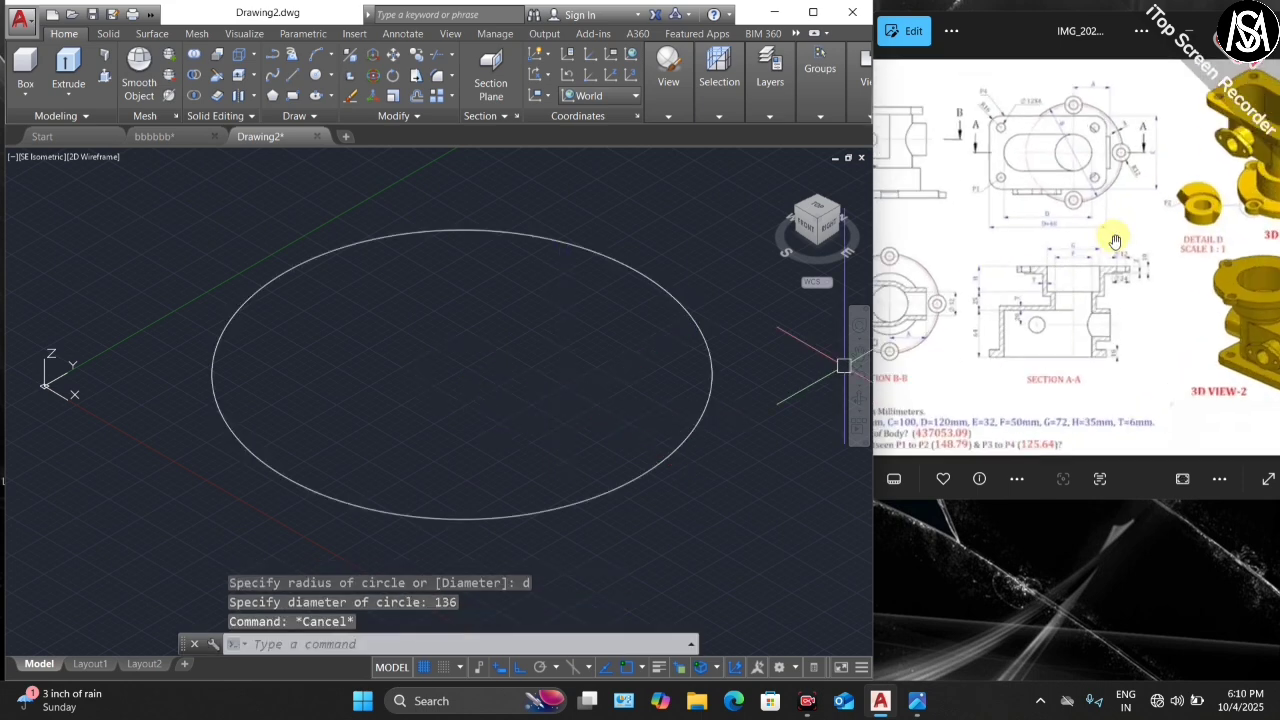
pyautogui.scroll(3, 1046, 161)
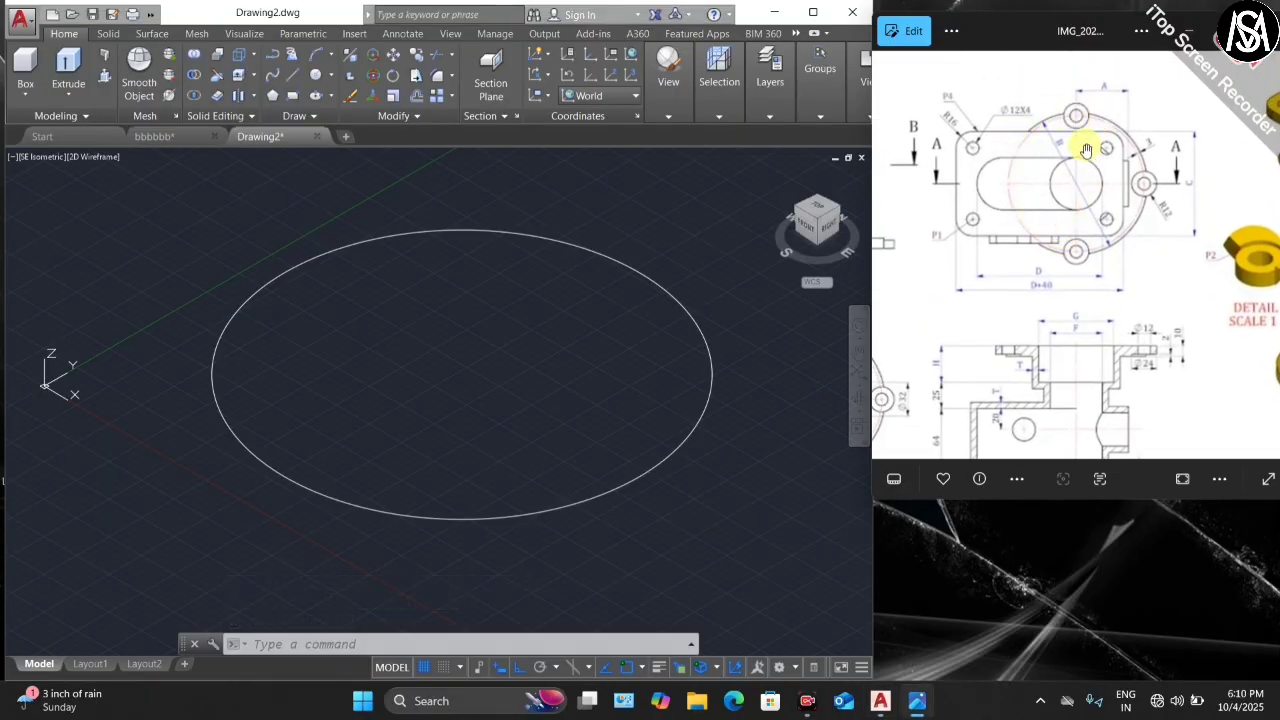
pyautogui.scroll(-3, 998, 206)
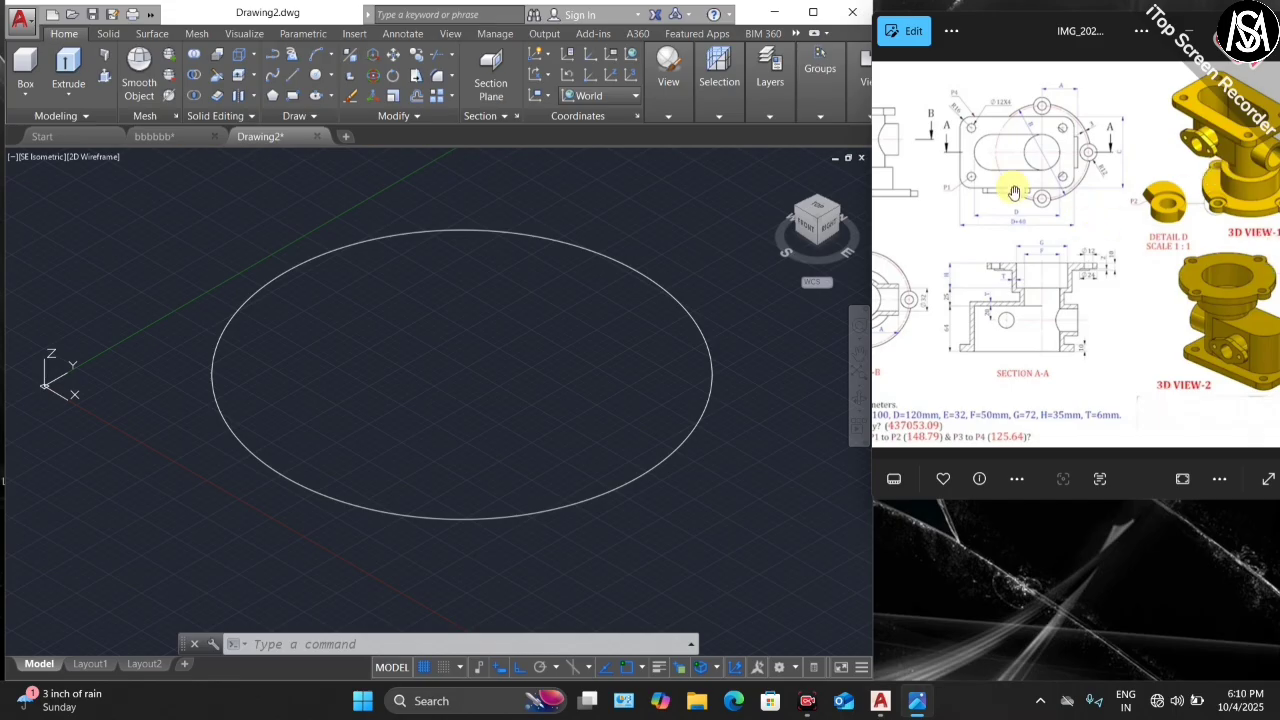
pyautogui.scroll(-1, 1022, 268)
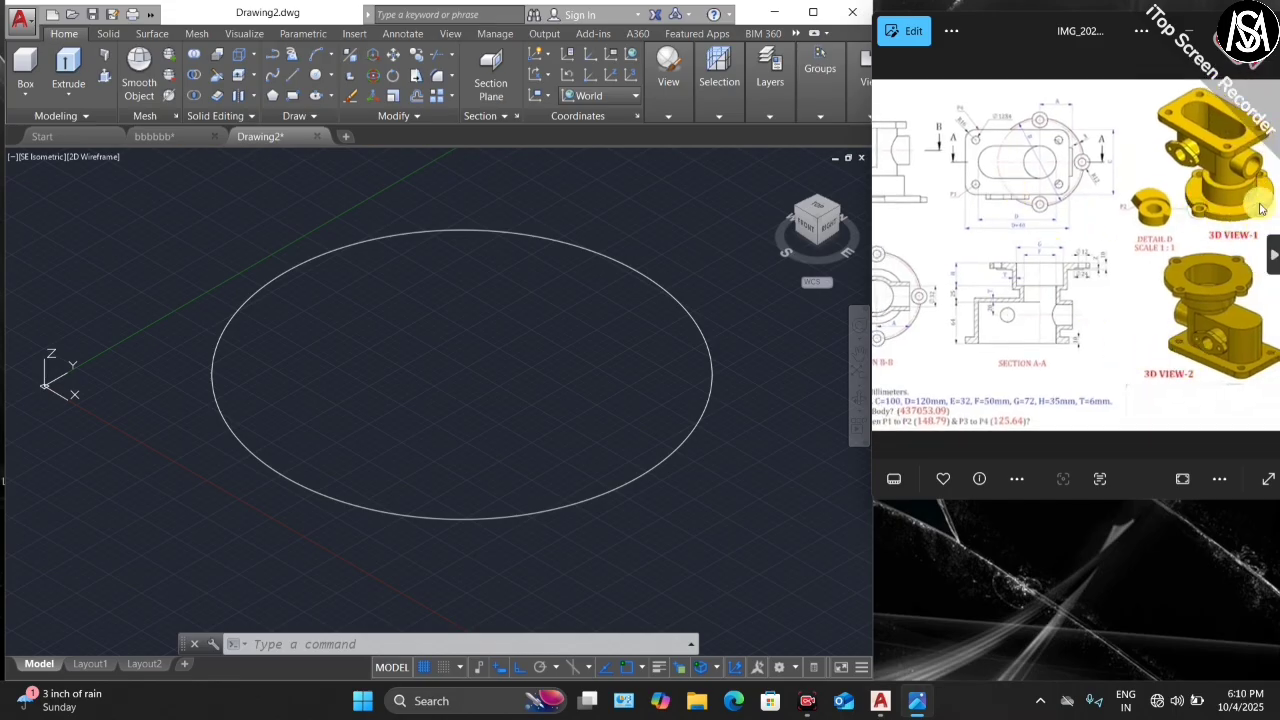
pyautogui.scroll(4, 1065, 152)
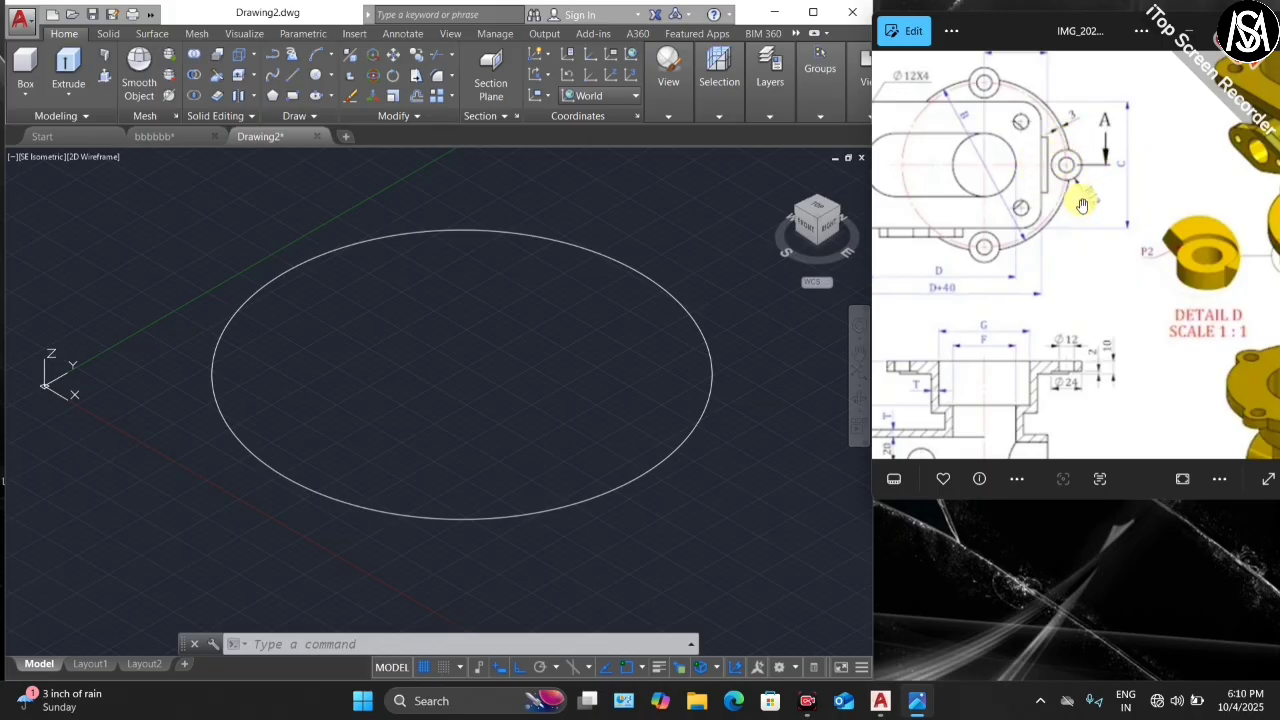
pyautogui.scroll(-1, 1082, 205)
pyautogui.click(423, 337)
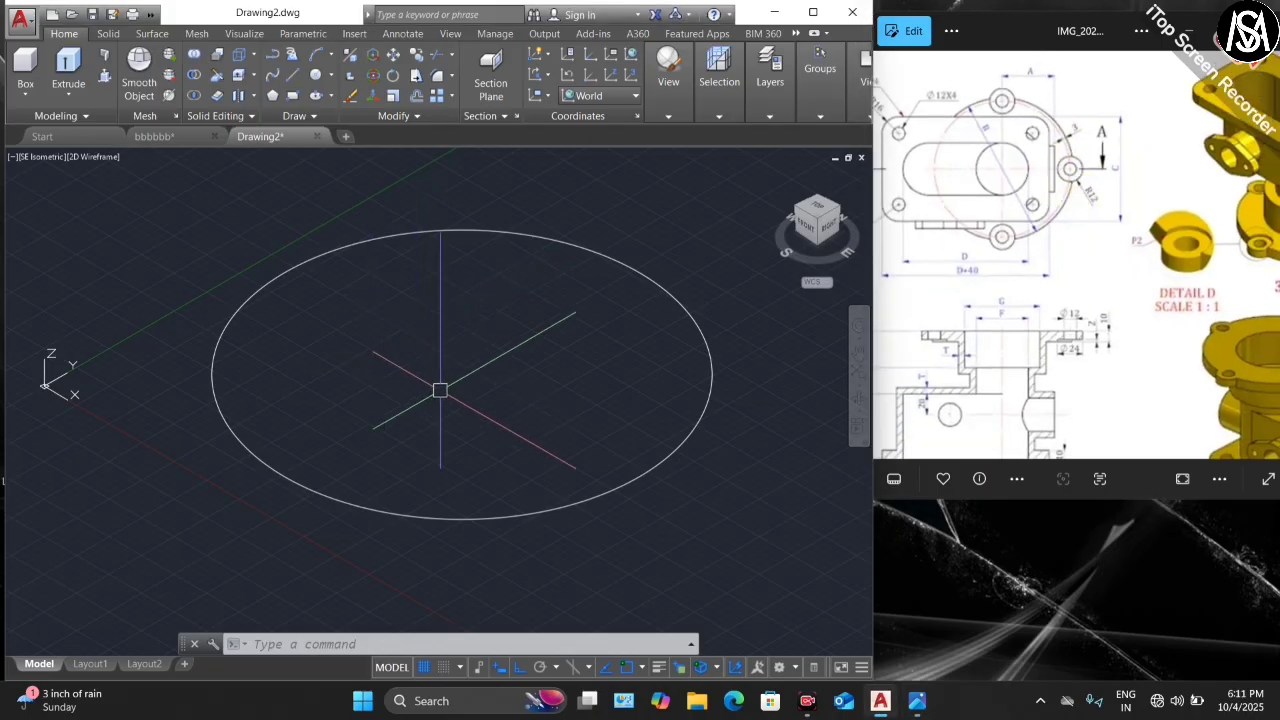
pyautogui.write('c')
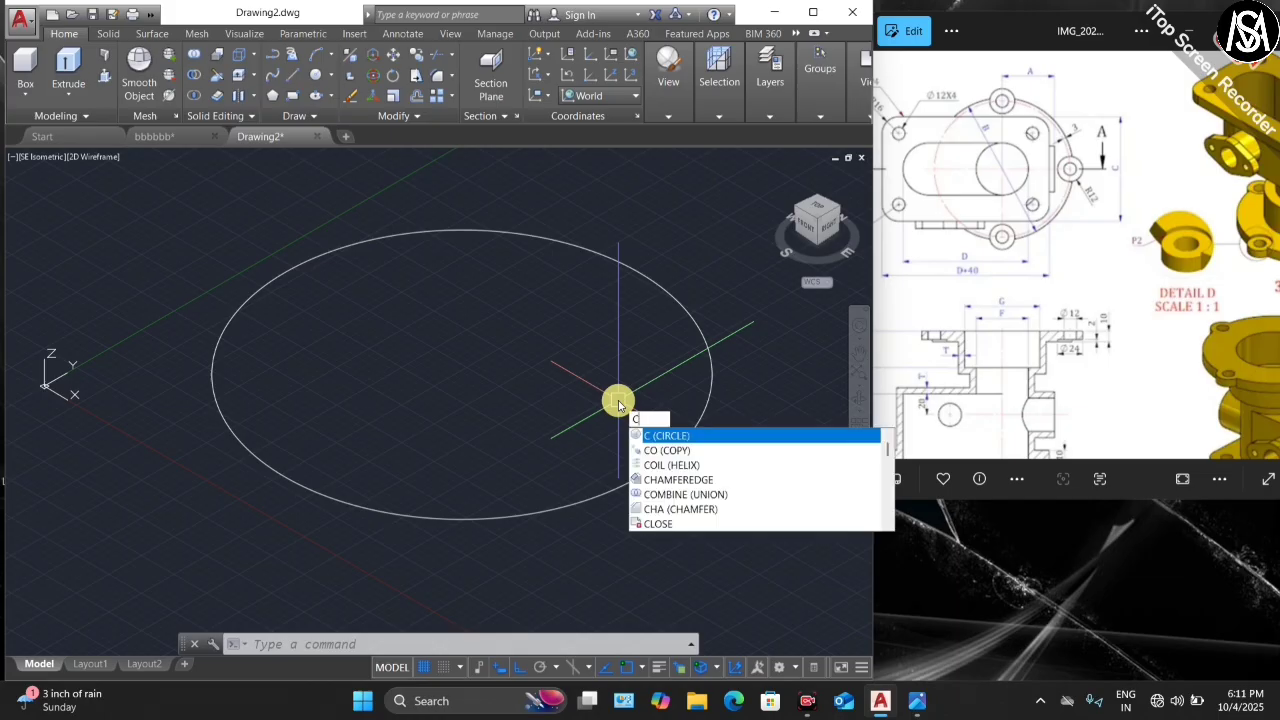
pyautogui.press('Return')
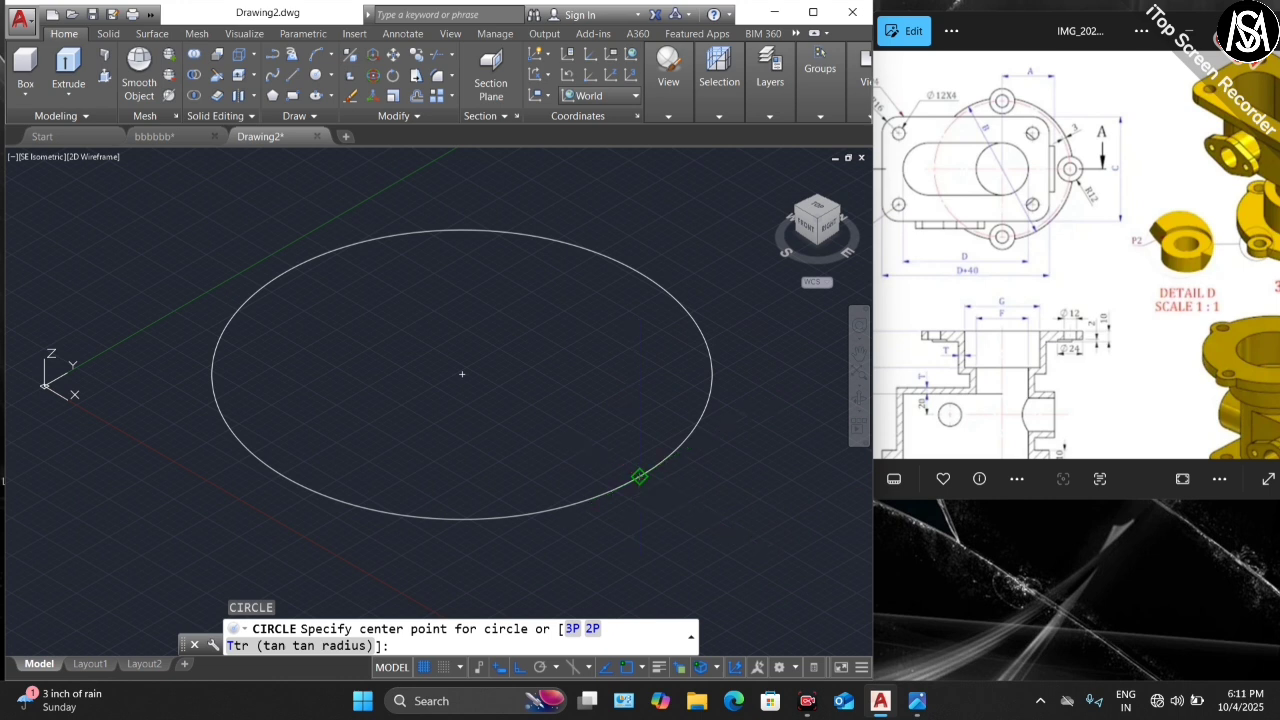
pyautogui.click(639, 477)
pyautogui.write('3')
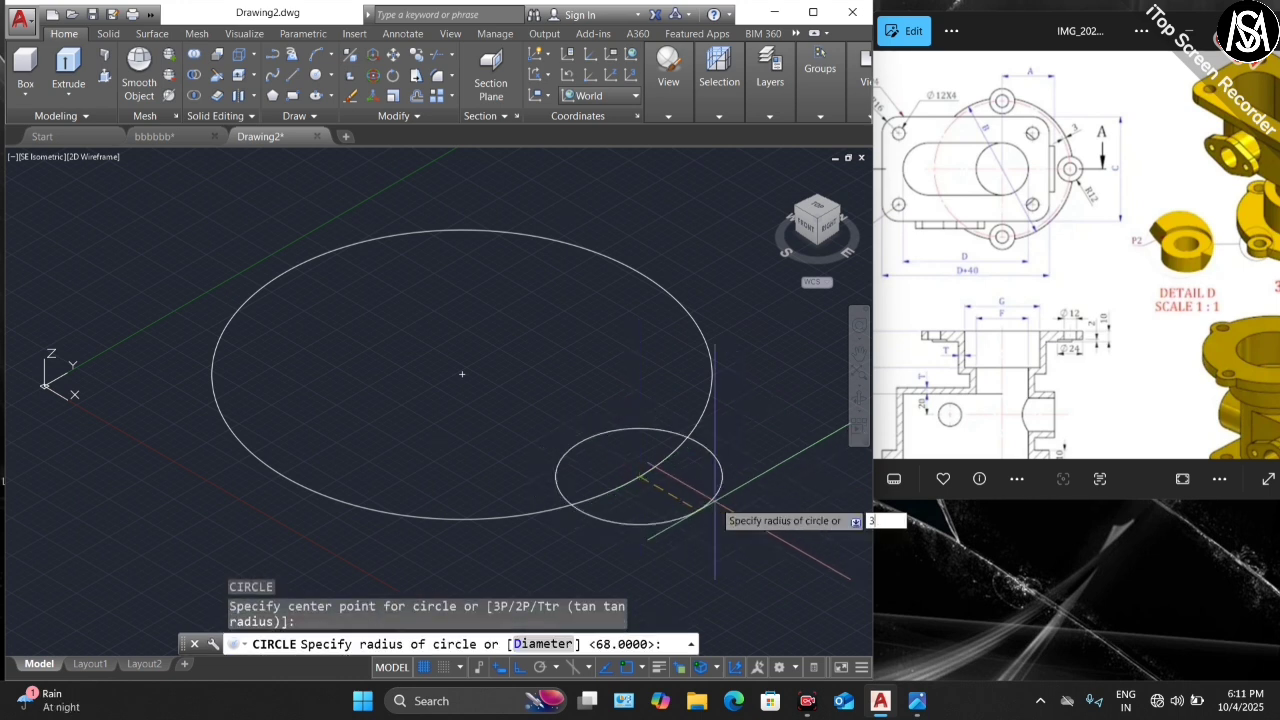
pyautogui.press('Return')
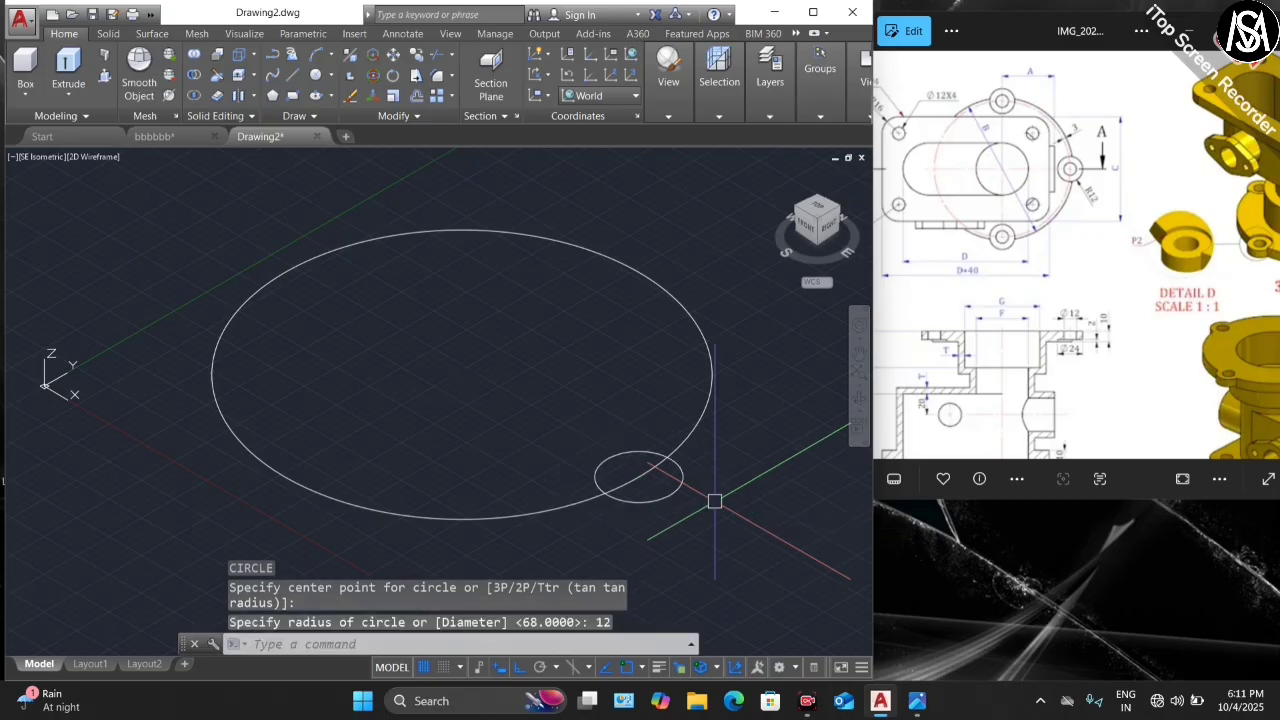
pyautogui.press('Escape')
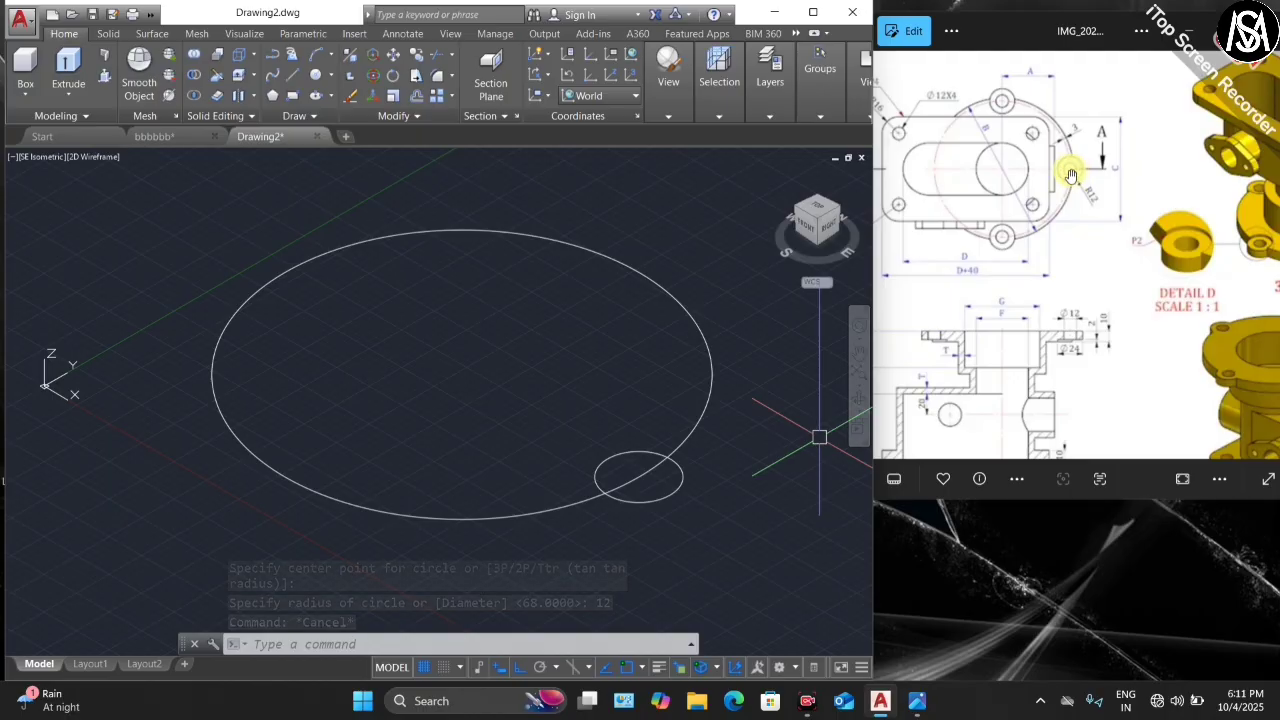
# - Draw a concentric circle with a 6 mm radius inside the bolt lug circle for its hole
pyautogui.scroll(5, 1080, 175)
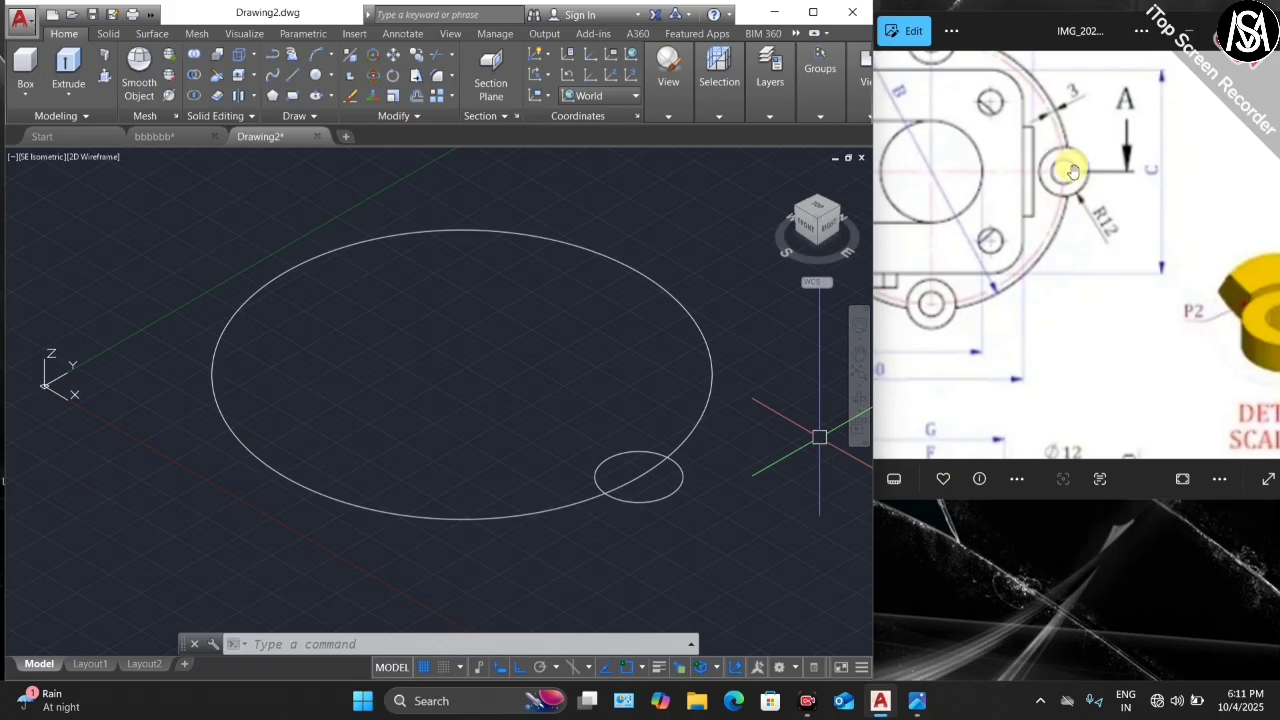
pyautogui.click(616, 394)
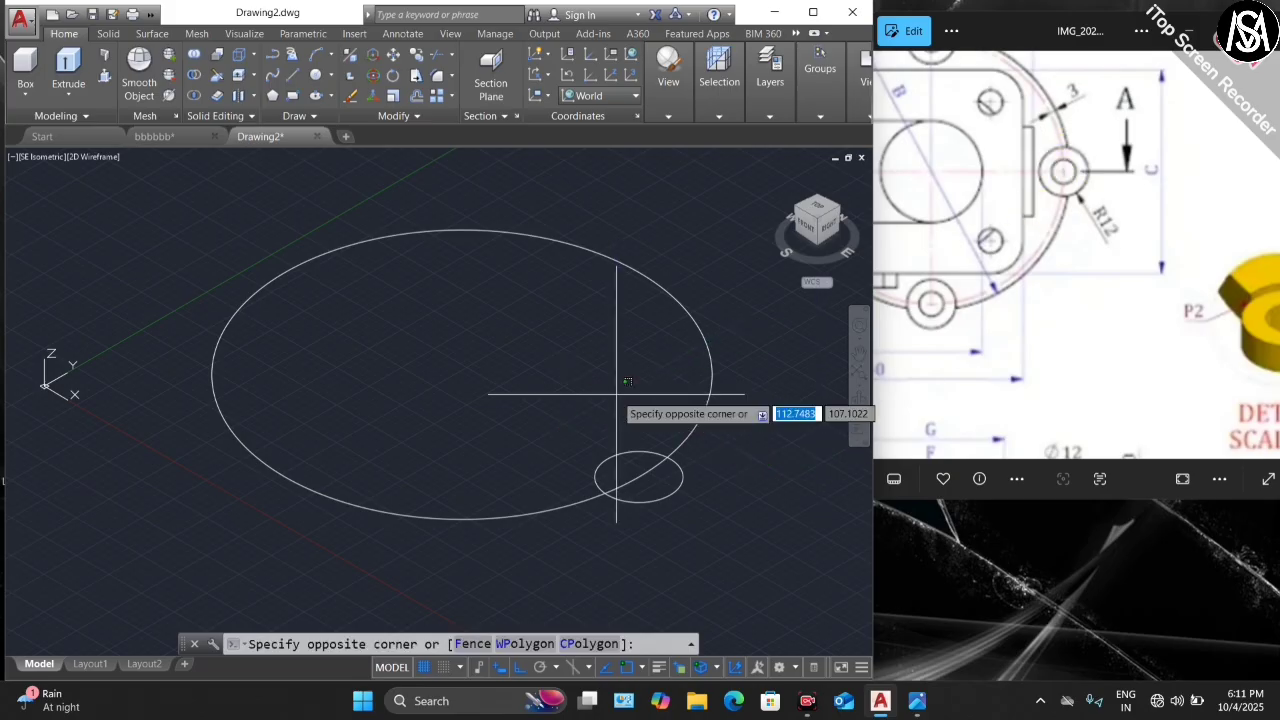
pyautogui.scroll(4, 637, 437)
pyautogui.scroll(-5, 637, 437)
pyautogui.press('Escape')
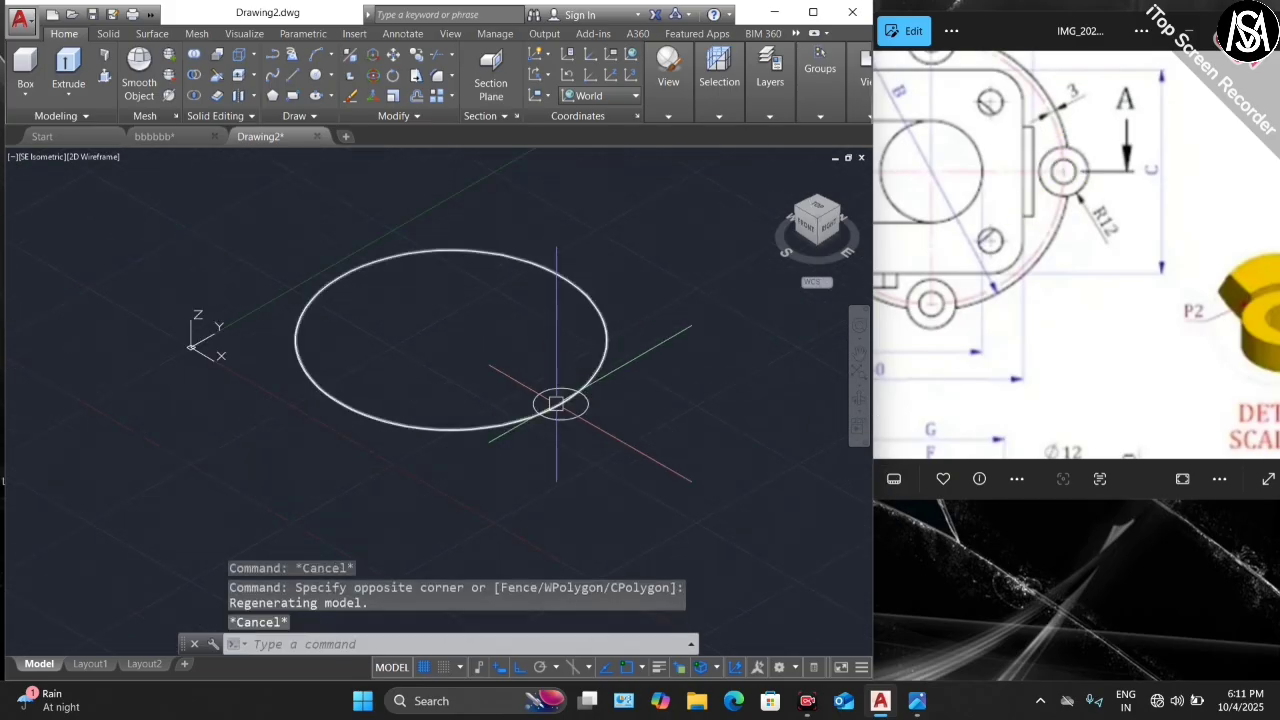
pyautogui.write('circle')
pyautogui.press('Return')
pyautogui.scroll(4, 556, 403)
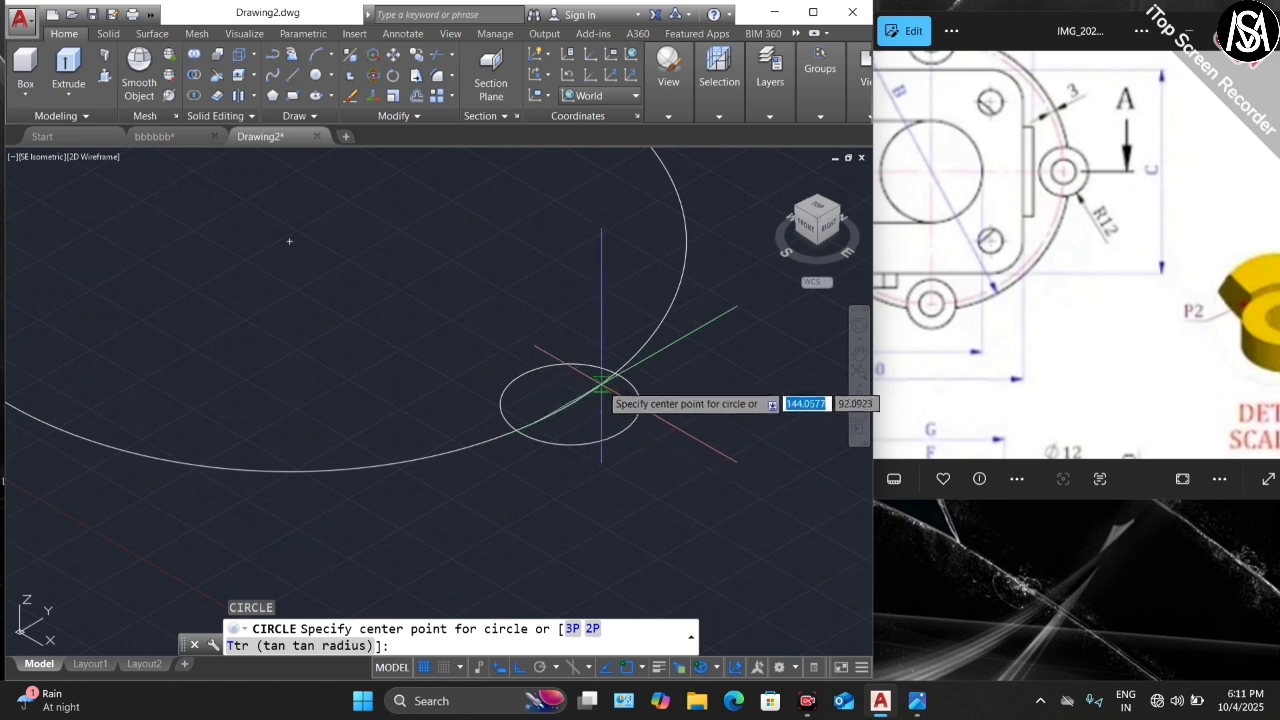
pyautogui.click(571, 404)
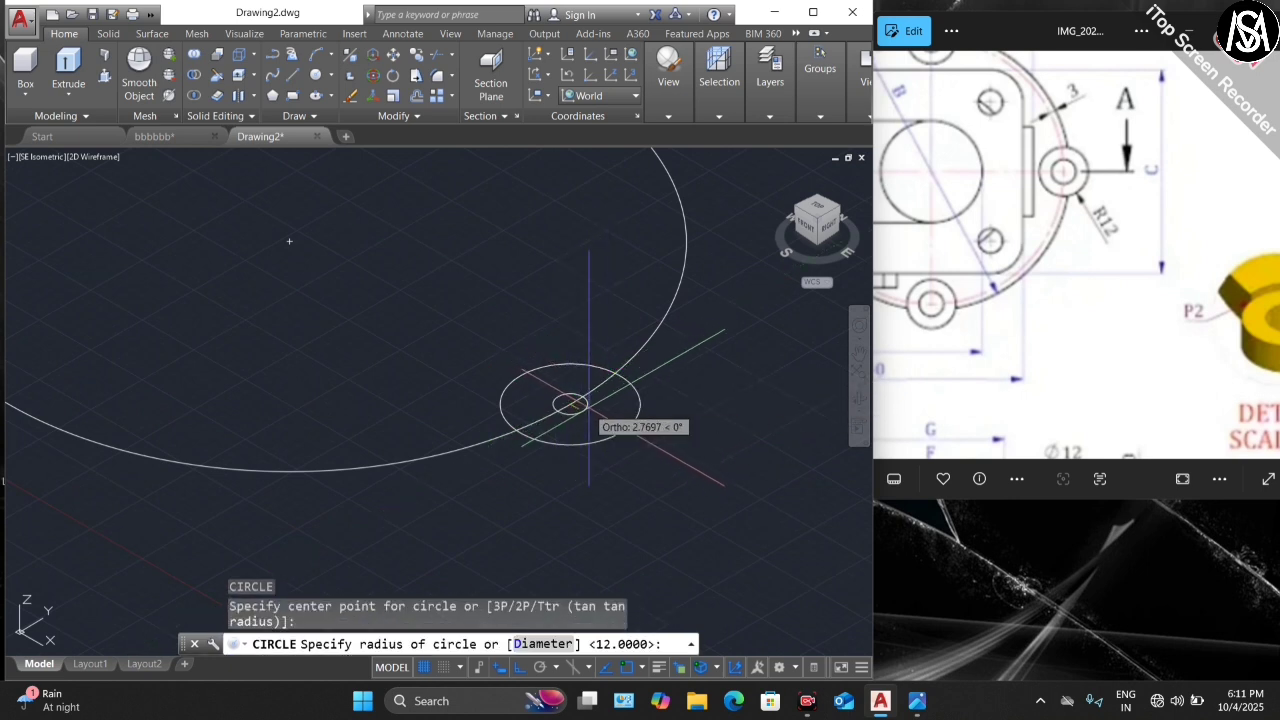
pyautogui.write('6')
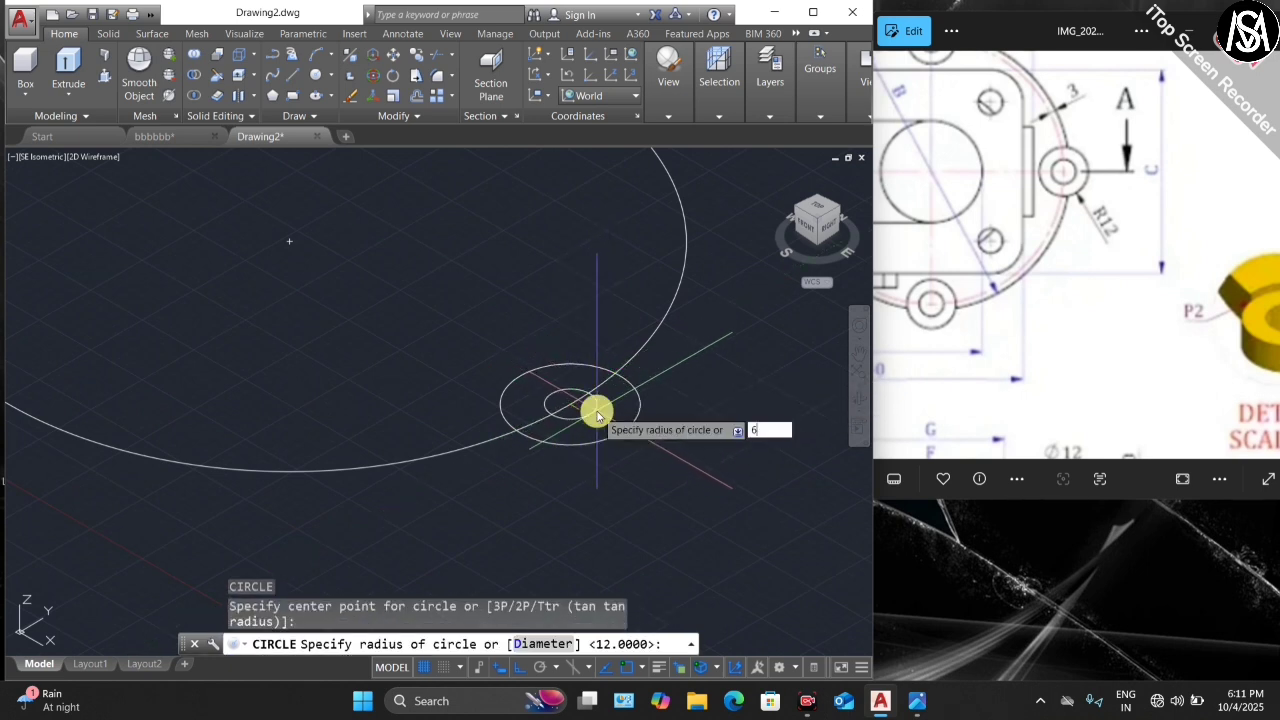
pyautogui.press('Return')
pyautogui.scroll(-3, 600, 410)
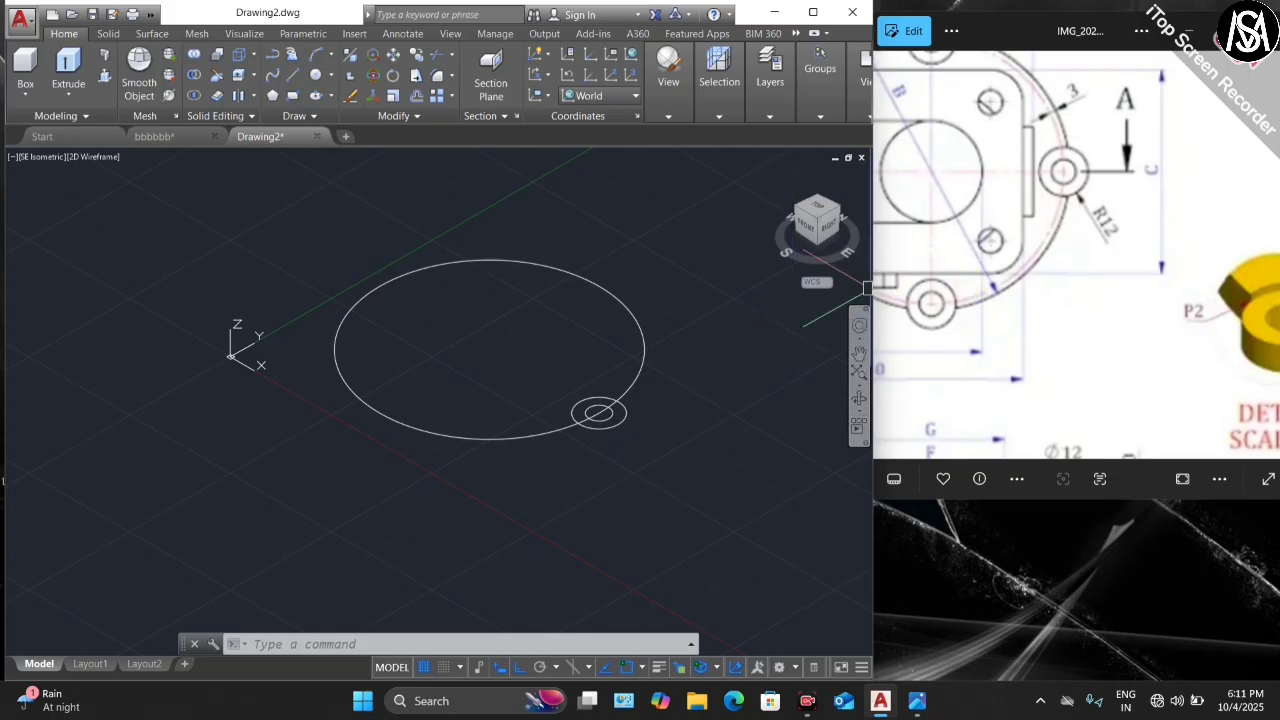
# - Create a polar array of the lug circle and its hole circle around the centre of the flange circle
pyautogui.scroll(6, 598, 411)
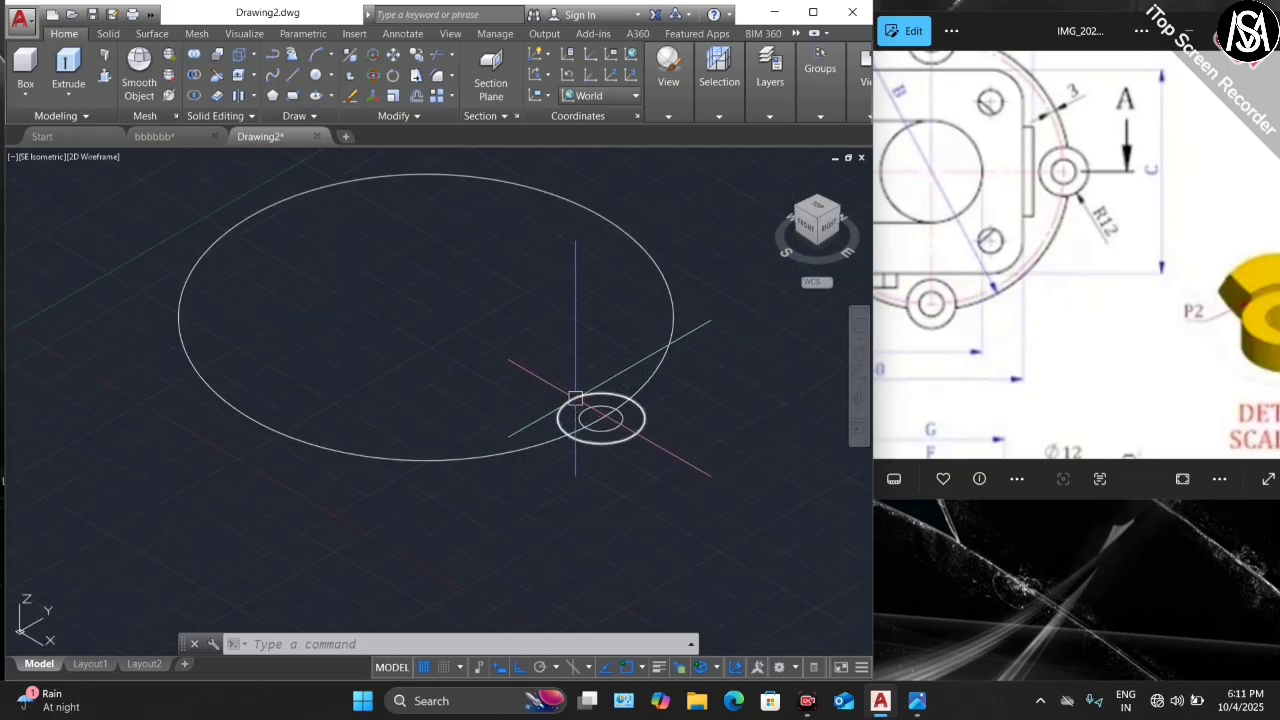
pyautogui.click(618, 379)
pyautogui.press('Escape')
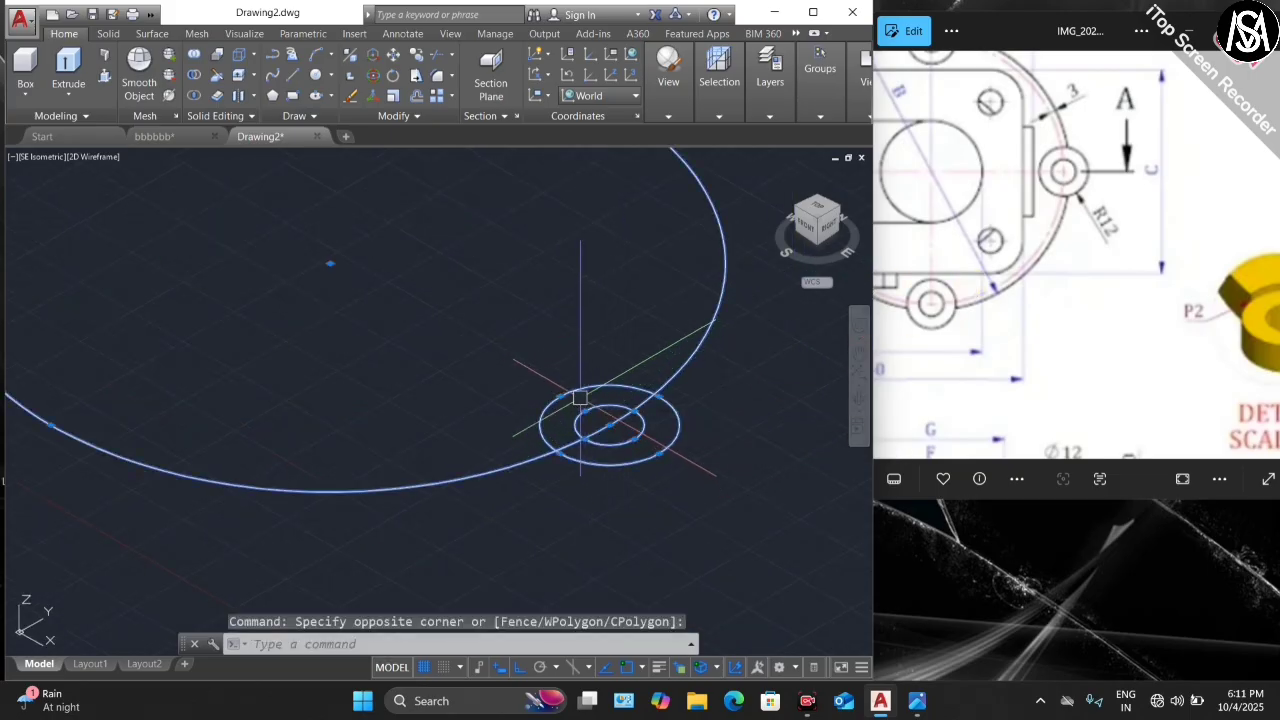
pyautogui.click(620, 377)
pyautogui.click(578, 424)
pyautogui.scroll(-4, 590, 400)
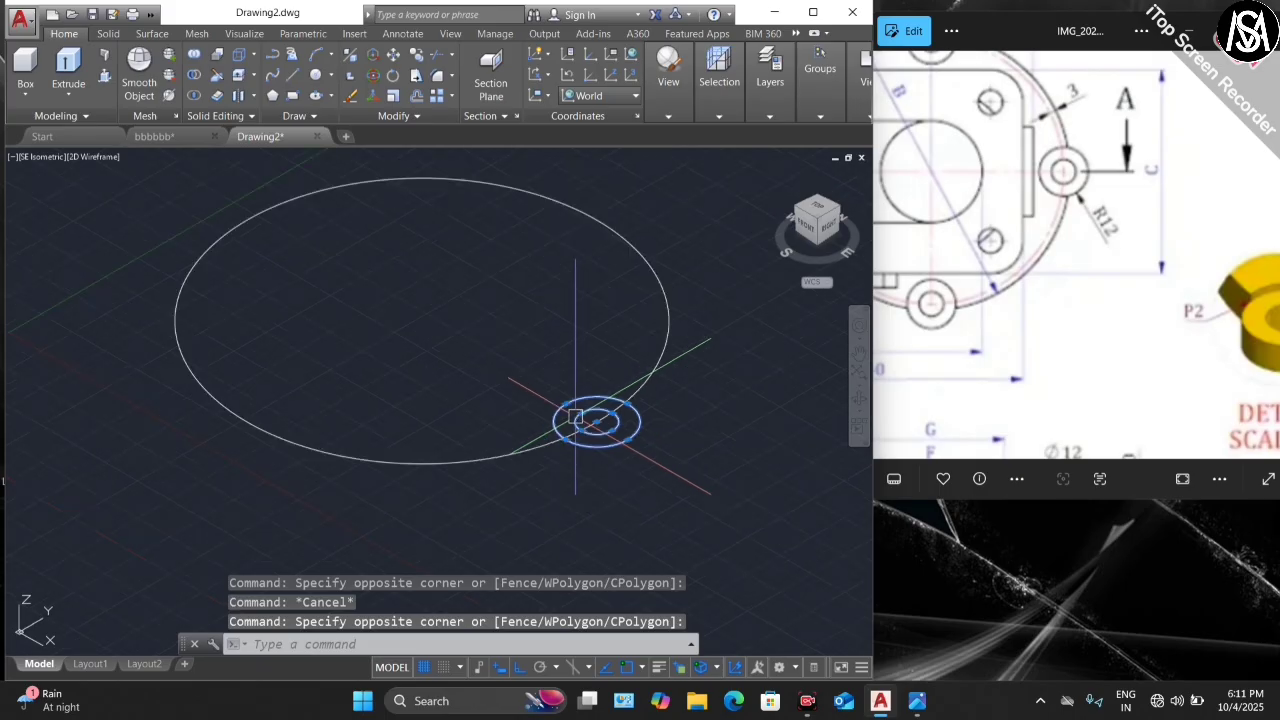
pyautogui.click(446, 104)
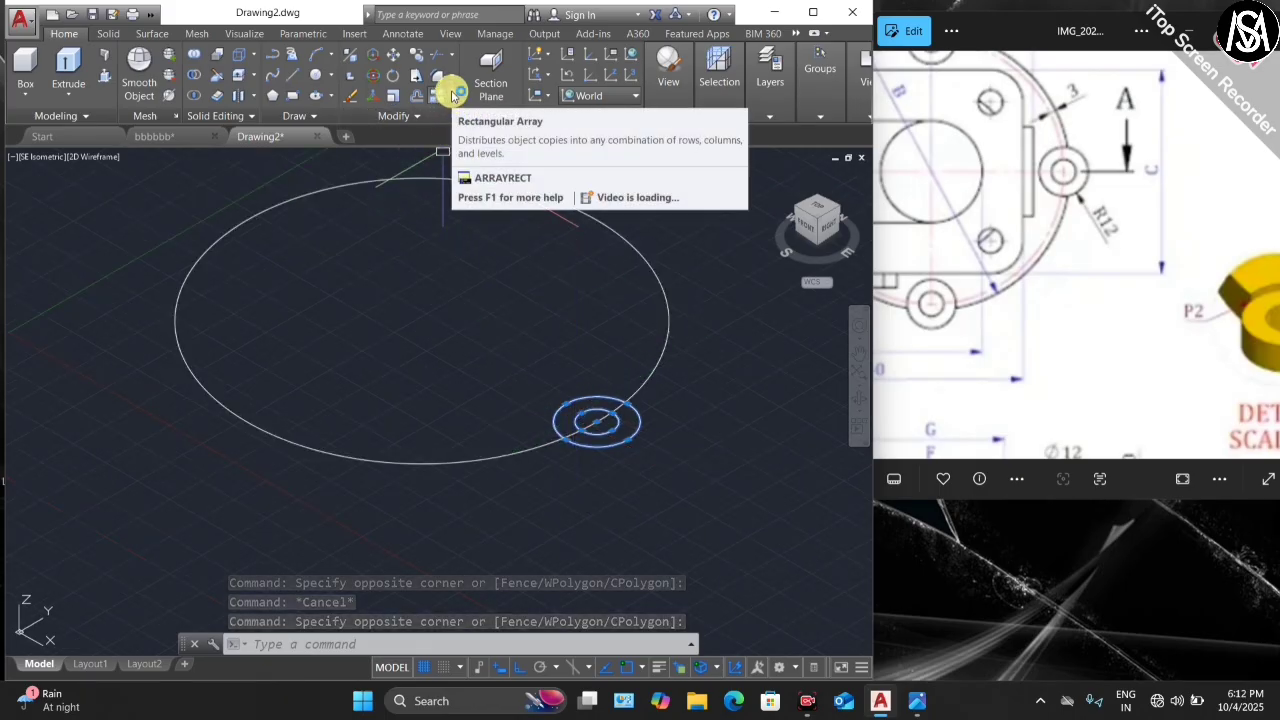
pyautogui.click(451, 98)
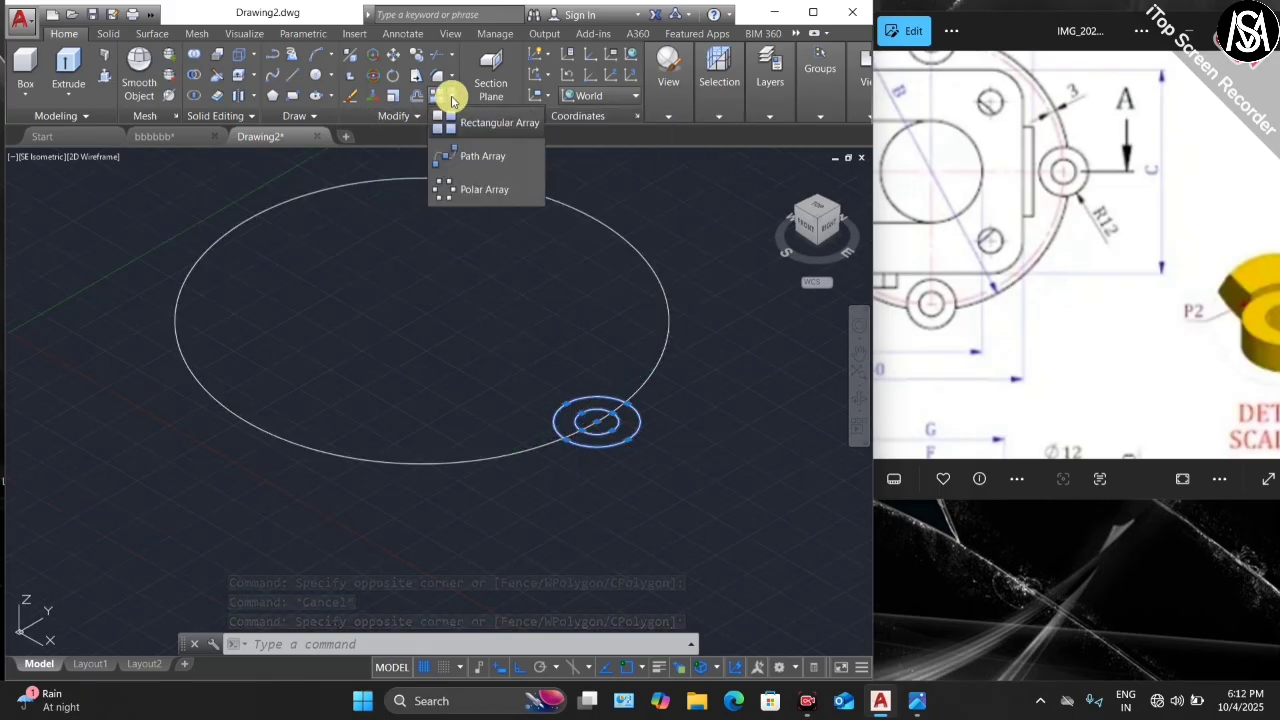
pyautogui.click(503, 188)
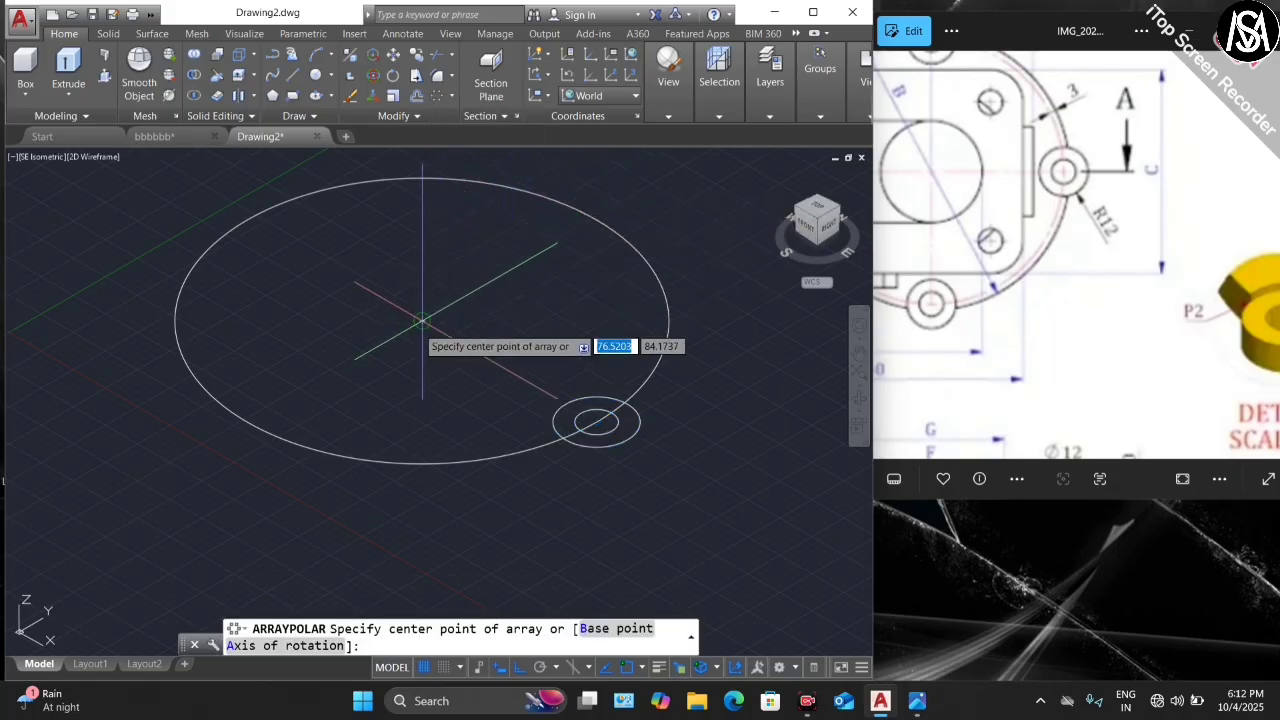
pyautogui.click(421, 321)
pyautogui.scroll(-2, 420, 330)
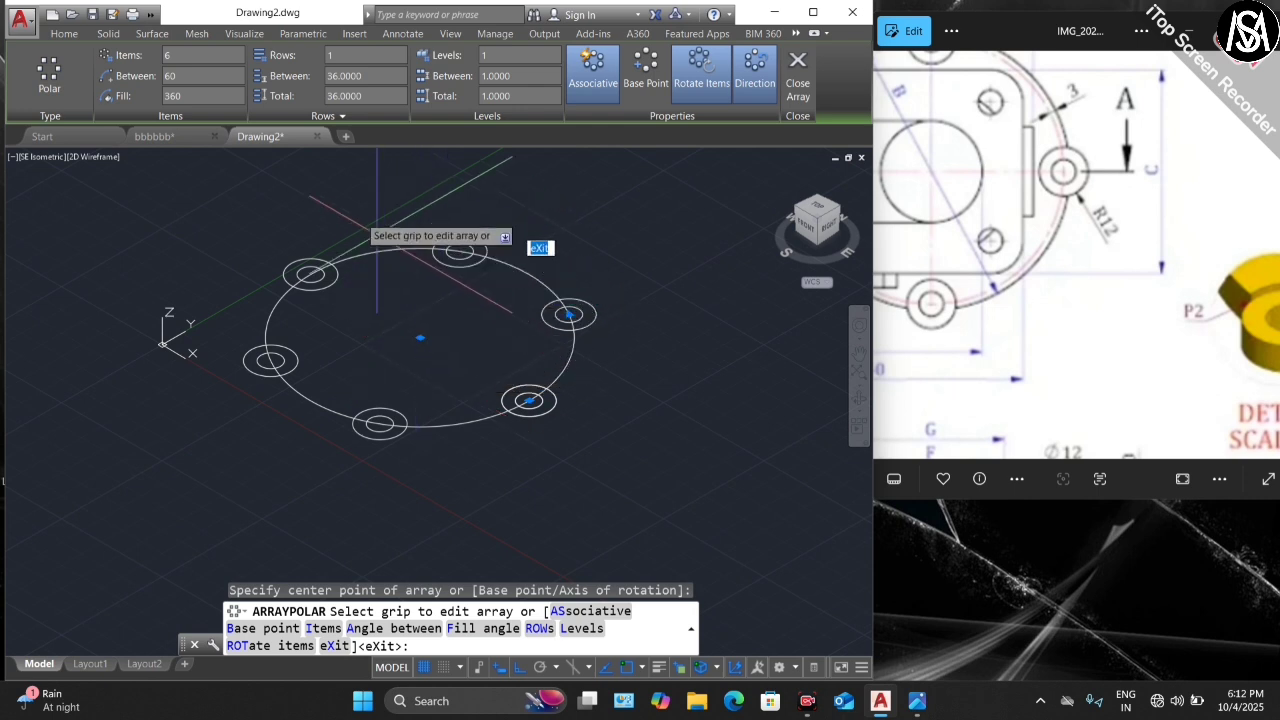
# - Set the polar array to 4 items and finish it
pyautogui.click(180, 56)
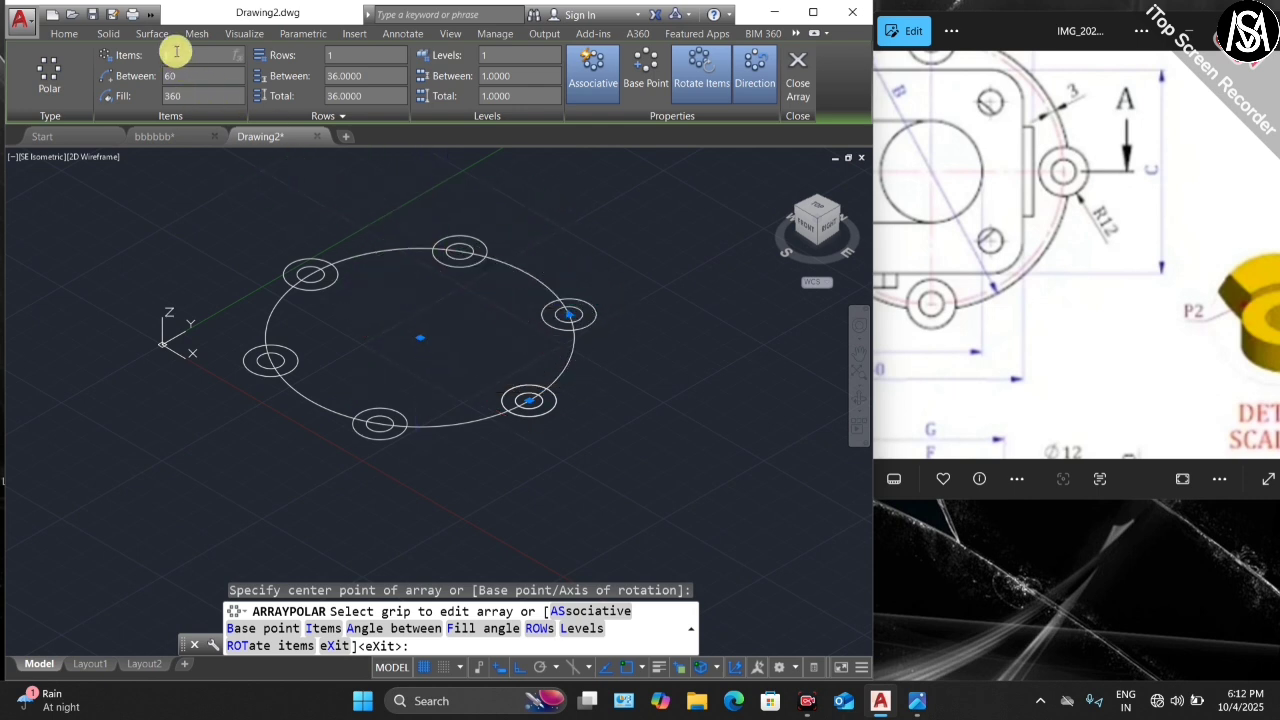
pyautogui.write('4')
pyautogui.press('Return')
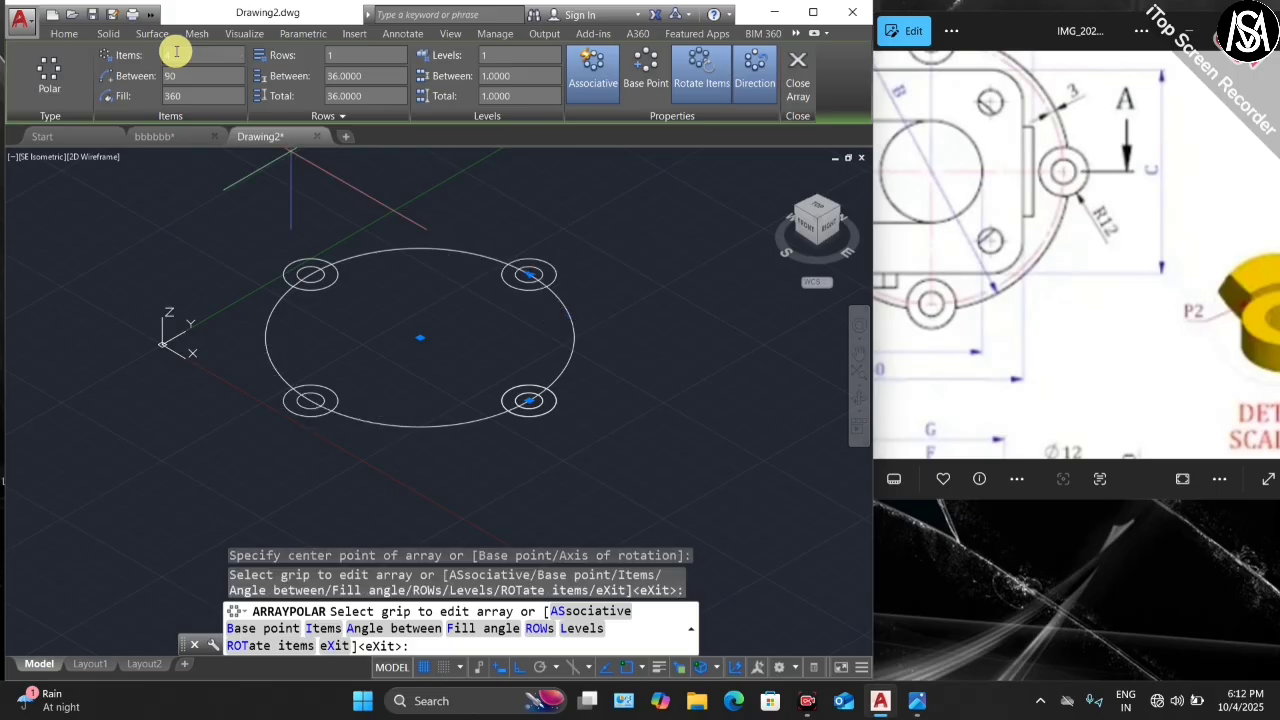
pyautogui.press('Escape')
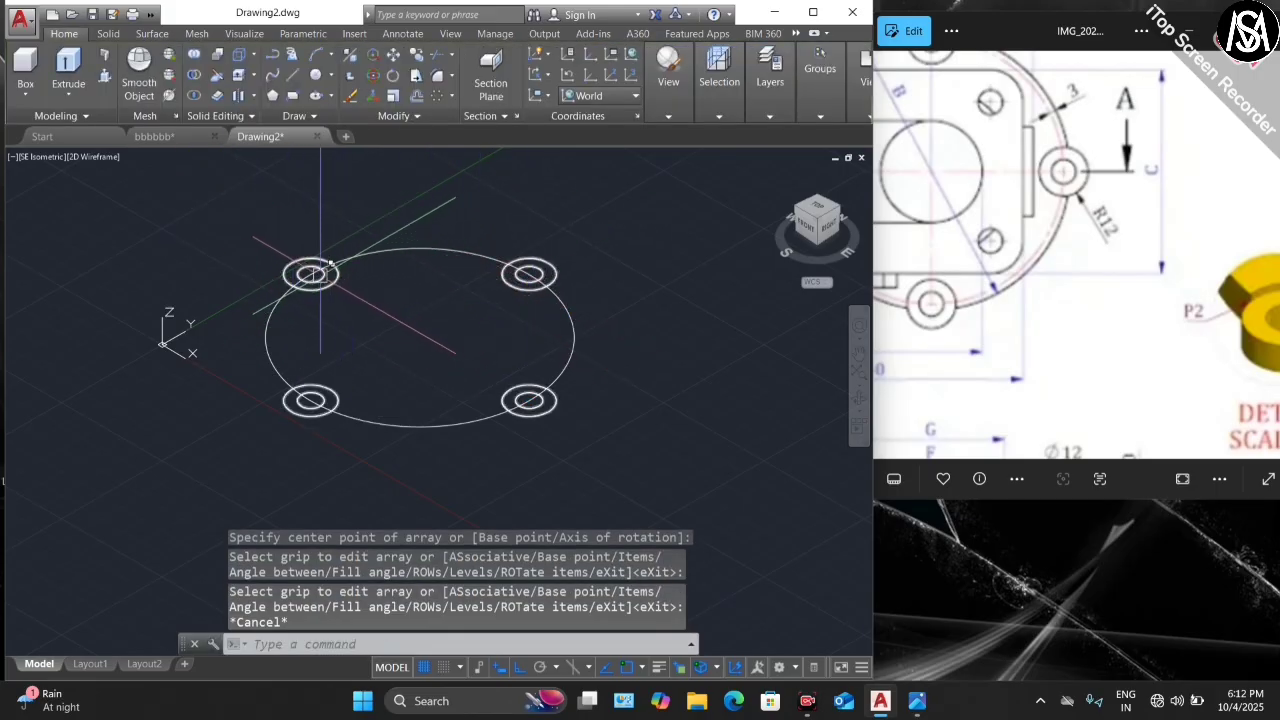
# - Explode the polar array of lug circles into separate objects
pyautogui.scroll(2, 318, 274)
pyautogui.scroll(-2, 315, 273)
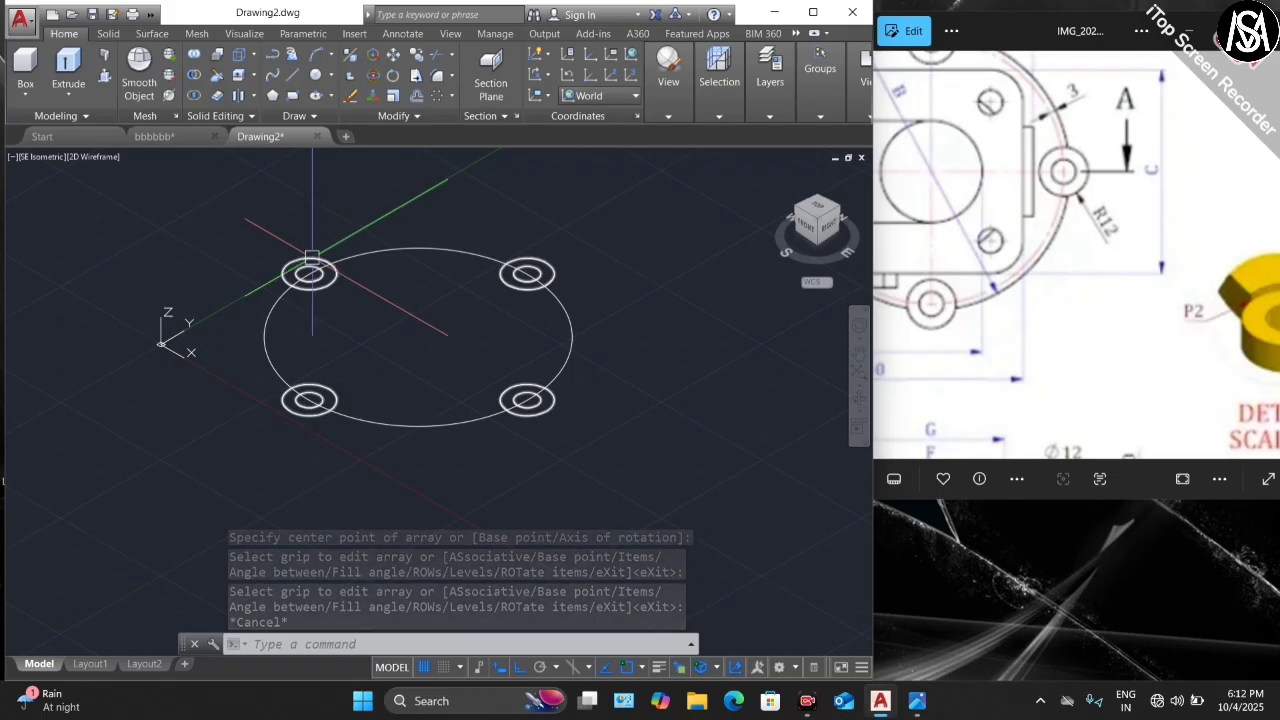
pyautogui.click(312, 257)
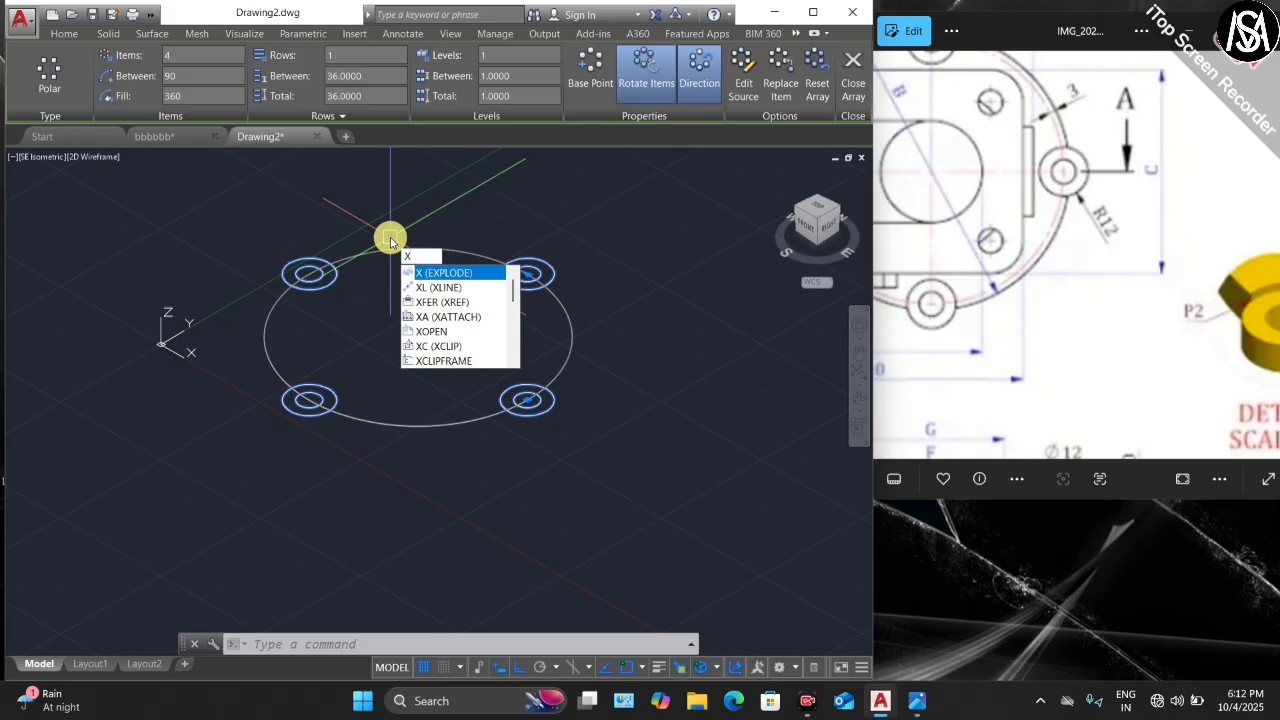
pyautogui.press('Return')
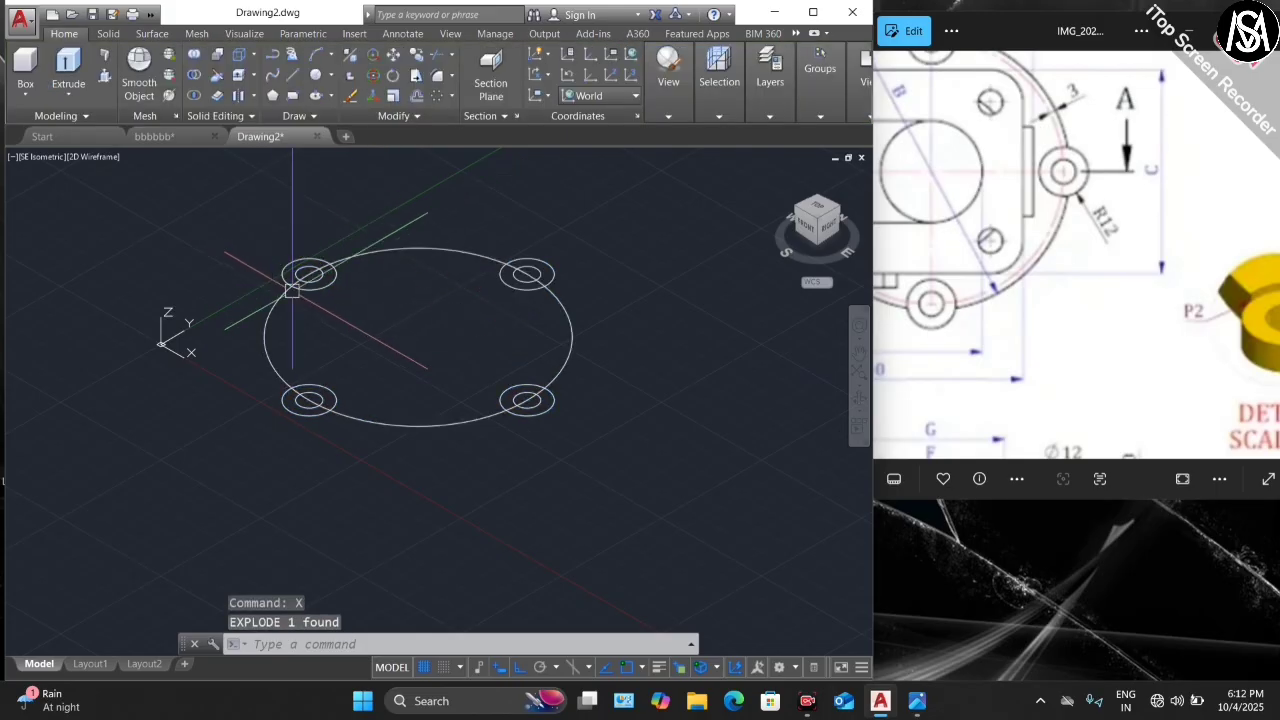
# - Trim the flange circle's arc inside the rear-left bolt lug, using all objects as cutting edges
pyautogui.scroll(2, 313, 277)
pyautogui.scroll(1, 300, 283)
pyautogui.scroll(-4, 300, 285)
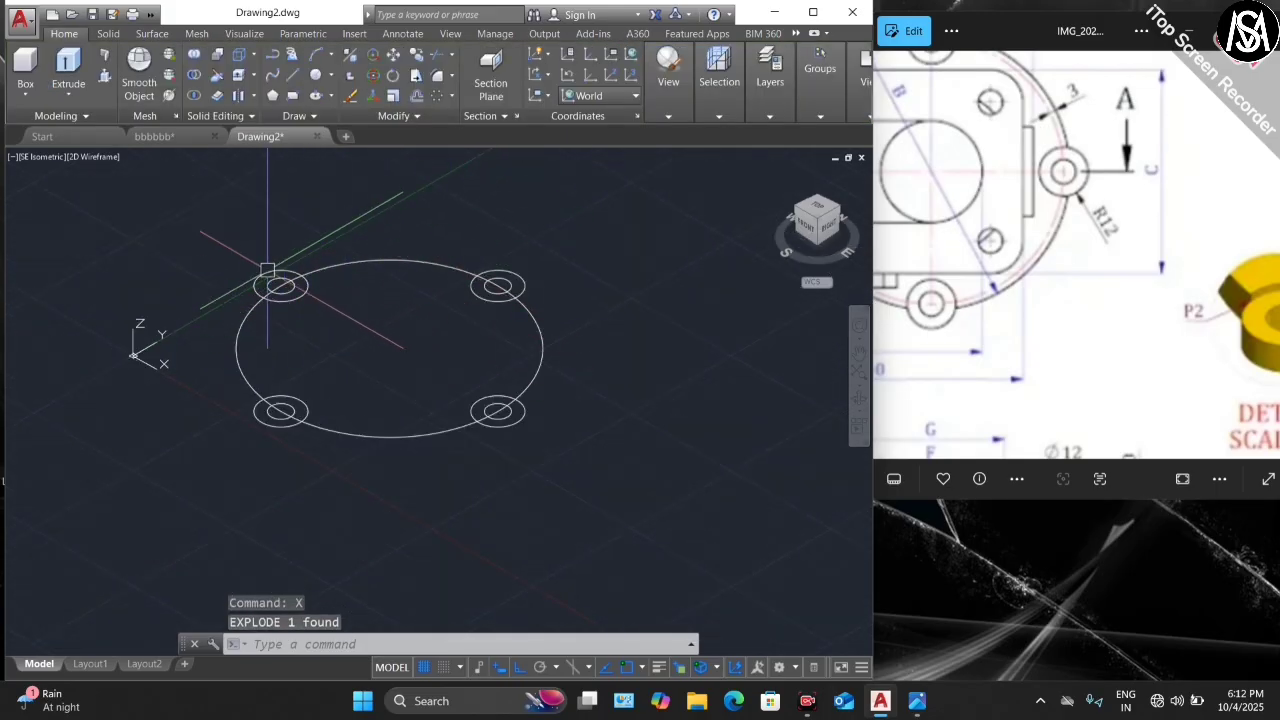
pyautogui.write('tr')
pyautogui.press('Return')
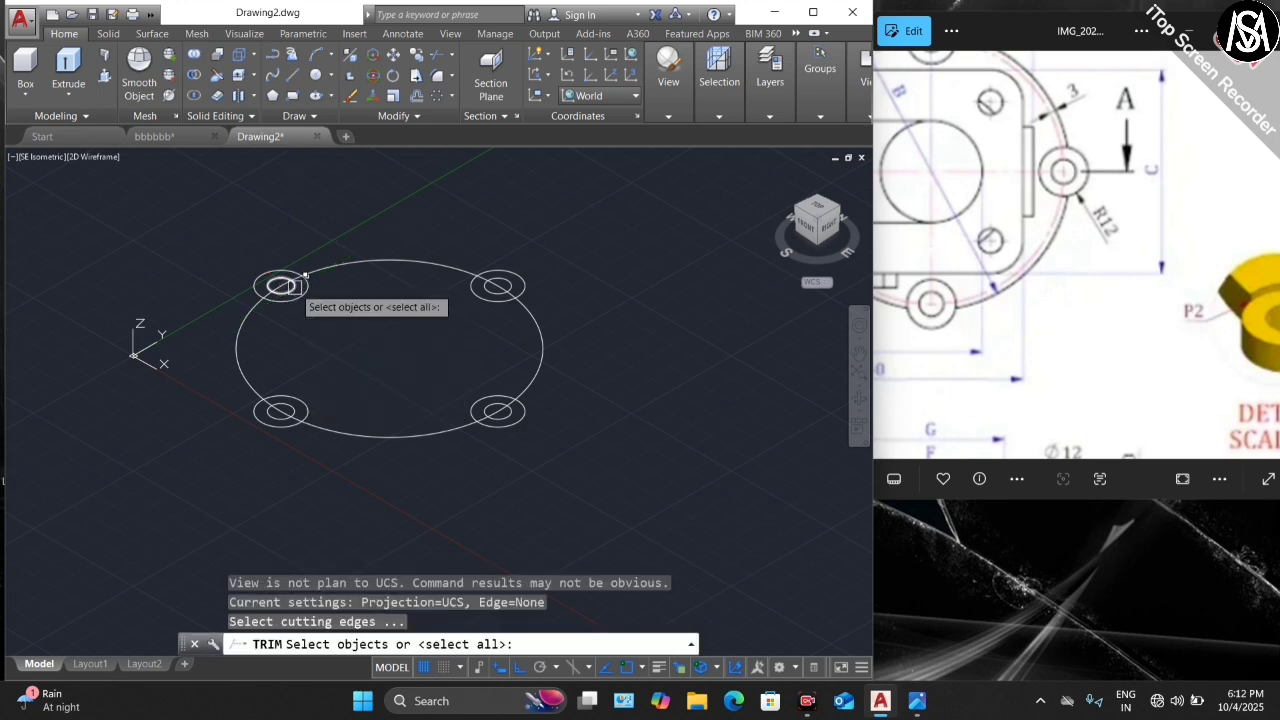
pyautogui.press('Return')
pyautogui.scroll(3, 278, 287)
pyautogui.click(300, 270)
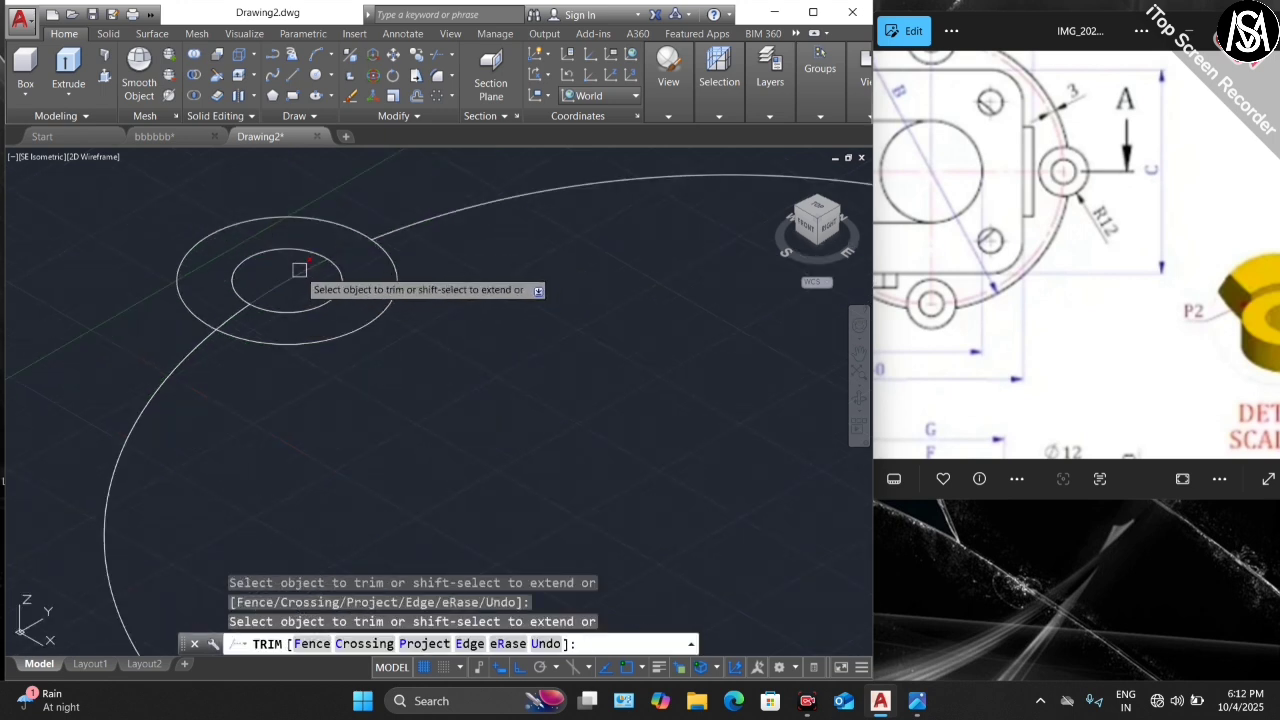
# - Trim away the pieces of the flange circle that cross the front-left bolt lug and its hole
pyautogui.scroll(-3, 240, 305)
pyautogui.scroll(3, 245, 500)
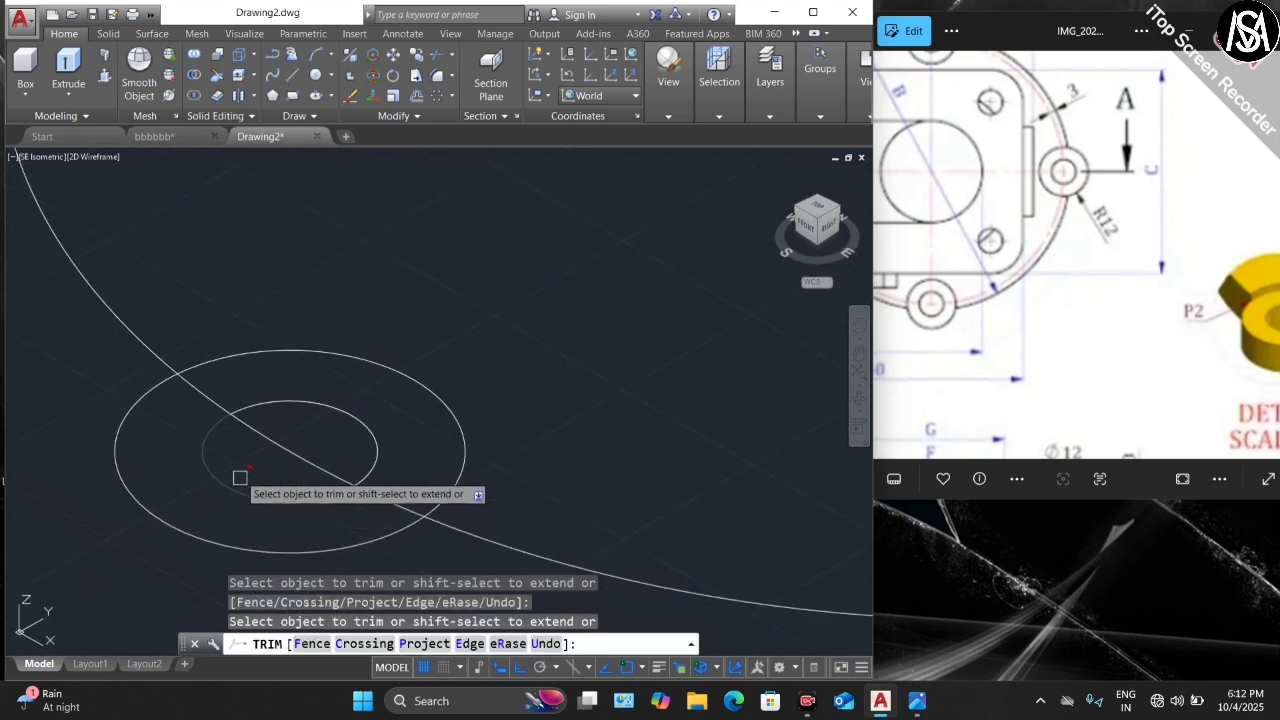
pyautogui.click(214, 392)
pyautogui.click(274, 434)
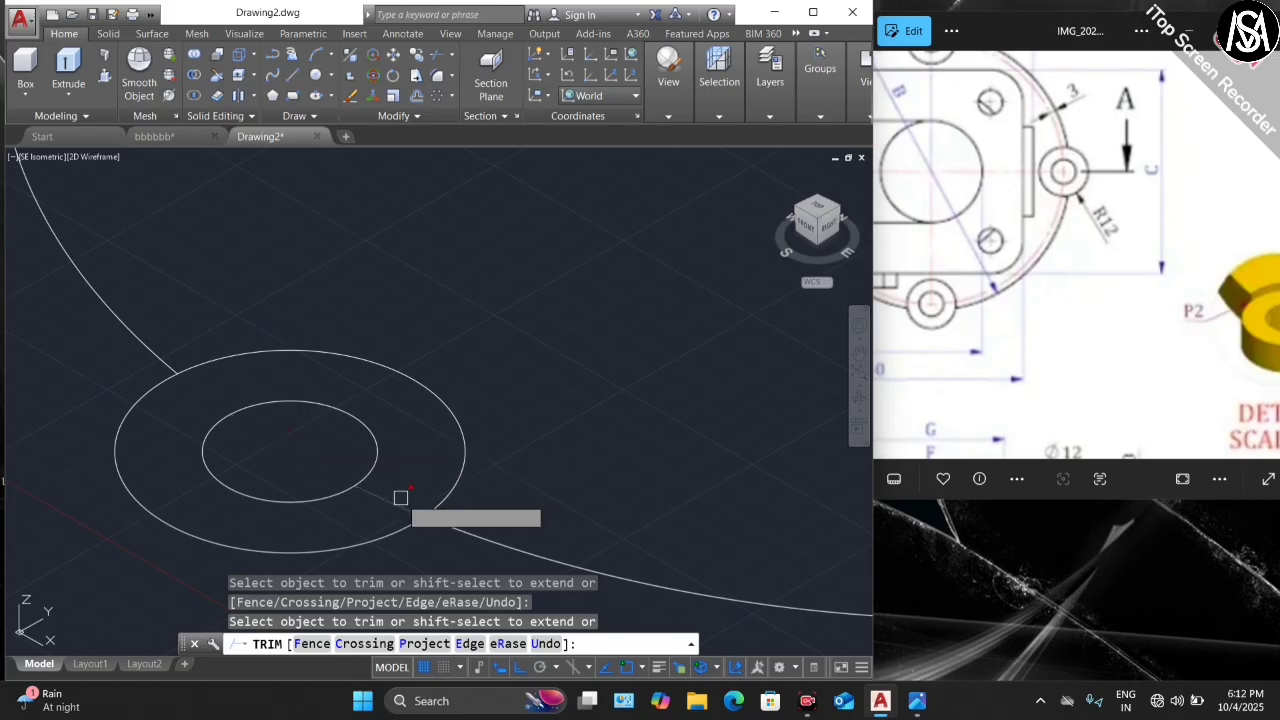
pyautogui.click(404, 503)
# - Trim the flange circle's arcs inside the two remaining bolt lugs and finish the Trim command
pyautogui.scroll(-3, 580, 280)
pyautogui.scroll(3, 571, 266)
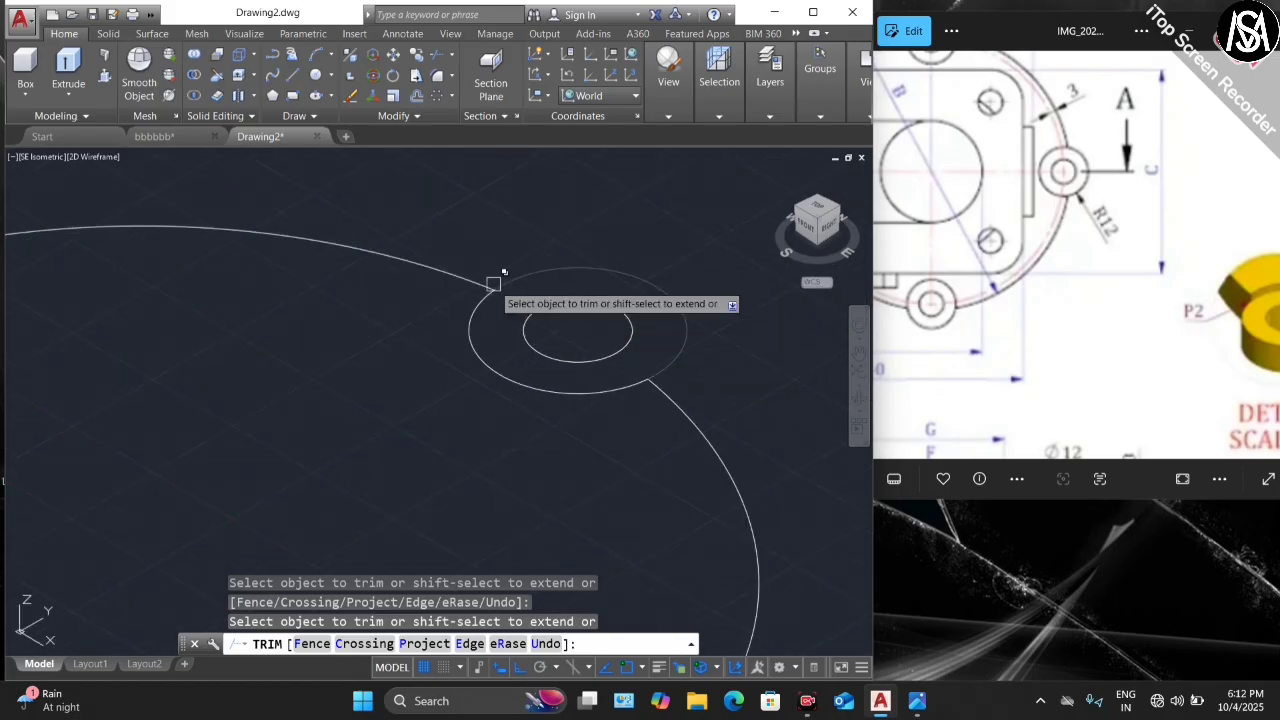
pyautogui.scroll(-3, 496, 290)
pyautogui.scroll(3, 505, 300)
pyautogui.scroll(3, 540, 380)
pyautogui.click(543, 340)
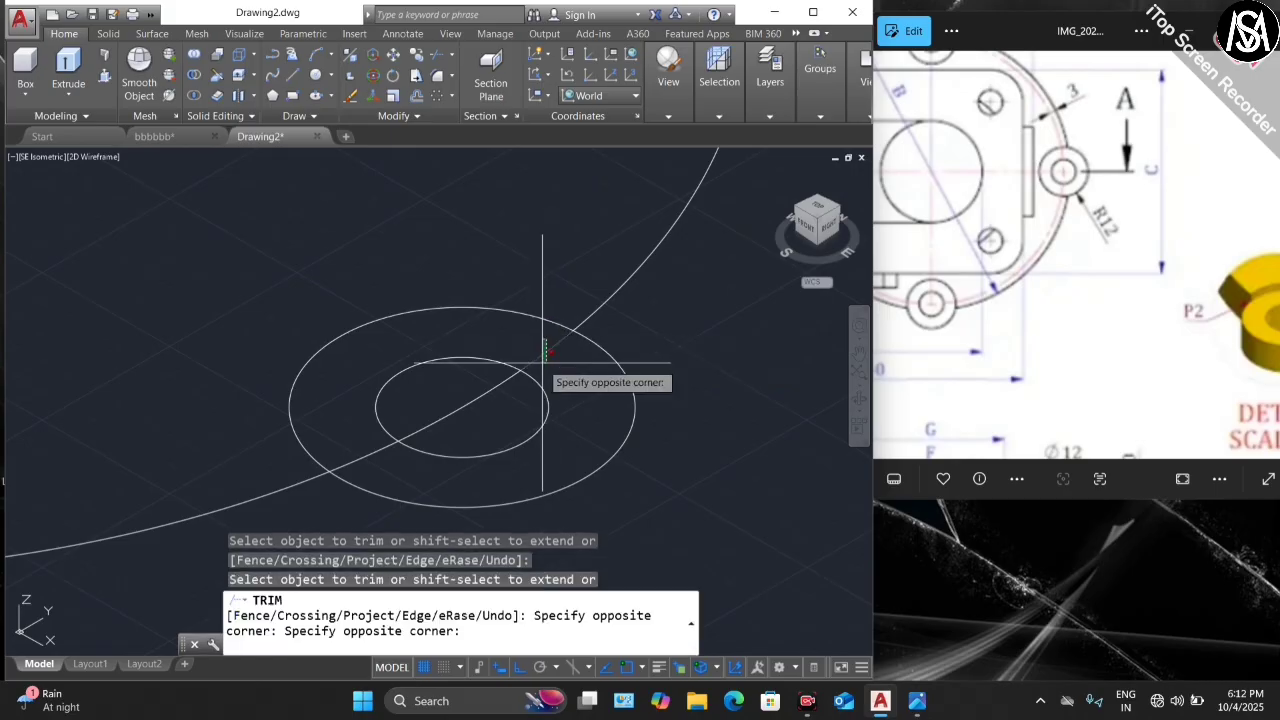
pyautogui.click(540, 364)
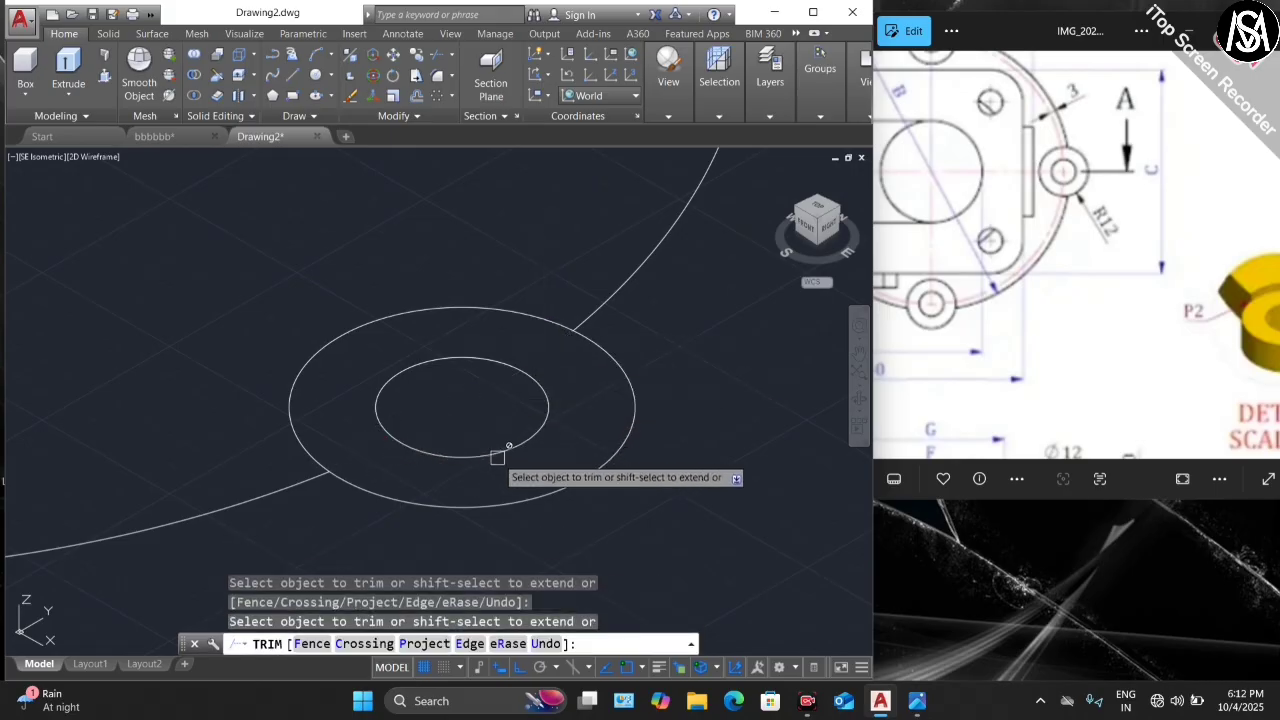
pyautogui.scroll(-3, 478, 470)
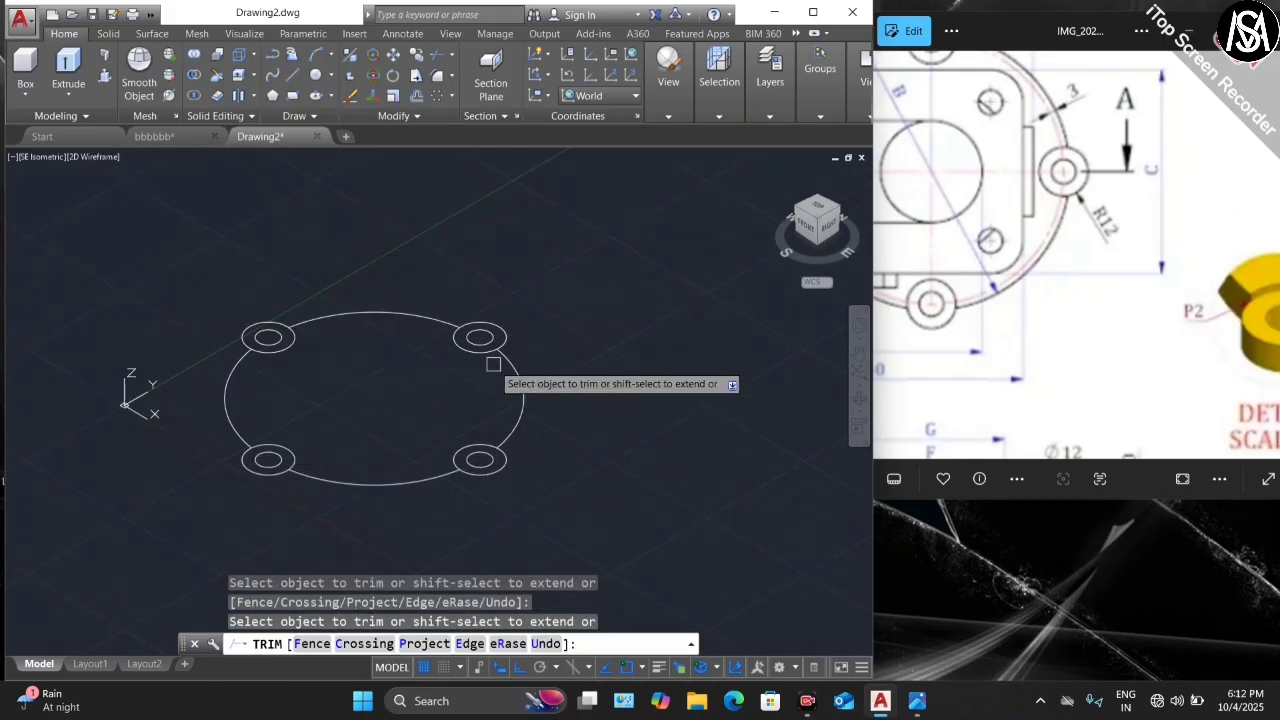
pyautogui.press('Escape')
# - Examine the reference image's section A-A and its list of dimension values for the neck diameters and wall thickness
pyautogui.scroll(-8, 1098, 218)
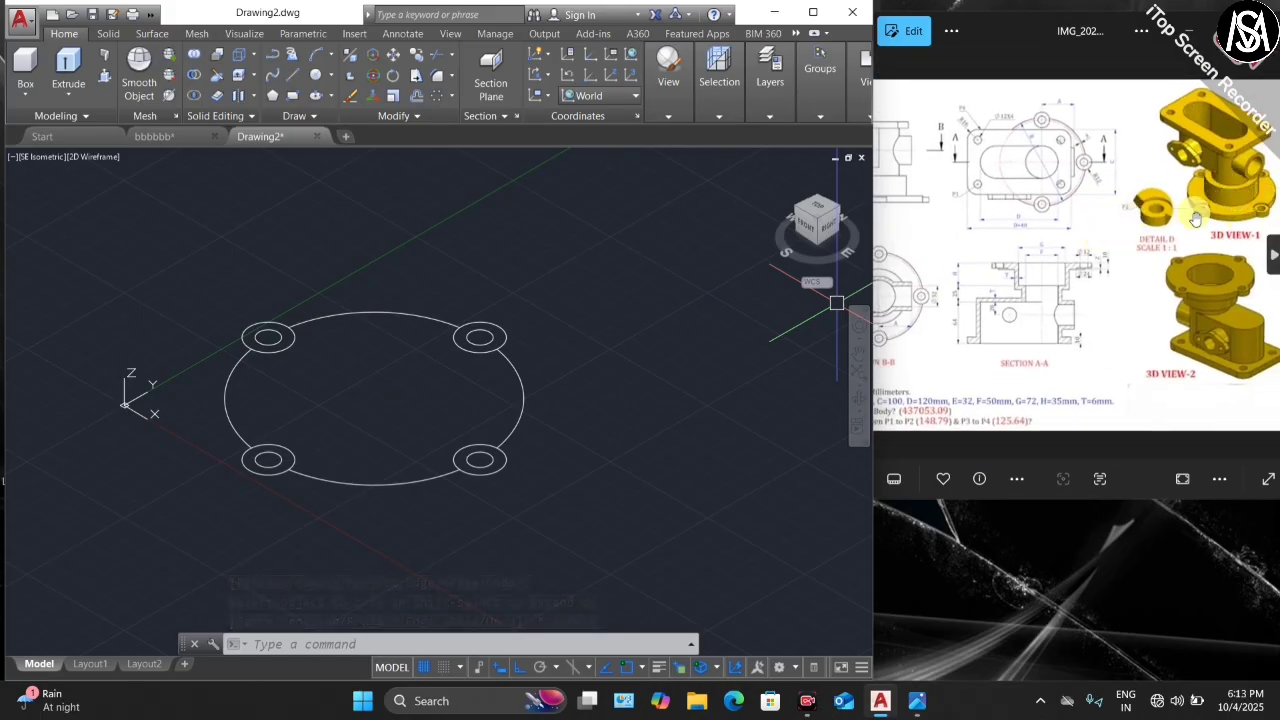
pyautogui.scroll(-2, 1049, 243)
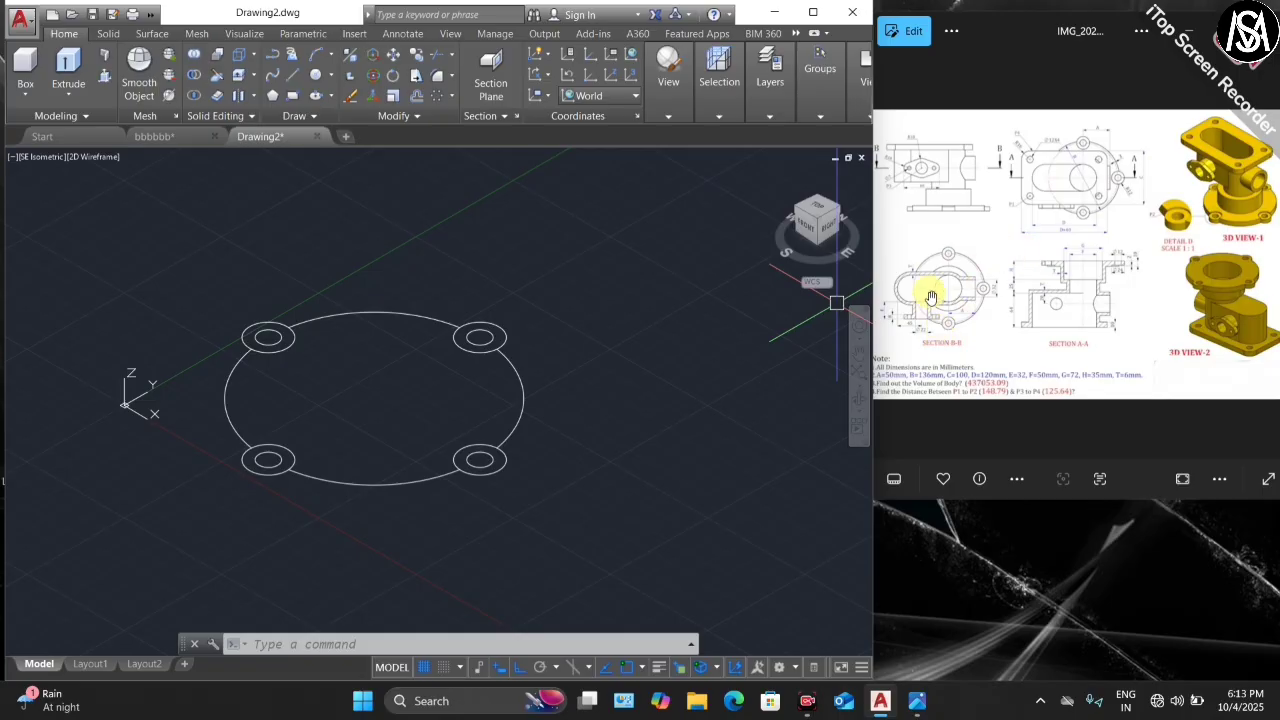
pyautogui.scroll(5, 930, 297)
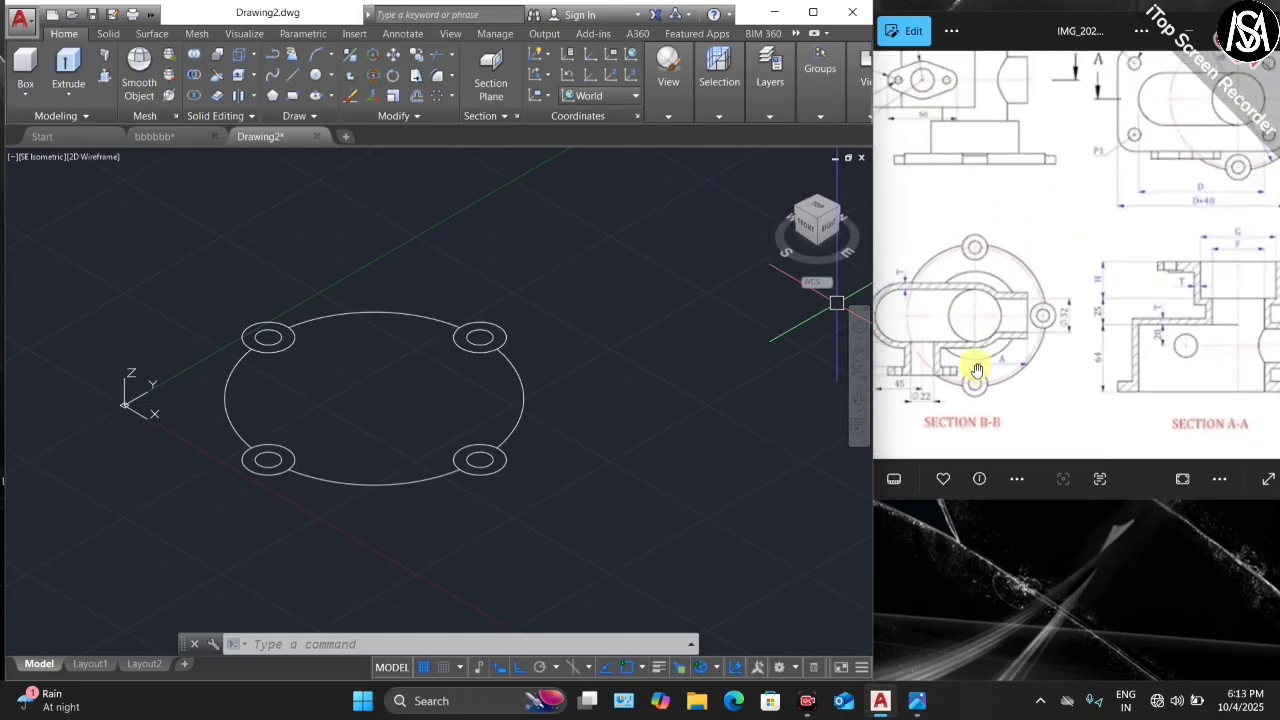
pyautogui.scroll(4, 1200, 320)
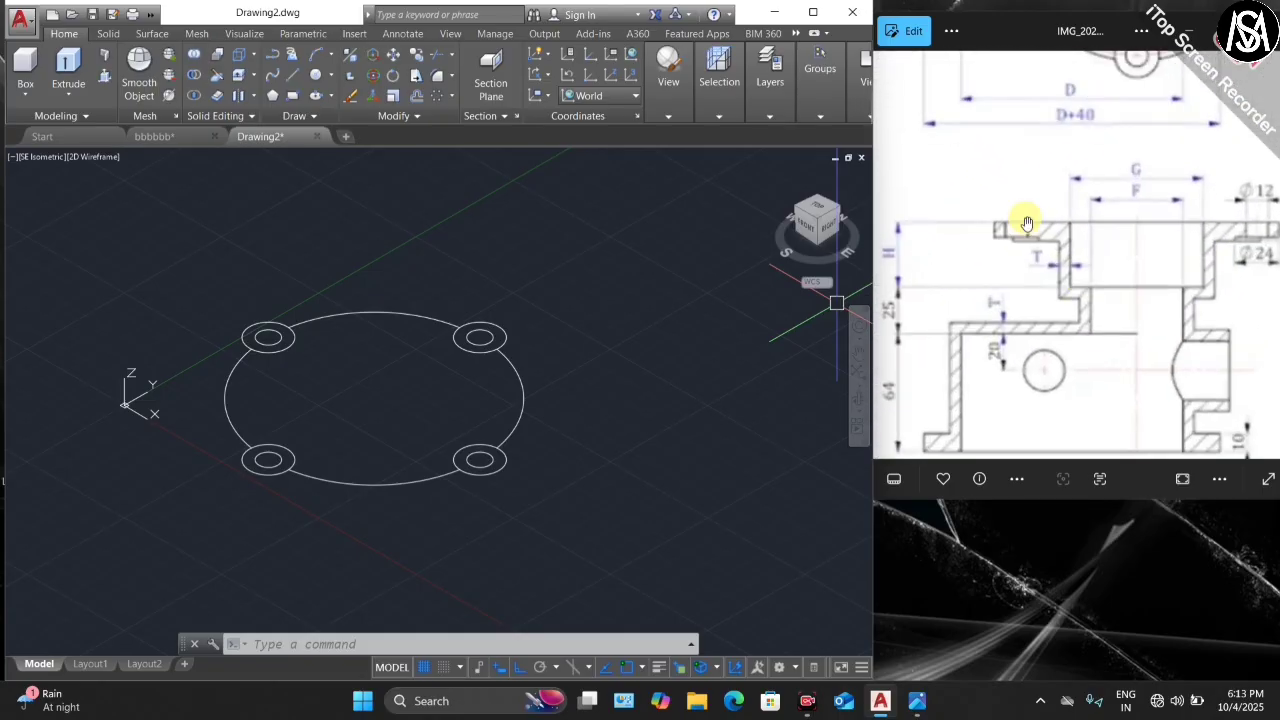
pyautogui.scroll(-2, 1027, 223)
pyautogui.scroll(-1, 1042, 225)
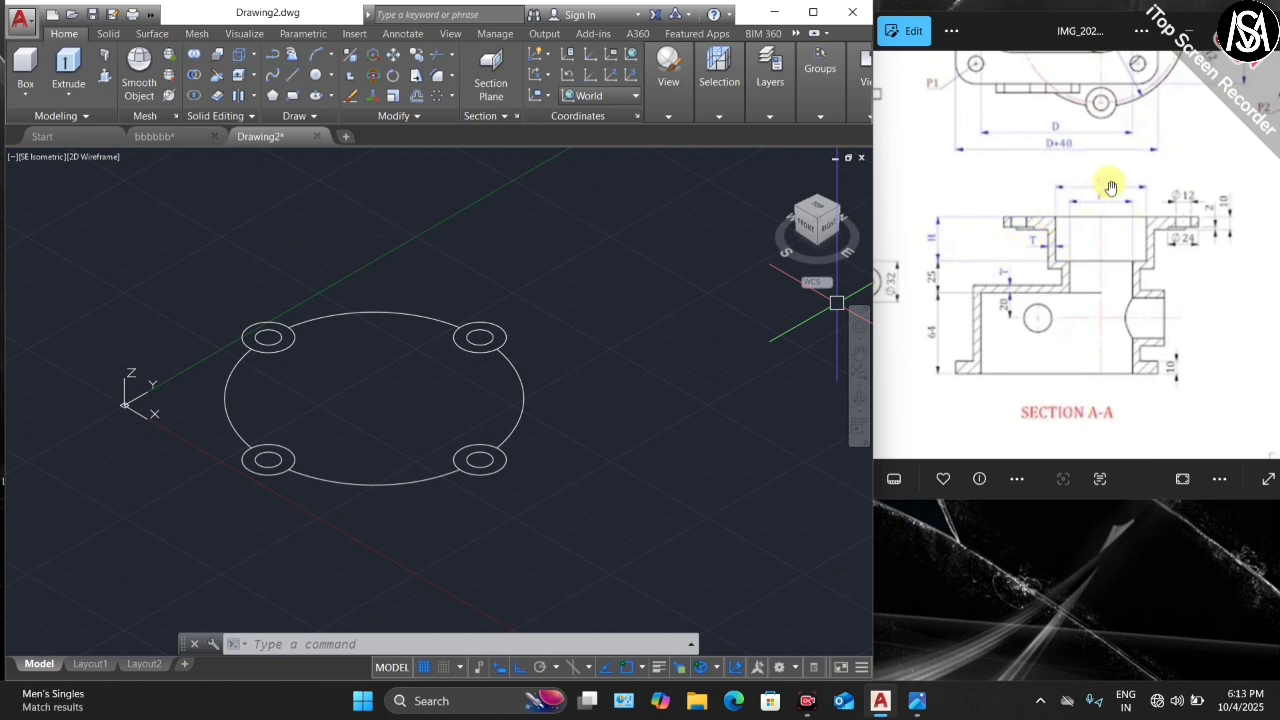
pyautogui.scroll(-4, 1121, 216)
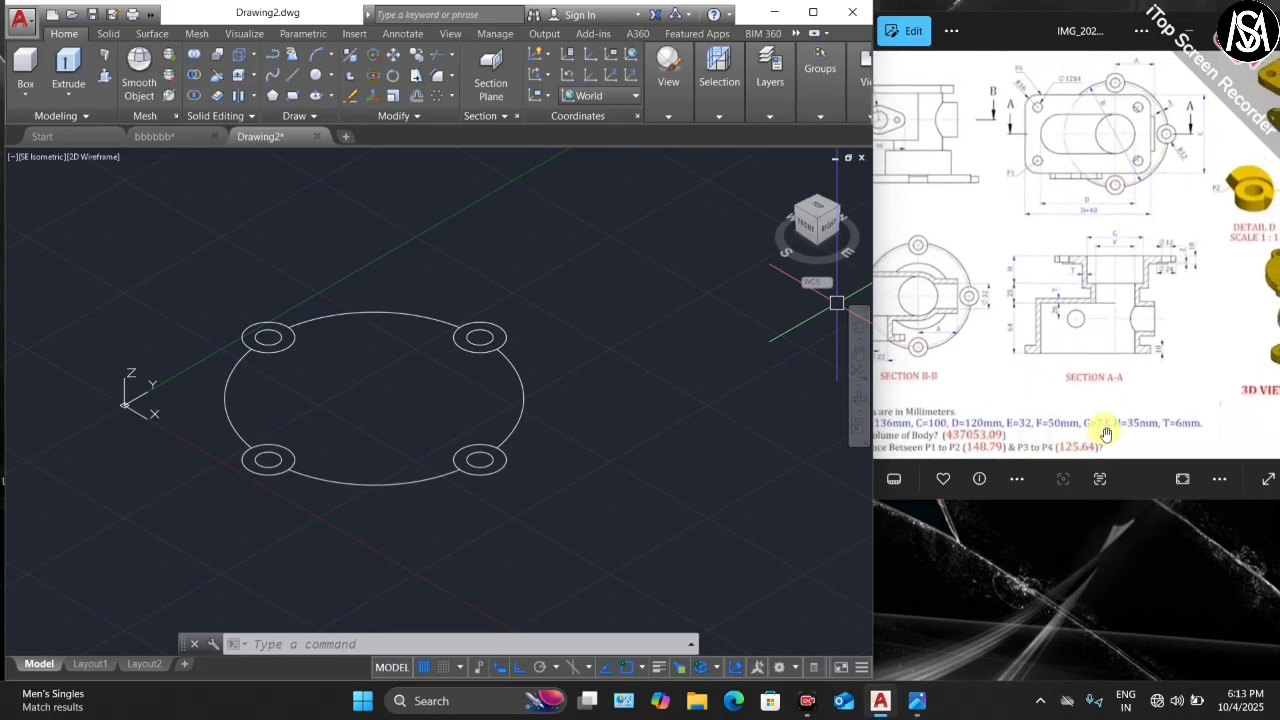
# - Draw a circle with a 72 mm diameter at the centre of the flange
pyautogui.click(326, 372)
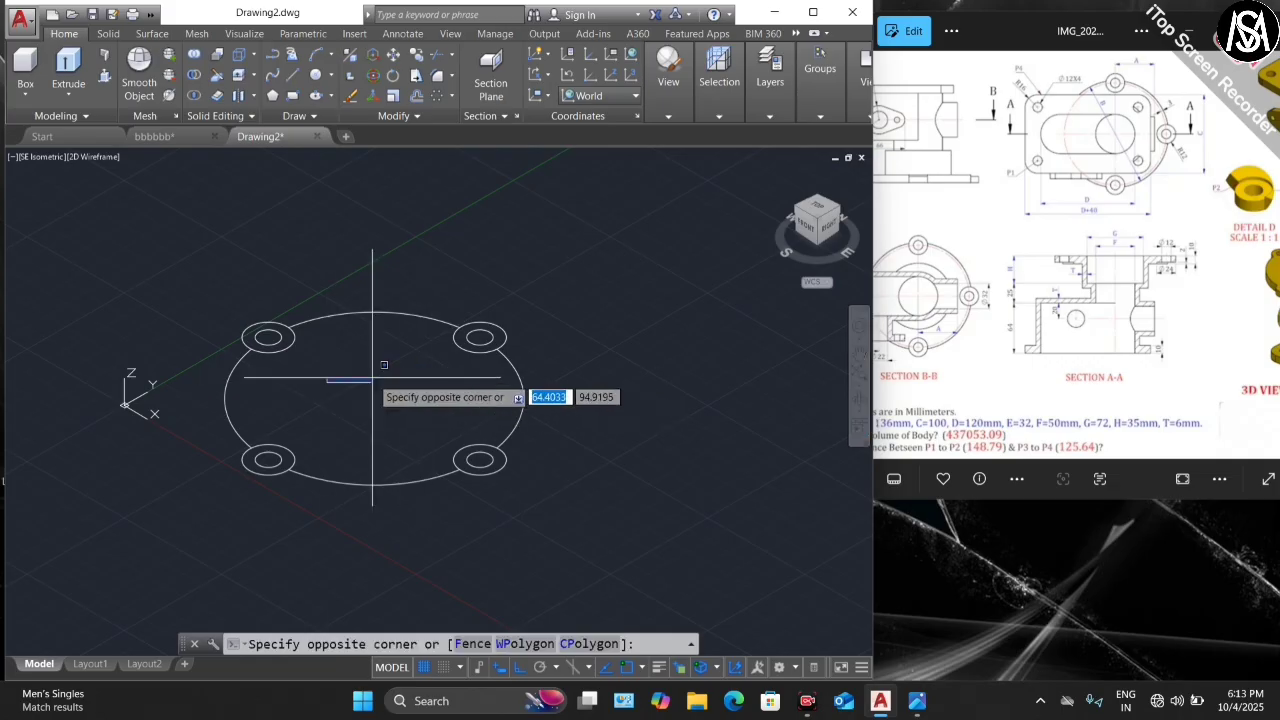
pyautogui.press('Escape')
pyautogui.write('c')
pyautogui.press('Return')
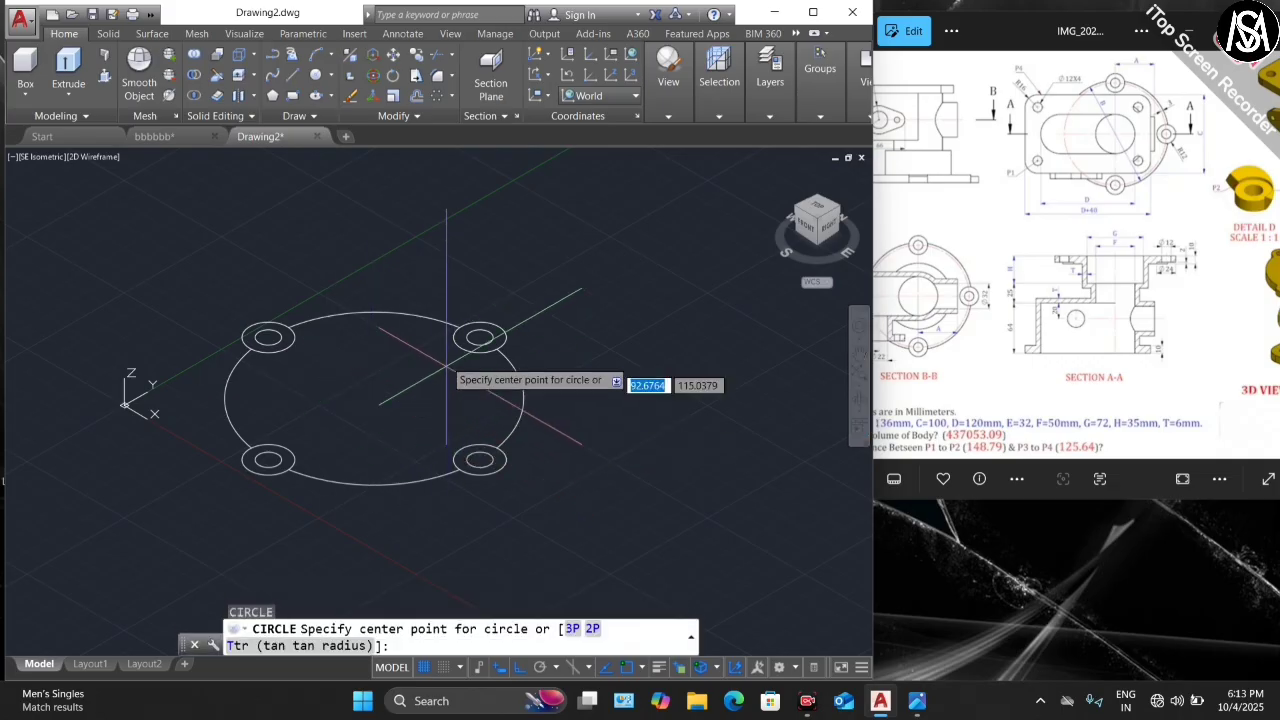
pyautogui.click(375, 398)
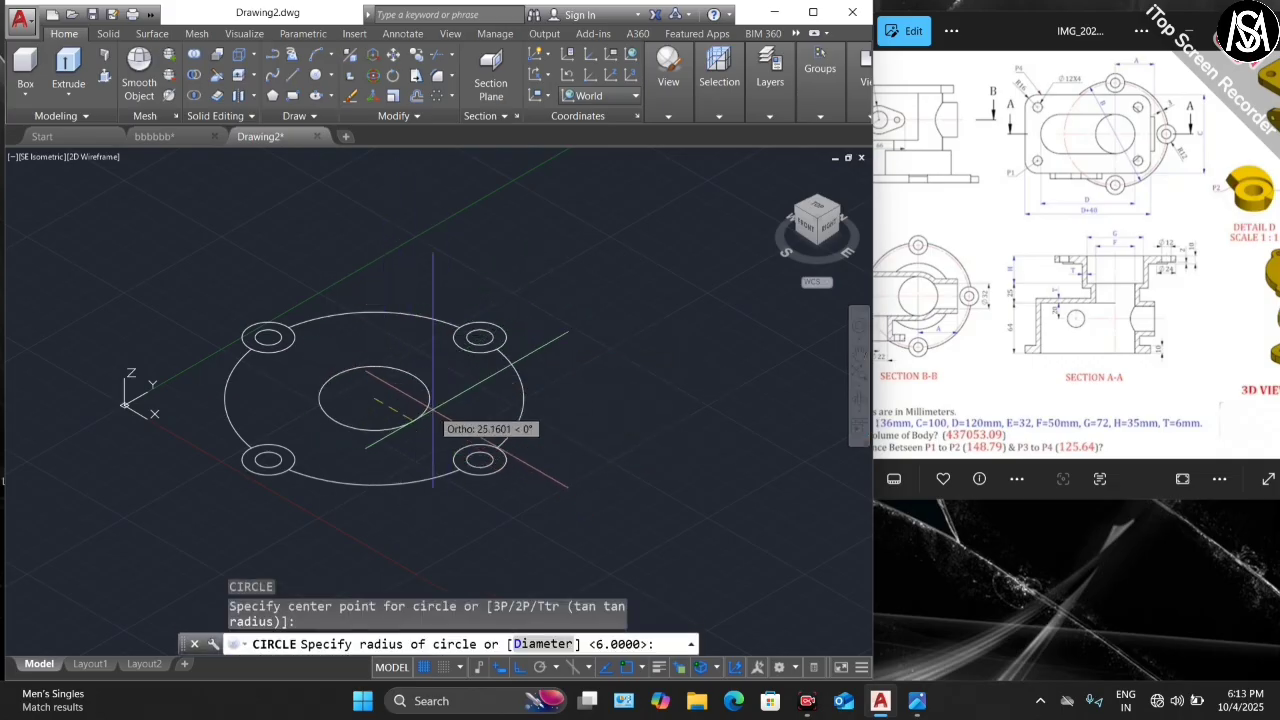
pyautogui.write('d')
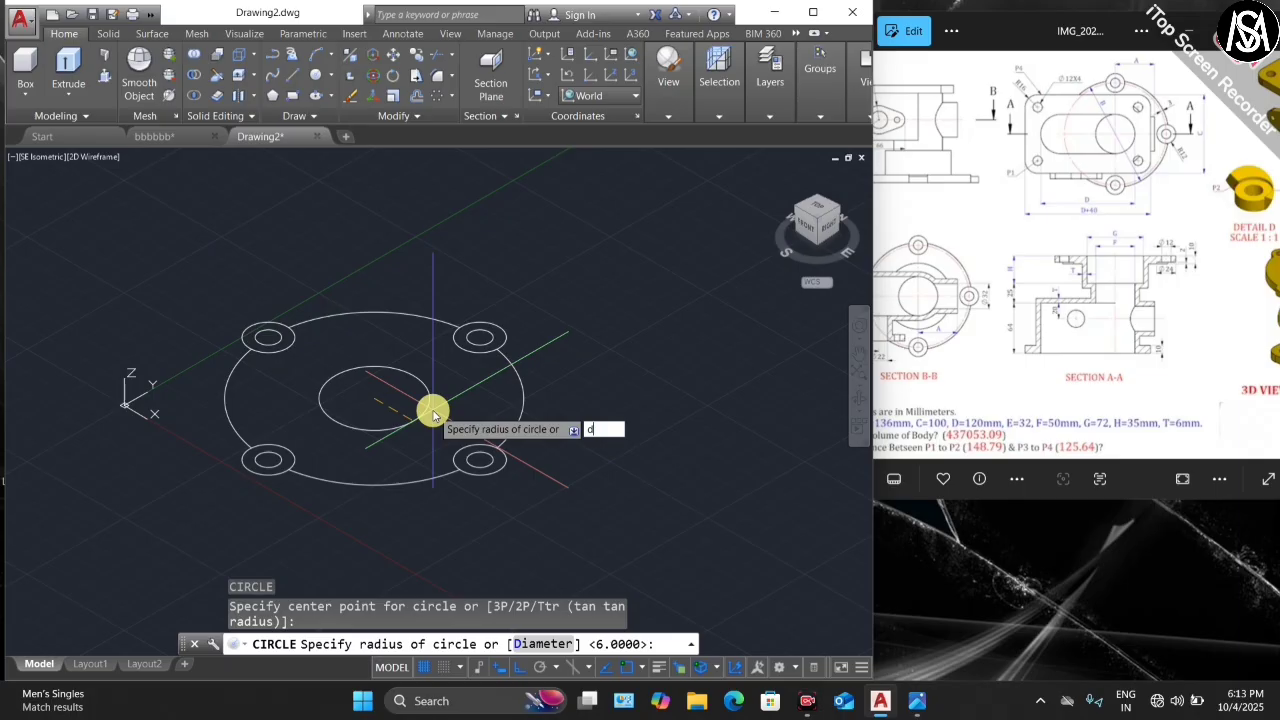
pyautogui.press('Return')
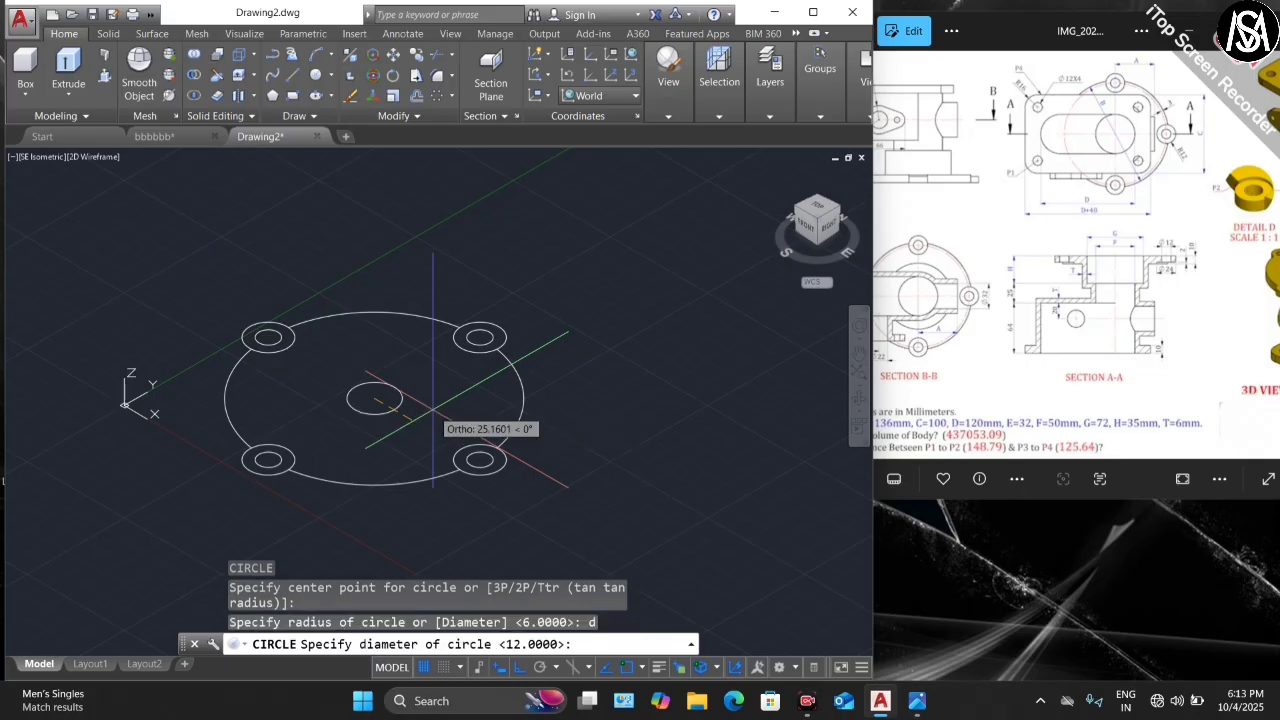
pyautogui.write('72')
pyautogui.press('Return')
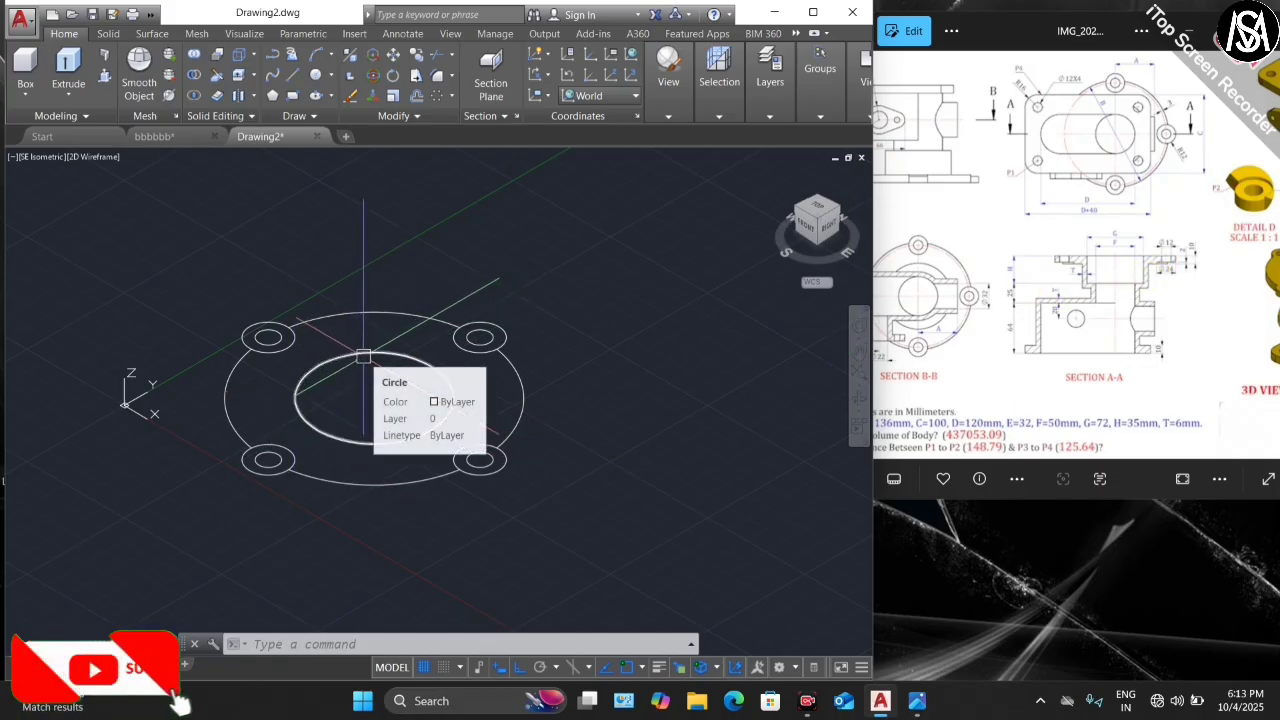
# - Draw a concentric circle with an 84 mm diameter around the 72 mm circle for the outer wall
pyautogui.write('c')
pyautogui.press('Return')
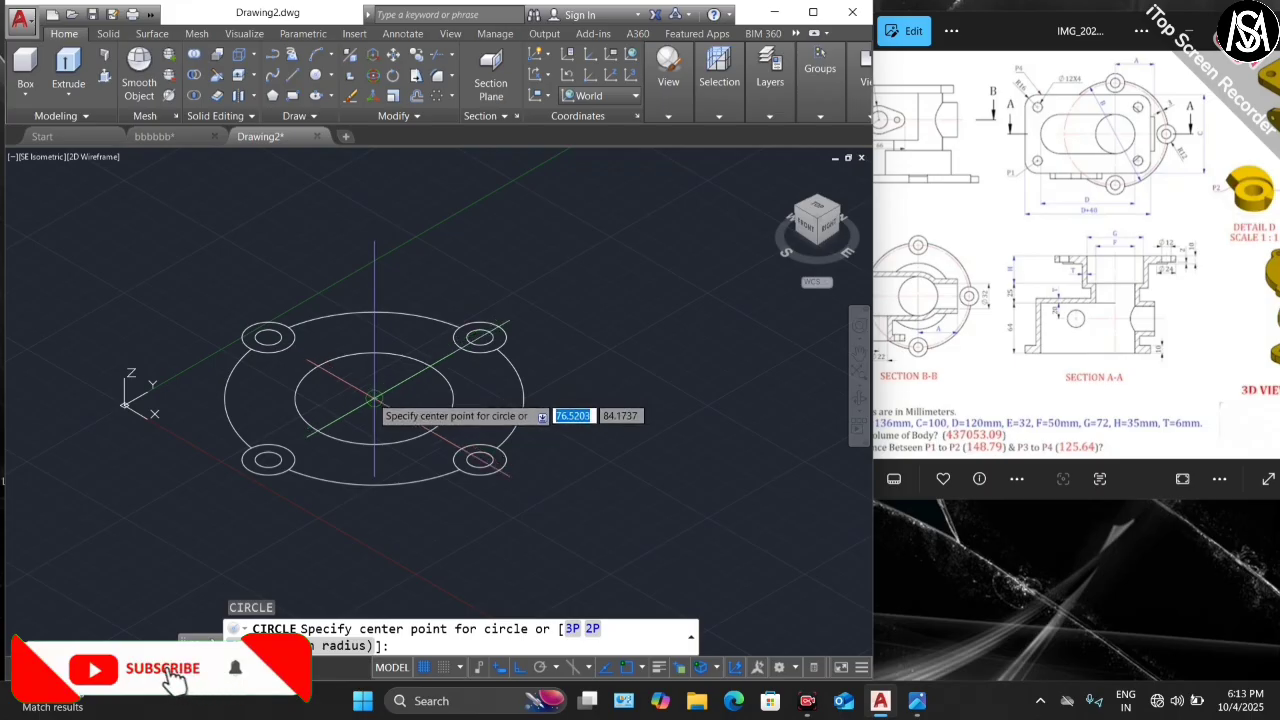
pyautogui.click(374, 398)
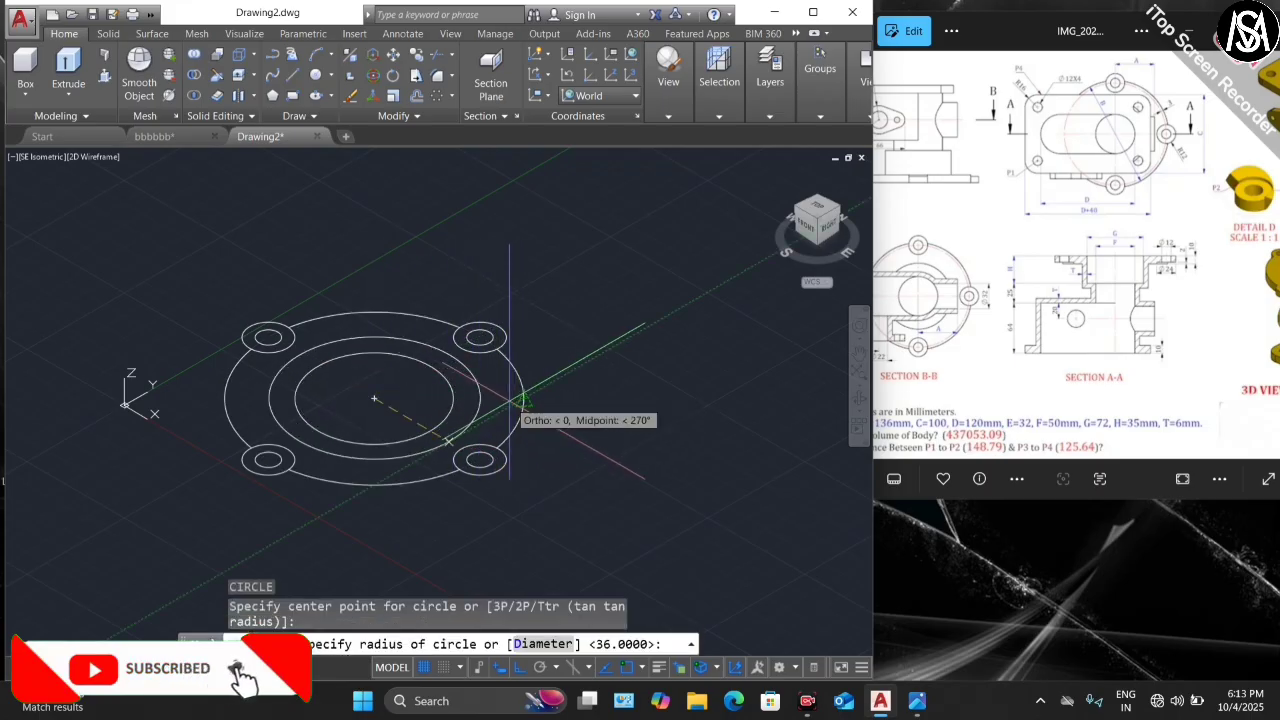
pyautogui.write('d')
pyautogui.press('Return')
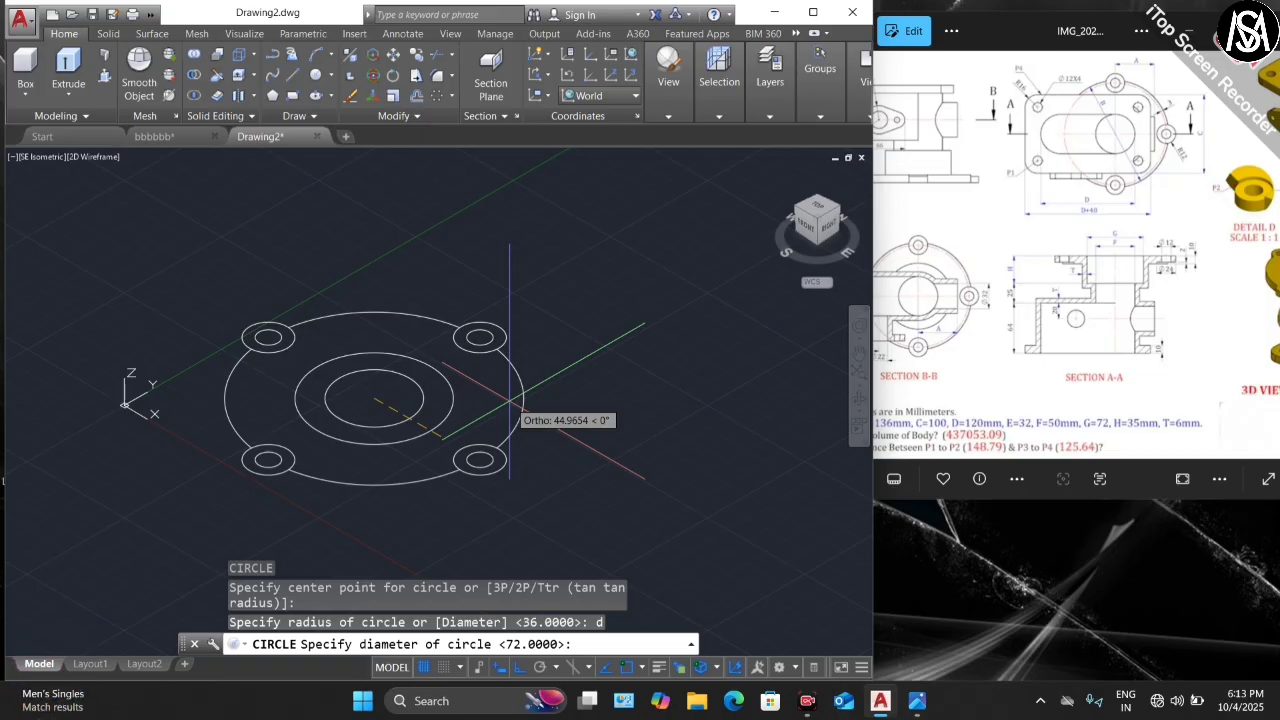
pyautogui.write('84')
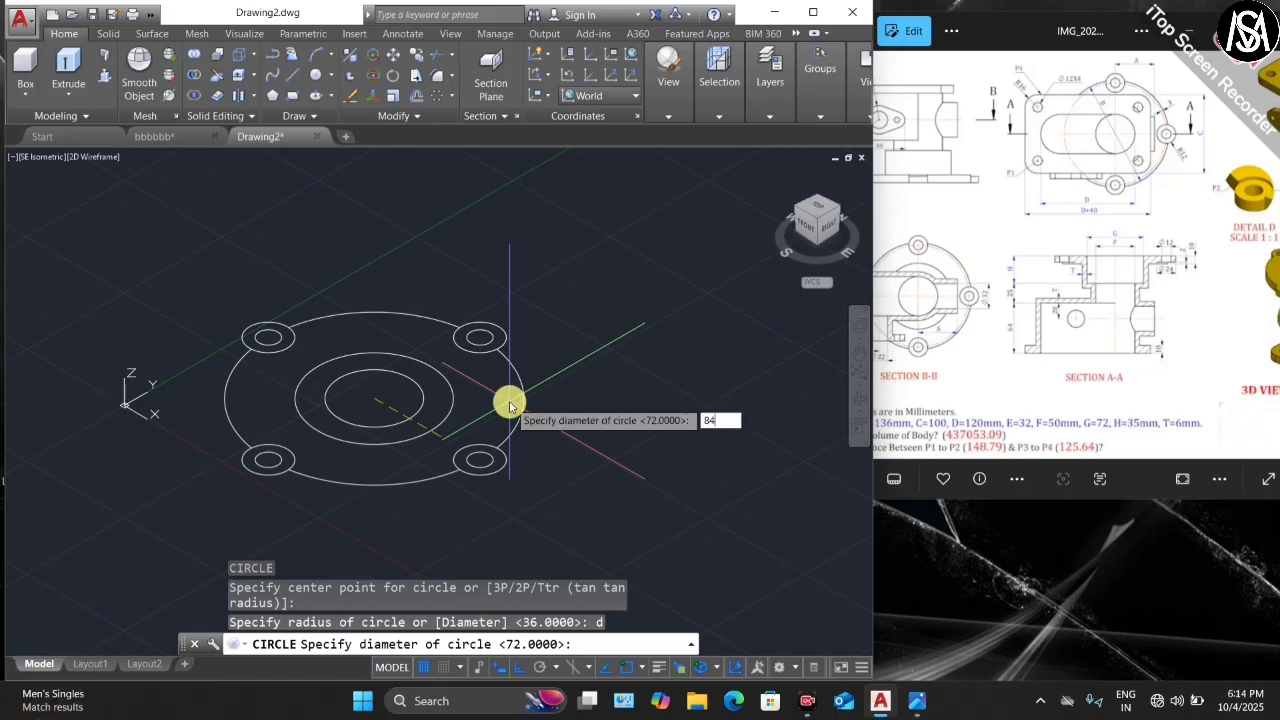
pyautogui.press('Return')
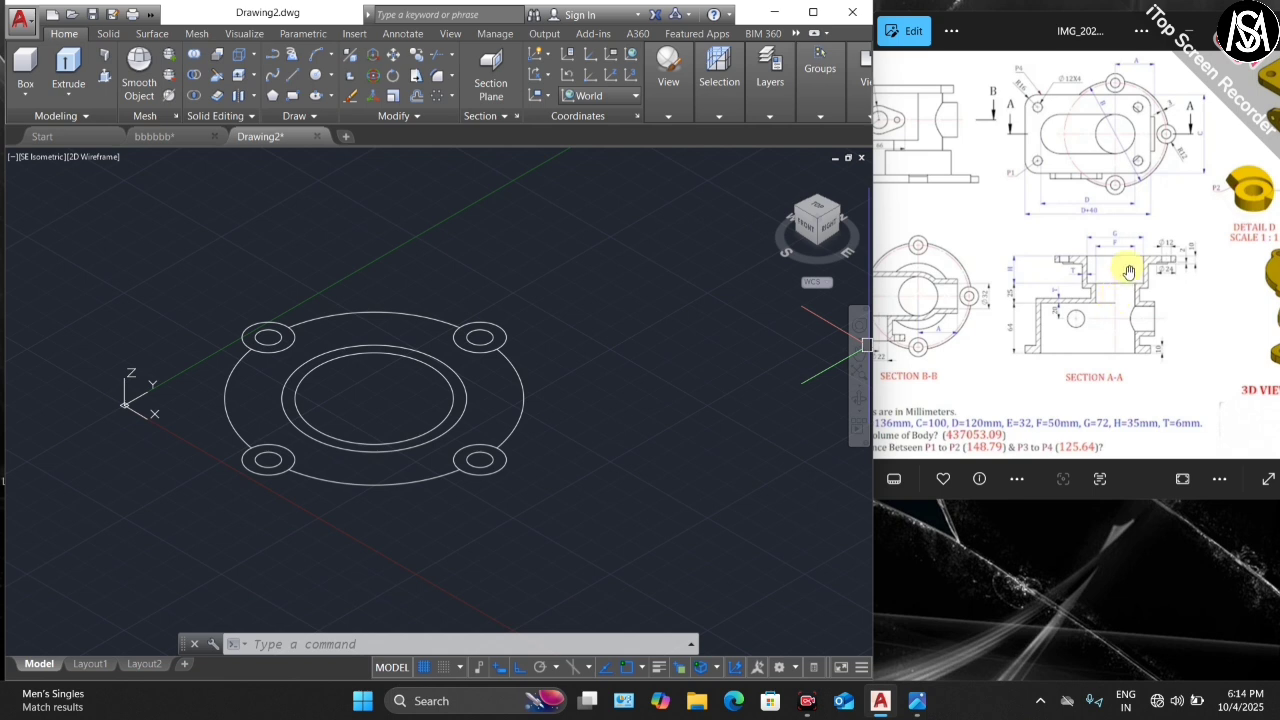
# - Draw a concentric circle with a 50 mm diameter at the flange centre for the inner bore
pyautogui.scroll(2, 1113, 255)
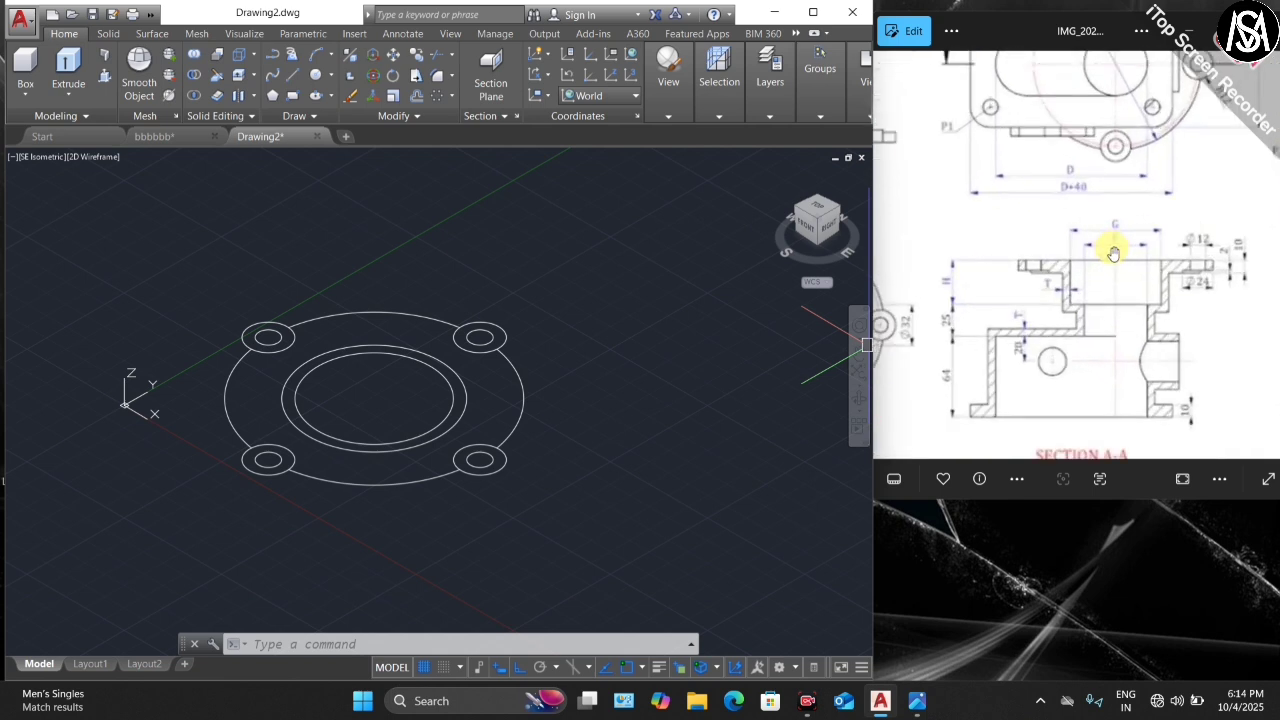
pyautogui.scroll(-2, 1113, 248)
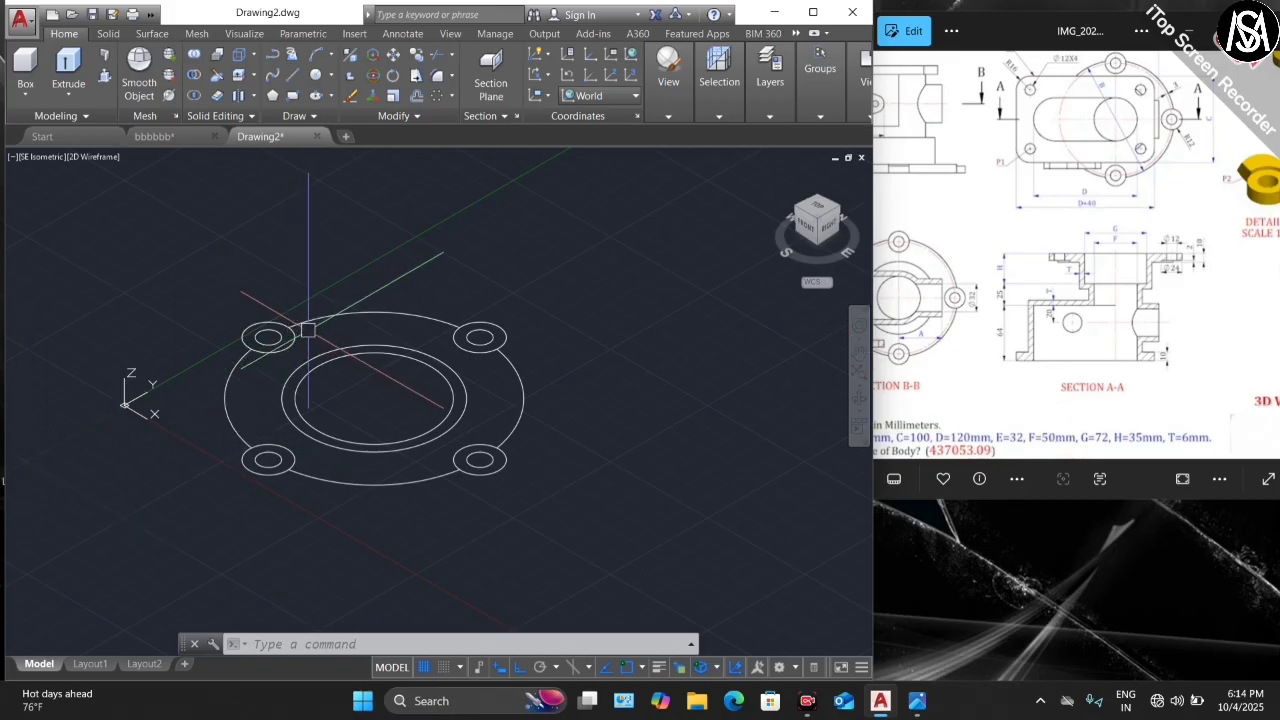
pyautogui.write('c')
pyautogui.press('Return')
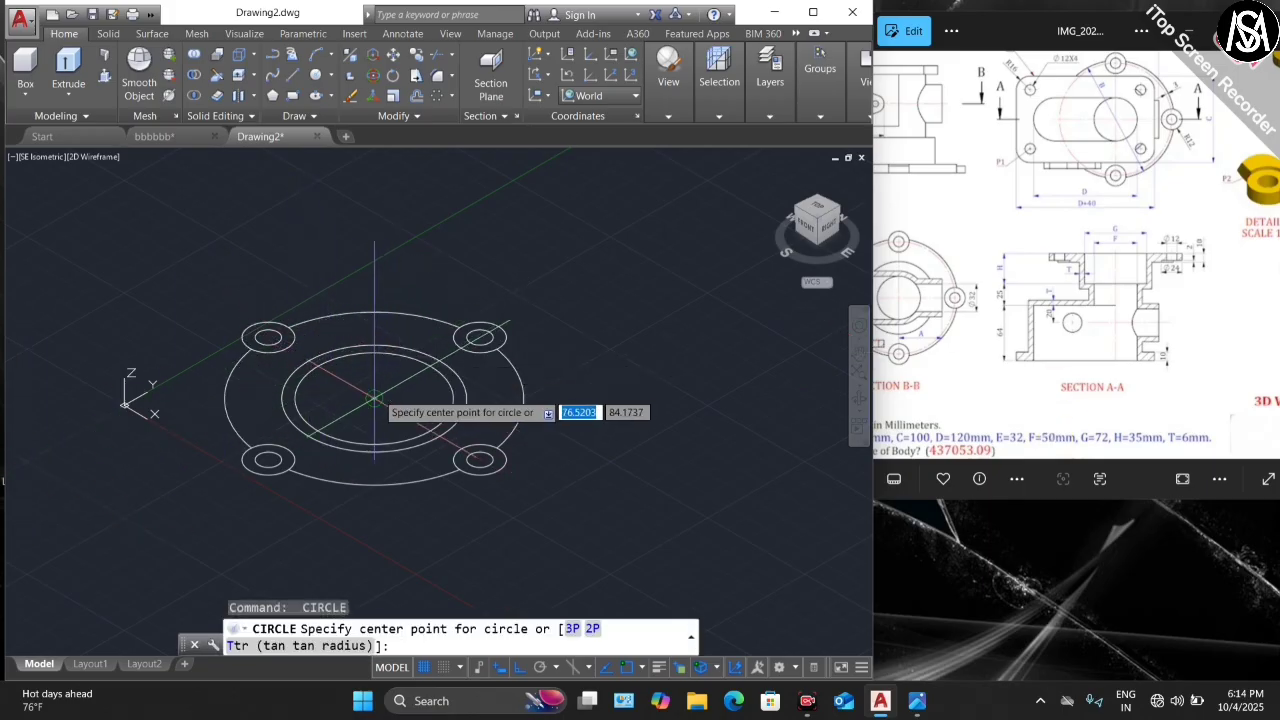
pyautogui.click(375, 398)
pyautogui.write('d')
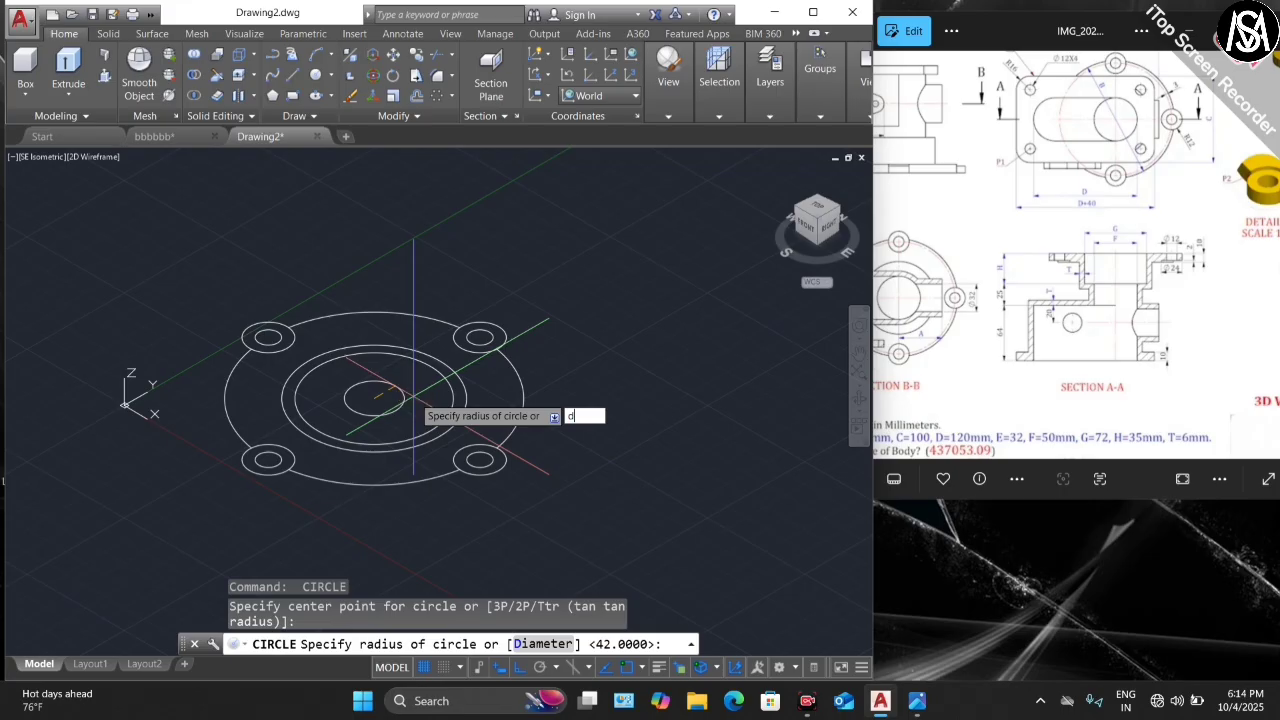
pyautogui.press('Return')
pyautogui.write('50')
pyautogui.press('Return')
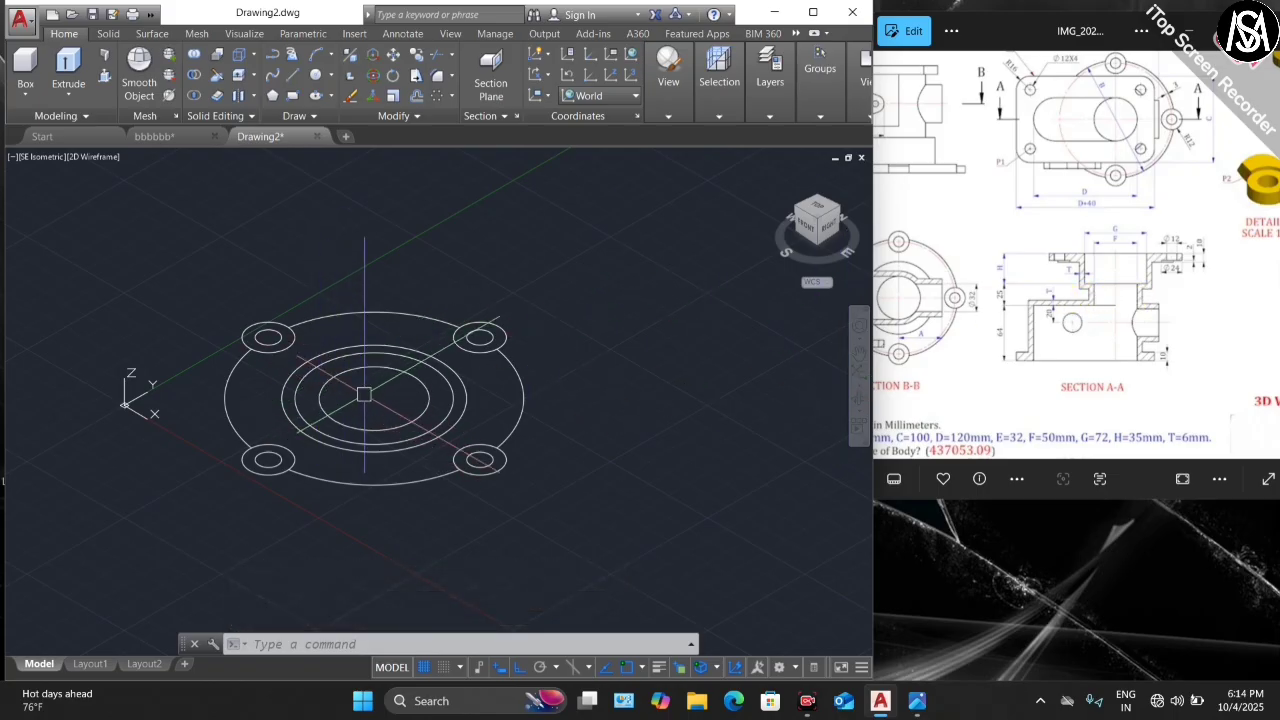
# - Draw a concentric circle with a 62 mm diameter around the 50 mm bore circle at the flange centre
pyautogui.write('c')
pyautogui.press('Return')
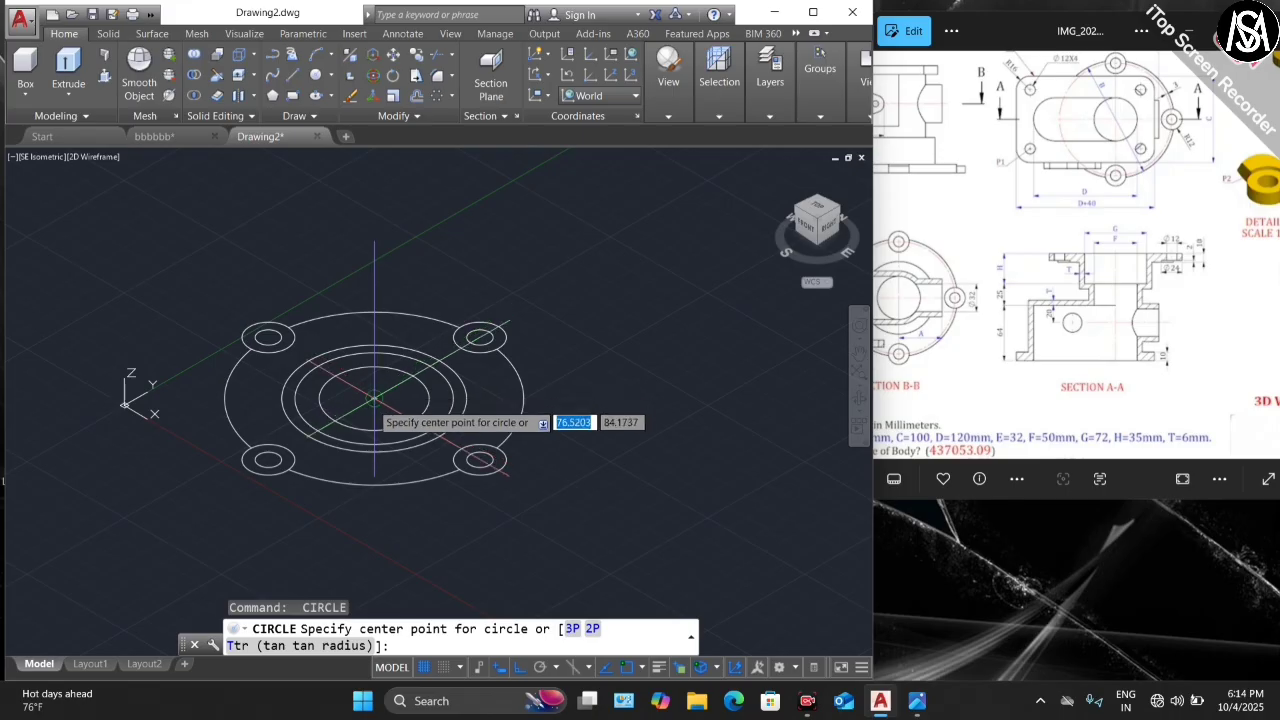
pyautogui.click(374, 399)
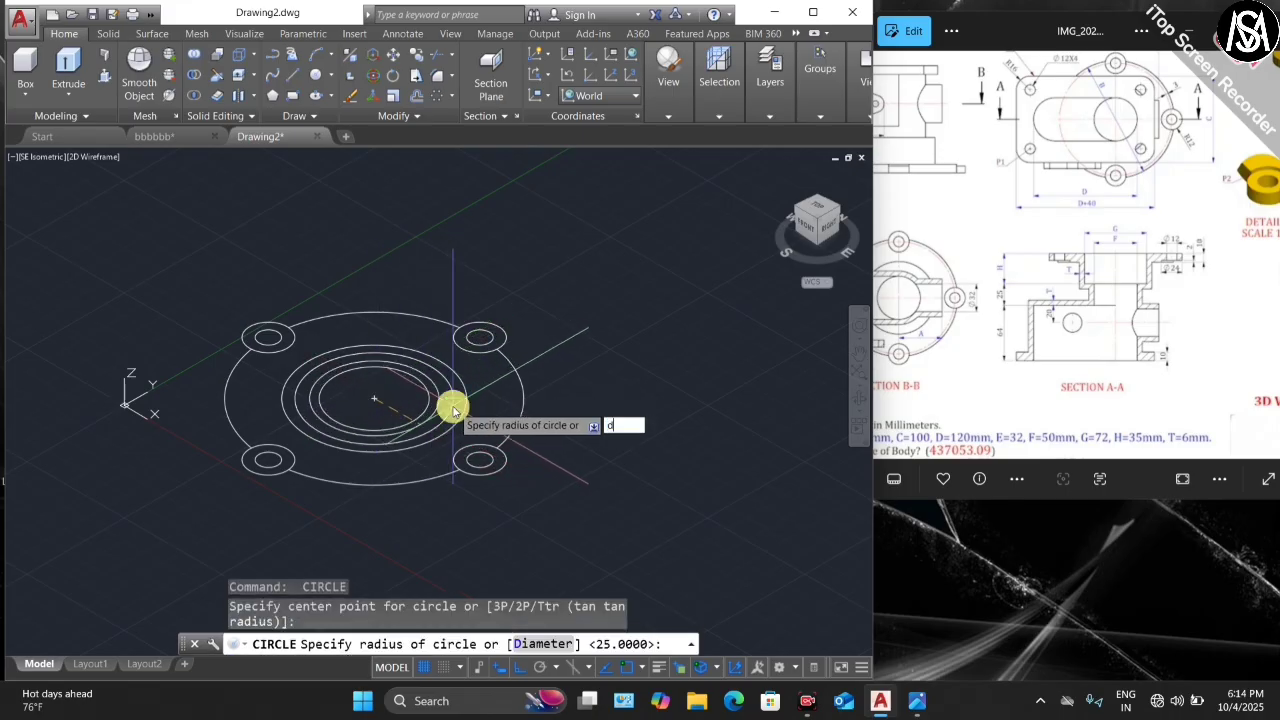
pyautogui.press('Return')
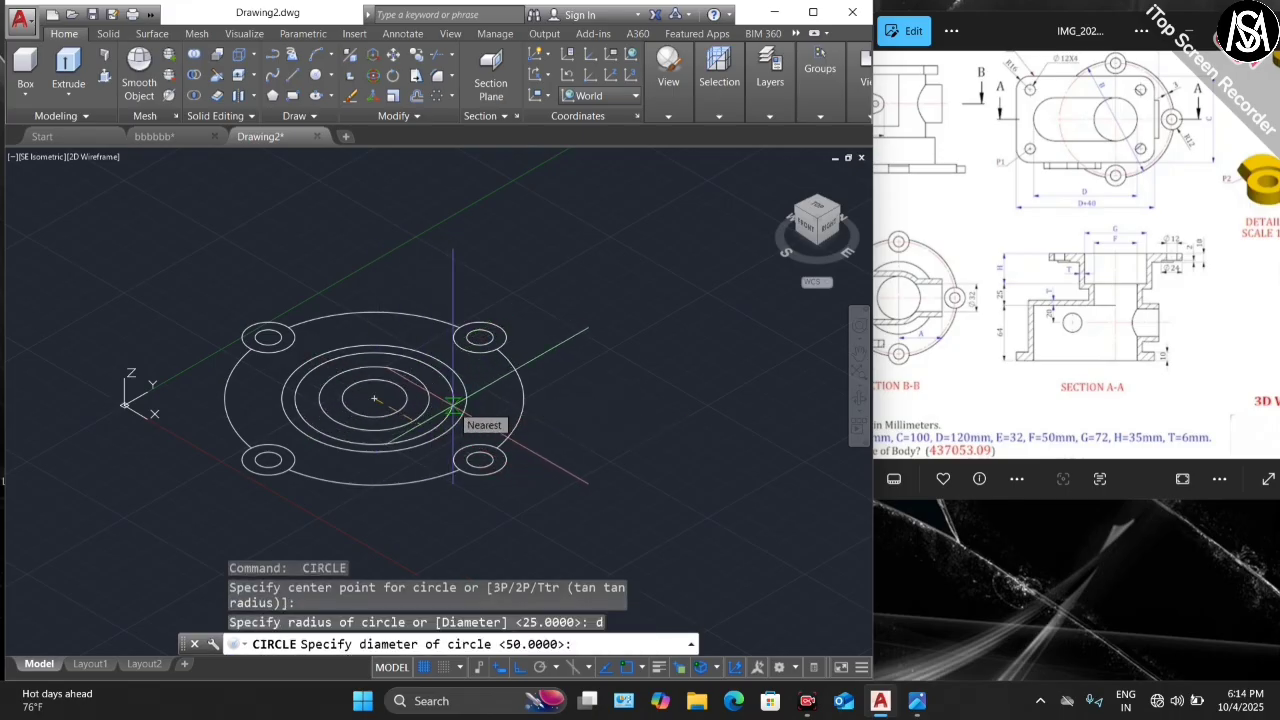
pyautogui.write('6')
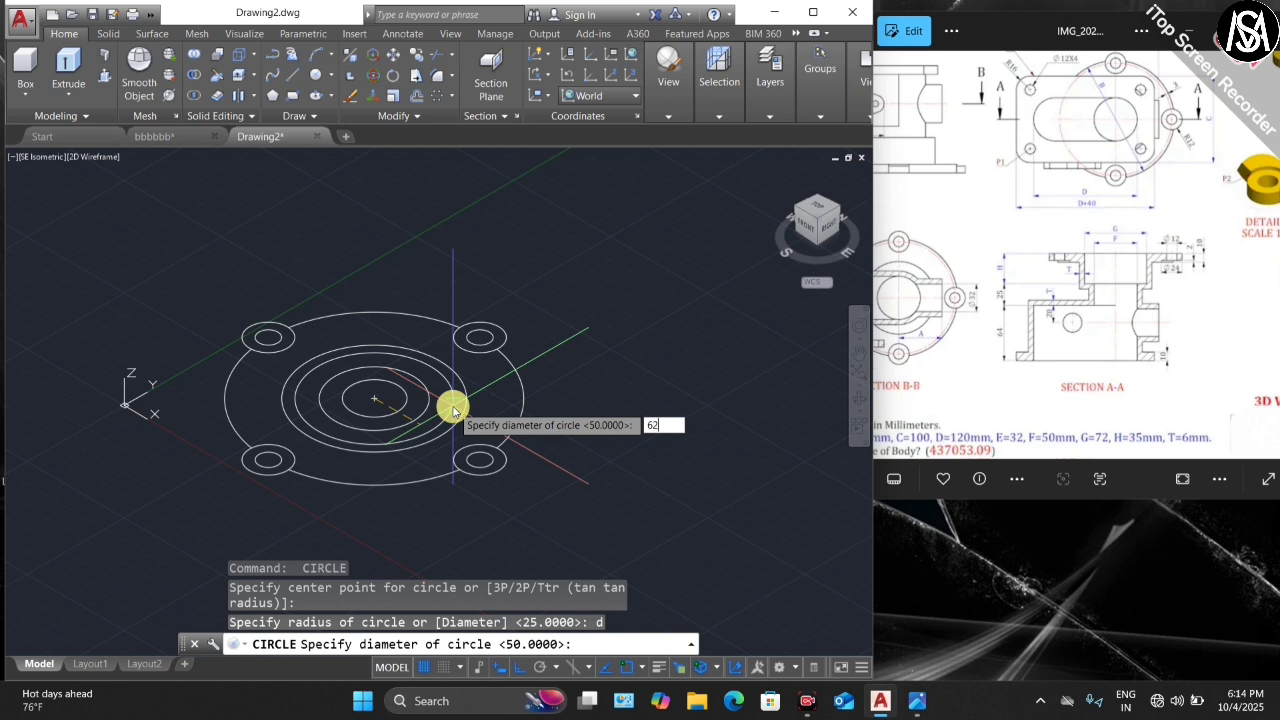
pyautogui.write('2')
pyautogui.press('Return')
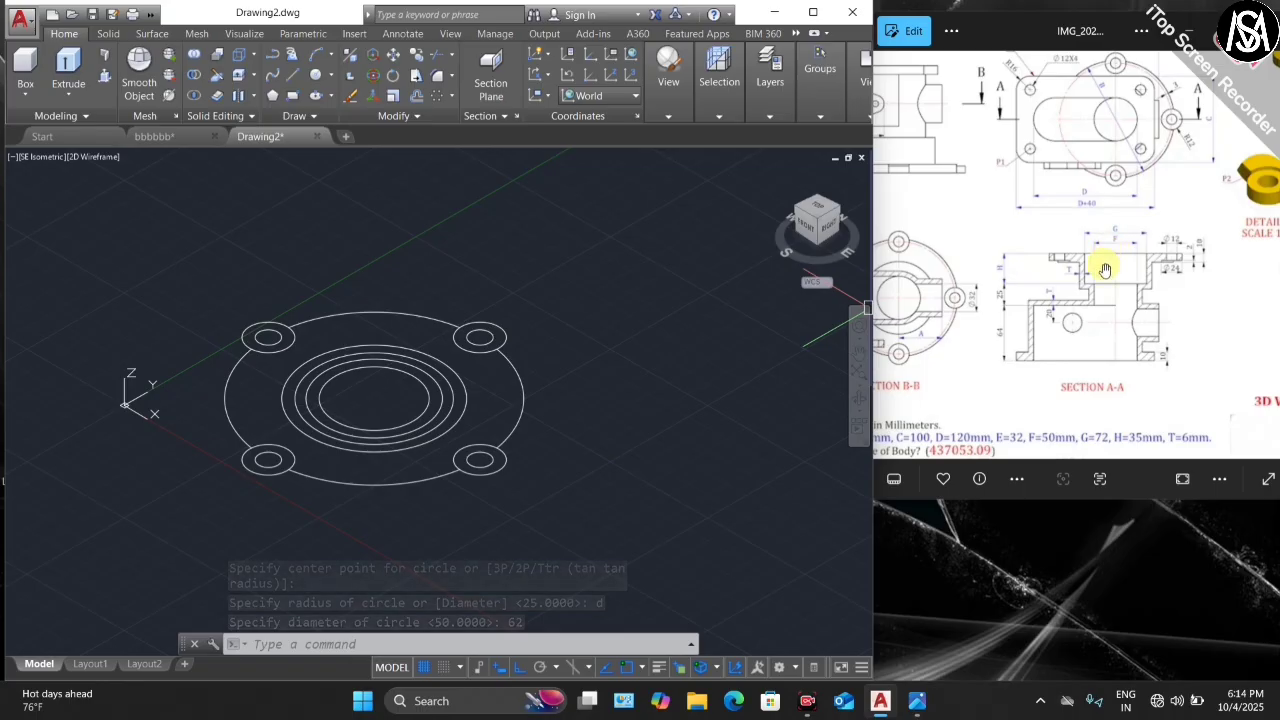
# - Examine the reference image's section A-A and its list of dimension values for the neck heights
pyautogui.scroll(-1, 1110, 270)
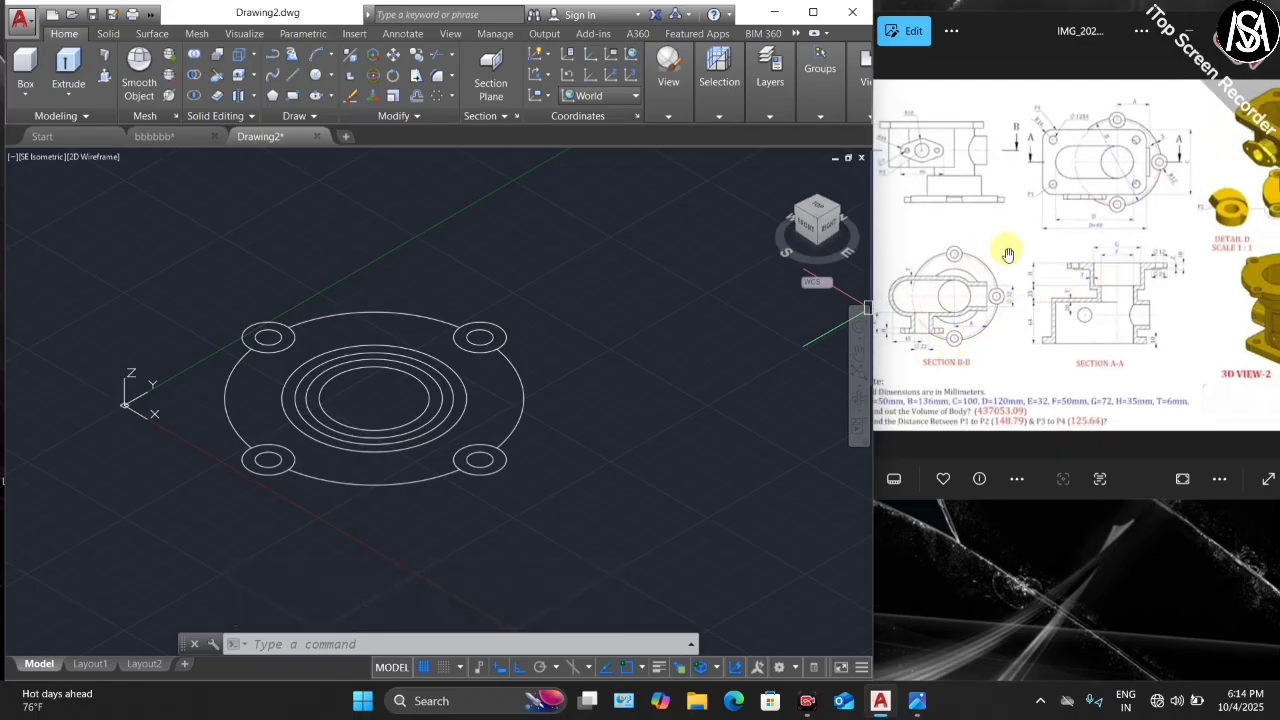
pyautogui.moveTo(1088, 237); pyautogui.dragTo(963, 112)
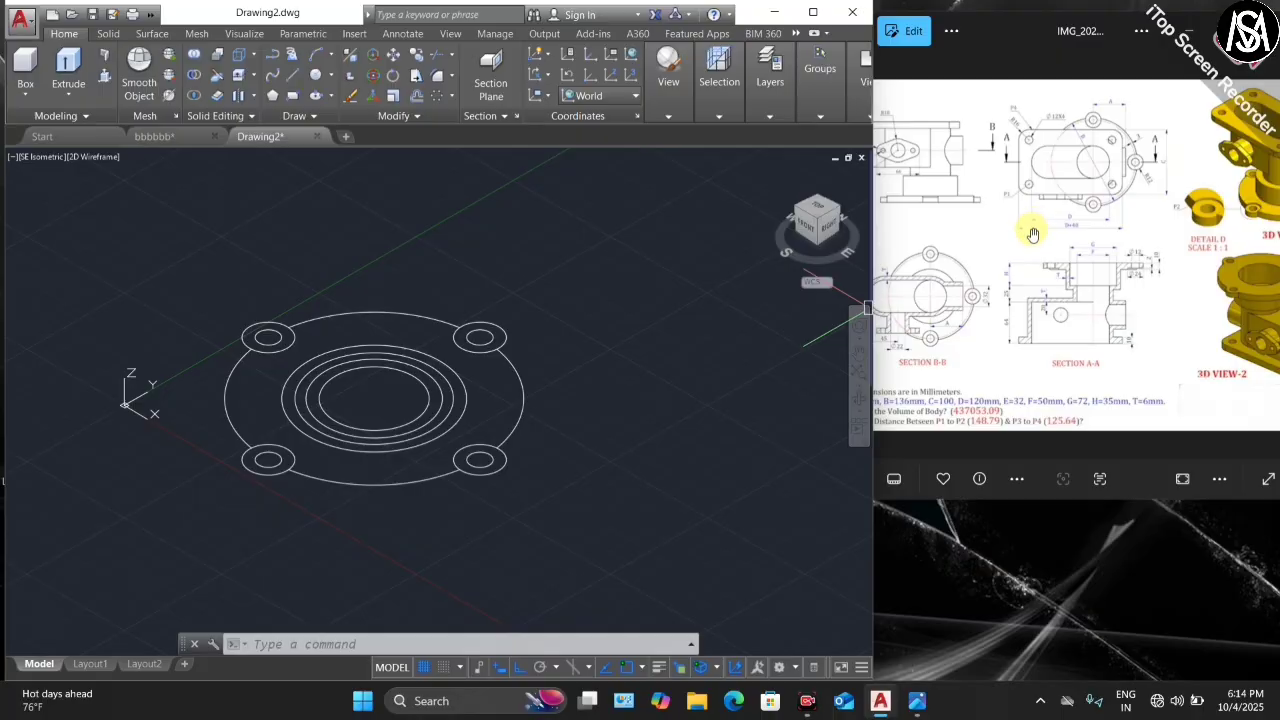
pyautogui.scroll(4, 1097, 280)
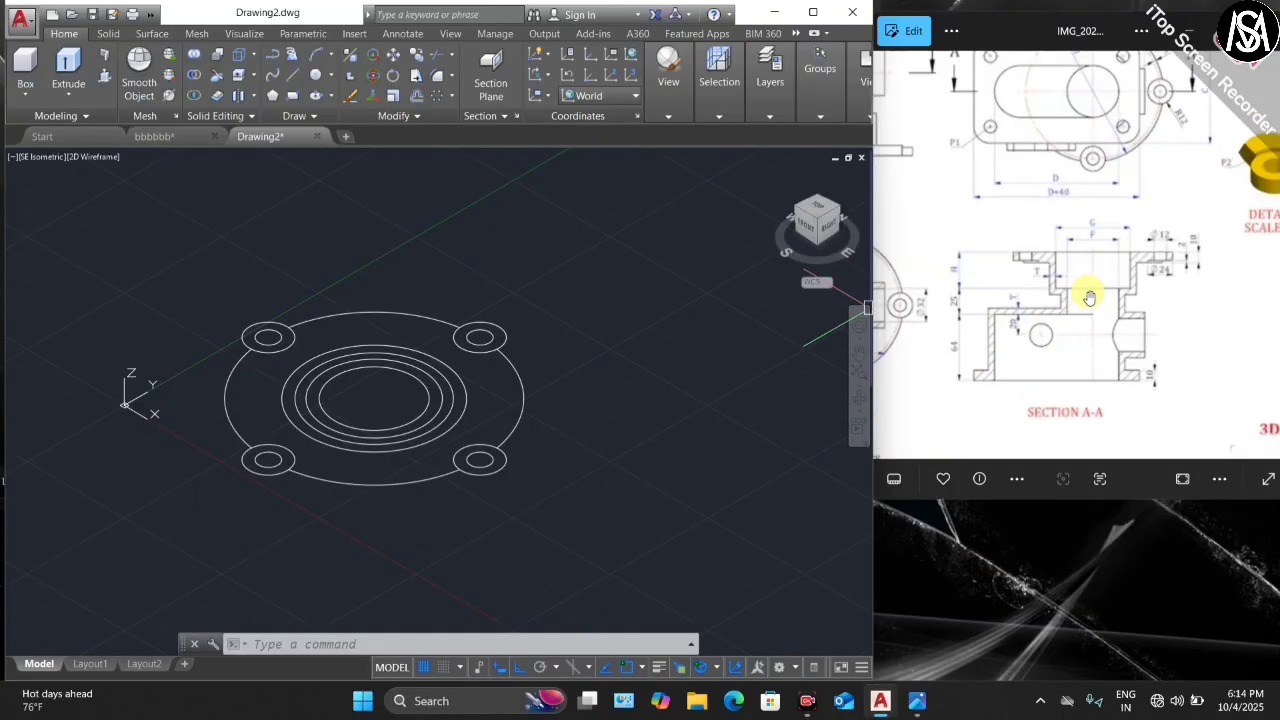
pyautogui.scroll(2, 1035, 270)
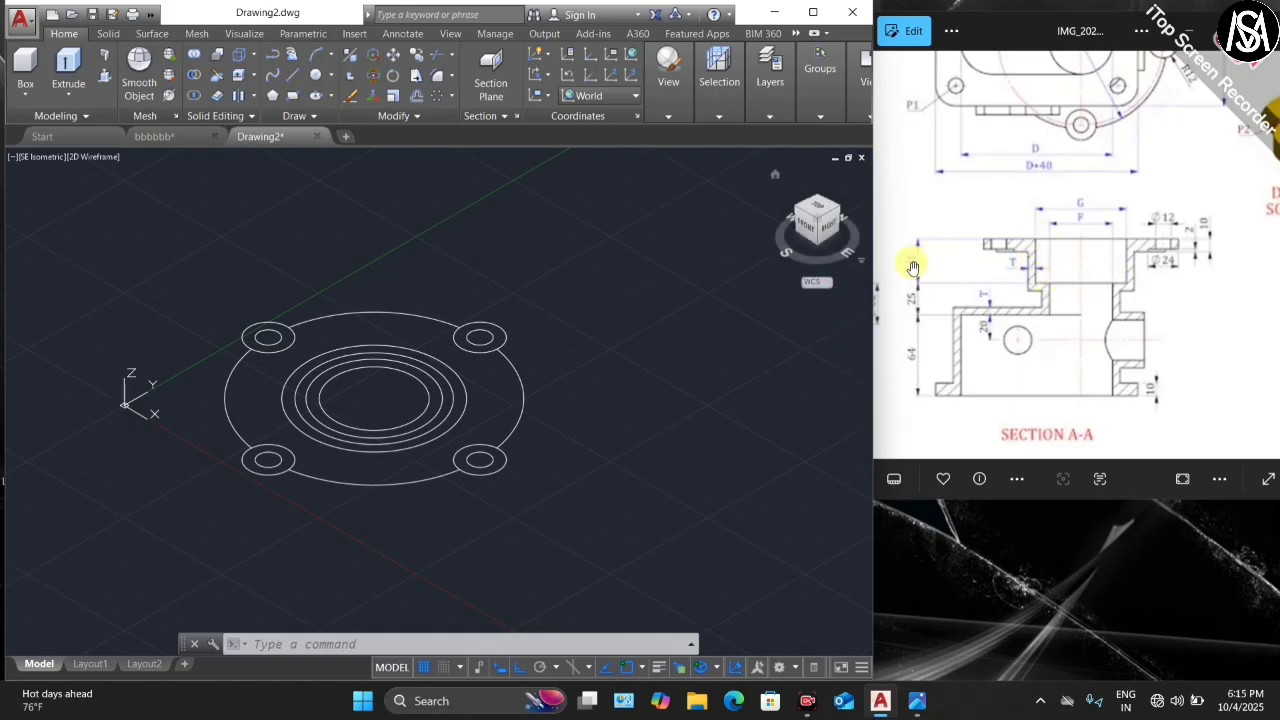
pyautogui.scroll(-3, 1081, 266)
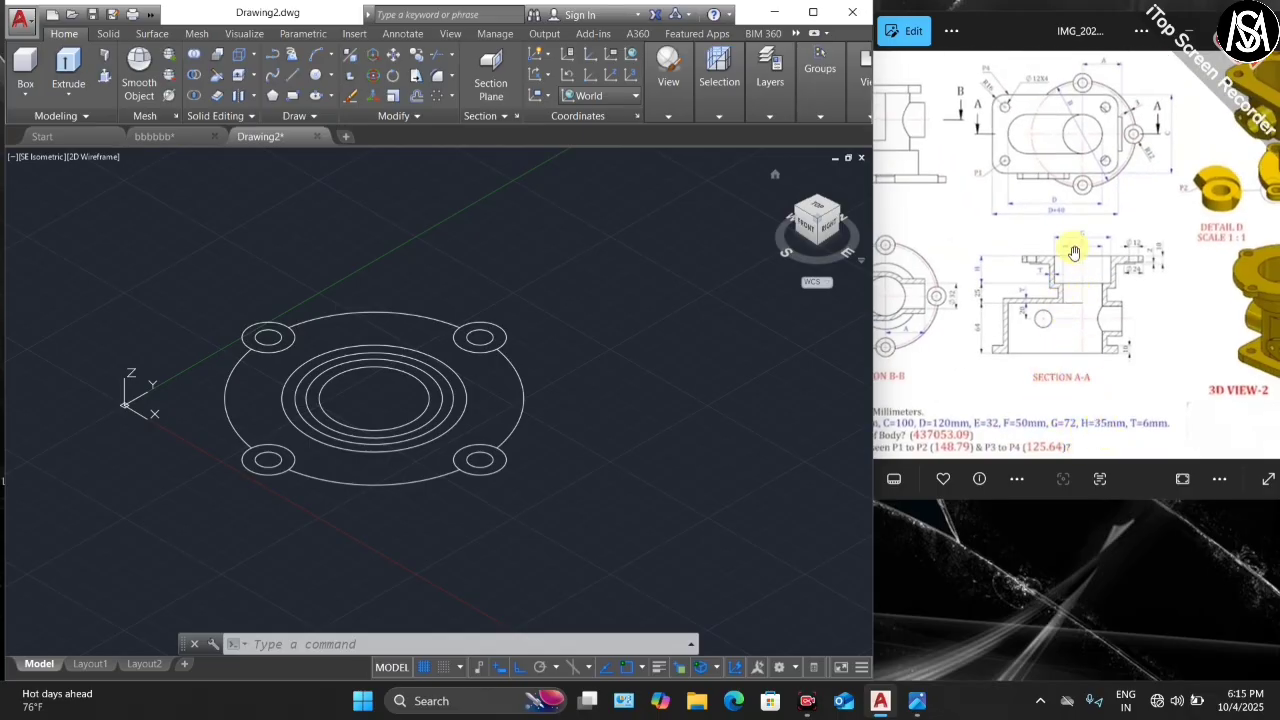
pyautogui.scroll(2, 1073, 252)
# - Extrude the 72 mm diameter circle upward by 35 mm as a solid
pyautogui.scroll(4, 383, 358)
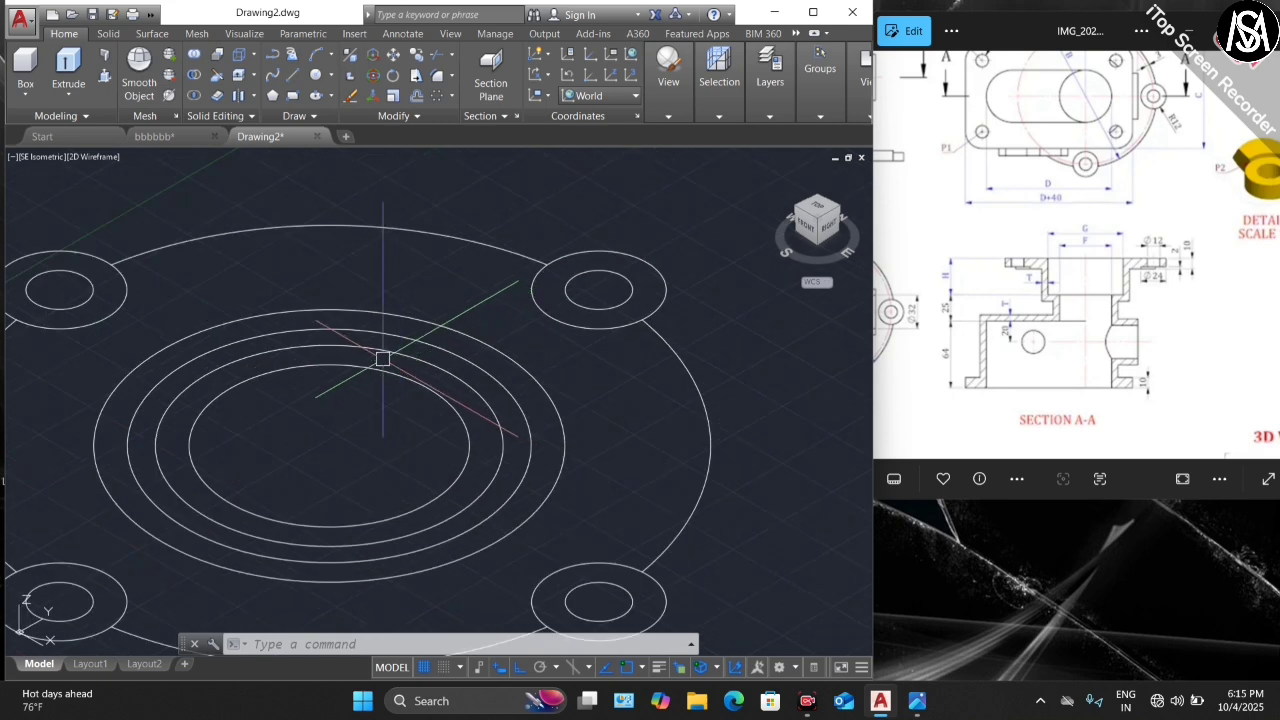
pyautogui.scroll(-2, 383, 358)
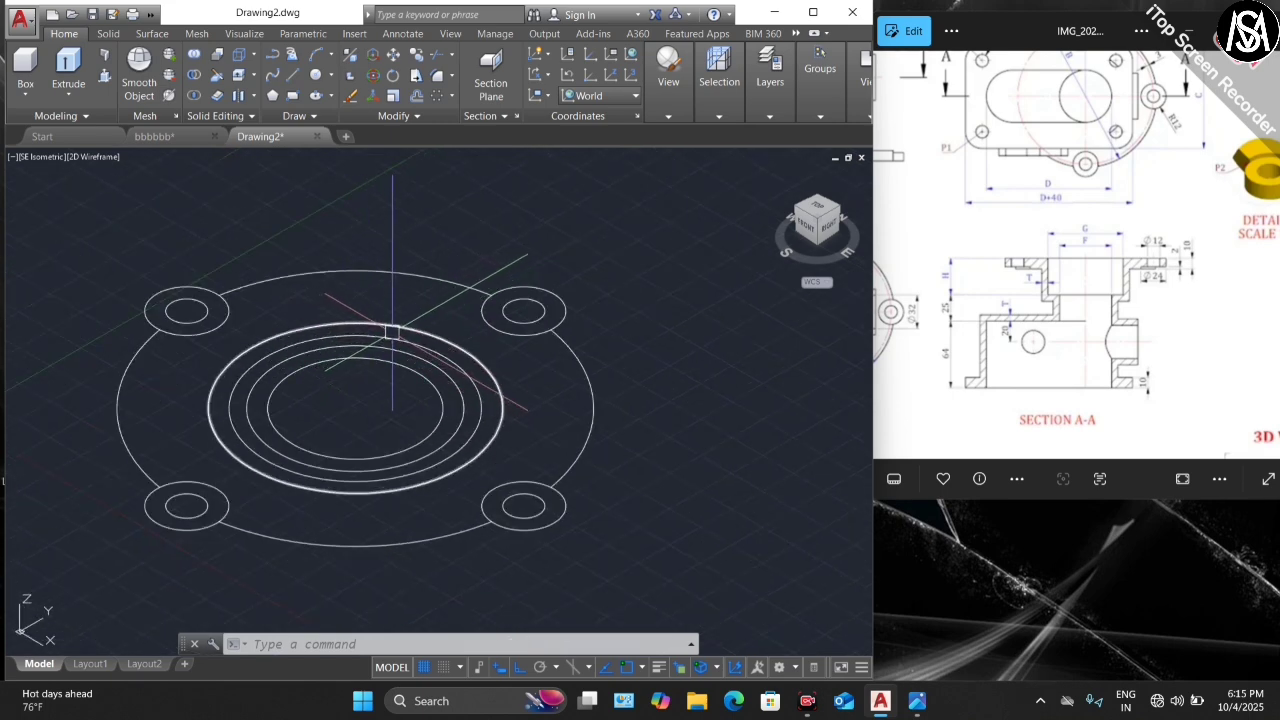
pyautogui.scroll(4, 368, 331)
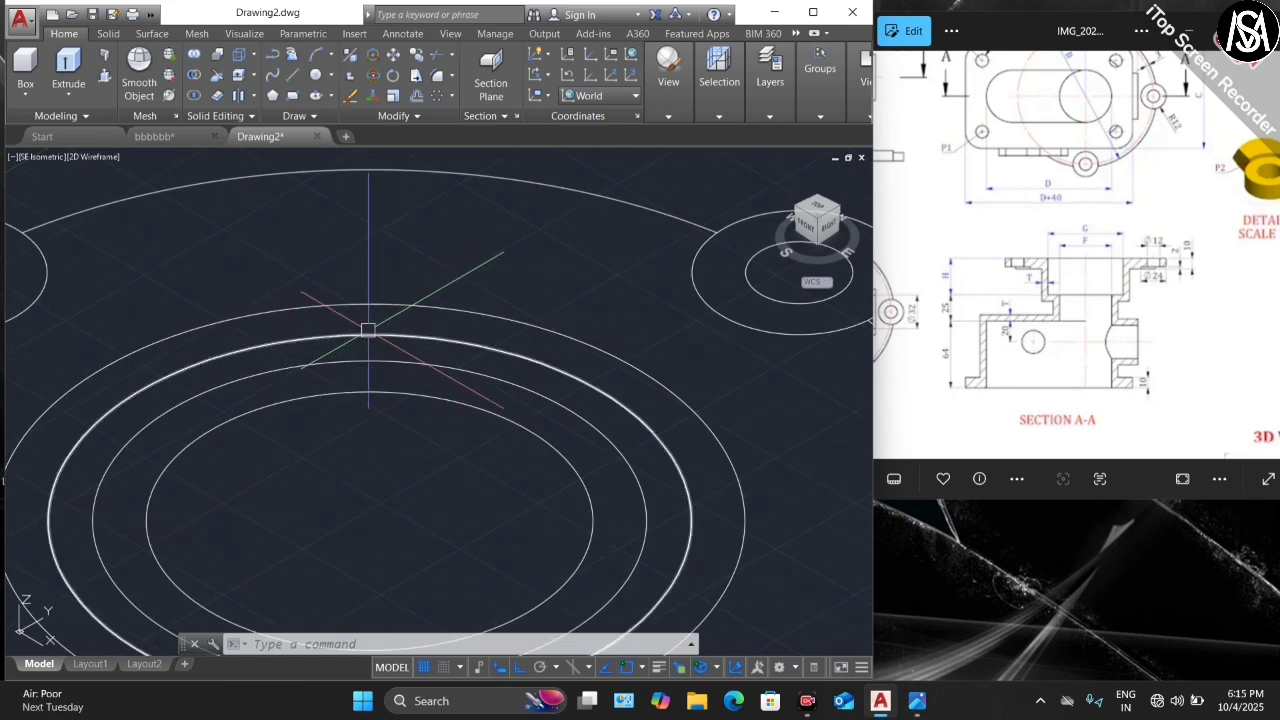
pyautogui.click(387, 338)
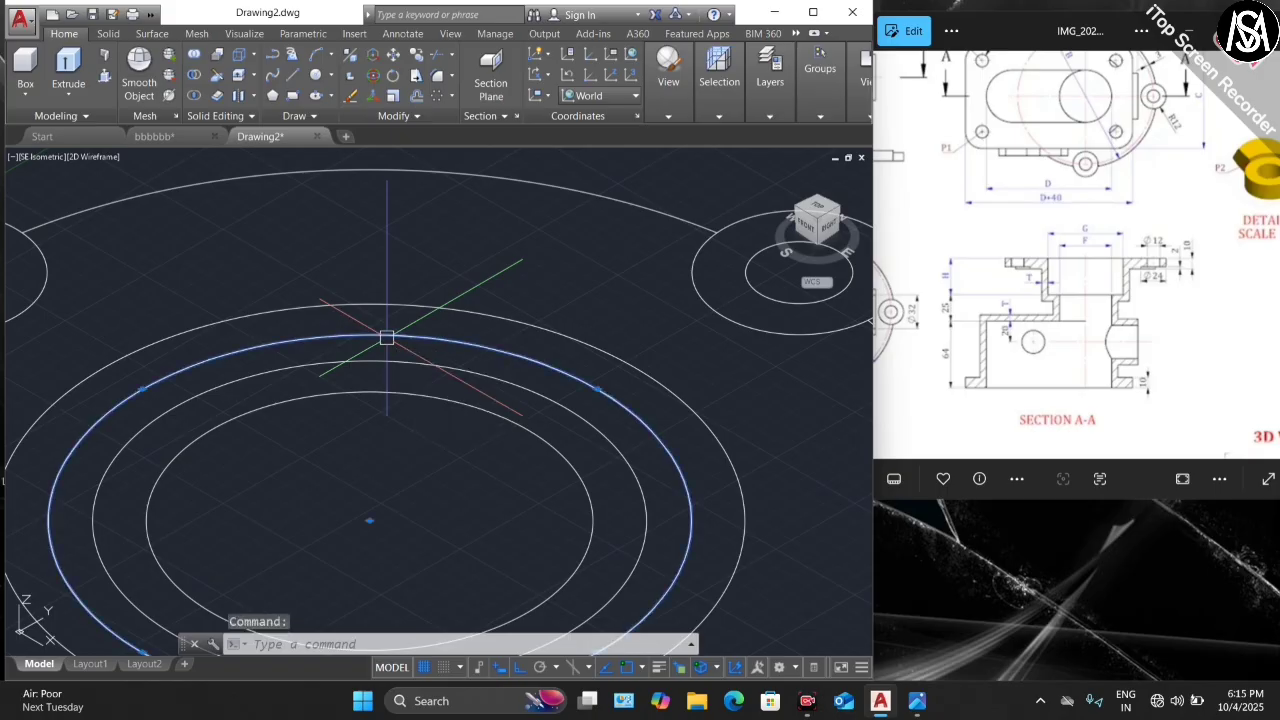
pyautogui.scroll(-3, 387, 338)
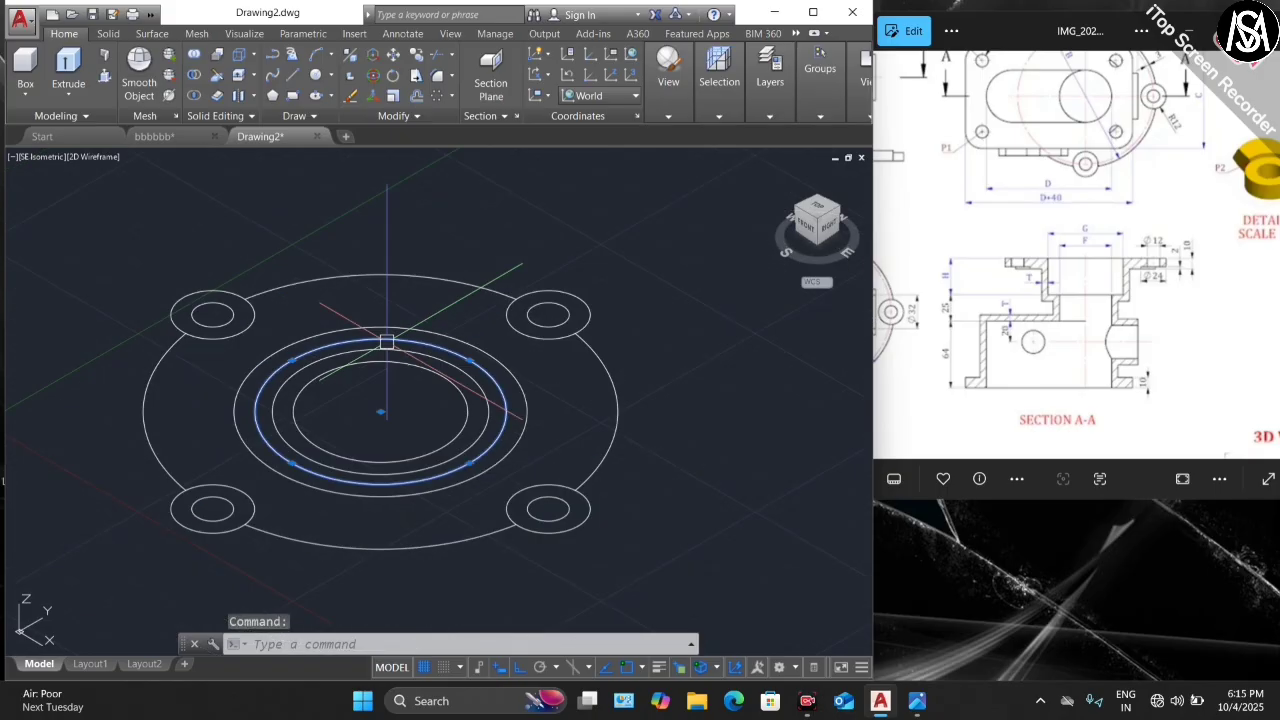
pyautogui.click(75, 66)
pyautogui.scroll(-4, 360, 455)
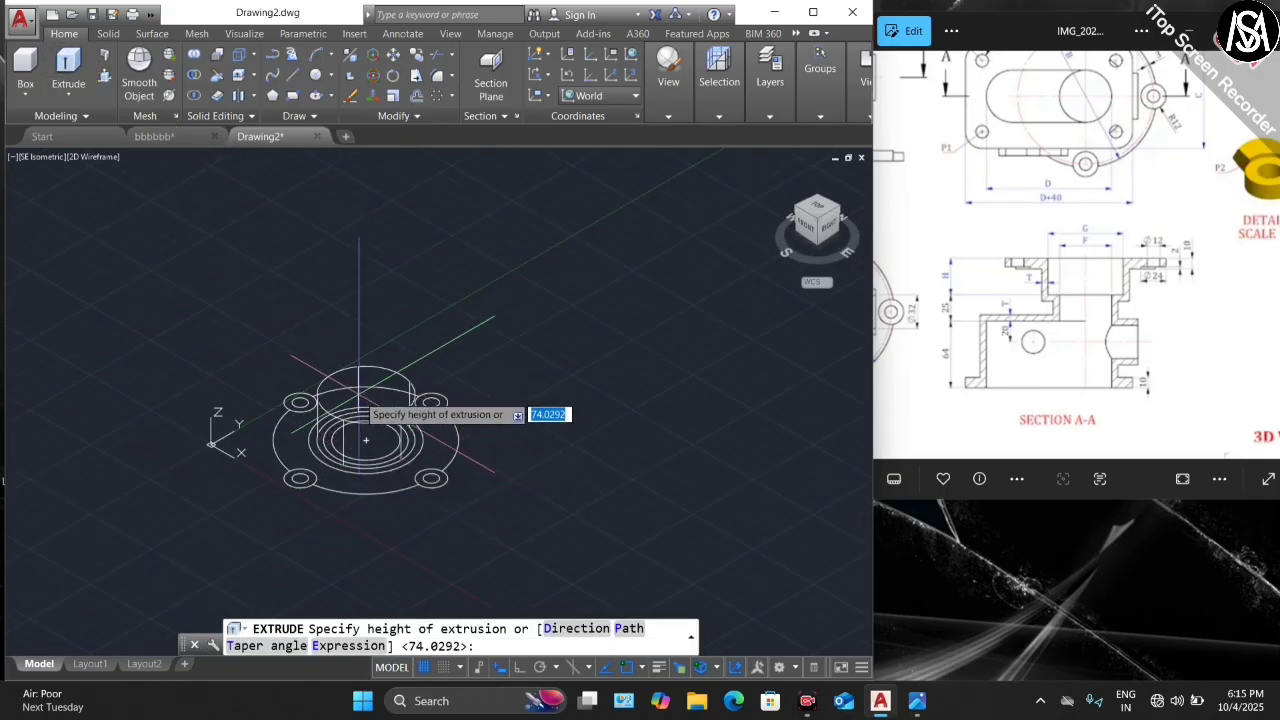
pyautogui.scroll(5, 366, 440)
pyautogui.scroll(-3, 369, 437)
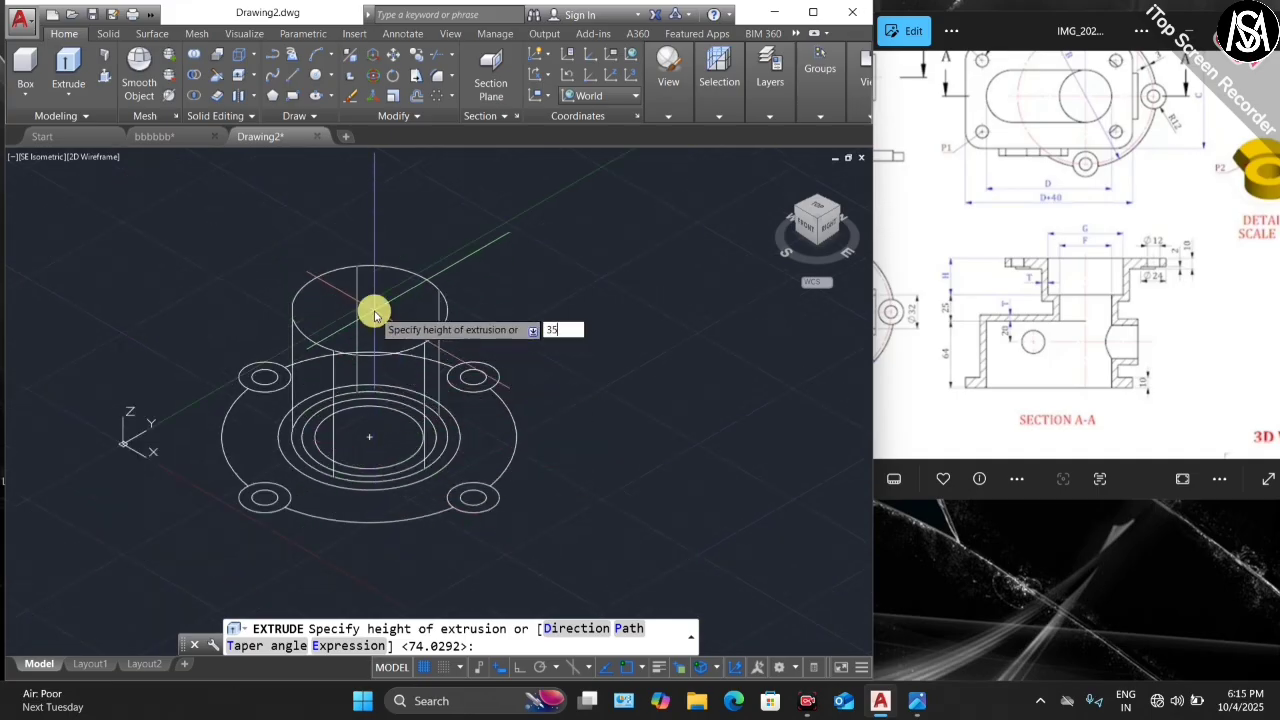
pyautogui.press('Return')
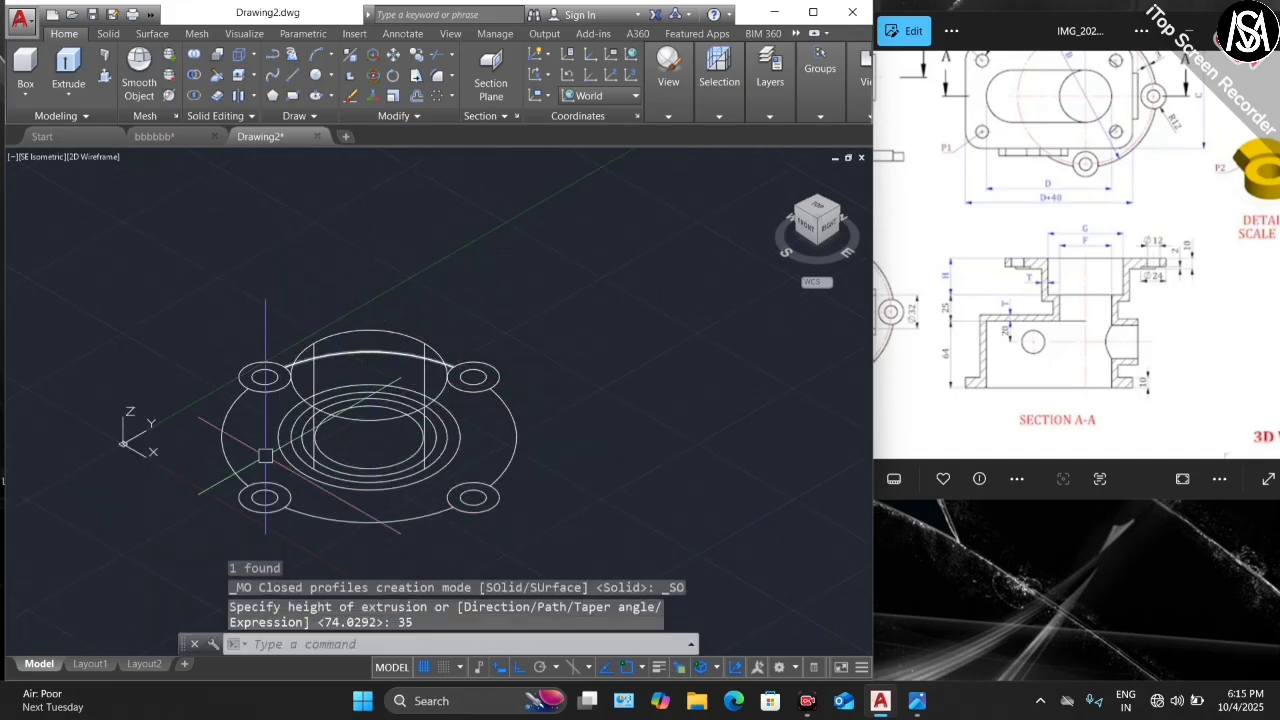
# - Extrude the 84 mm diameter outer wall circle upward by 41 mm as a solid
pyautogui.scroll(4, 285, 465)
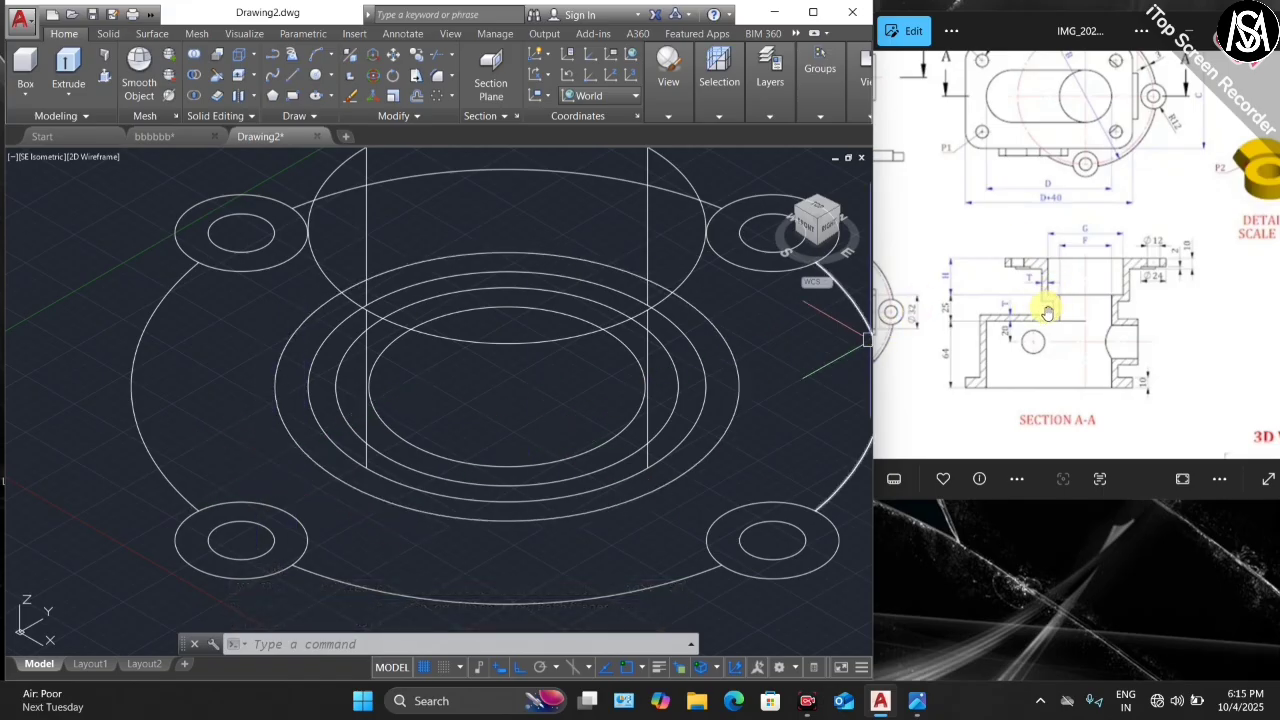
pyautogui.click(305, 458)
pyautogui.scroll(-3, 305, 458)
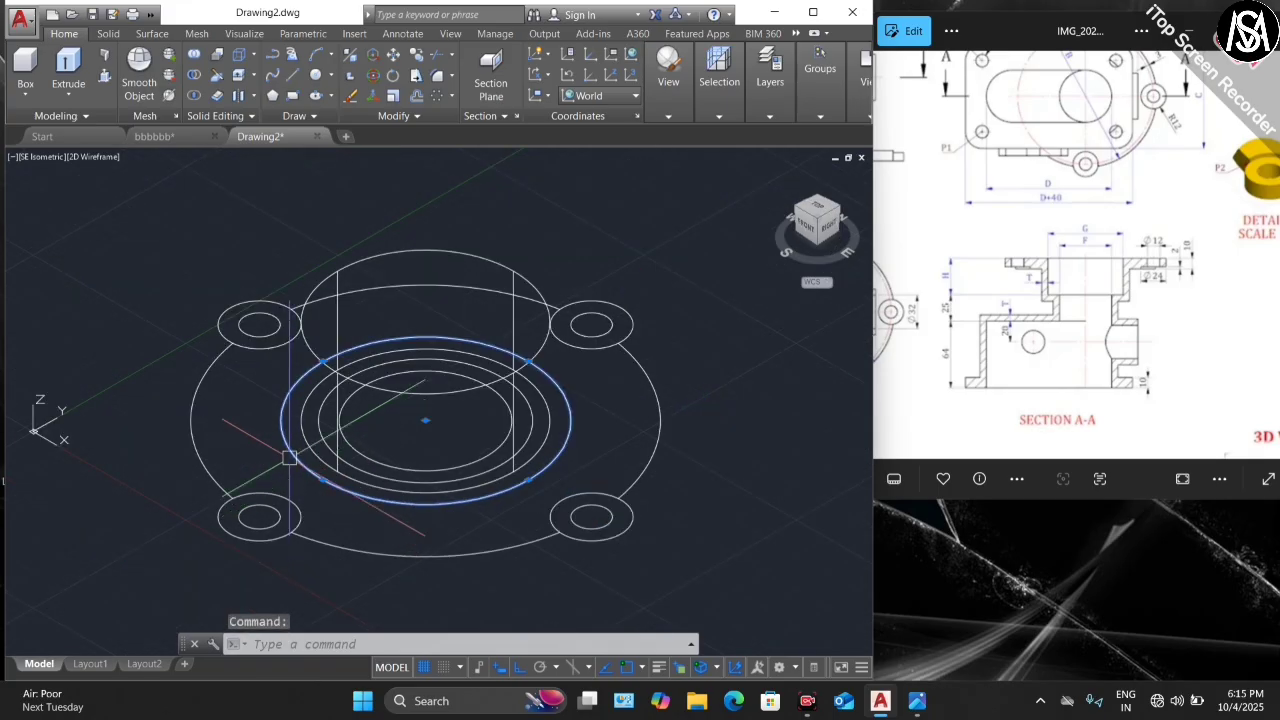
pyautogui.click(68, 68)
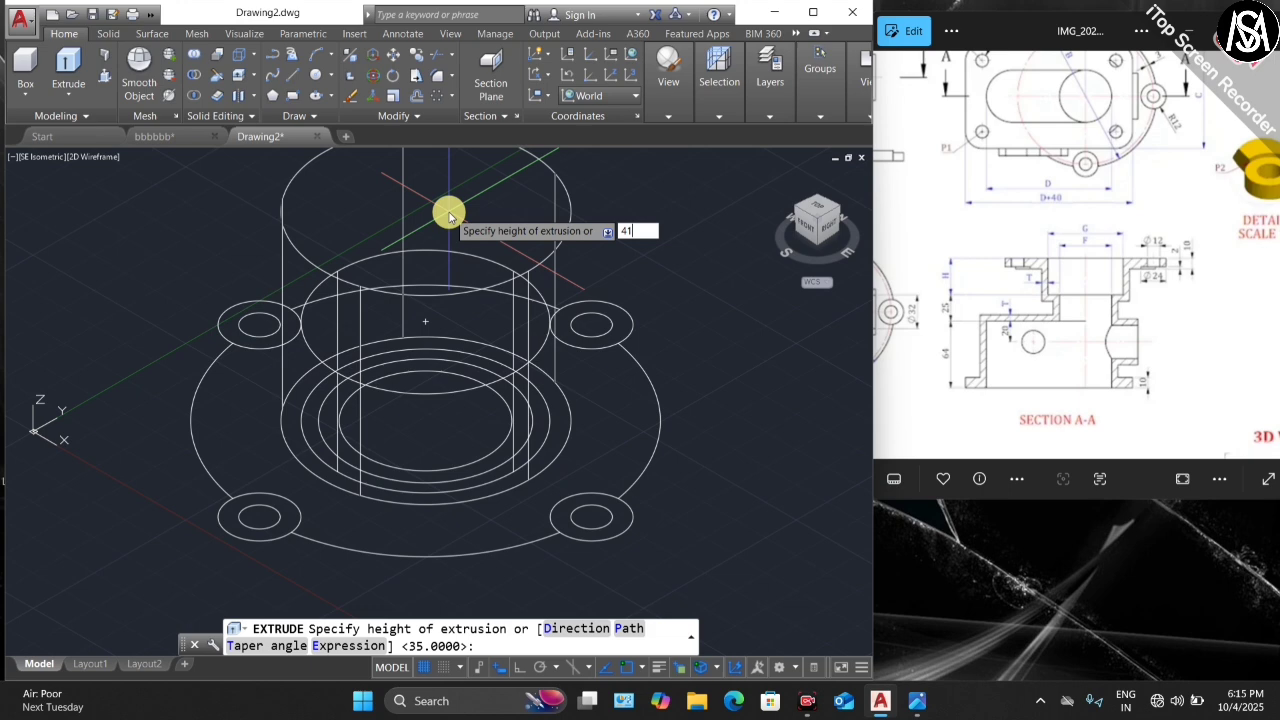
pyautogui.write('41')
pyautogui.press('Return')
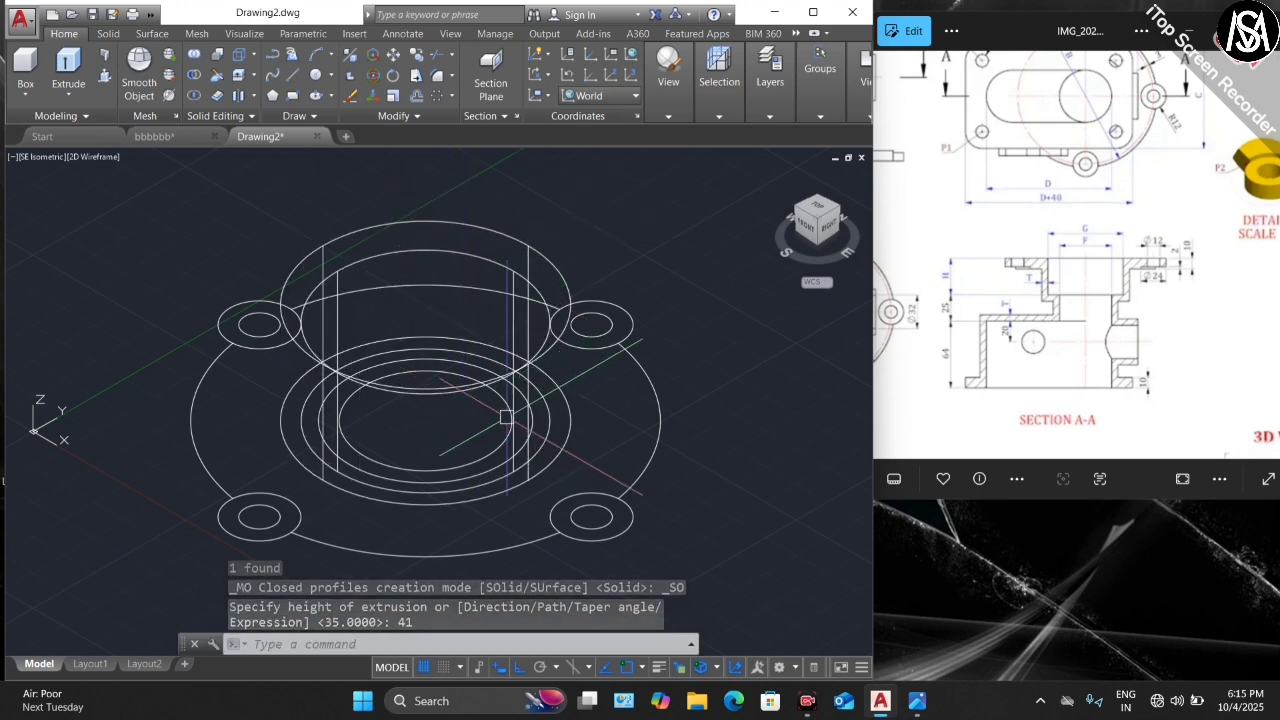
# - Extrude the 62 mm and 50 mm diameter circles together upward by 60 mm as solids
pyautogui.scroll(5, 455, 358)
pyautogui.click(437, 372)
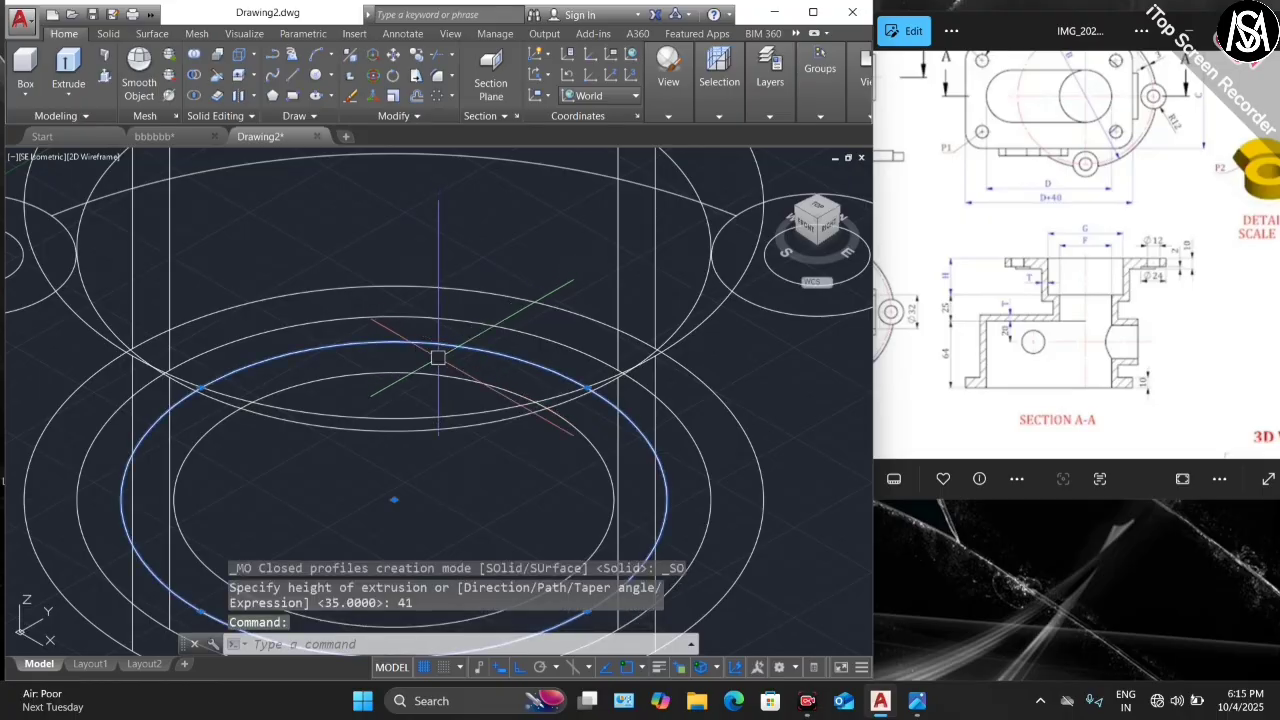
pyautogui.scroll(-3, 437, 372)
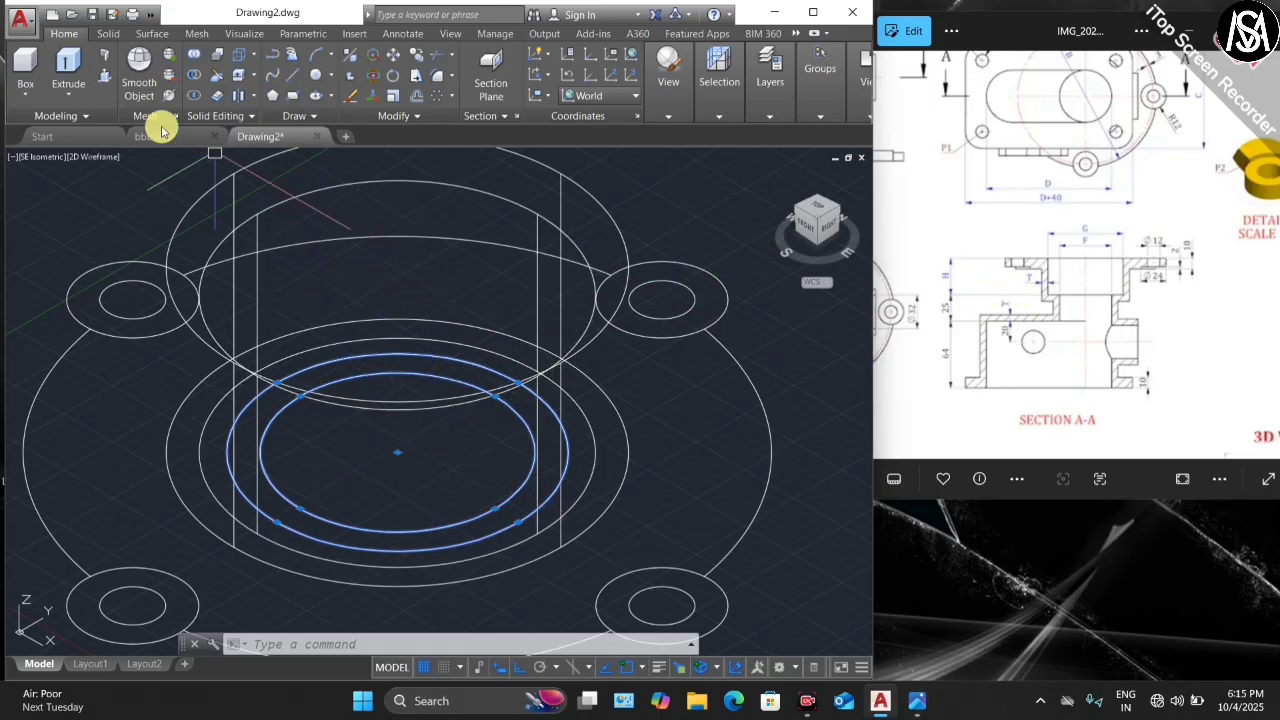
pyautogui.click(88, 57)
pyautogui.scroll(-6, 413, 489)
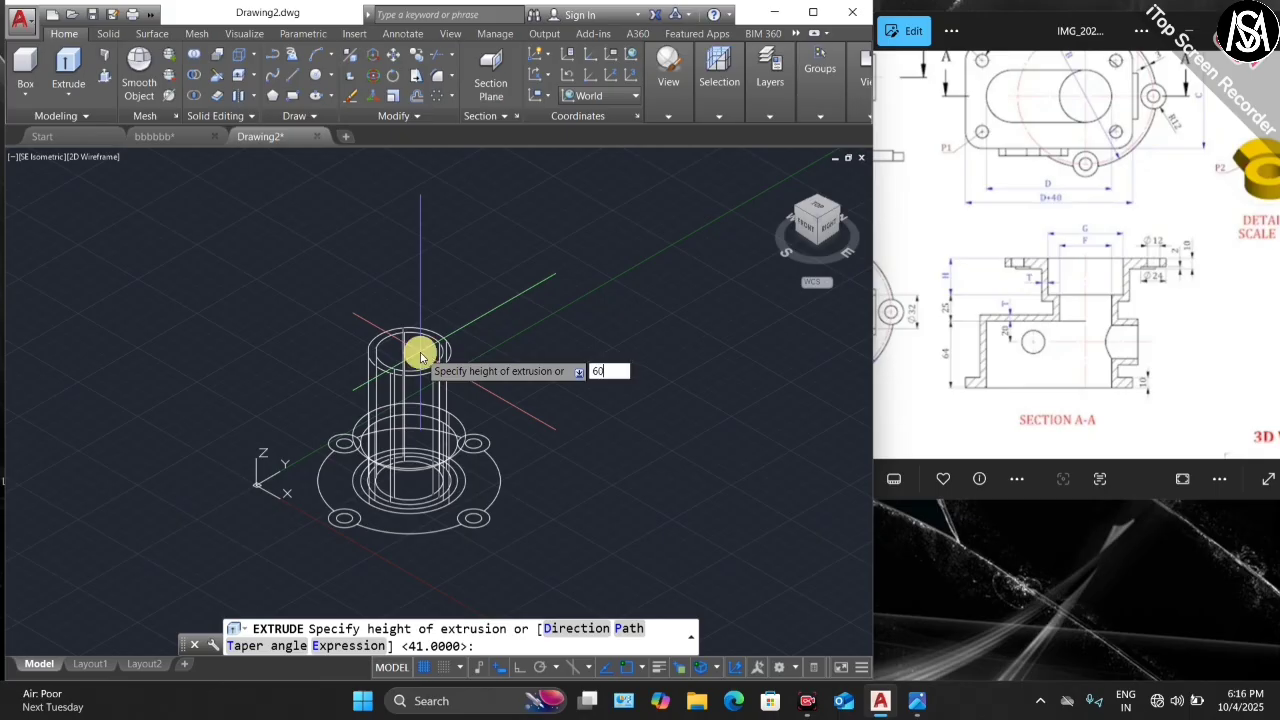
pyautogui.write('60')
pyautogui.press('Return')
pyautogui.scroll(5, 408, 525)
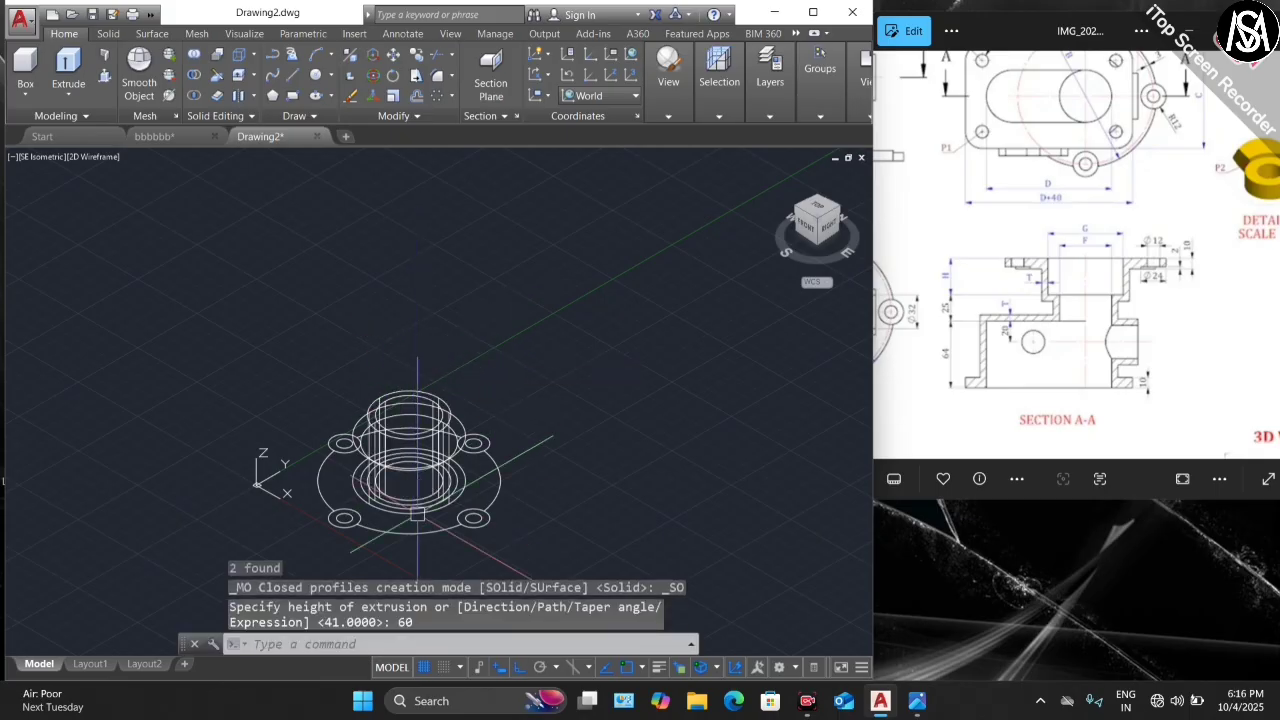
pyautogui.scroll(-4, 406, 519)
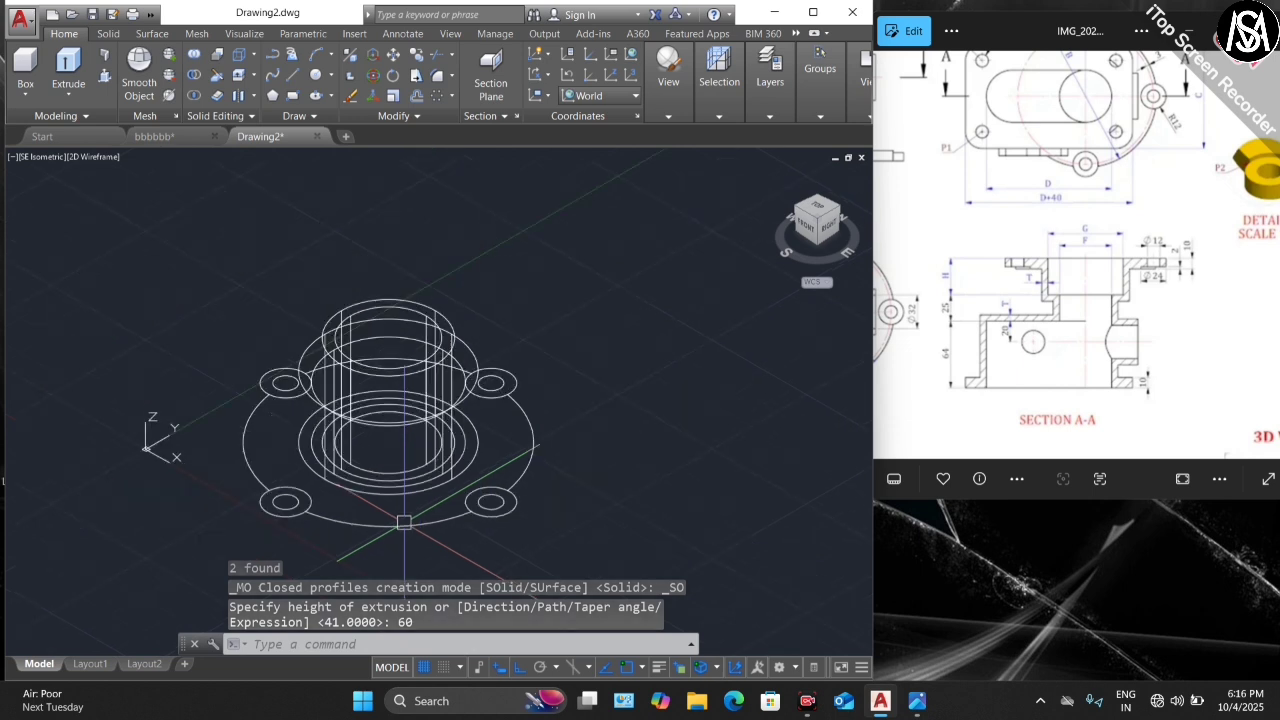
# - Set the viewport's visual style to Shades of Gray
pyautogui.click(448, 384)
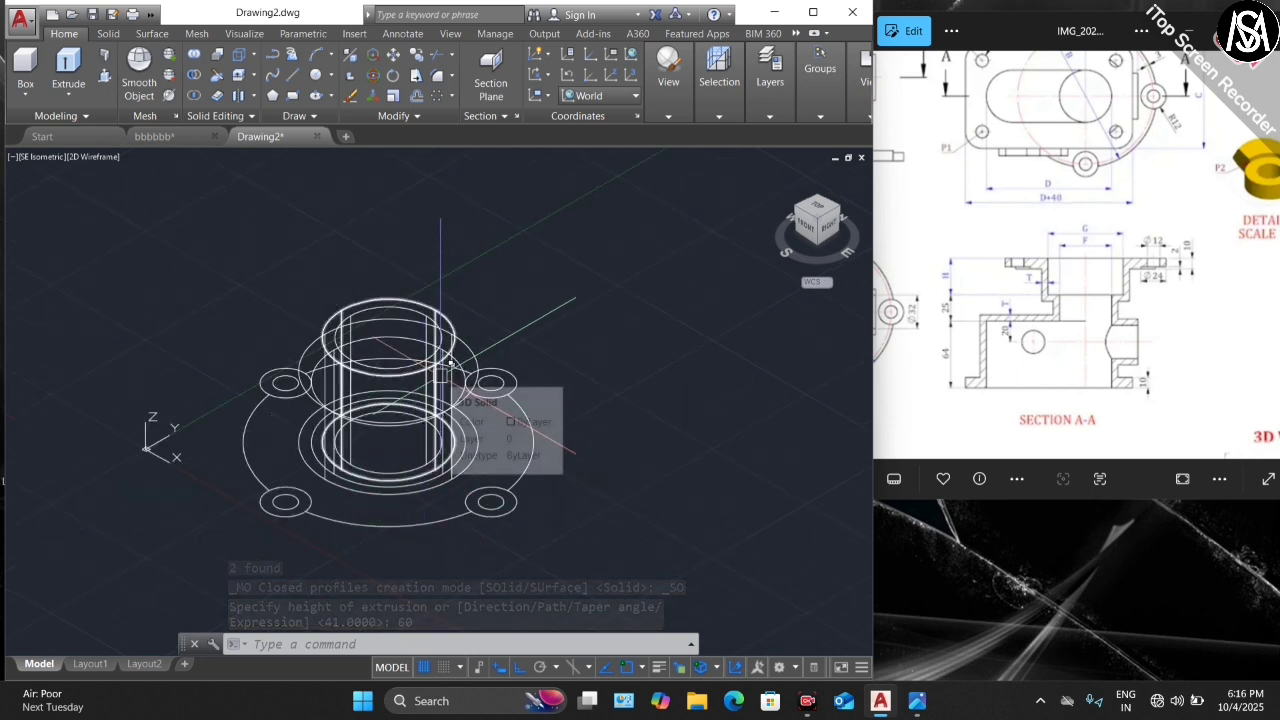
pyautogui.click(564, 476)
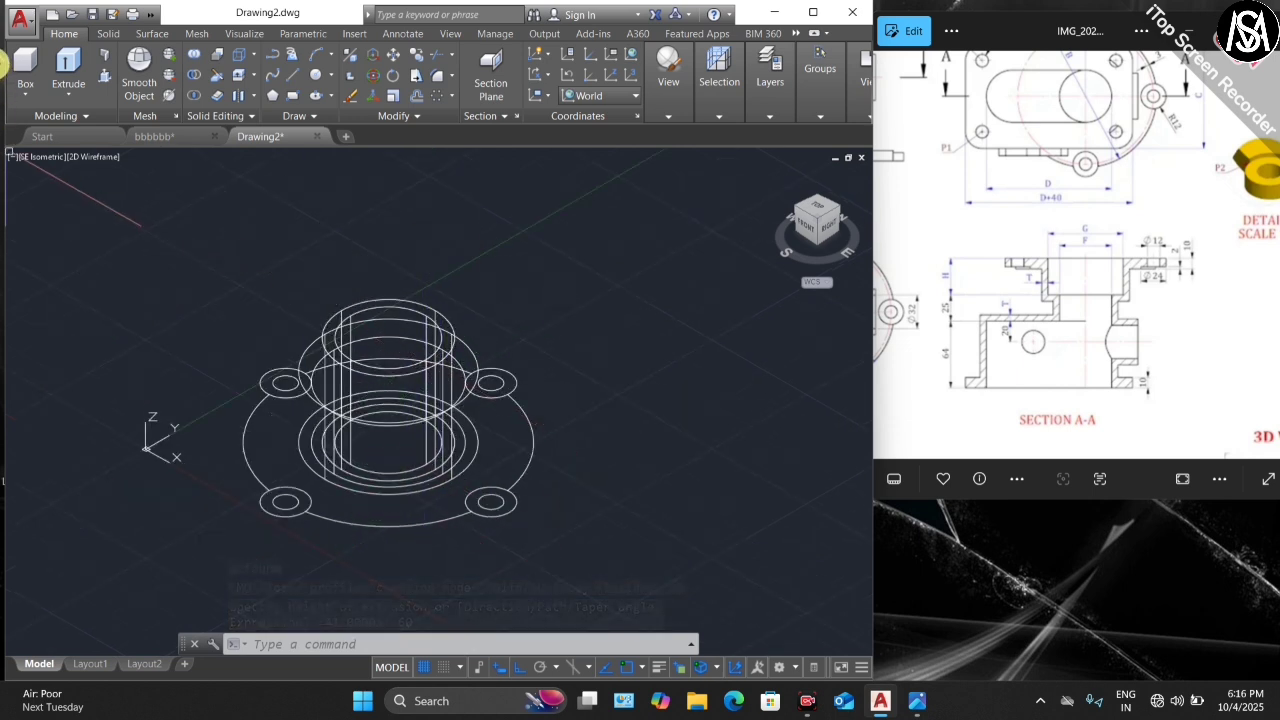
pyautogui.click(106, 158)
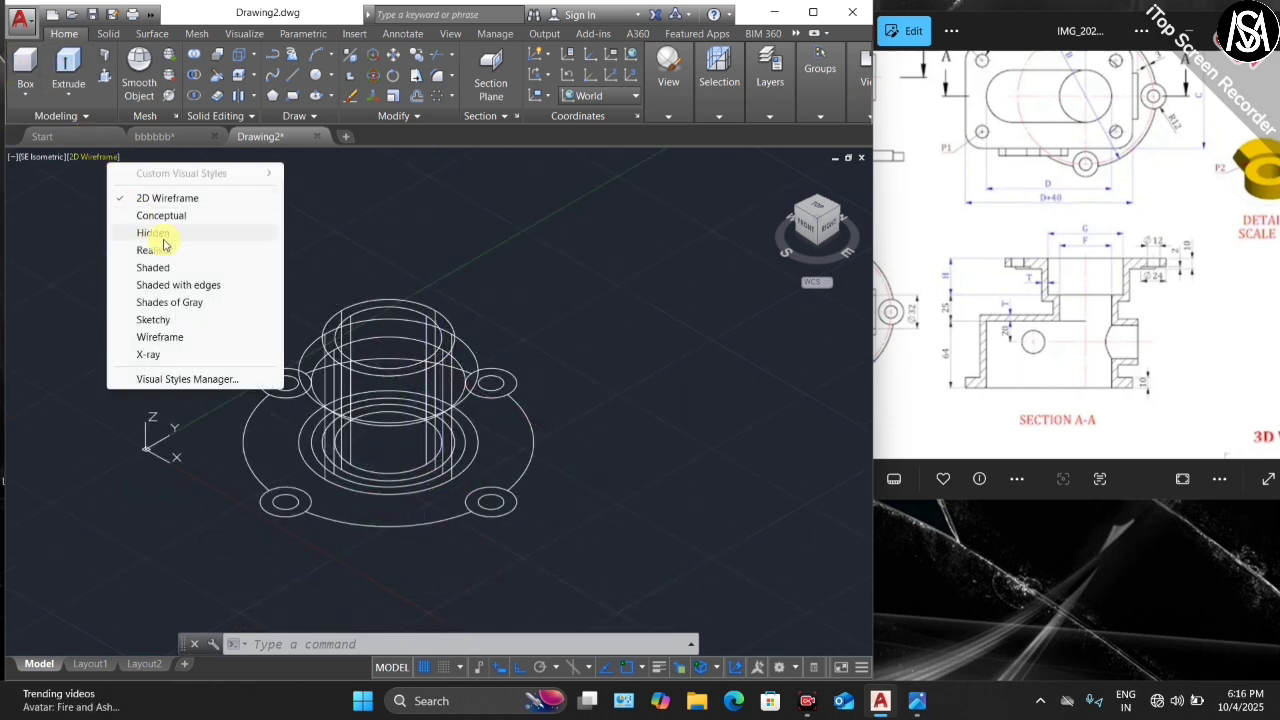
pyautogui.click(187, 307)
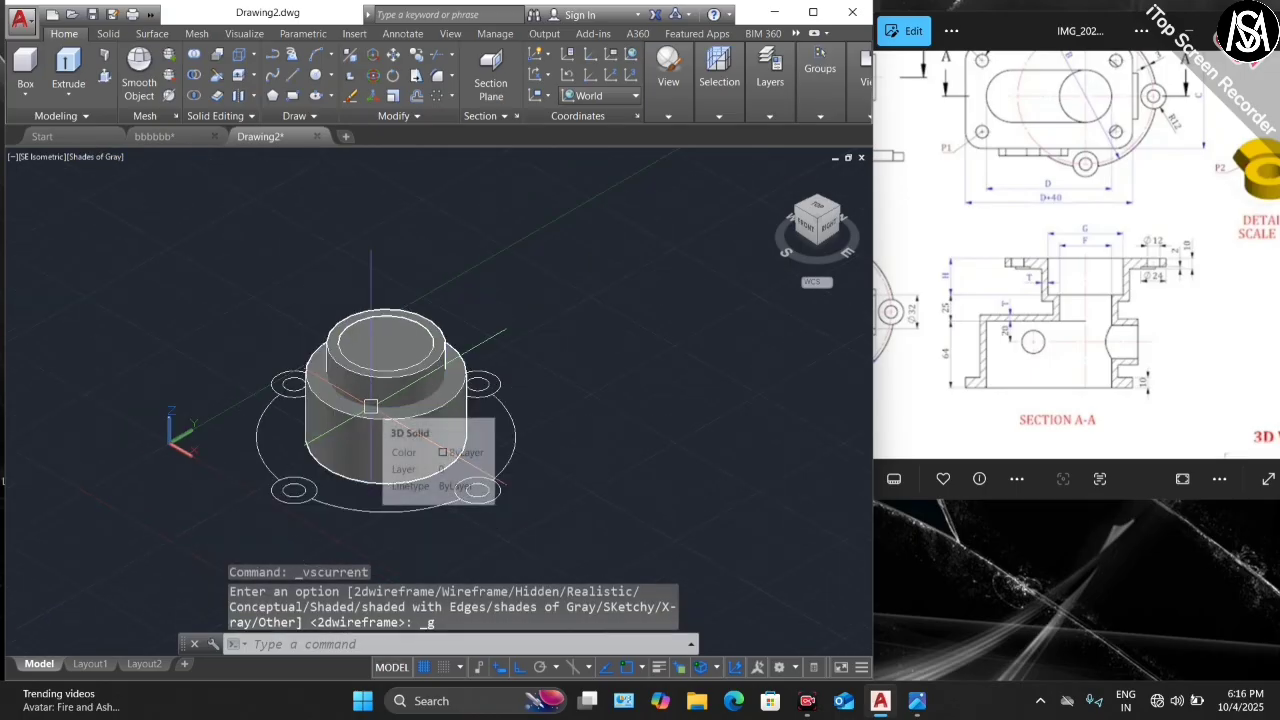
# - Inspect the shaded neck solids and examine the flange and bolt-boss thickness dimensions in the reference image's section A-A
pyautogui.scroll(3, 410, 430)
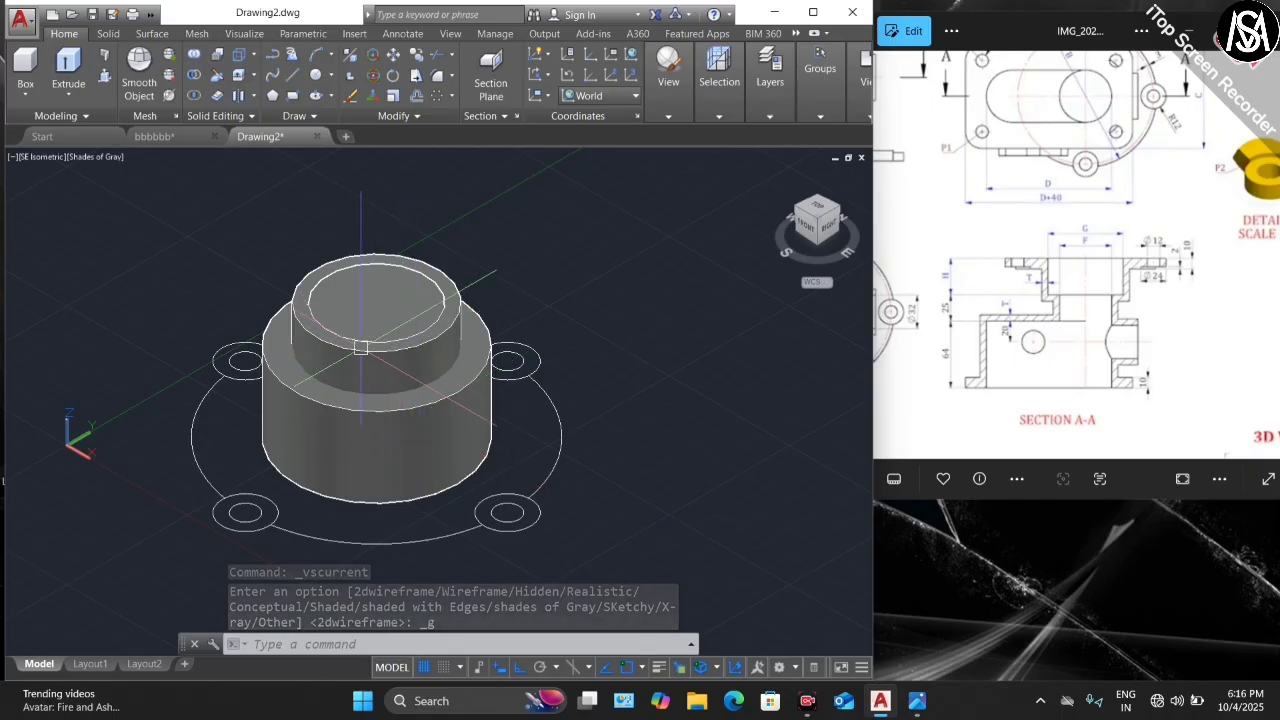
pyautogui.scroll(-2, 343, 392)
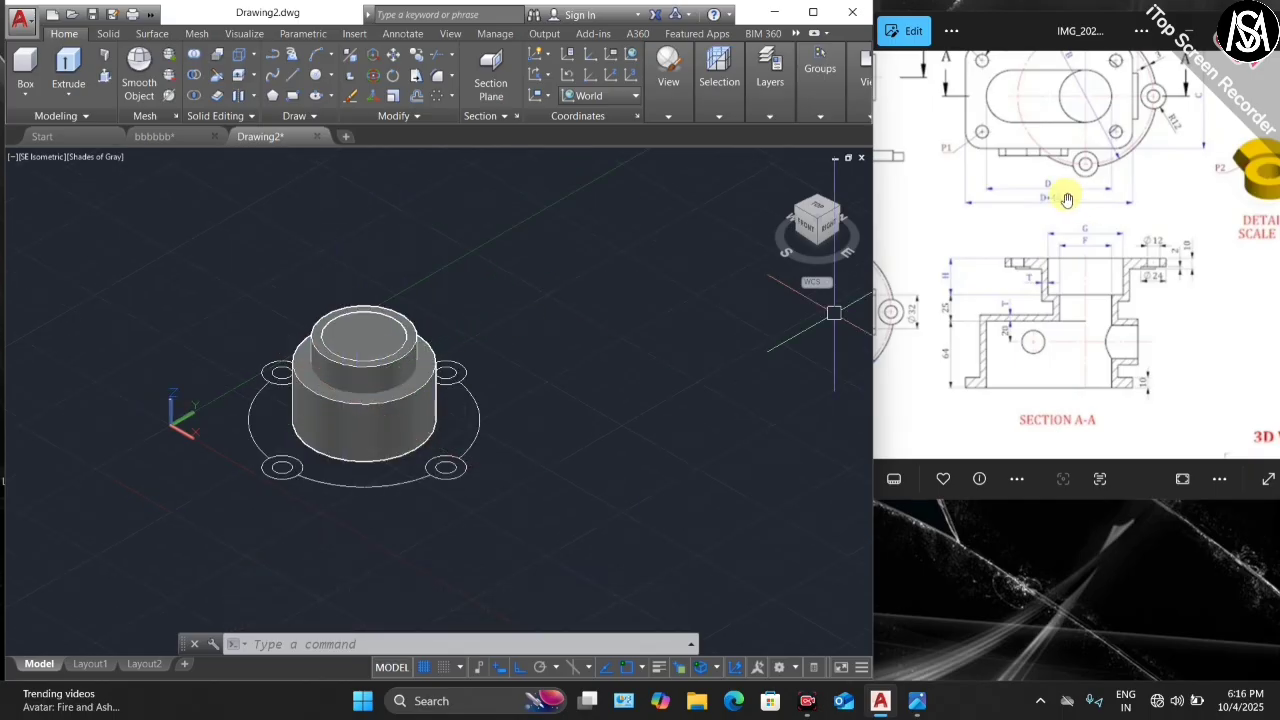
pyautogui.scroll(2, 394, 402)
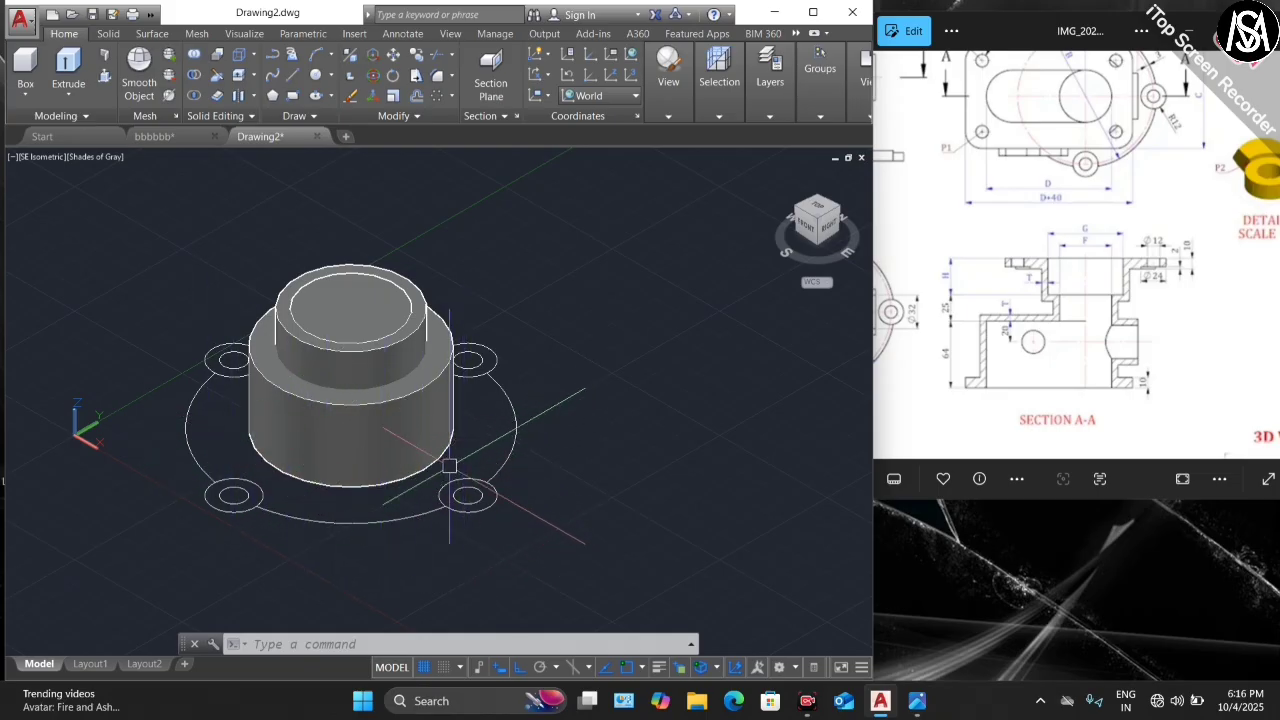
pyautogui.scroll(5, 1153, 272)
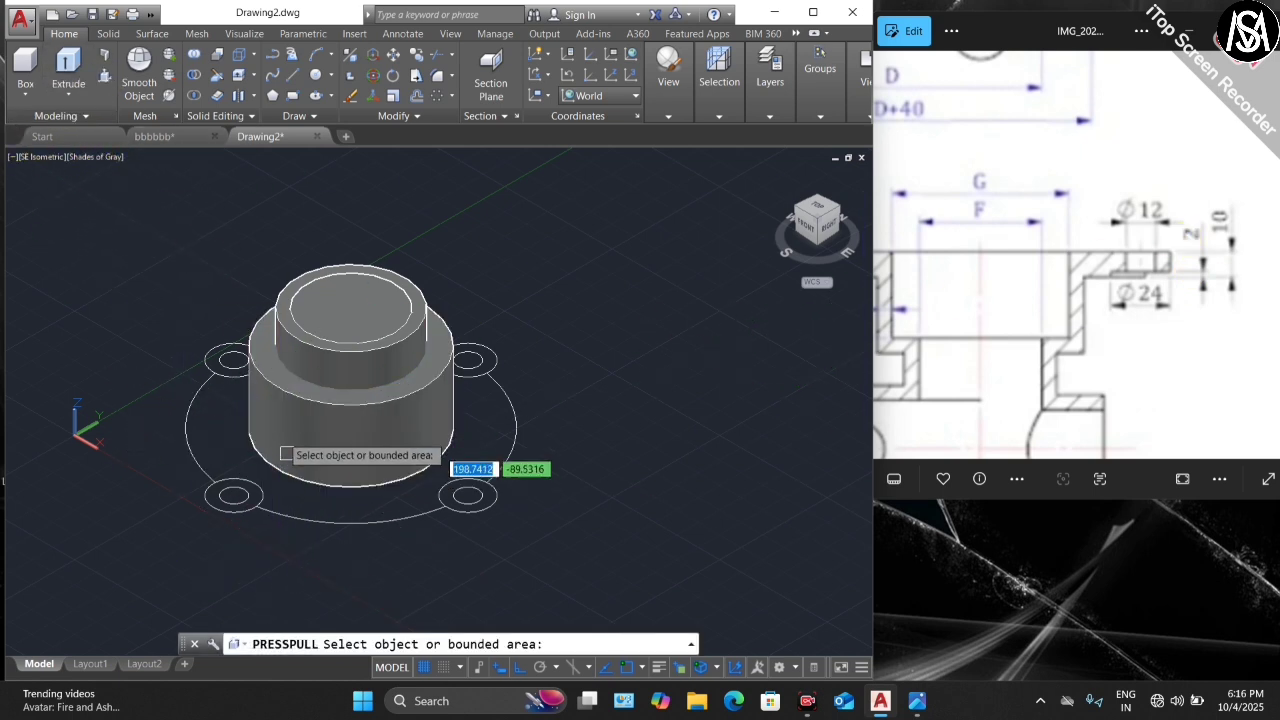
# - Press-pull the ring areas of the two bolt bosses on the flange's left side upward by 8 mm
pyautogui.scroll(4, 212, 358)
pyautogui.click(205, 358)
pyautogui.scroll(-4, 207, 330)
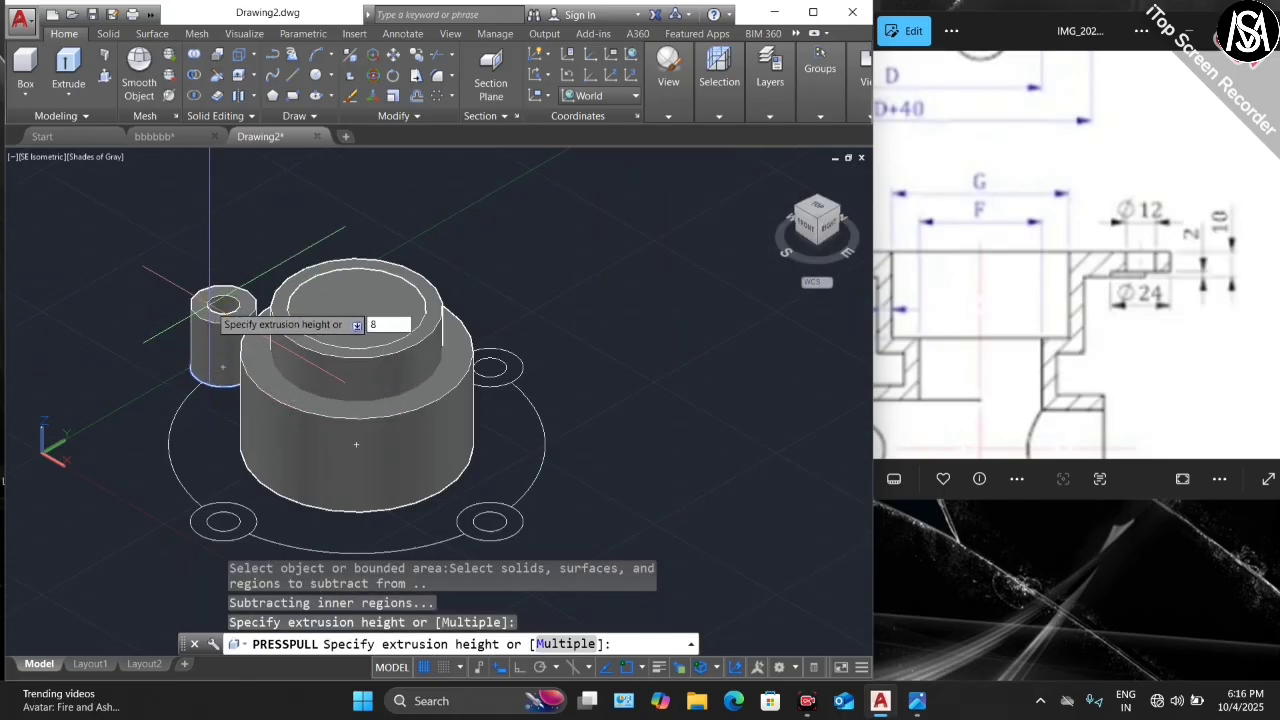
pyautogui.press('Return')
pyautogui.scroll(3, 202, 500)
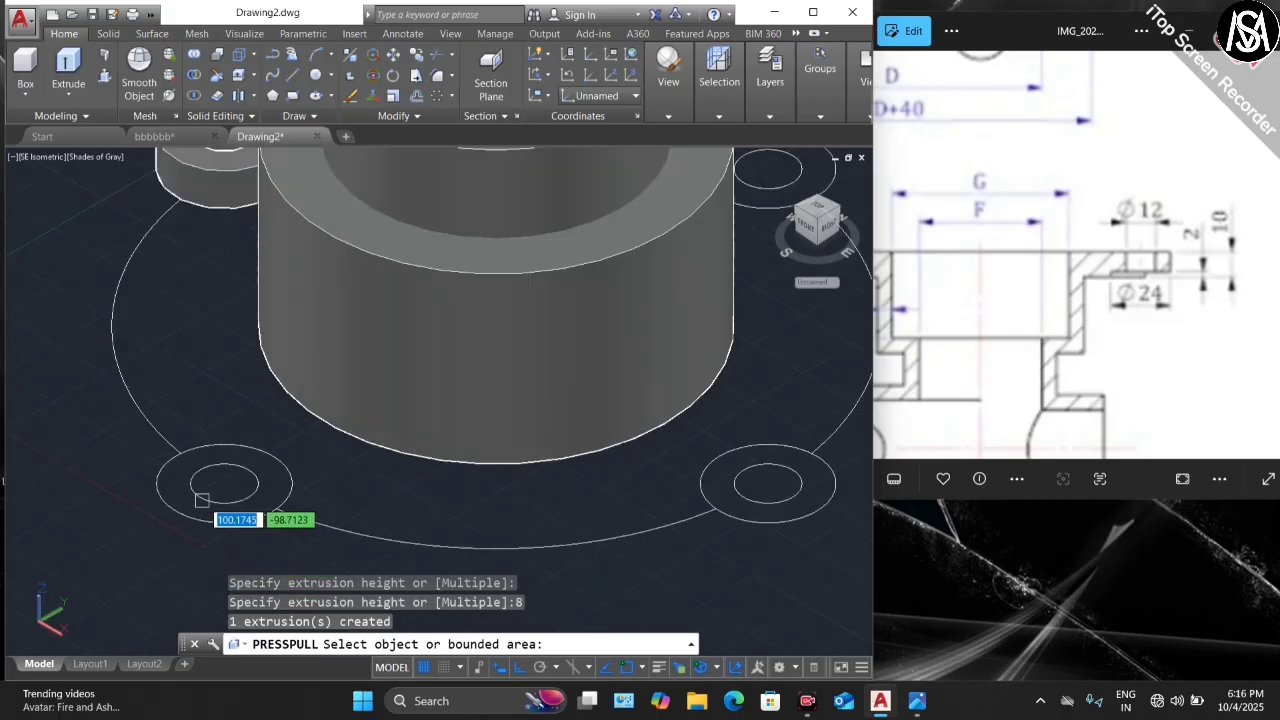
pyautogui.scroll(2, 222, 504)
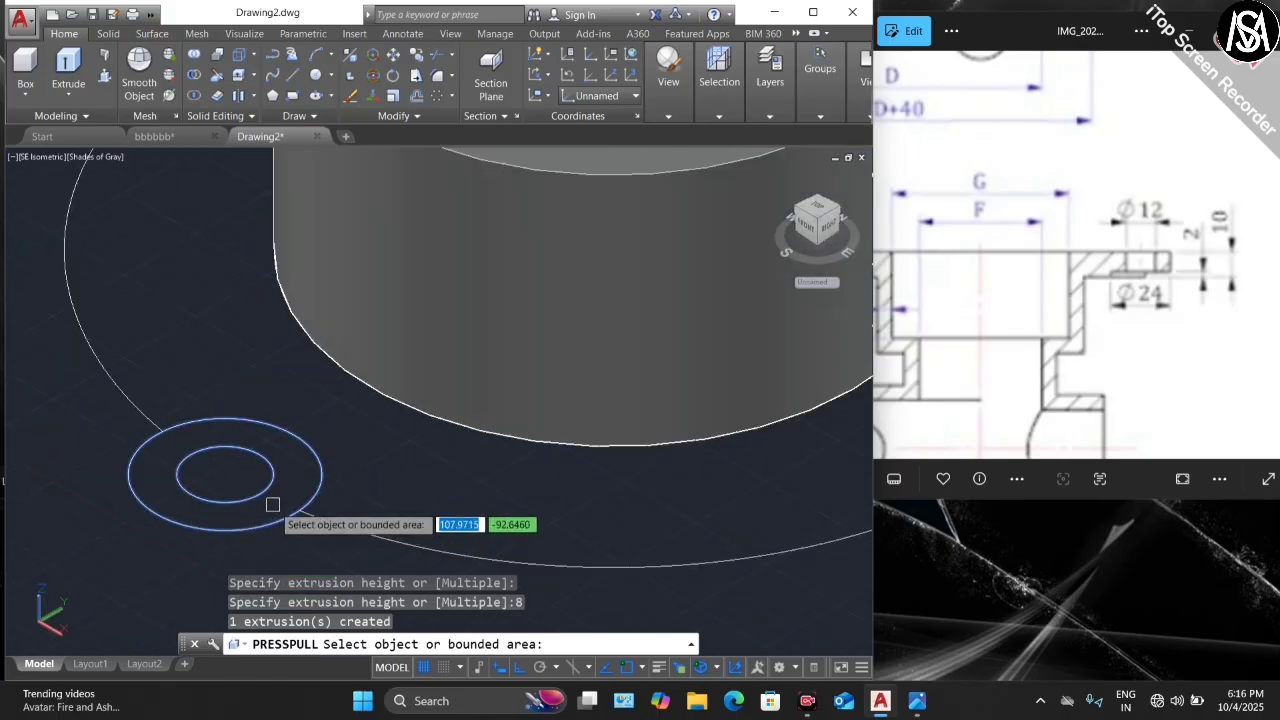
pyautogui.click(271, 508)
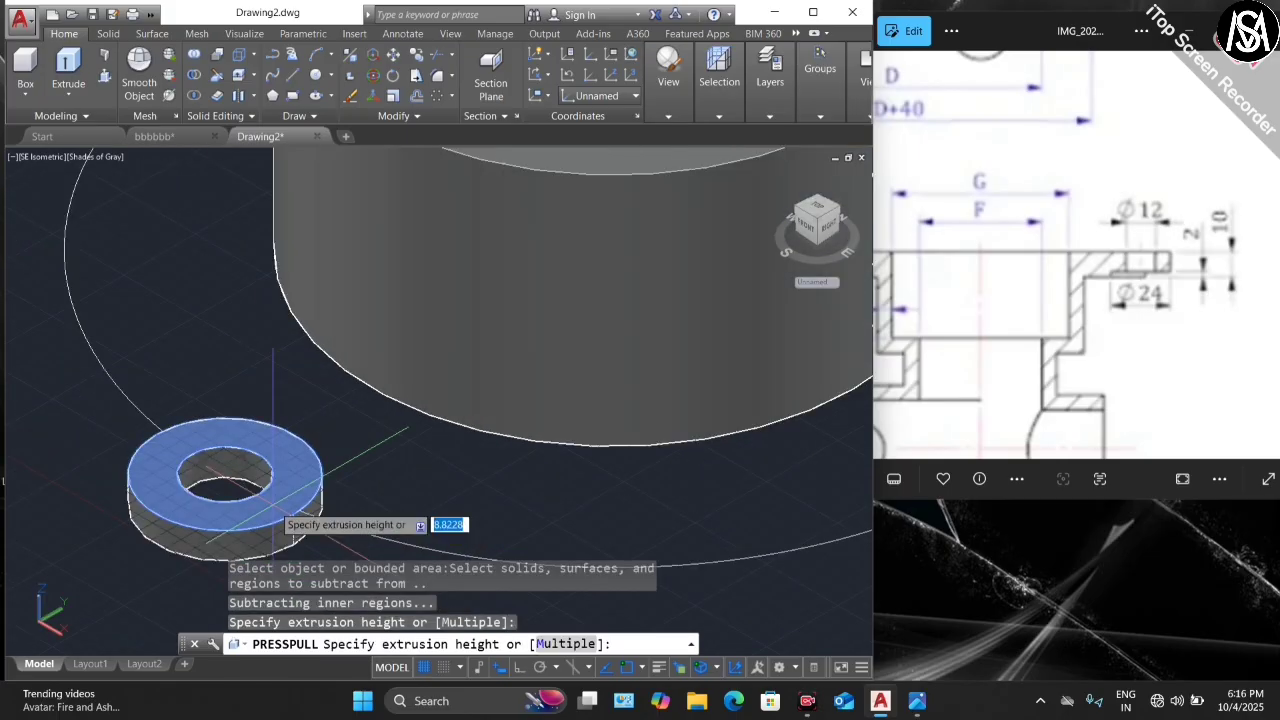
pyautogui.click(279, 412)
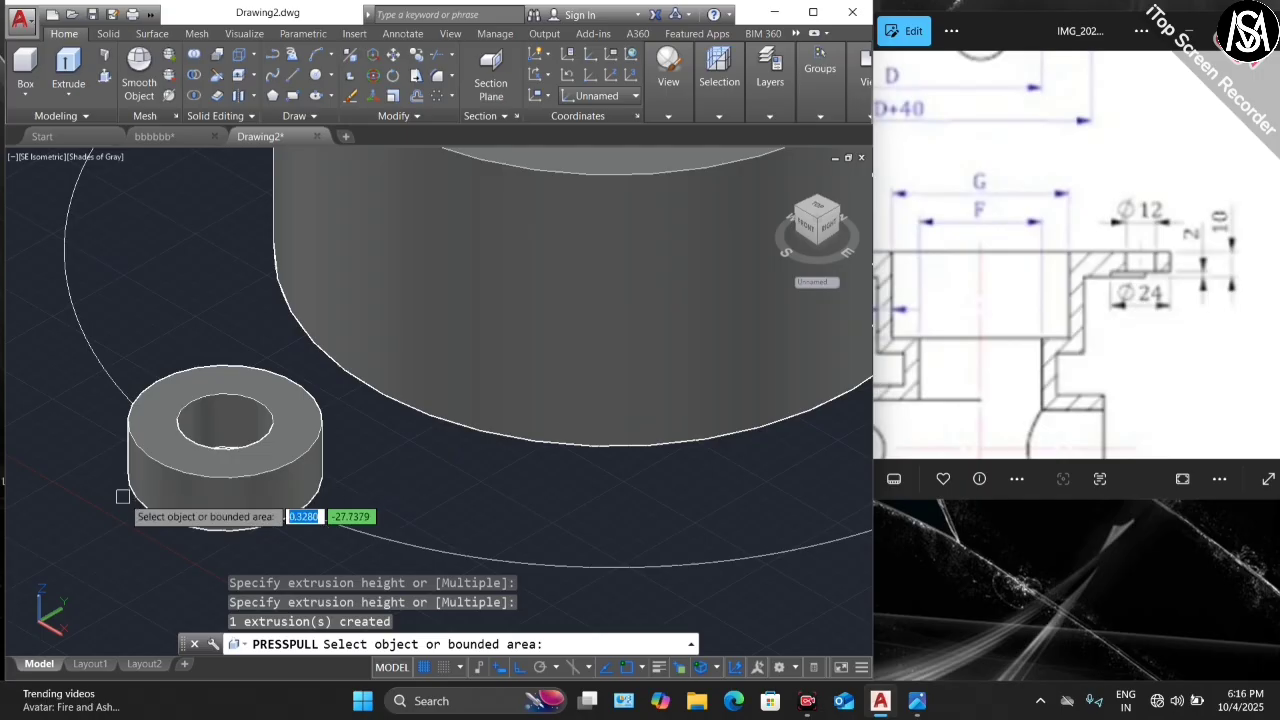
# - Press-pull the ring areas of the two bolt bosses on the flange's right side upward by the same 8 mm
pyautogui.scroll(-3, 122, 496)
pyautogui.scroll(-1, 108, 494)
pyautogui.scroll(4, 497, 322)
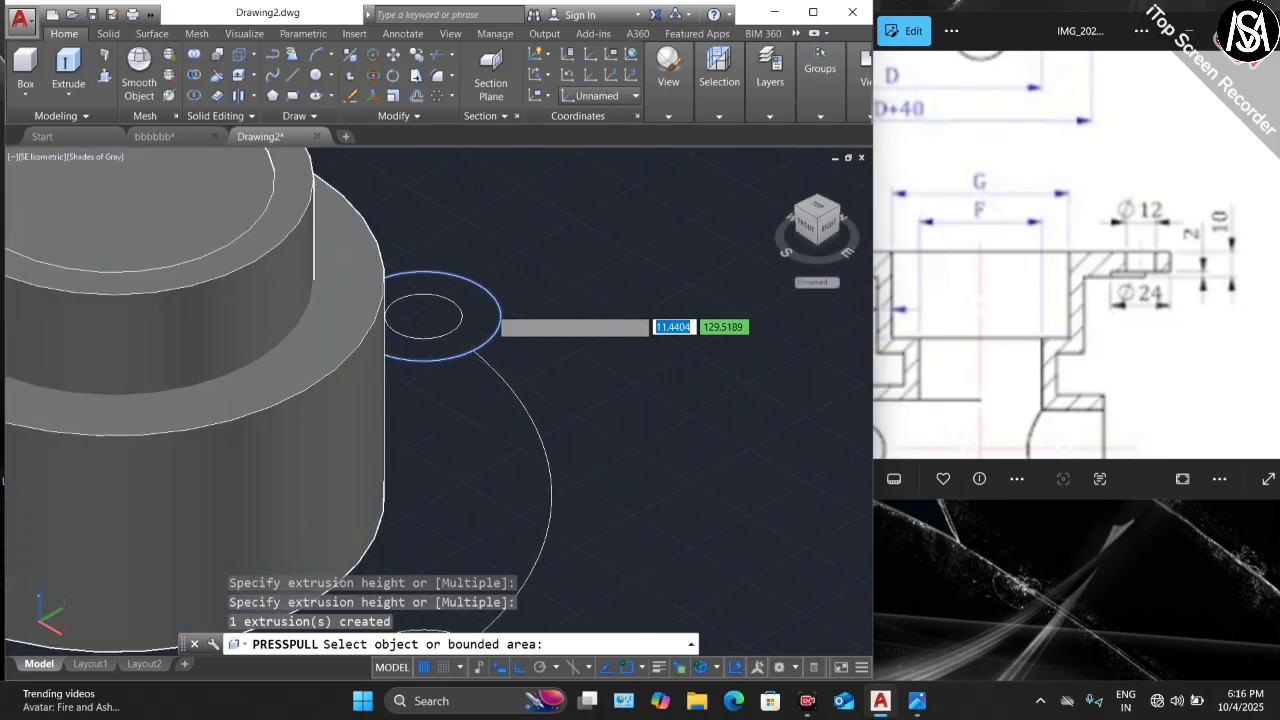
pyautogui.click(488, 326)
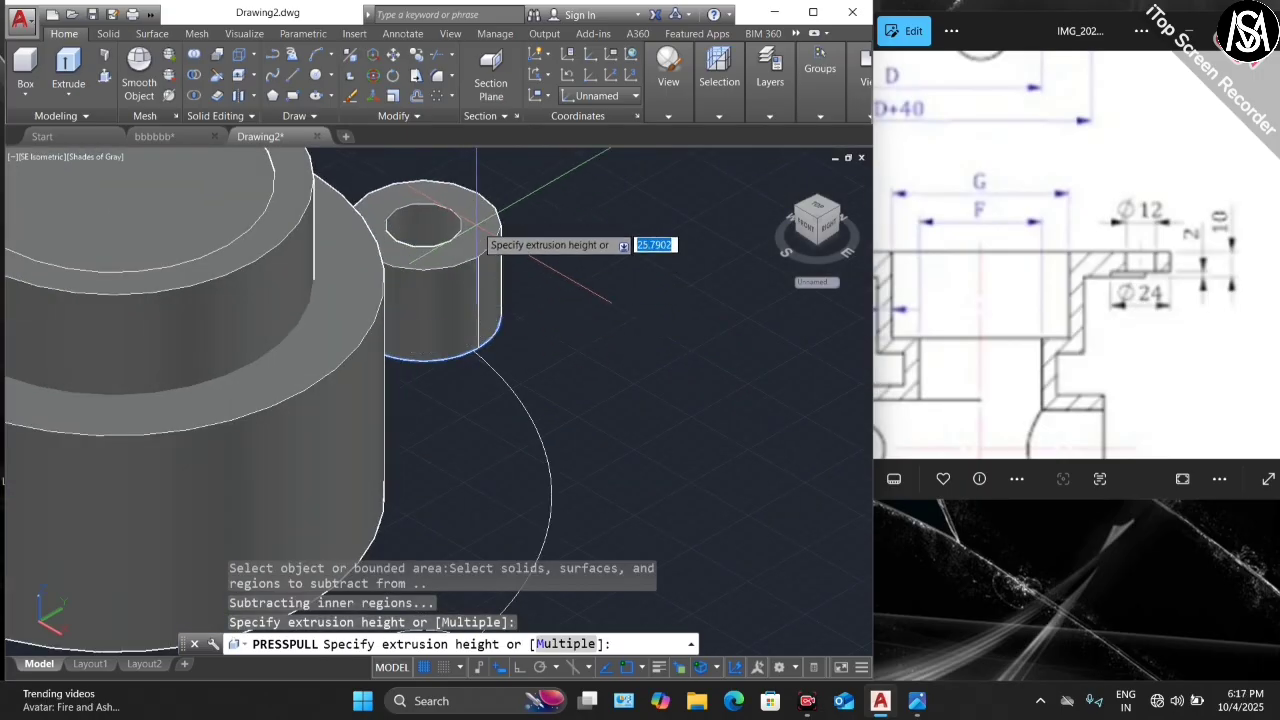
pyautogui.click(475, 230)
pyautogui.scroll(-3, 466, 430)
pyautogui.scroll(6, 466, 362)
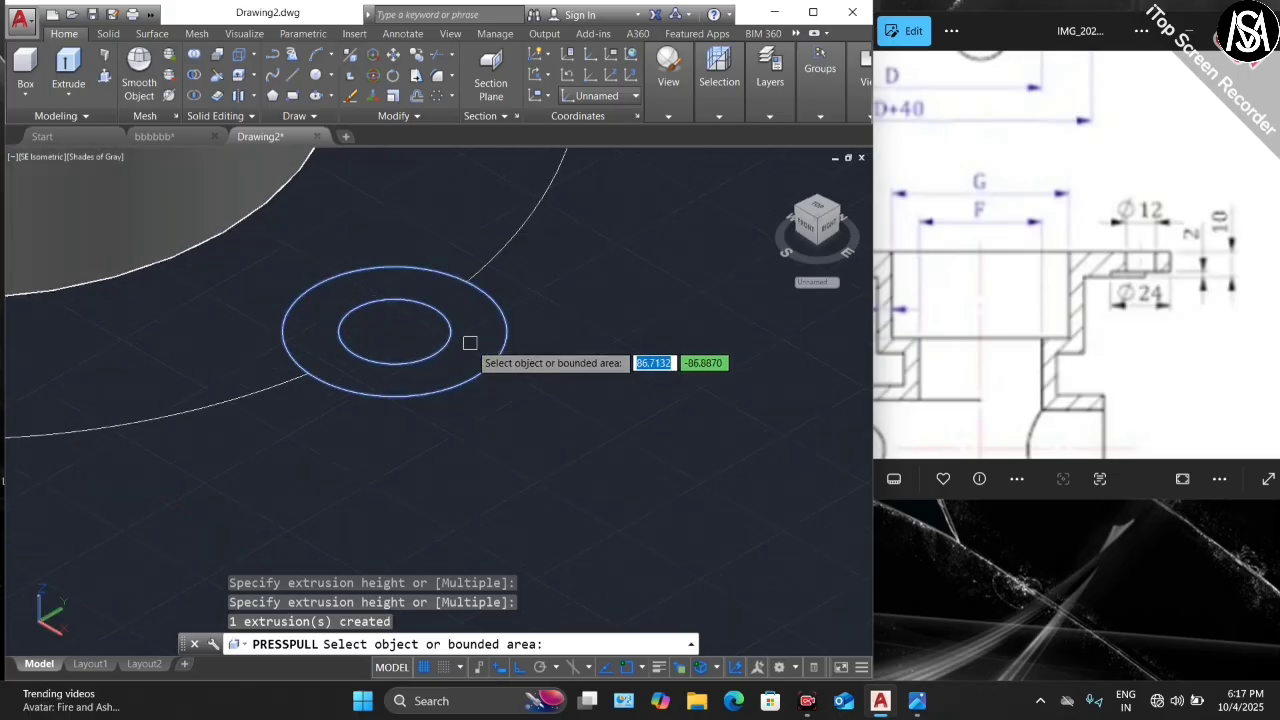
pyautogui.click(470, 343)
pyautogui.click(478, 243)
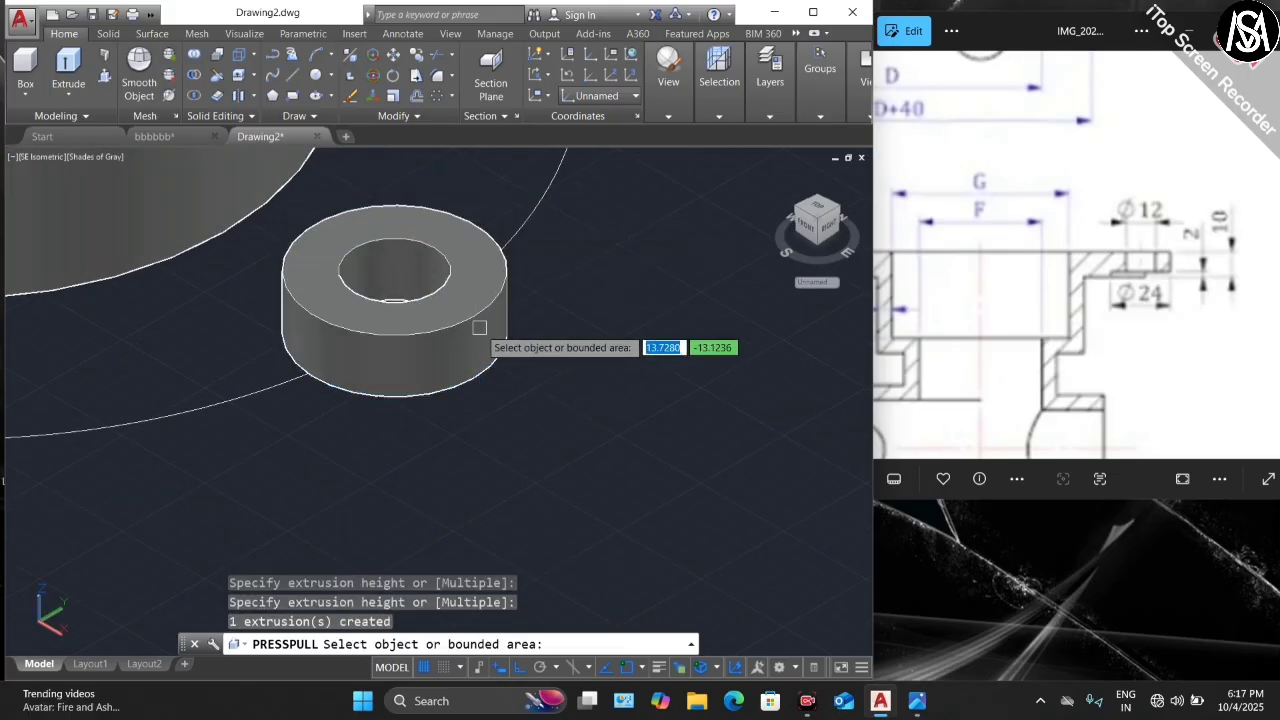
# - Press-pull the flange plate area between its outer boundary and the outer wall upward by 10 mm
pyautogui.scroll(-6, 478, 410)
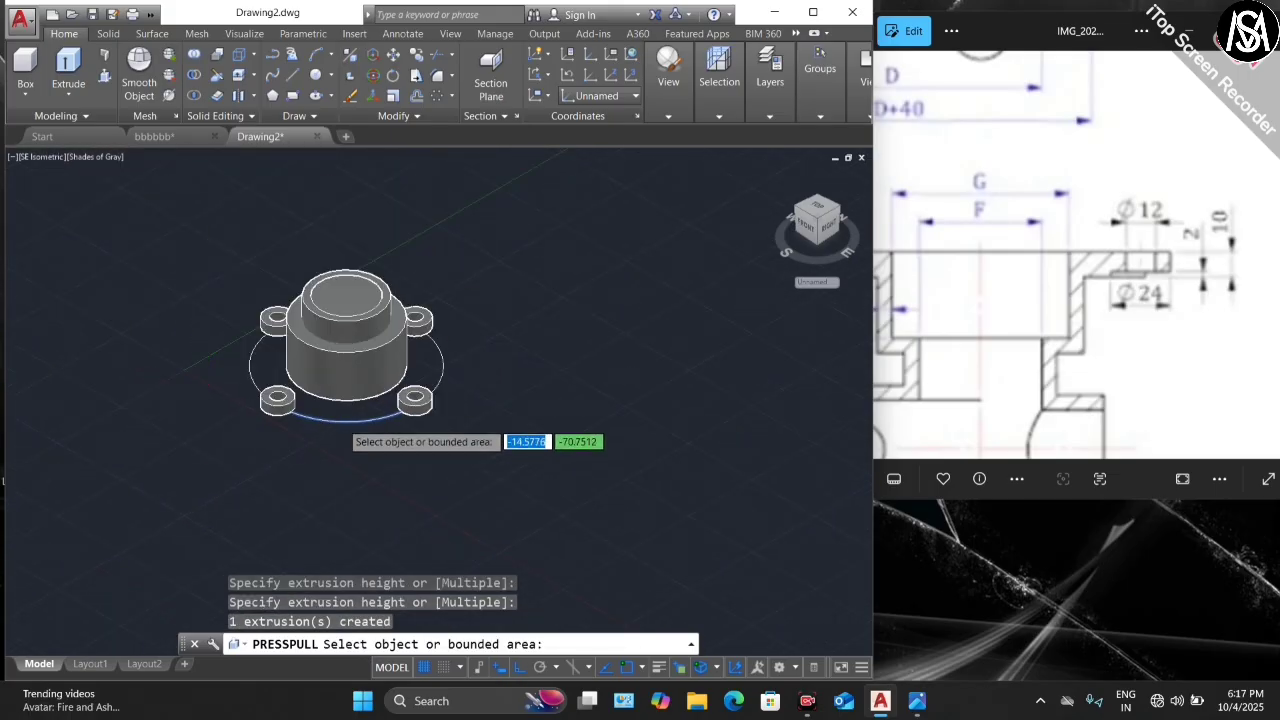
pyautogui.scroll(5, 343, 420)
pyautogui.click(230, 316)
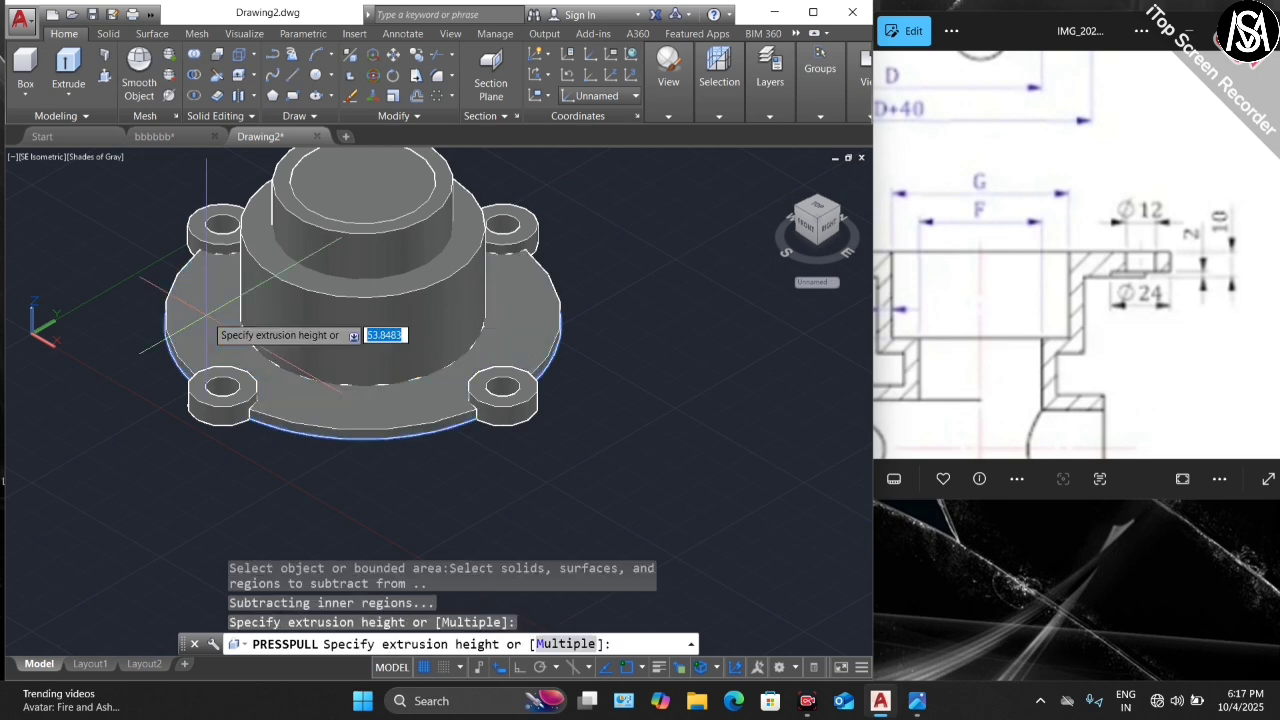
pyautogui.scroll(-4, 208, 274)
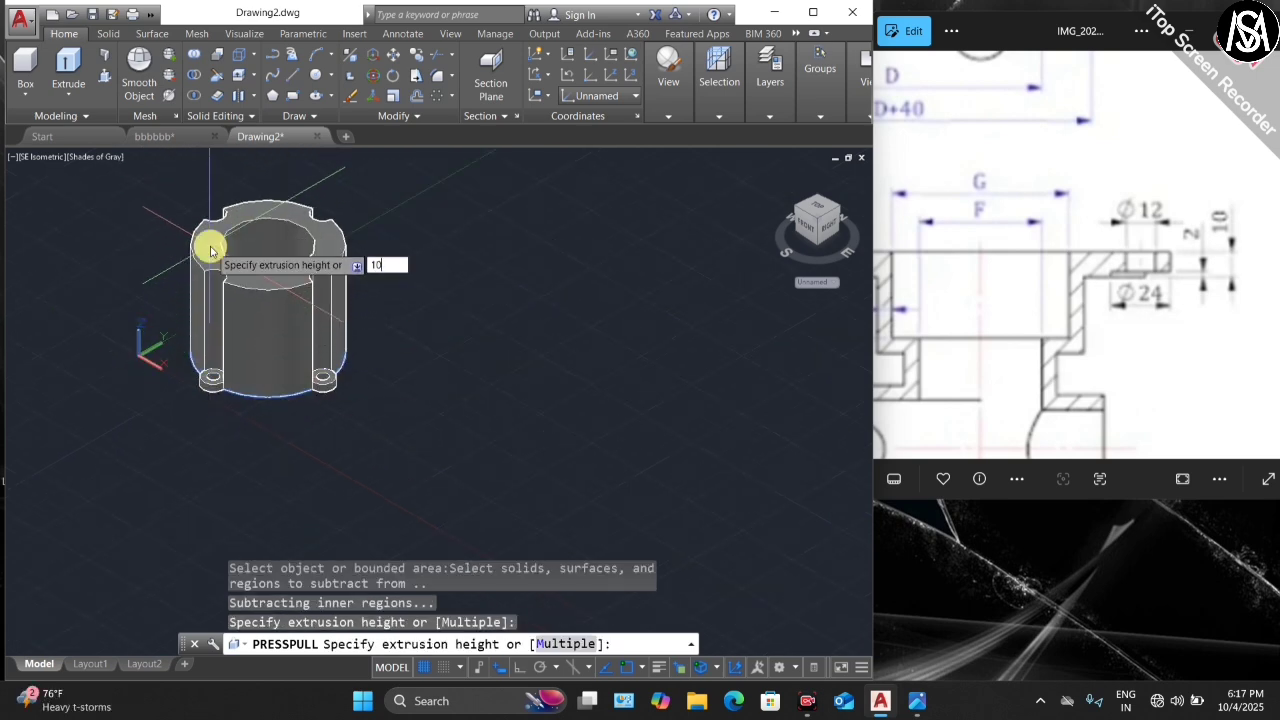
pyautogui.press('Return')
pyautogui.press('Escape')
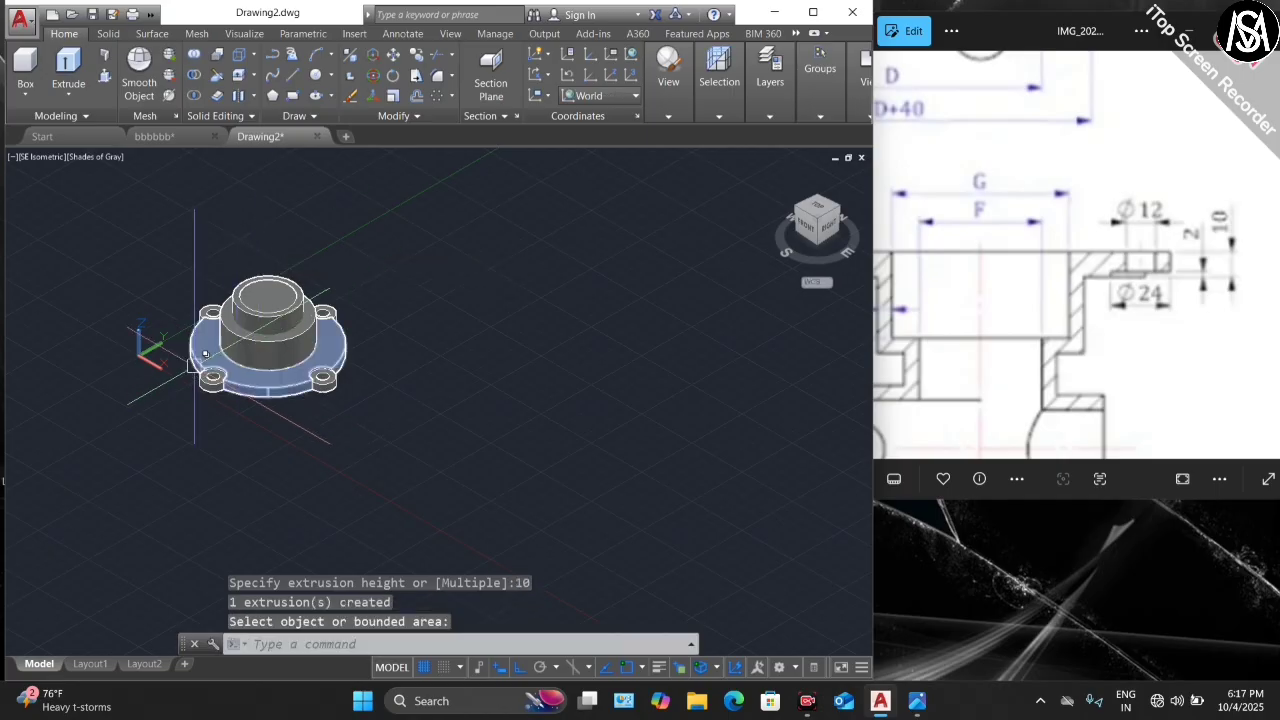
# - Set the viewport's visual style to 2D Wireframe
pyautogui.scroll(4, 200, 388)
pyautogui.scroll(-2, 200, 388)
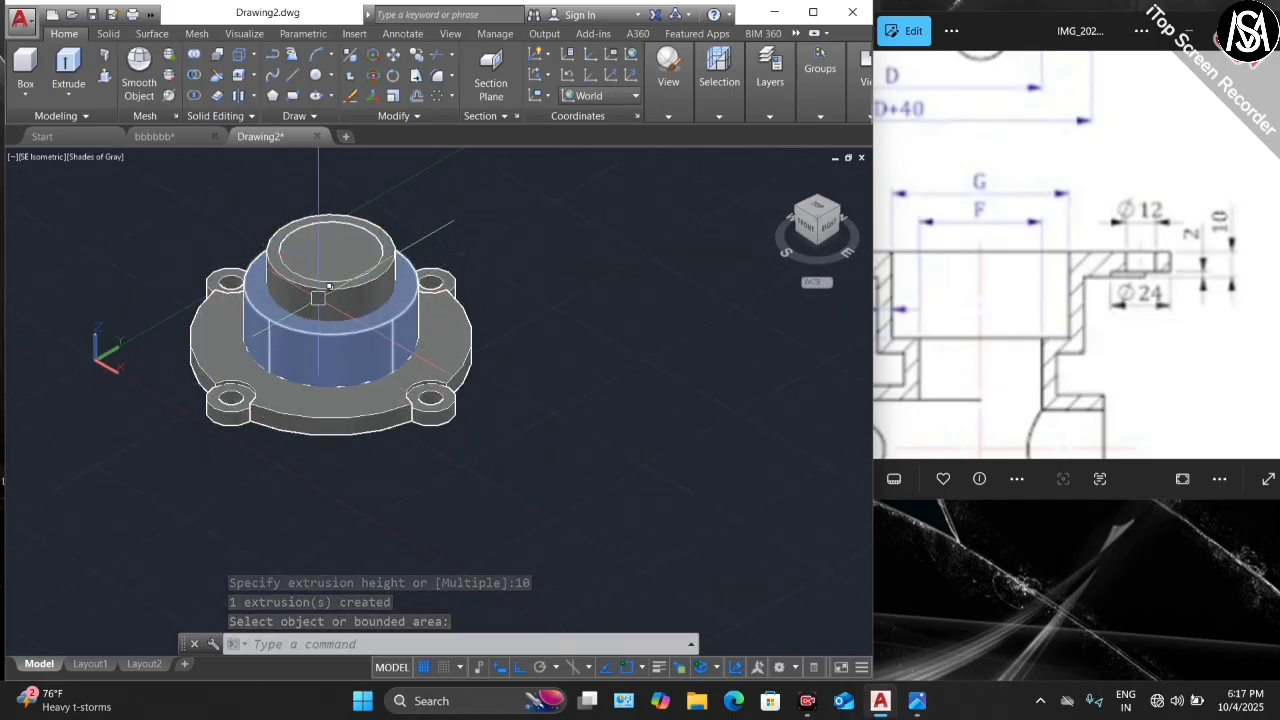
pyautogui.scroll(2, 320, 240)
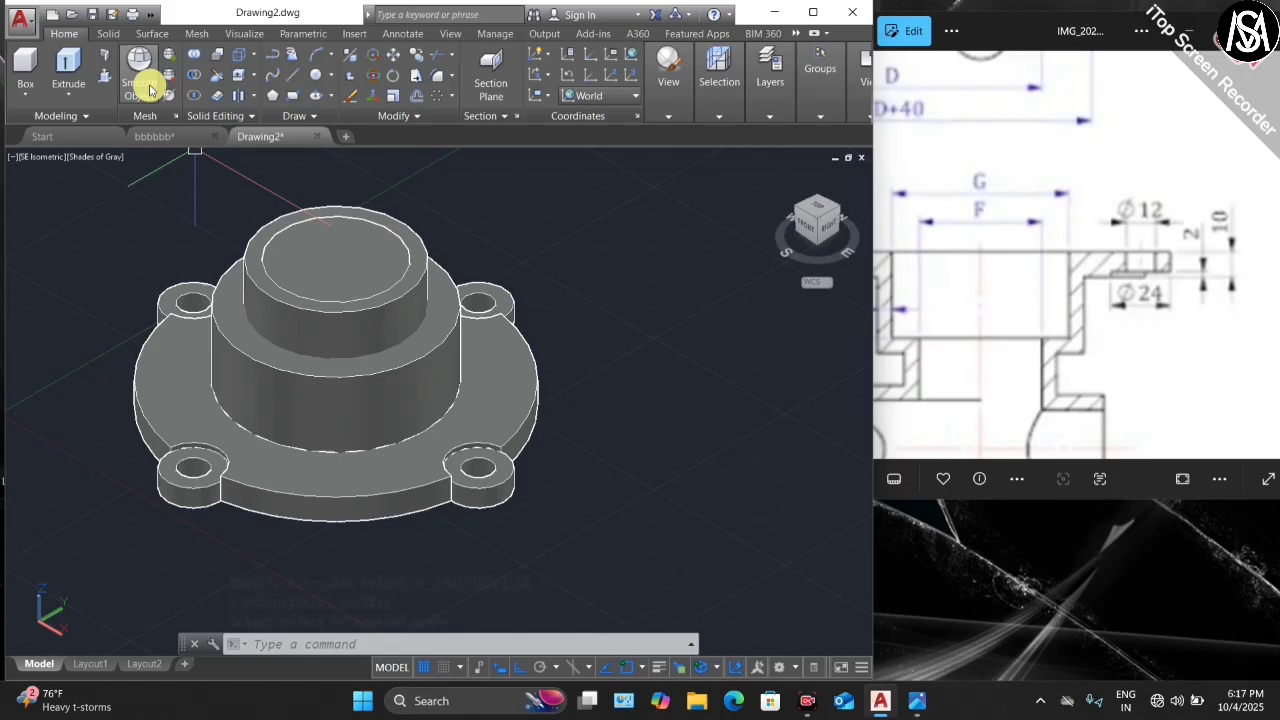
pyautogui.click(95, 157)
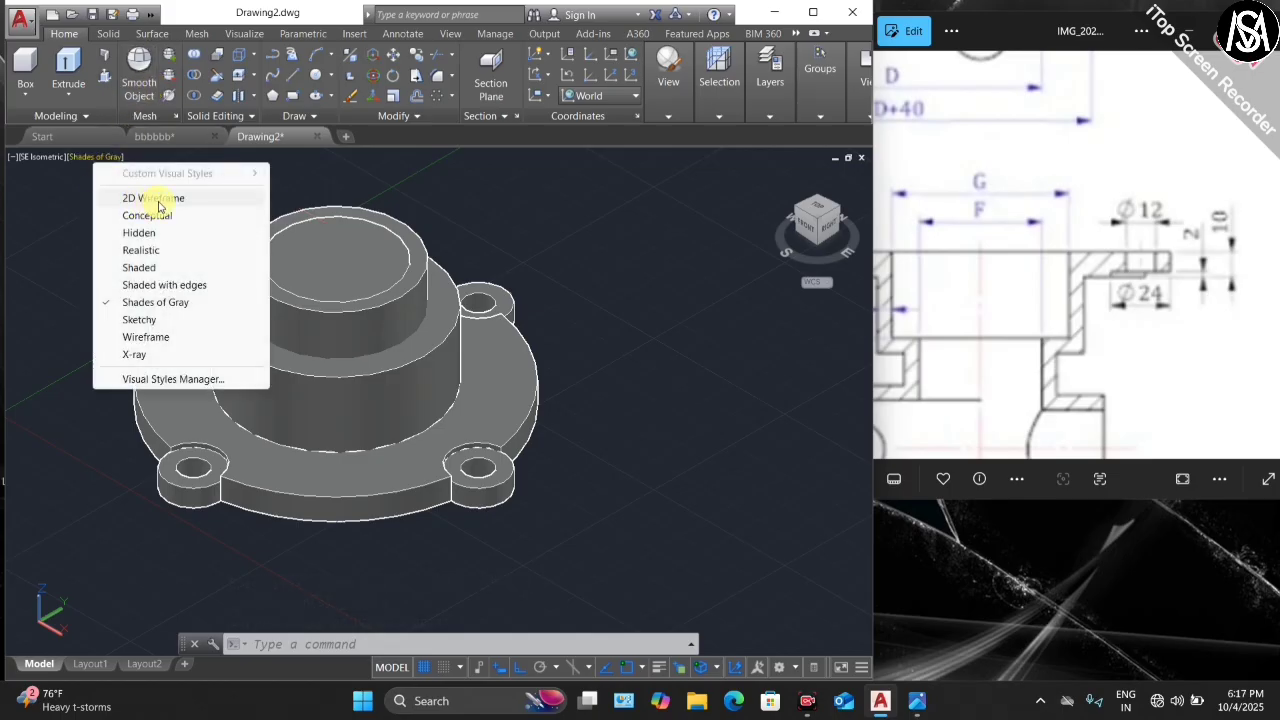
pyautogui.click(158, 205)
pyautogui.scroll(-2, 130, 380)
pyautogui.scroll(2, 329, 262)
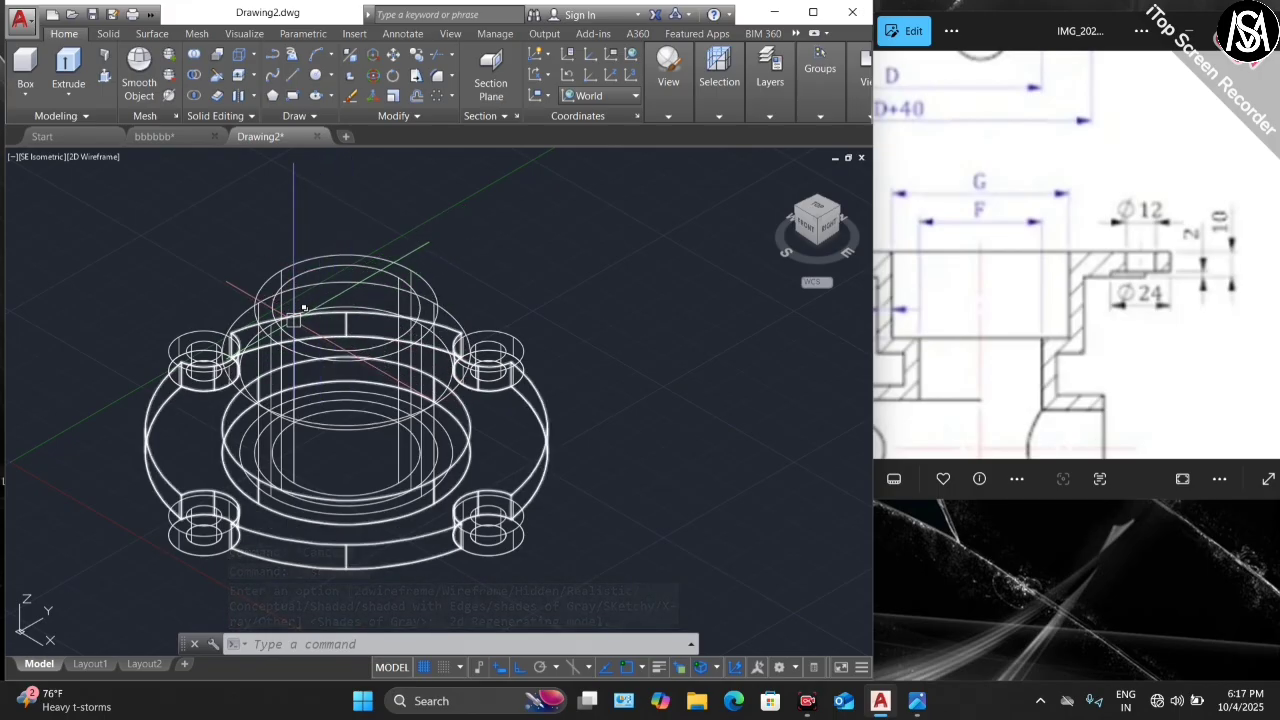
pyautogui.scroll(2, 278, 320)
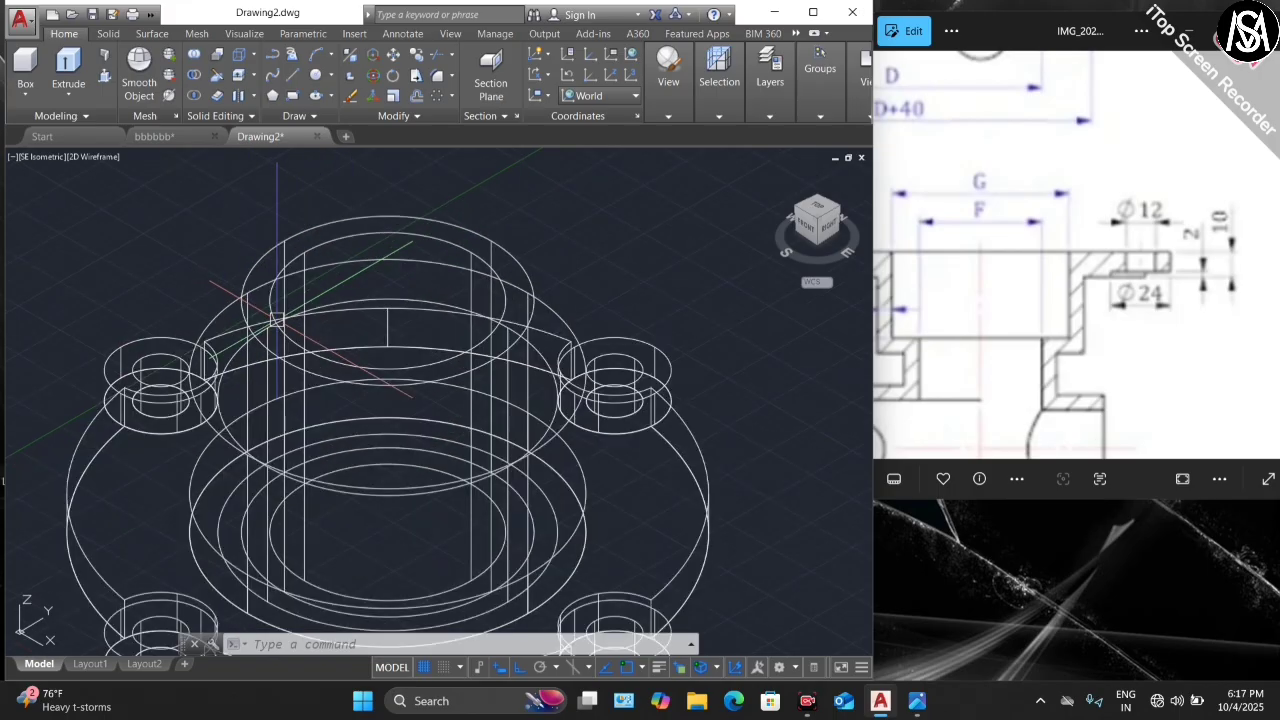
# - Subtract the 50 mm and 72 mm diameter inner cylinders from the 62 mm neck and 84 mm outer wall solids
pyautogui.click(196, 78)
pyautogui.scroll(-2, 276, 185)
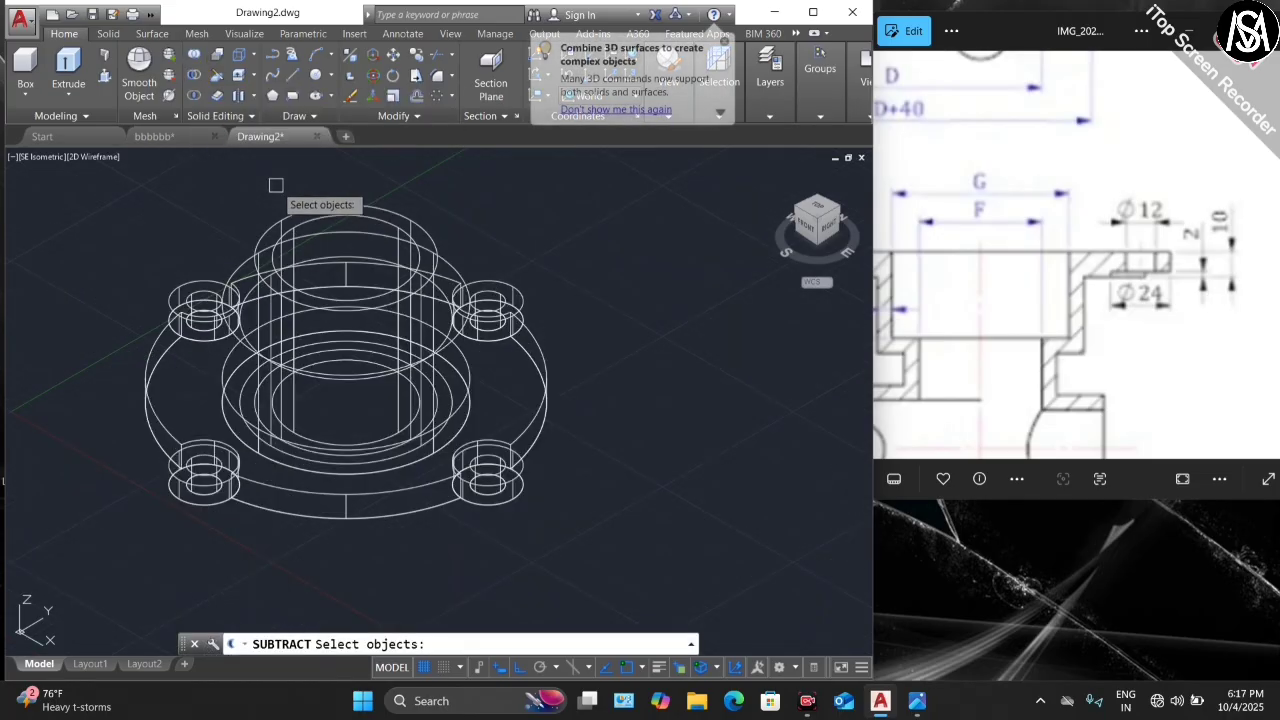
pyautogui.scroll(2, 320, 200)
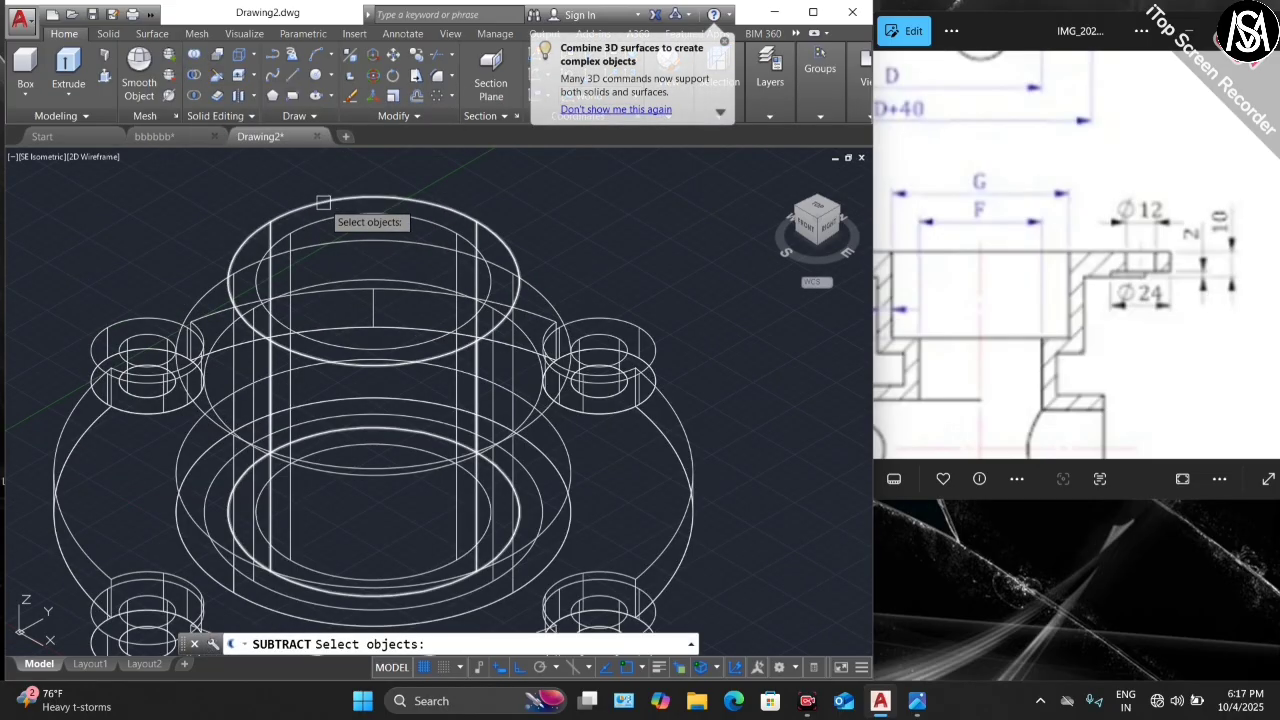
pyautogui.click(323, 203)
pyautogui.scroll(-2, 325, 205)
pyautogui.scroll(4, 250, 332)
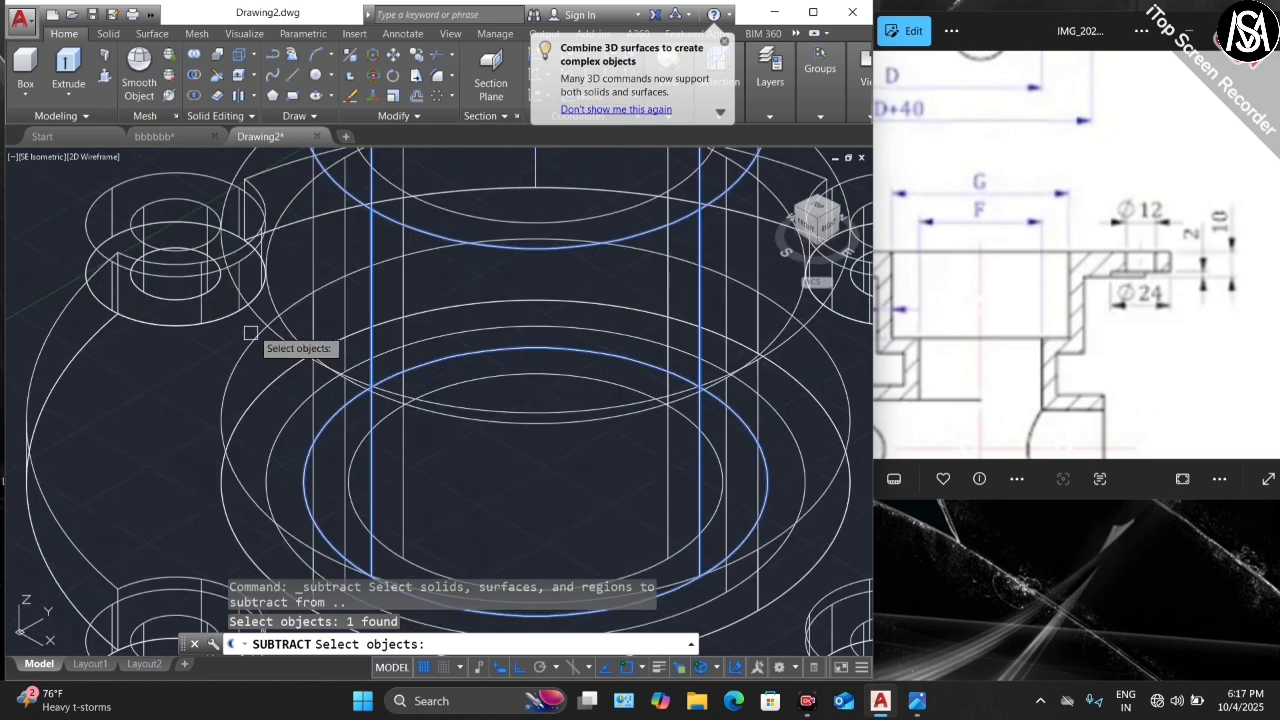
pyautogui.scroll(-3, 255, 410)
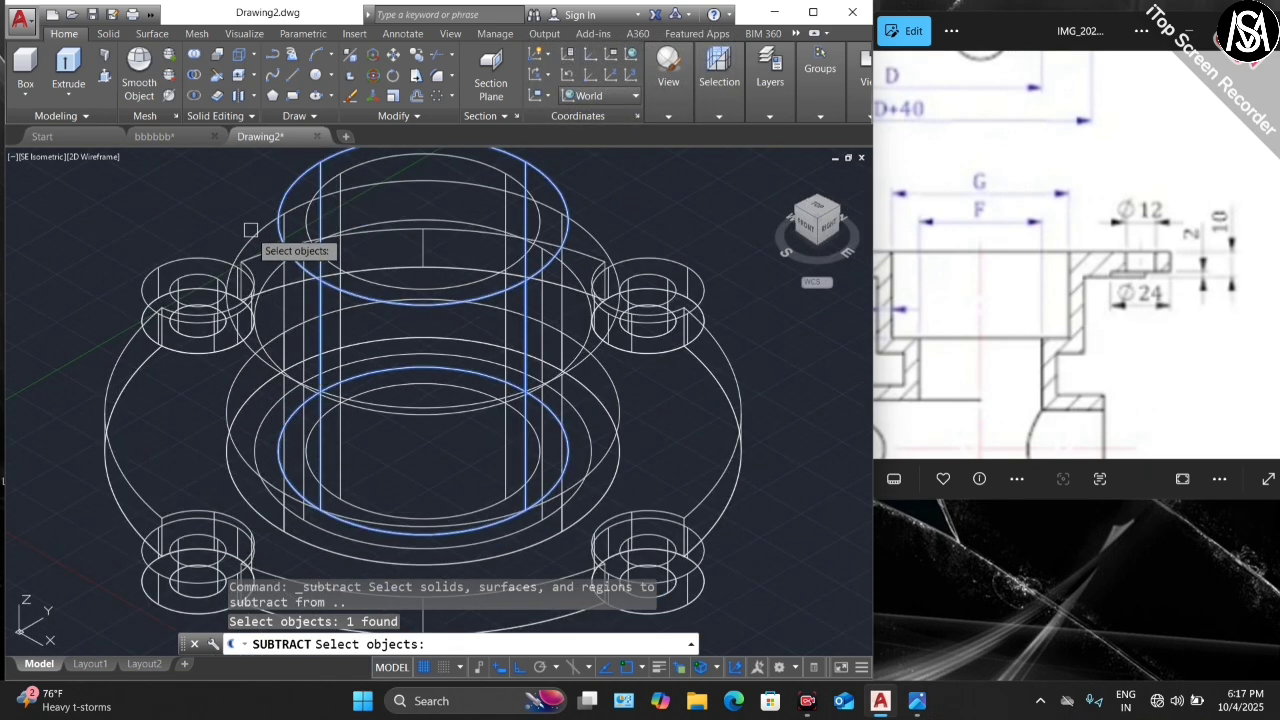
pyautogui.click(253, 236)
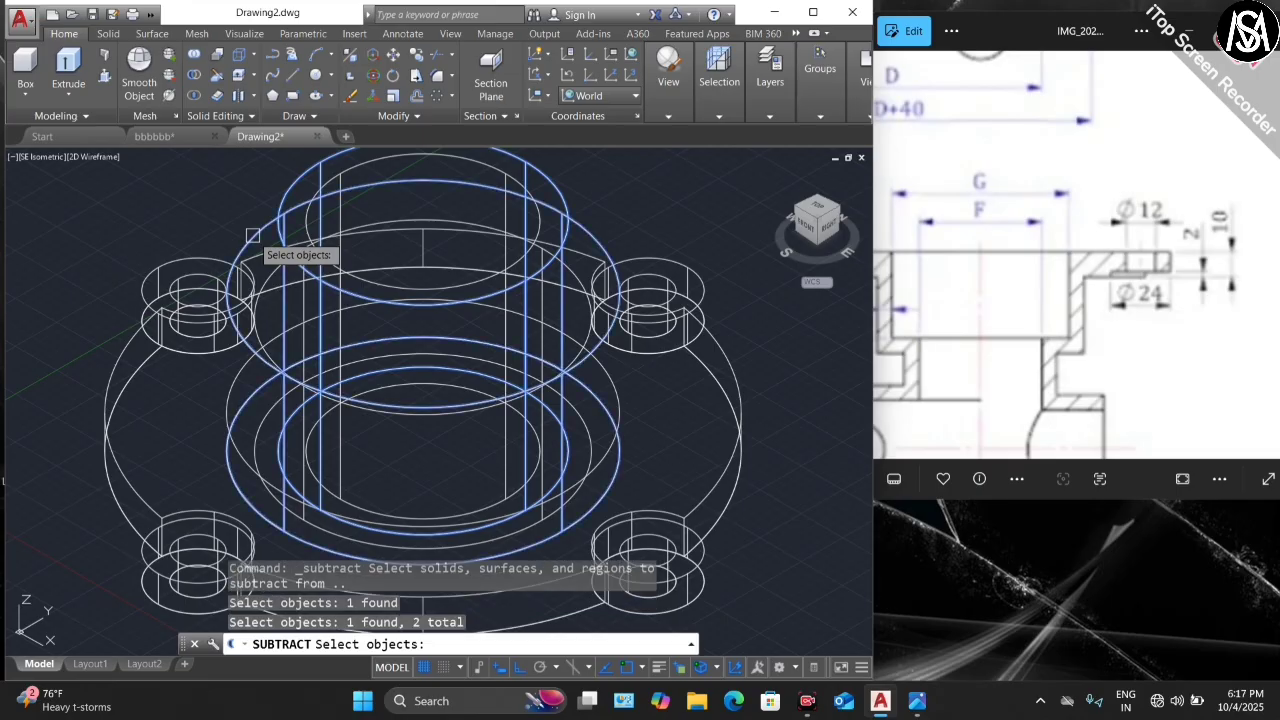
pyautogui.scroll(-3, 290, 370)
pyautogui.press('Return')
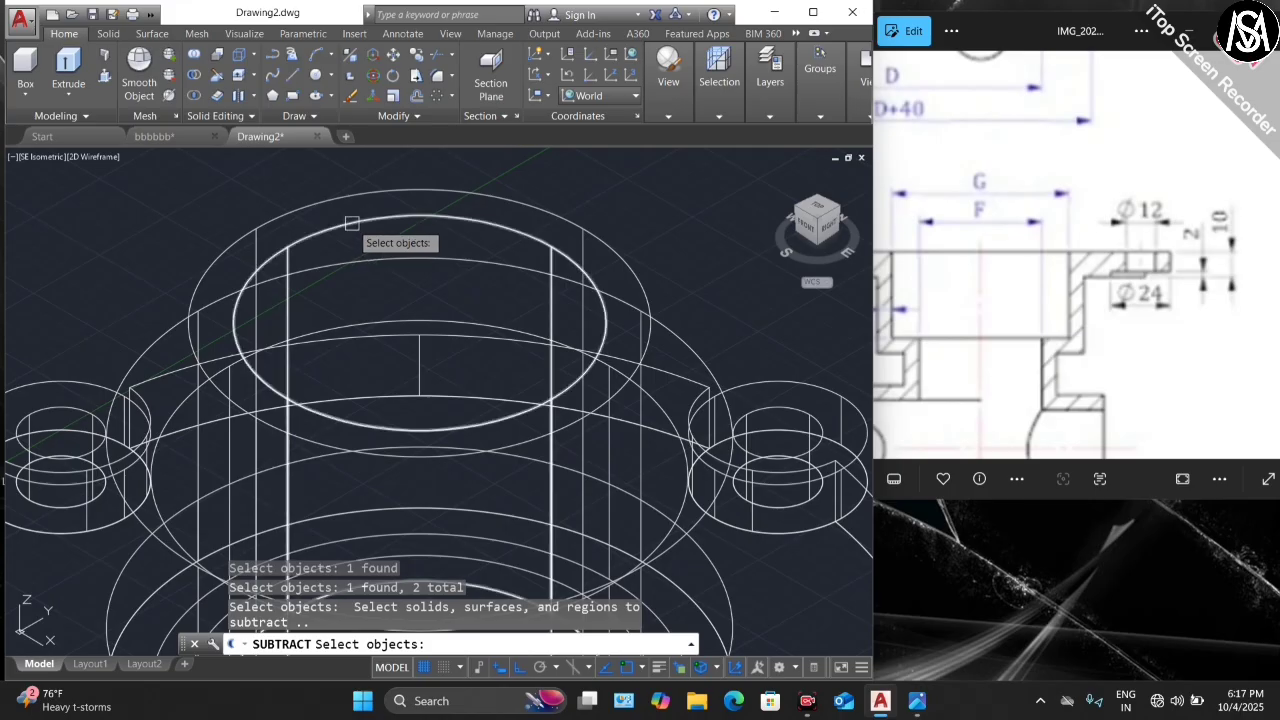
pyautogui.click(366, 240)
pyautogui.scroll(-3, 336, 321)
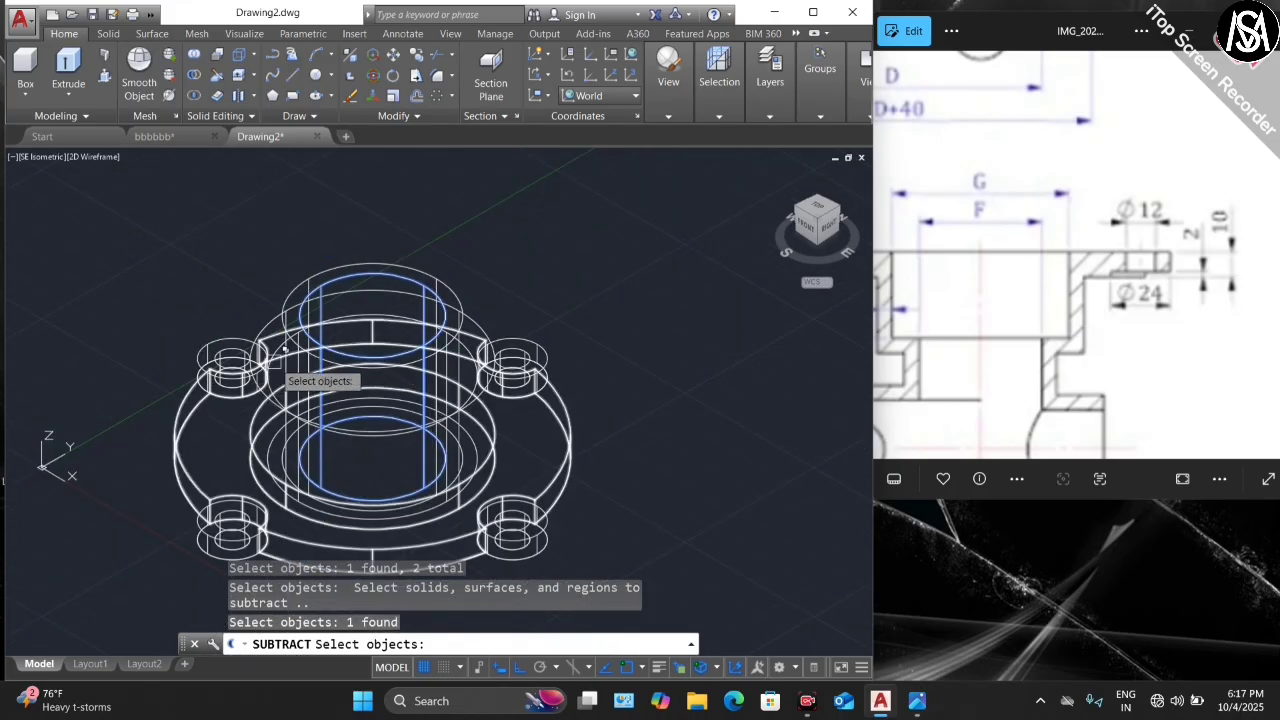
pyautogui.scroll(3, 323, 356)
pyautogui.click(244, 333)
pyautogui.scroll(-3, 251, 390)
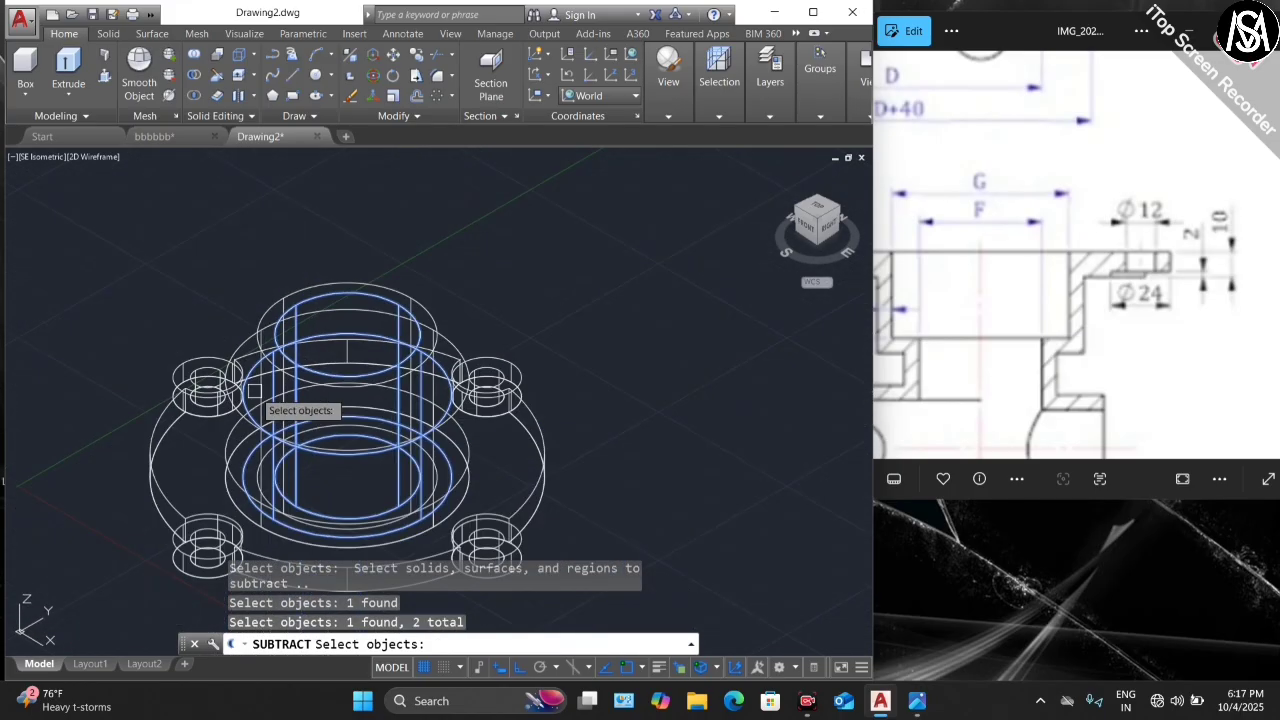
pyautogui.press('Escape')
pyautogui.press('Escape')
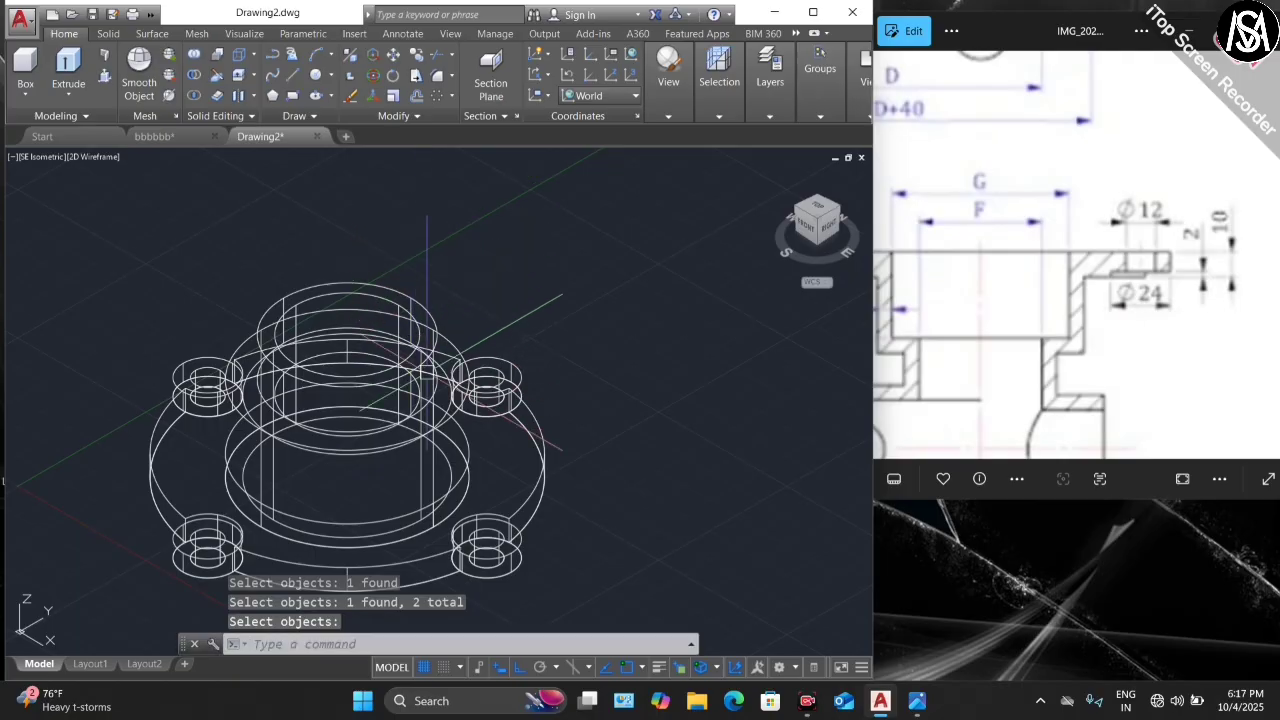
pyautogui.scroll(-1, 655, 405)
pyautogui.scroll(1, 745, 388)
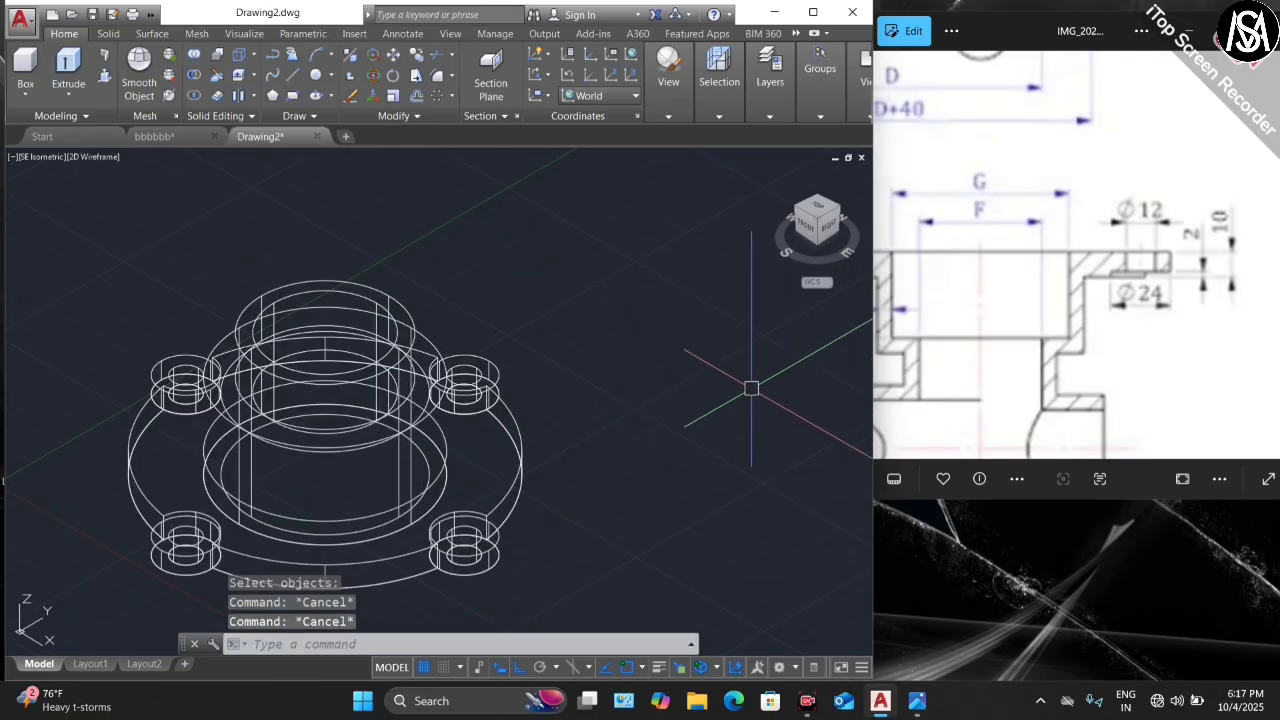
pyautogui.click(651, 395)
pyautogui.press('Escape')
pyautogui.press('Escape')
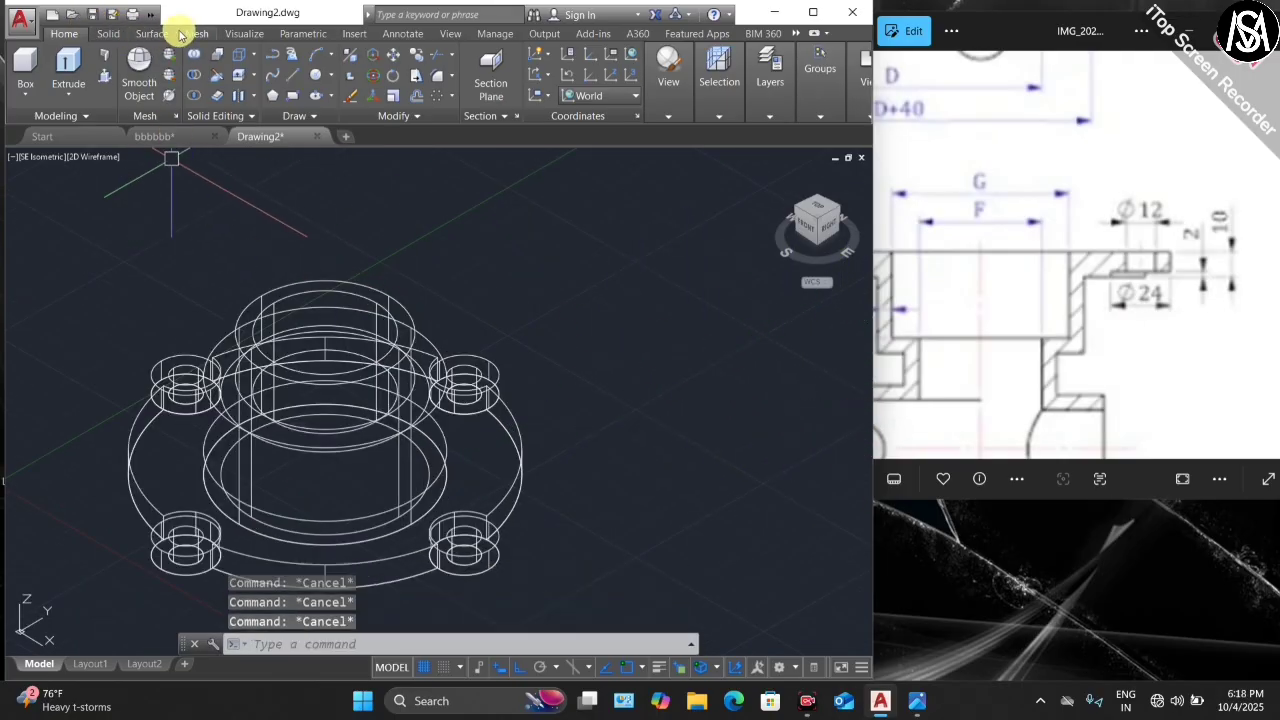
# - Turn on the navigation bar in the drawing area
pyautogui.click(452, 33)
pyautogui.click(100, 85)
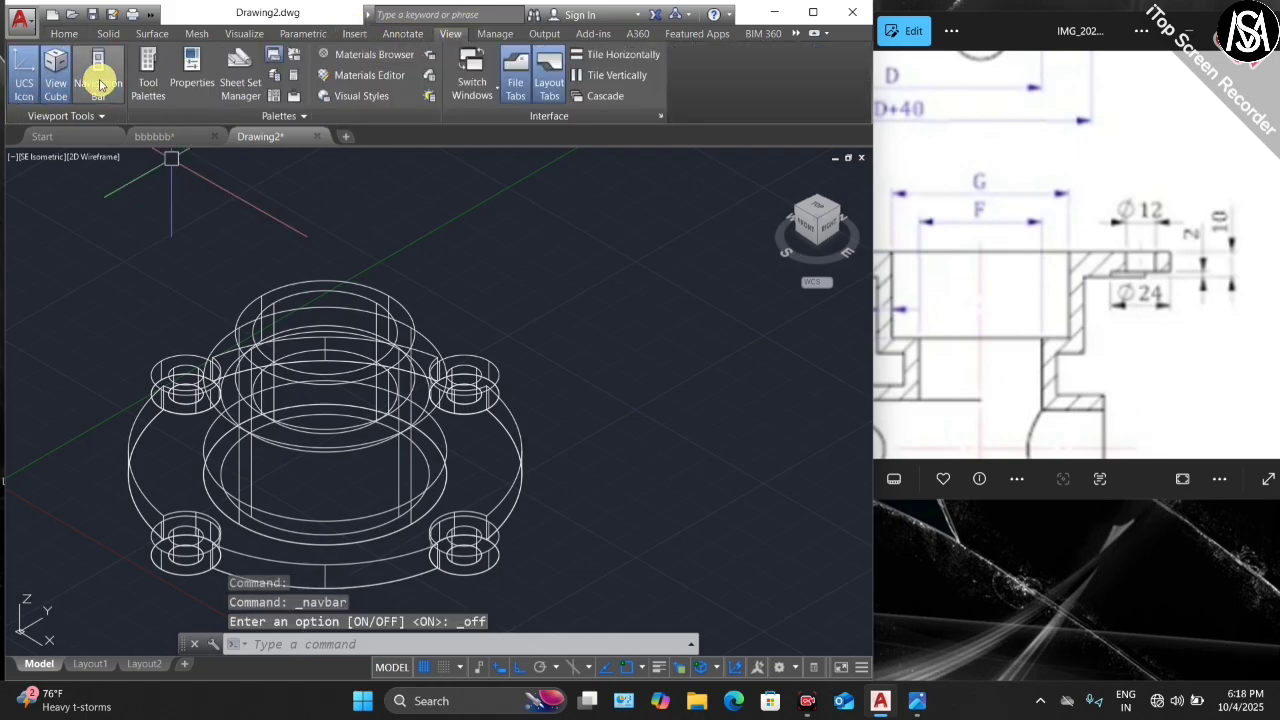
pyautogui.click(66, 33)
# - Return the viewport to the Shades of Gray visual style to check the hollowed neck
pyautogui.scroll(-3, 380, 360)
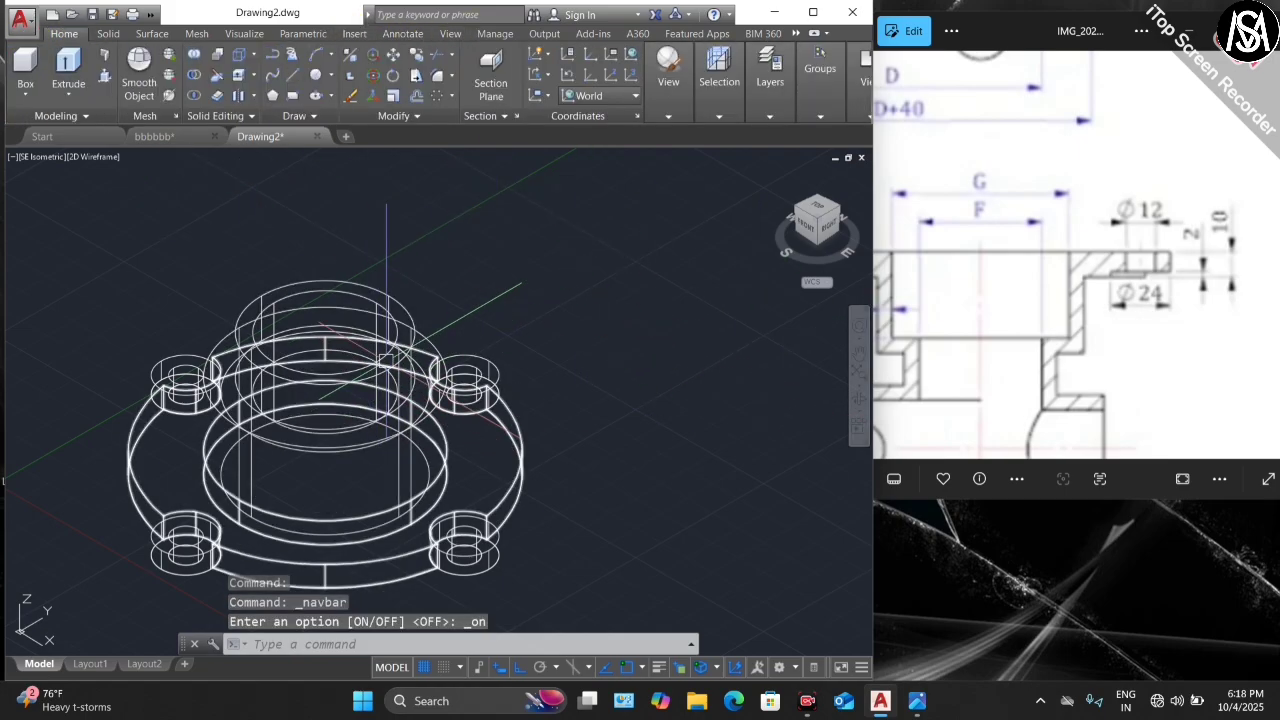
pyautogui.click(93, 158)
pyautogui.click(170, 295)
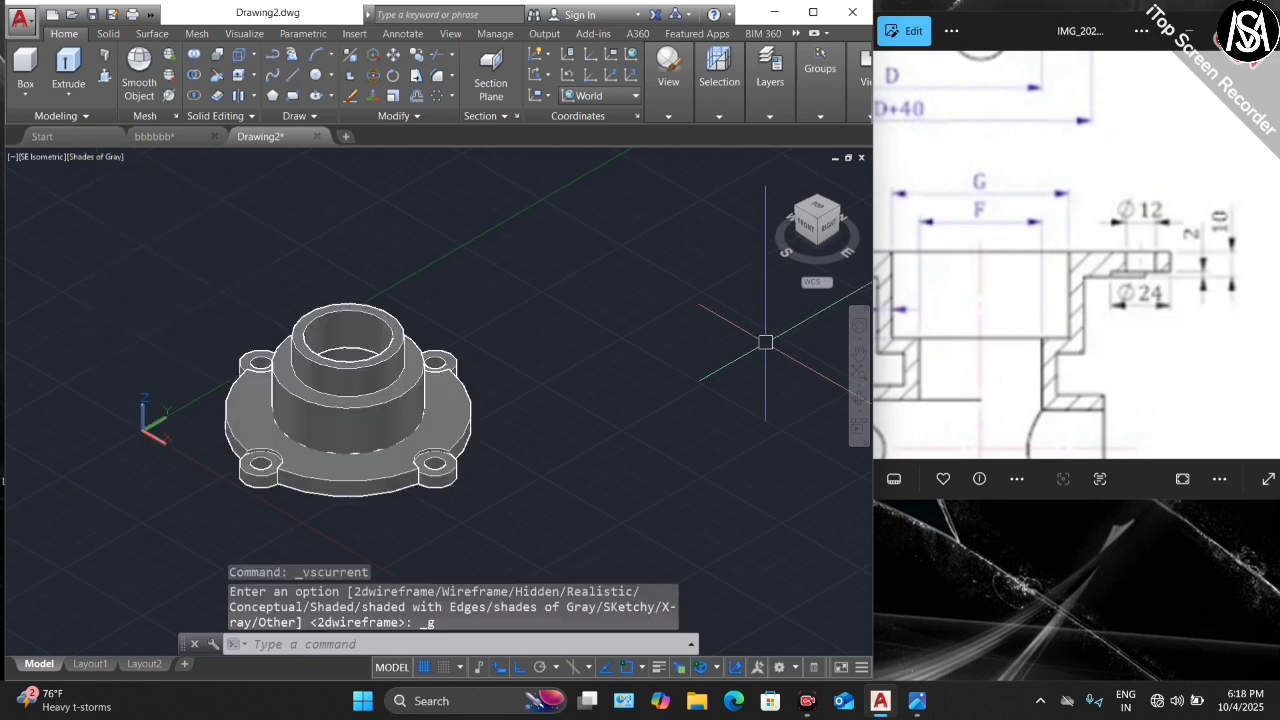
pyautogui.scroll(5, 344, 436)
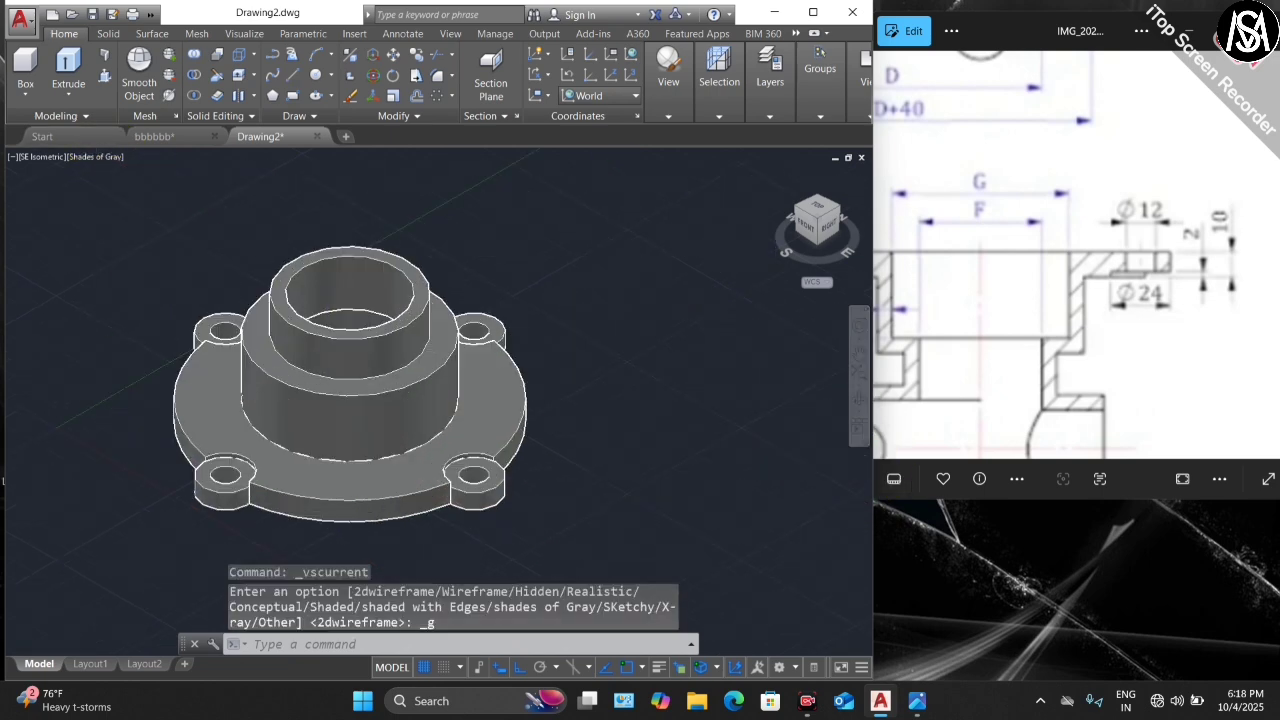
# - Orbit the shaded flange to a custom view and examine the full reference drawing with its sections and 3D views
pyautogui.scroll(-5, 600, 400)
pyautogui.click(857, 395)
pyautogui.moveTo(700, 420); pyautogui.dragTo(443, 441)
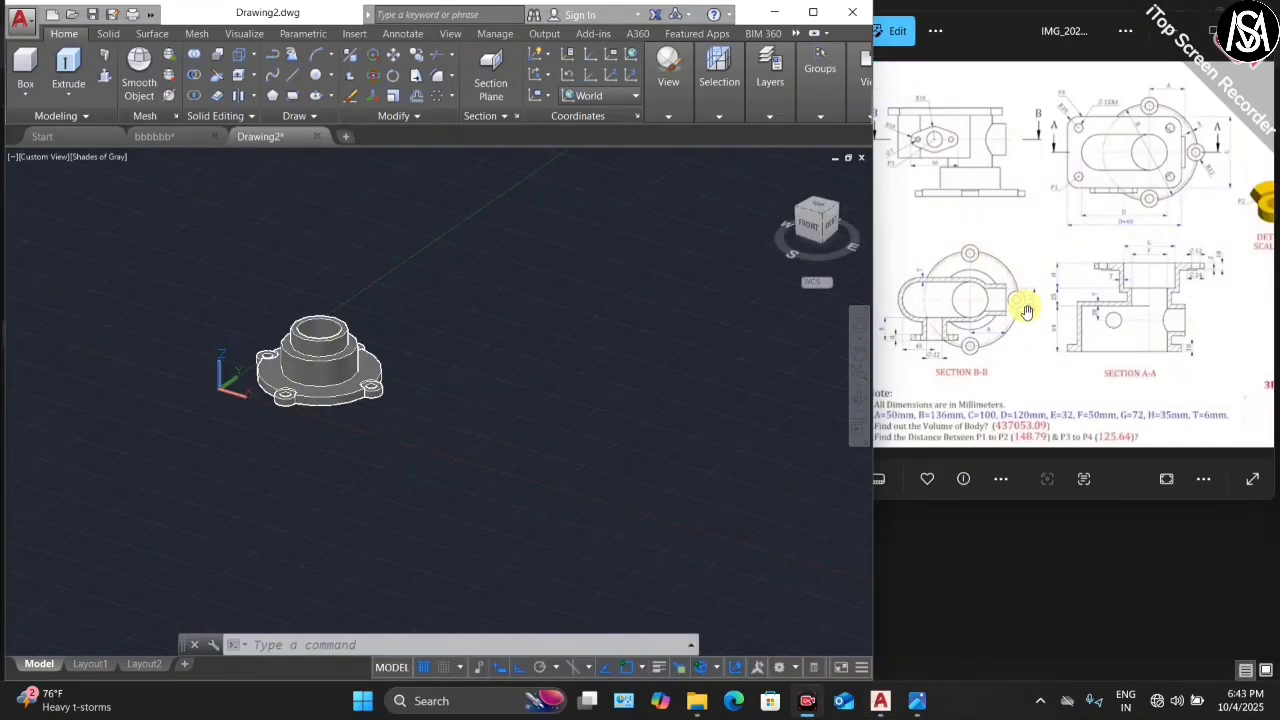
pyautogui.scroll(-4, 1100, 280)
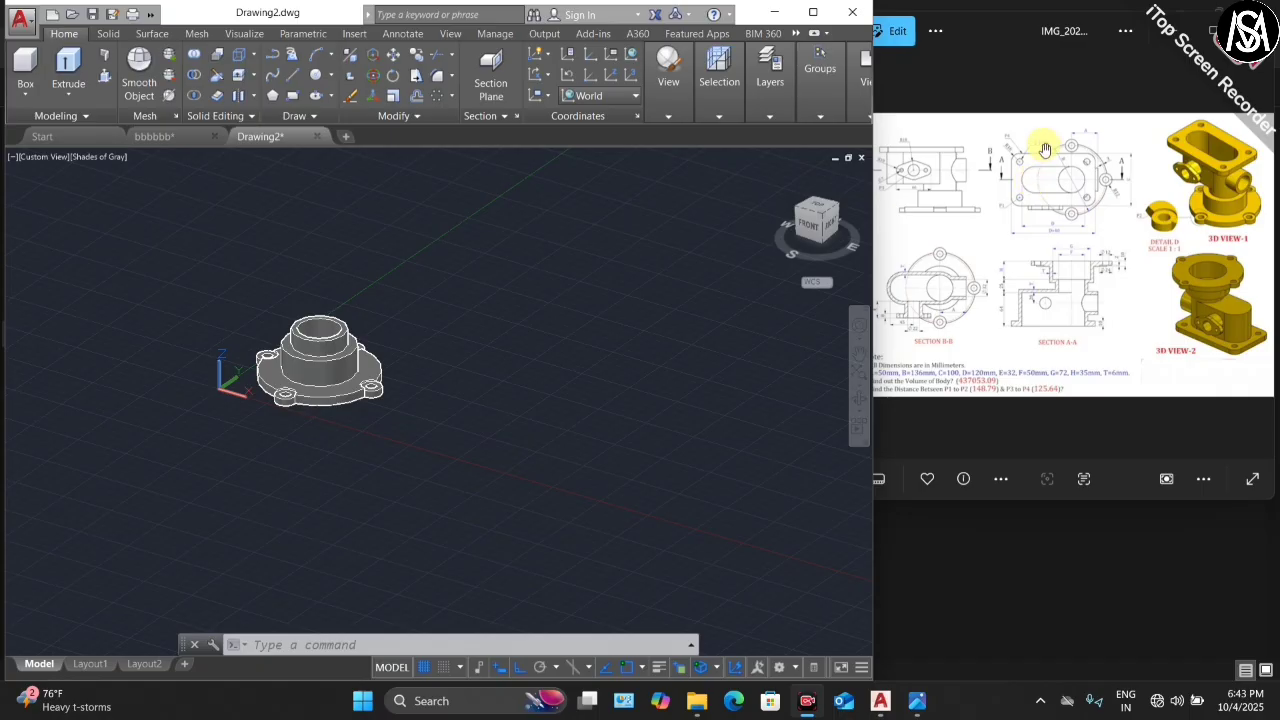
# - Check the reference dimensions and draw a 120 by 50 mm rectangle in the empty space beside the flange
pyautogui.scroll(3, 1045, 150)
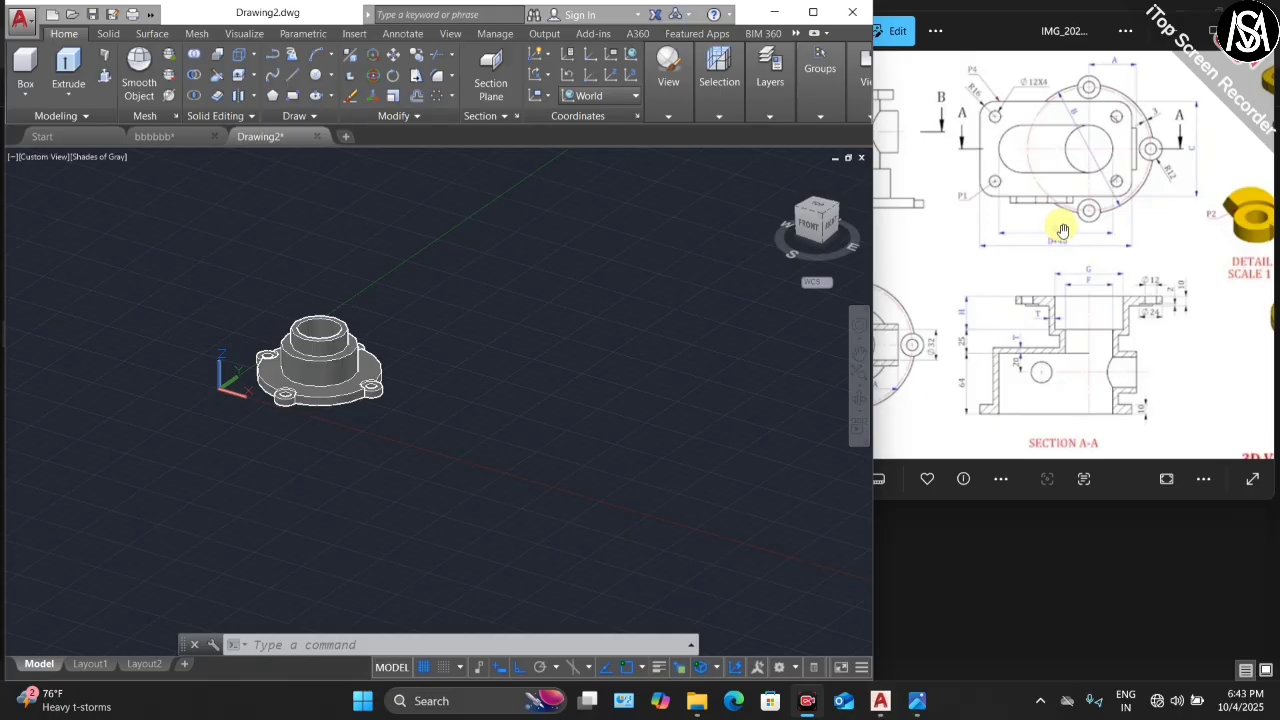
pyautogui.scroll(-3, 1062, 260)
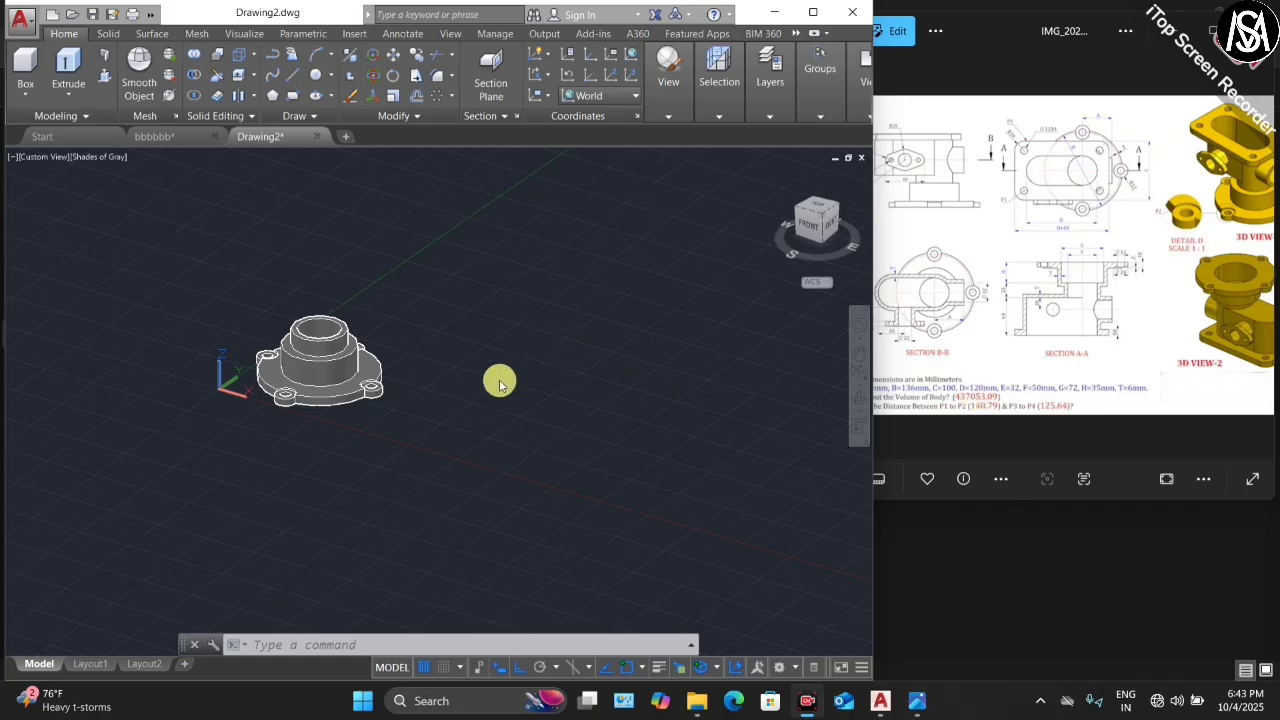
pyautogui.scroll(2, 359, 372)
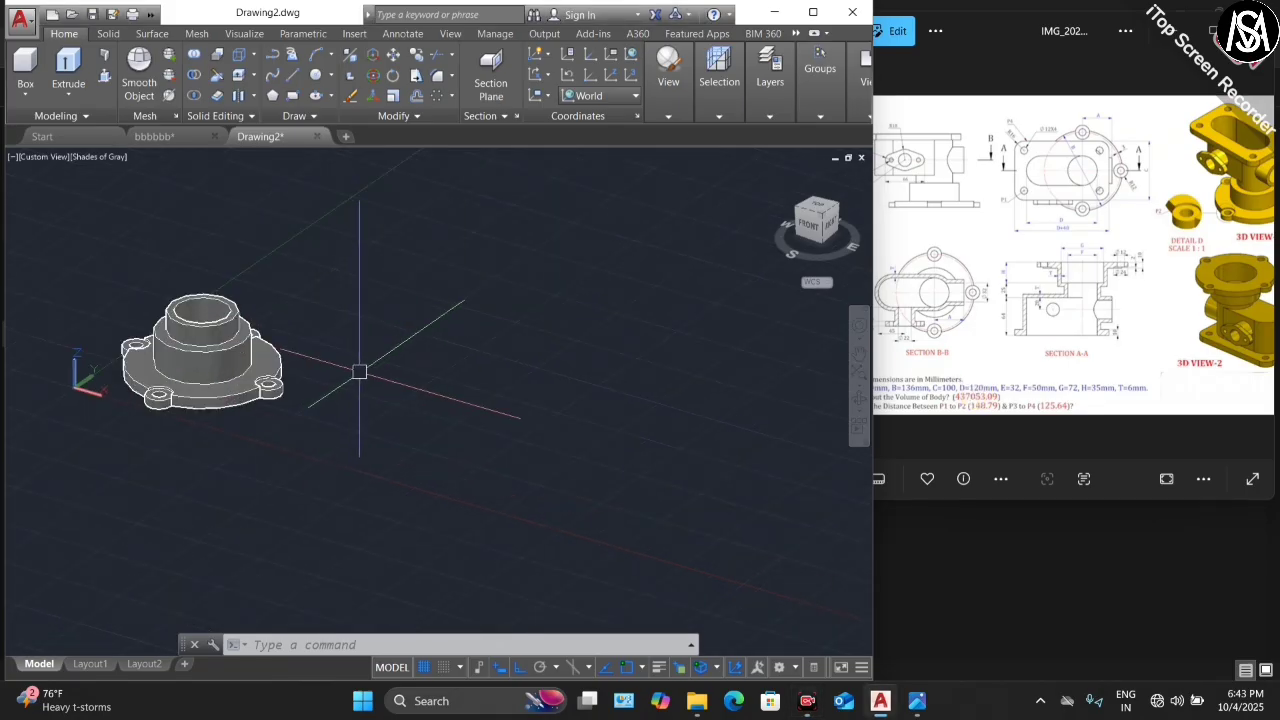
pyautogui.scroll(-2, 359, 372)
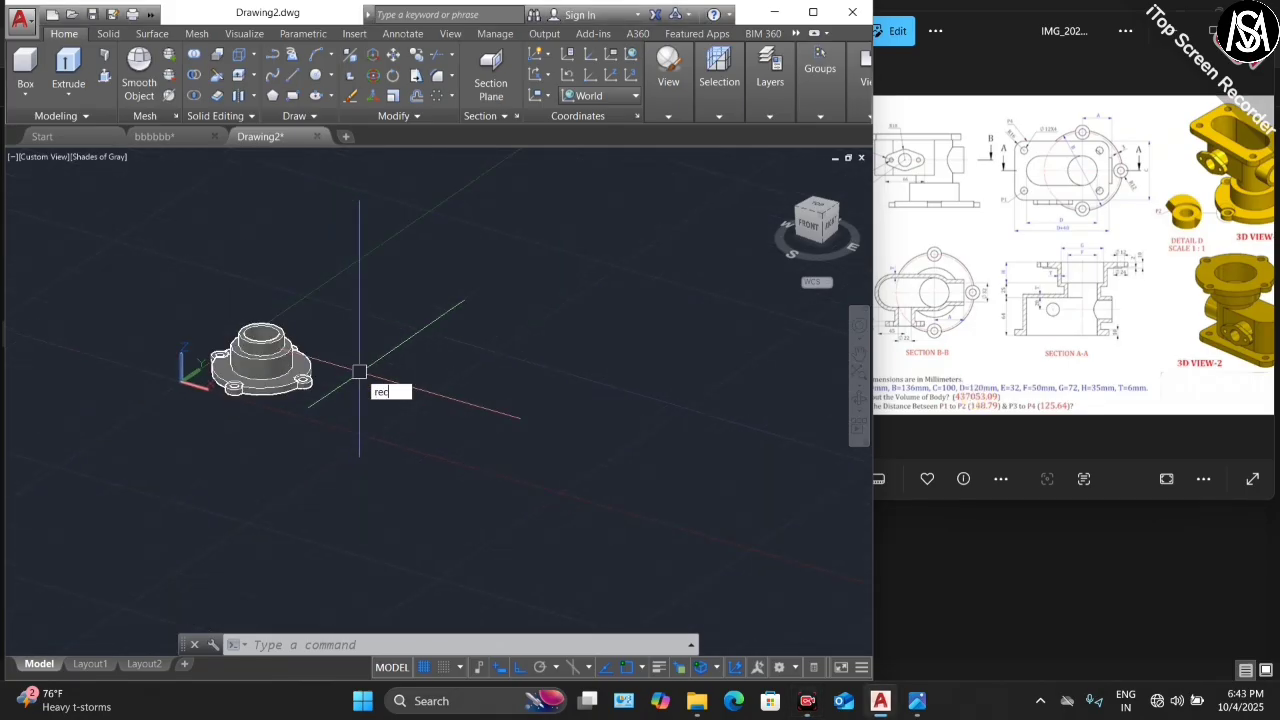
pyautogui.press('Return')
pyautogui.click(412, 431)
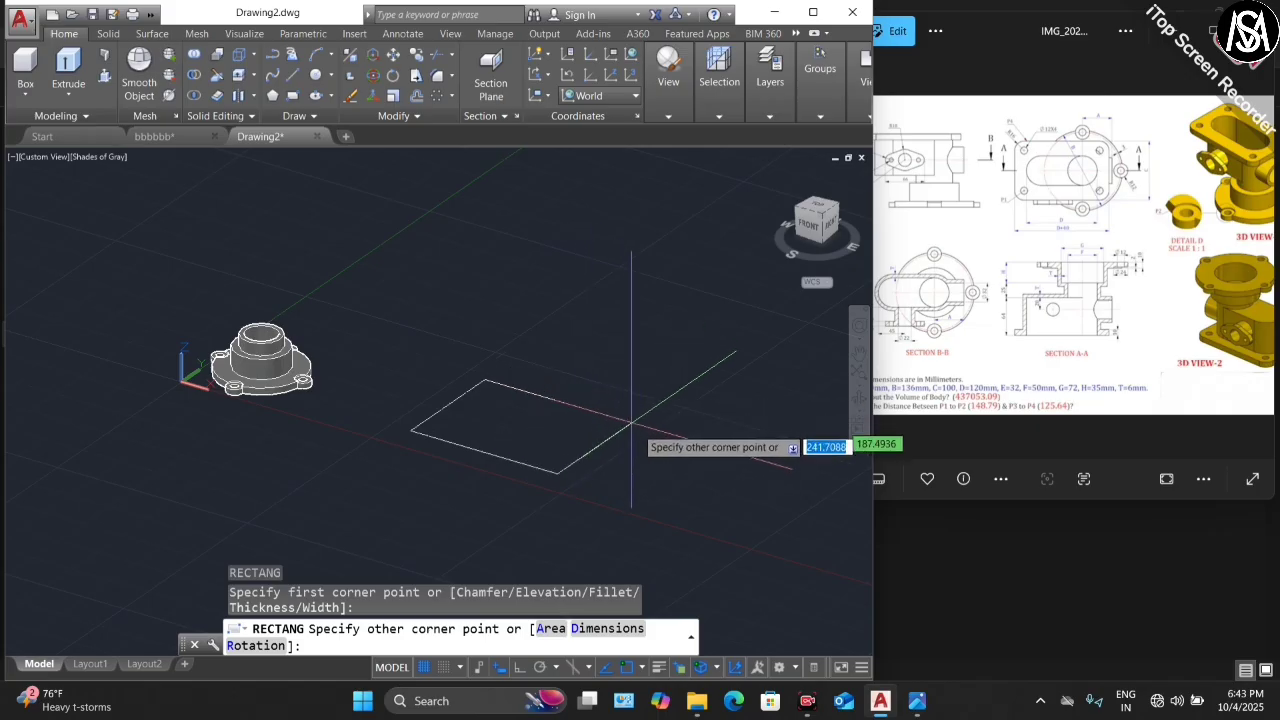
pyautogui.scroll(-2, 598, 415)
pyautogui.scroll(2, 636, 430)
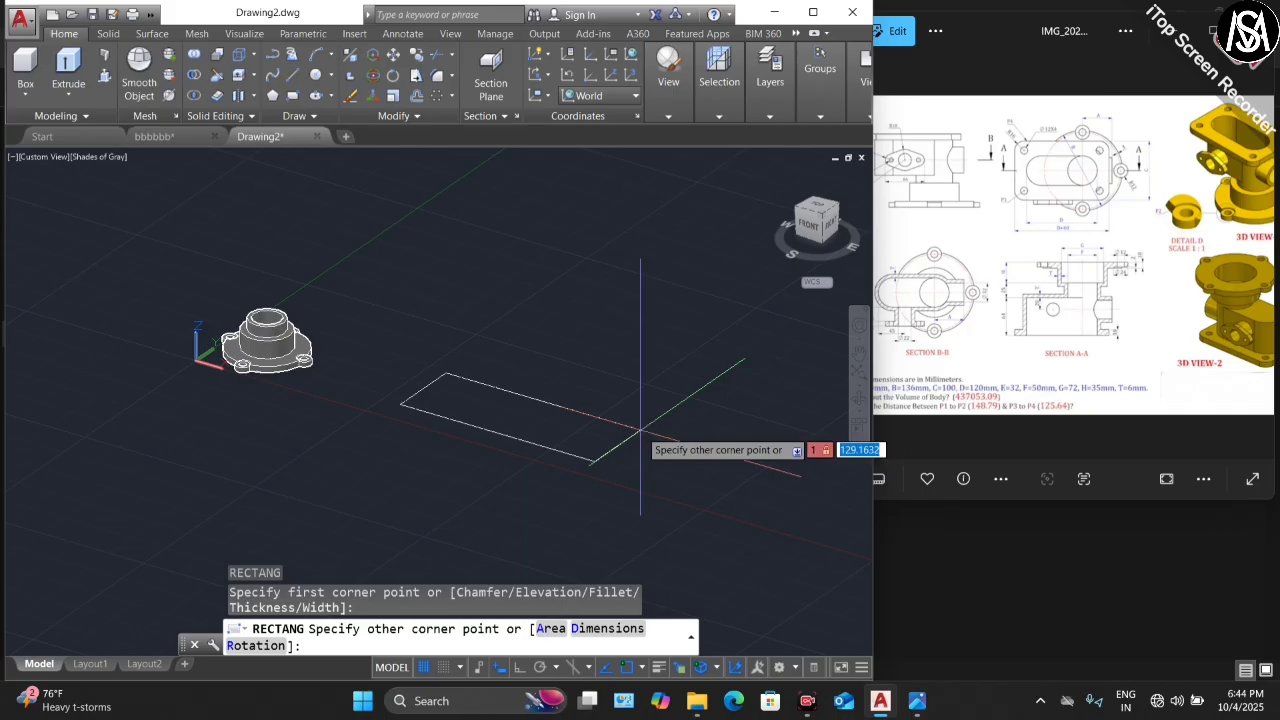
pyautogui.press('Return')
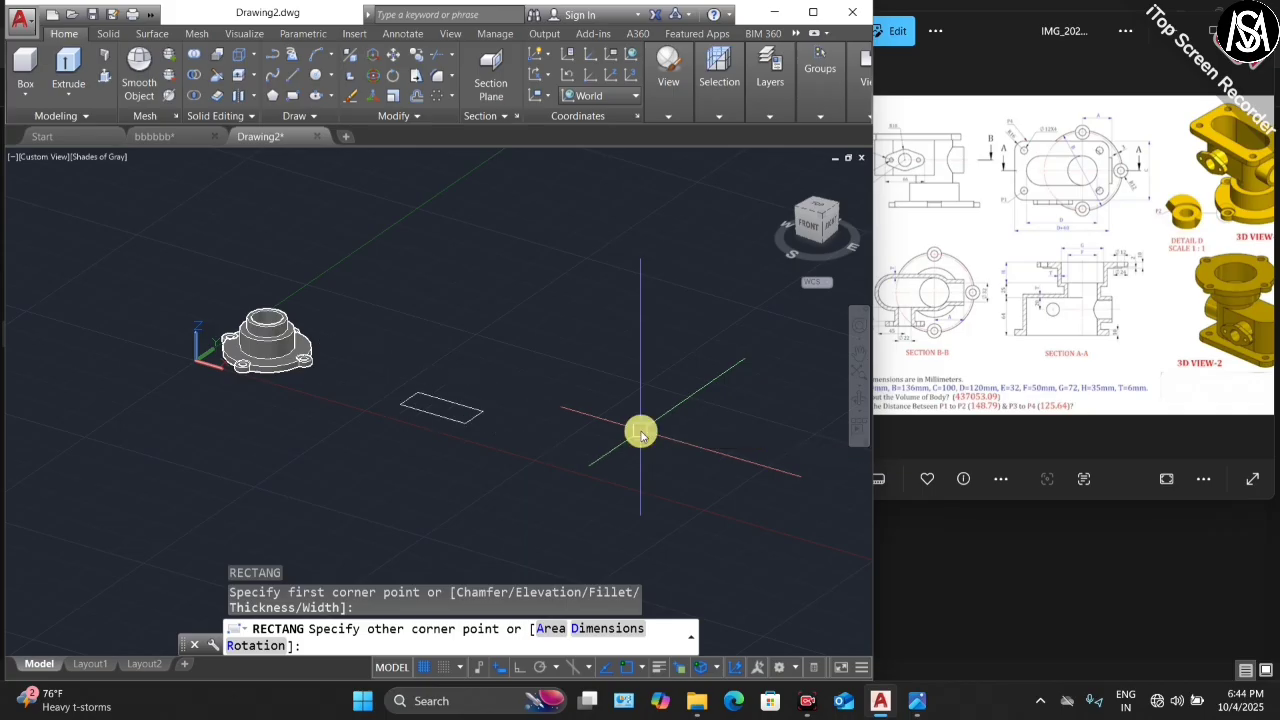
pyautogui.scroll(2, 450, 400)
pyautogui.scroll(3, 443, 414)
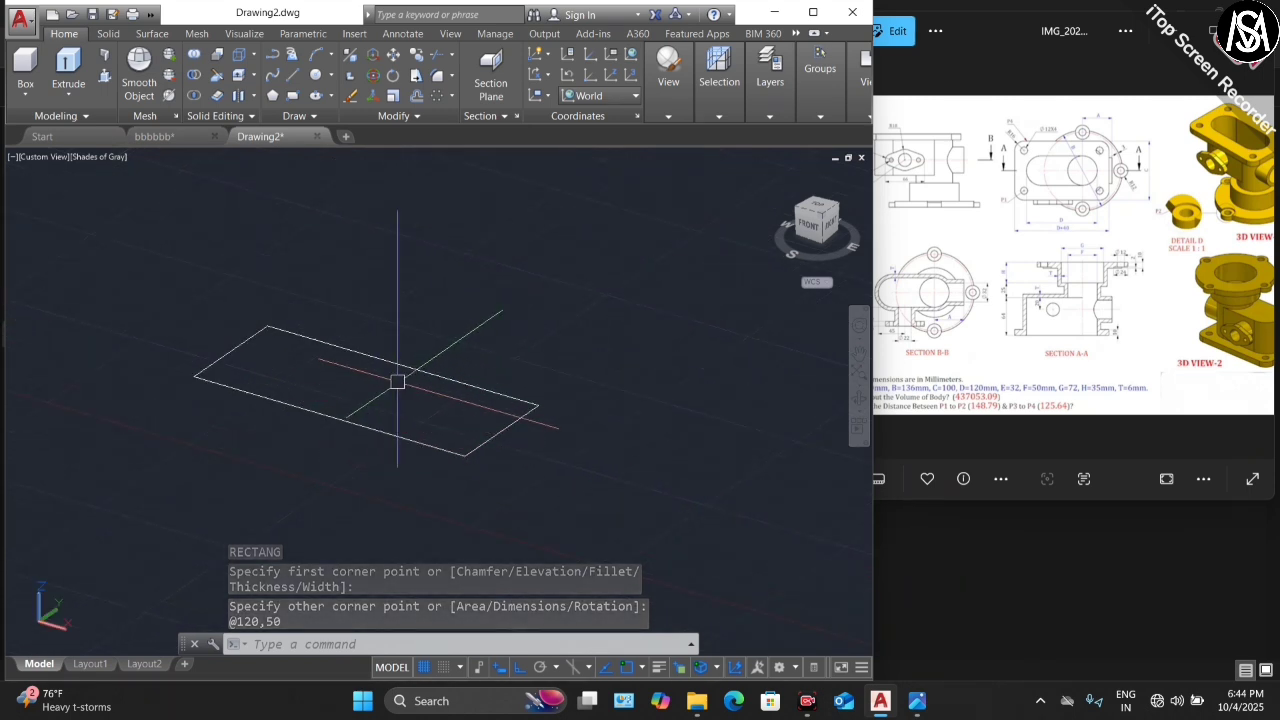
# - Fillet all corners of the rectangle polyline with a 25 mm radius to form a slot outline
pyautogui.write('f')
pyautogui.press('Return')
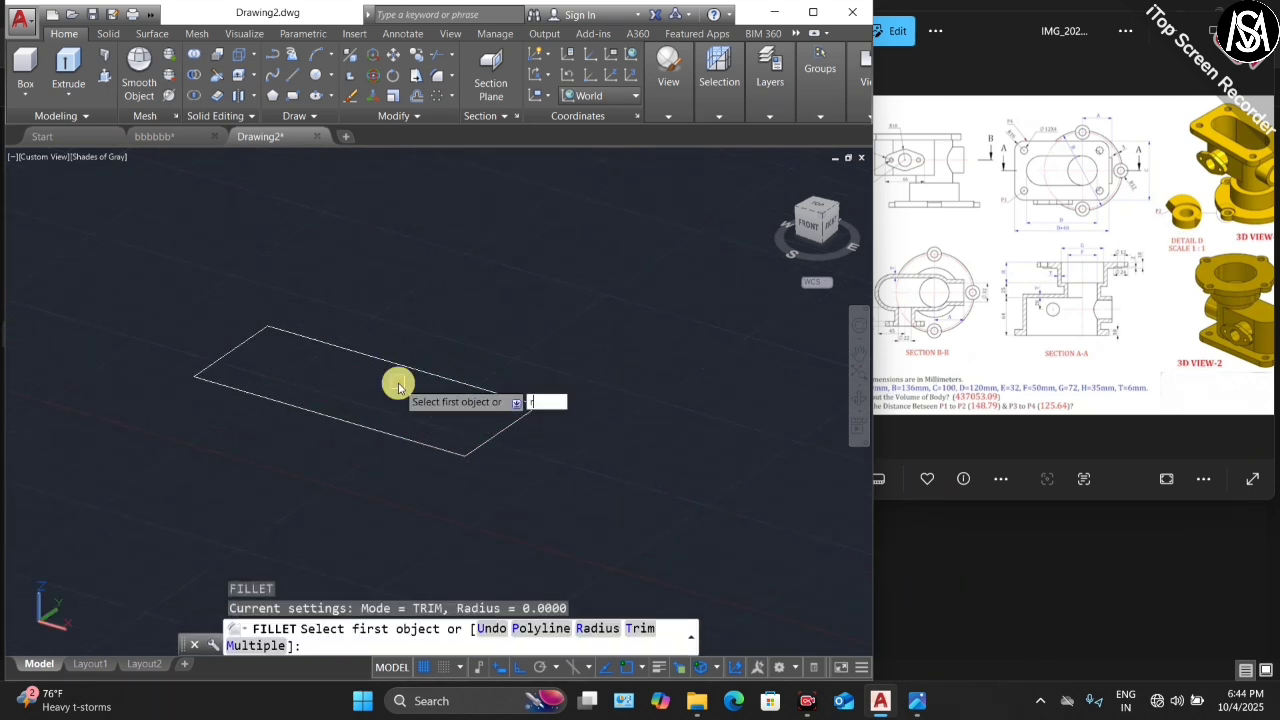
pyautogui.write('r')
pyautogui.press('Return')
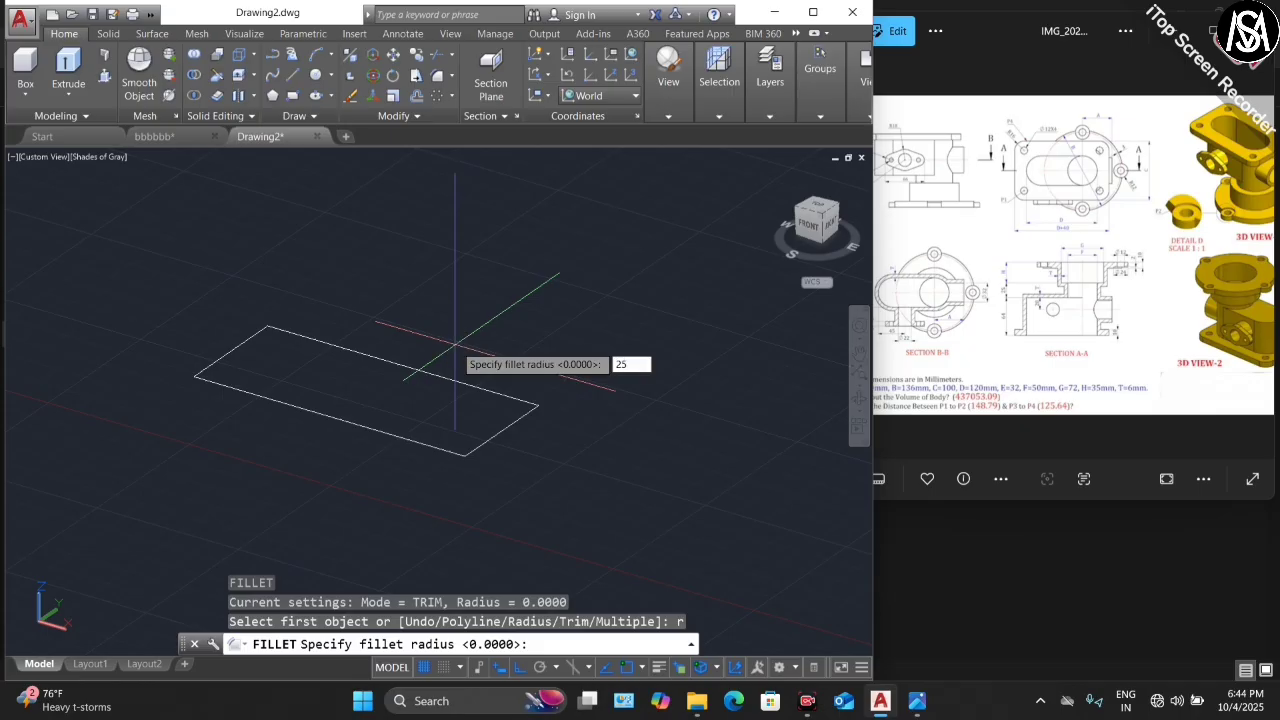
pyautogui.press('Return')
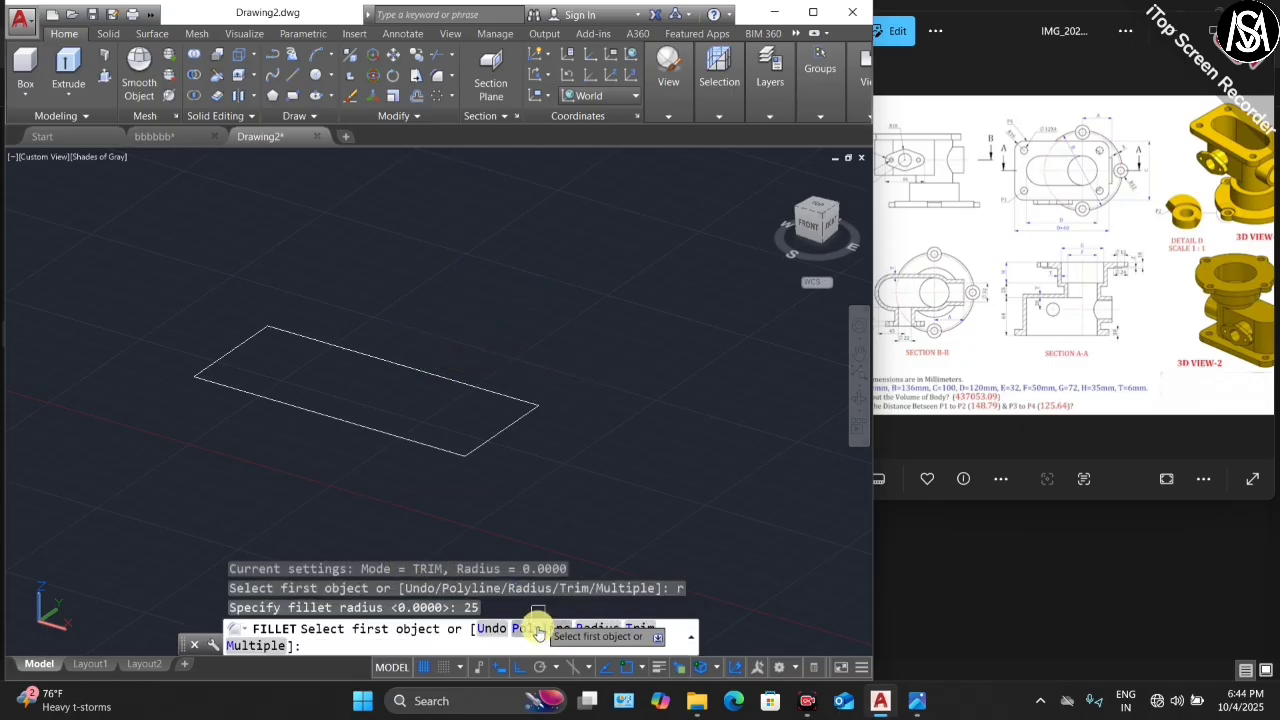
pyautogui.click(536, 627)
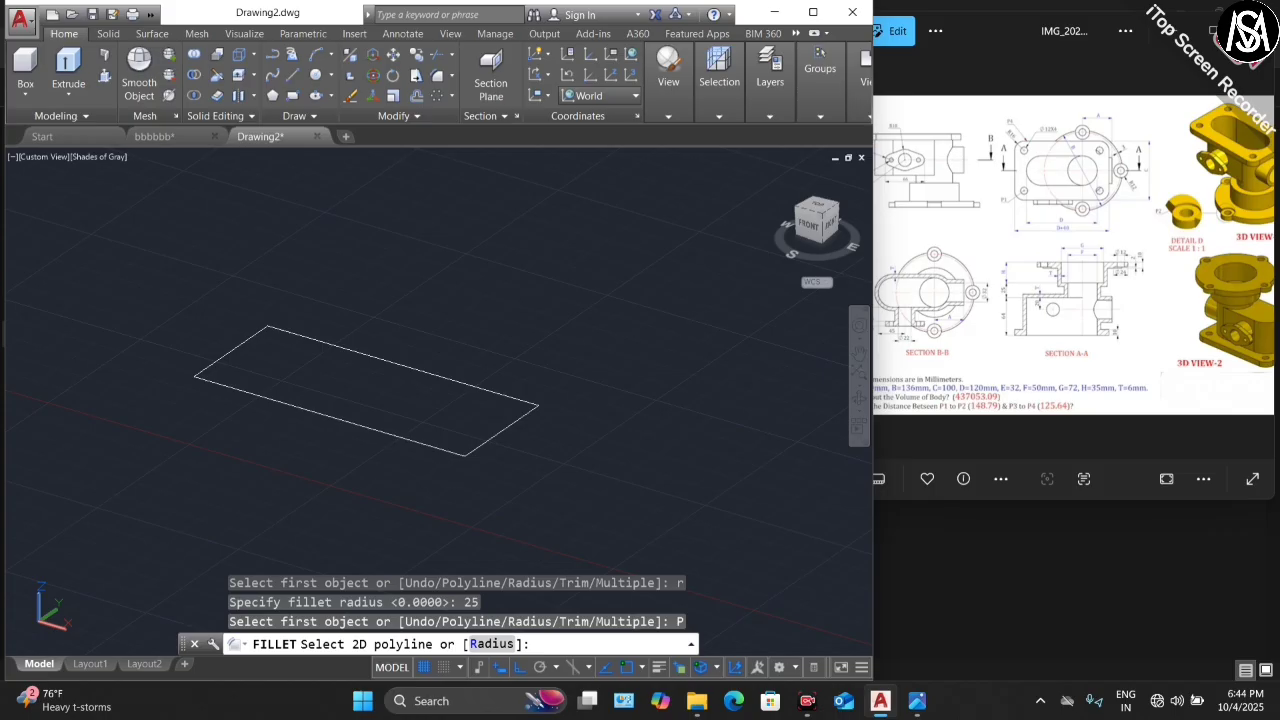
pyautogui.click(483, 396)
pyautogui.scroll(-3, 483, 396)
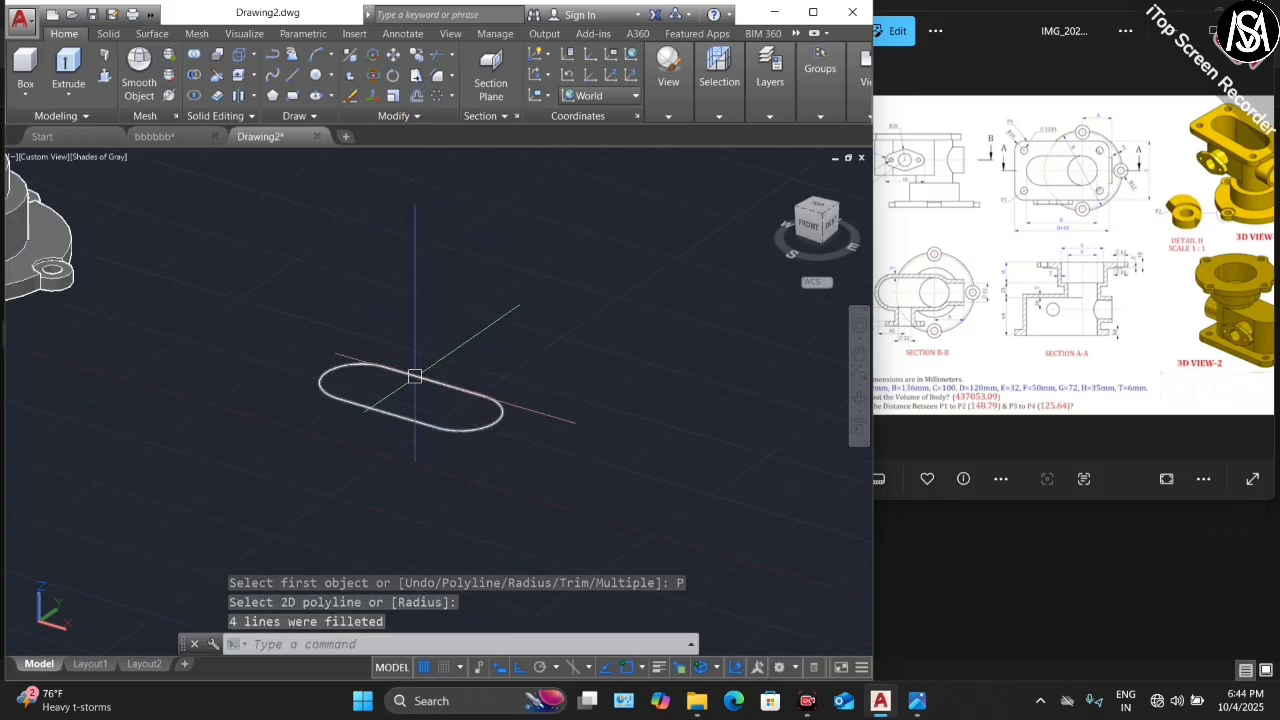
# - Offset the slot outline outward by 6 mm
pyautogui.write('o')
pyautogui.press('Return')
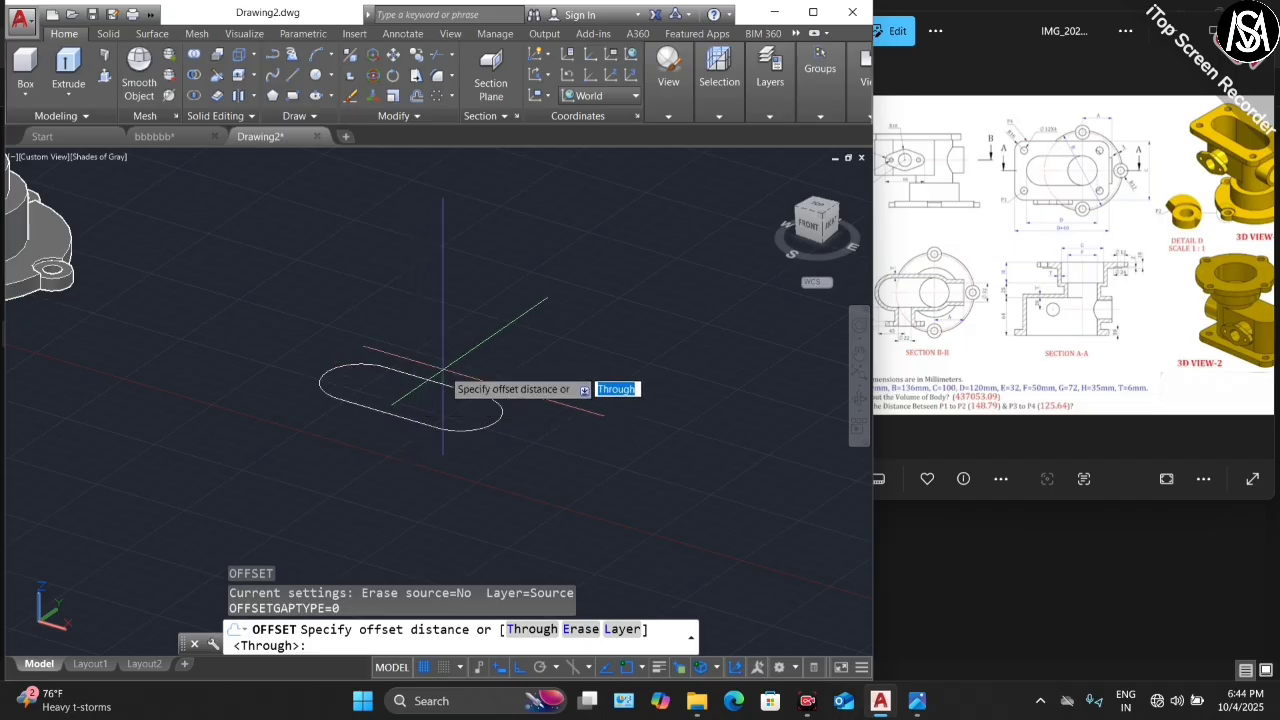
pyautogui.write('6')
pyautogui.press('Return')
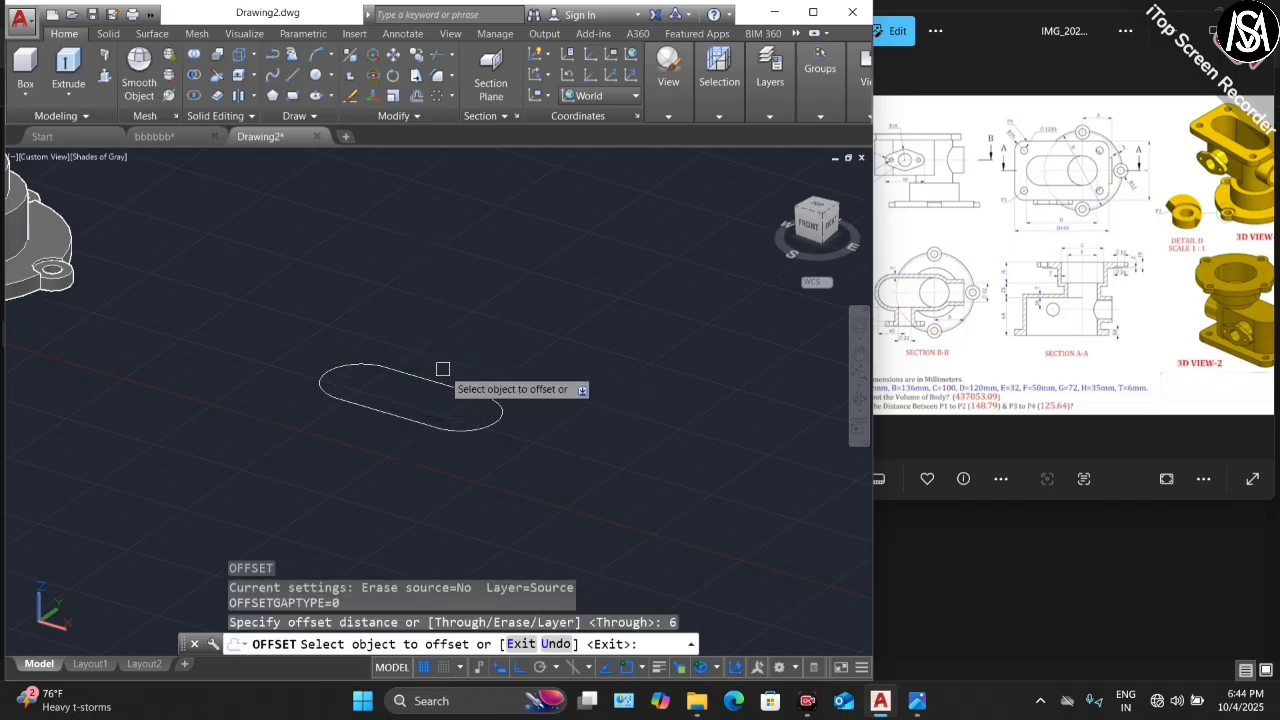
pyautogui.click(434, 363)
pyautogui.click(485, 319)
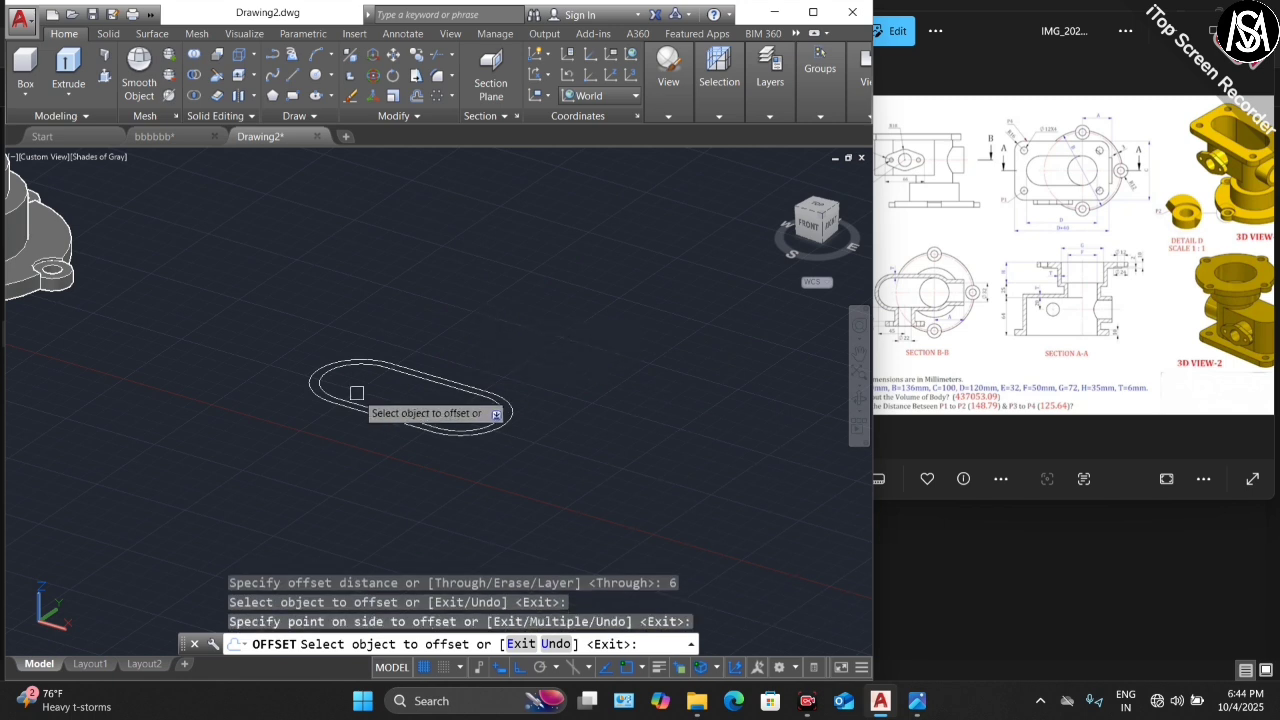
pyautogui.scroll(-3, 394, 398)
pyautogui.scroll(4, 408, 391)
pyautogui.press('Escape')
# - Copy both slot outlines along the X direction to an empty spot beside the originals
pyautogui.click(521, 352)
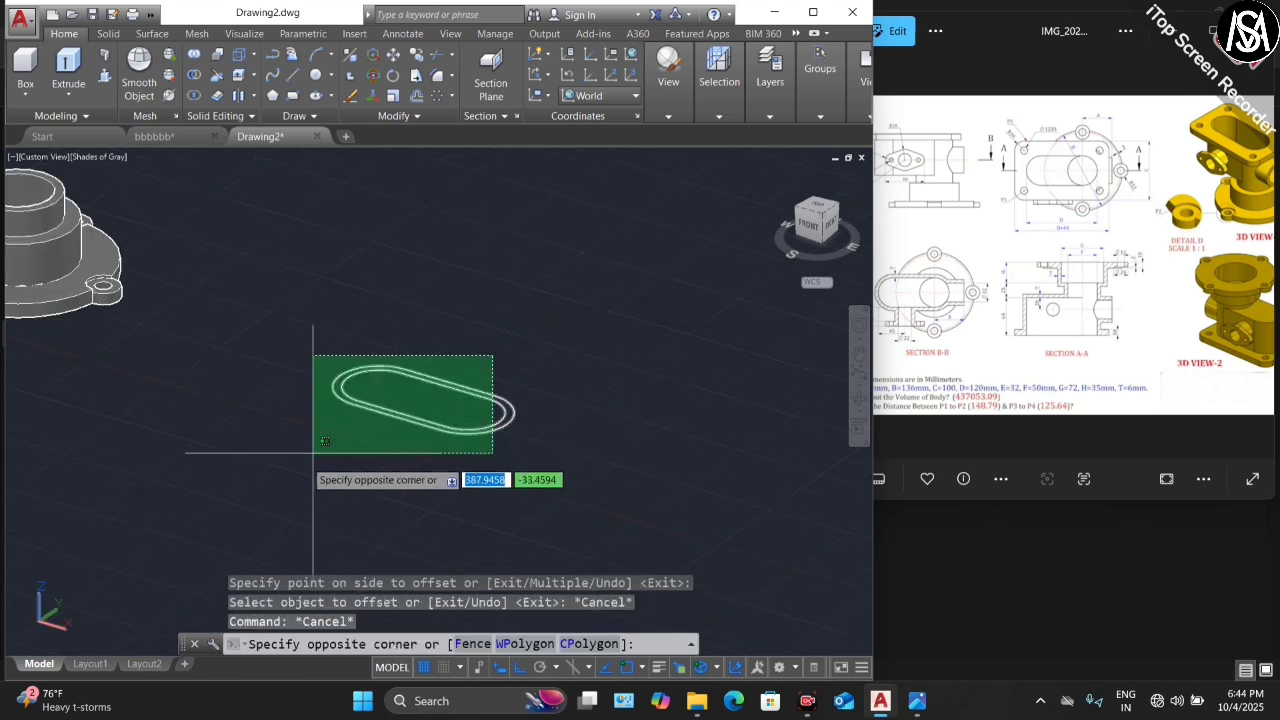
pyautogui.click(301, 464)
pyautogui.write('co')
pyautogui.press('Return')
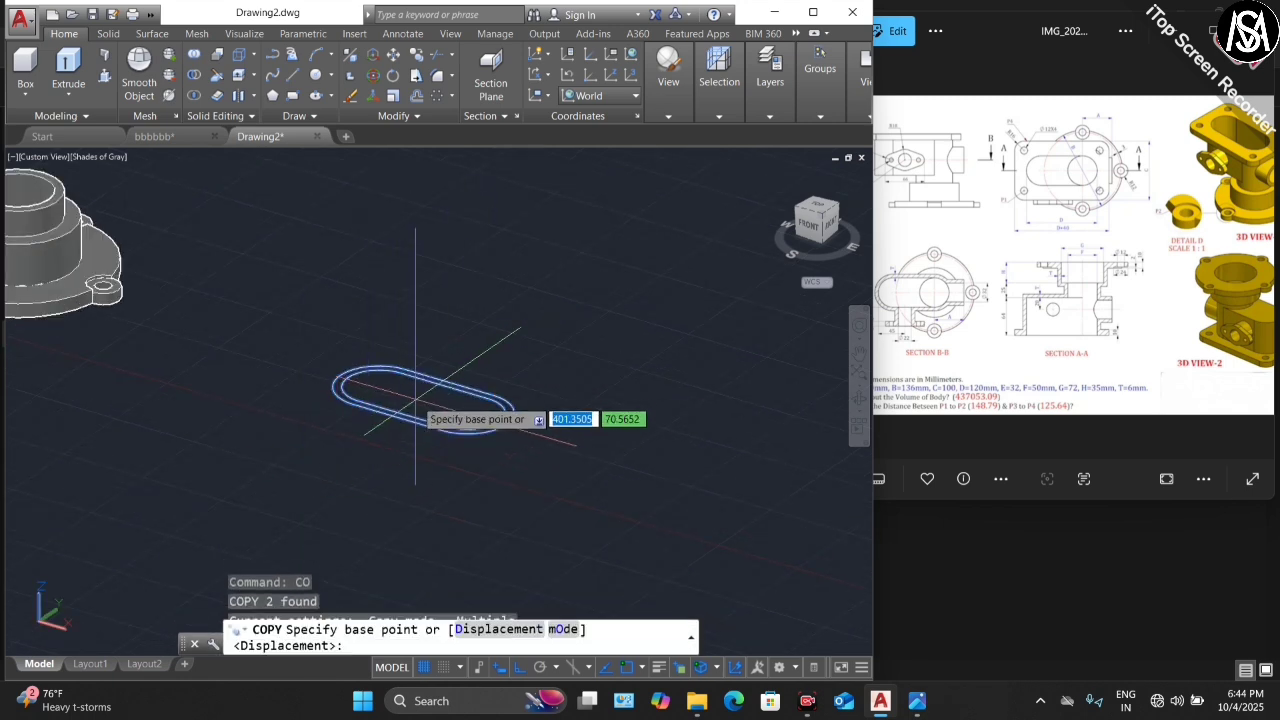
pyautogui.click(401, 394)
pyautogui.click(543, 447)
pyautogui.press('Escape')
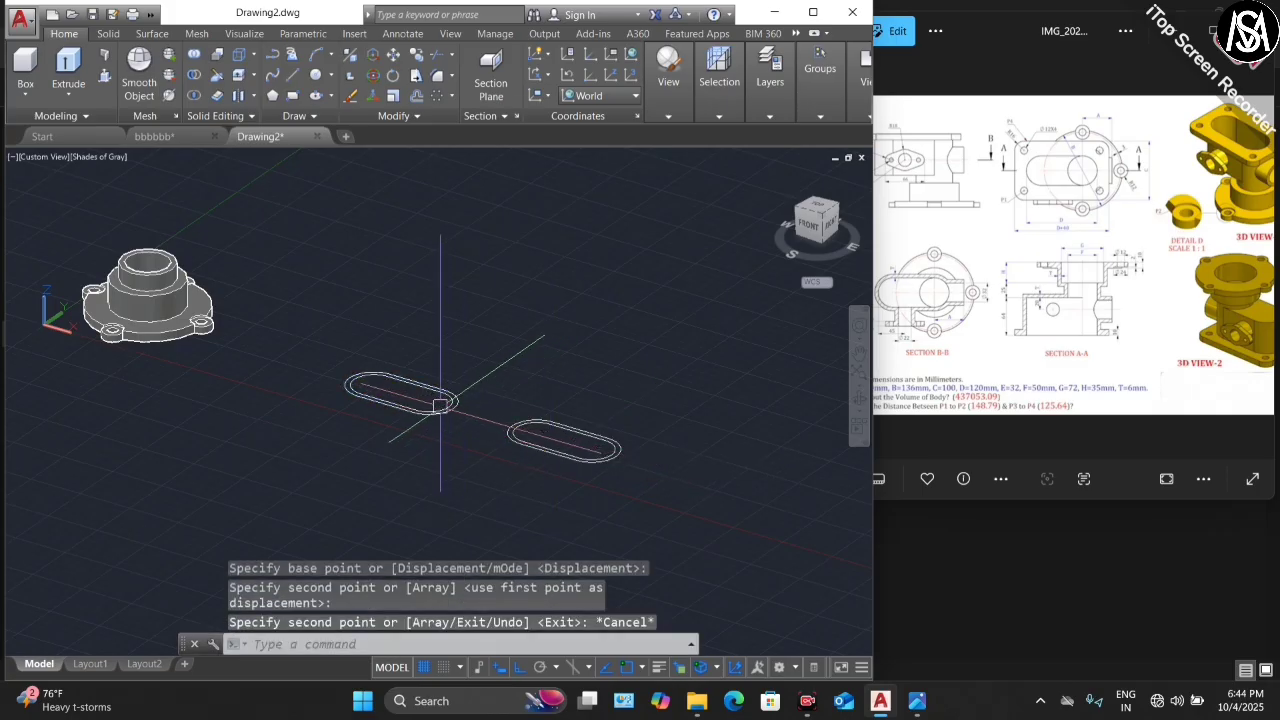
# - Move the outer outline of the original slot pair 6 mm straight down along Z
pyautogui.scroll(2, 370, 410)
pyautogui.scroll(4, 326, 346)
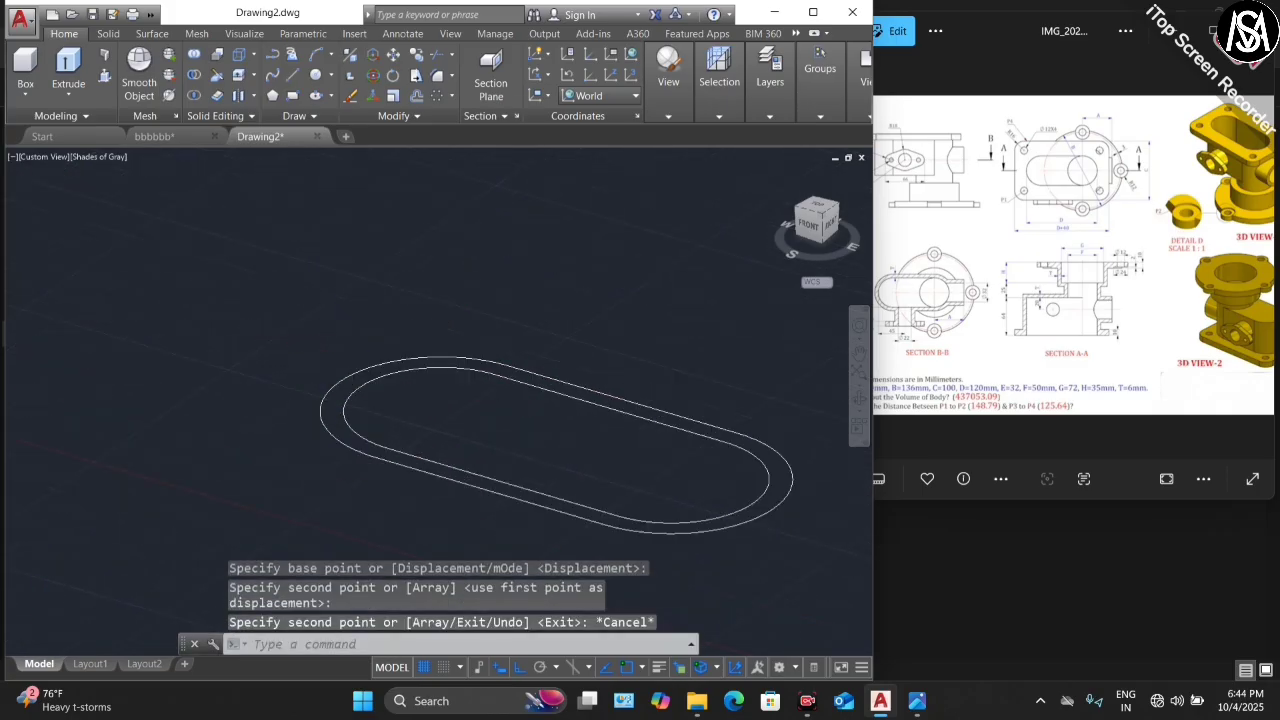
pyautogui.scroll(-2, 346, 346)
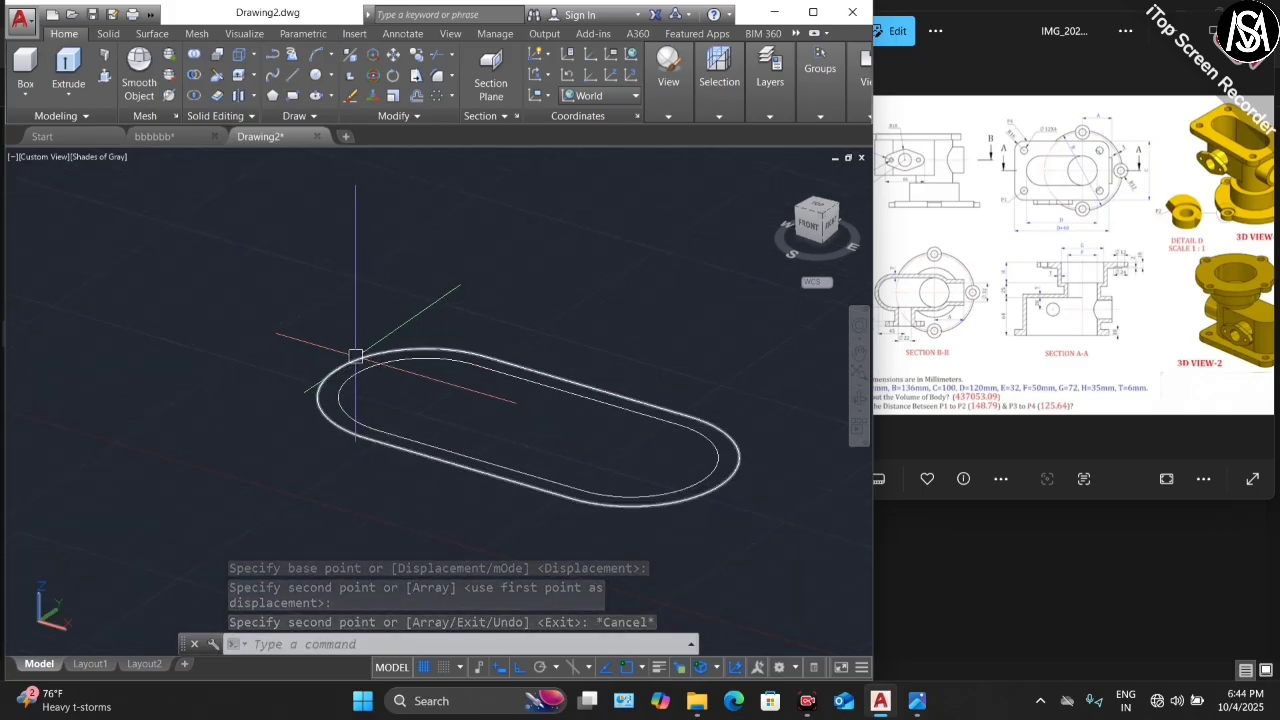
pyautogui.click(354, 352)
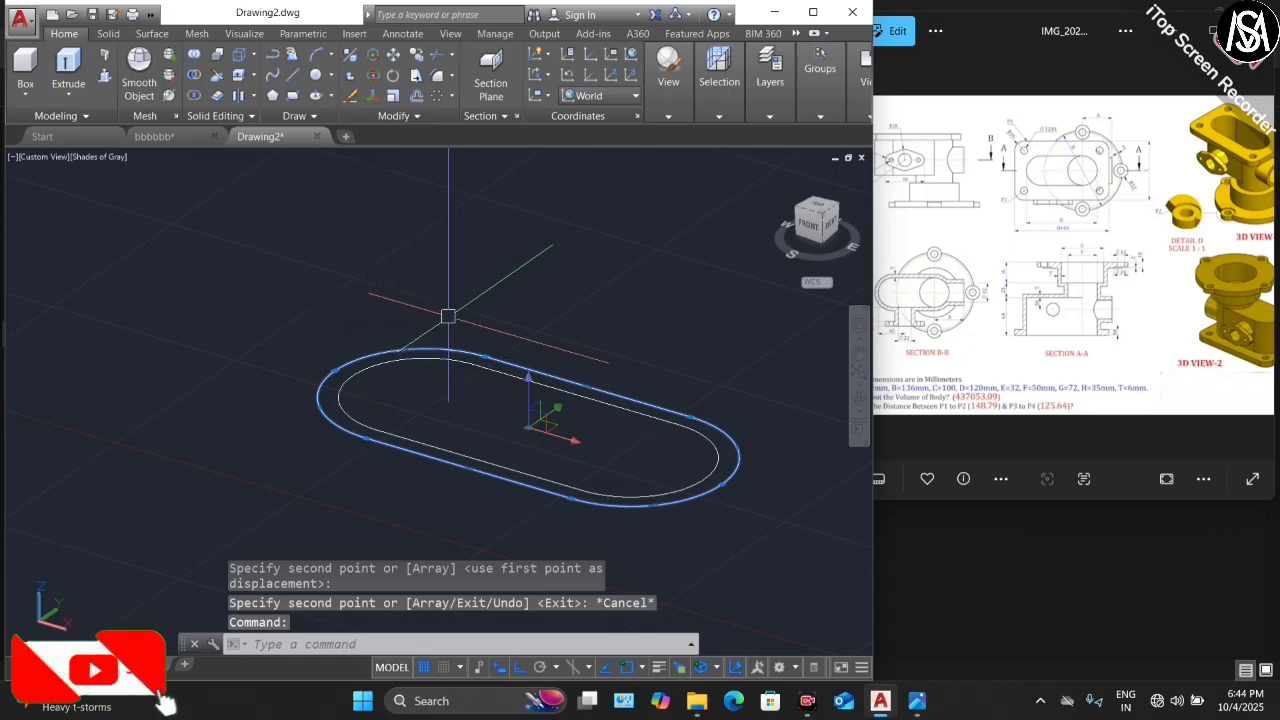
pyautogui.scroll(-2, 461, 281)
pyautogui.scroll(3, 534, 372)
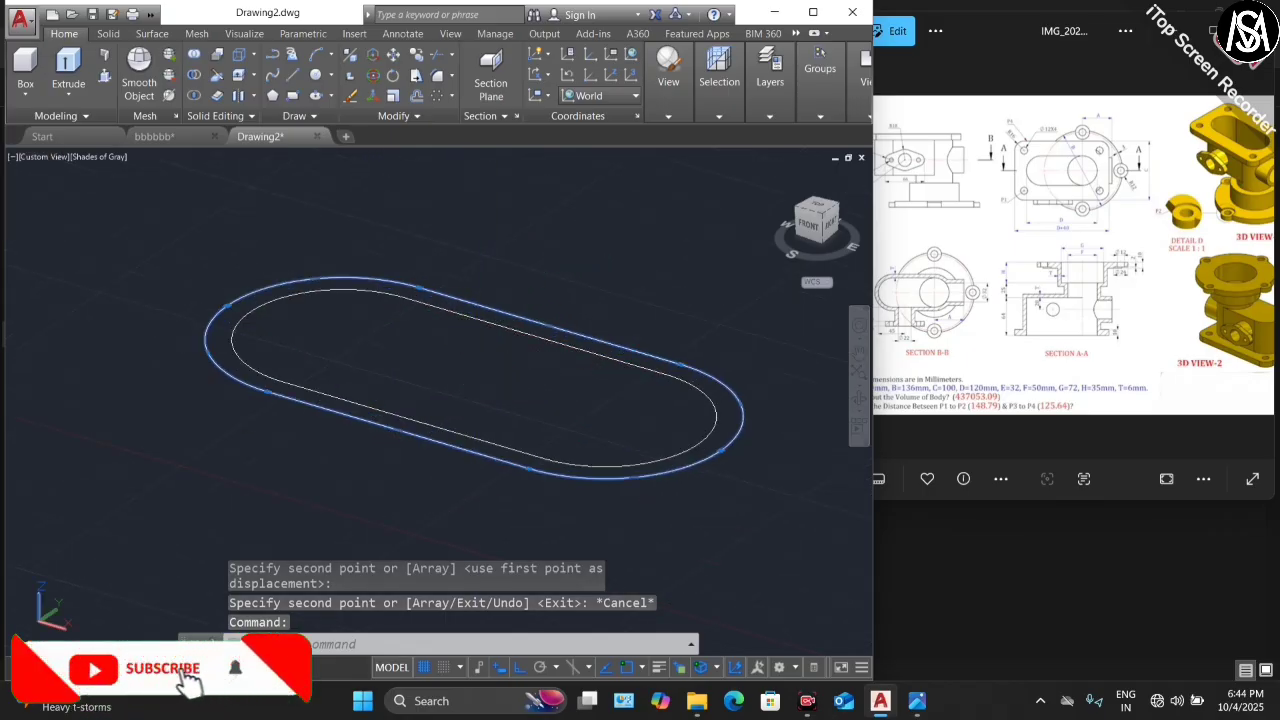
pyautogui.click(477, 372)
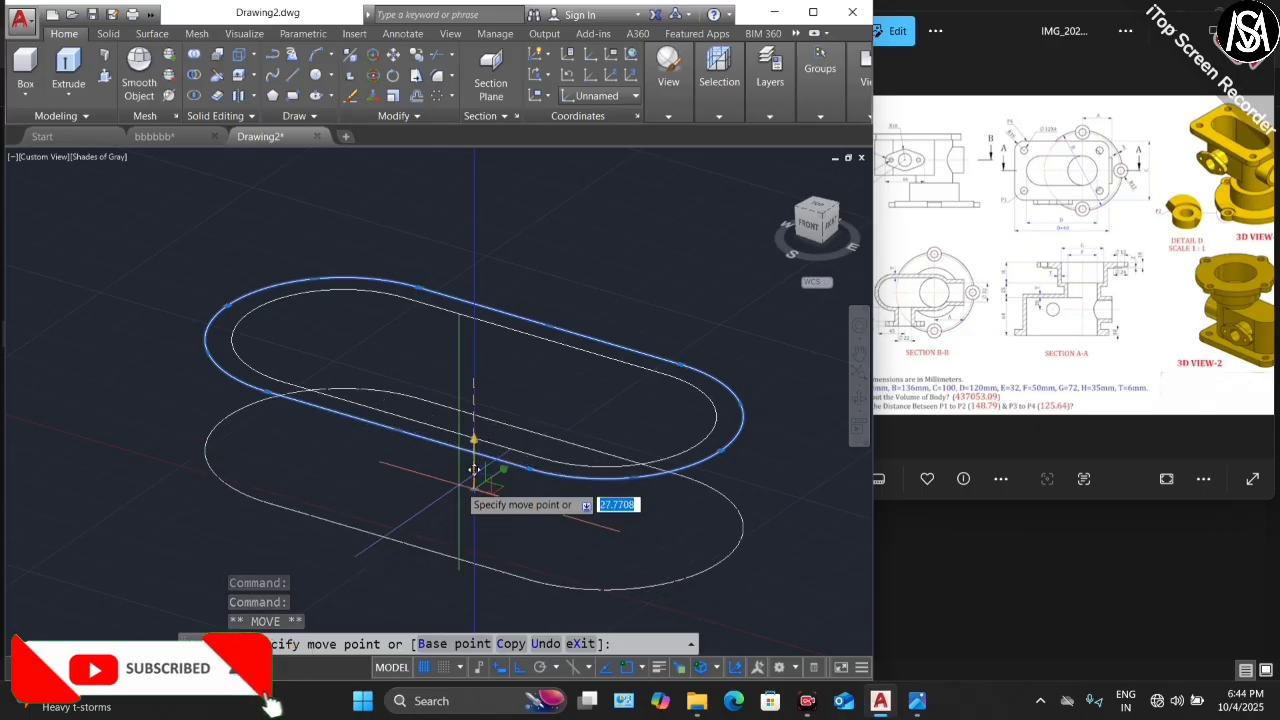
pyautogui.write('6')
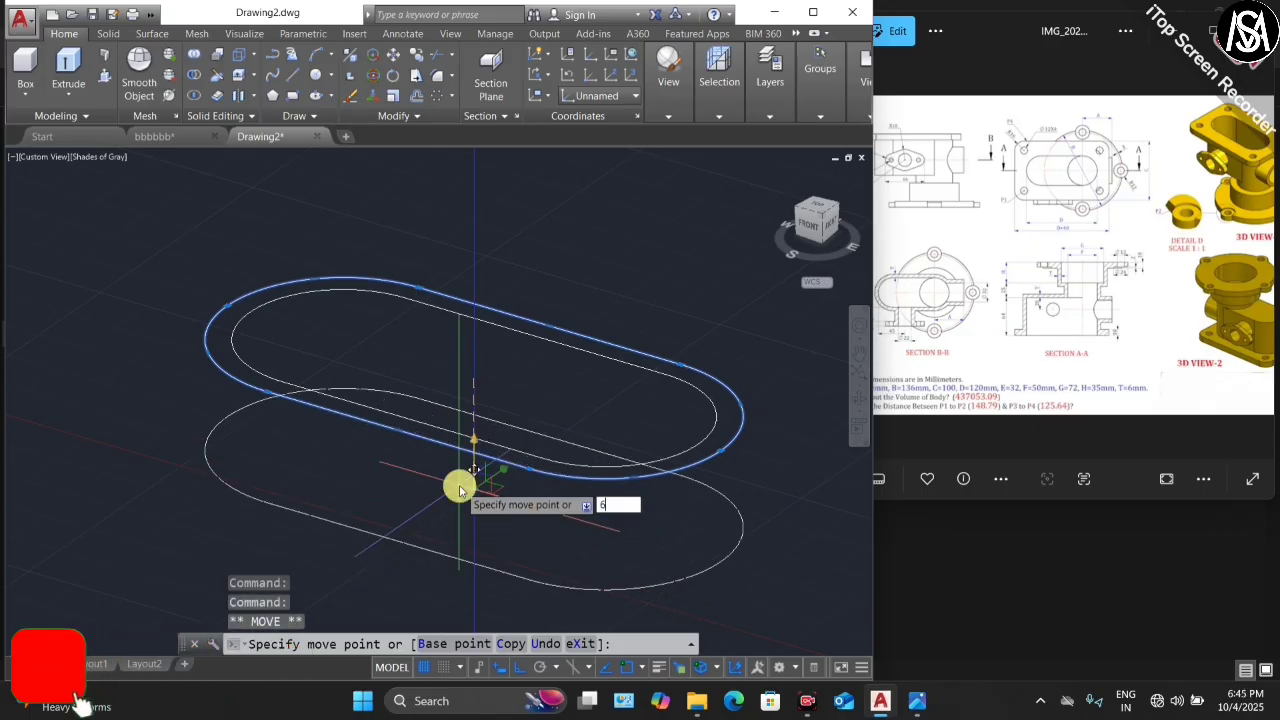
pyautogui.press('Return')
pyautogui.press('Escape')
pyautogui.scroll(-2, 520, 360)
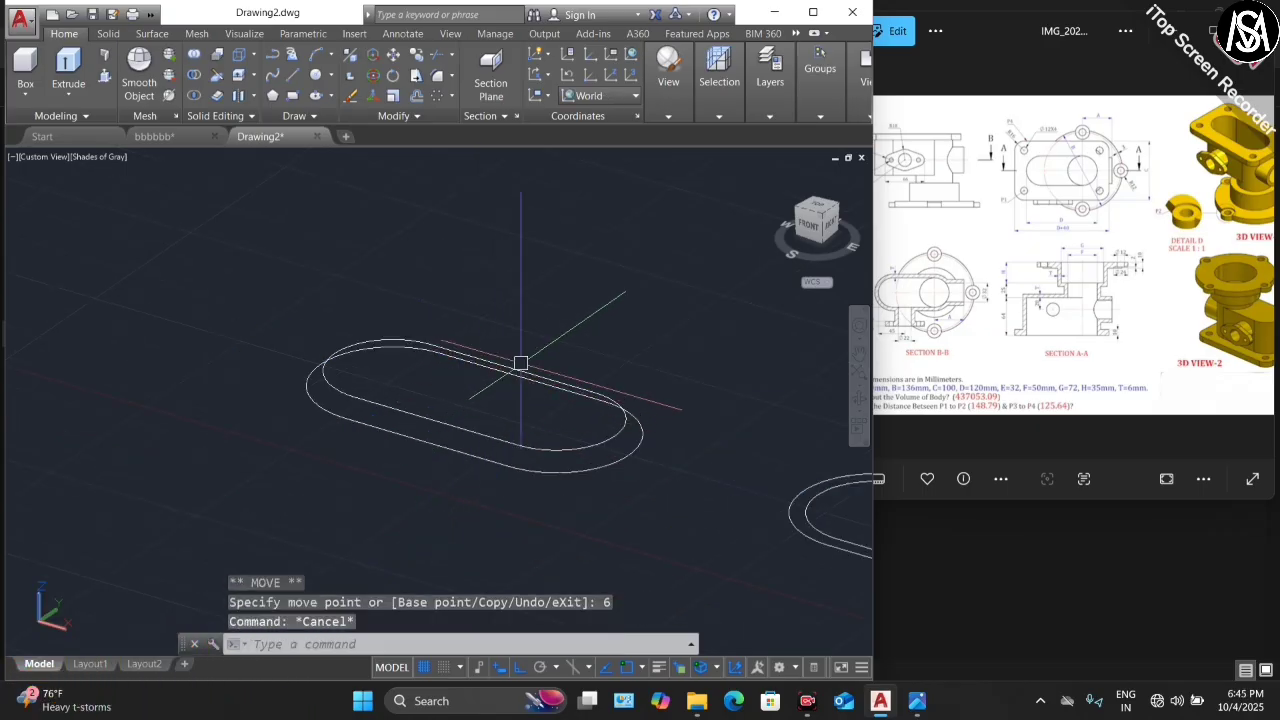
# - Move the original slot pair from the inner outline's end-arc centre to the centre of the neck's top opening
pyautogui.click(560, 251)
pyautogui.click(349, 509)
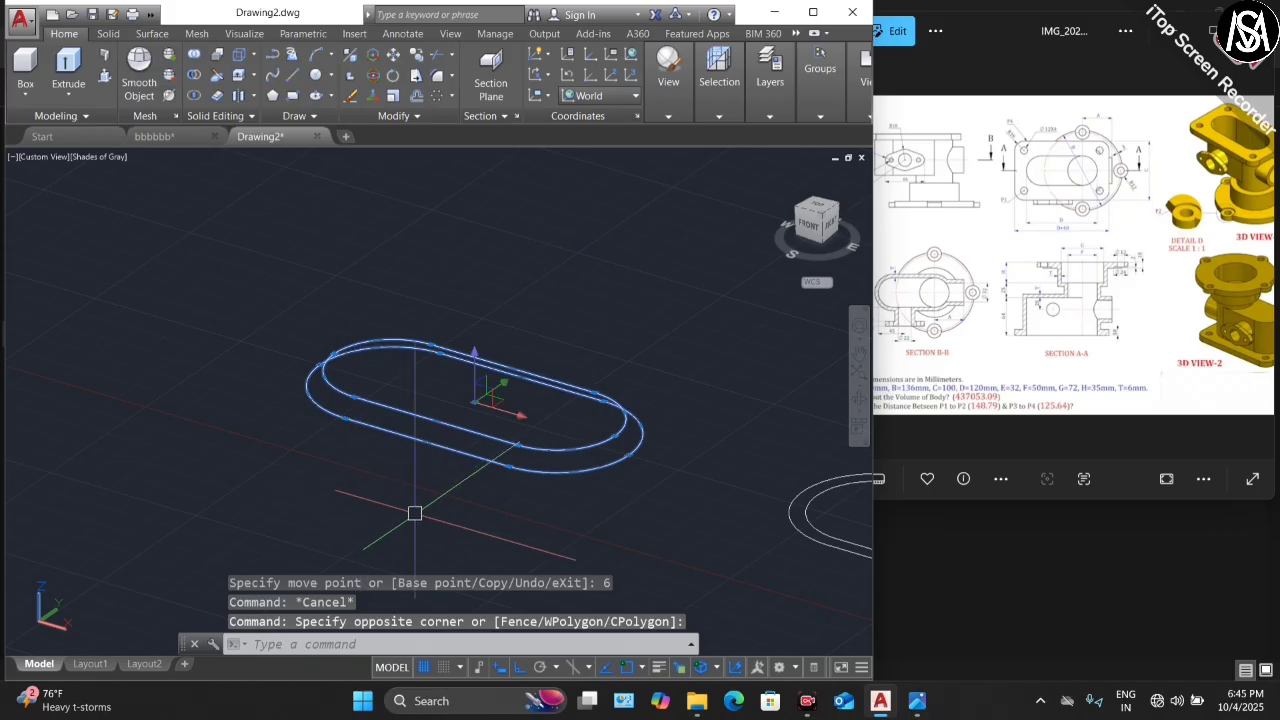
pyautogui.press('Return')
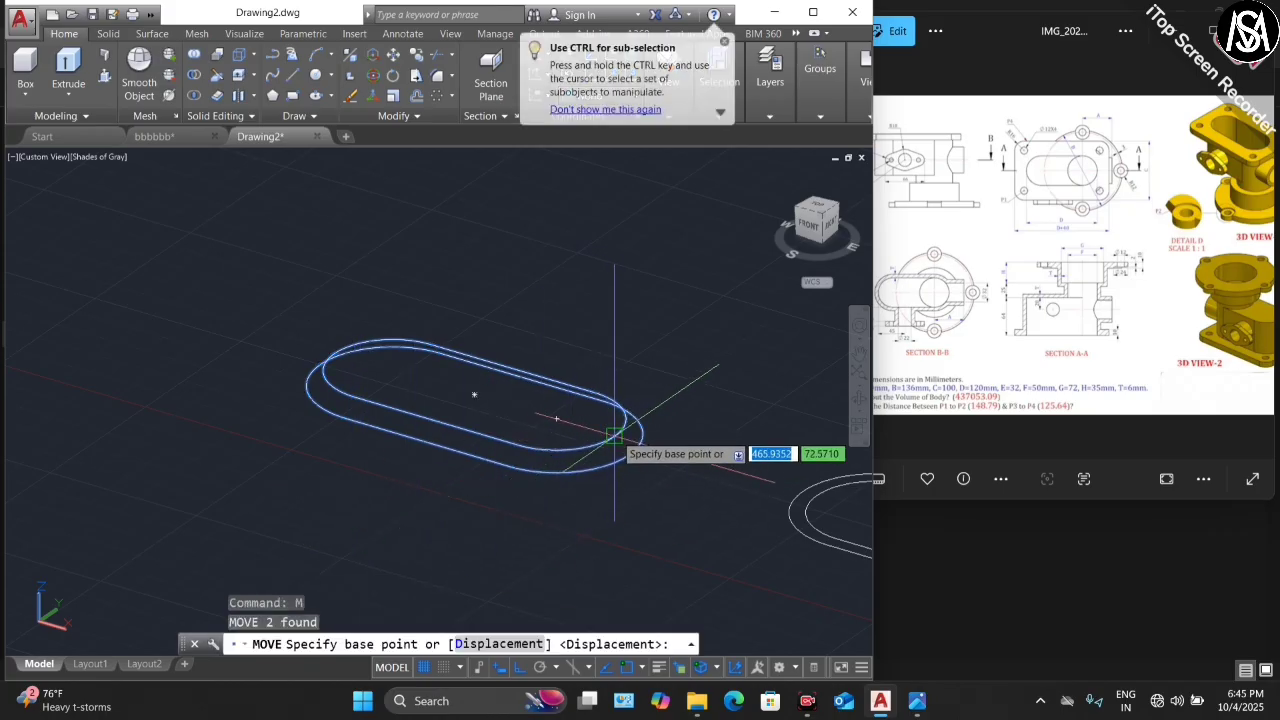
pyautogui.scroll(2, 612, 437)
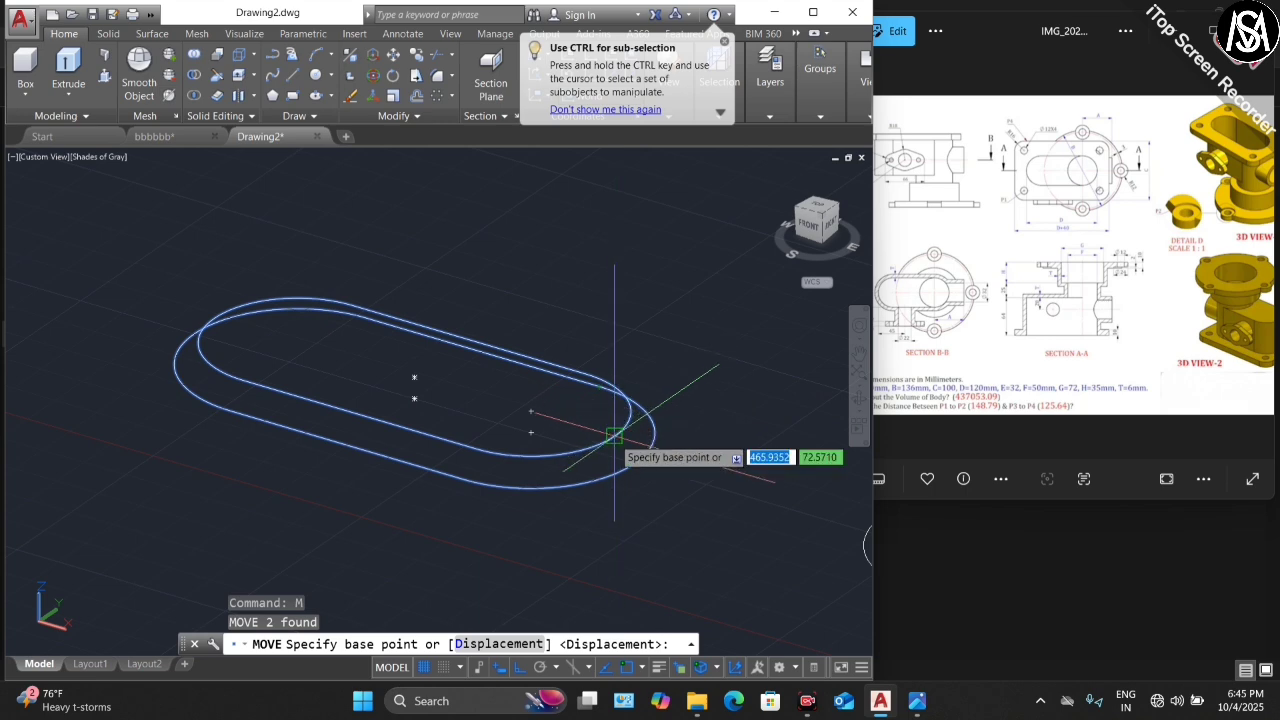
pyautogui.click(531, 410)
pyautogui.scroll(-3, 560, 430)
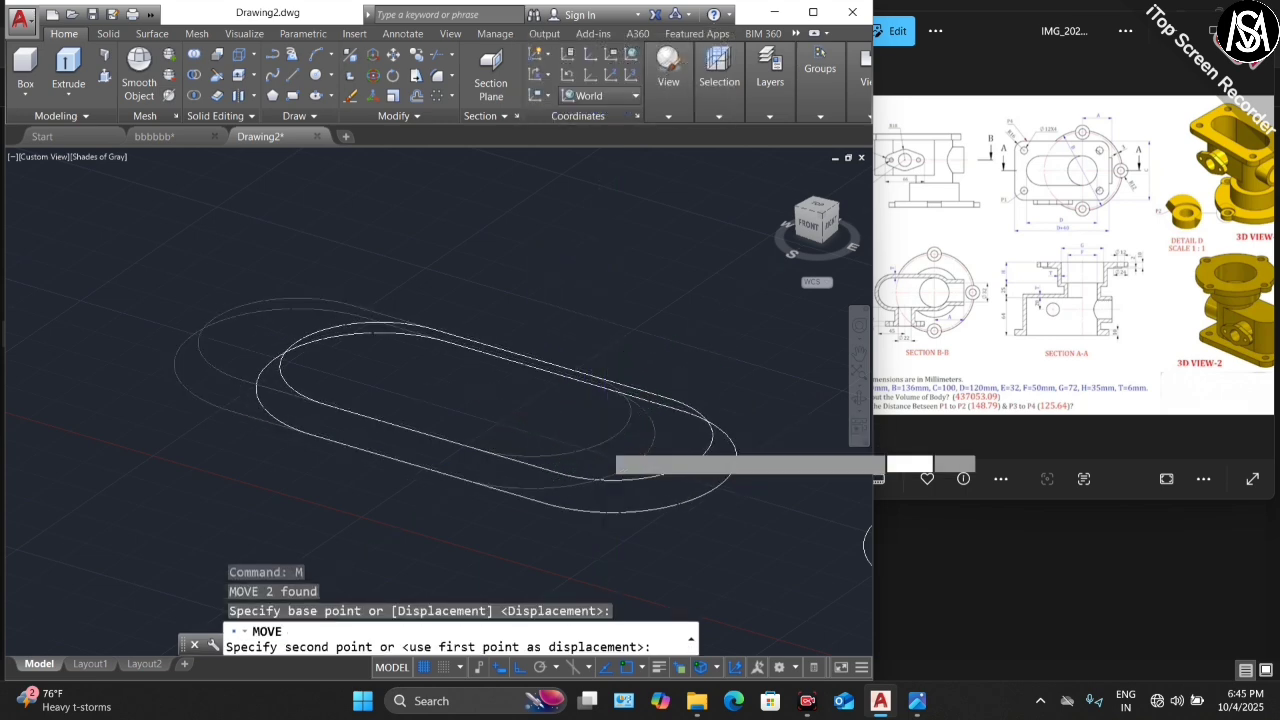
pyautogui.scroll(-2, 615, 451)
pyautogui.scroll(7, 260, 287)
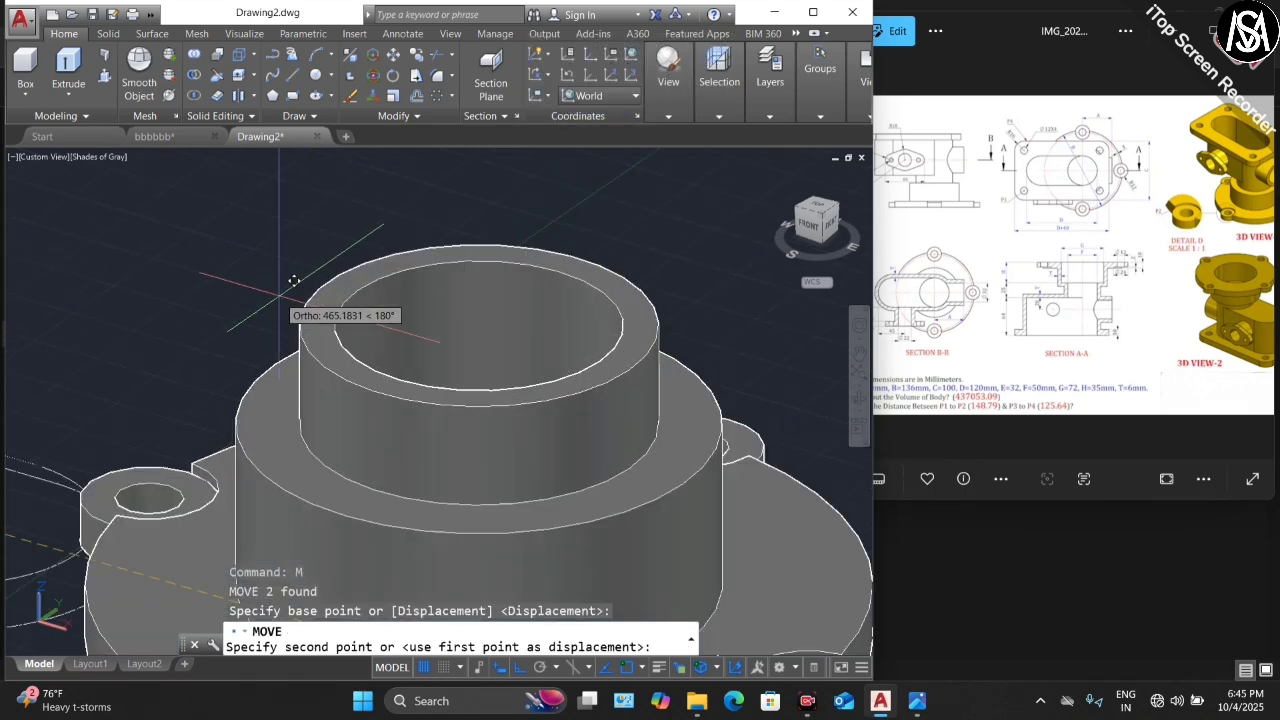
pyautogui.click(494, 311)
pyautogui.scroll(-4, 420, 312)
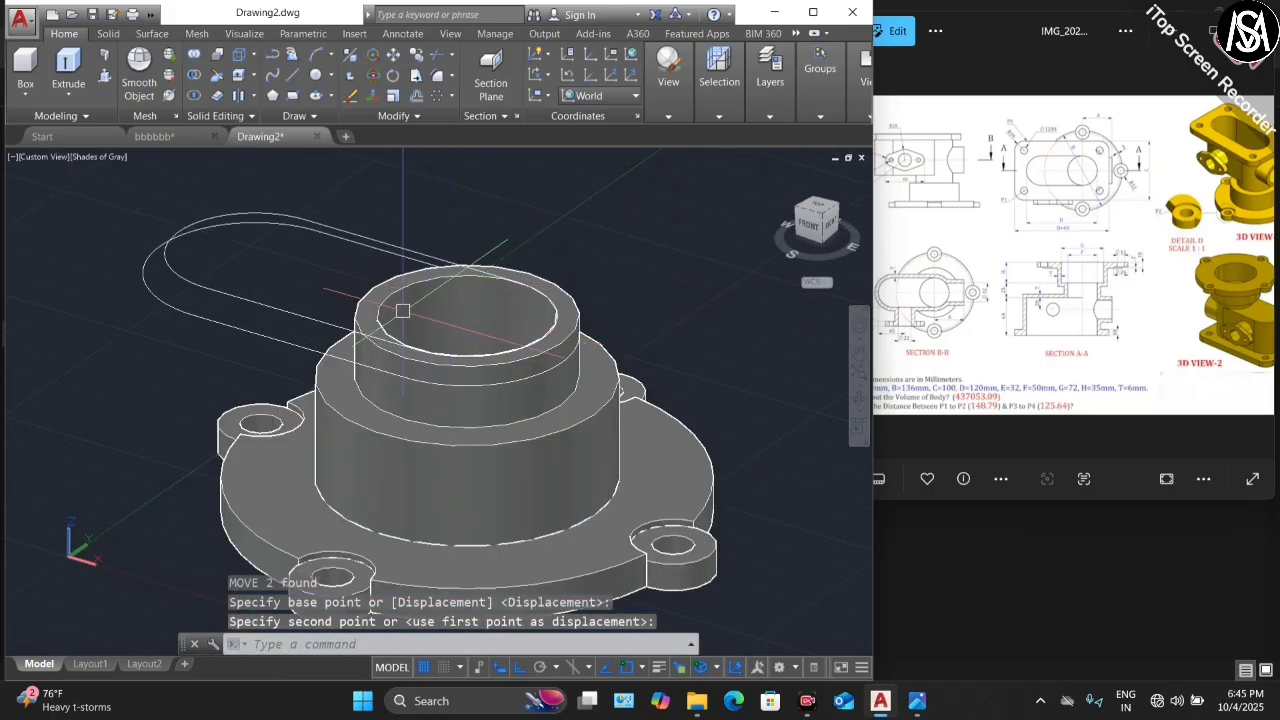
pyautogui.scroll(-2, 361, 257)
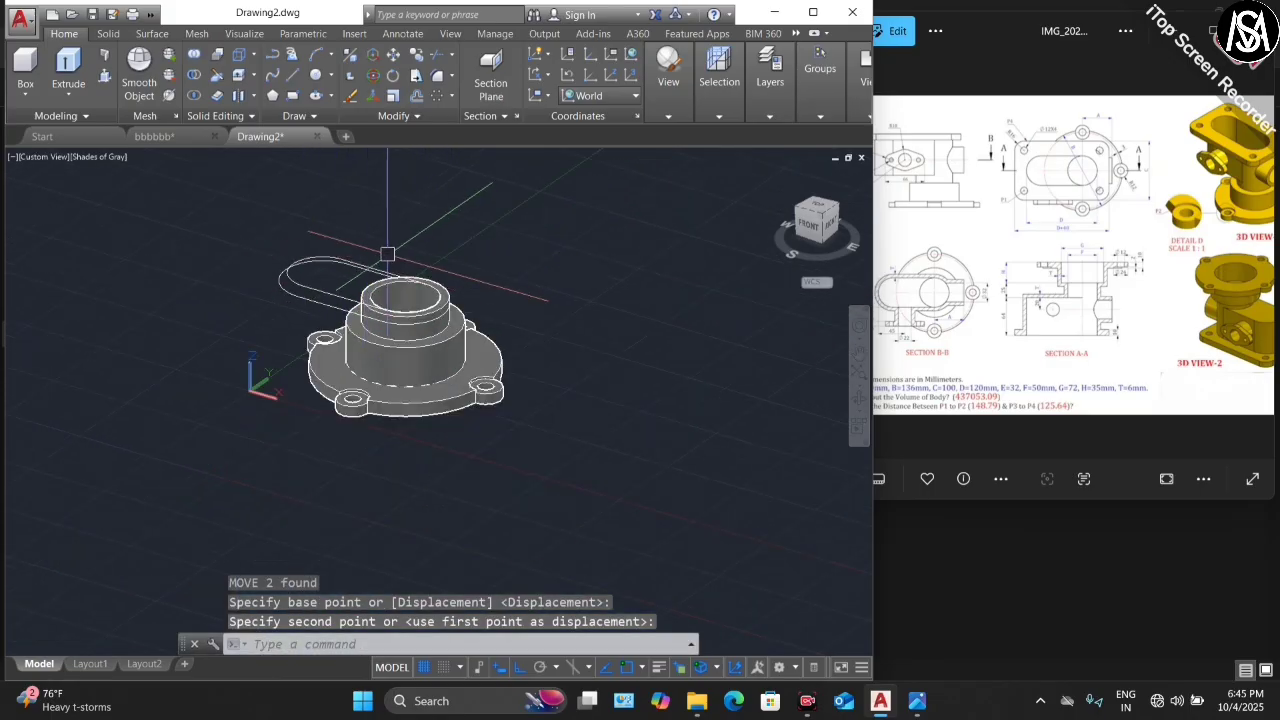
# - Extrude the inner slot outline on the neck 64 mm upward
pyautogui.scroll(4, 345, 270)
pyautogui.press('Escape')
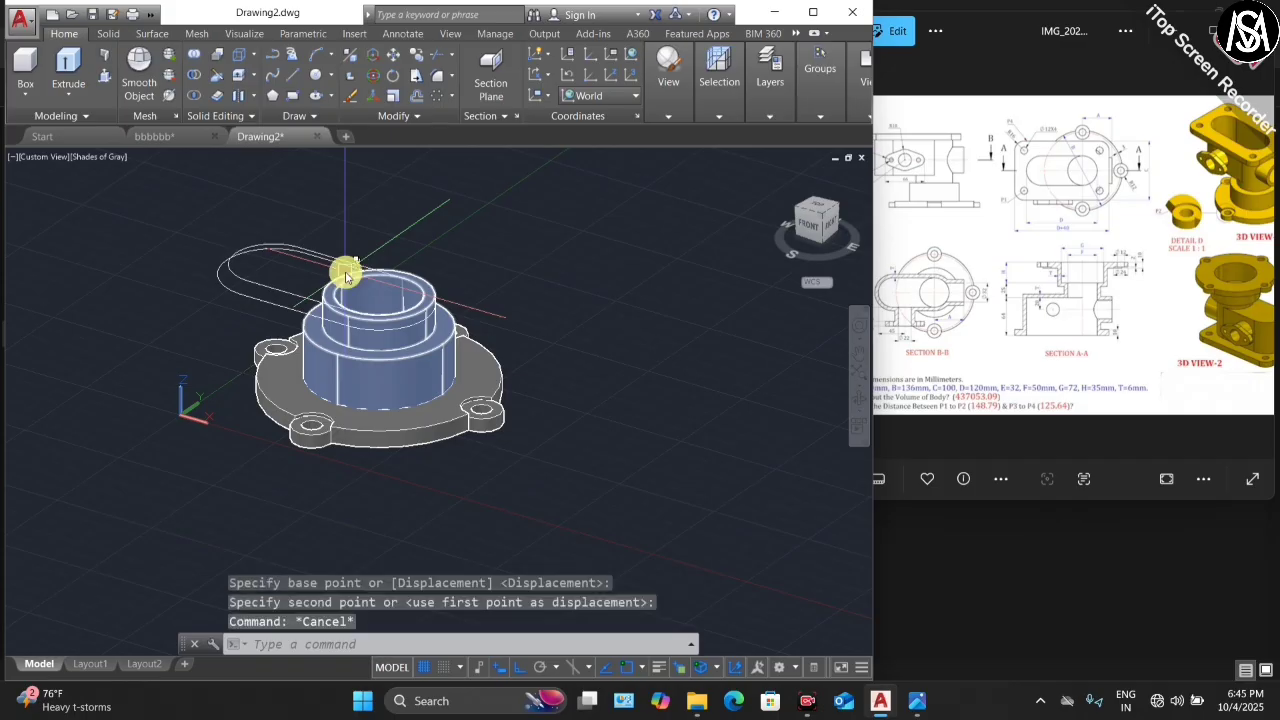
pyautogui.scroll(-1, 327, 243)
pyautogui.click(276, 208)
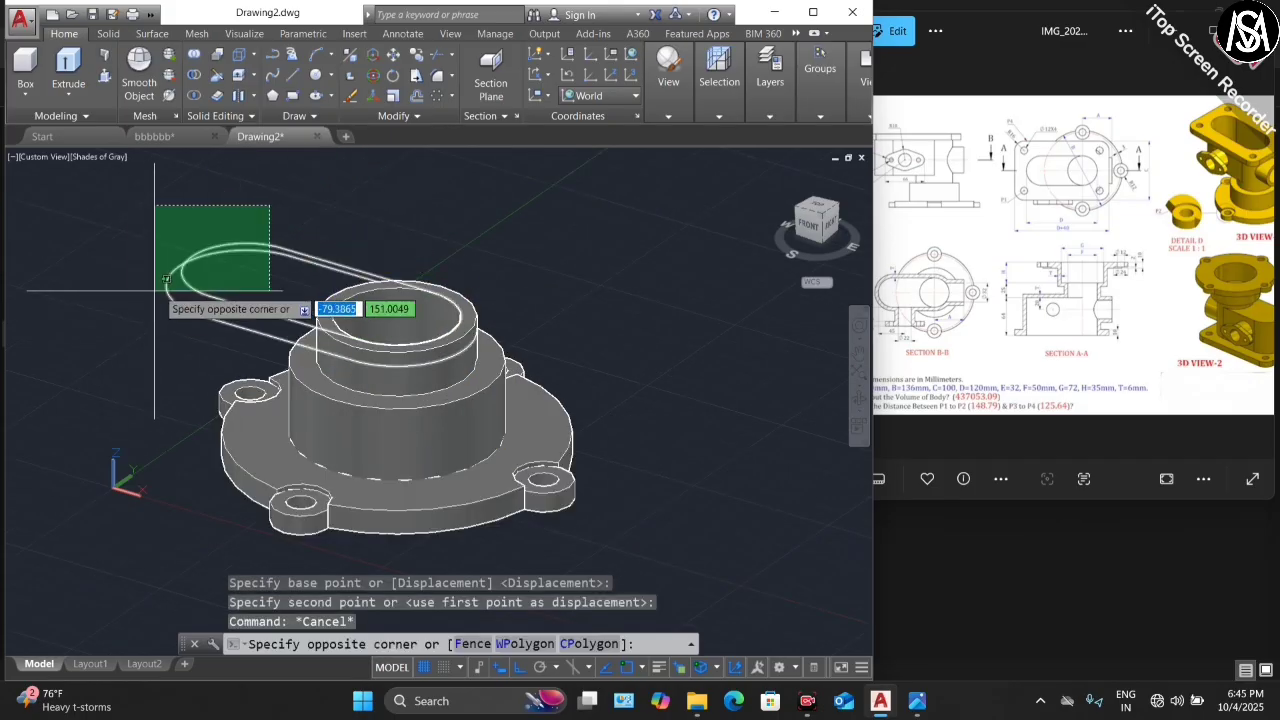
pyautogui.press('Escape')
pyautogui.click(199, 294)
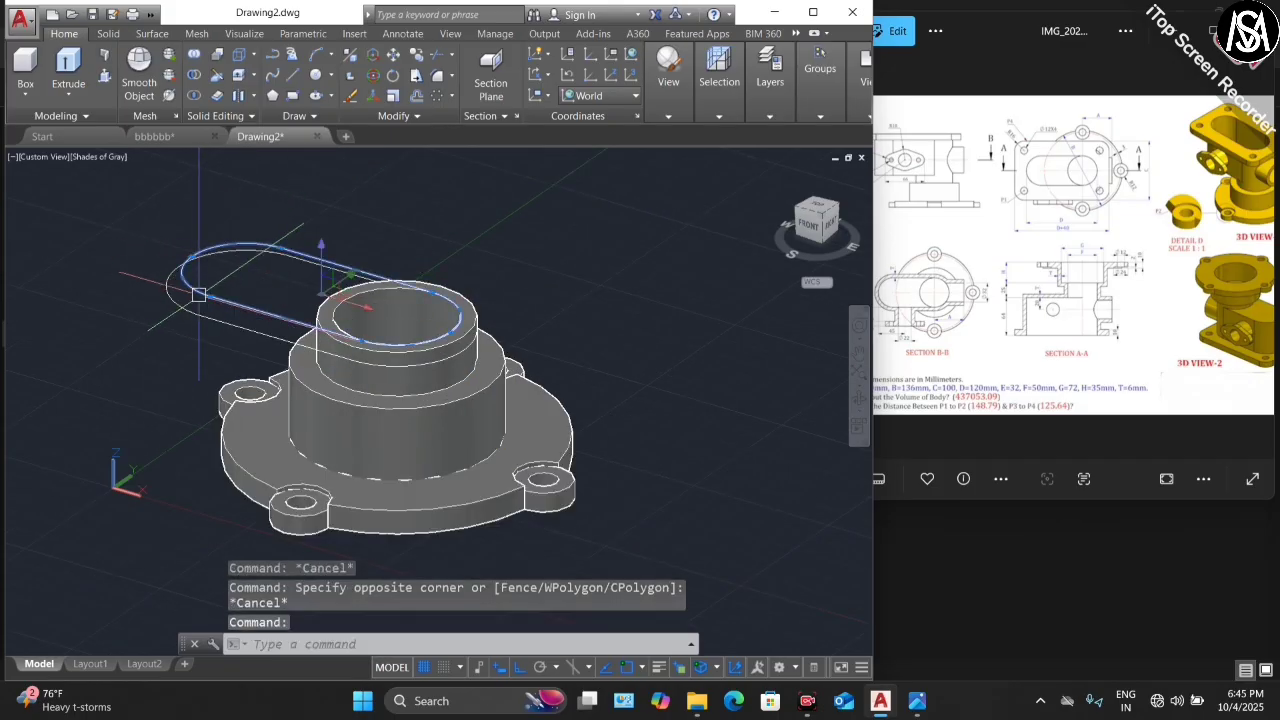
pyautogui.scroll(4, 1030, 323)
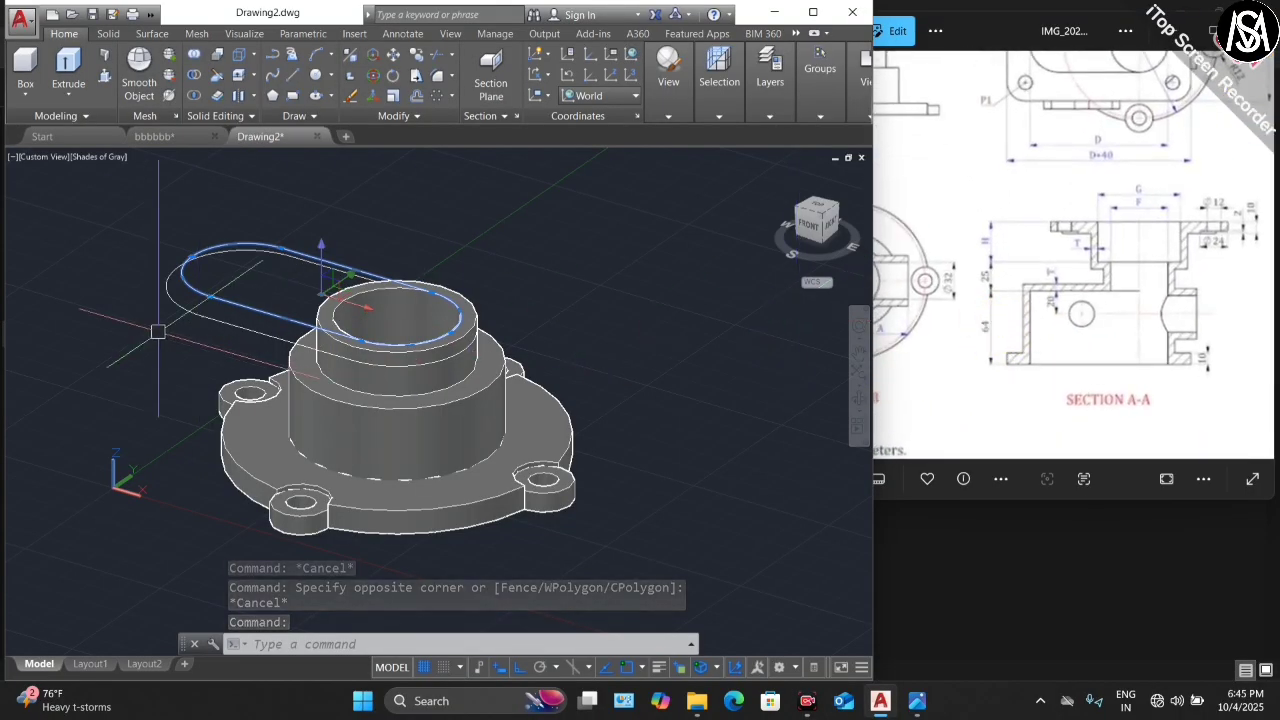
pyautogui.click(68, 62)
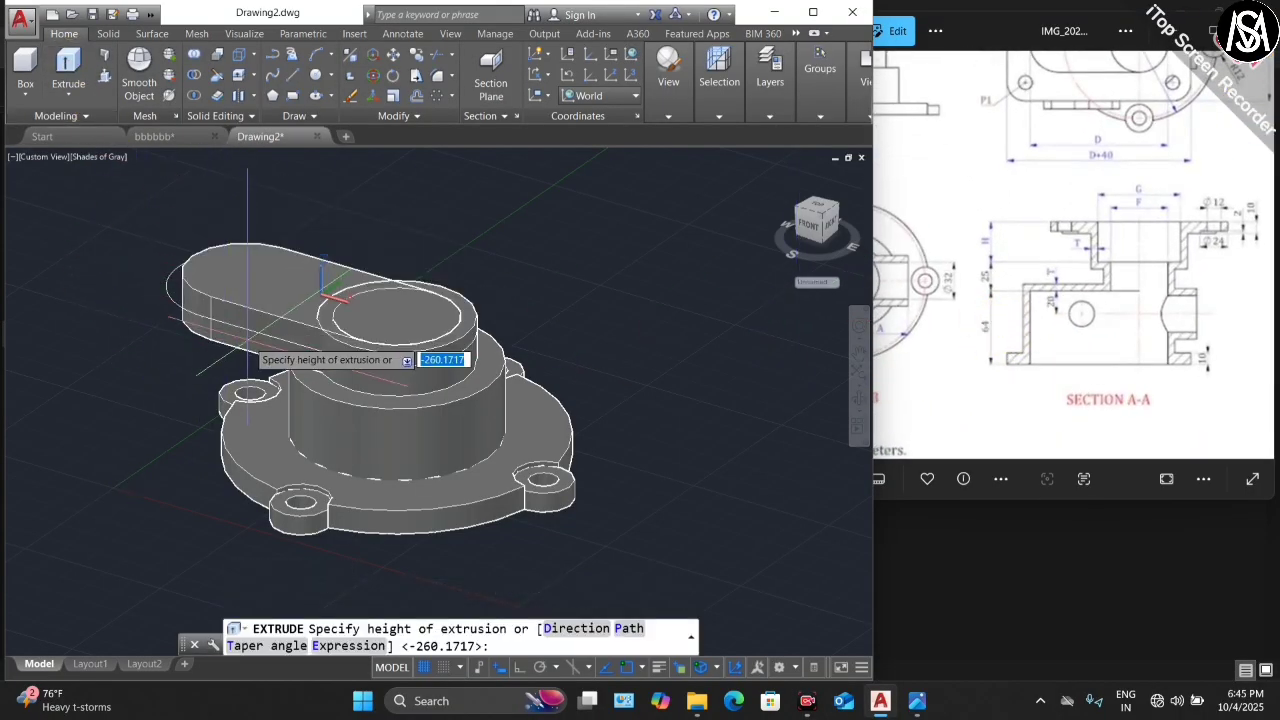
pyautogui.scroll(-3, 293, 320)
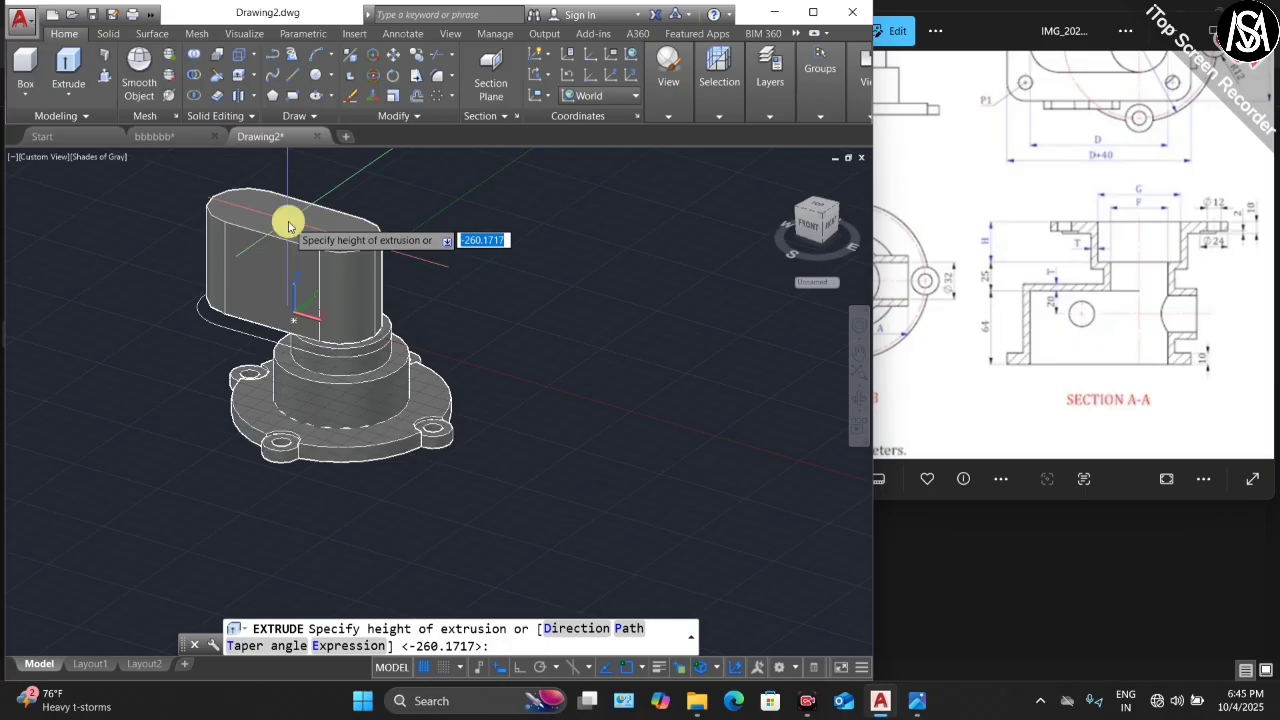
pyautogui.press('Return')
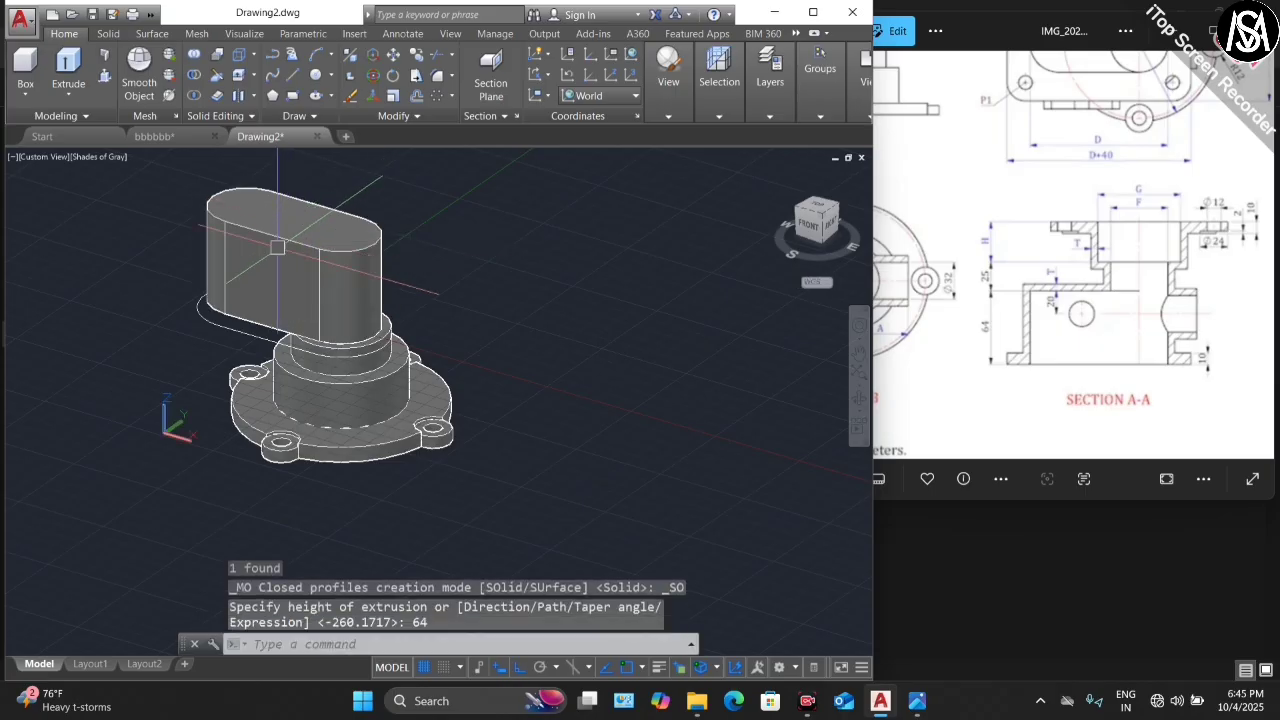
# - Extrude the outer slot outline on the neck 70 mm upward around the inner solid
pyautogui.click(229, 330)
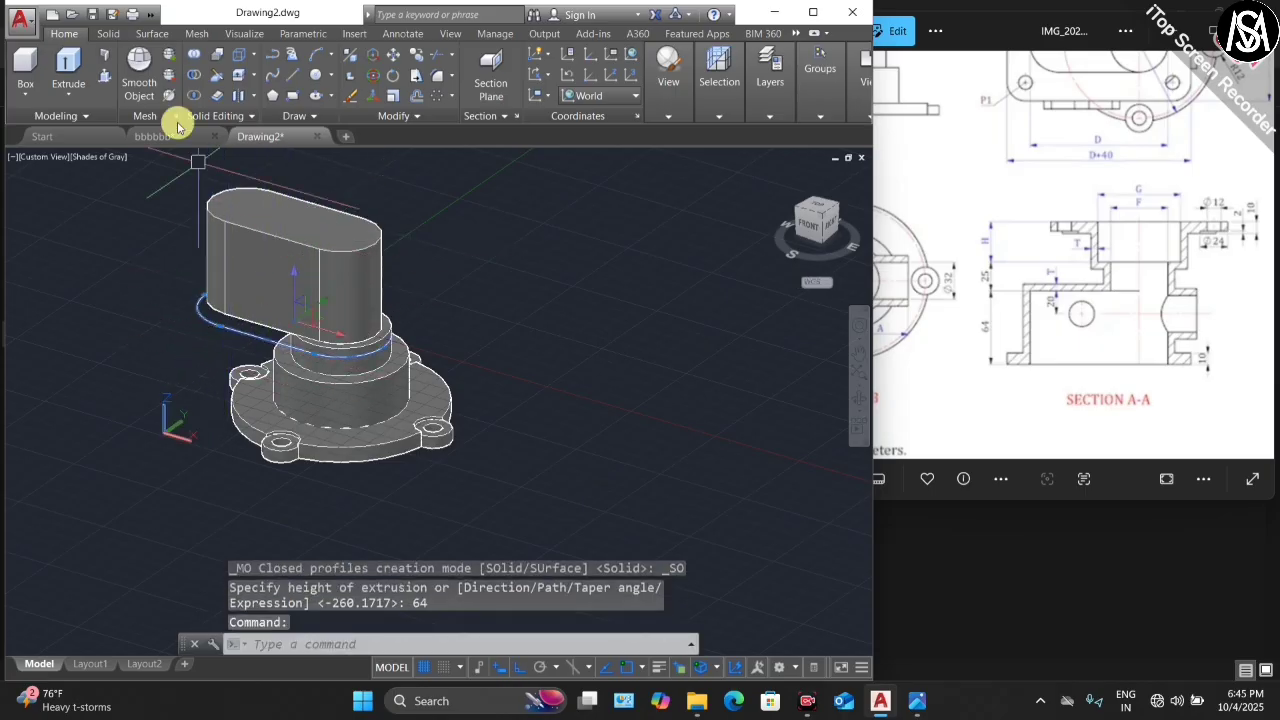
pyautogui.click(67, 62)
pyautogui.scroll(-2, 265, 340)
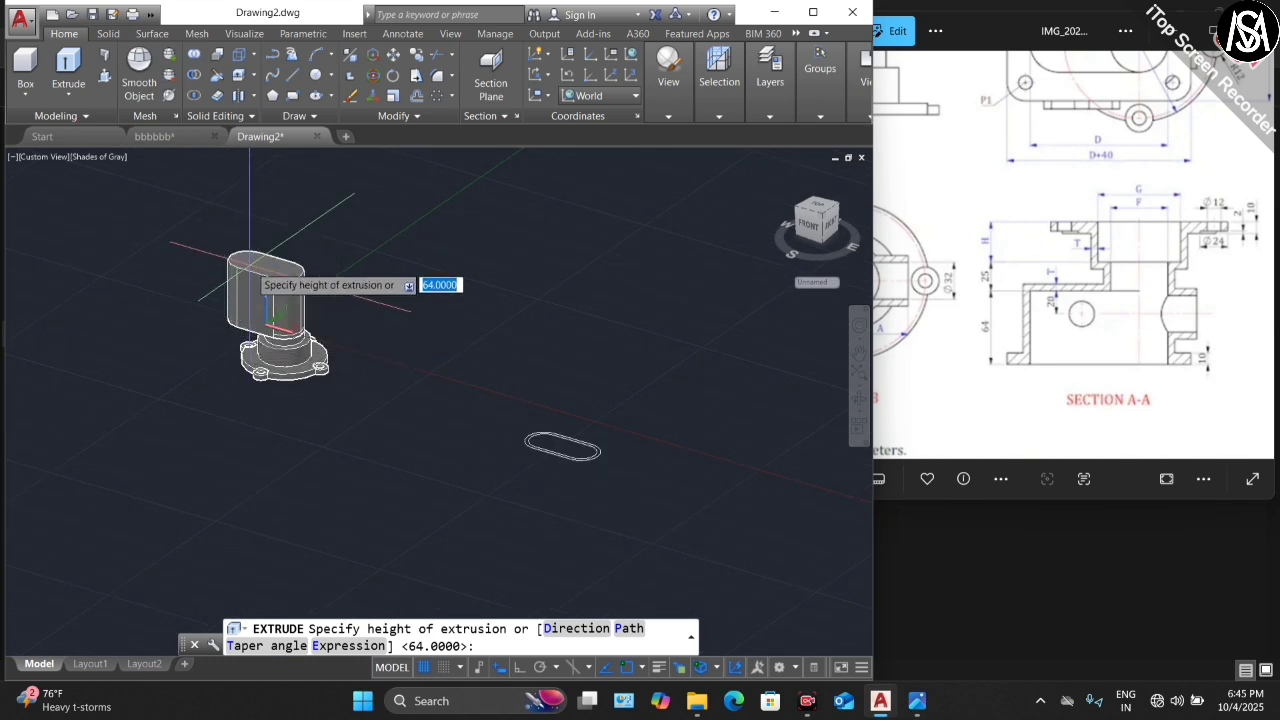
pyautogui.scroll(1, 265, 290)
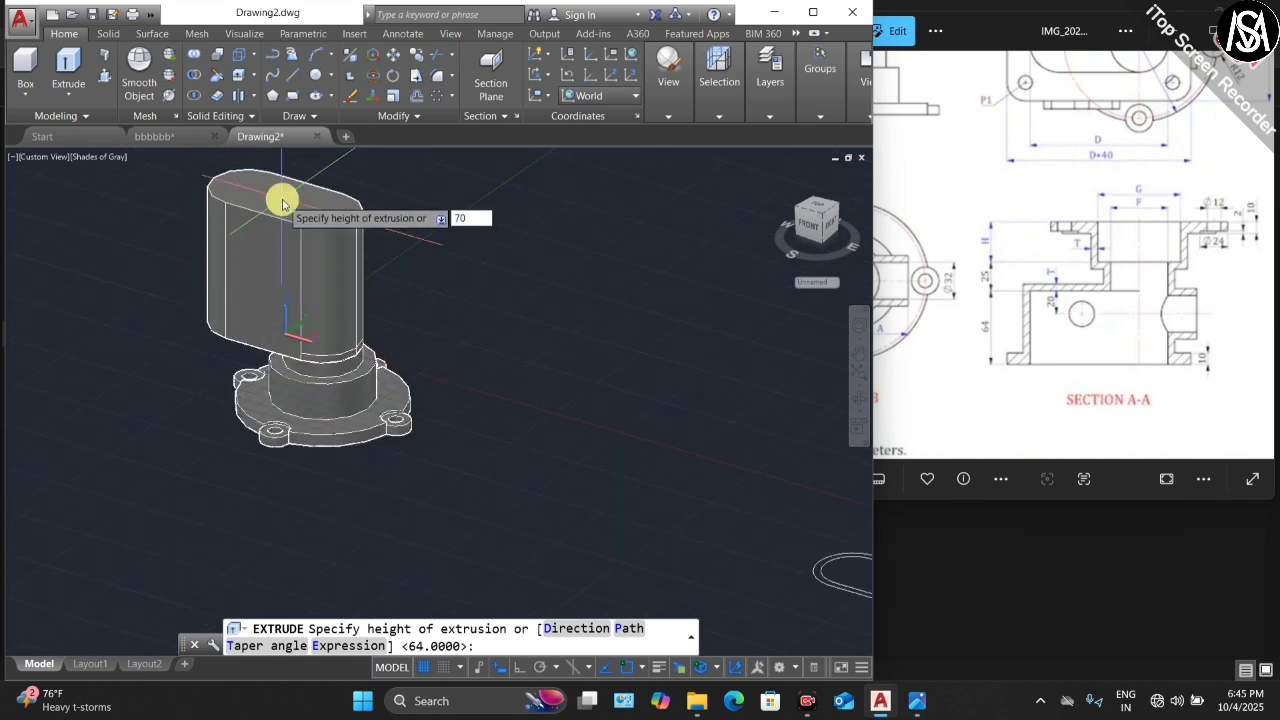
pyautogui.press('Return')
pyautogui.scroll(2, 258, 279)
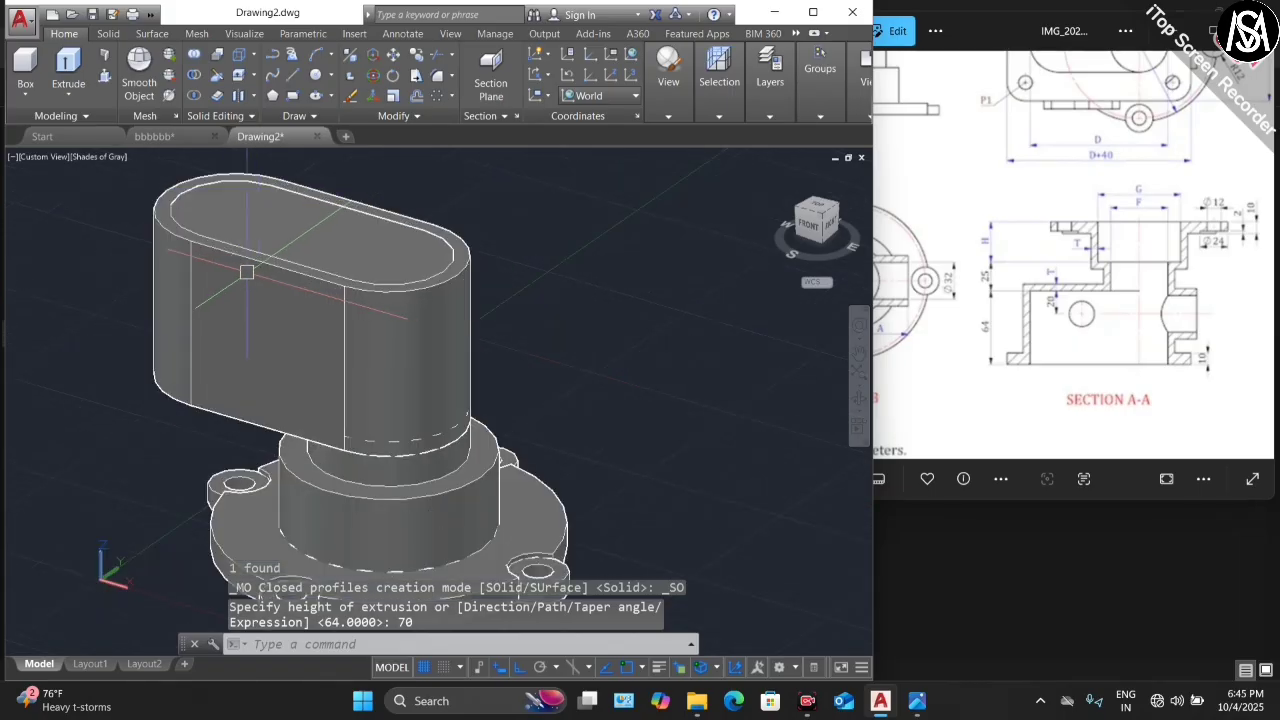
pyautogui.scroll(-1, 166, 250)
pyautogui.press('Escape')
pyautogui.scroll(1, 209, 233)
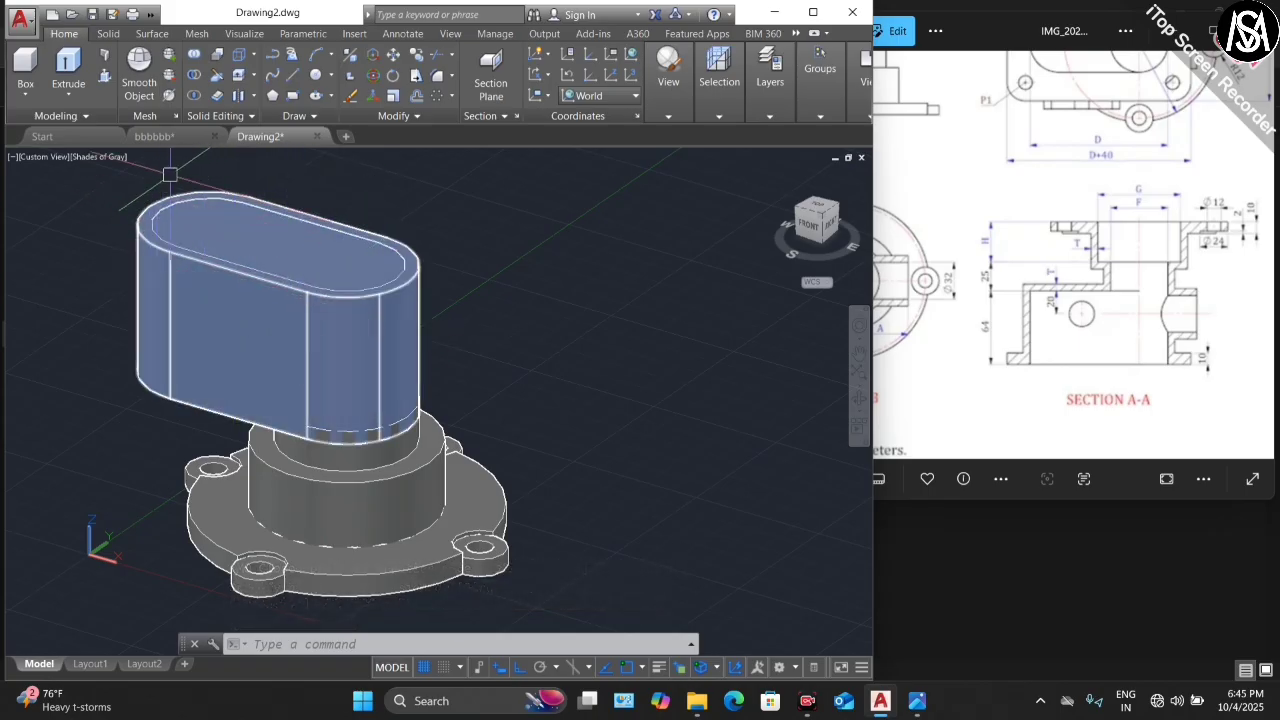
# - Subtract the inner slot solid from the outer one to hollow out the slot-shaped body
pyautogui.click(193, 79)
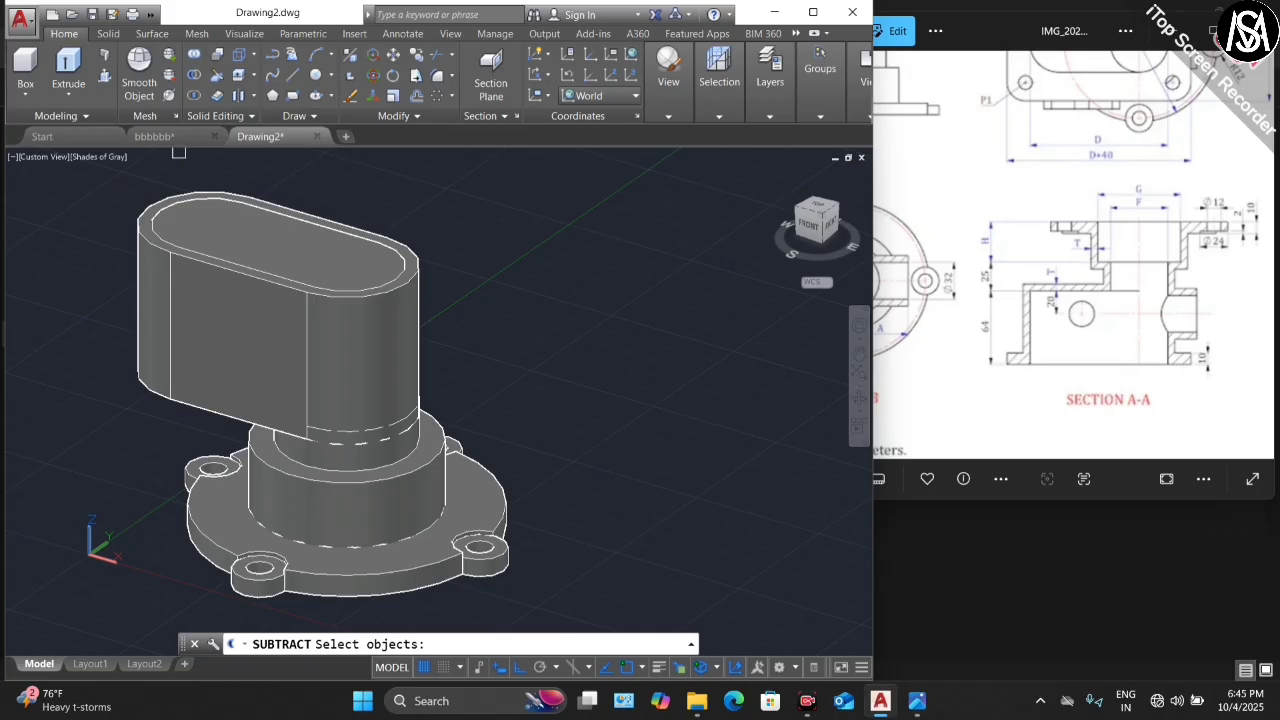
pyautogui.click(150, 261)
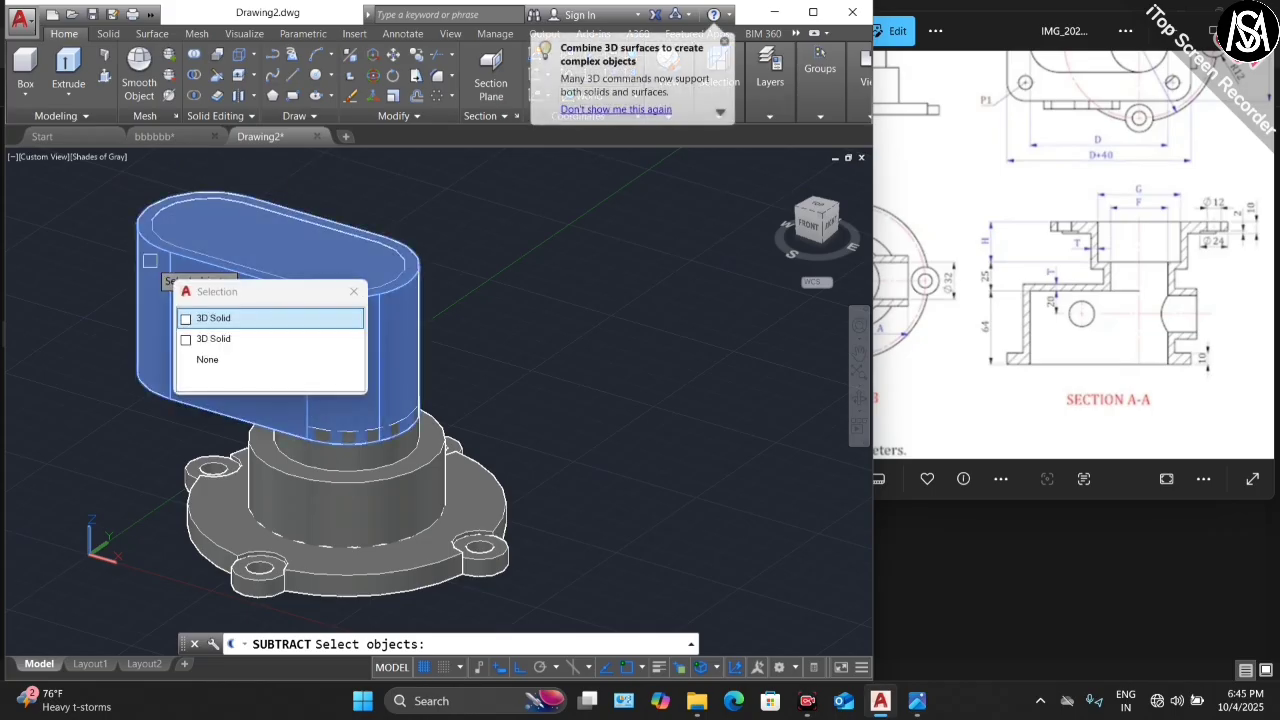
pyautogui.click(216, 320)
pyautogui.press('Return')
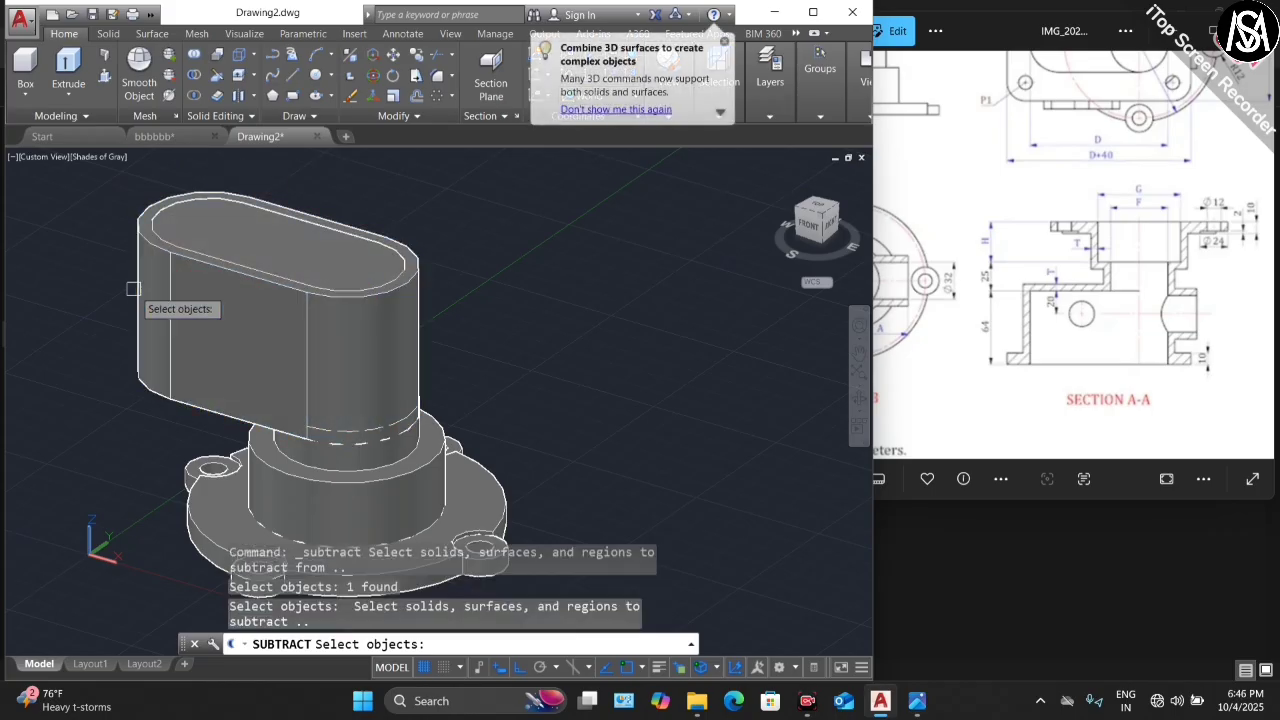
pyautogui.click(258, 238)
pyautogui.click(330, 320)
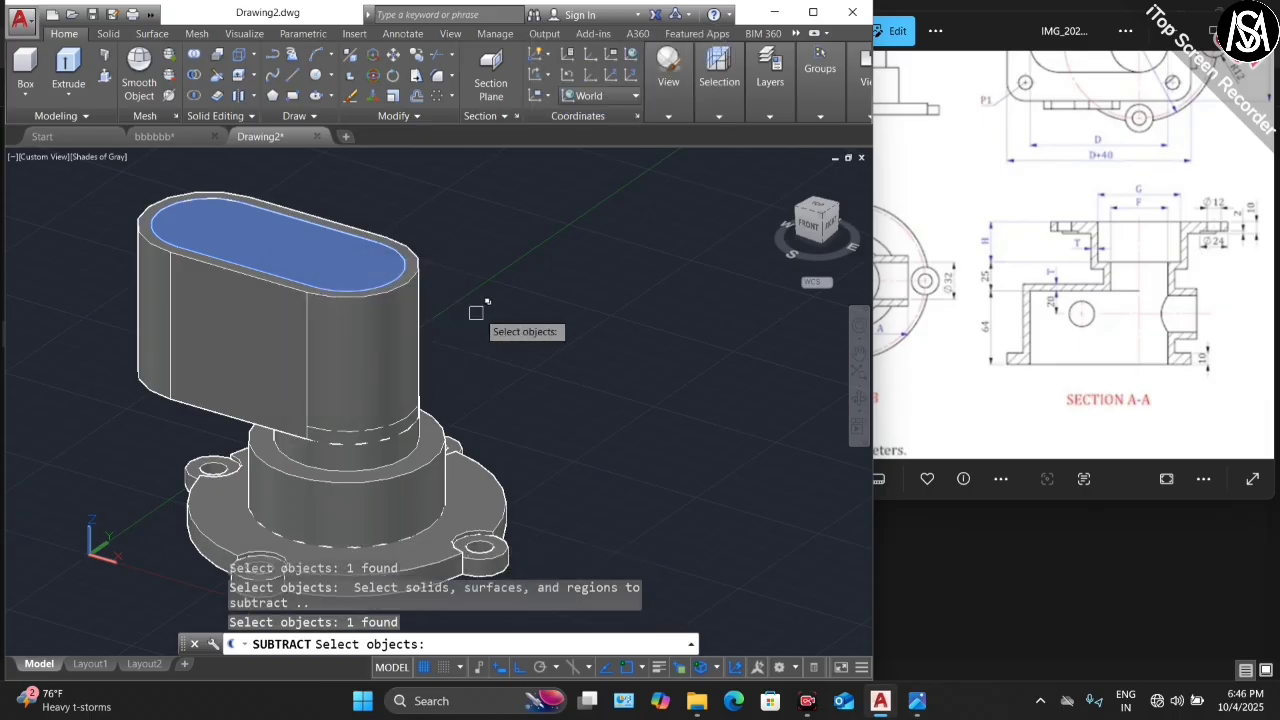
pyautogui.press('Return')
pyautogui.press('Escape')
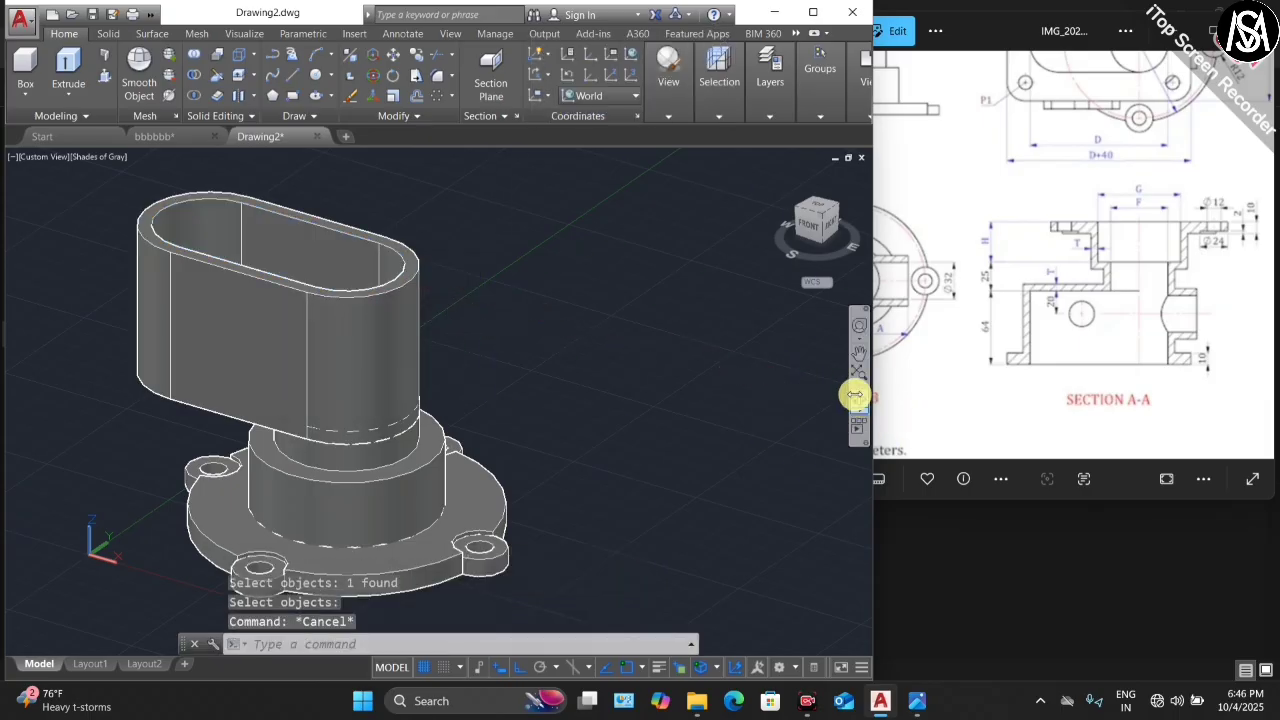
# - Draw a 160 by 100 mm rectangle in the empty area between the housing and the copied slot outlines
pyautogui.click(855, 393)
pyautogui.moveTo(329, 246); pyautogui.dragTo(192, 287)
pyautogui.moveTo(92, 260); pyautogui.dragTo(261, 335)
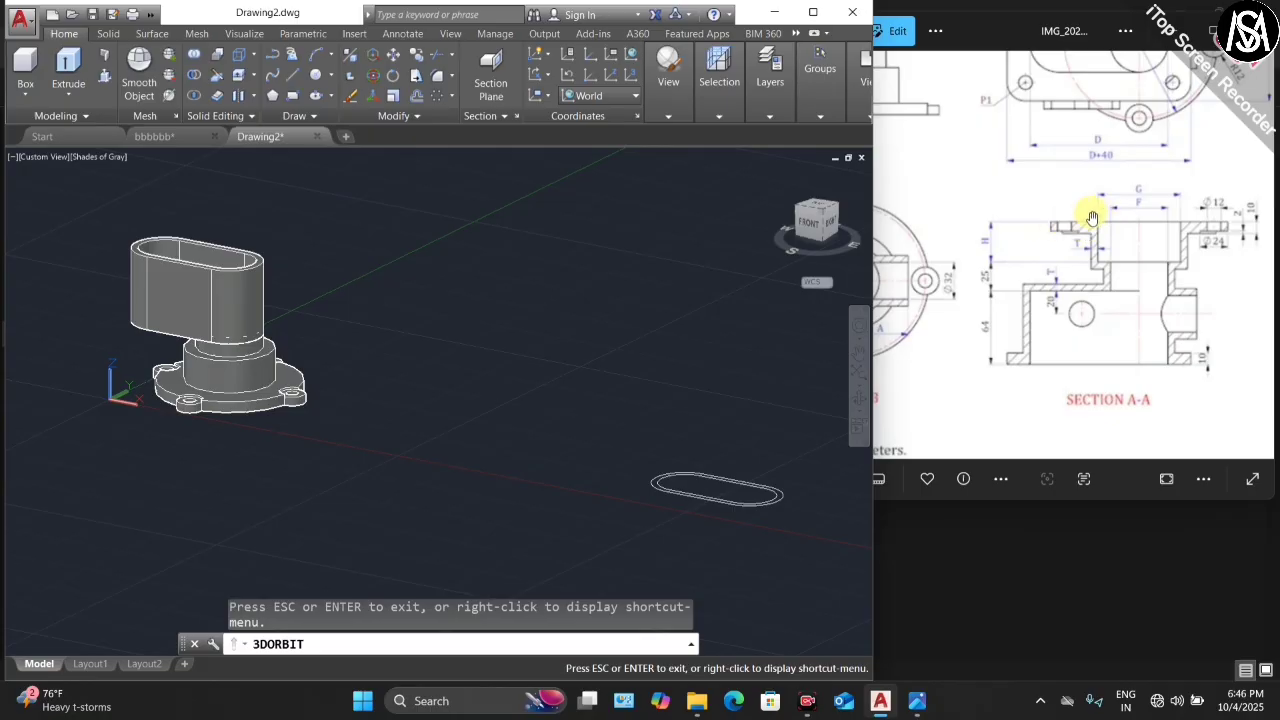
pyautogui.scroll(-3, 1093, 218)
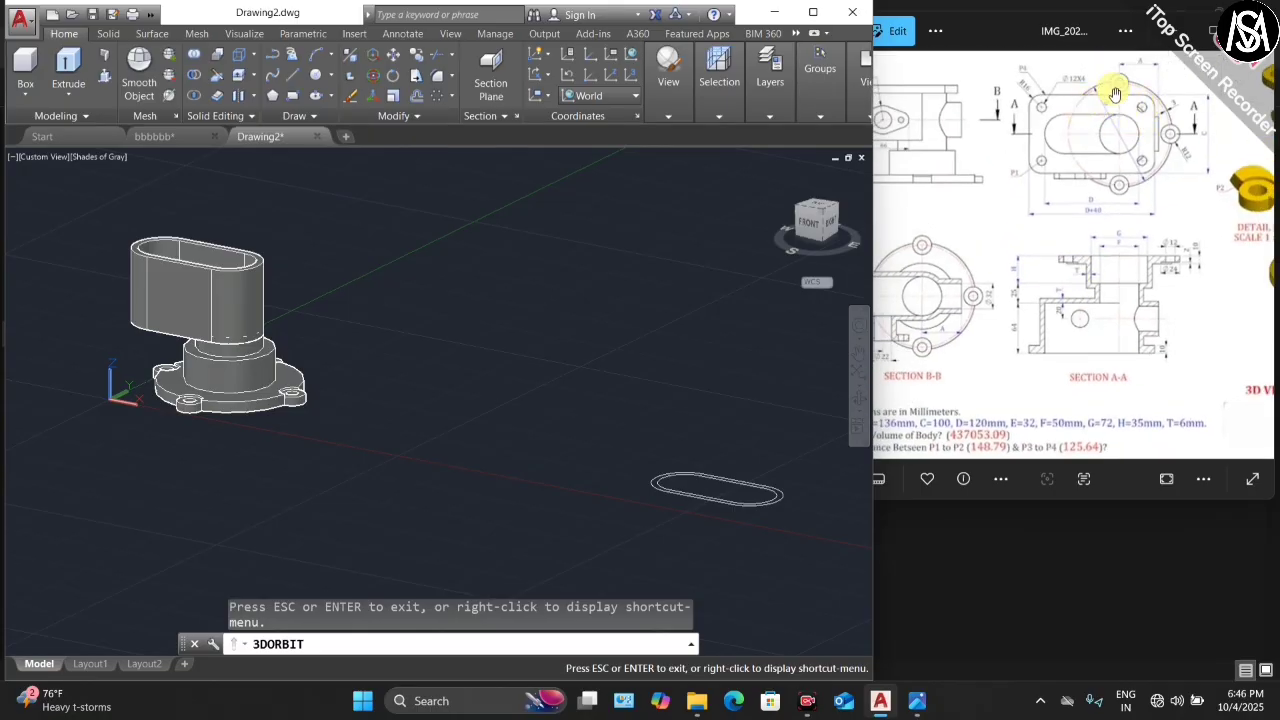
pyautogui.scroll(2, 1112, 92)
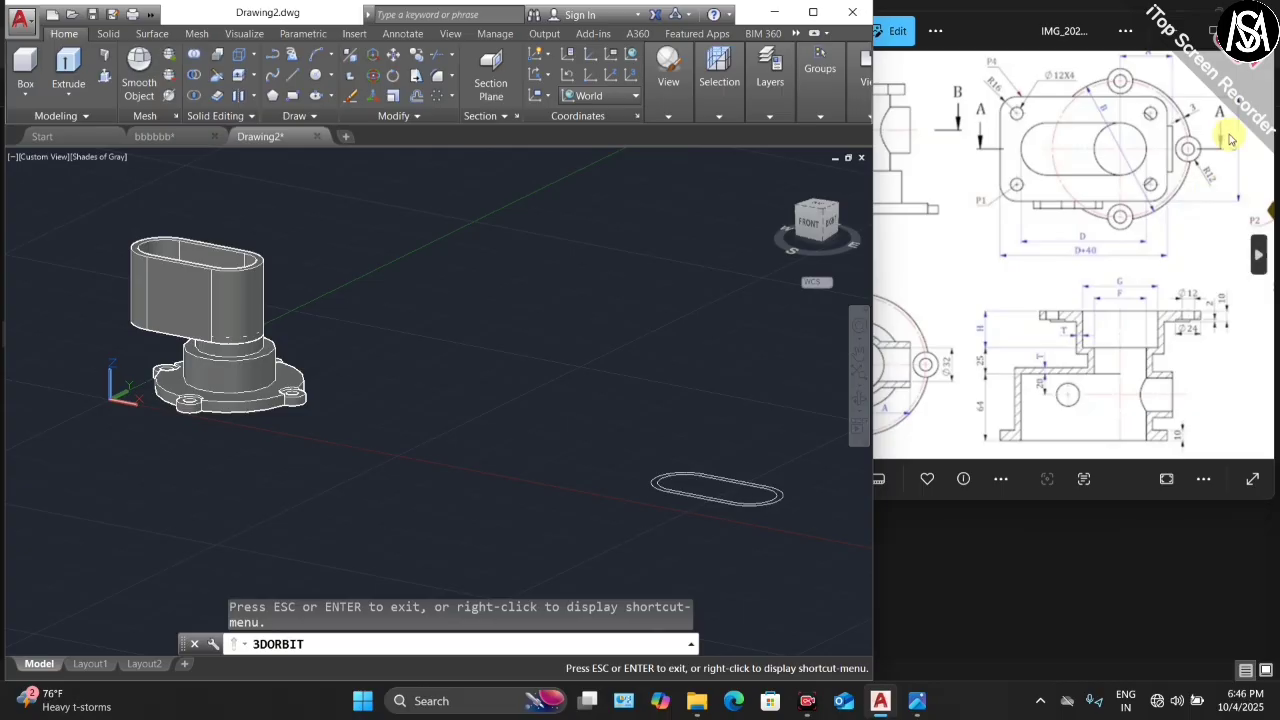
pyautogui.scroll(-3, 1071, 191)
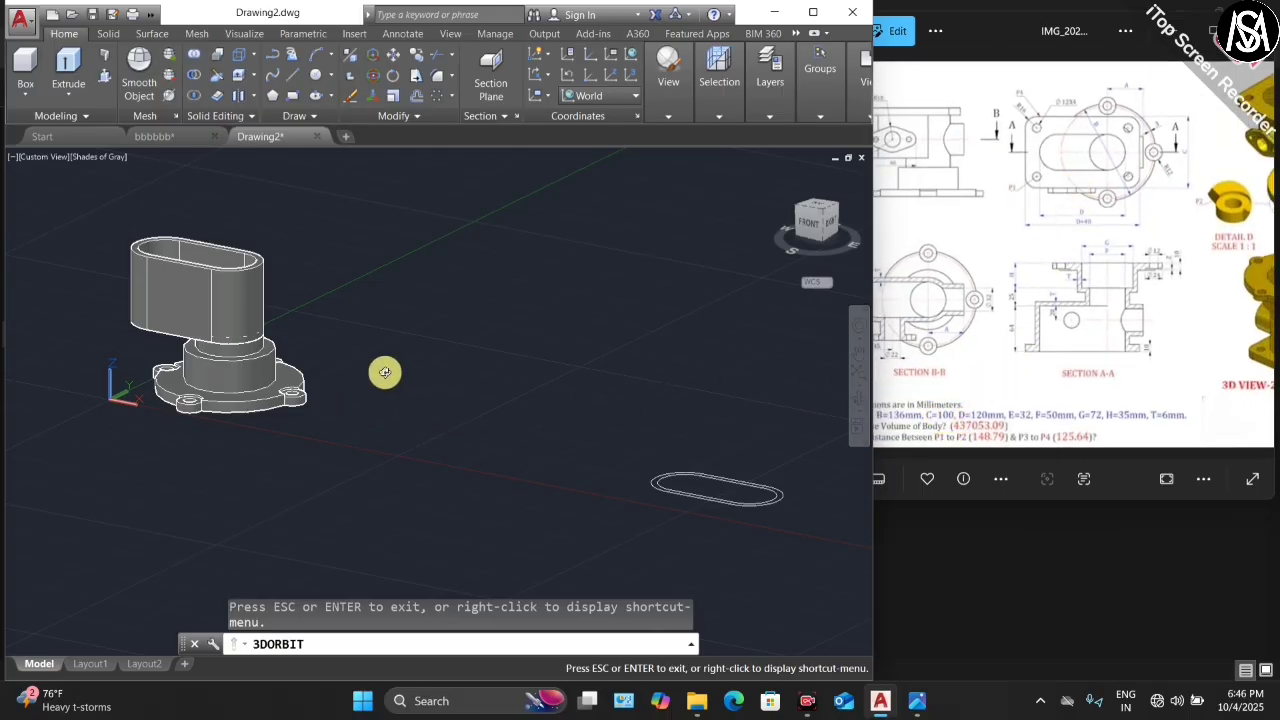
pyautogui.press('Escape')
pyautogui.write('re')
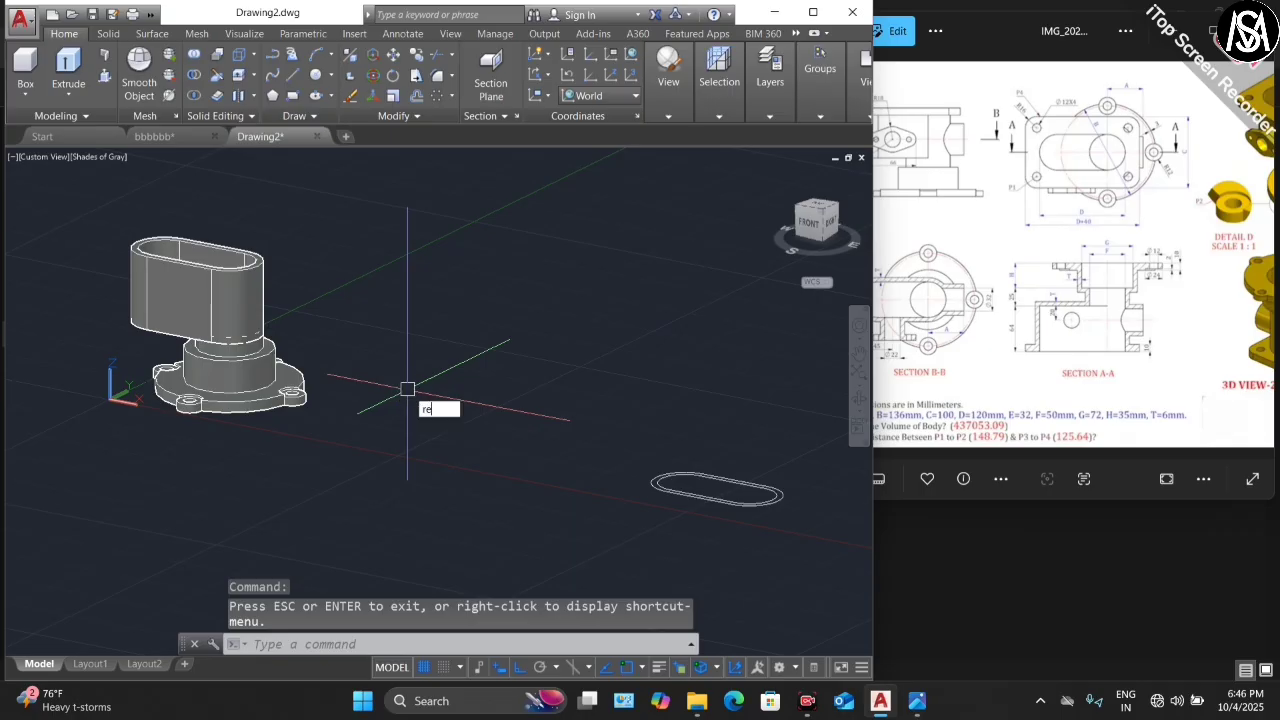
pyautogui.write('c')
pyautogui.press('Return')
pyautogui.click(400, 363)
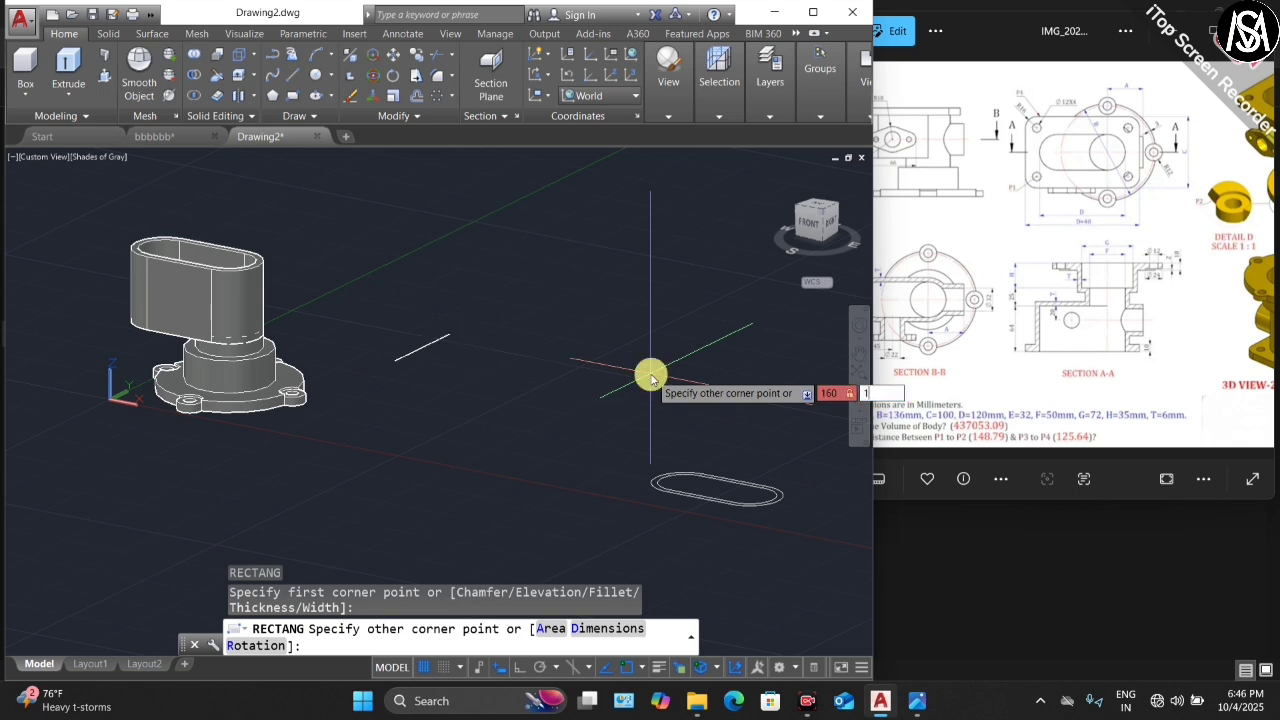
pyautogui.press('Return')
pyautogui.click(651, 374)
pyautogui.press('Escape')
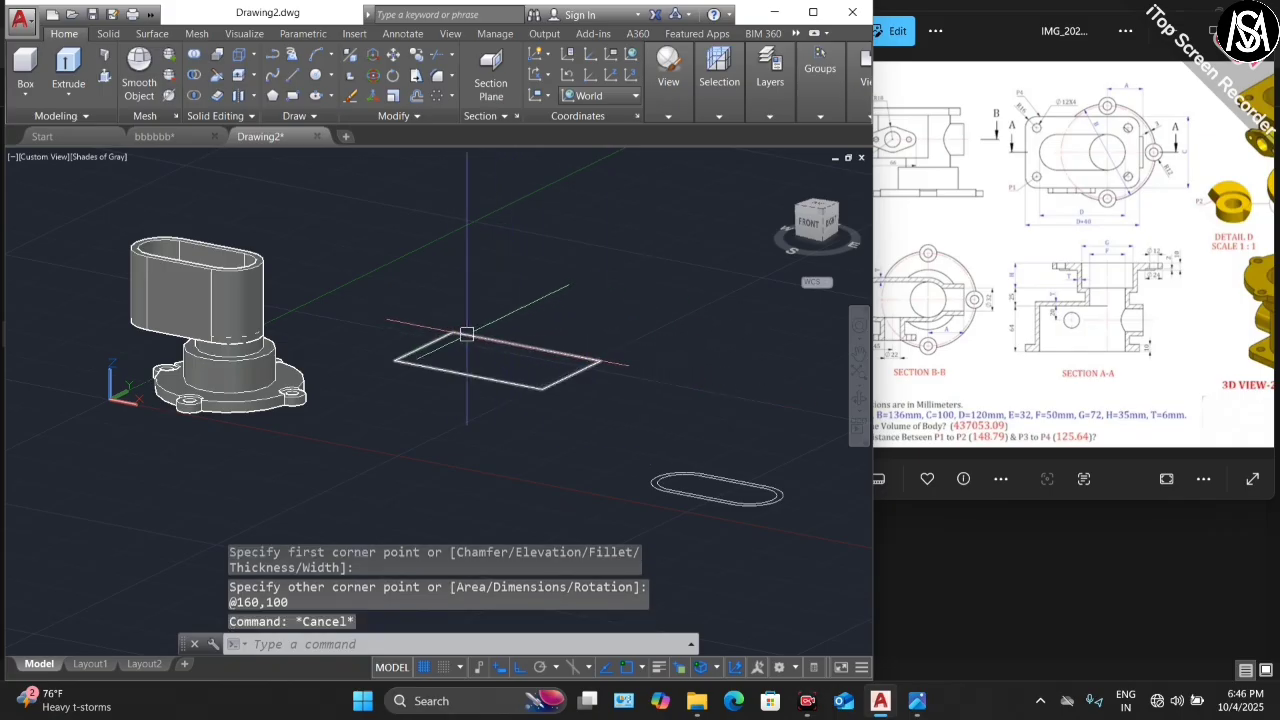
# - Fillet all corners of the 160 by 100 mm rectangle as a polyline with a 16 mm radius
pyautogui.scroll(5, 1036, 122)
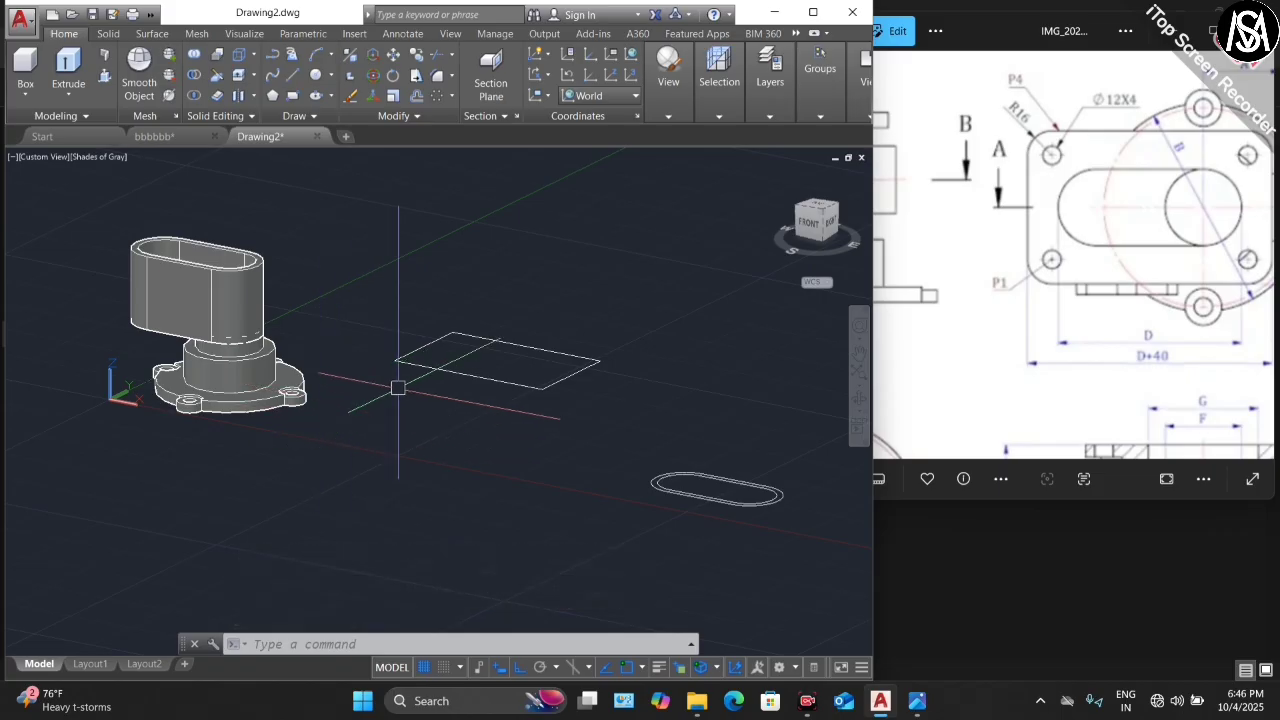
pyautogui.write('F')
pyautogui.press('Return')
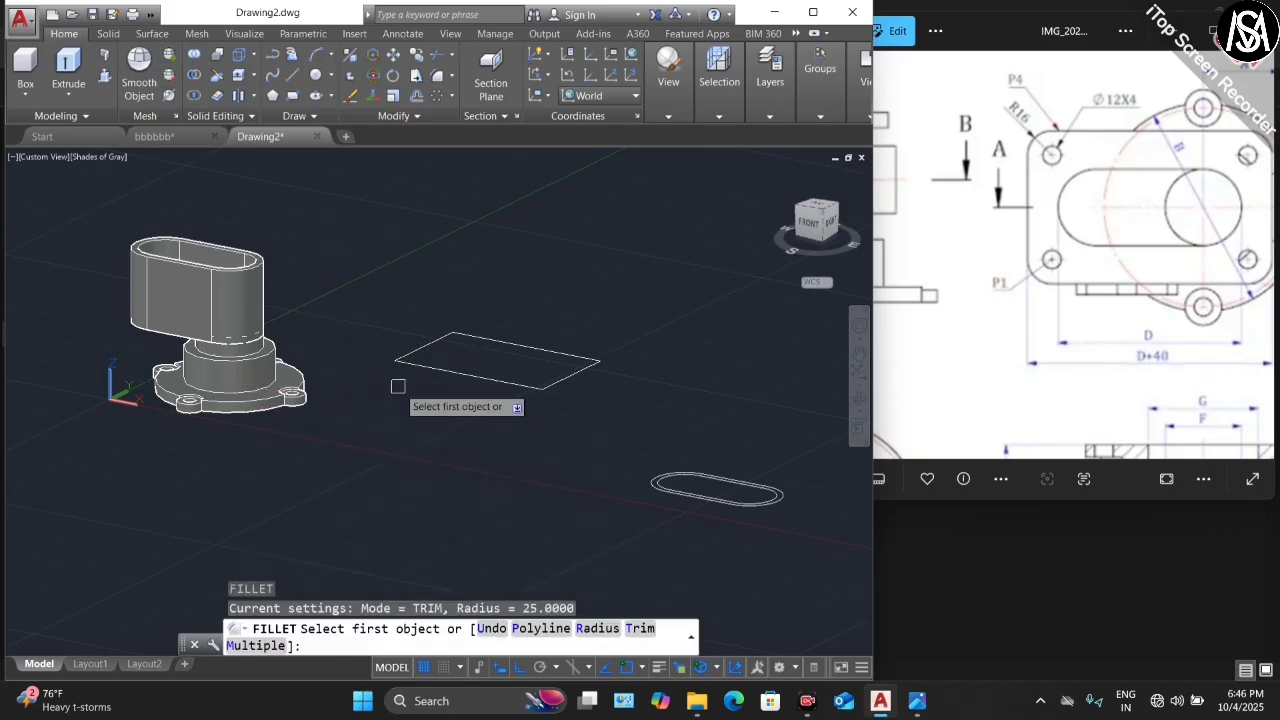
pyautogui.write('r')
pyautogui.press('Return')
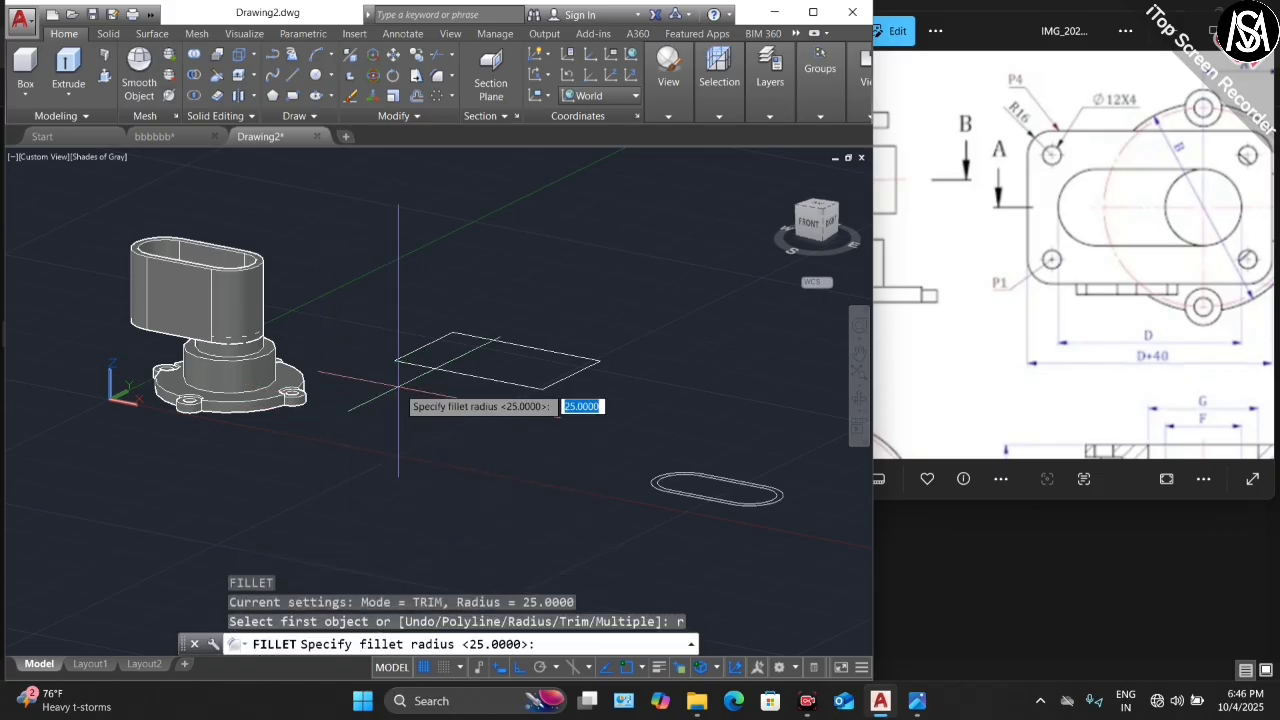
pyautogui.write('16')
pyautogui.press('Return')
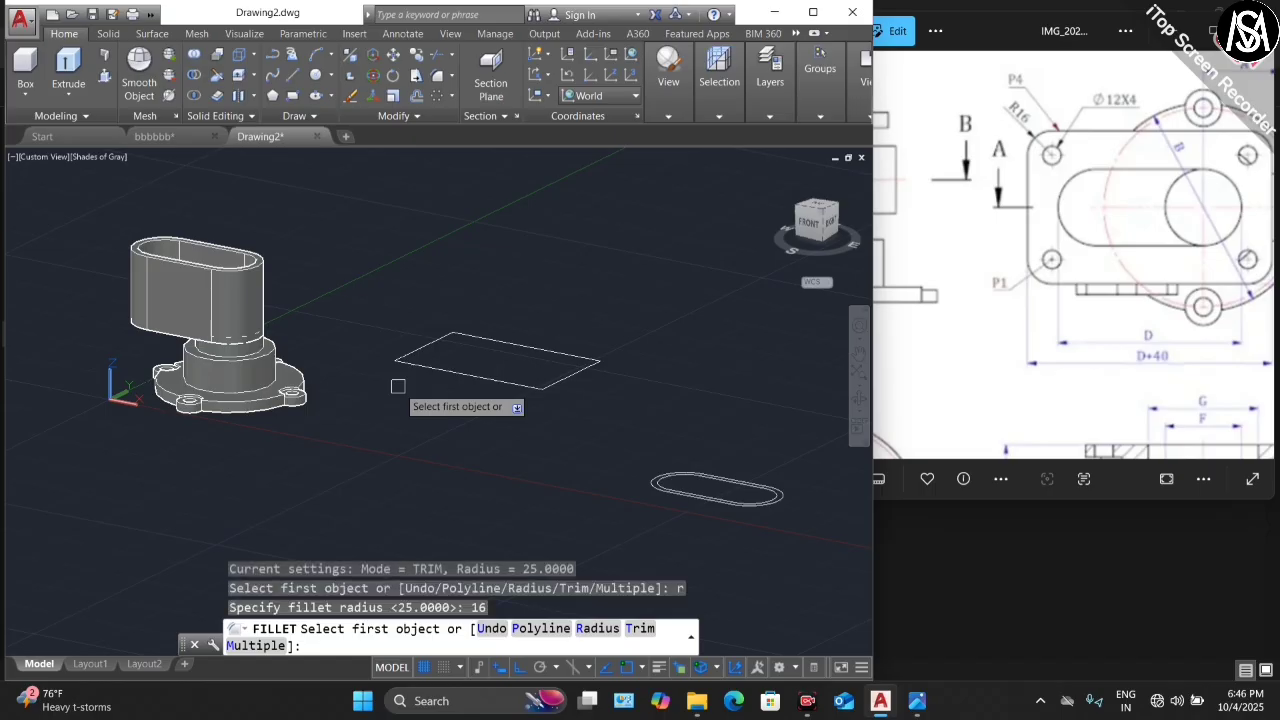
pyautogui.click(530, 628)
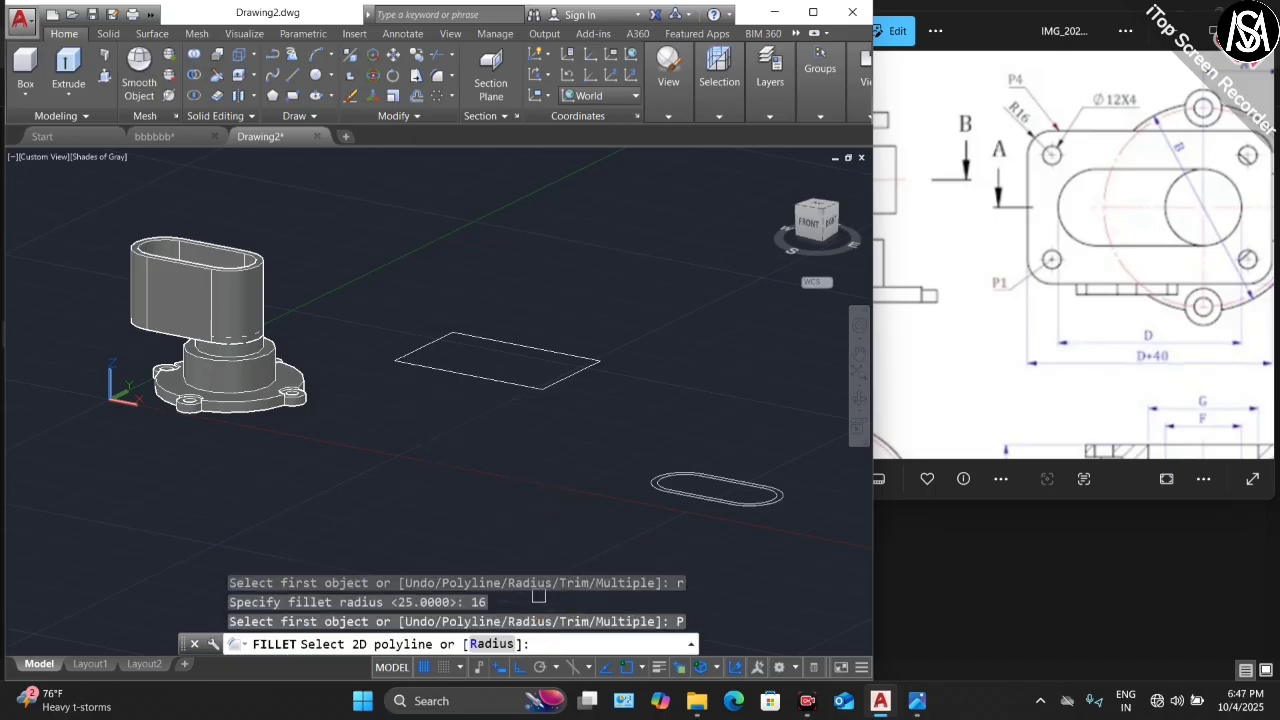
pyautogui.click(570, 372)
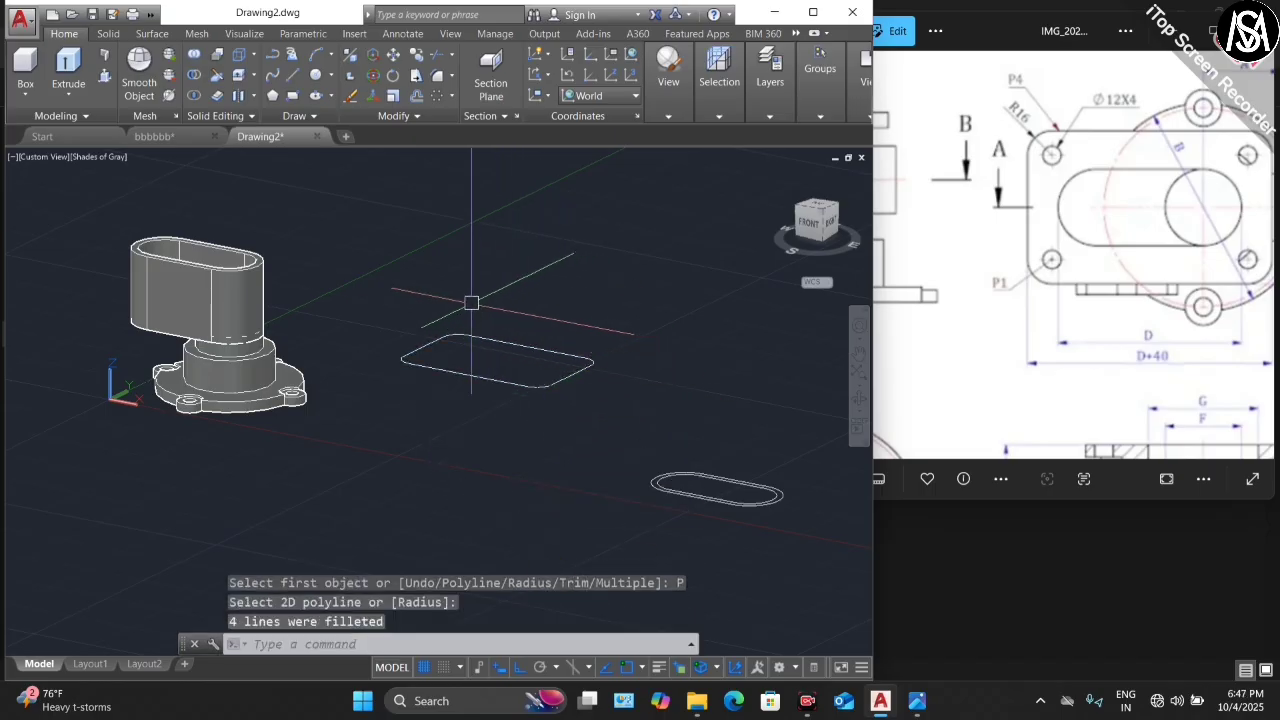
# - Draw a 12 mm diameter circle at the centre of the rounded rectangle's far-left corner arc
pyautogui.scroll(4, 460, 345)
pyautogui.scroll(-1, 450, 360)
pyautogui.press('Escape')
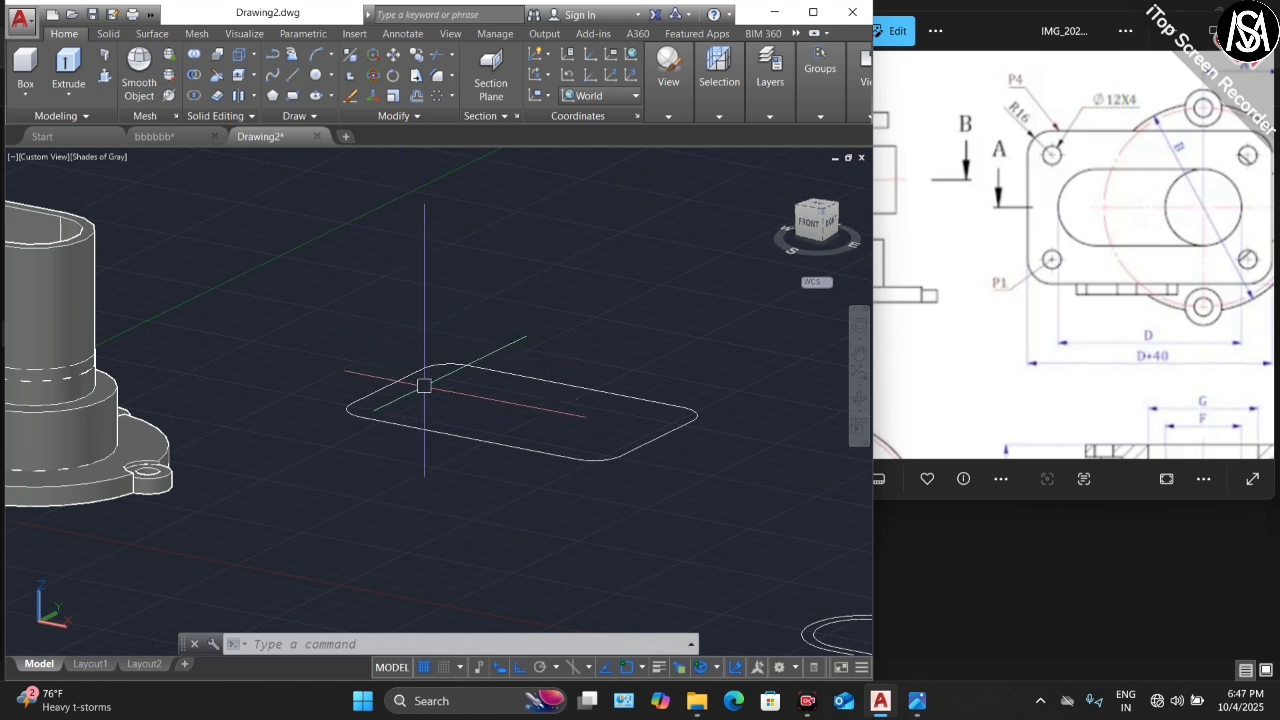
pyautogui.press('Return')
pyautogui.scroll(5, 460, 358)
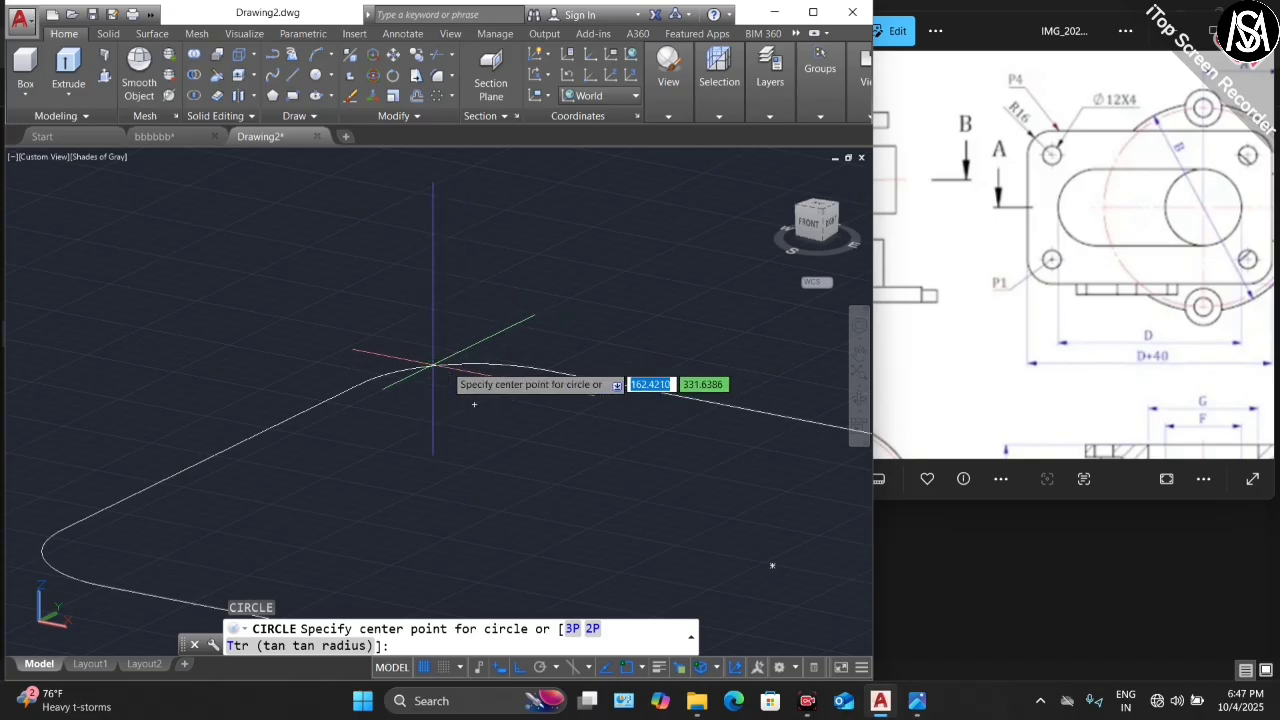
pyautogui.click(477, 405)
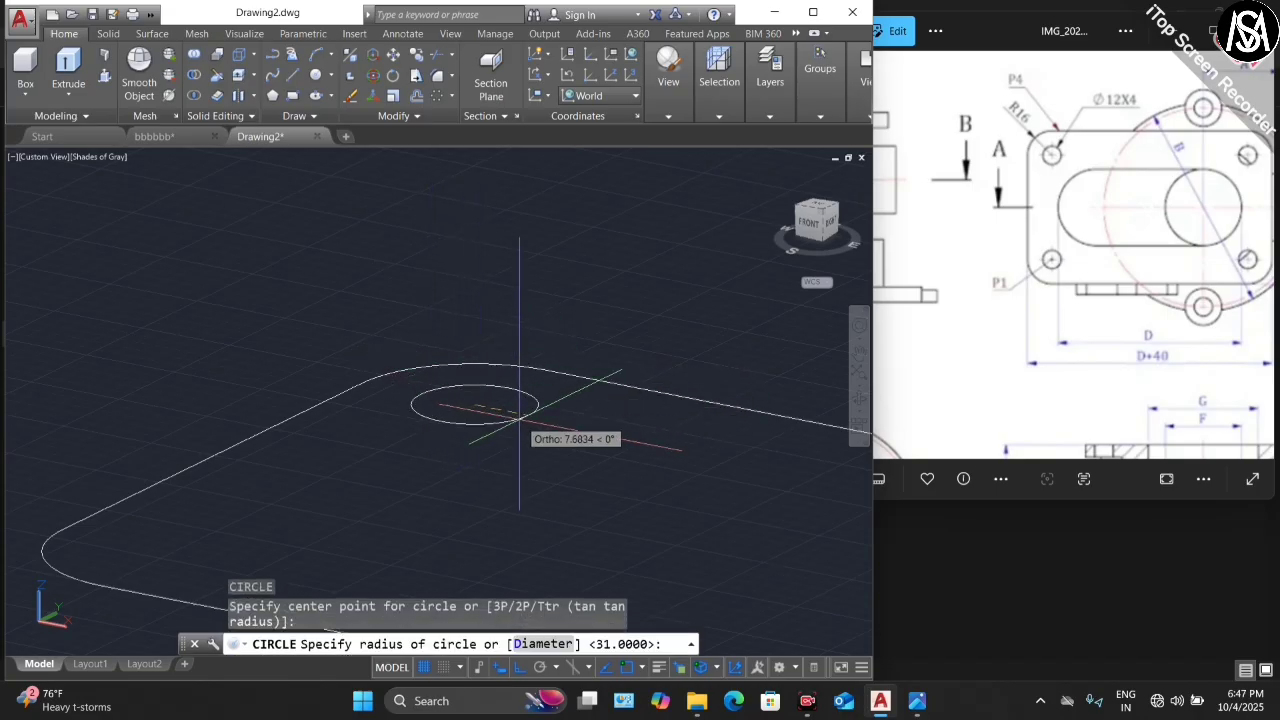
pyautogui.write('d')
pyautogui.press('Return')
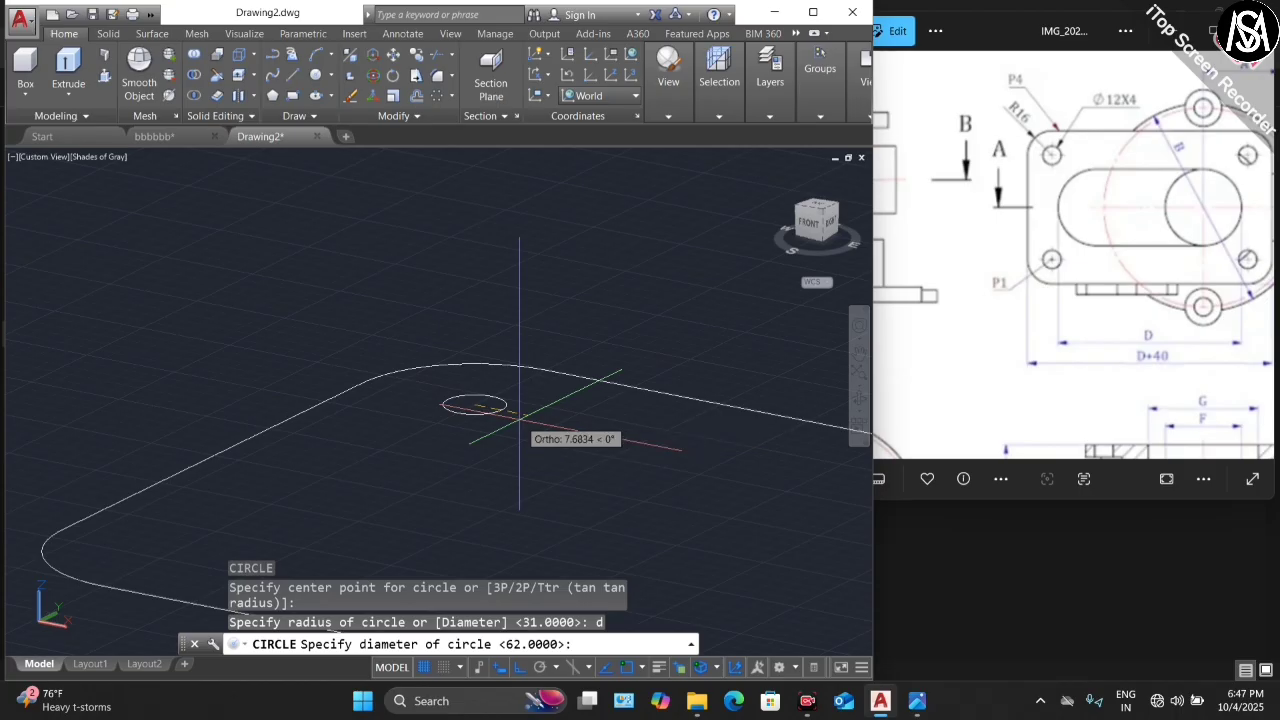
pyautogui.write('12')
pyautogui.press('Return')
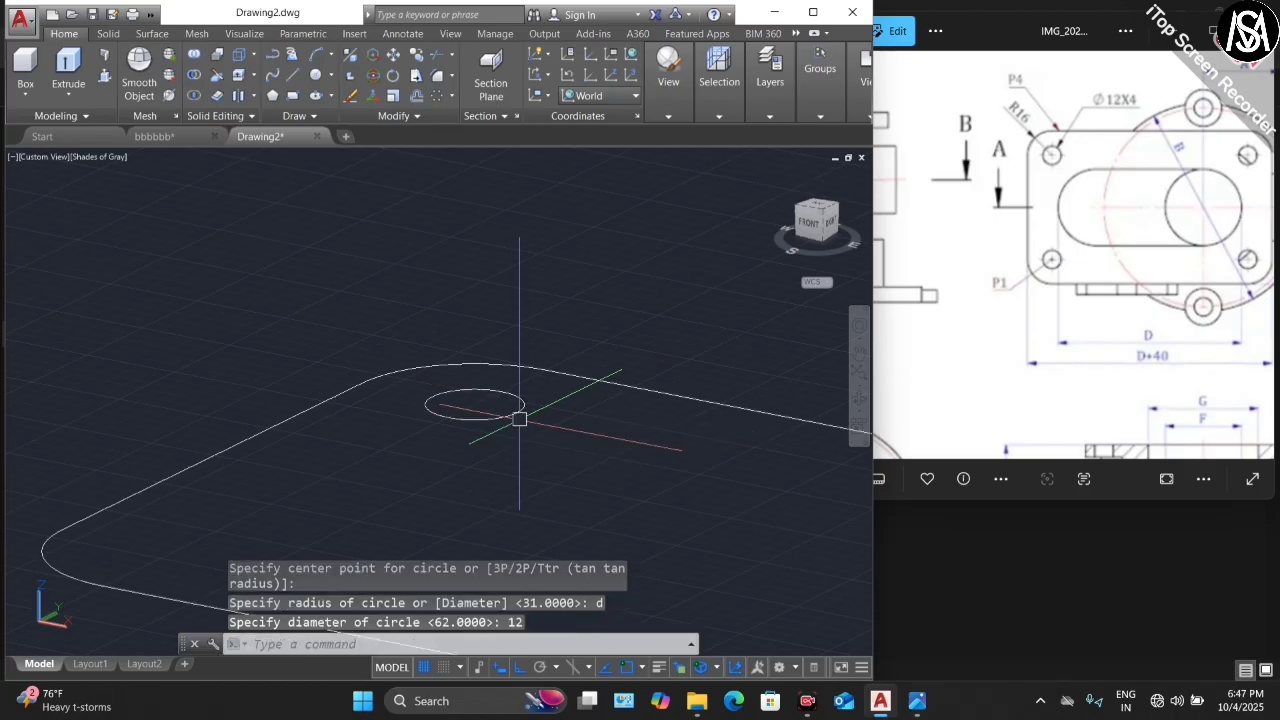
# - Mirror the 12 mm circle about the rounded rectangle's crosswise centreline, keeping the original circle
pyautogui.scroll(-5, 519, 419)
pyautogui.scroll(-2, 199, 310)
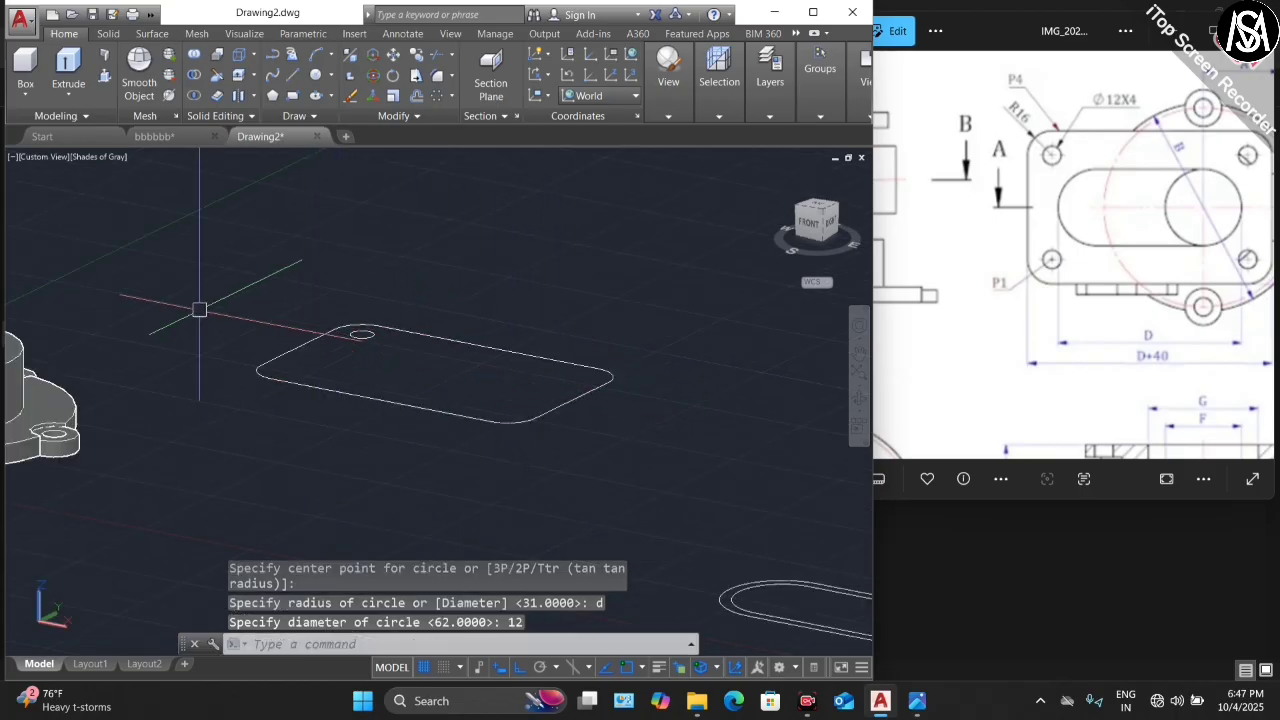
pyautogui.scroll(2, 256, 313)
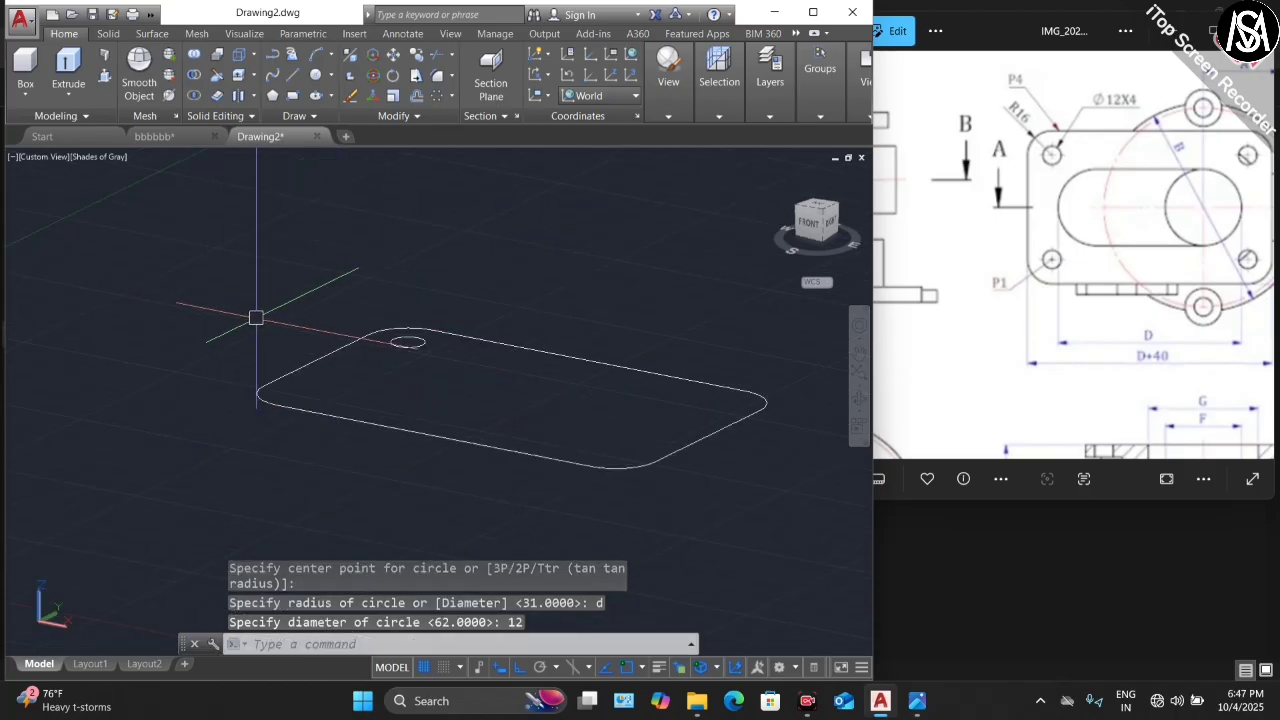
pyautogui.click(422, 343)
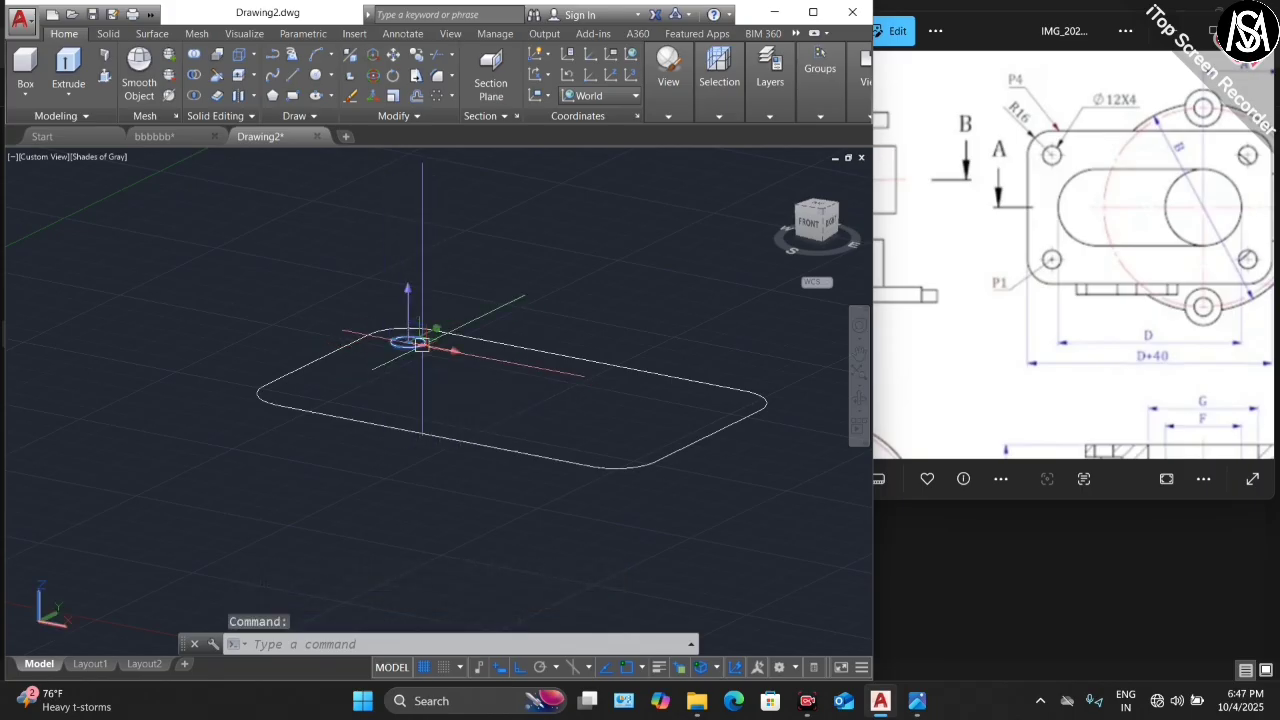
pyautogui.press('Return')
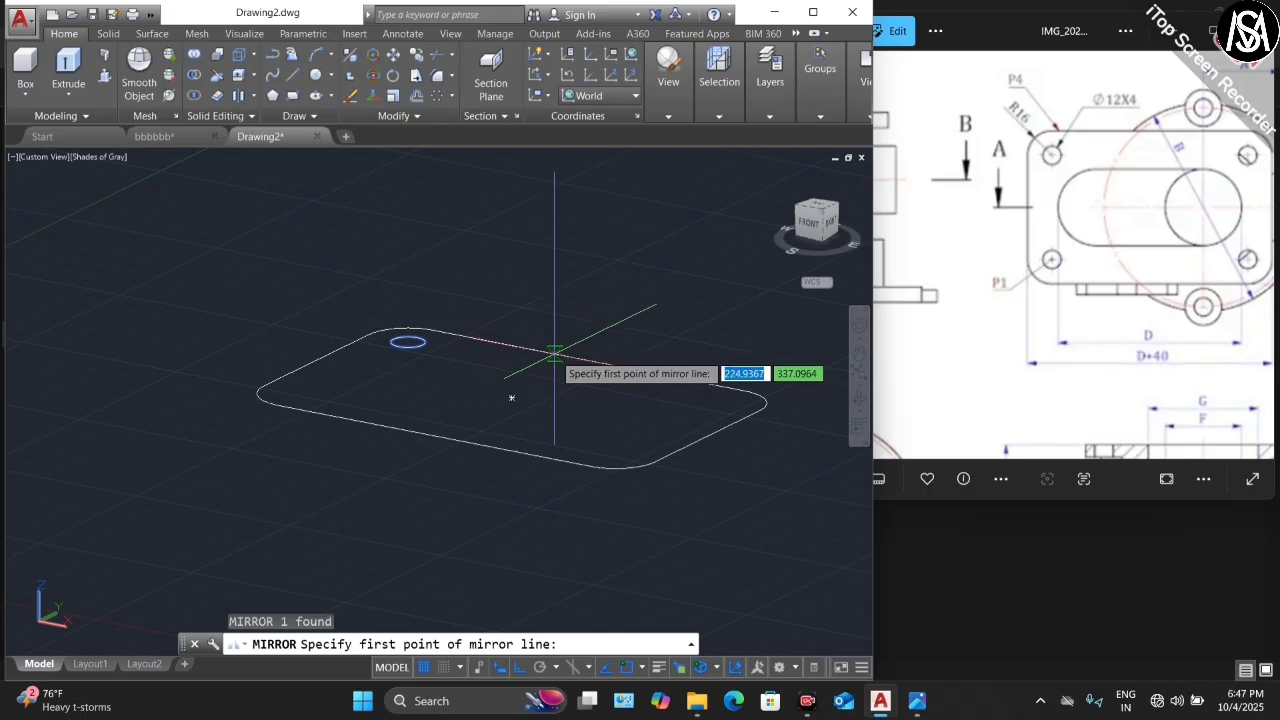
pyautogui.click(588, 360)
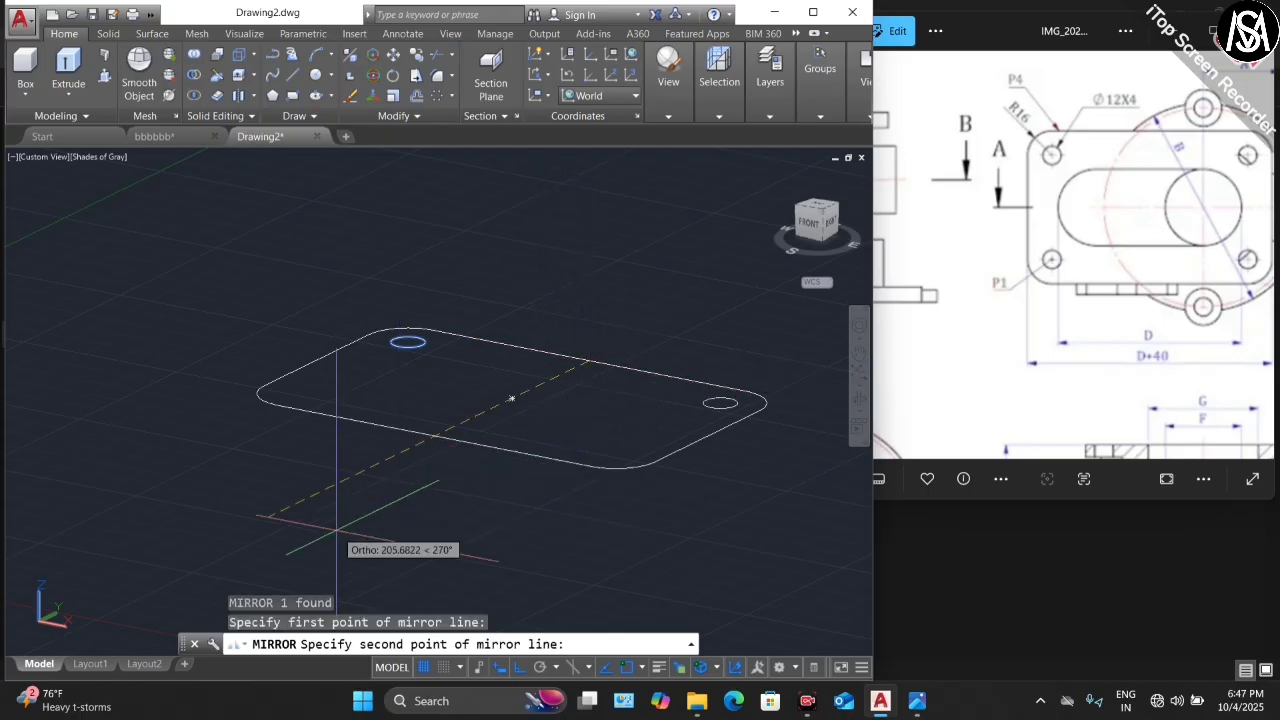
pyautogui.click(341, 515)
pyautogui.click(385, 573)
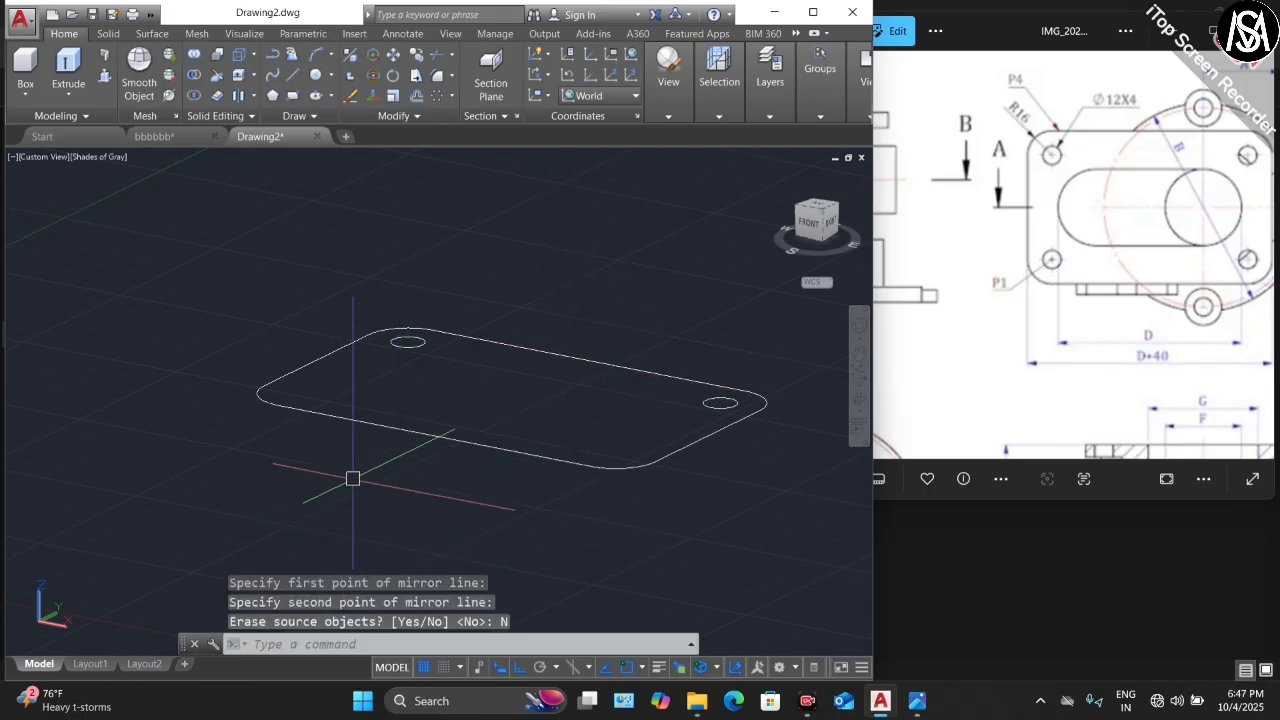
# - Mirror both bolt-hole circles about the rounded rectangle's lengthwise centreline, keeping the originals
pyautogui.click(407, 342)
pyautogui.click(710, 405)
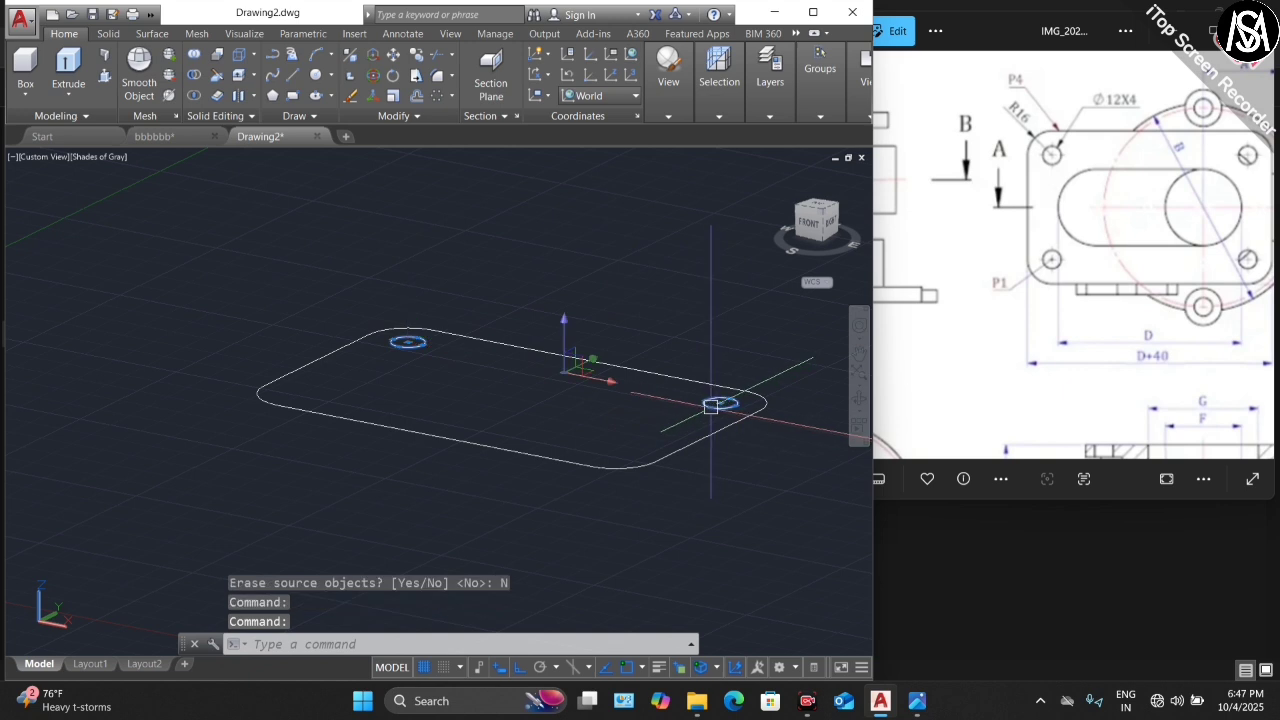
pyautogui.press('Return')
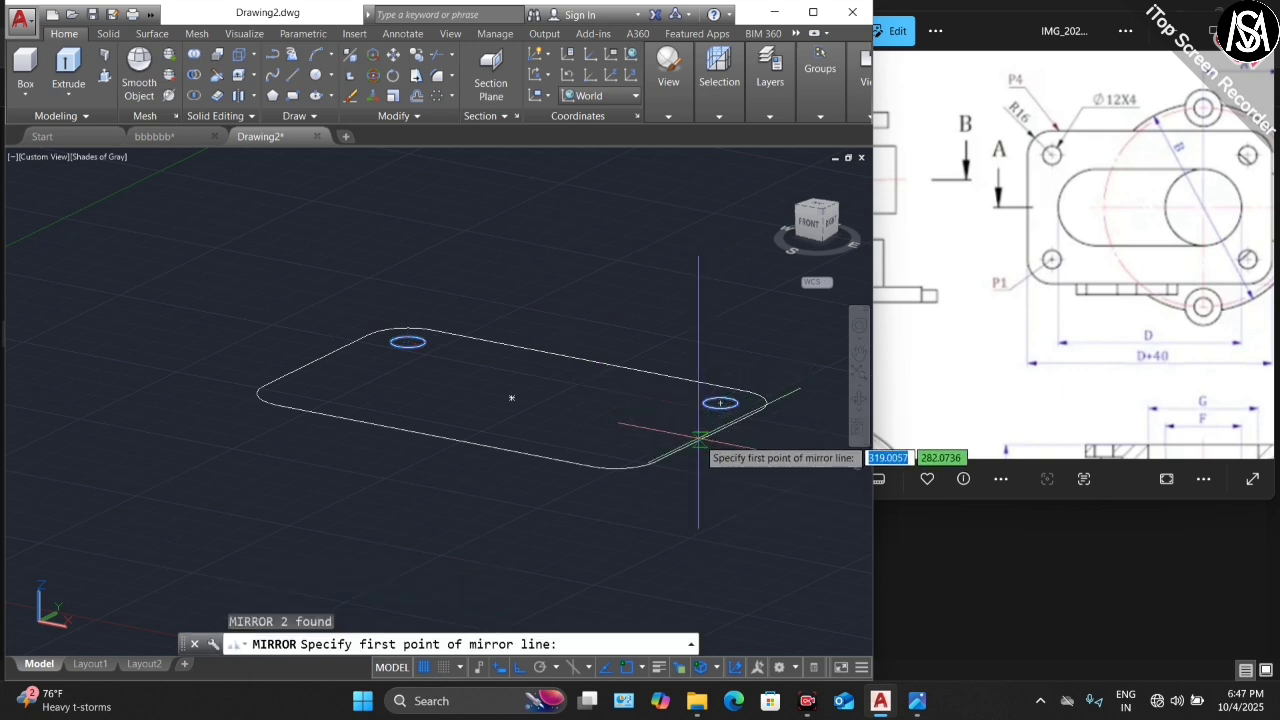
pyautogui.scroll(-2, 715, 430)
pyautogui.click(707, 433)
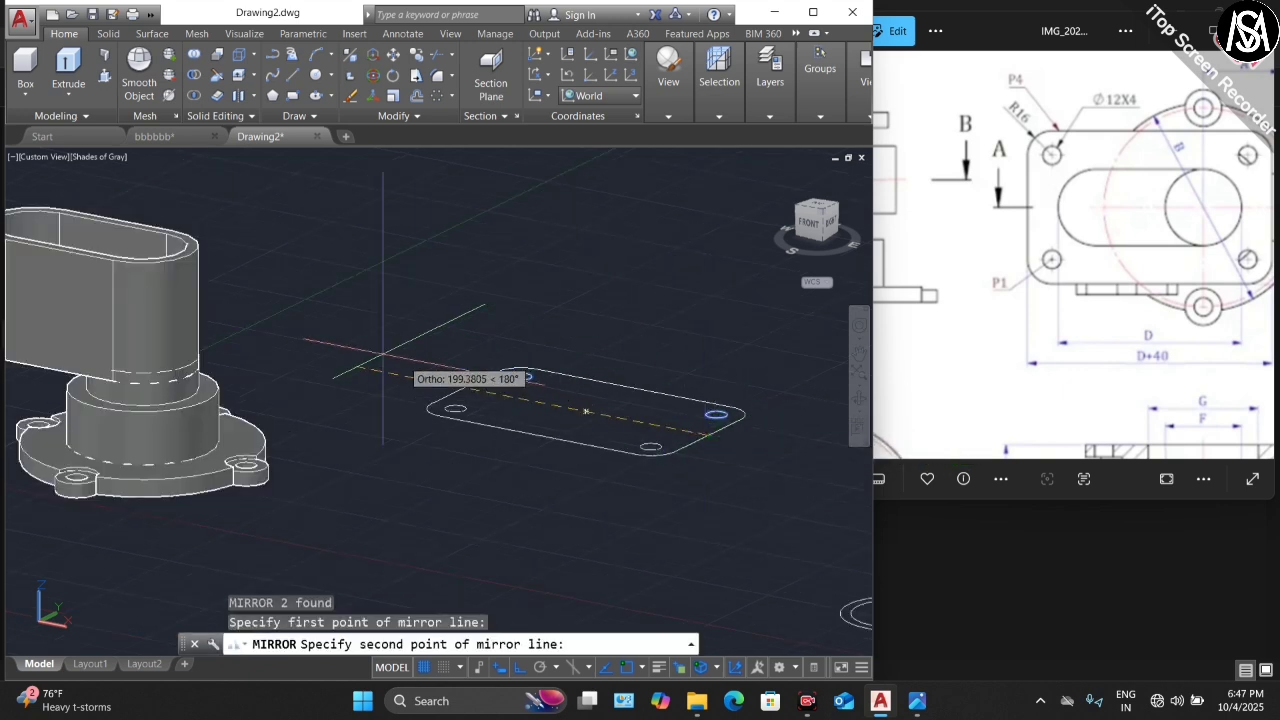
pyautogui.click(375, 357)
pyautogui.click(408, 409)
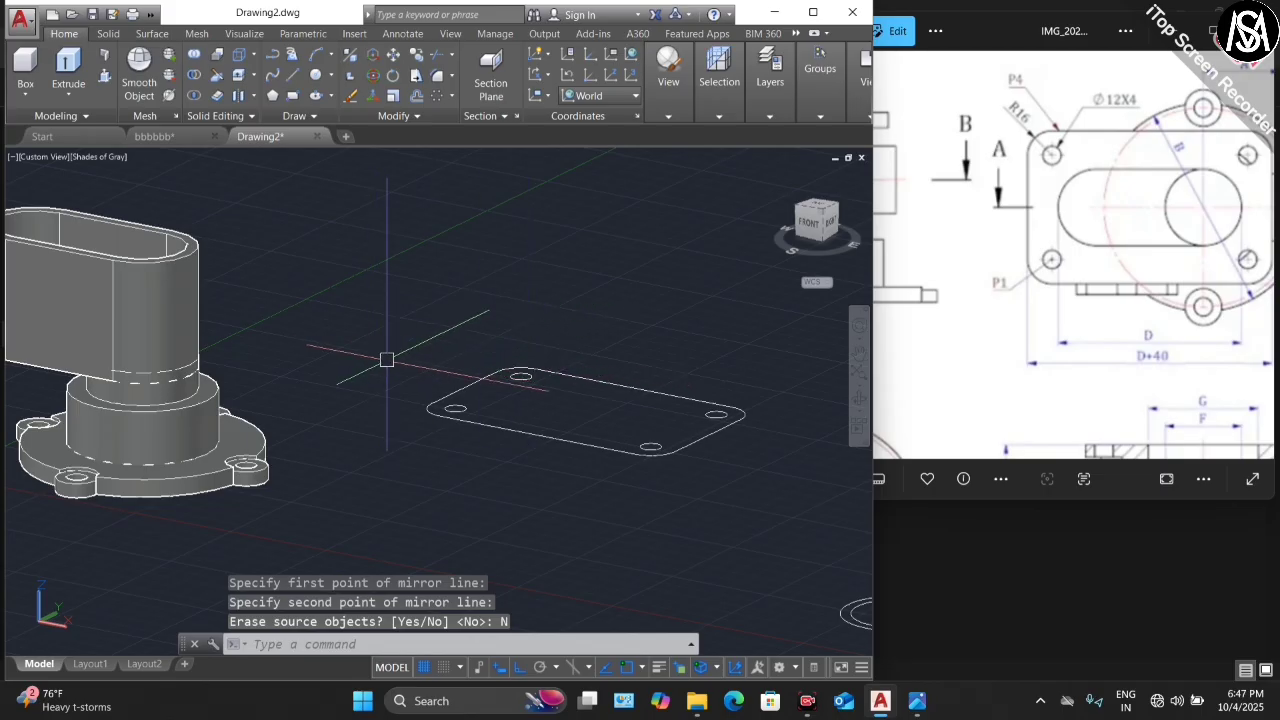
# - Copy the inner slot outline from its centre to the centre of the rounded rectangle
pyautogui.scroll(-2, 529, 380)
pyautogui.scroll(2, 420, 362)
pyautogui.scroll(-1, 337, 340)
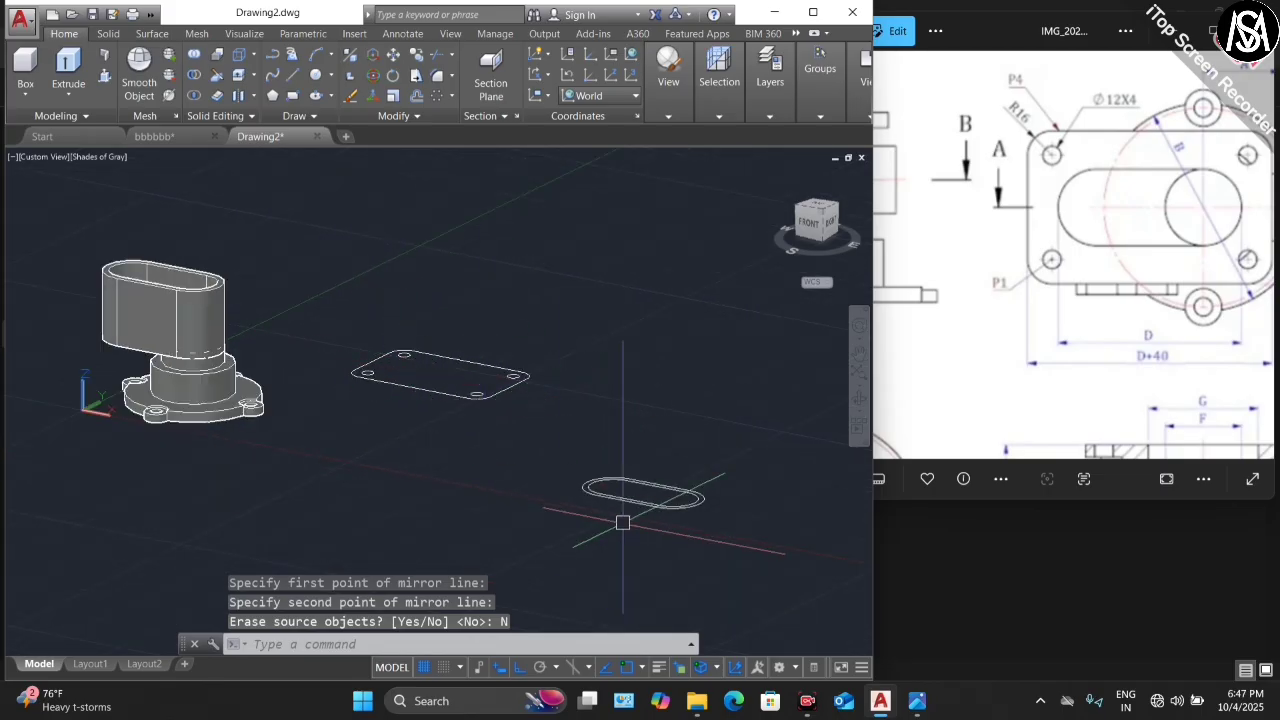
pyautogui.scroll(3, 623, 523)
pyautogui.scroll(3, 574, 434)
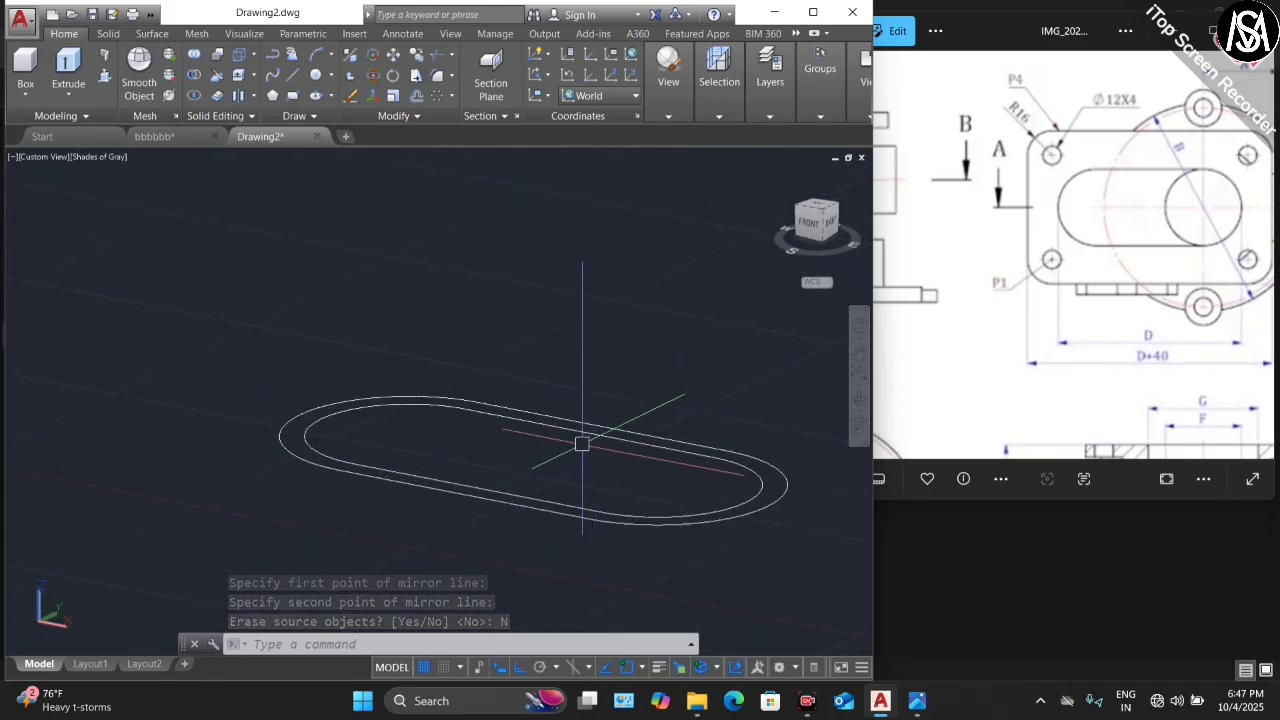
pyautogui.scroll(1, 545, 432)
pyautogui.scroll(-2, 490, 418)
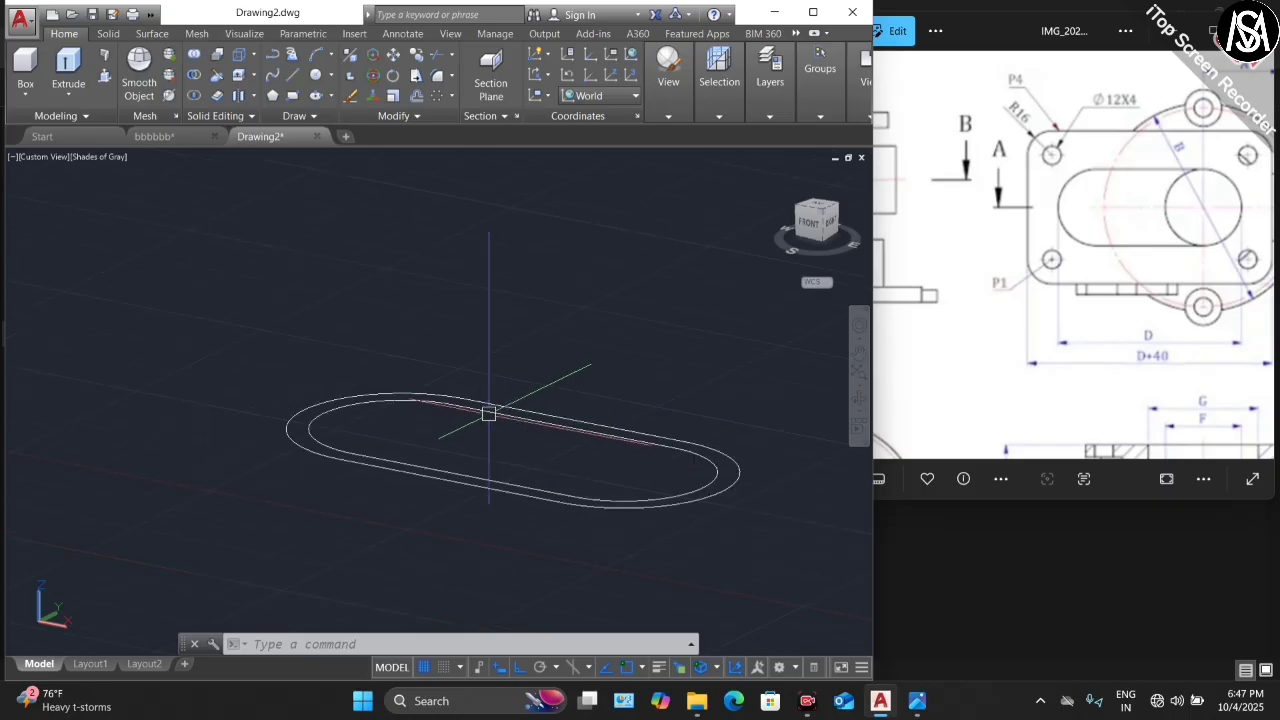
pyautogui.scroll(1, 506, 413)
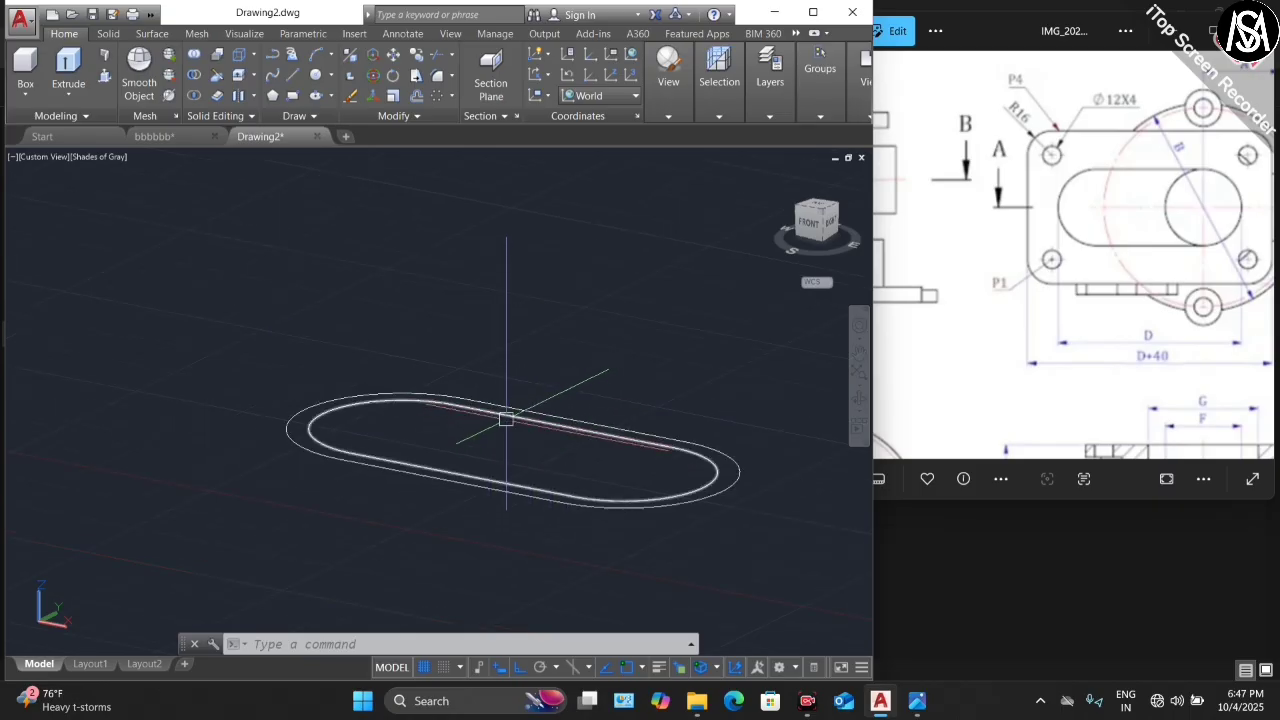
pyautogui.click(506, 419)
pyautogui.write('co')
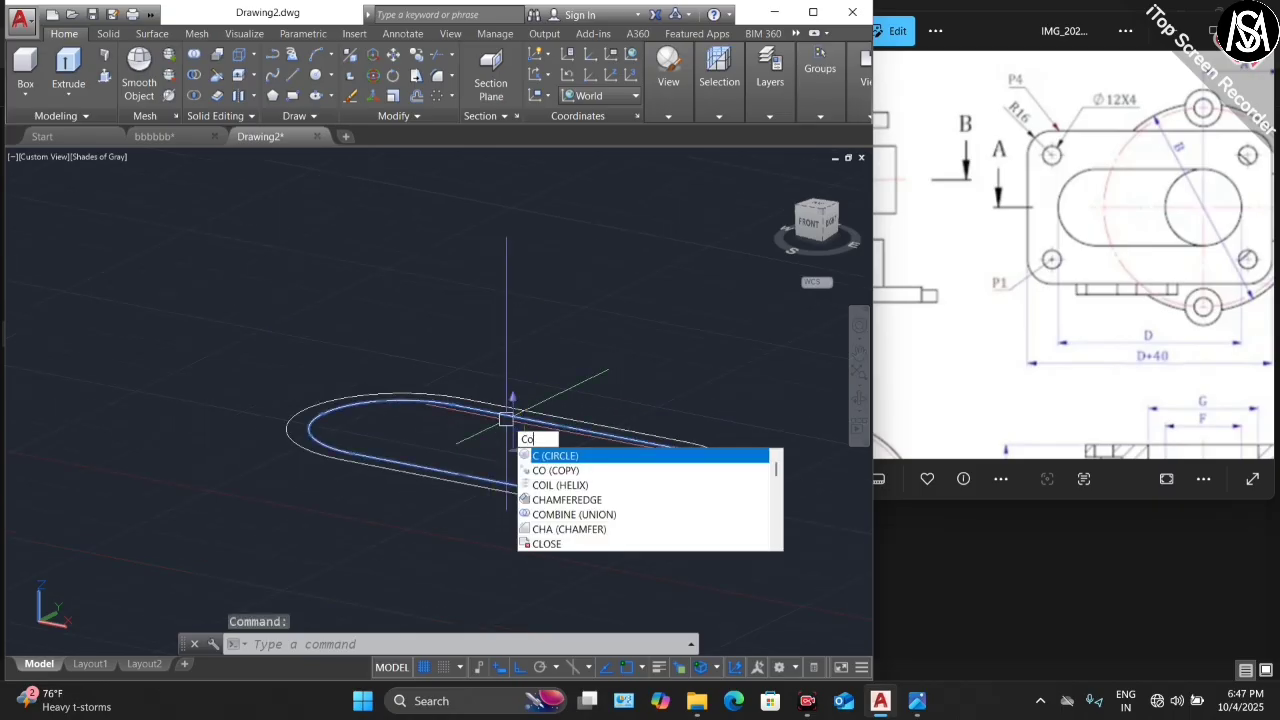
pyautogui.press('Return')
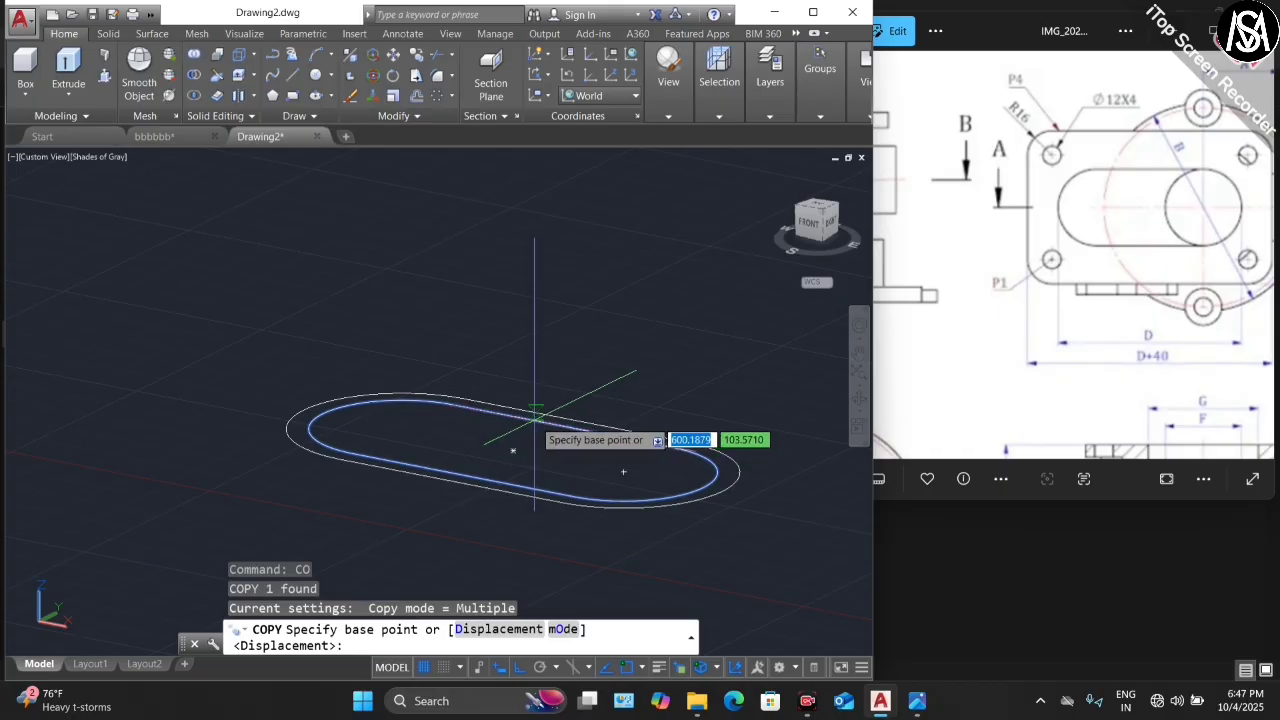
pyautogui.click(513, 448)
pyautogui.scroll(-5, 523, 437)
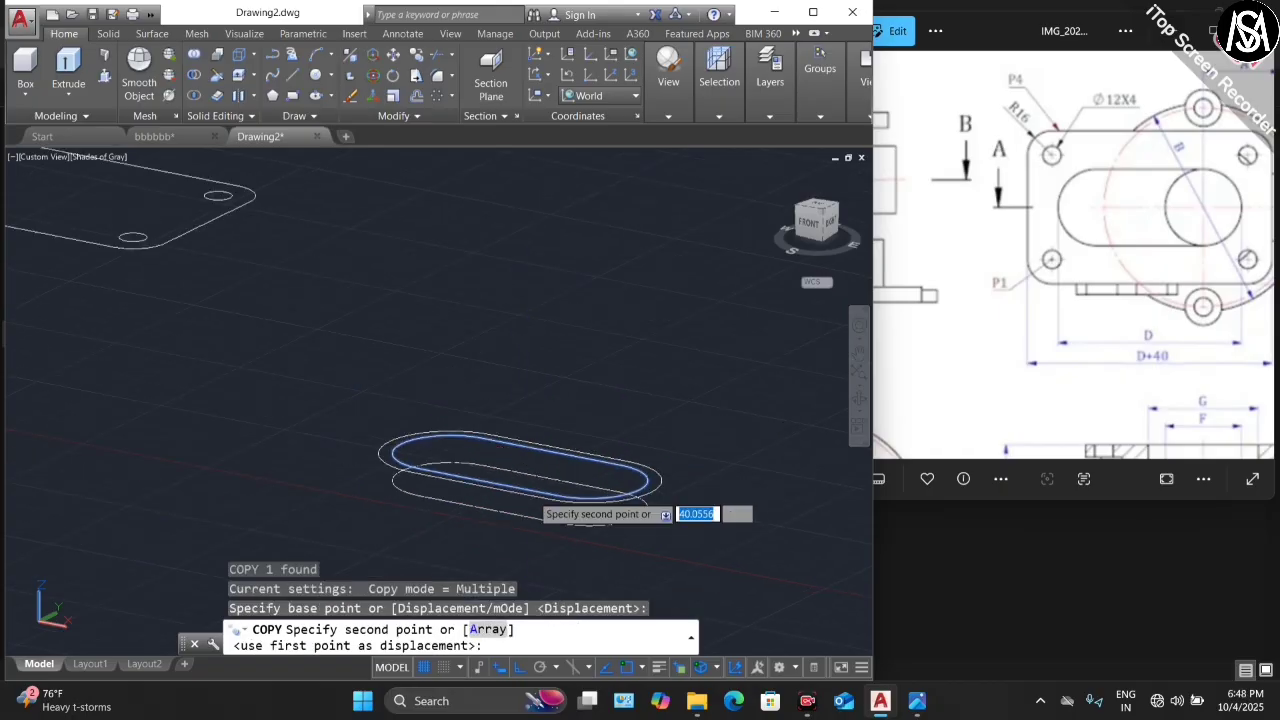
pyautogui.scroll(3, 296, 363)
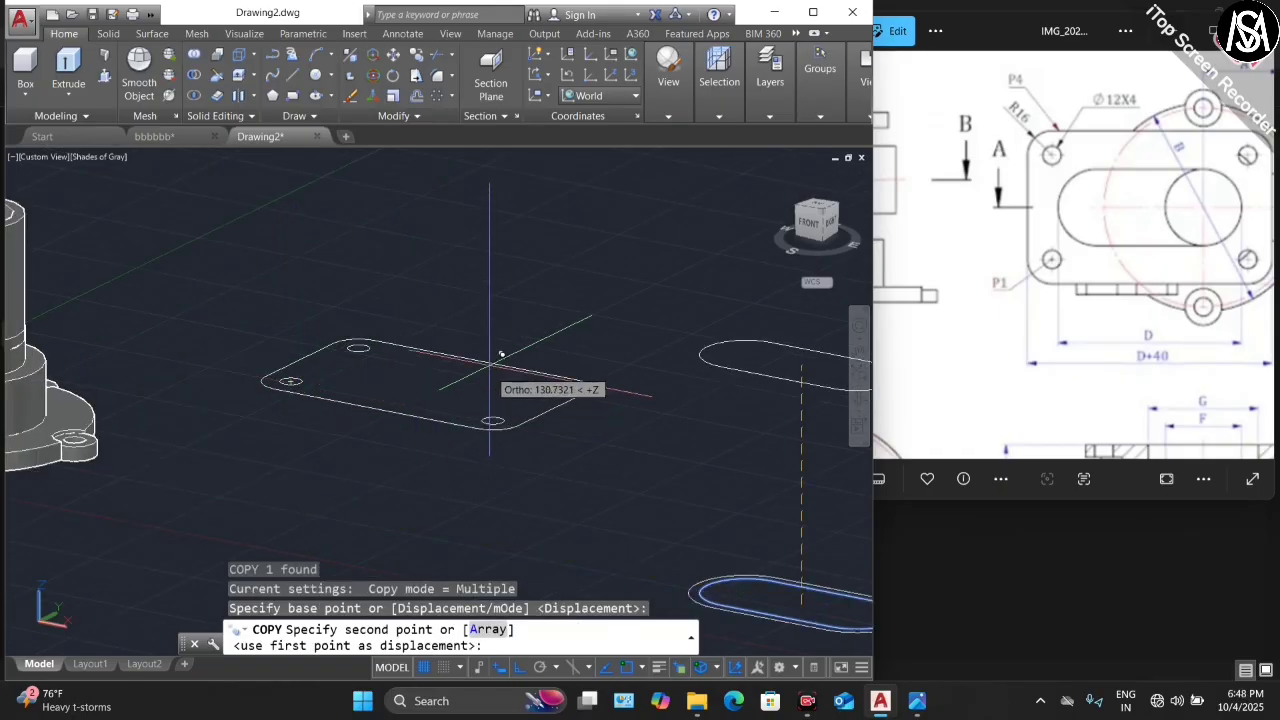
pyautogui.click(428, 376)
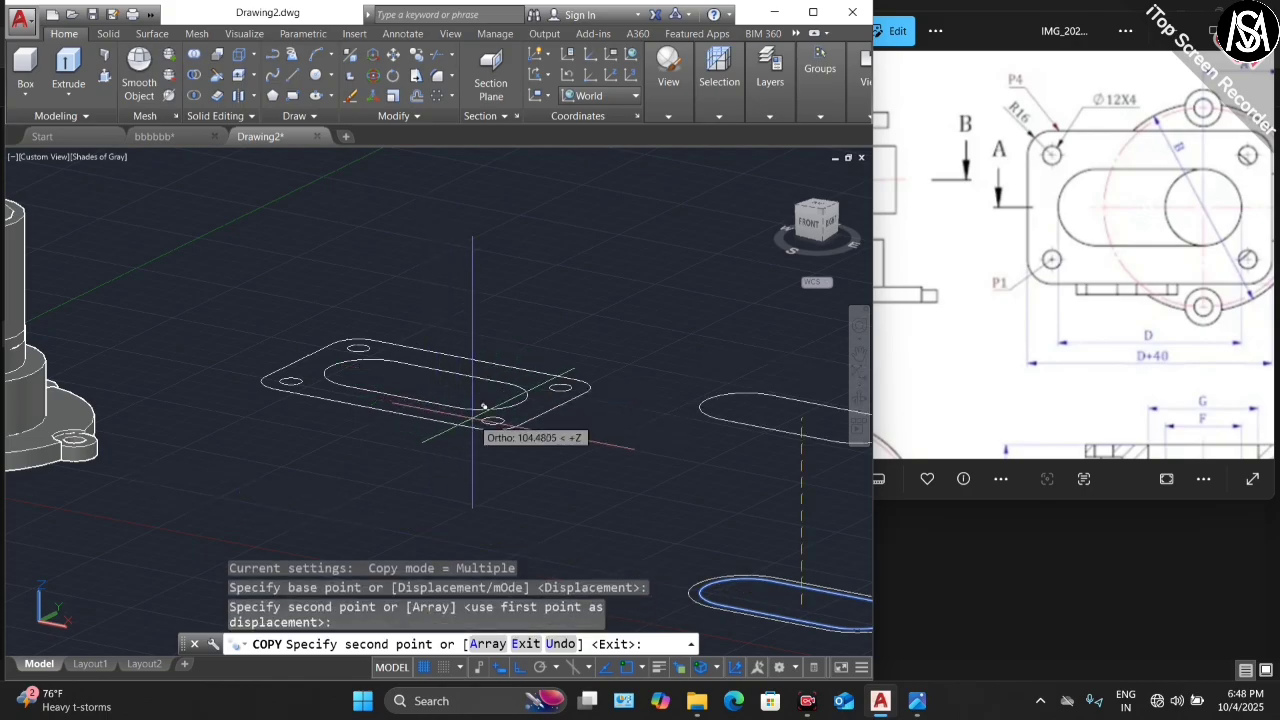
pyautogui.press('Escape')
# - Presspull the flange area around the slot and four bolt holes upward into a solid plate
pyautogui.scroll(-2, 383, 367)
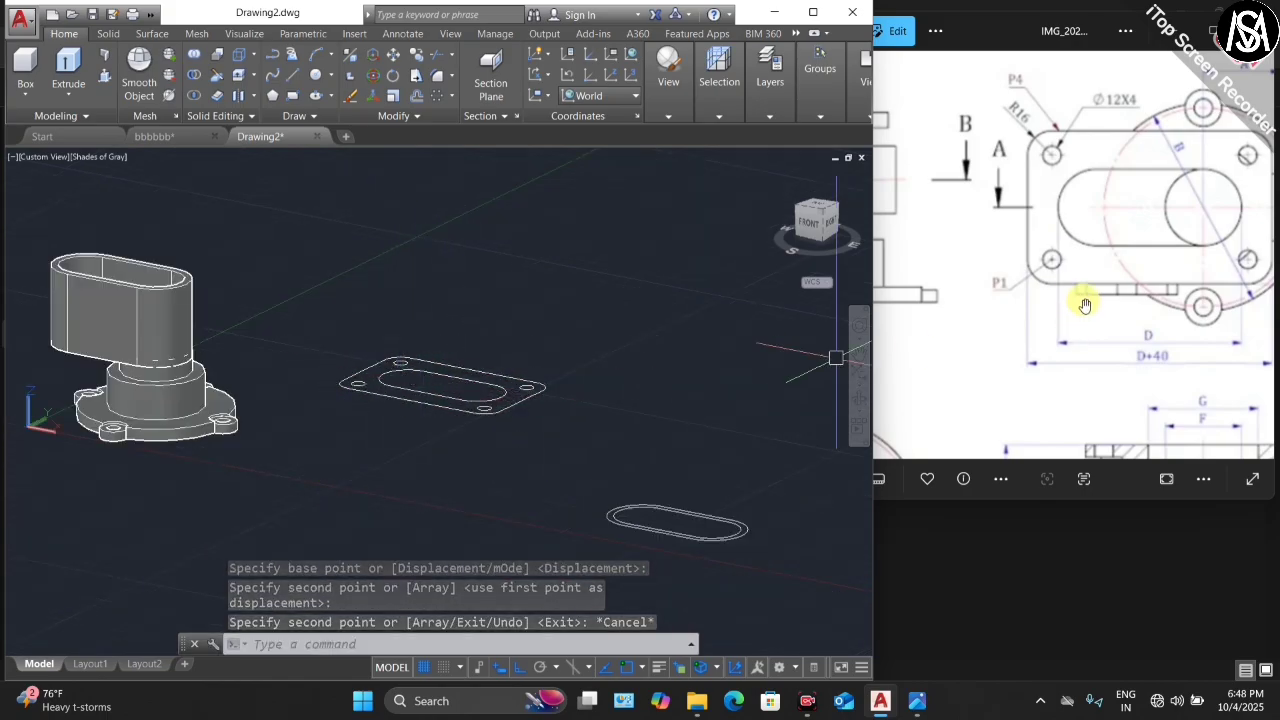
pyautogui.scroll(-4, 1057, 206)
pyautogui.scroll(-1, 1080, 313)
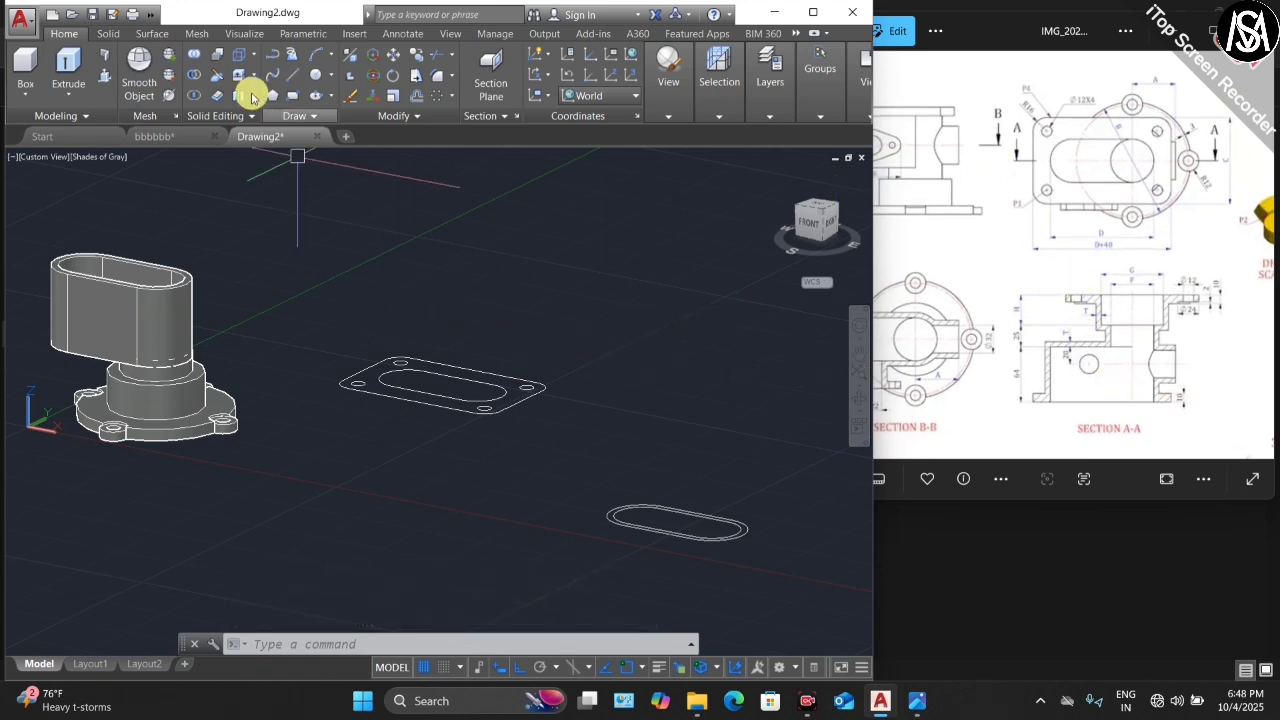
pyautogui.click(105, 78)
pyautogui.scroll(2, 425, 365)
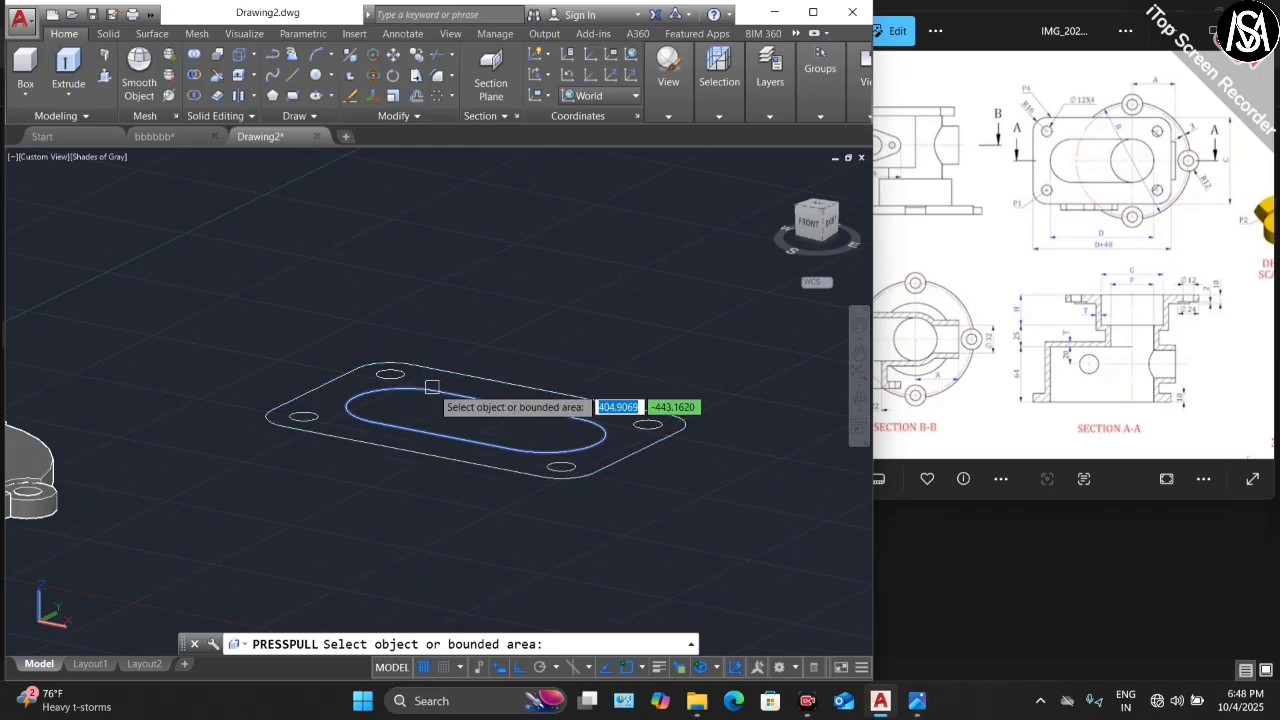
pyautogui.scroll(3, 432, 387)
pyautogui.click(436, 375)
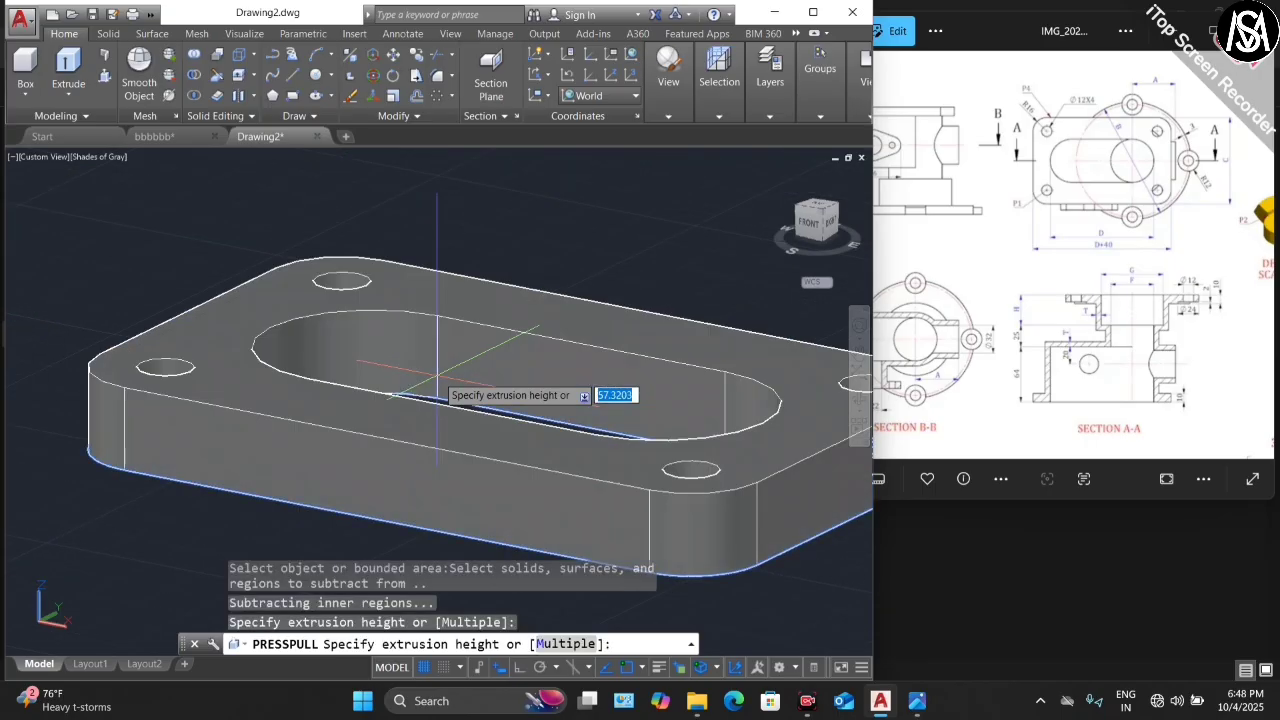
# - Presspull the region between the rounded rectangular flange outline and its slot and holes to a height of 10 mm
pyautogui.scroll(-3, 455, 340)
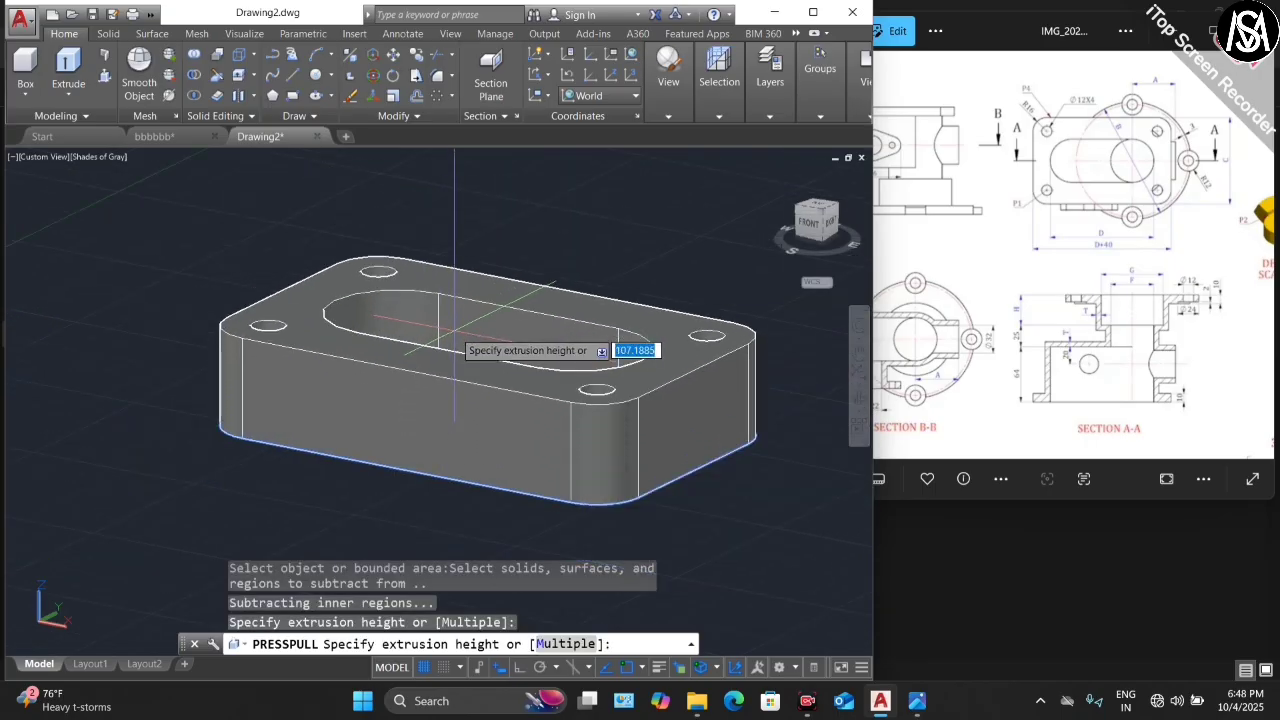
pyautogui.write('10')
pyautogui.press('Return')
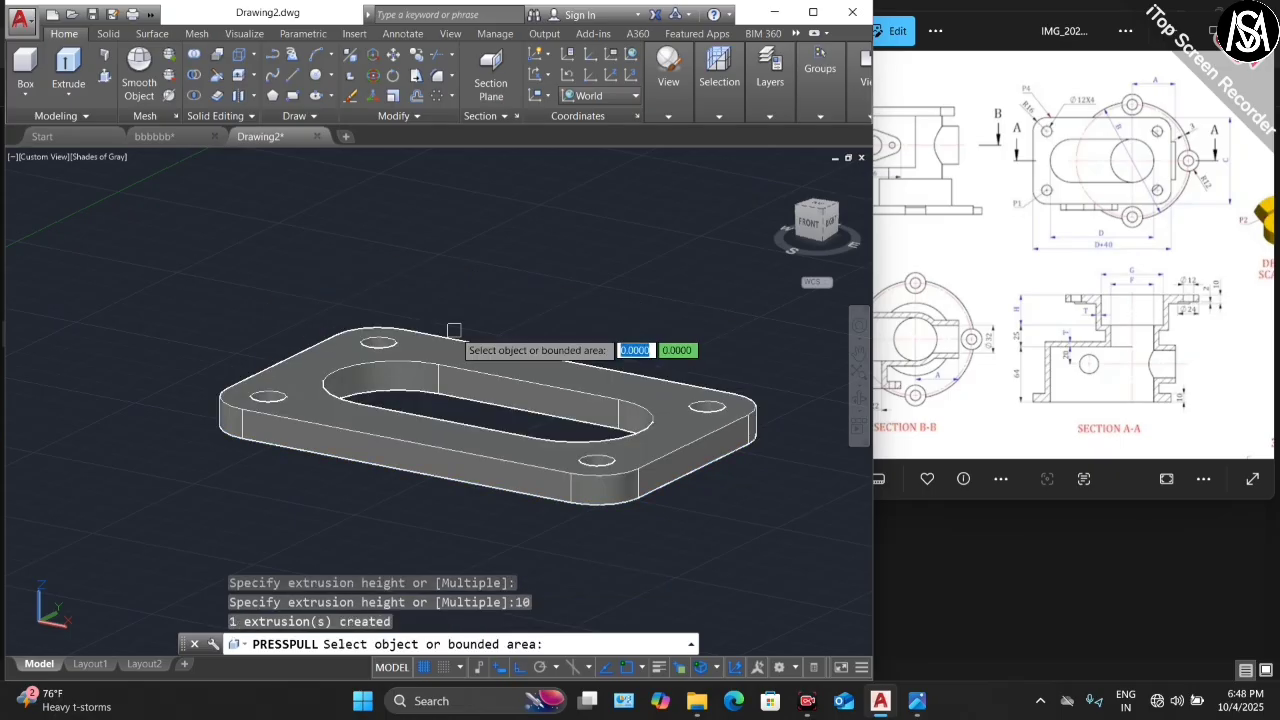
pyautogui.scroll(-5, 454, 330)
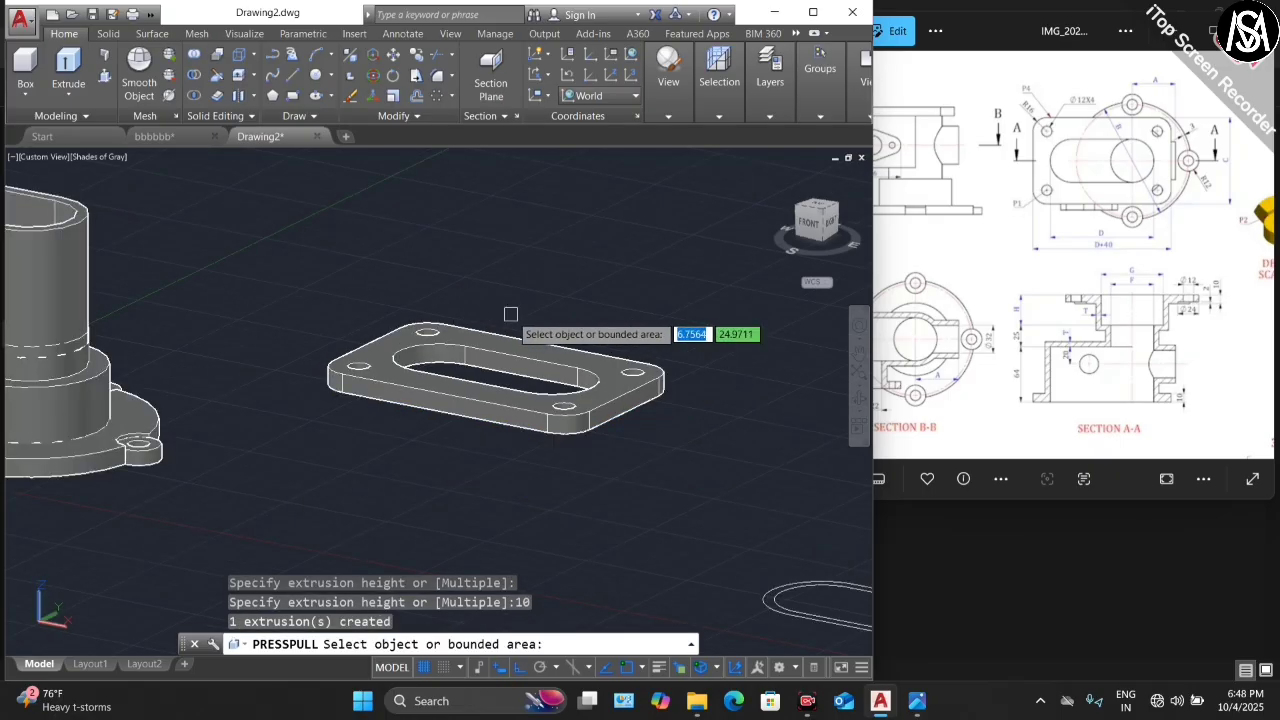
pyautogui.press('Return')
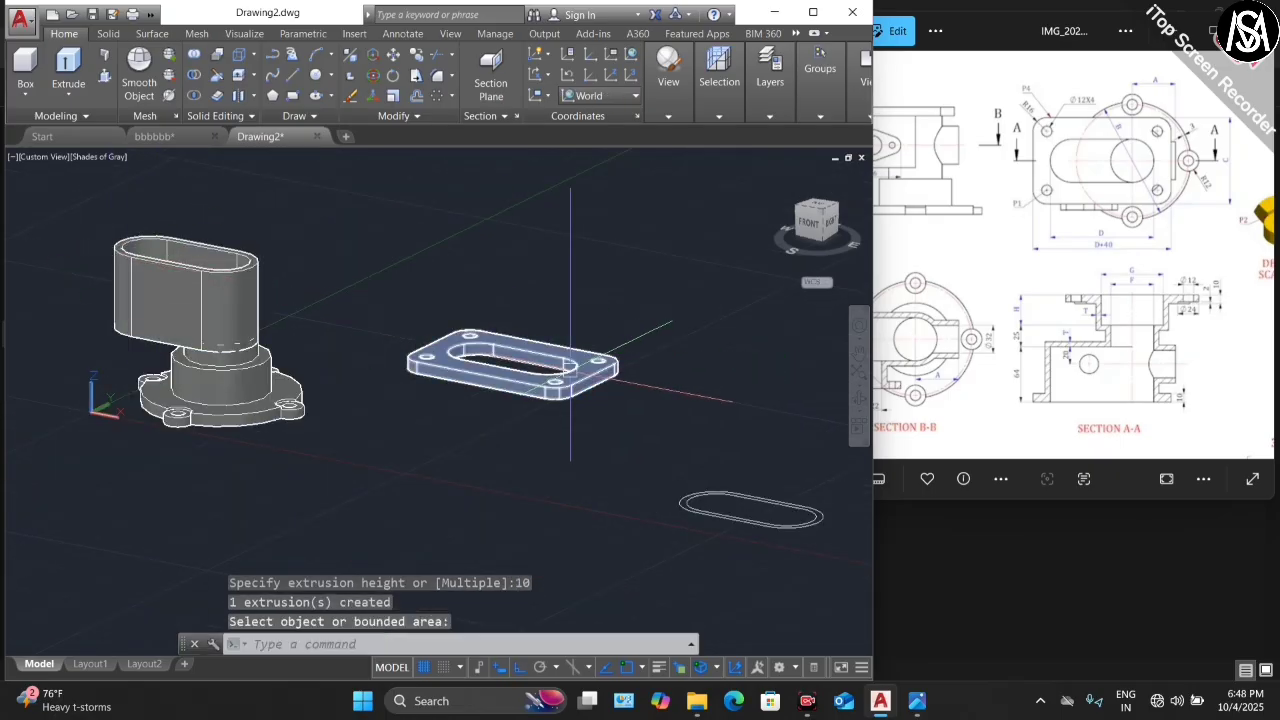
# - Move the solid flange from the end arc of its slot's lower edge to the matching point on the oval body's upper inner rim
pyautogui.click(597, 374)
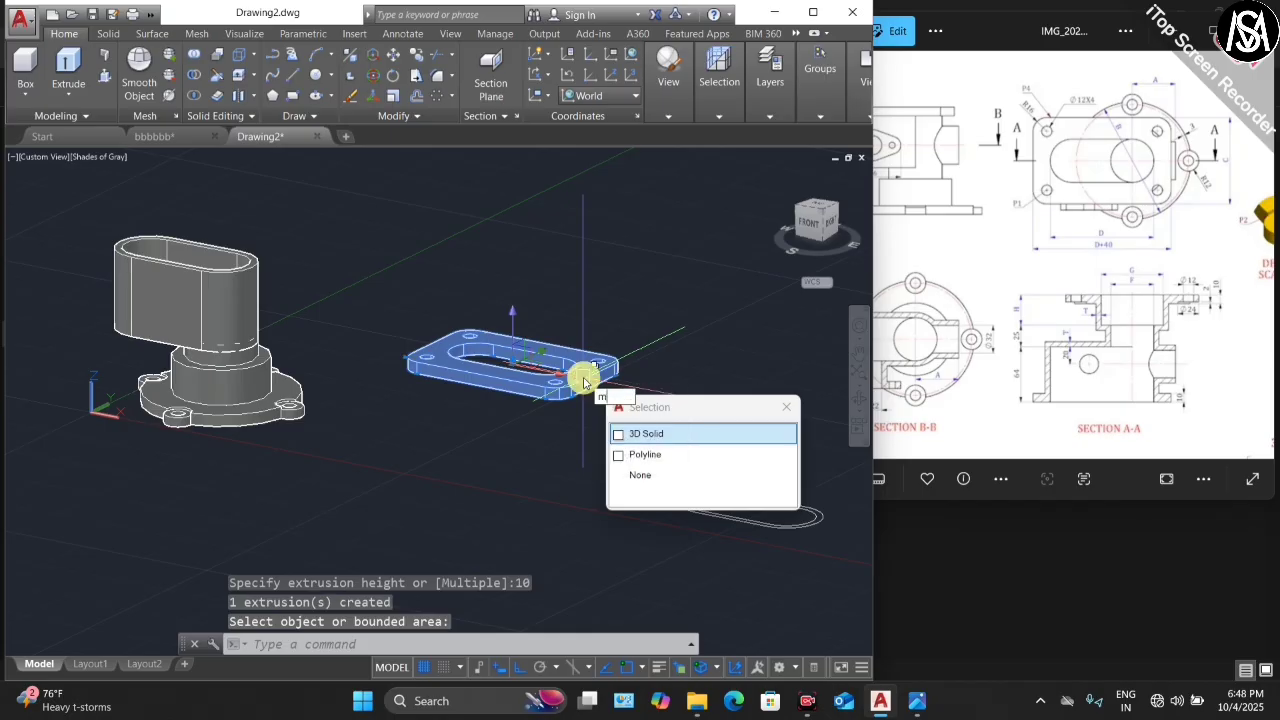
pyautogui.write('M')
pyautogui.press('Return')
pyautogui.scroll(6, 567, 377)
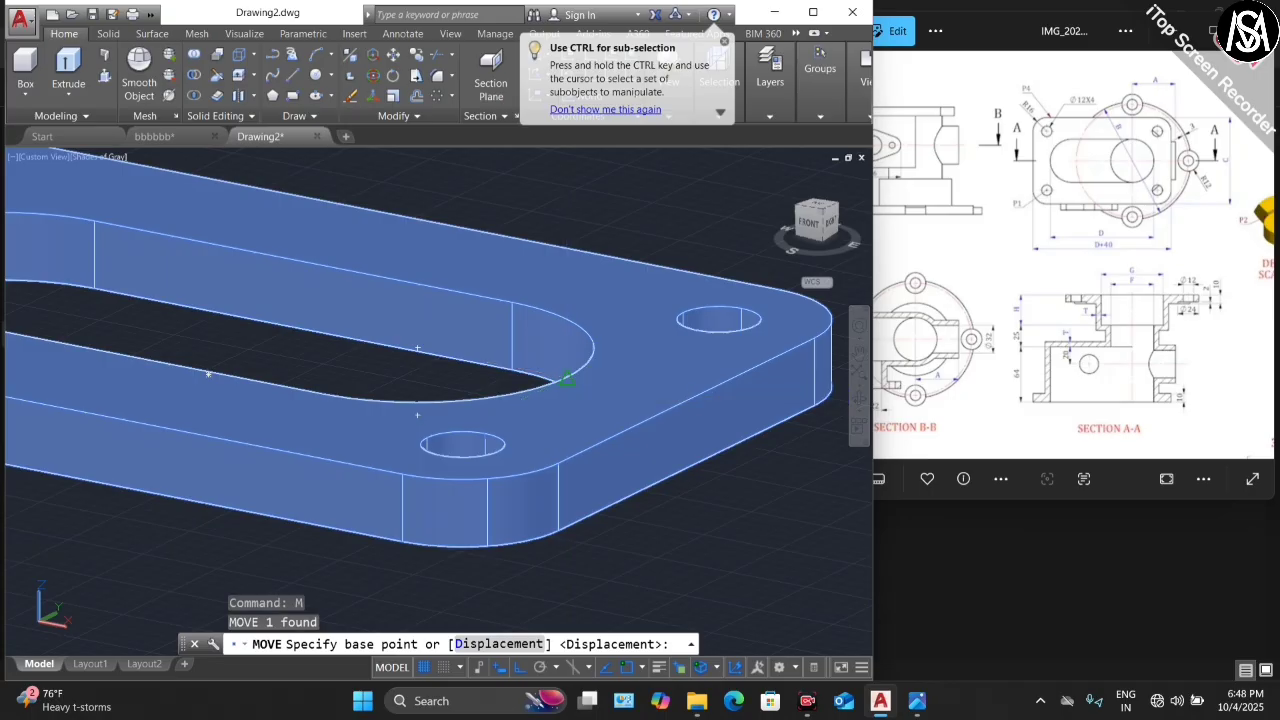
pyautogui.click(567, 380)
pyautogui.scroll(-6, 567, 380)
pyautogui.scroll(8, 330, 277)
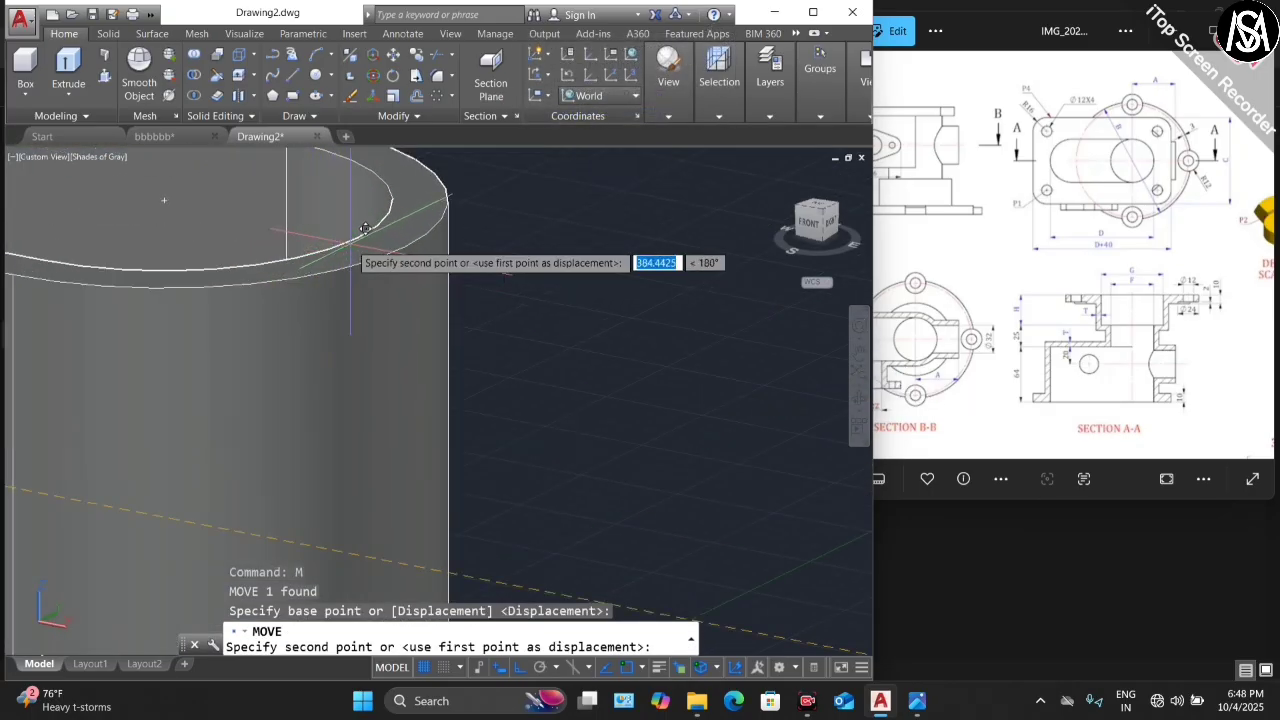
pyautogui.click(360, 242)
pyautogui.scroll(-5, 460, 328)
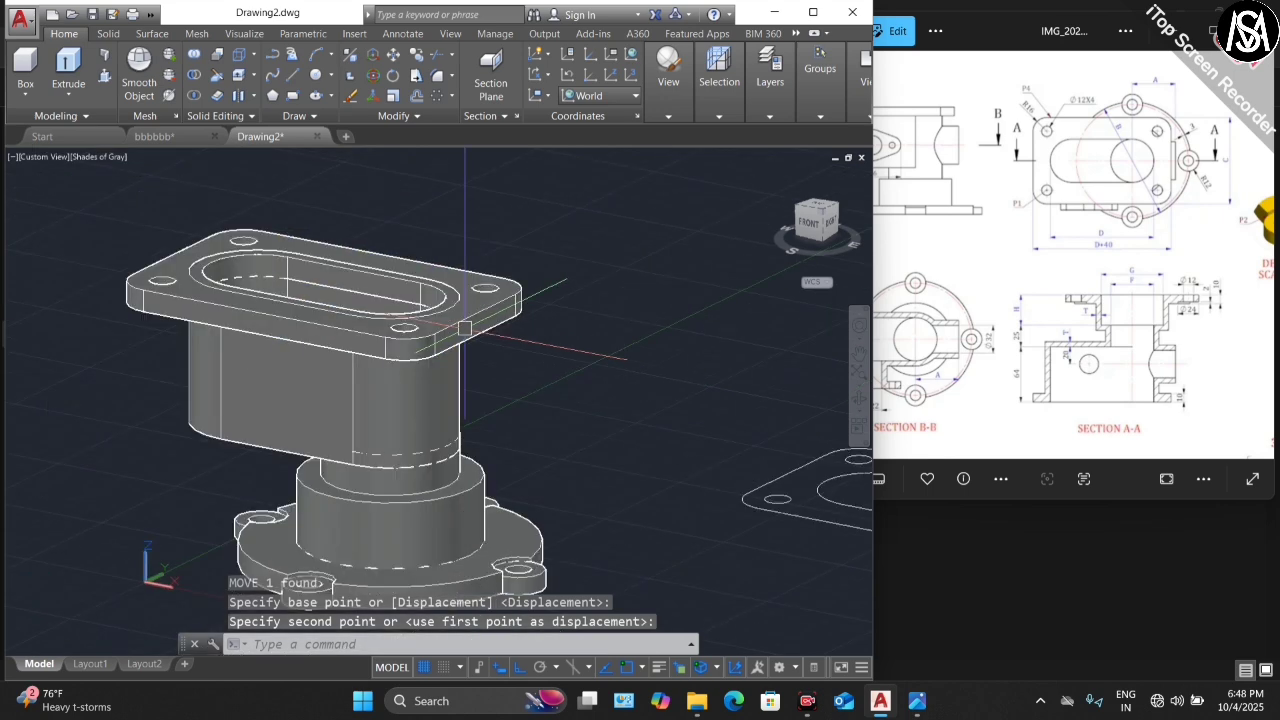
# - Examine the remaining slot outlines and Section B-B of the reference drawing for the side port's position and diameter
pyautogui.scroll(-3, 300, 306)
pyautogui.scroll(5, 300, 306)
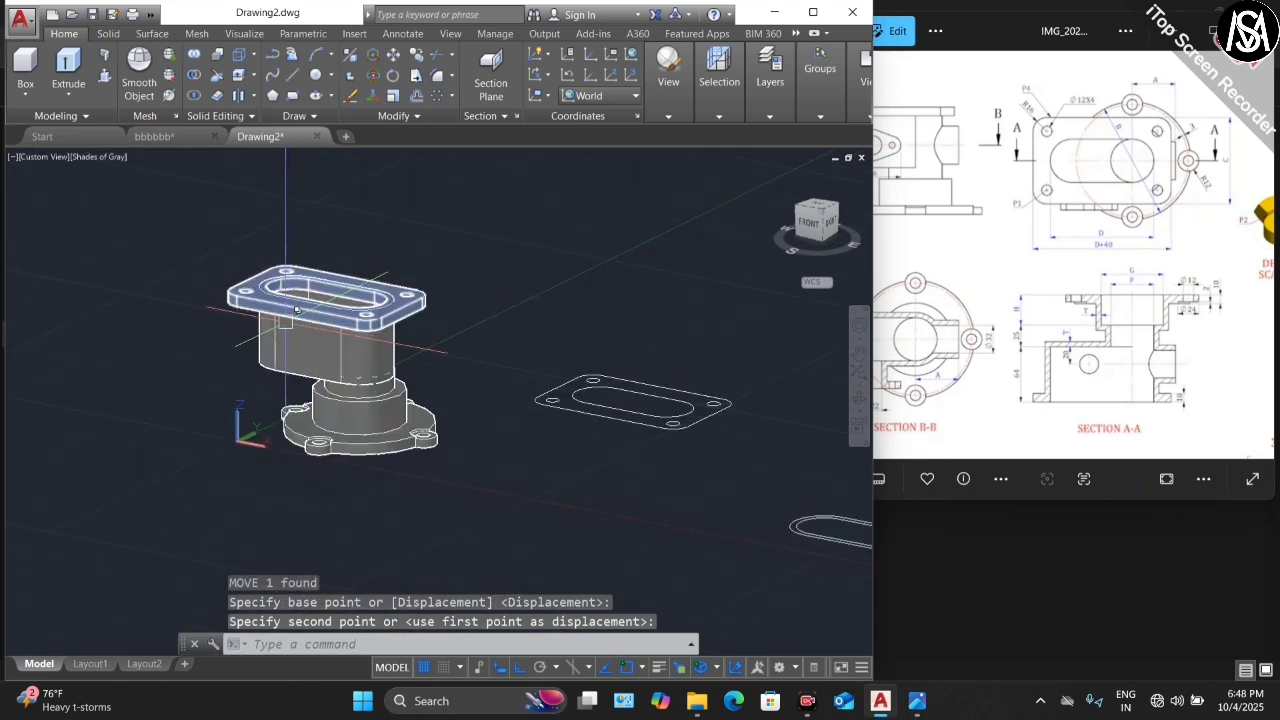
pyautogui.scroll(-2, 460, 352)
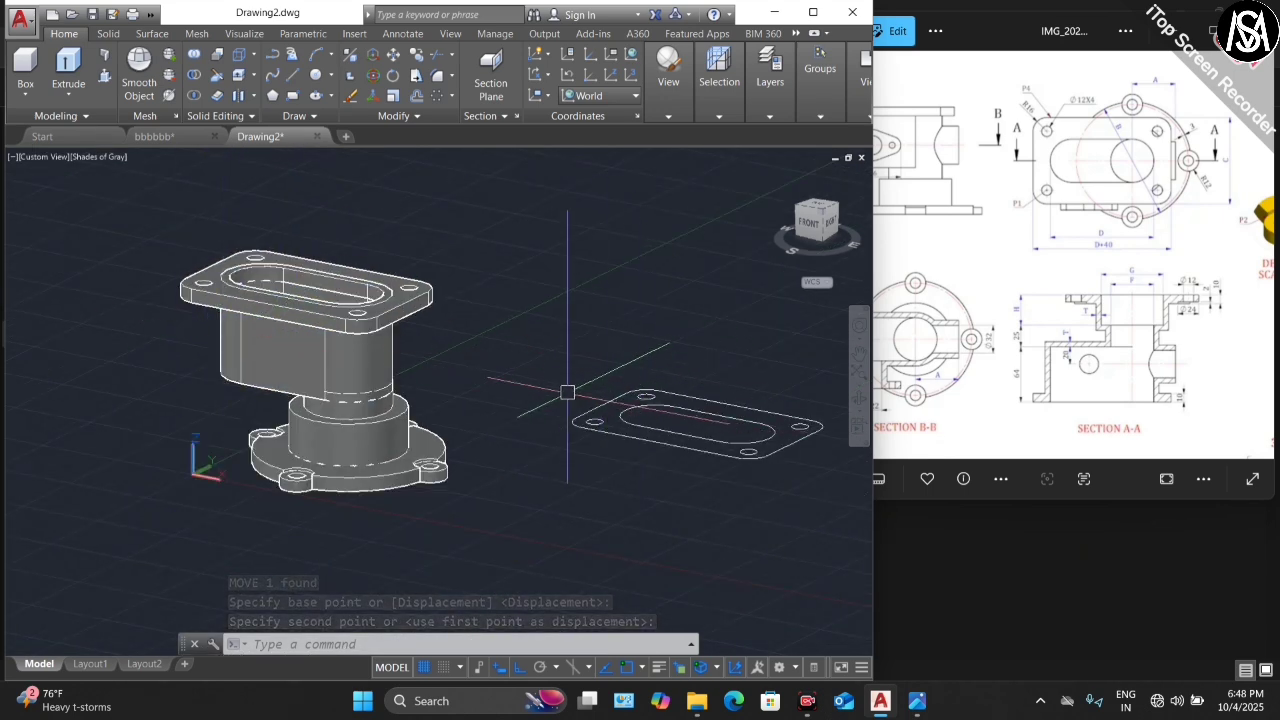
pyautogui.scroll(-2, 1146, 235)
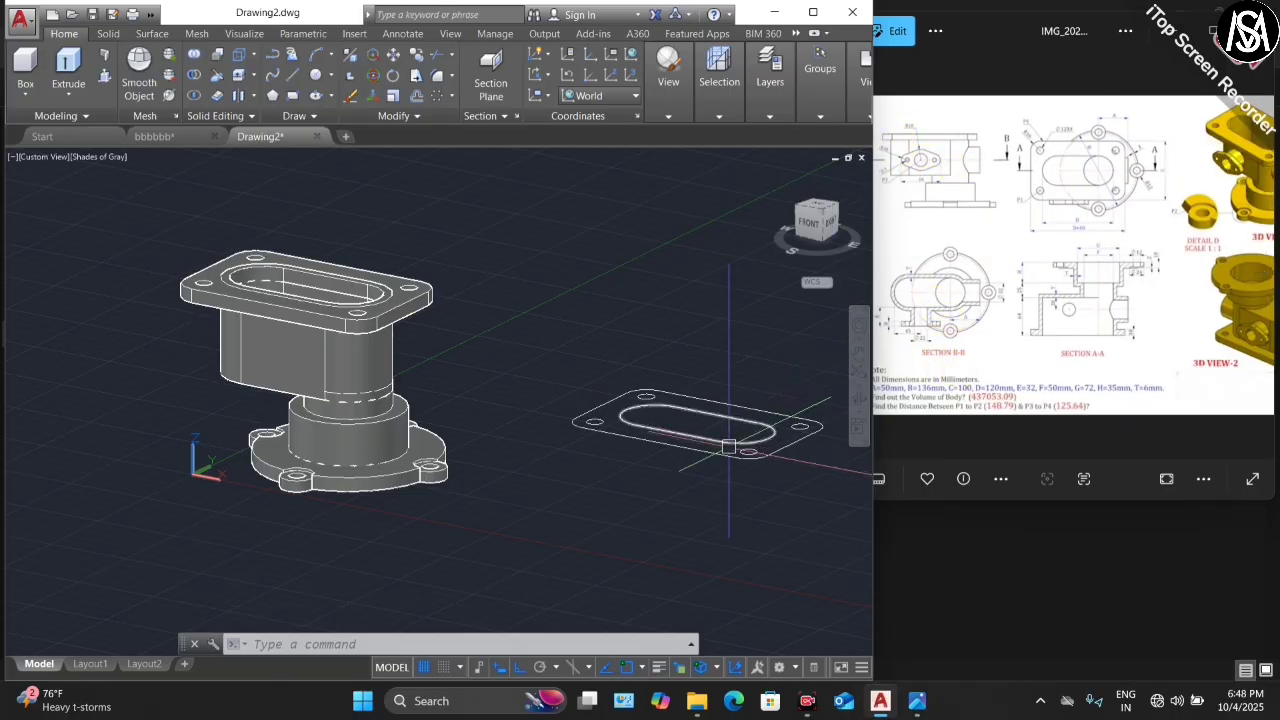
pyautogui.scroll(-4, 466, 382)
pyautogui.scroll(4, 466, 382)
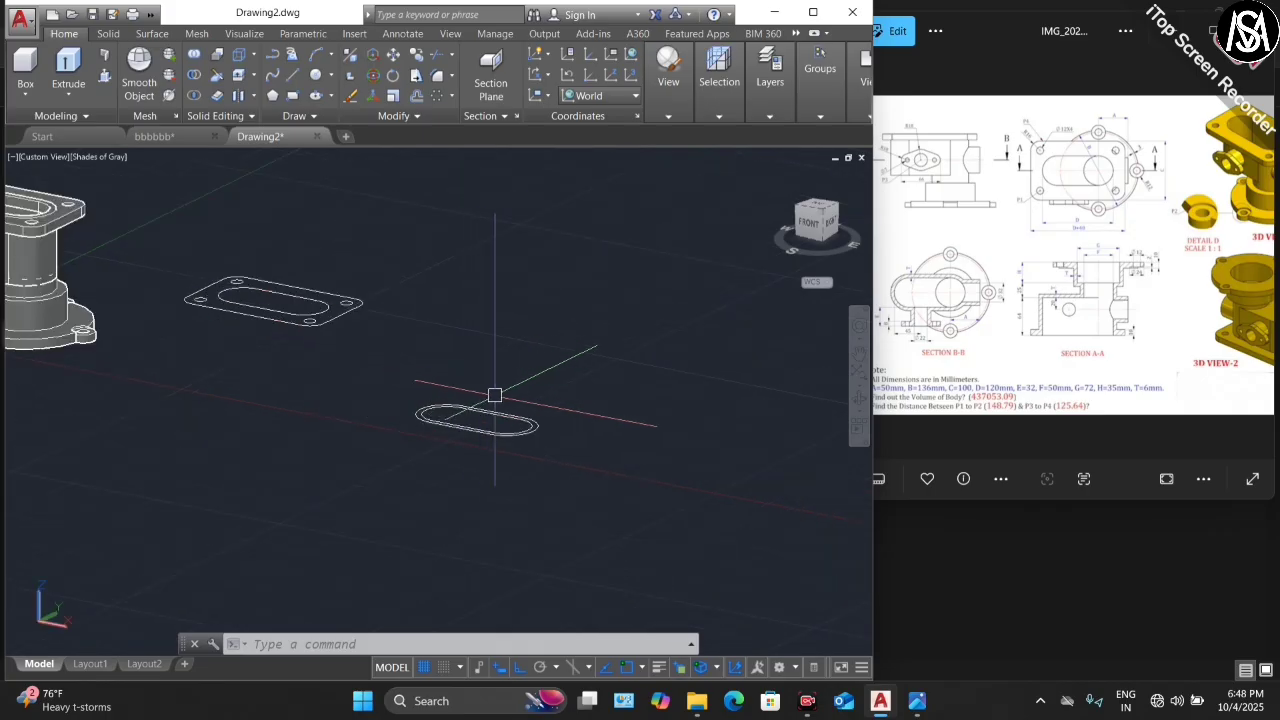
pyautogui.click(935, 318)
pyautogui.scroll(3, 940, 320)
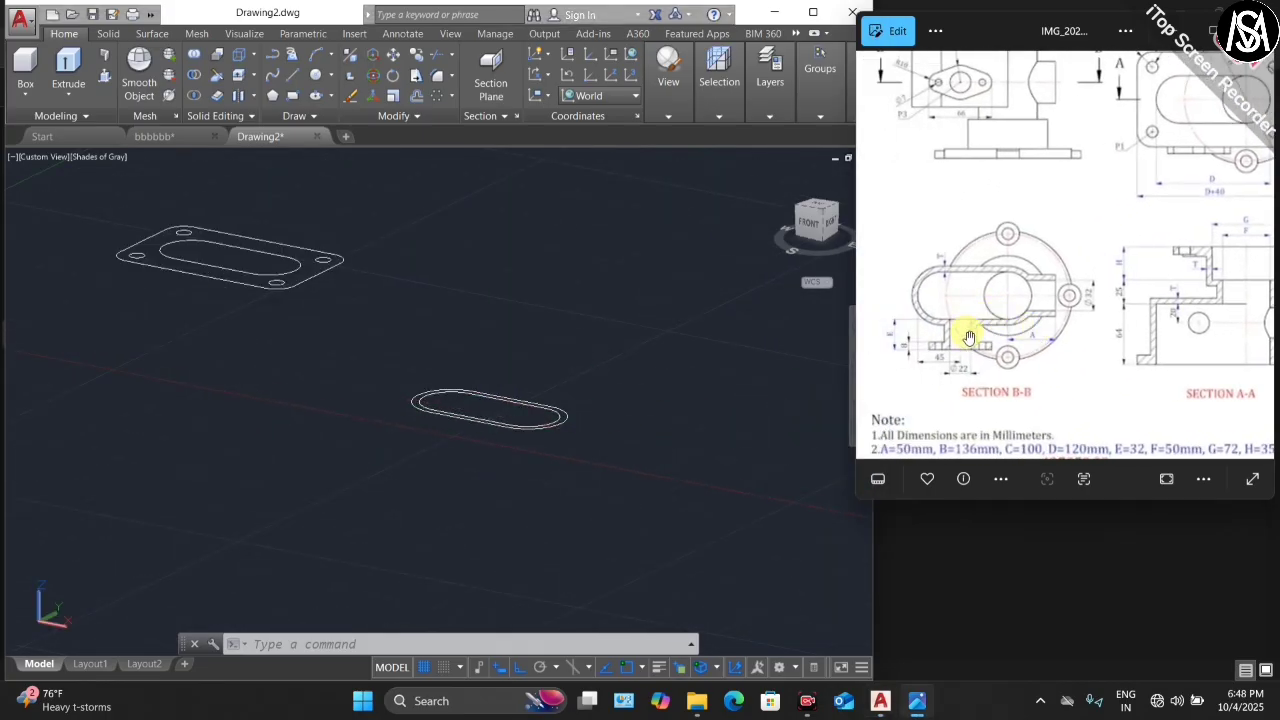
pyautogui.scroll(2, 969, 337)
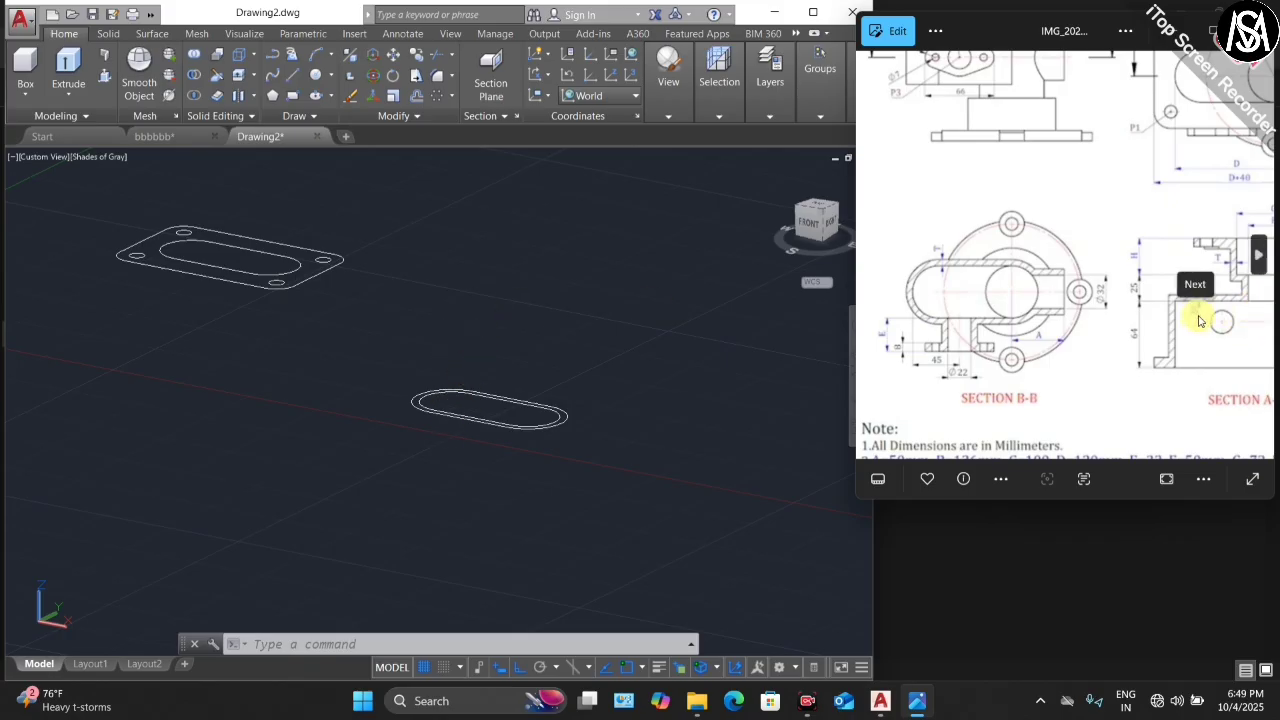
pyautogui.click(538, 402)
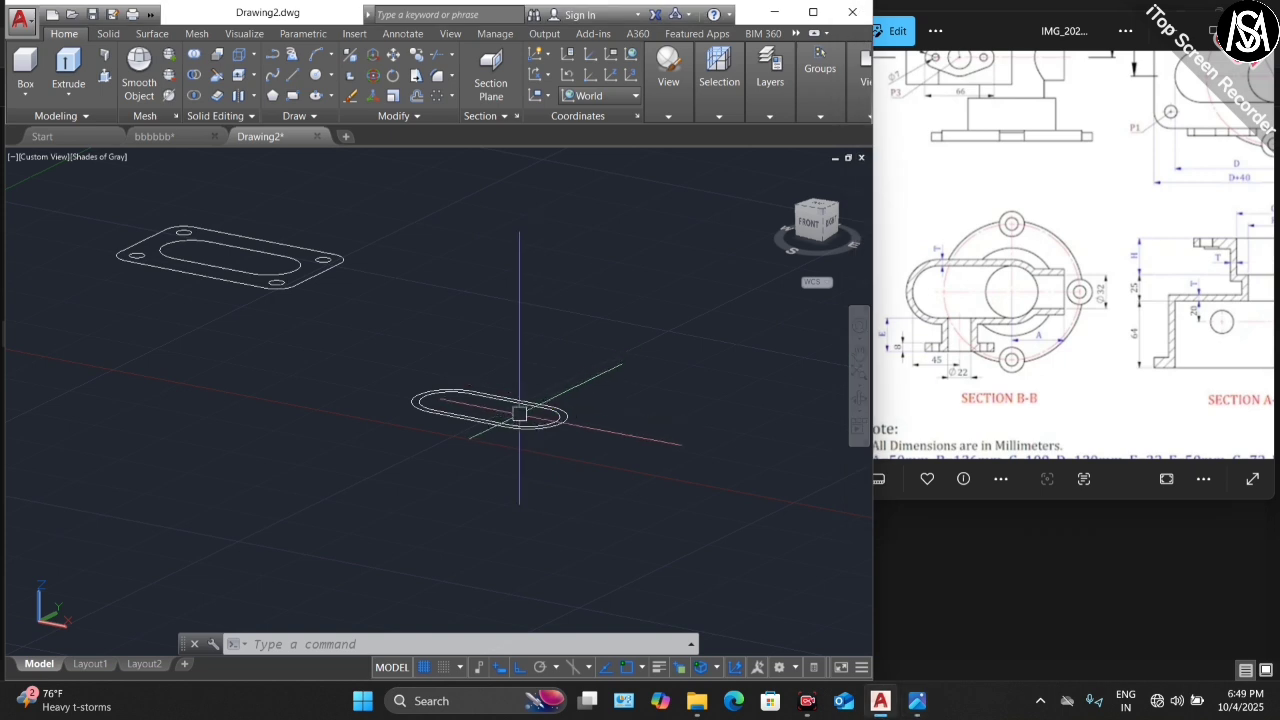
pyautogui.scroll(3, 518, 415)
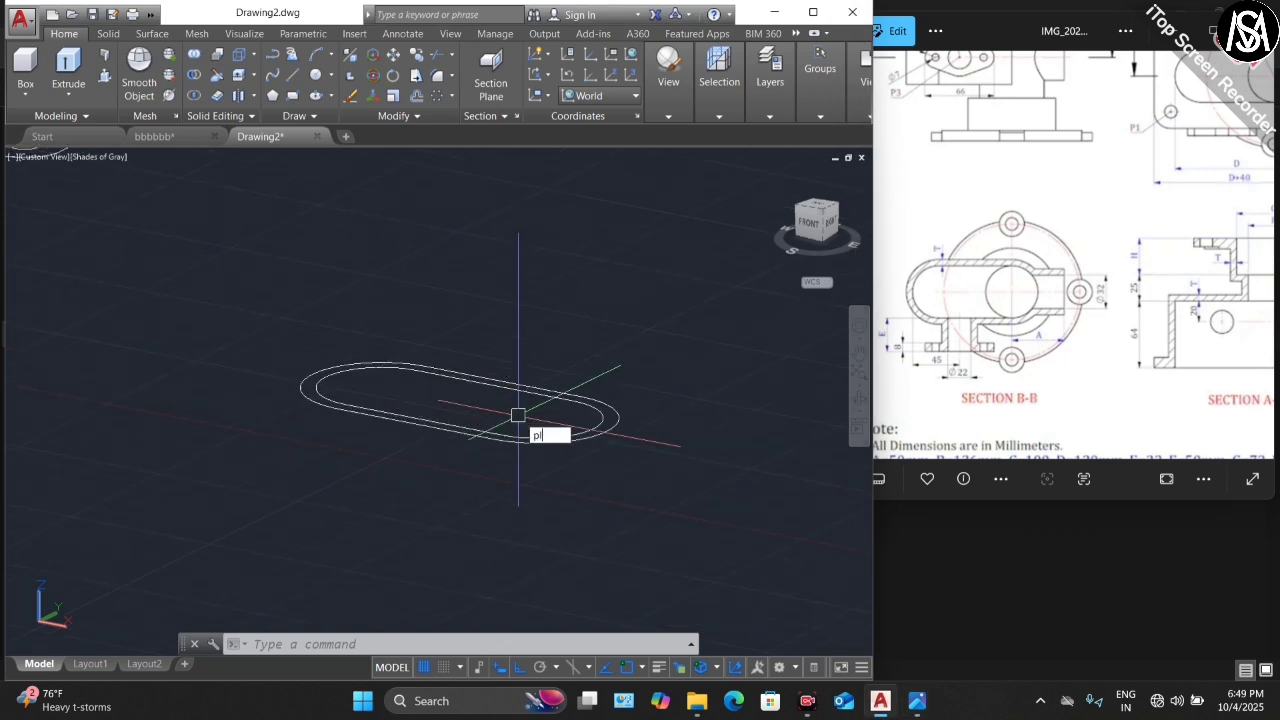
pyautogui.write('pl')
pyautogui.press('Return')
pyautogui.scroll(4, 340, 378)
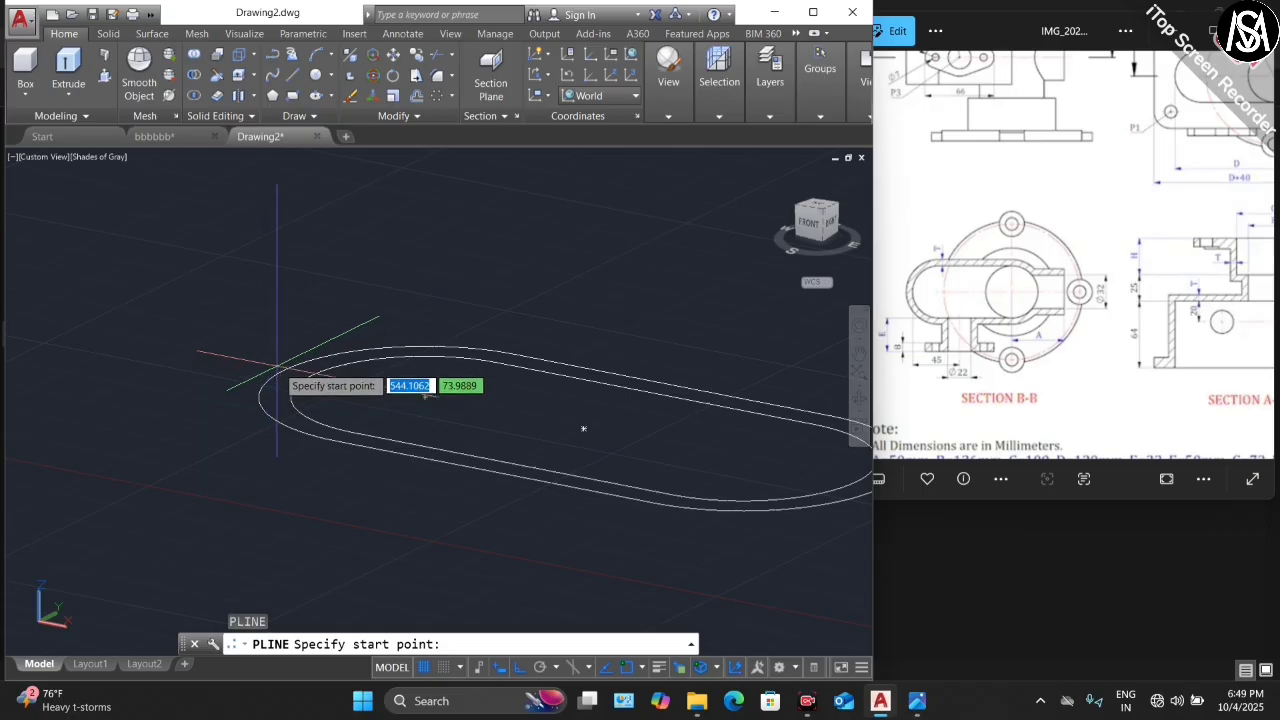
pyautogui.click(285, 371)
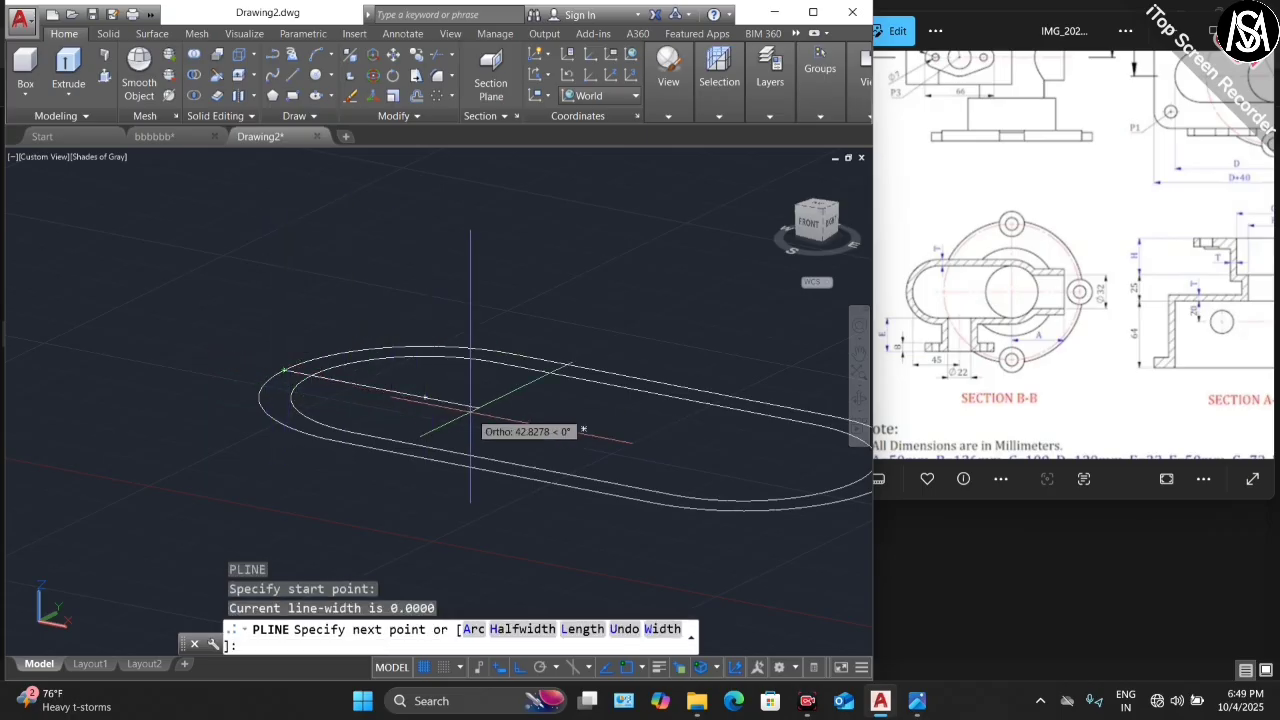
pyautogui.write('45')
pyautogui.press('Return')
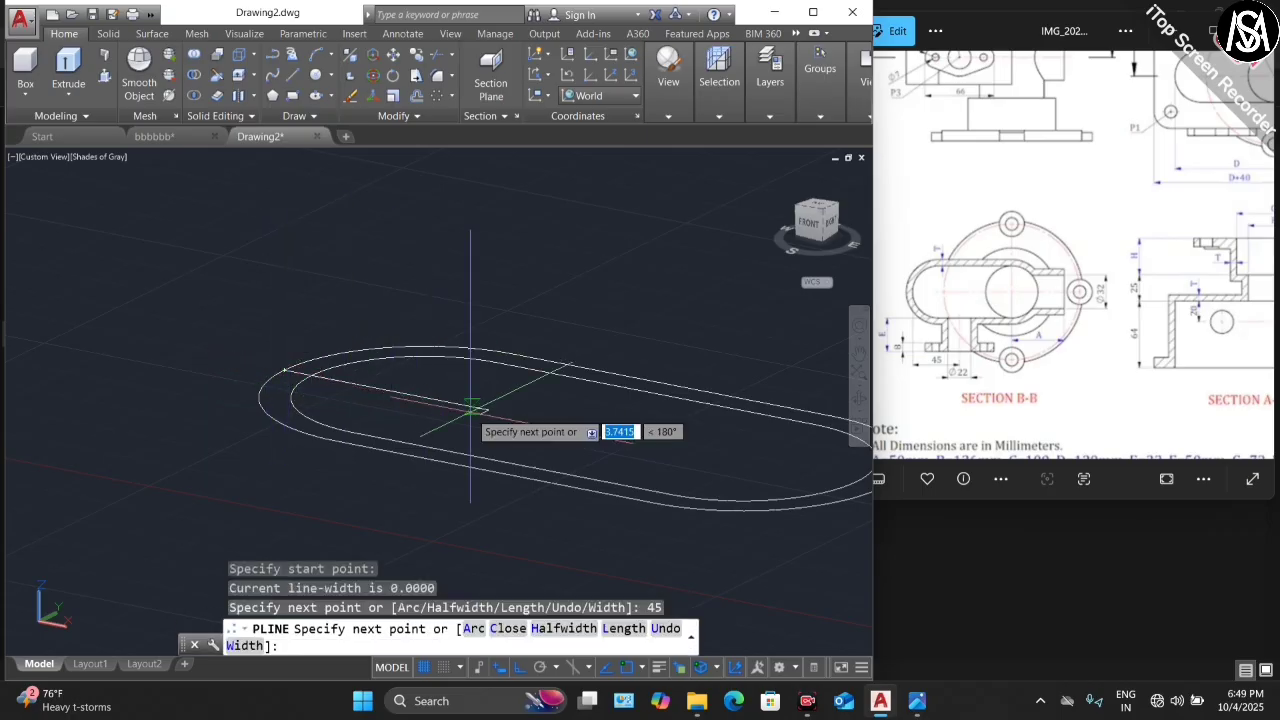
pyautogui.scroll(-2, 431, 385)
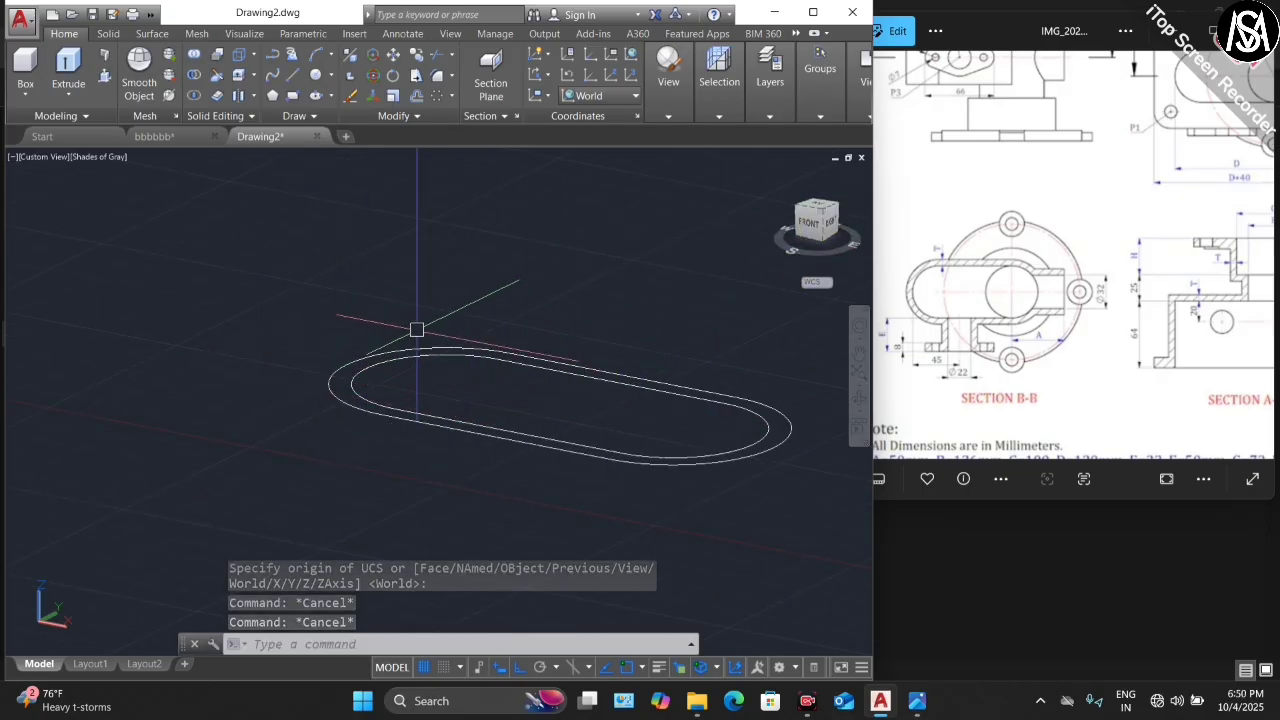
# - Set the UCS to Front and draw a polyline from the outer slot's end arc, 45 mm along the slot, then 26 mm upward
pyautogui.click(601, 100)
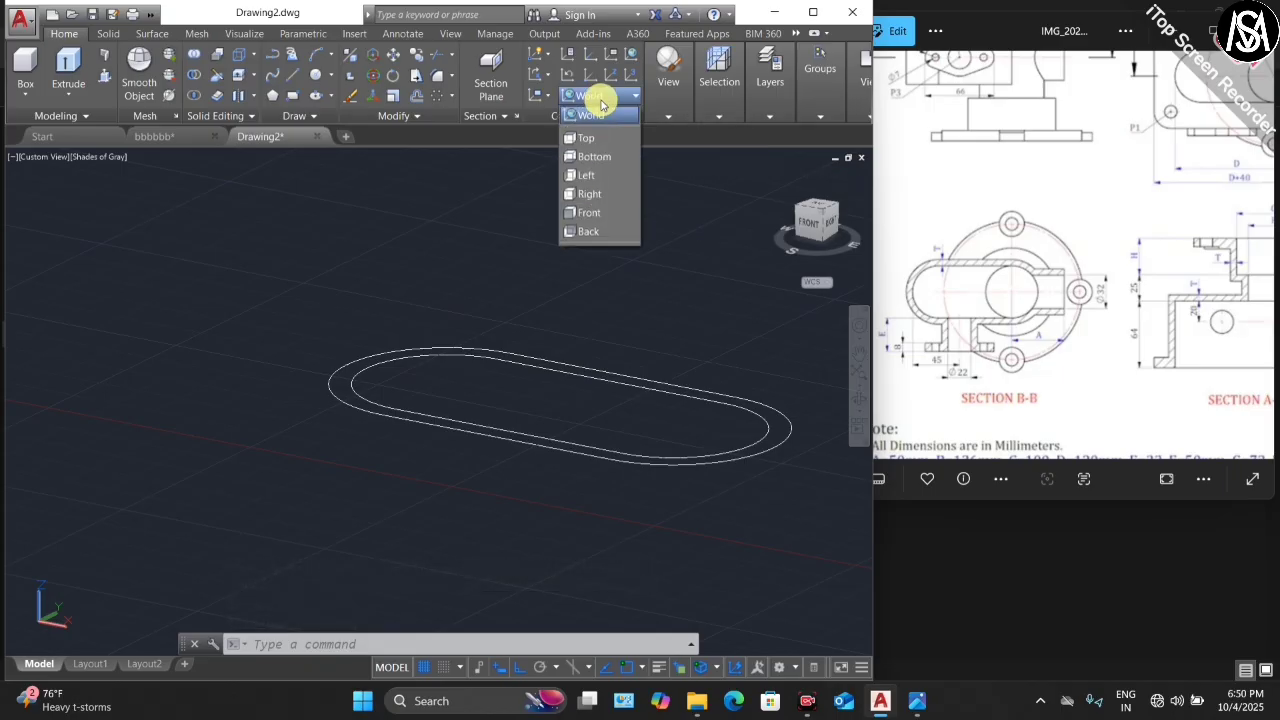
pyautogui.click(598, 211)
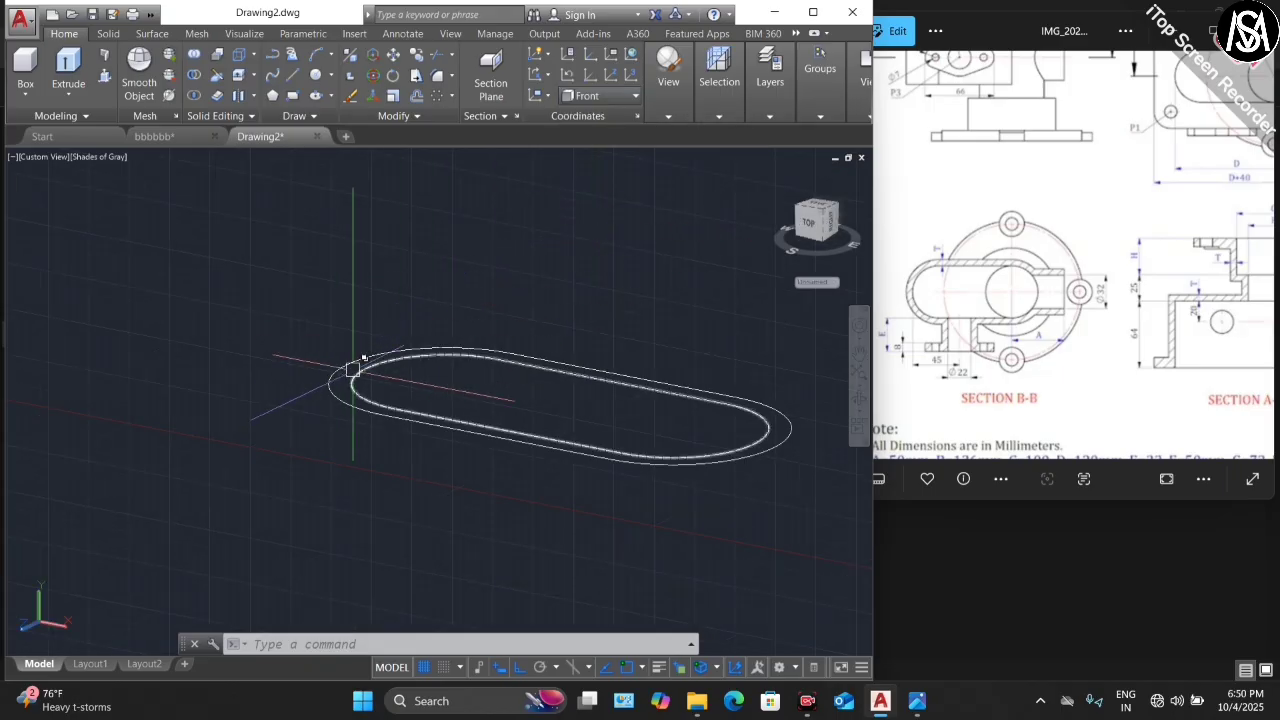
pyautogui.press('Return')
pyautogui.click(349, 384)
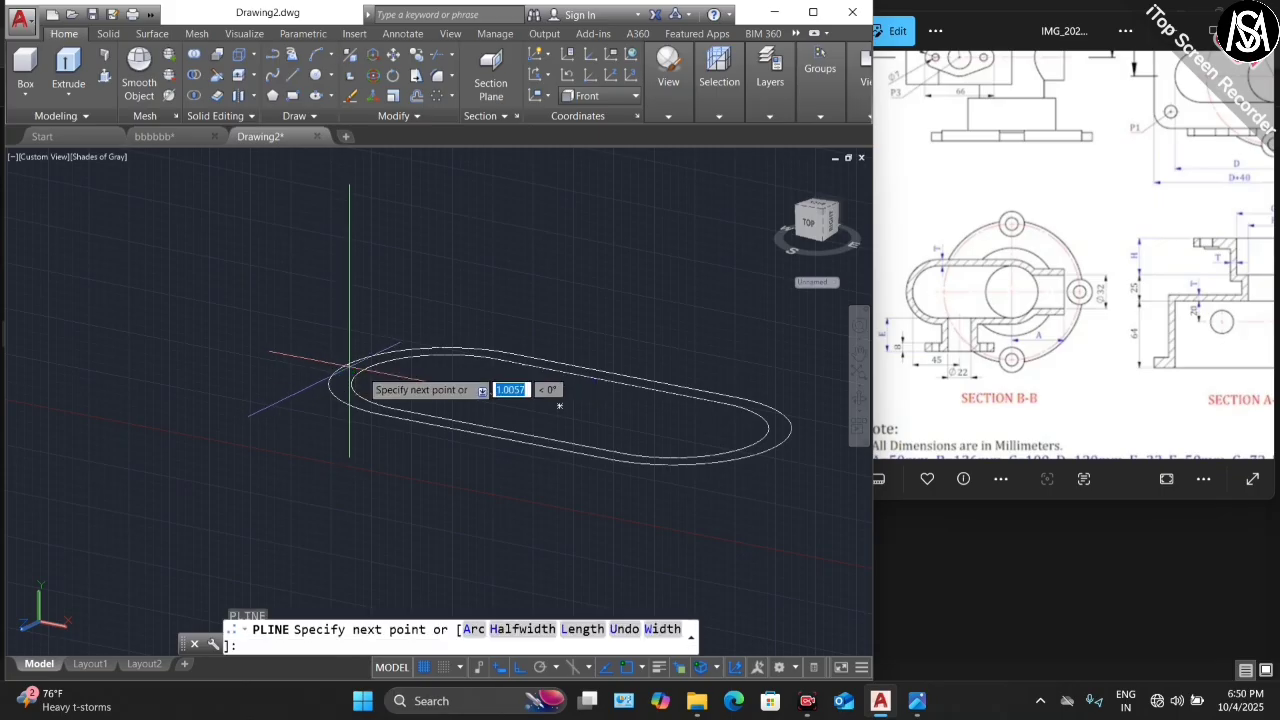
pyautogui.write('4')
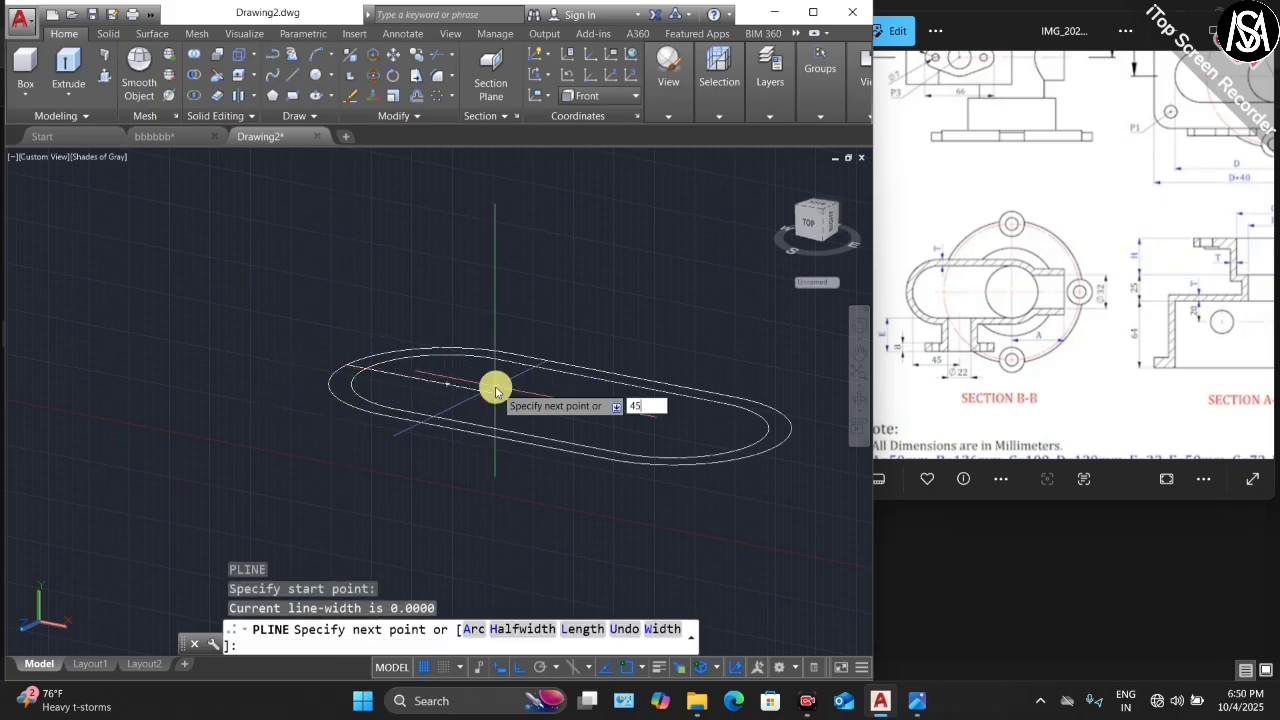
pyautogui.write('5')
pyautogui.press('Return')
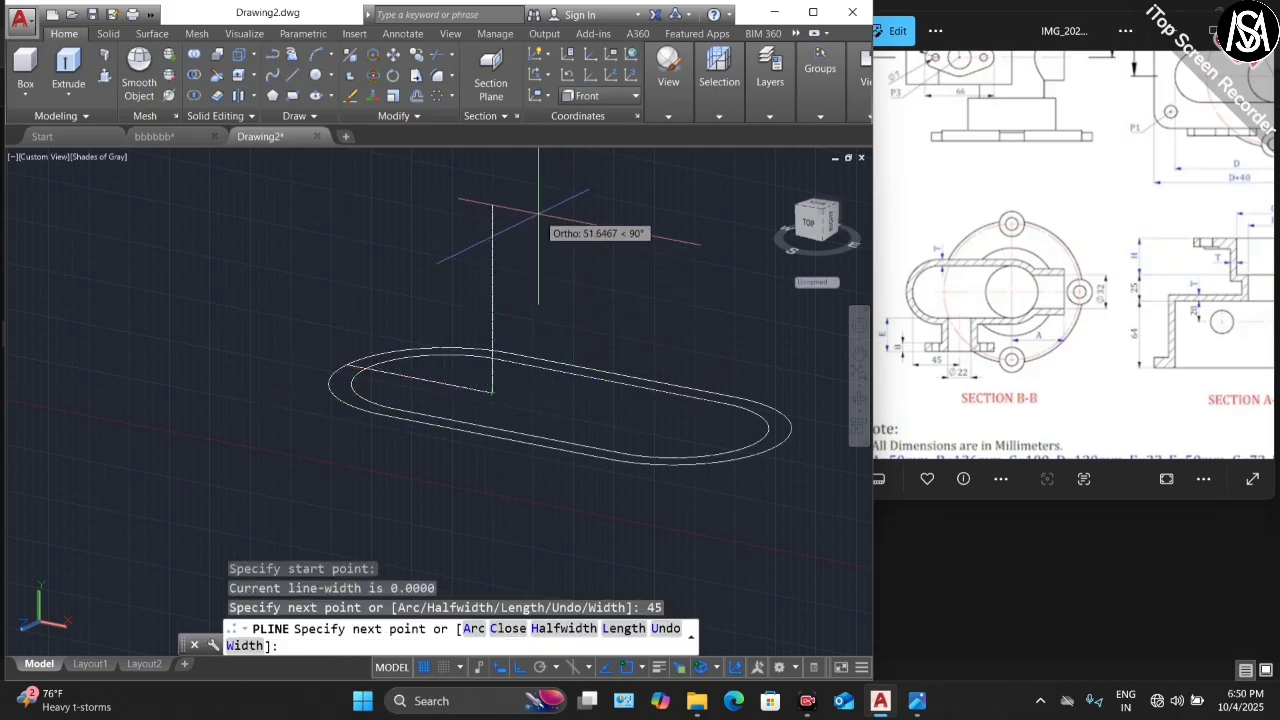
pyautogui.click(538, 215)
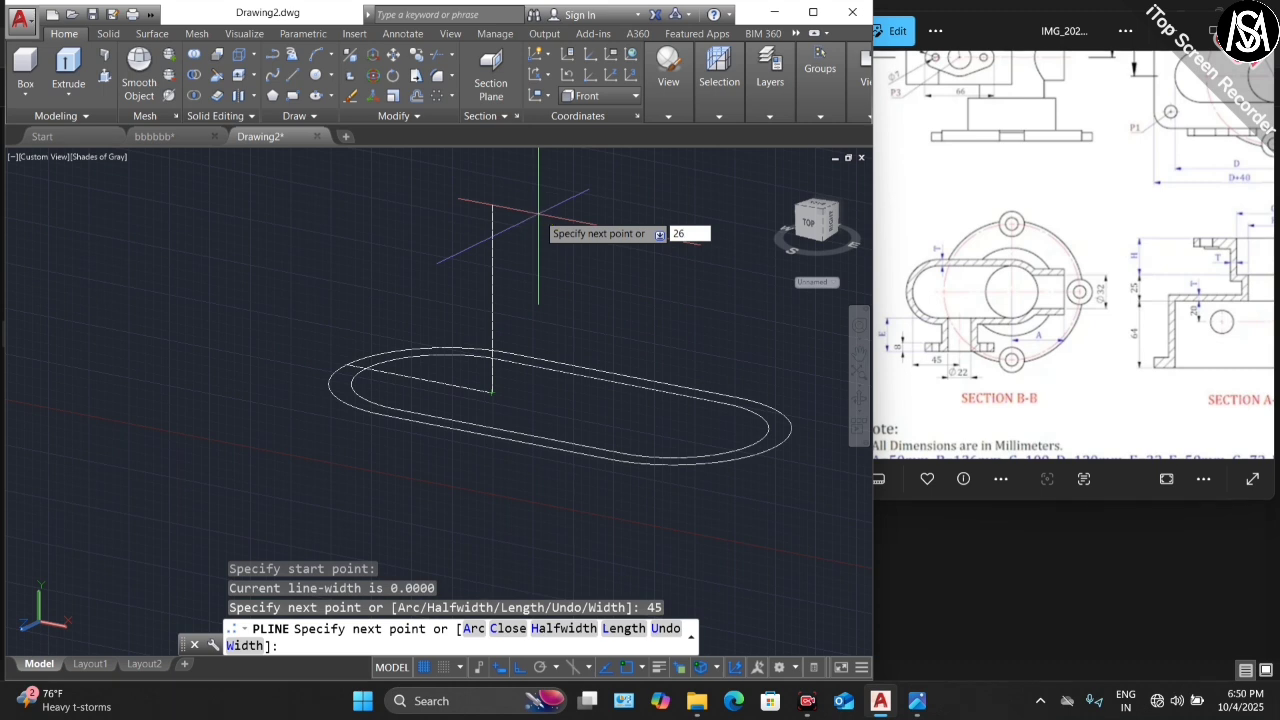
pyautogui.write('26')
pyautogui.press('Return')
pyautogui.press('Escape')
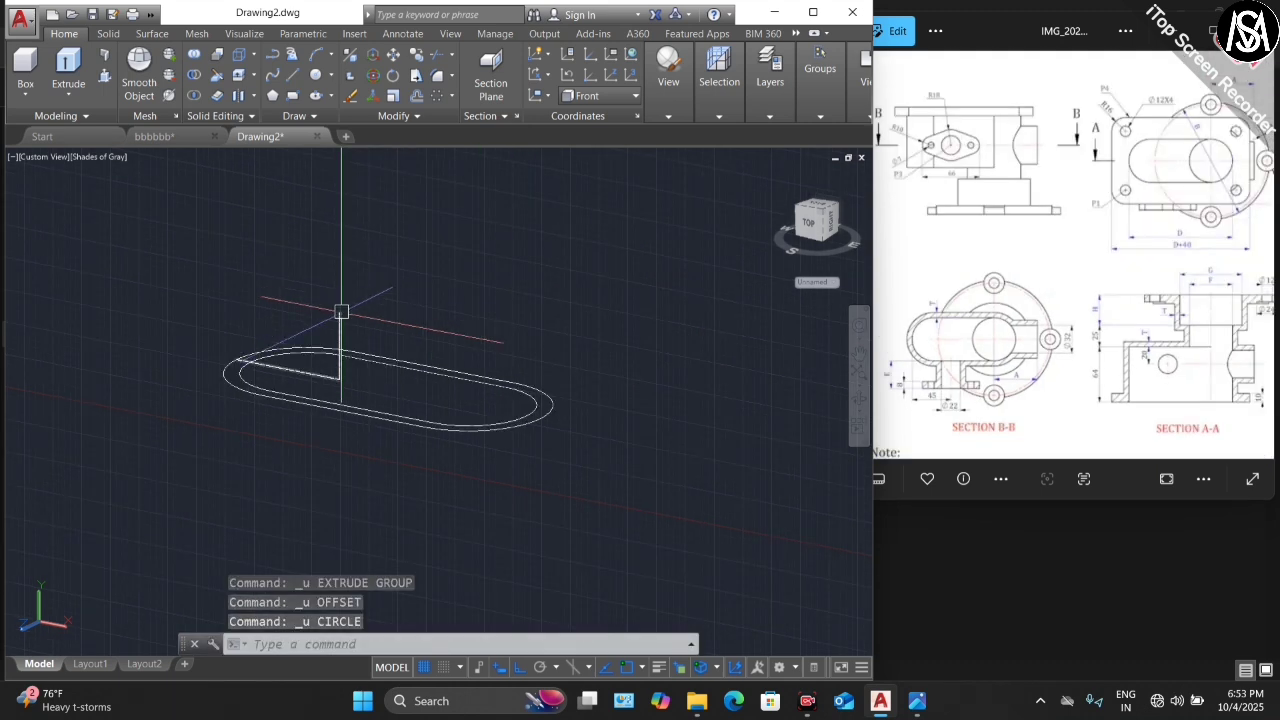
# - Draw a circle of diameter 22 mm centred on the upper end of the vertical polyline segment
pyautogui.click(985, 368)
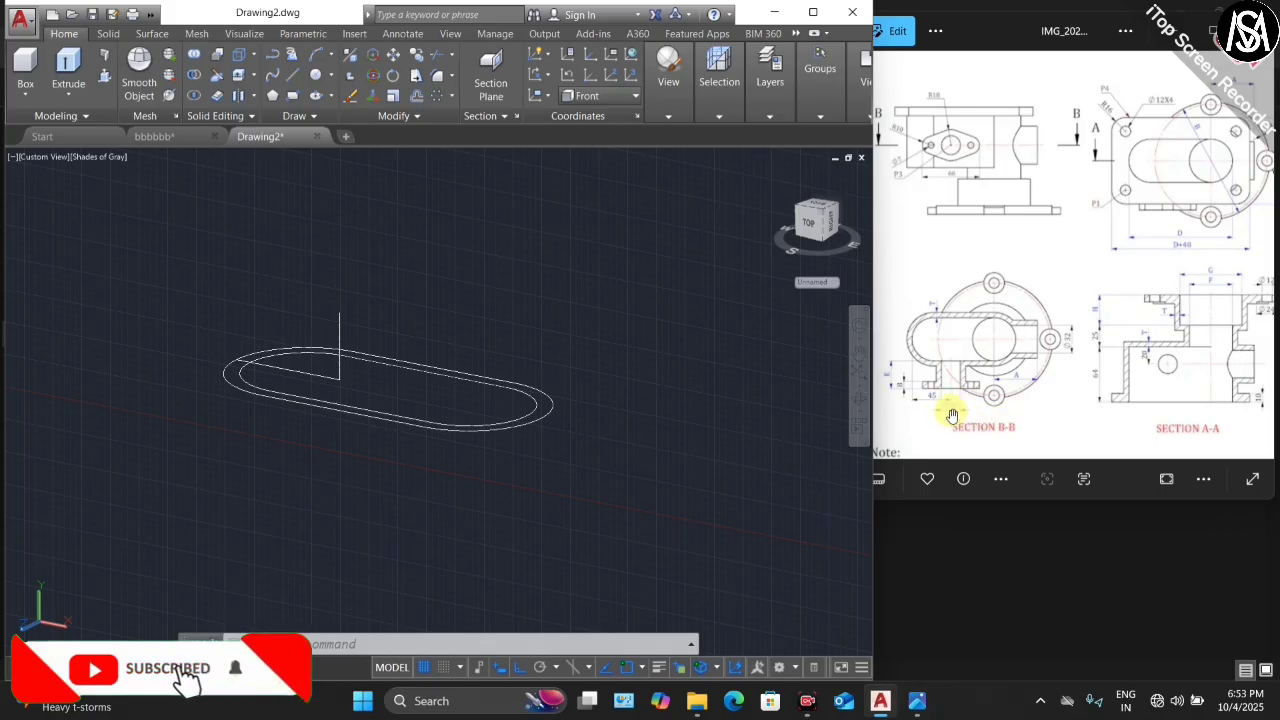
pyautogui.click(151, 337)
pyautogui.write('c')
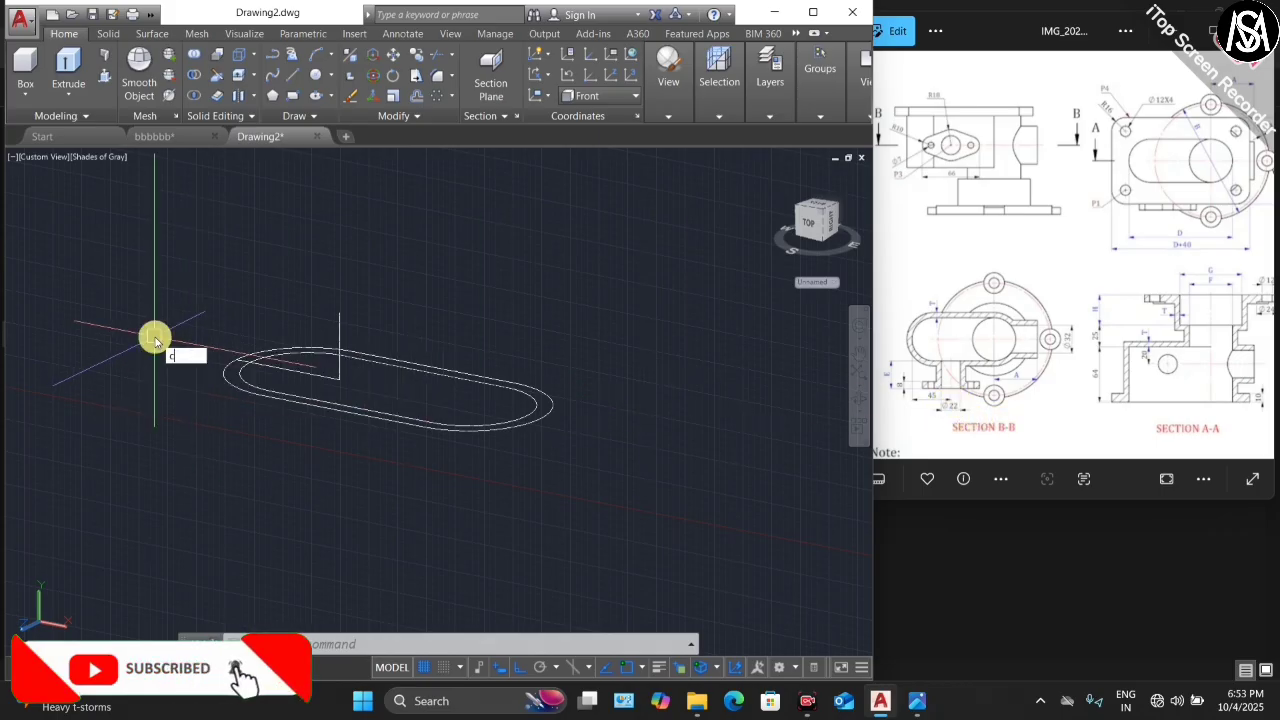
pyautogui.press('Return')
pyautogui.click(340, 315)
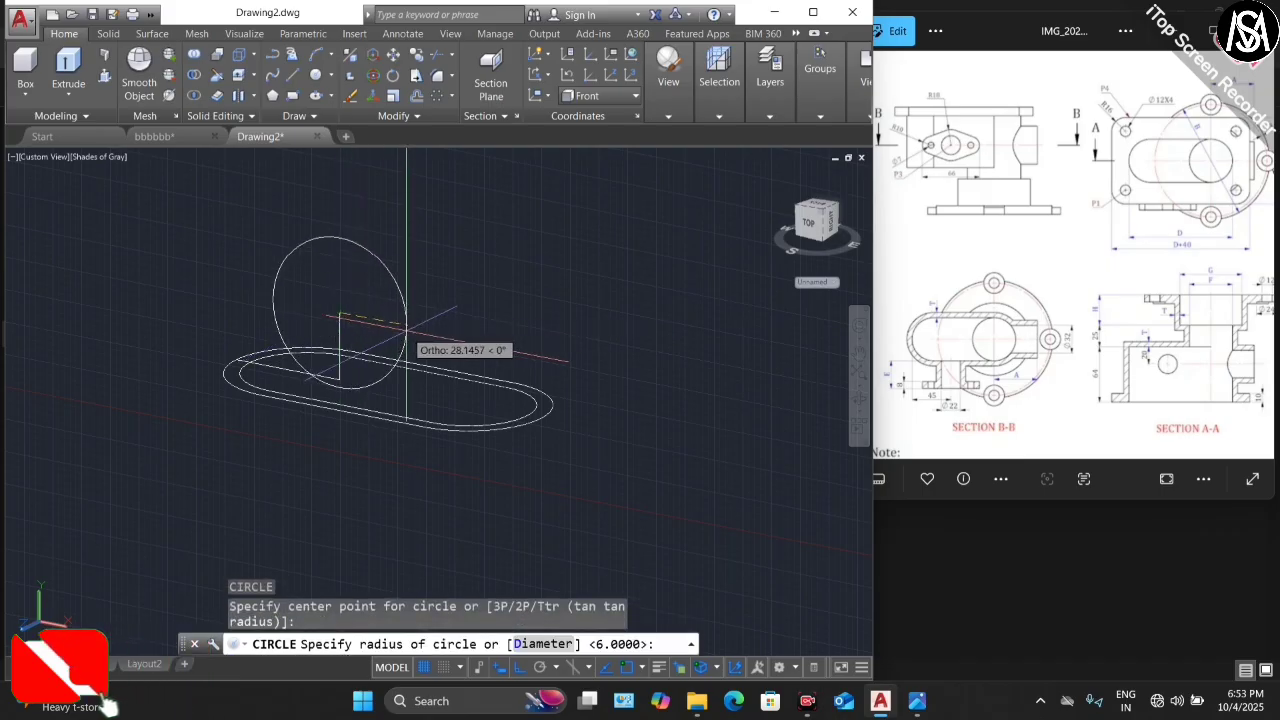
pyautogui.write('d')
pyautogui.press('Return')
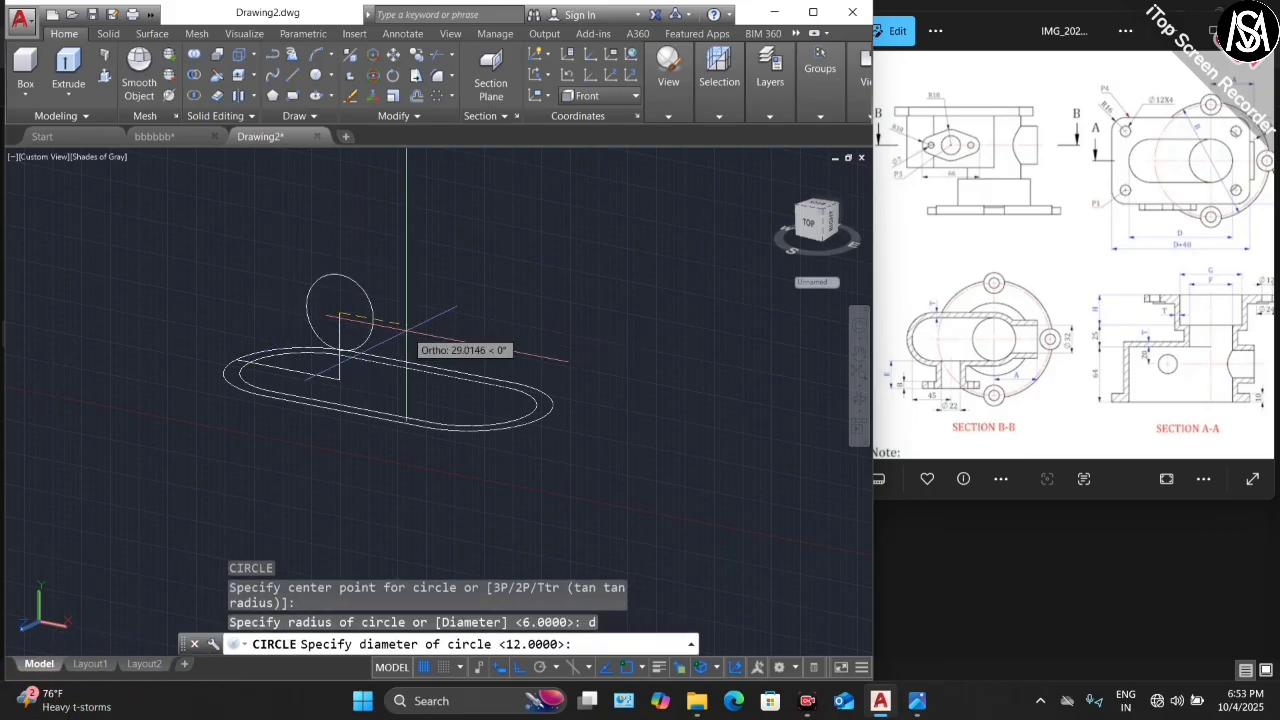
pyautogui.write('22')
pyautogui.press('Return')
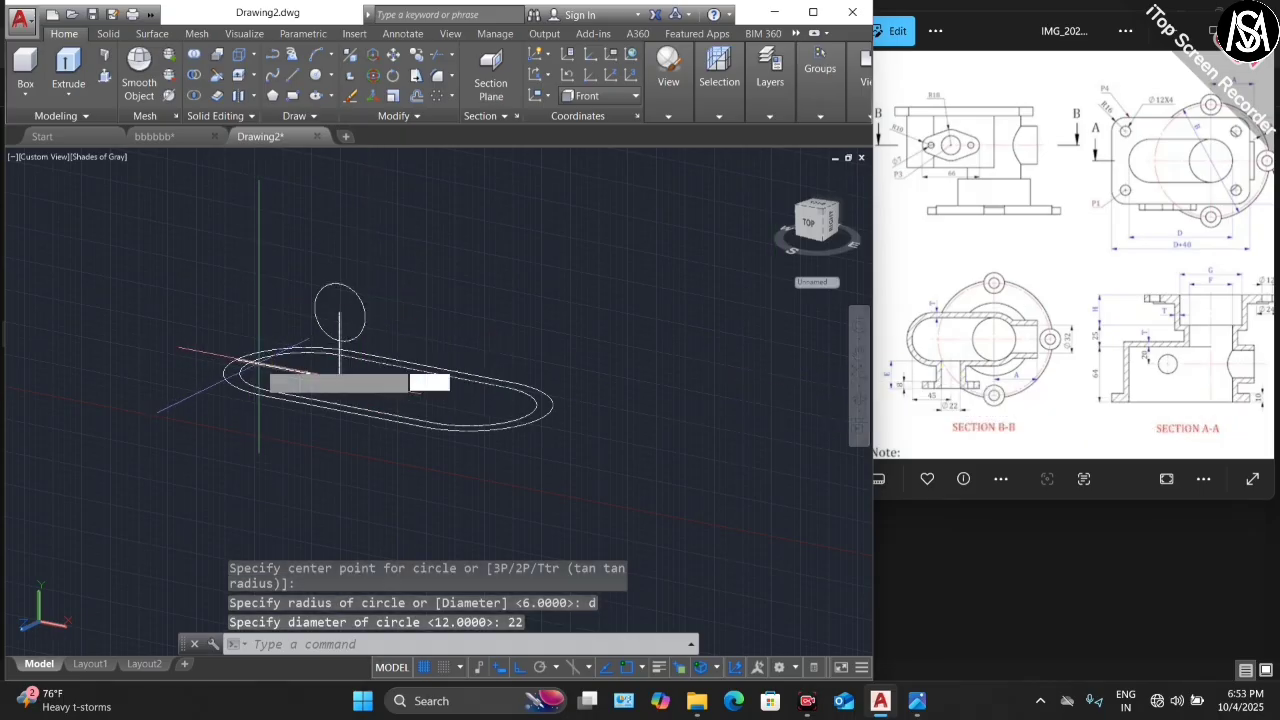
# - Offset the 22 mm circle outward by 6 mm
pyautogui.write('o')
pyautogui.press('Return')
pyautogui.press('Return')
pyautogui.click(340, 288)
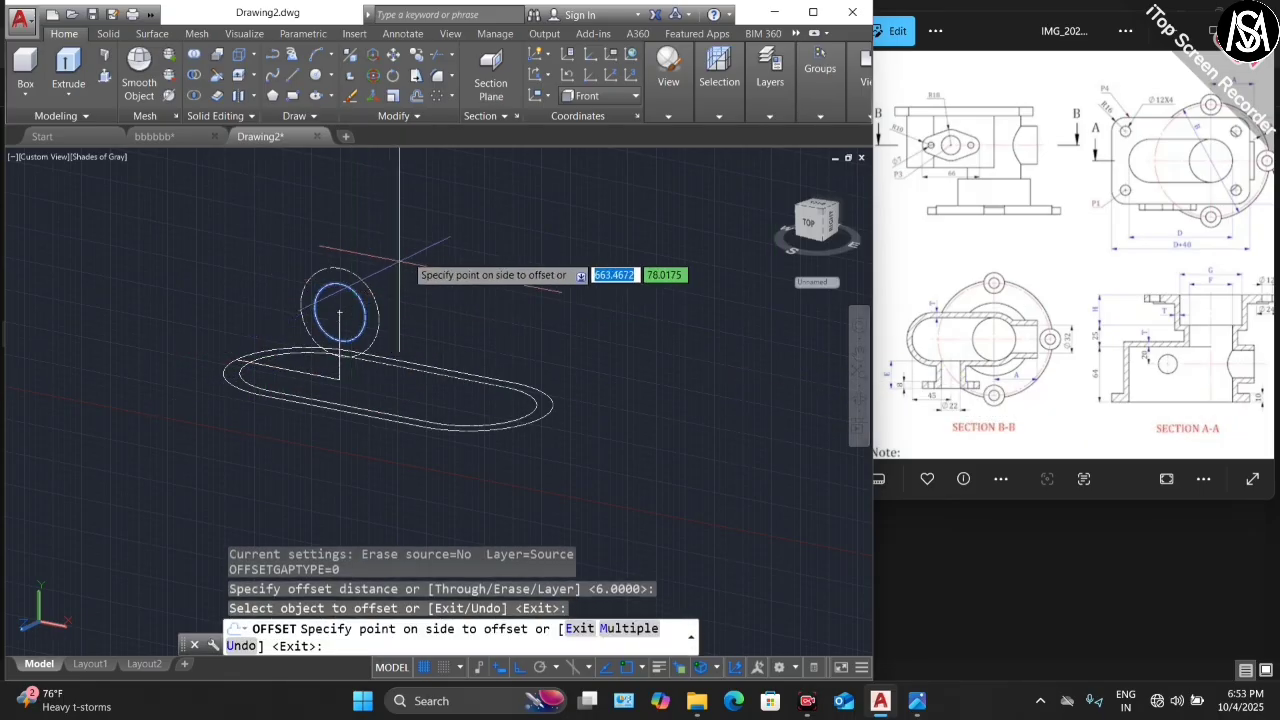
pyautogui.click(400, 262)
pyautogui.press('Escape')
pyautogui.press('Escape')
# - Extrude the 22 mm circle and its outer offset circle 32 mm toward the front
pyautogui.click(386, 250)
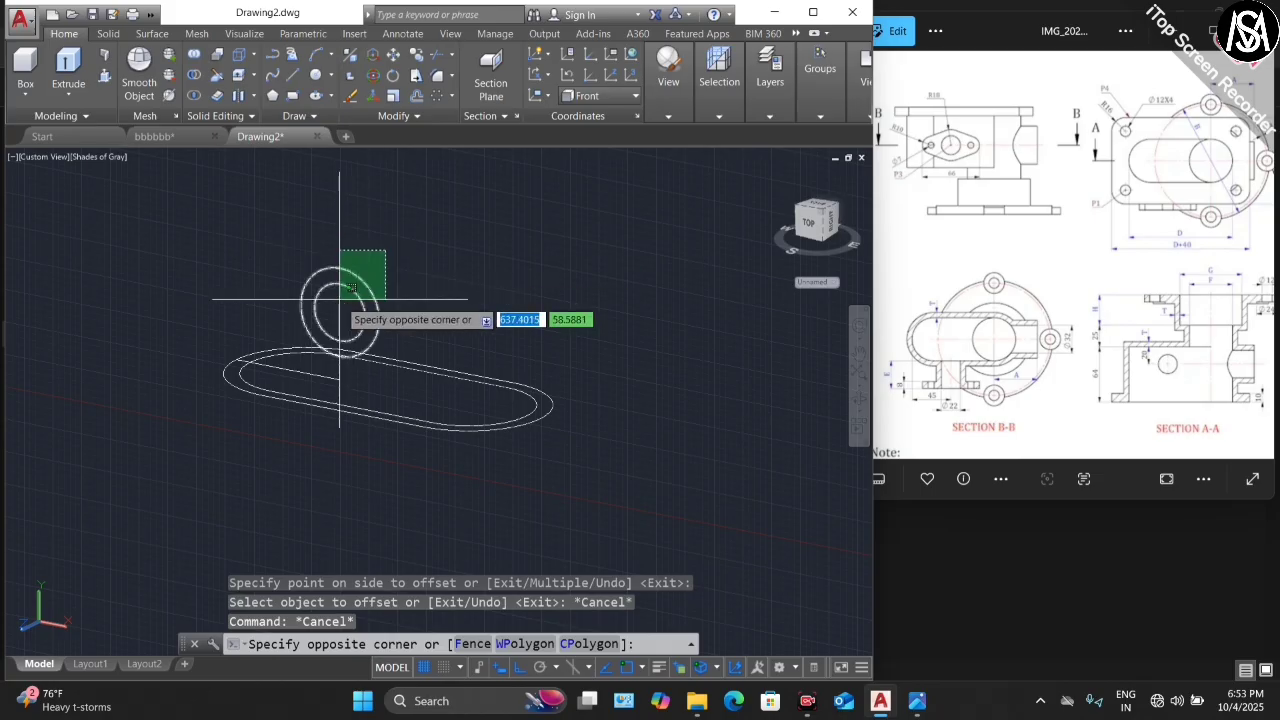
pyautogui.click(340, 298)
pyautogui.click(68, 62)
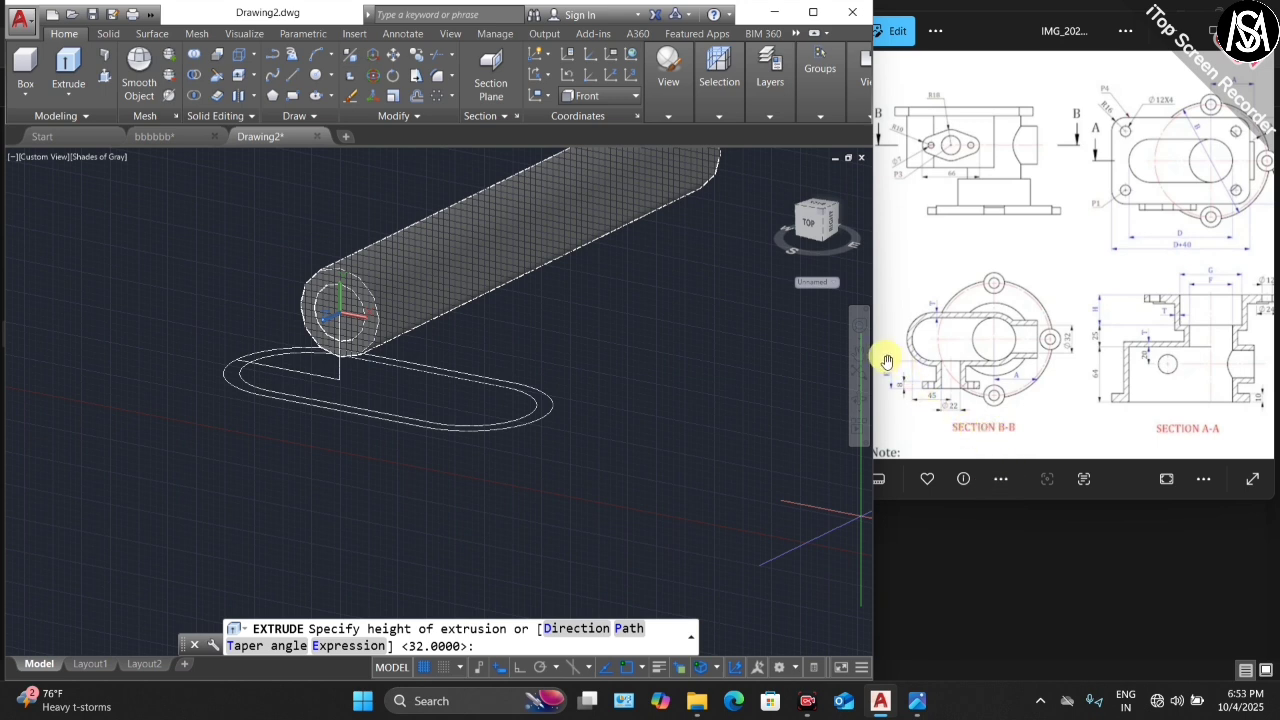
pyautogui.scroll(-2, 985, 340)
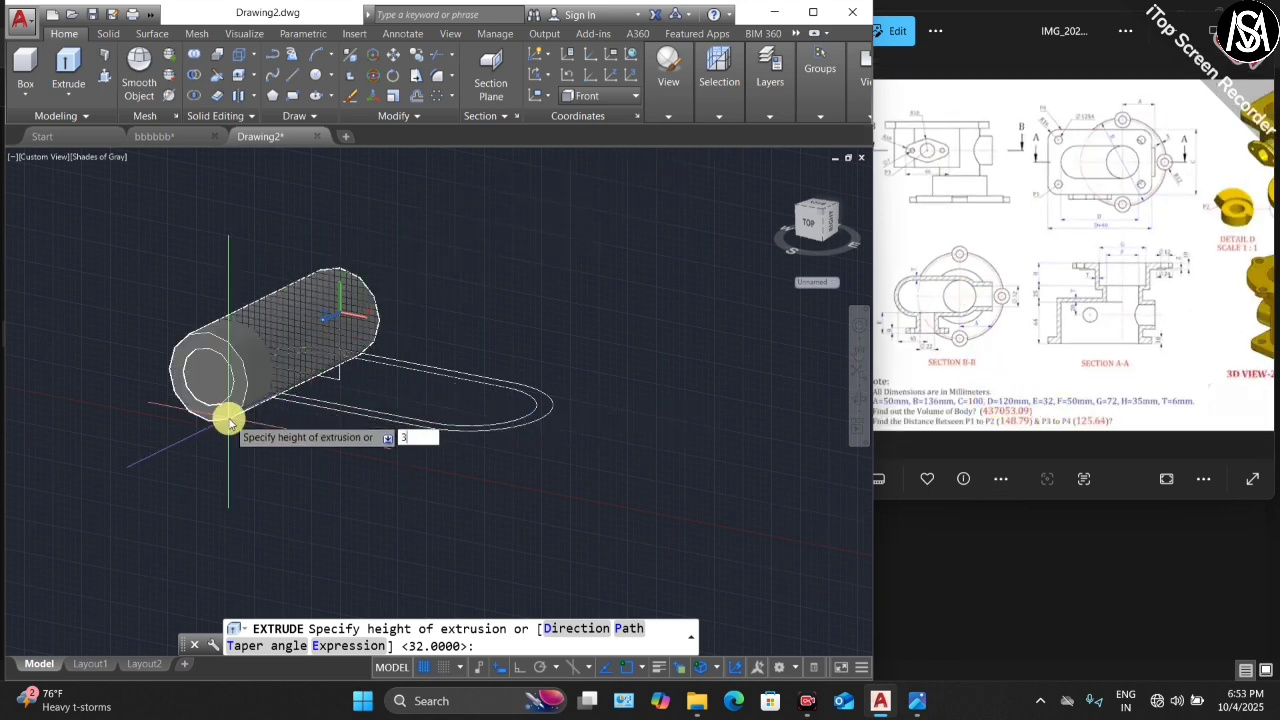
pyautogui.press('Return')
pyautogui.press('Escape')
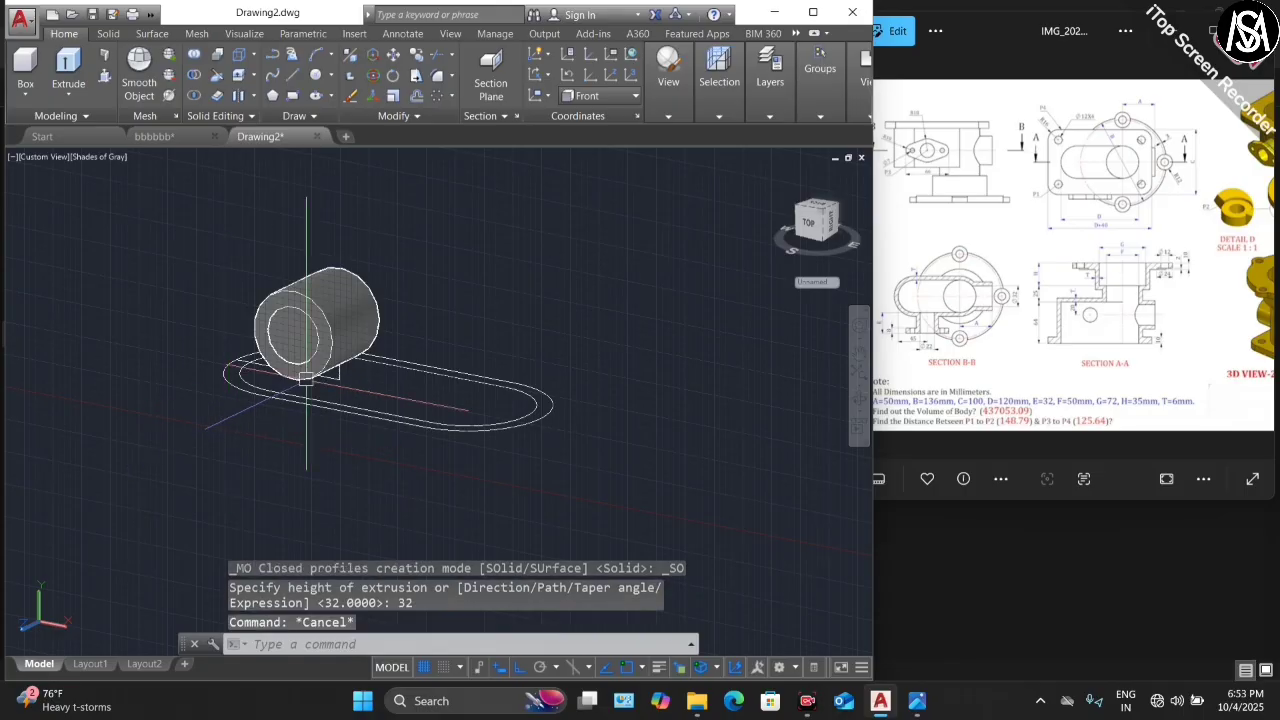
# - Draw a circle of diameter 22 mm in the empty space beside the extruded cylinders for the side port flange
pyautogui.scroll(3, 940, 152)
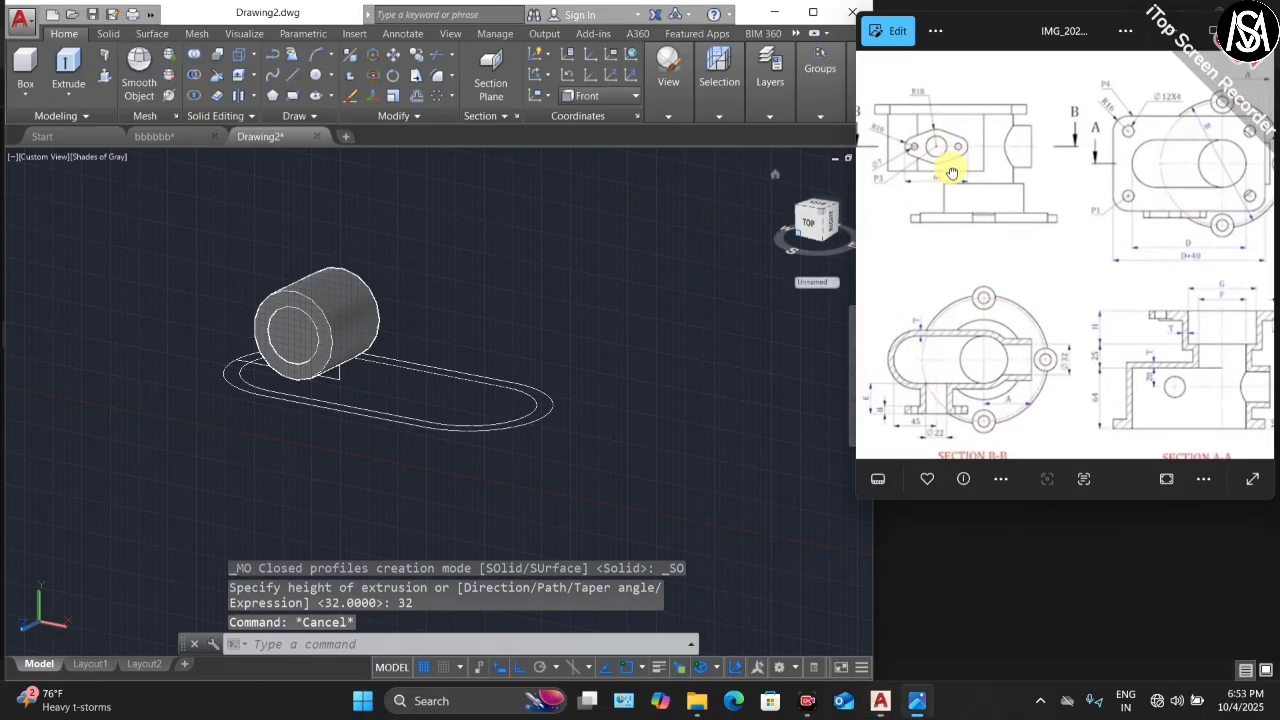
pyautogui.scroll(-2, 157, 262)
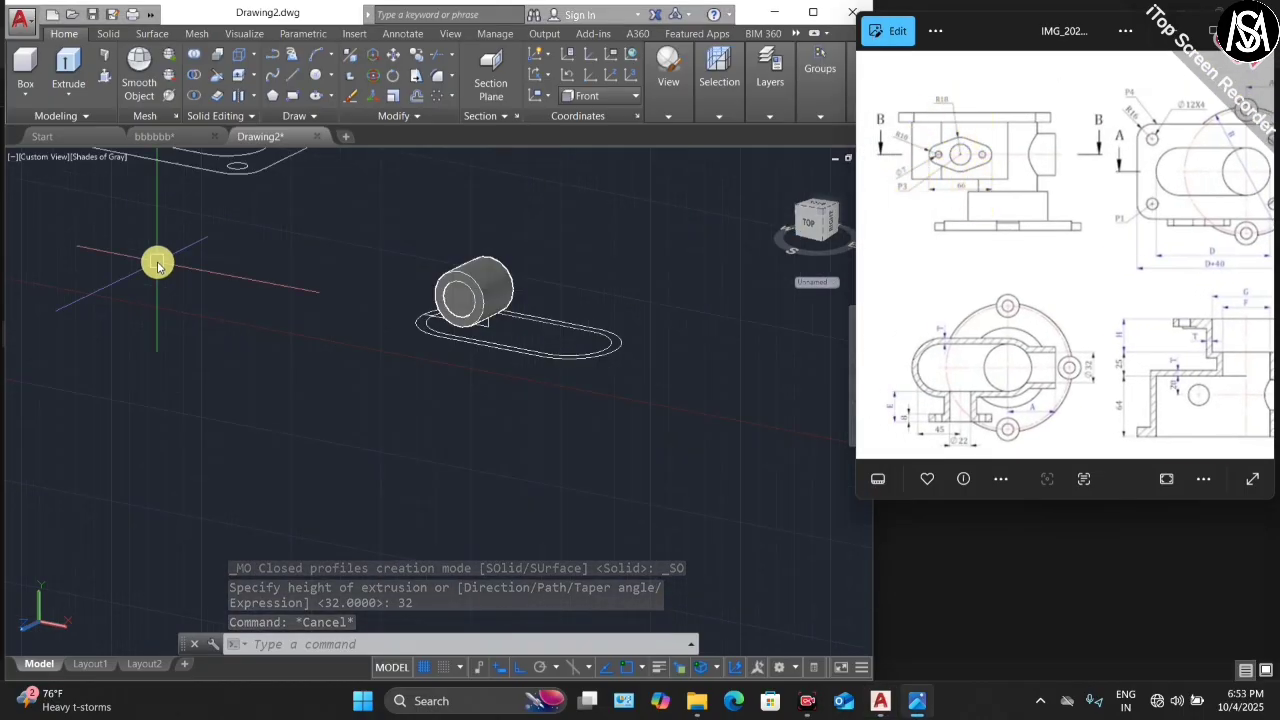
pyautogui.click(195, 297)
pyautogui.scroll(-2, 33, 354)
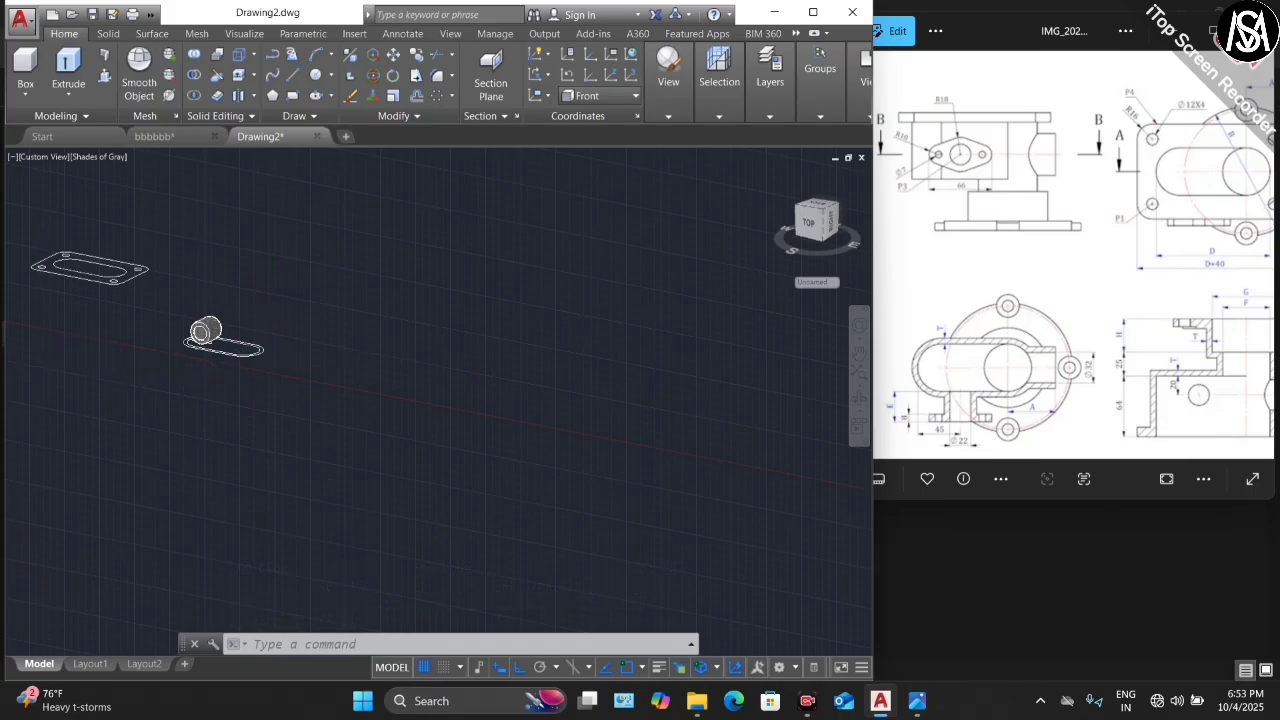
pyautogui.scroll(2, 343, 329)
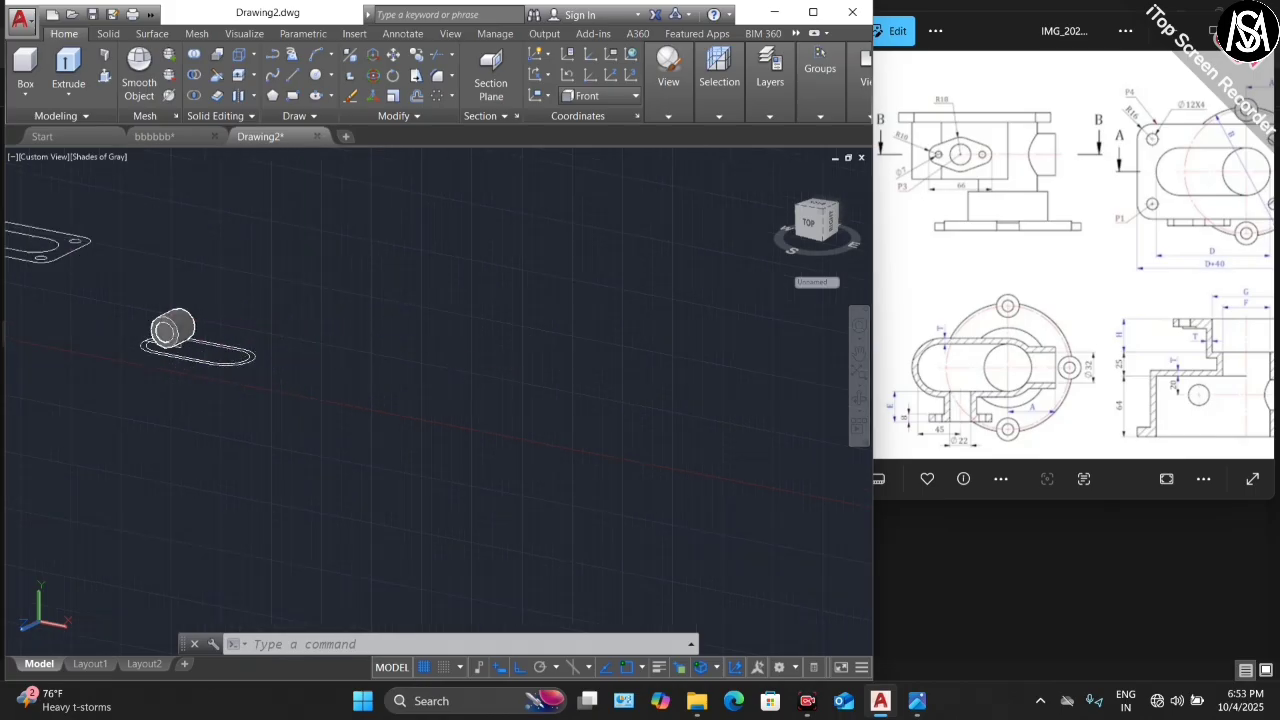
pyautogui.write('c')
pyautogui.press('Return')
pyautogui.click(425, 350)
pyautogui.write('d')
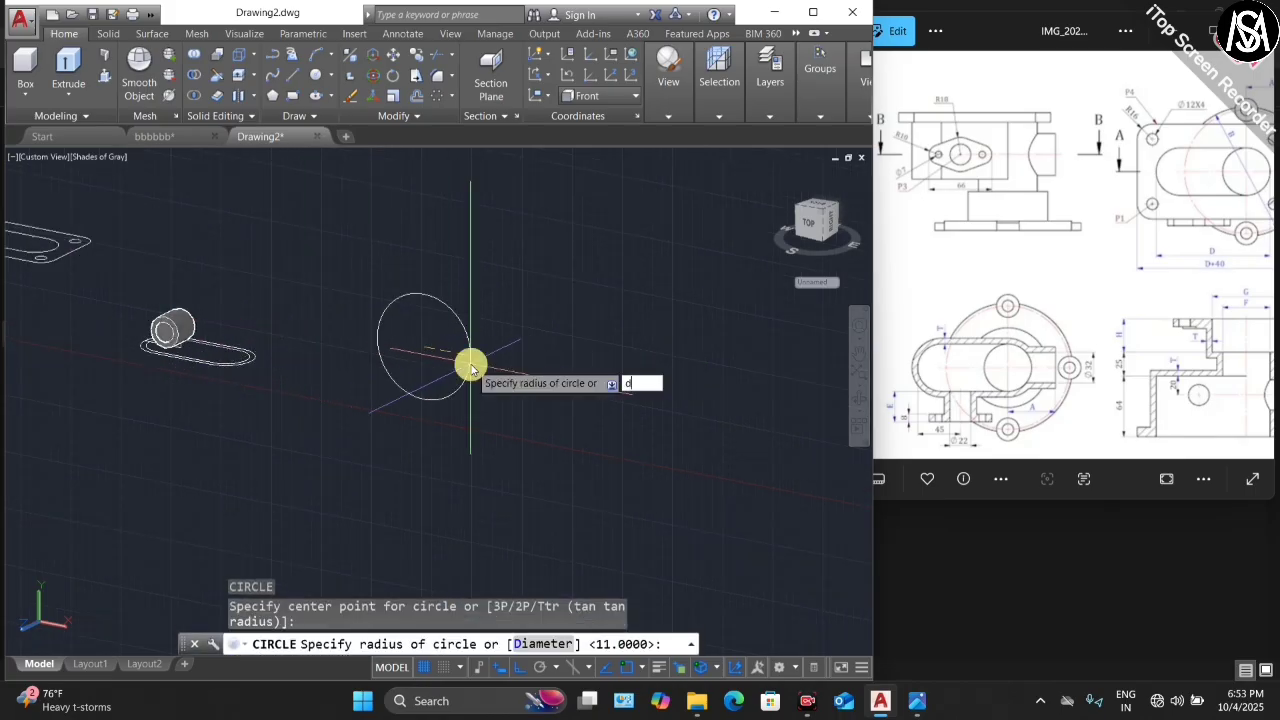
pyautogui.press('Return')
pyautogui.write('22')
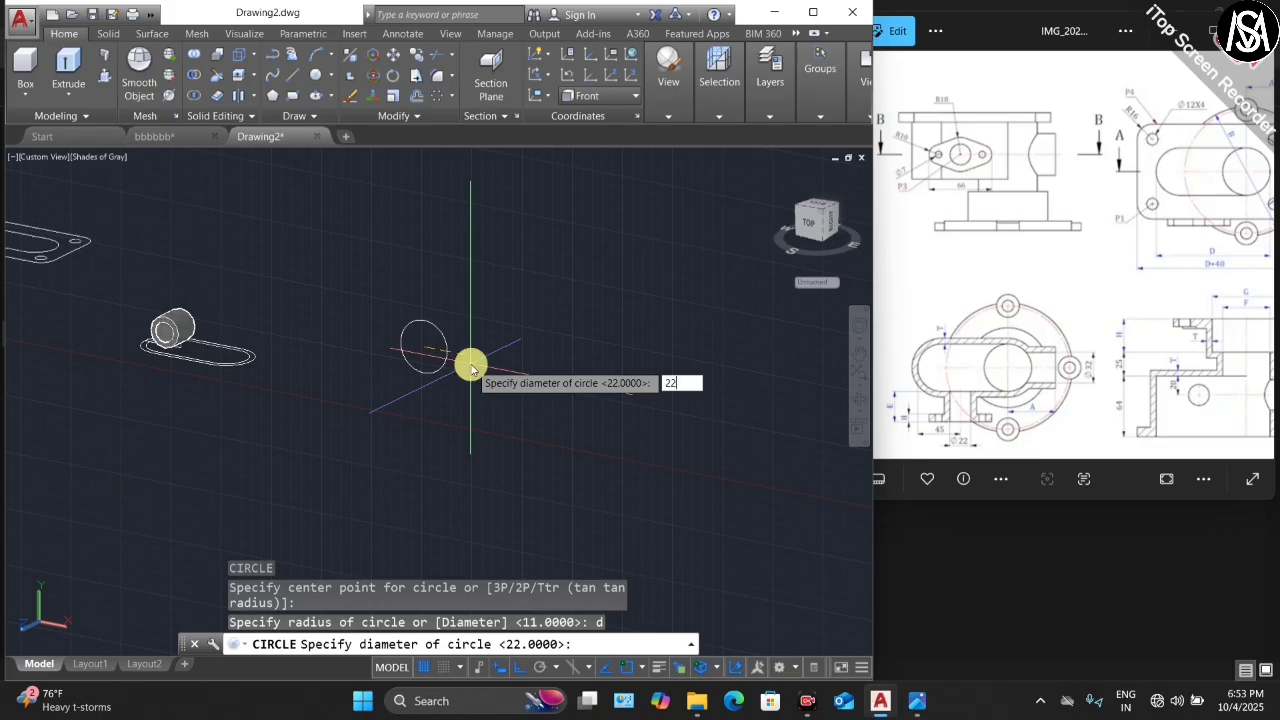
pyautogui.press('Return')
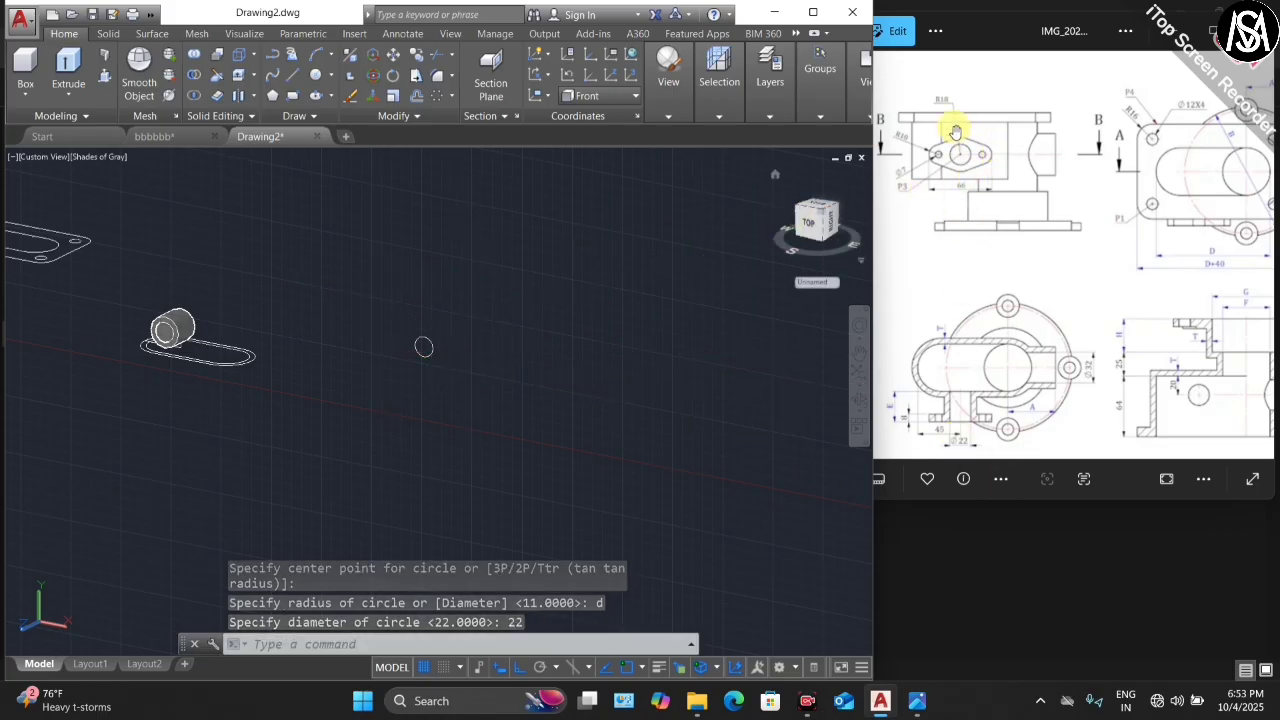
# - Draw a circle of radius 18 mm concentric with the new 22 mm circle
pyautogui.press('Return')
pyautogui.scroll(3, 430, 345)
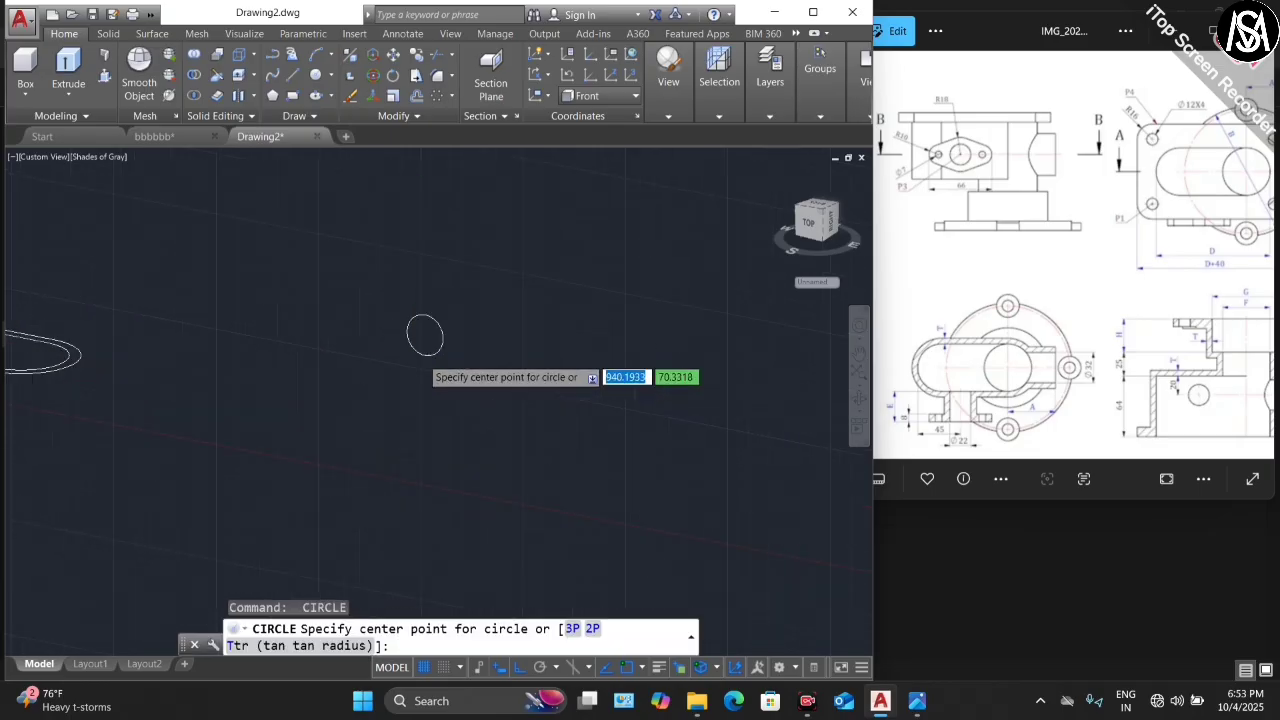
pyautogui.click(446, 332)
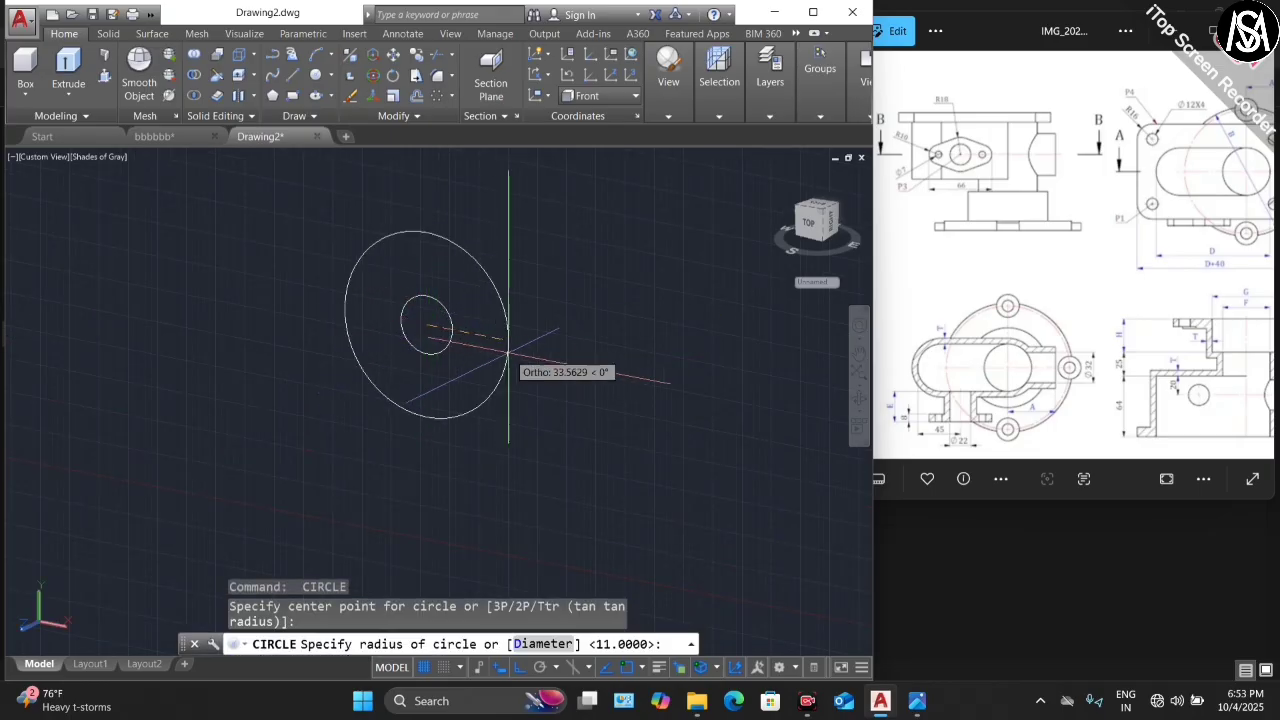
pyautogui.write('18')
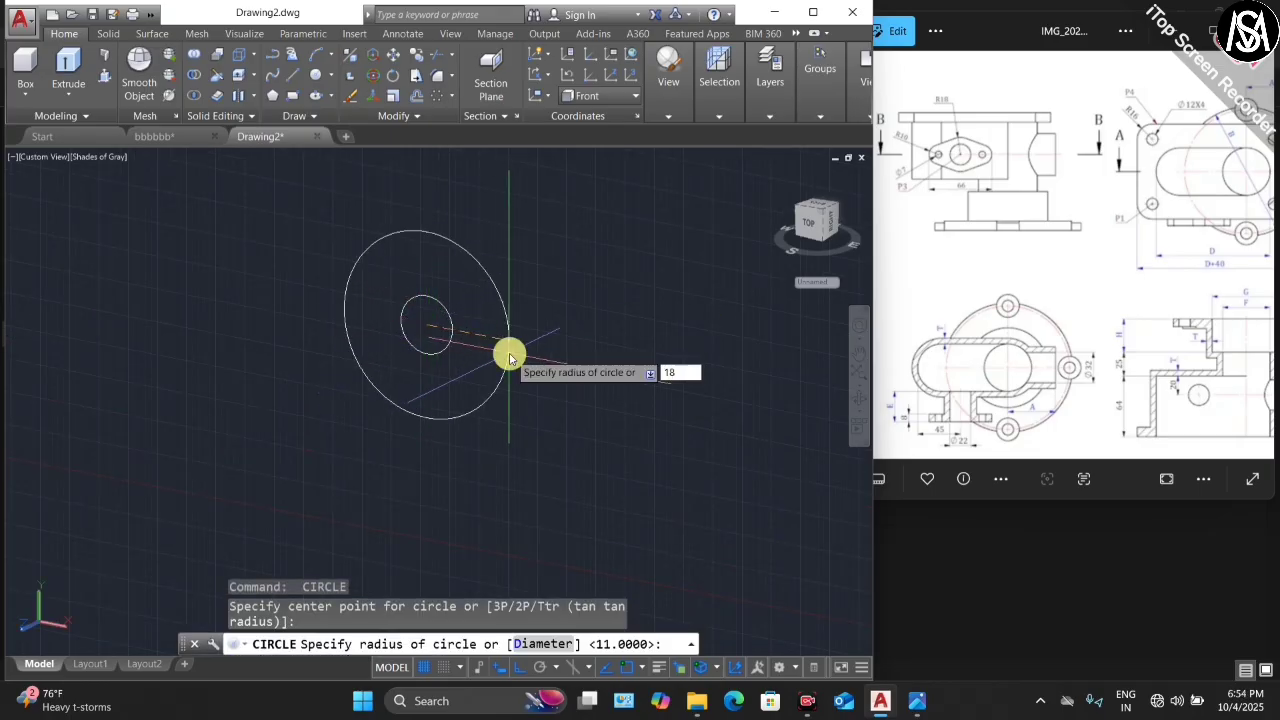
pyautogui.press('Return')
pyautogui.scroll(4, 908, 147)
pyautogui.write('b')
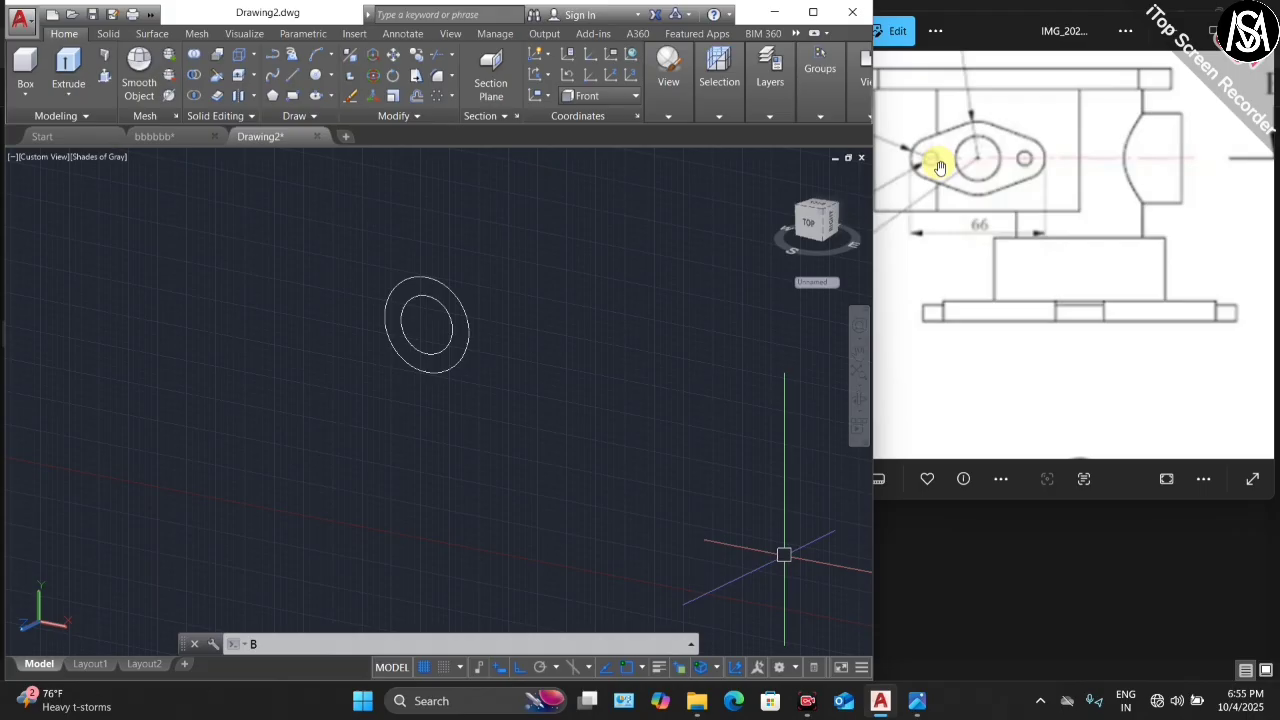
pyautogui.scroll(-2, 992, 224)
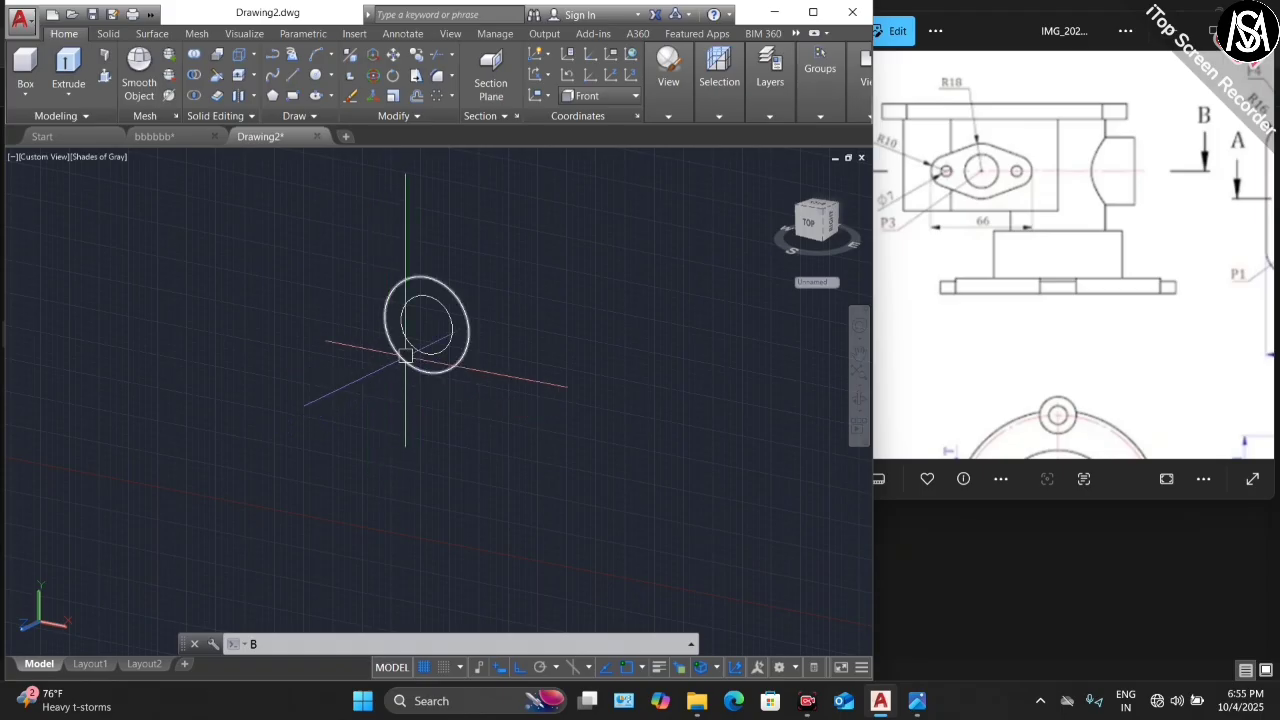
pyautogui.press('Return')
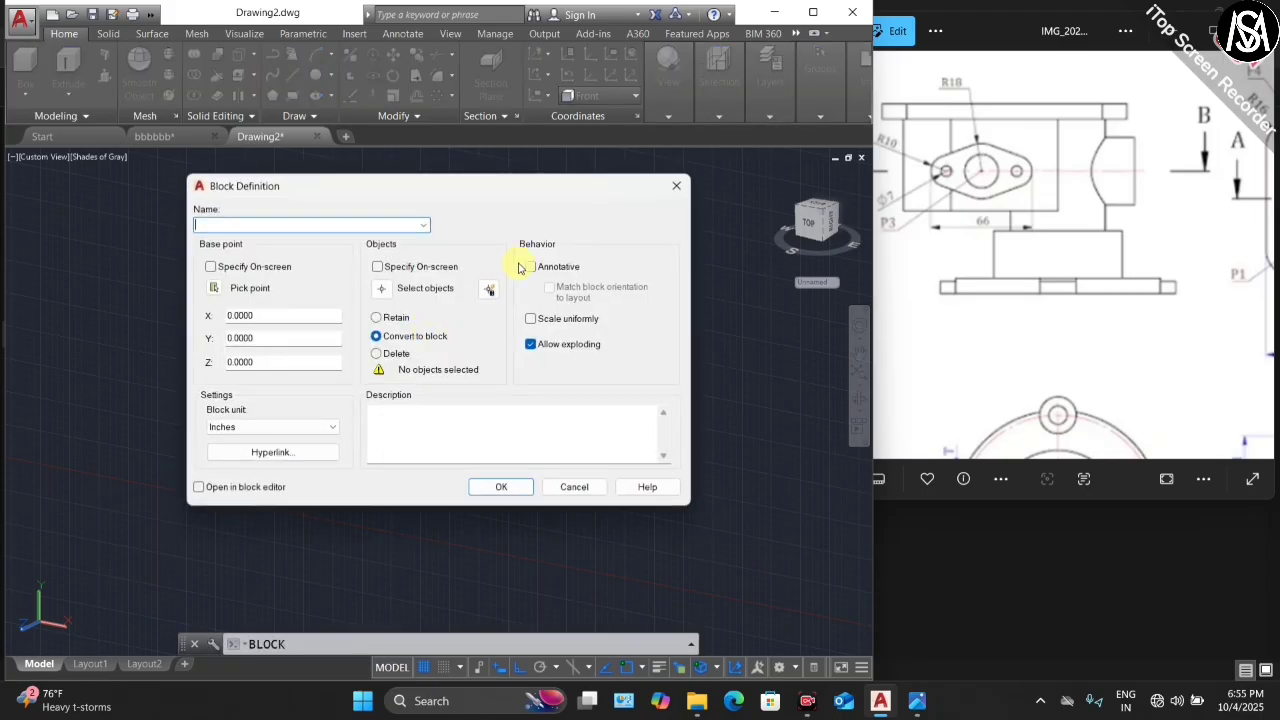
pyautogui.click(676, 188)
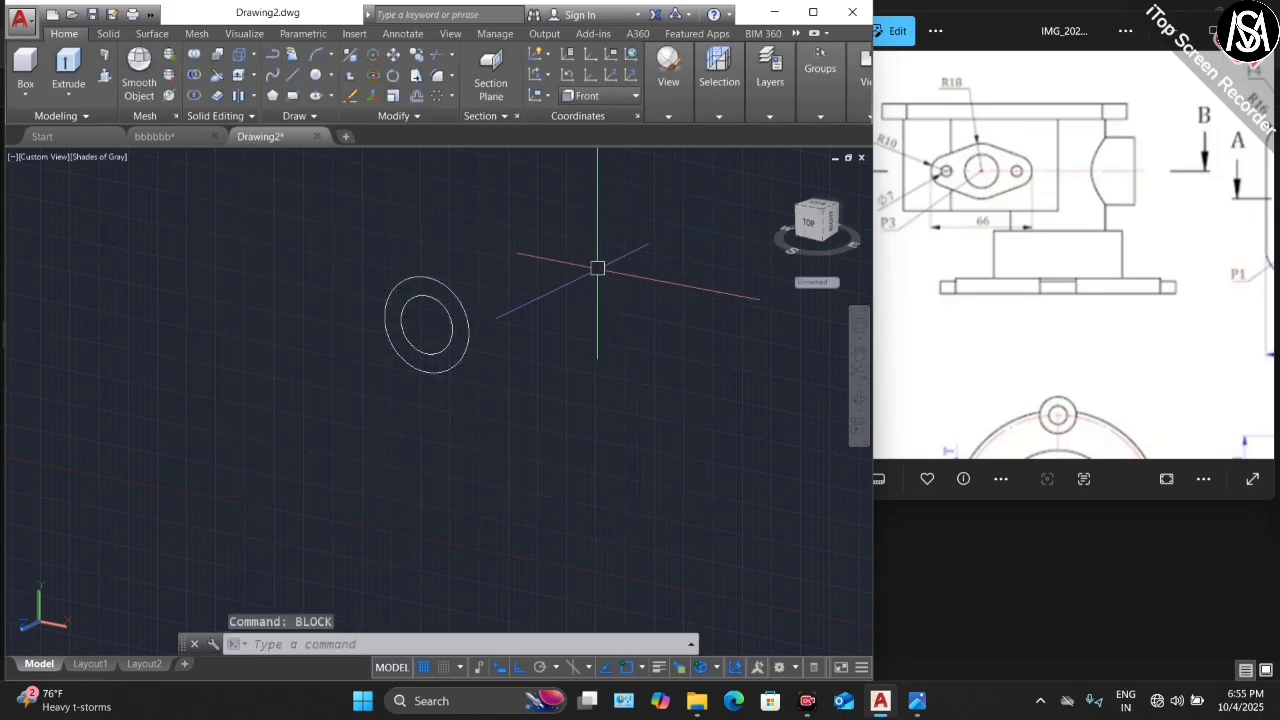
# - Draw a 23 mm line from the centre of the concentric circles outward in the negative X direction
pyautogui.write('l')
pyautogui.press('Return')
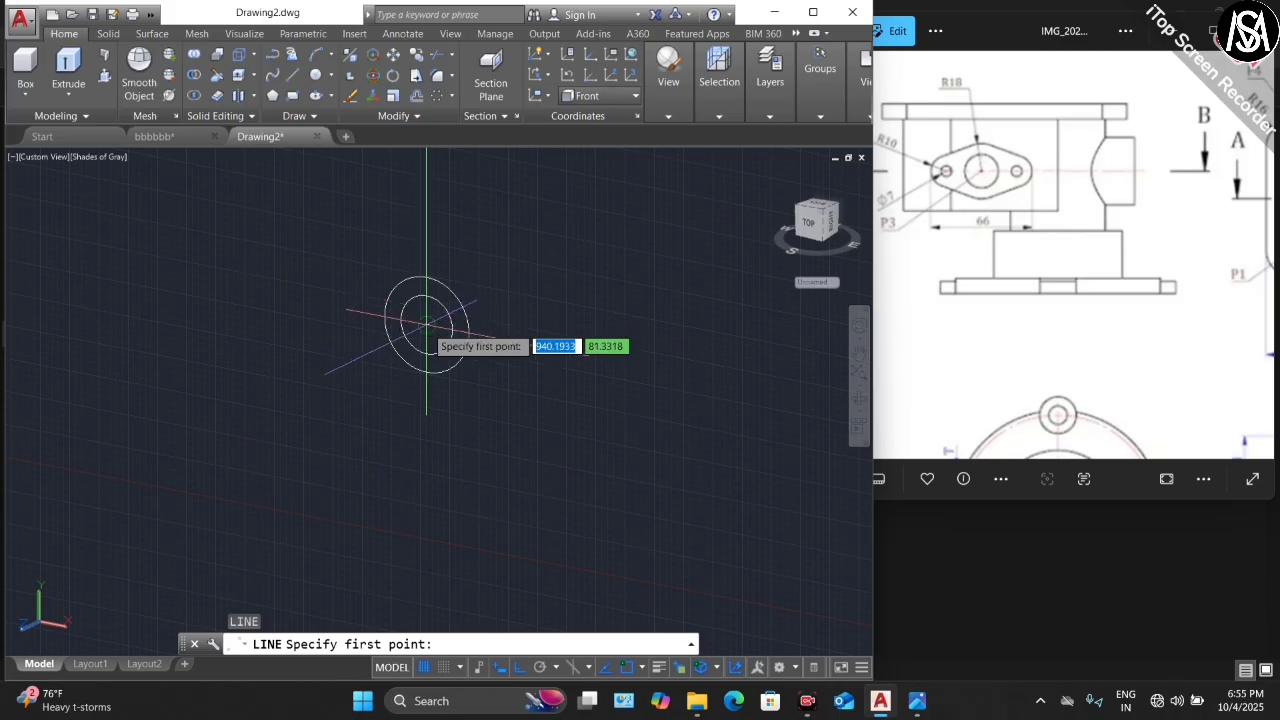
pyautogui.click(427, 325)
pyautogui.write('2')
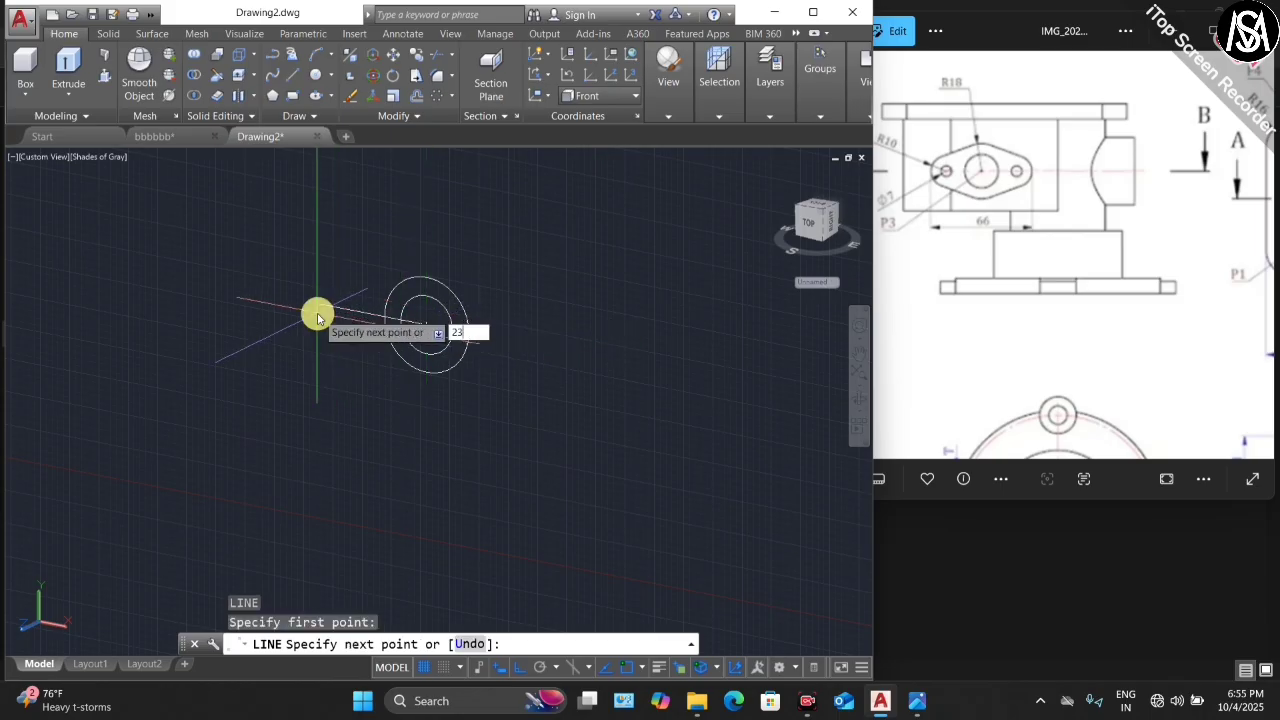
pyautogui.write('3')
pyautogui.press('Return')
pyautogui.press('Escape')
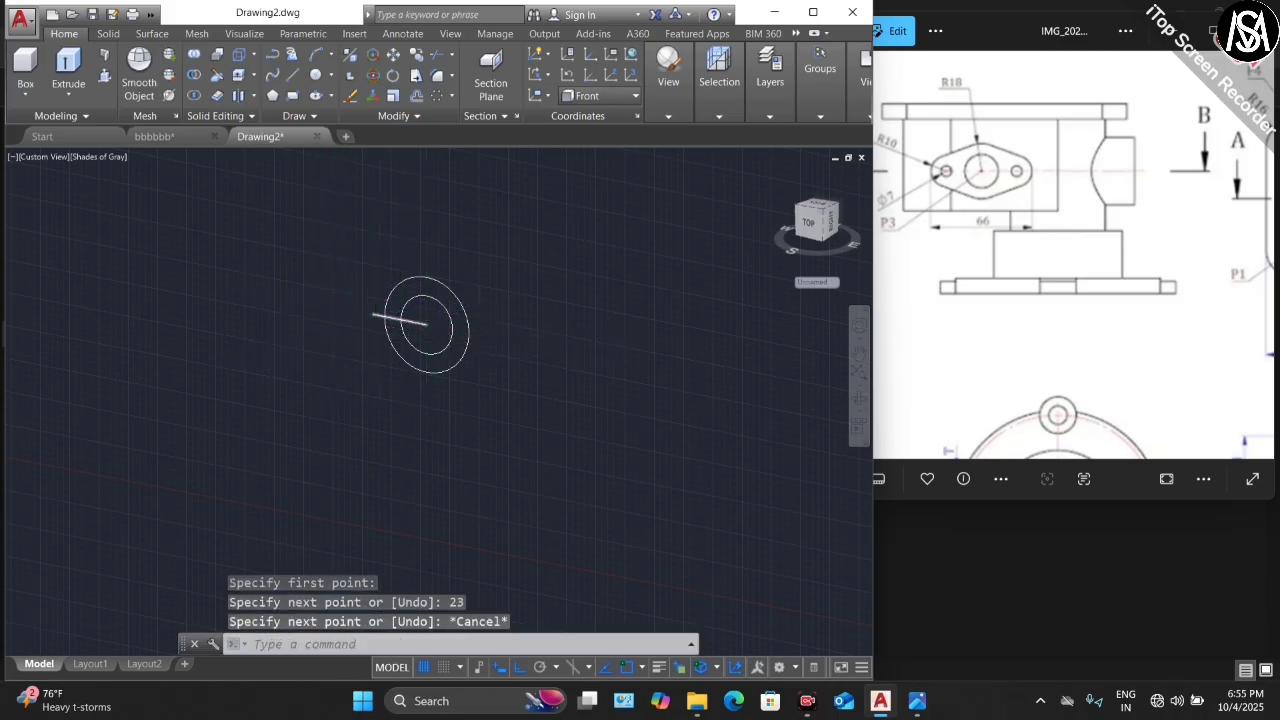
# - Draw a circle of radius 10 mm centred on the outer end of the 23 mm line
pyautogui.scroll(2, 396, 302)
pyautogui.write('c')
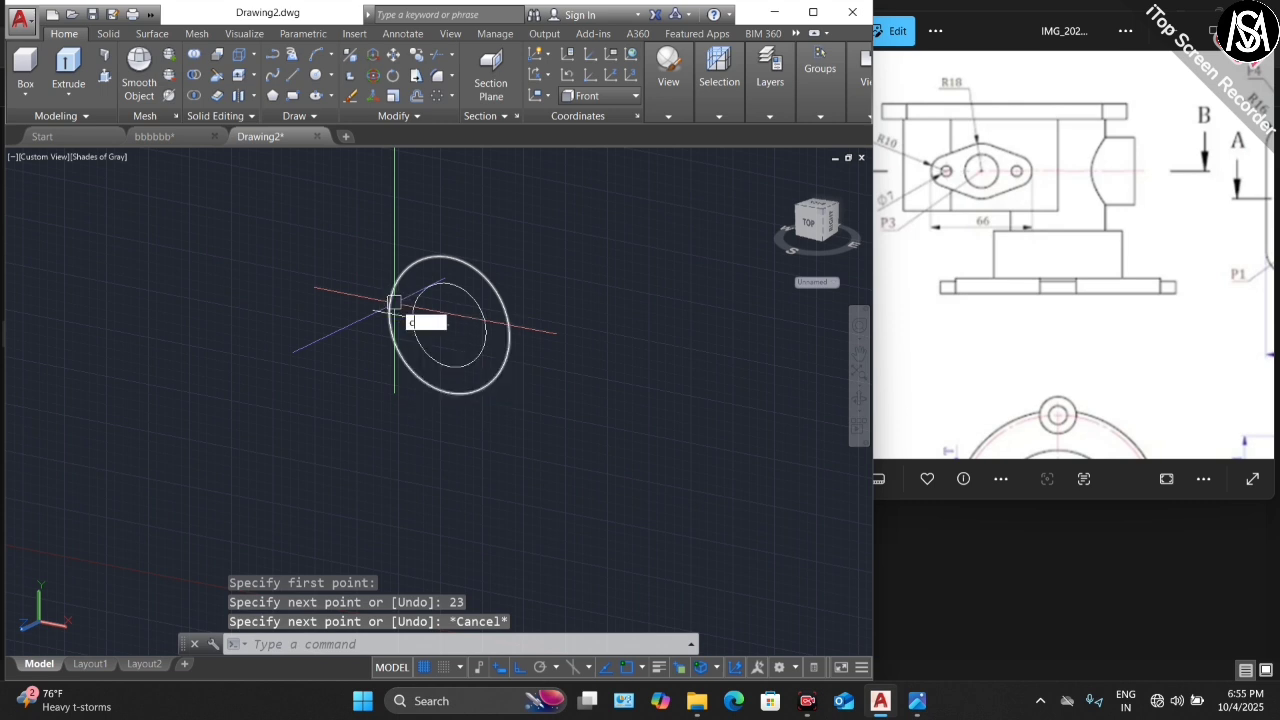
pyautogui.press('Return')
pyautogui.click(372, 310)
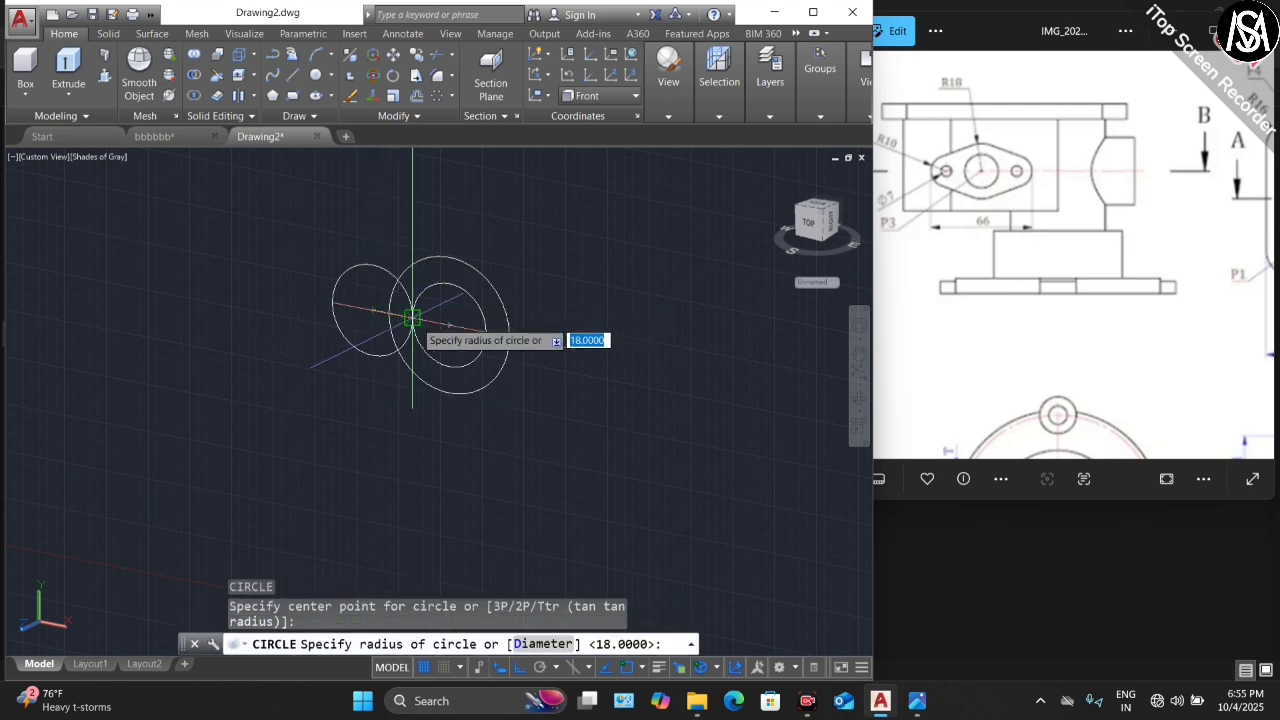
pyautogui.write('10')
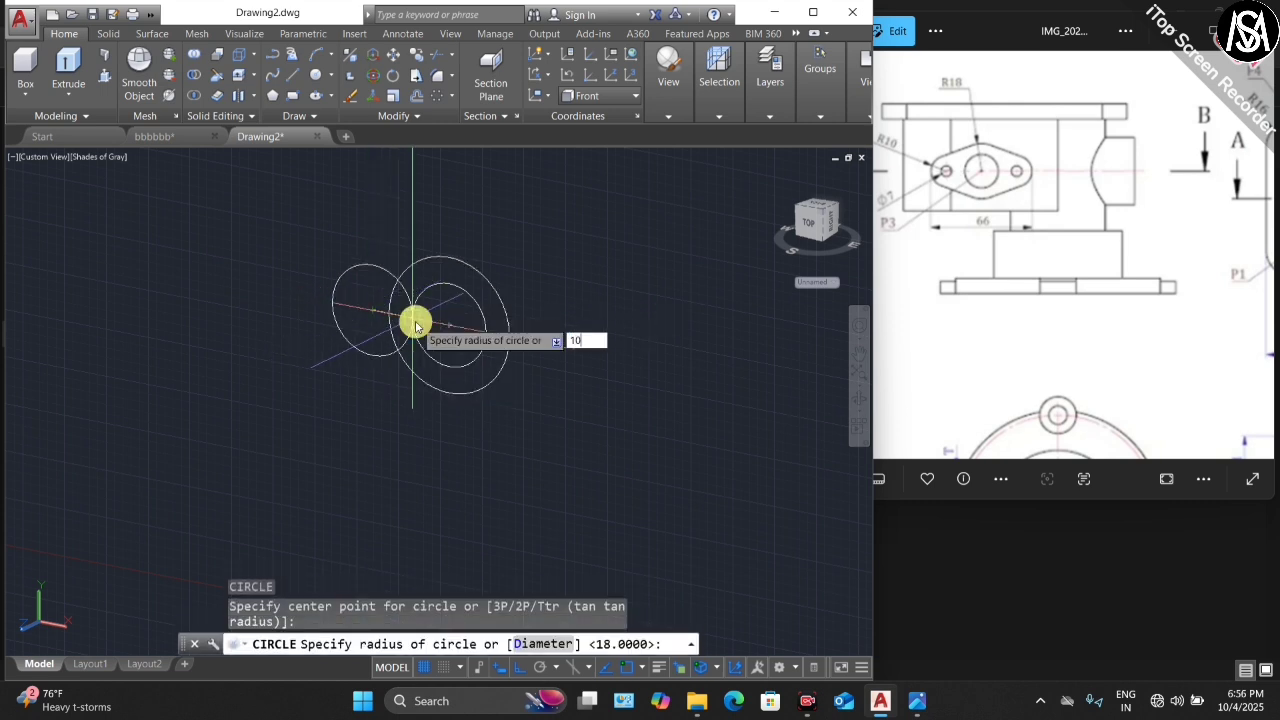
pyautogui.press('Return')
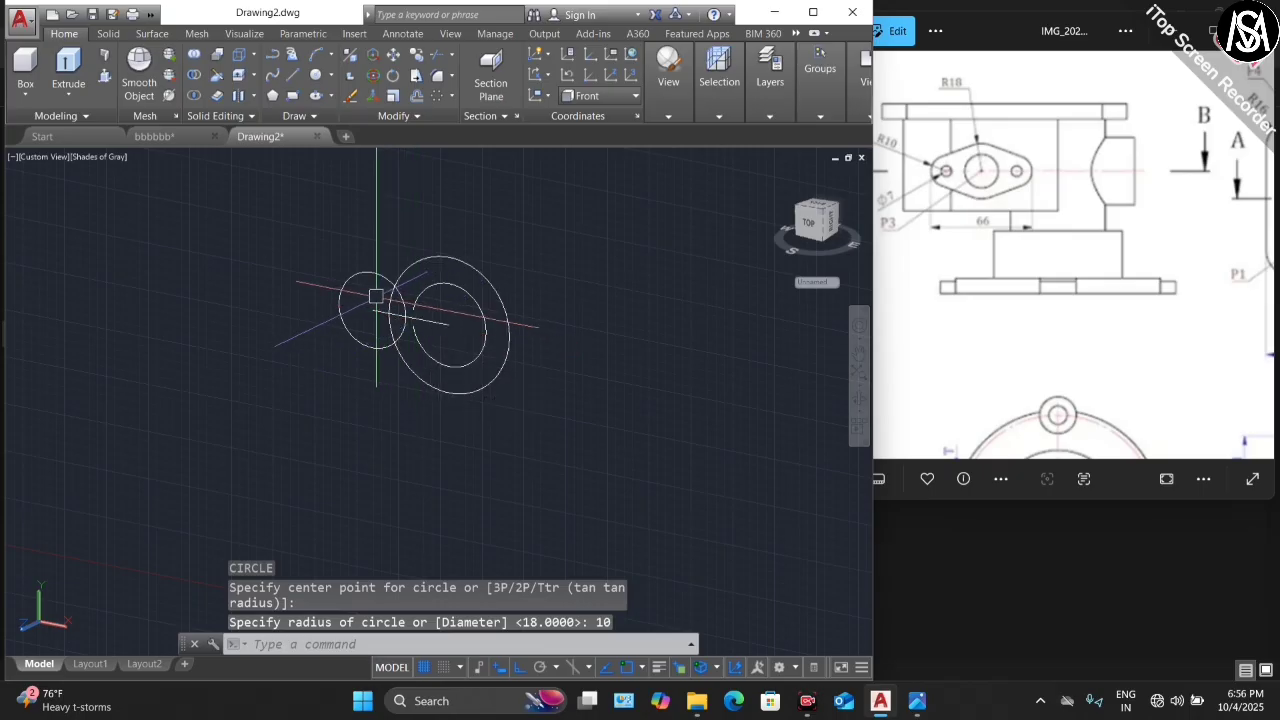
# - Draw a bolt hole circle of diameter 7 mm concentric with the 10 mm radius circle
pyautogui.press('Return')
pyautogui.click(380, 311)
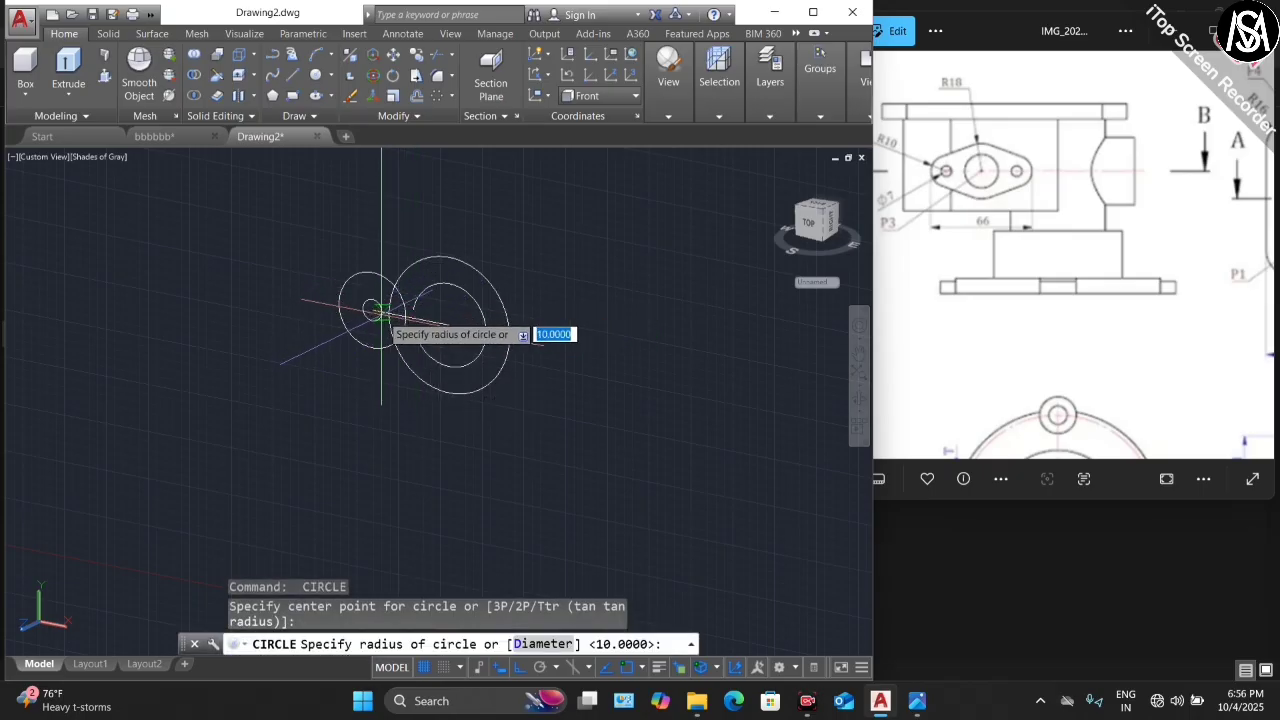
pyautogui.press('Return')
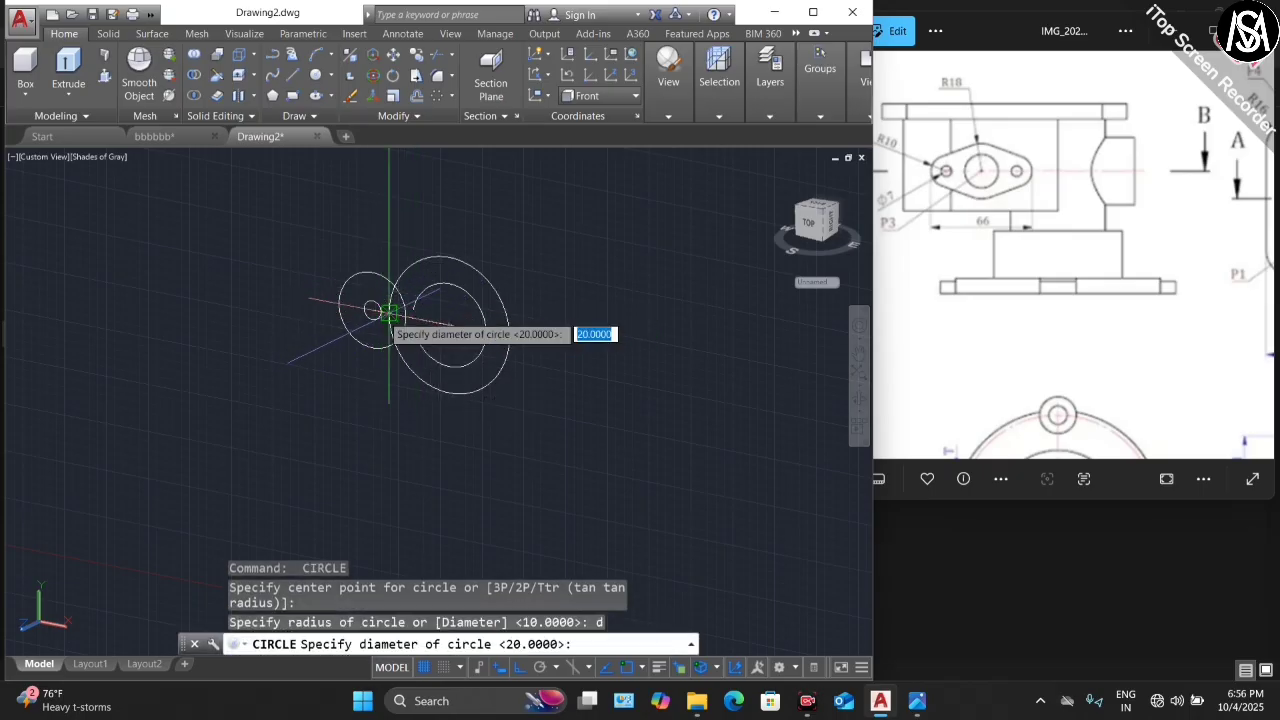
pyautogui.press('Return')
pyautogui.press('Escape')
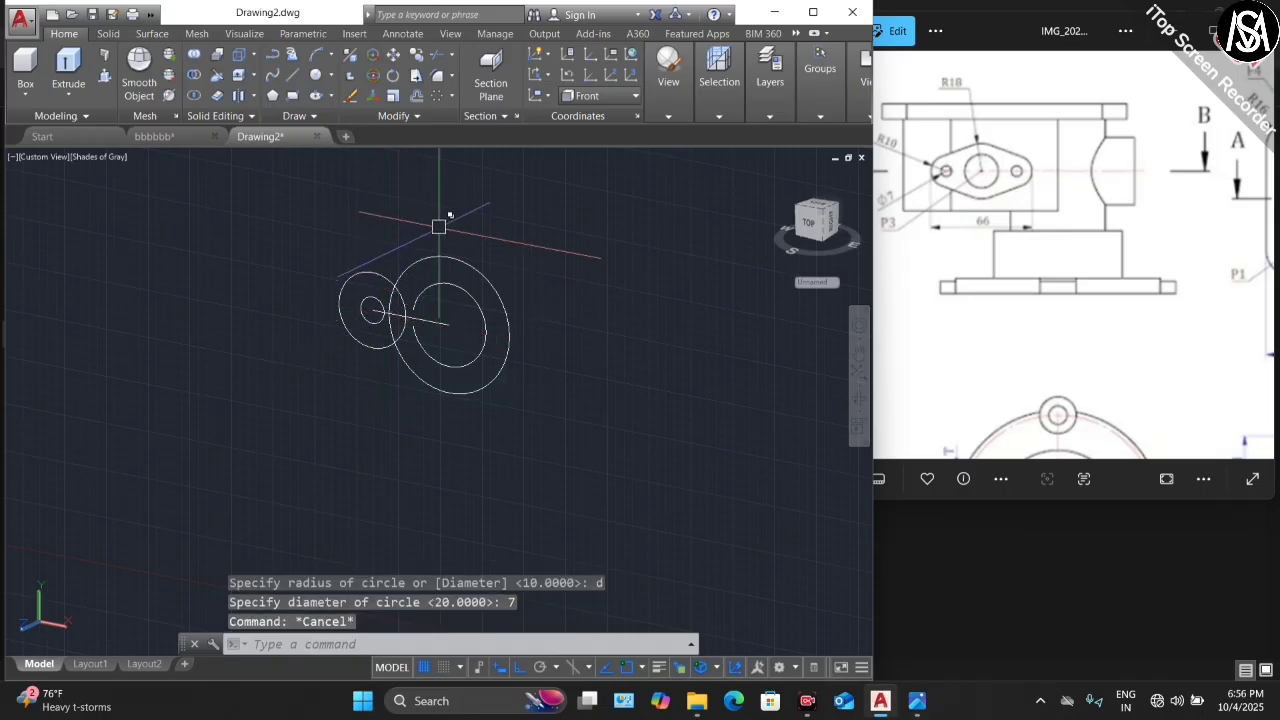
# - Draw a line tangent to the upper sides of the 10 mm radius and 18 mm radius circles
pyautogui.scroll(2, 439, 229)
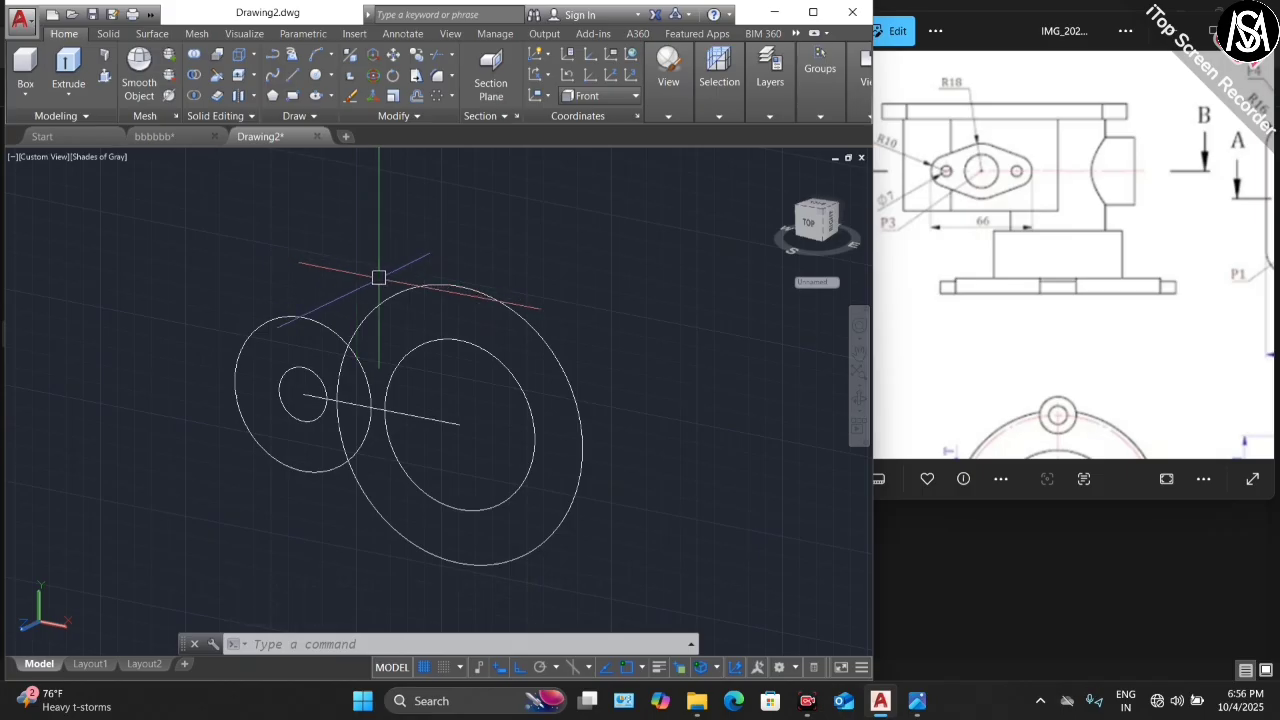
pyautogui.write('l')
pyautogui.press('Return')
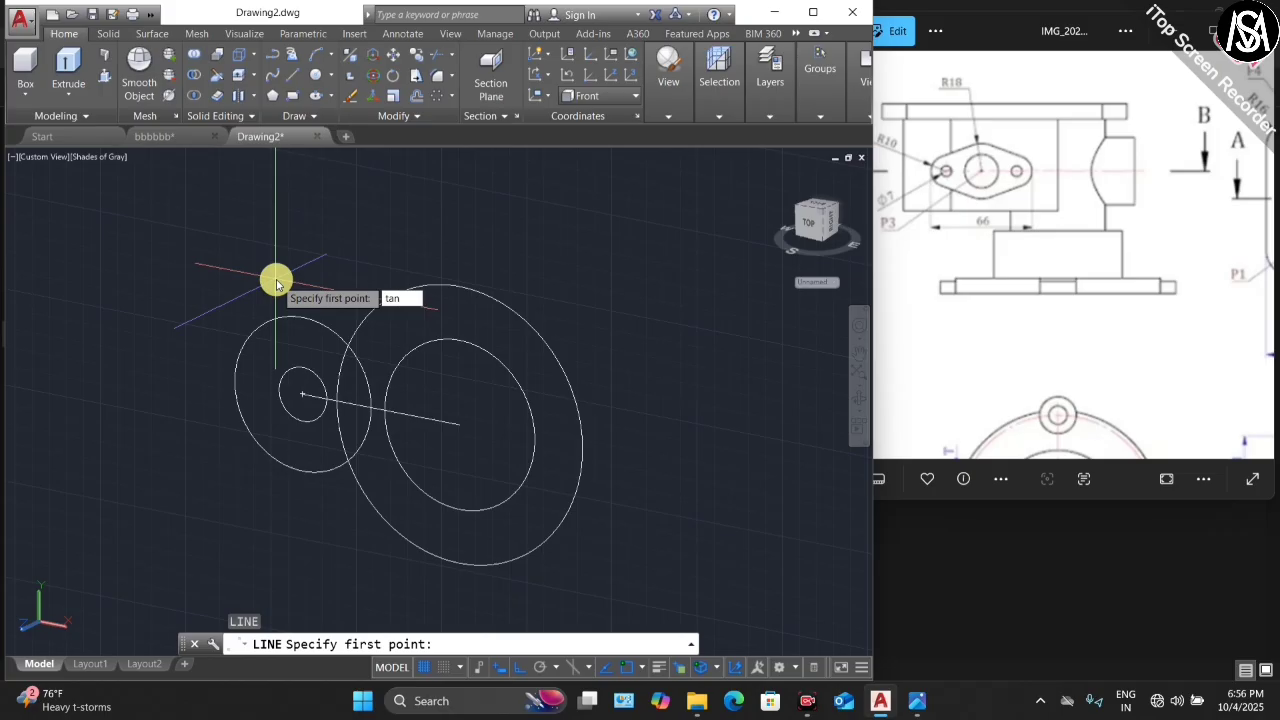
pyautogui.write('tan')
pyautogui.press('Return')
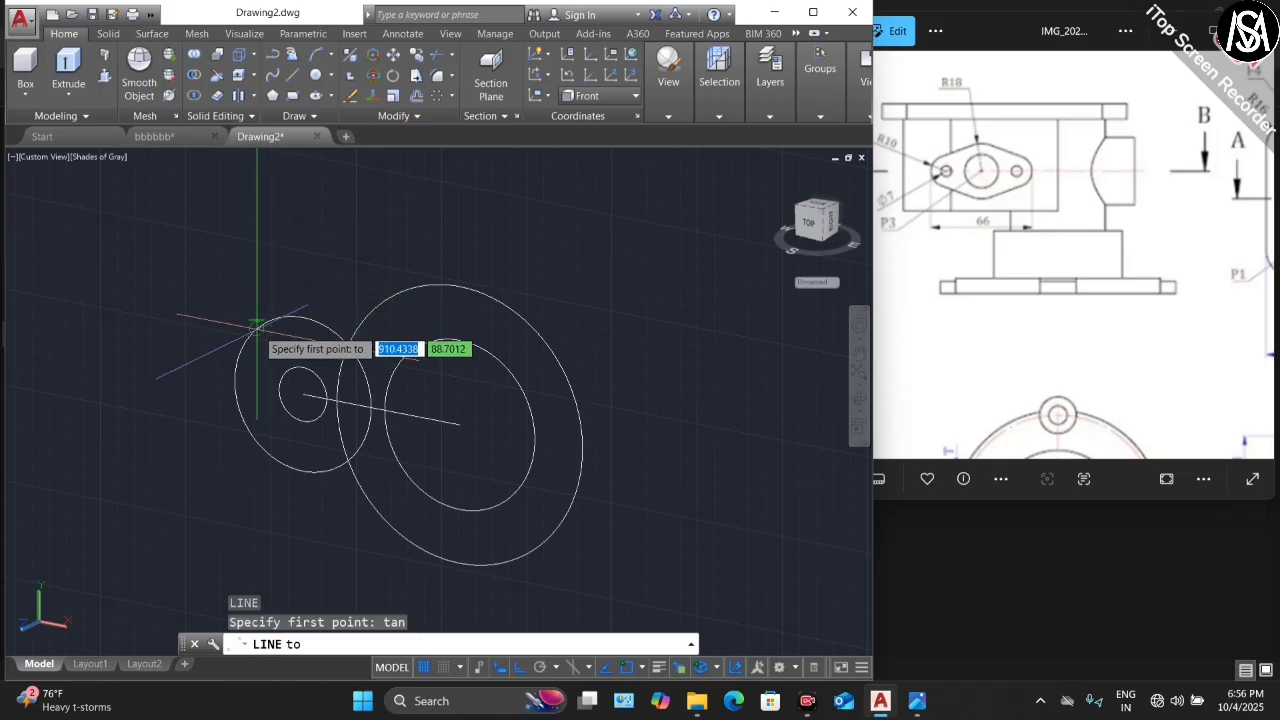
pyautogui.click(257, 325)
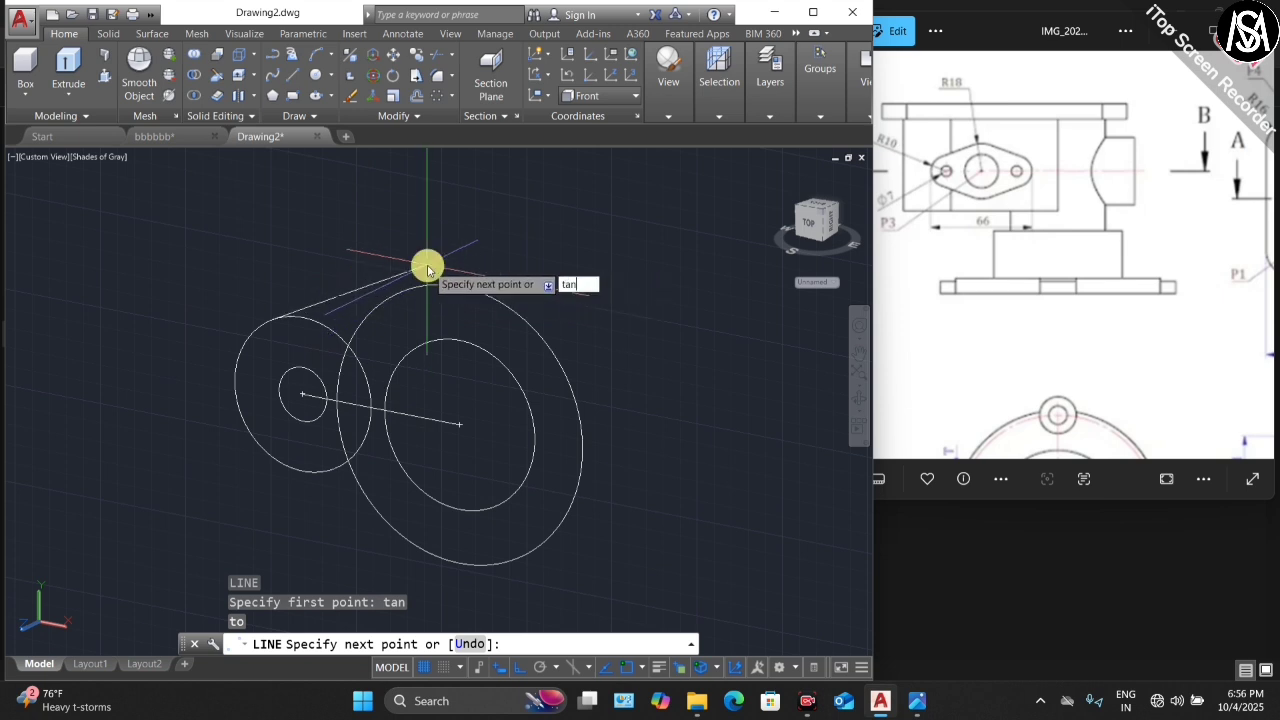
pyautogui.press('Return')
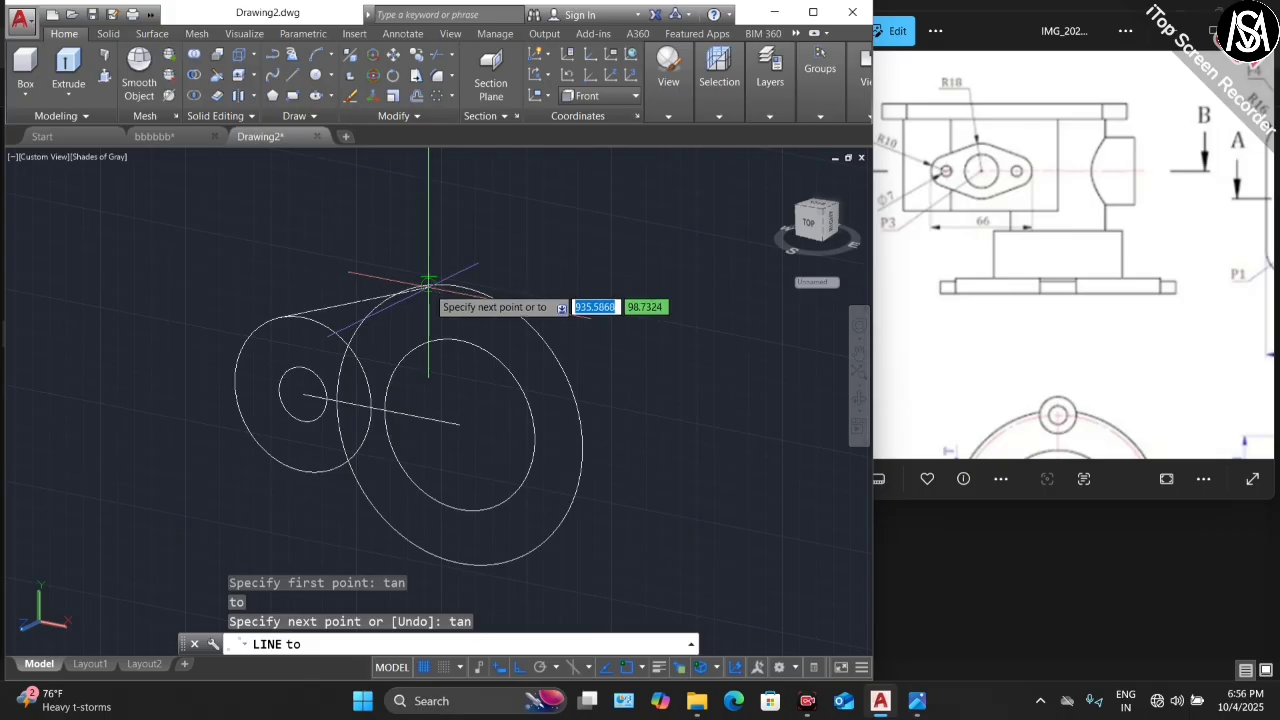
pyautogui.click(428, 285)
pyautogui.scroll(-2, 360, 223)
pyautogui.press('Escape')
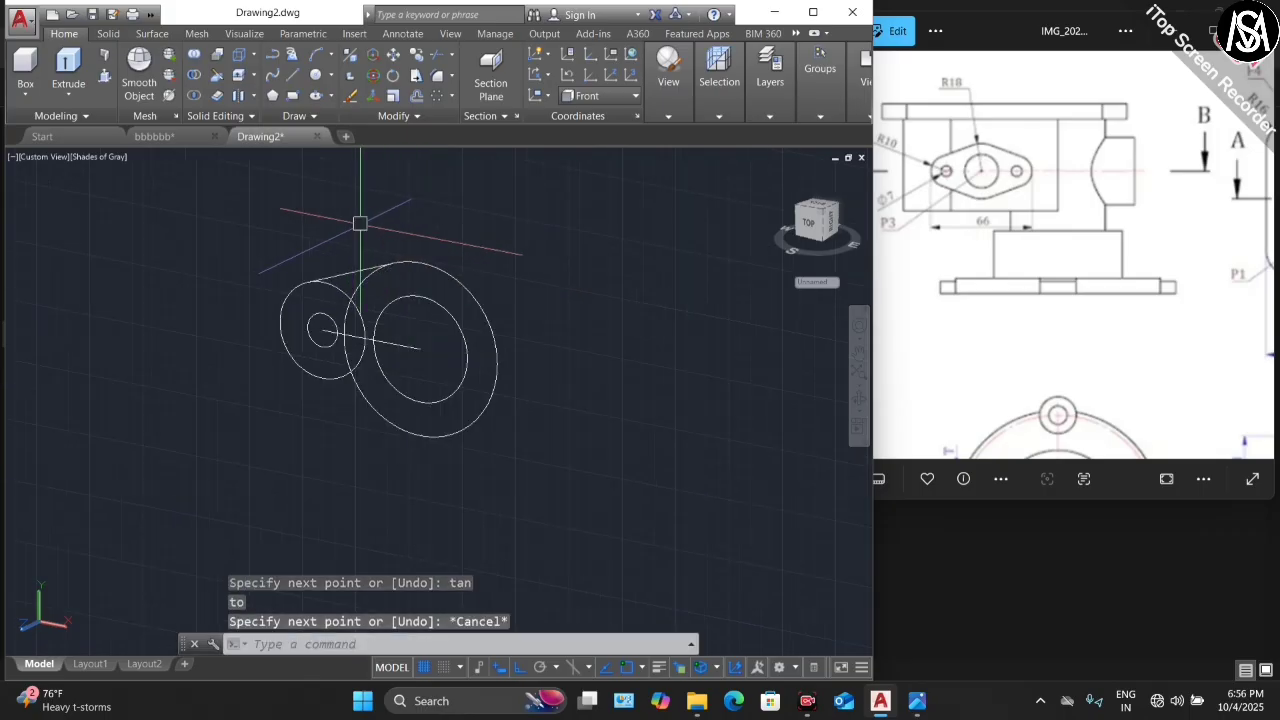
pyautogui.press('Escape')
pyautogui.scroll(2, 354, 270)
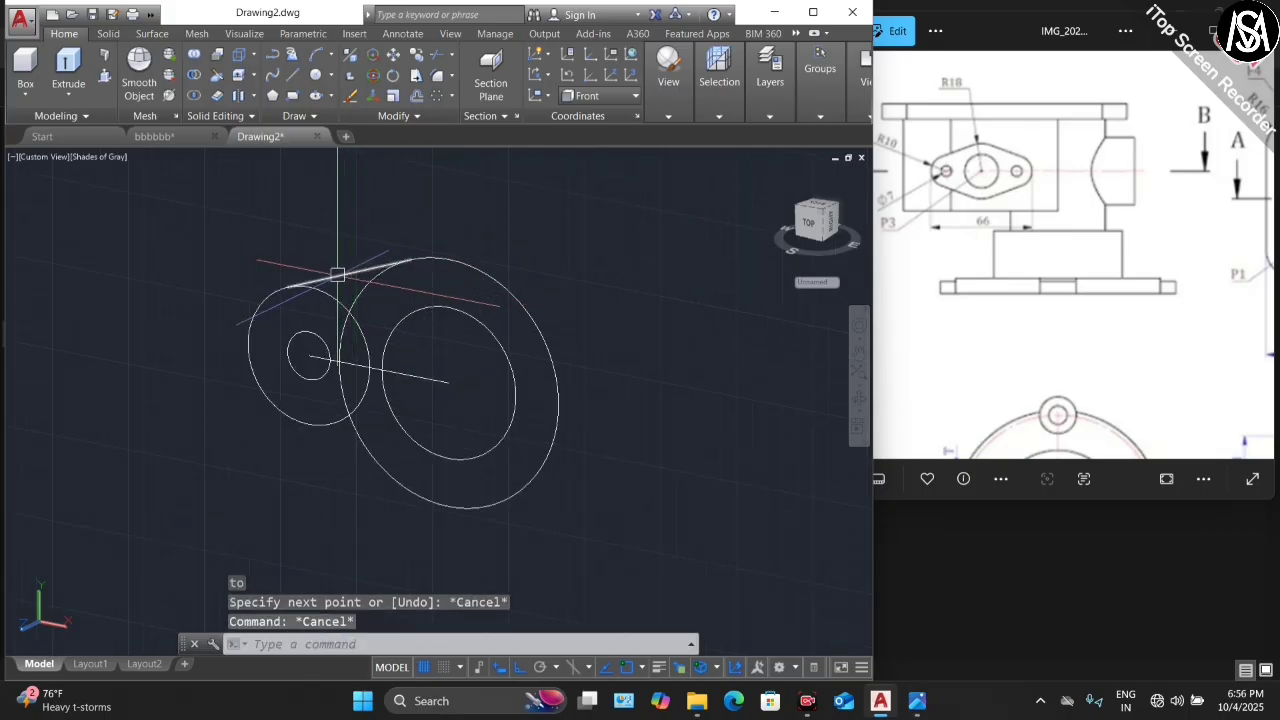
pyautogui.scroll(2, 345, 260)
pyautogui.click(355, 263)
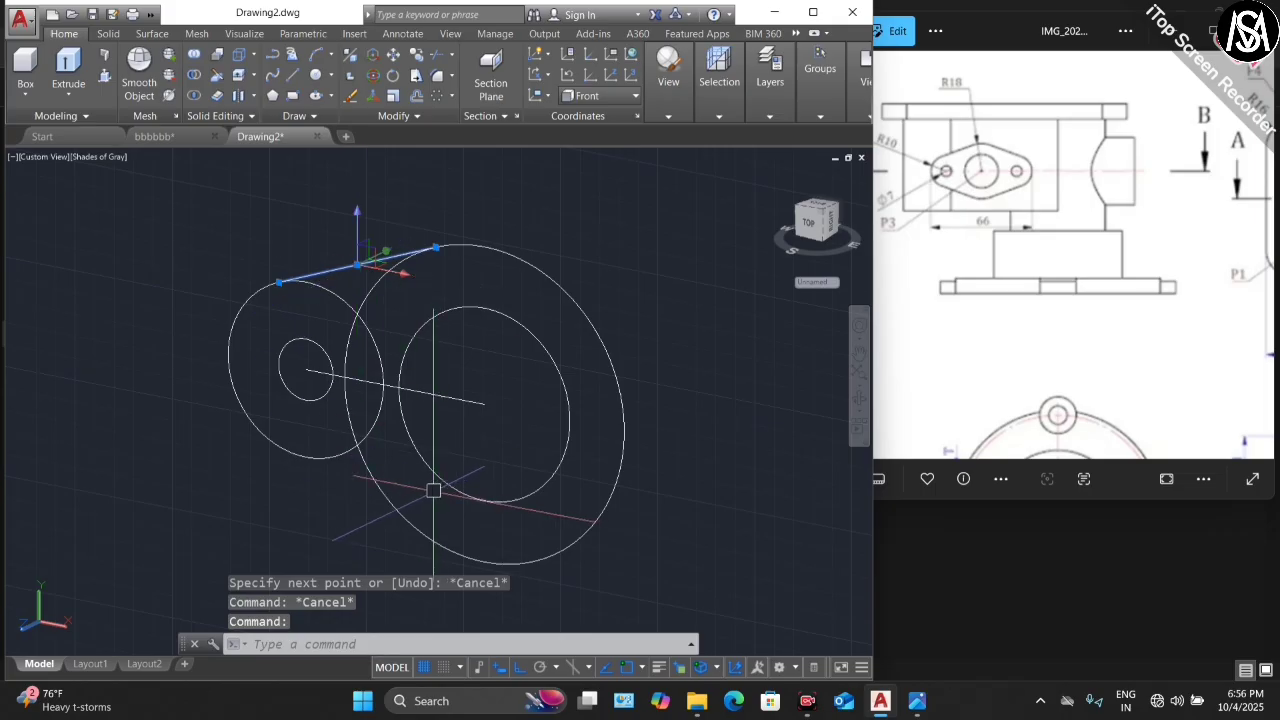
pyautogui.write('mi')
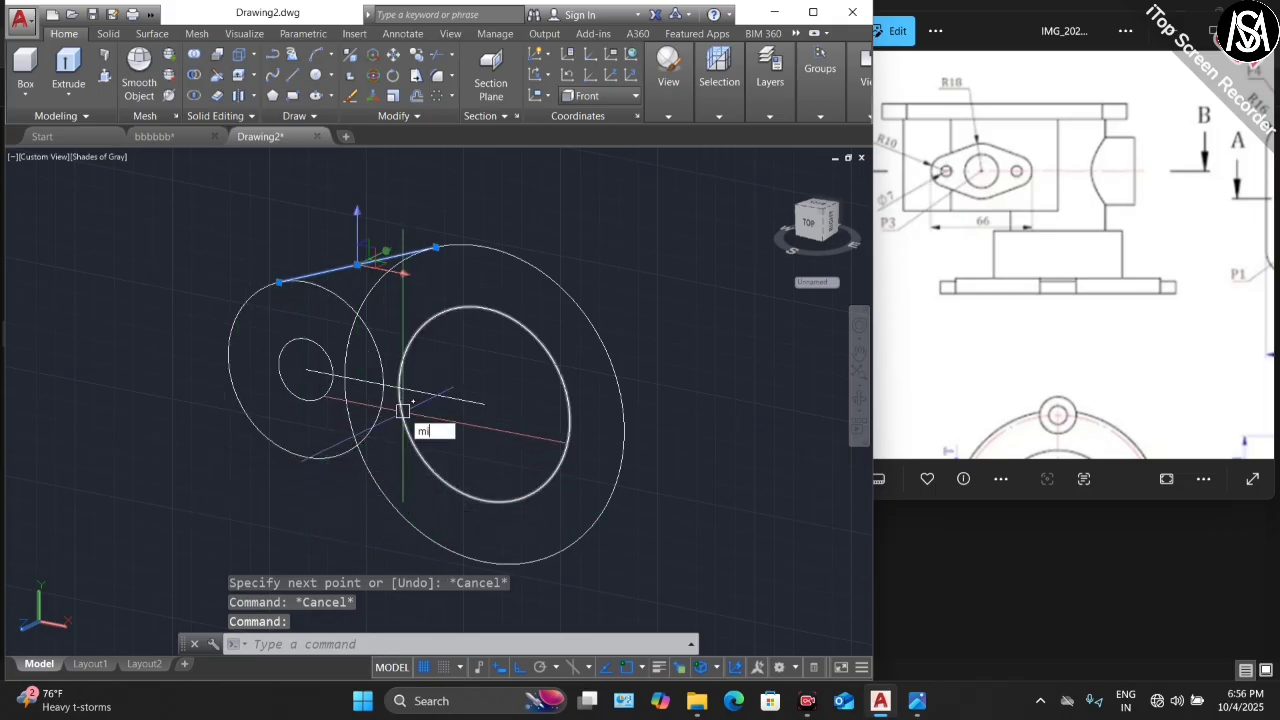
pyautogui.press('Return')
pyautogui.click(485, 404)
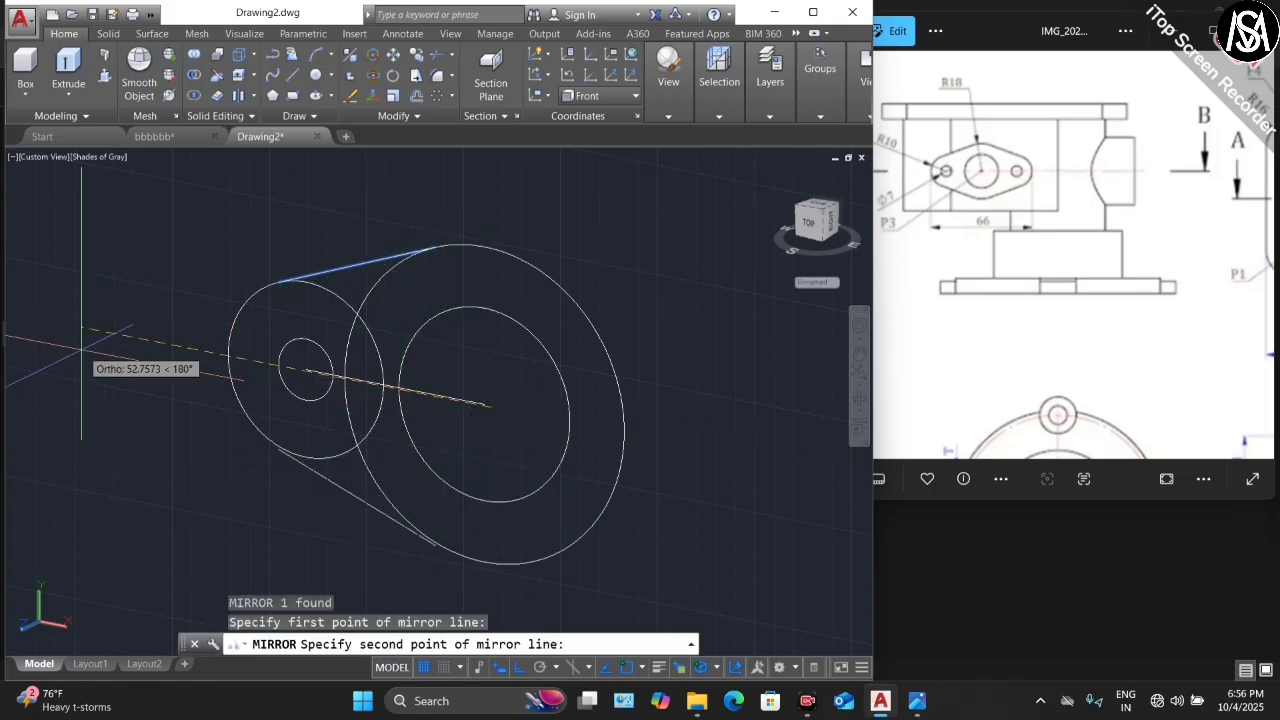
pyautogui.press('Escape')
# - Mirror the upper tangent line across the line joining the circle centres, keeping the source line
pyautogui.click(349, 264)
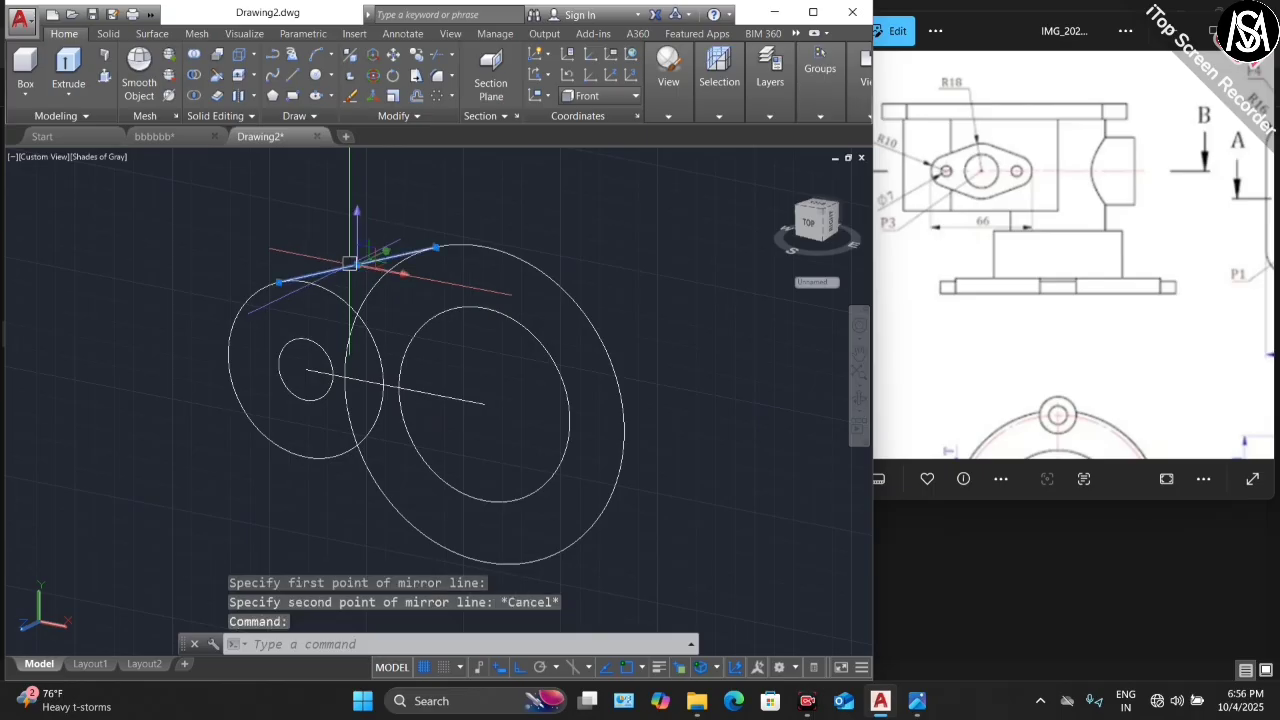
pyautogui.write('mi')
pyautogui.press('Return')
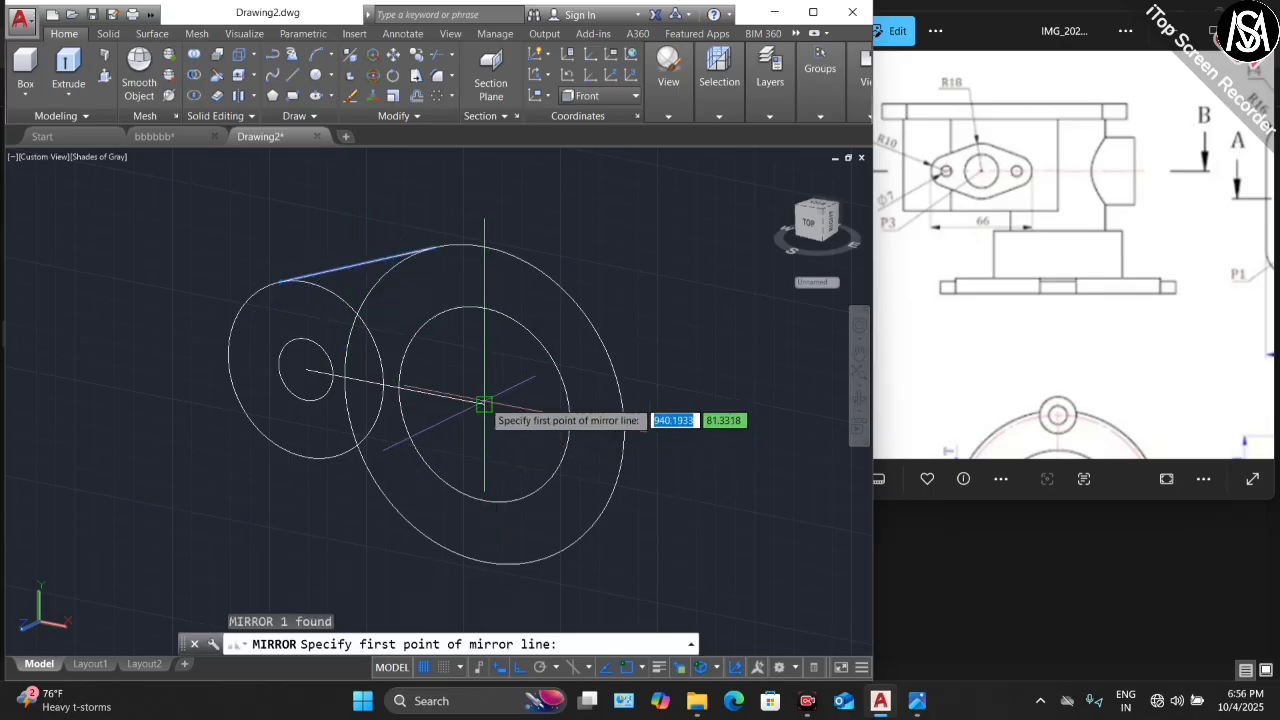
pyautogui.click(485, 404)
pyautogui.click(94, 340)
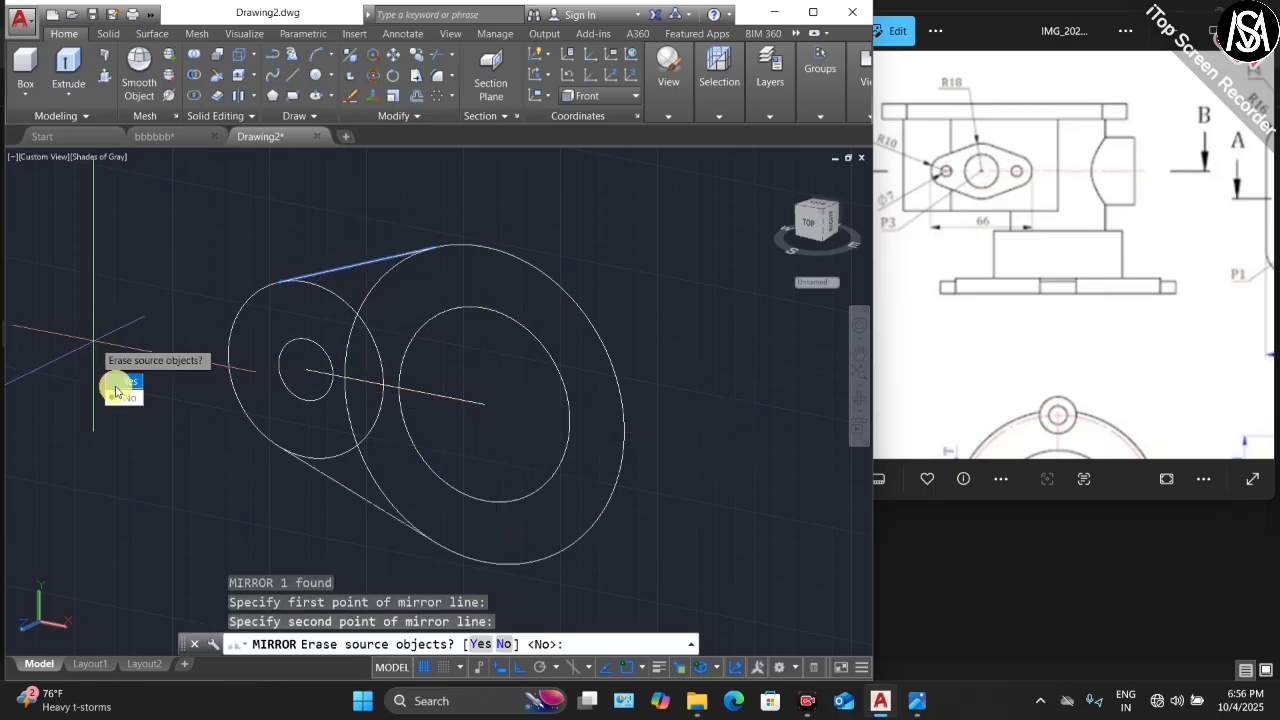
pyautogui.click(117, 397)
pyautogui.press('Escape')
# - Delete the 23 mm construction line between the circle centres
pyautogui.scroll(3, 378, 380)
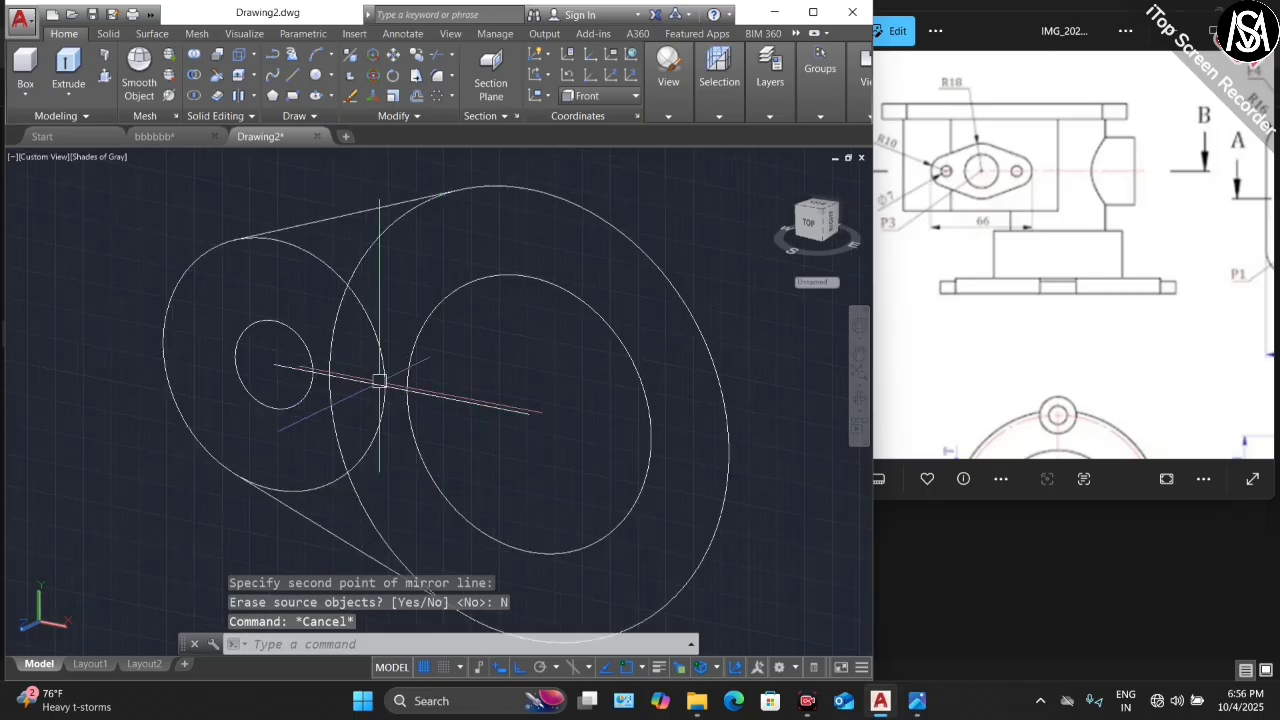
pyautogui.scroll(-4, 378, 348)
pyautogui.click(466, 387)
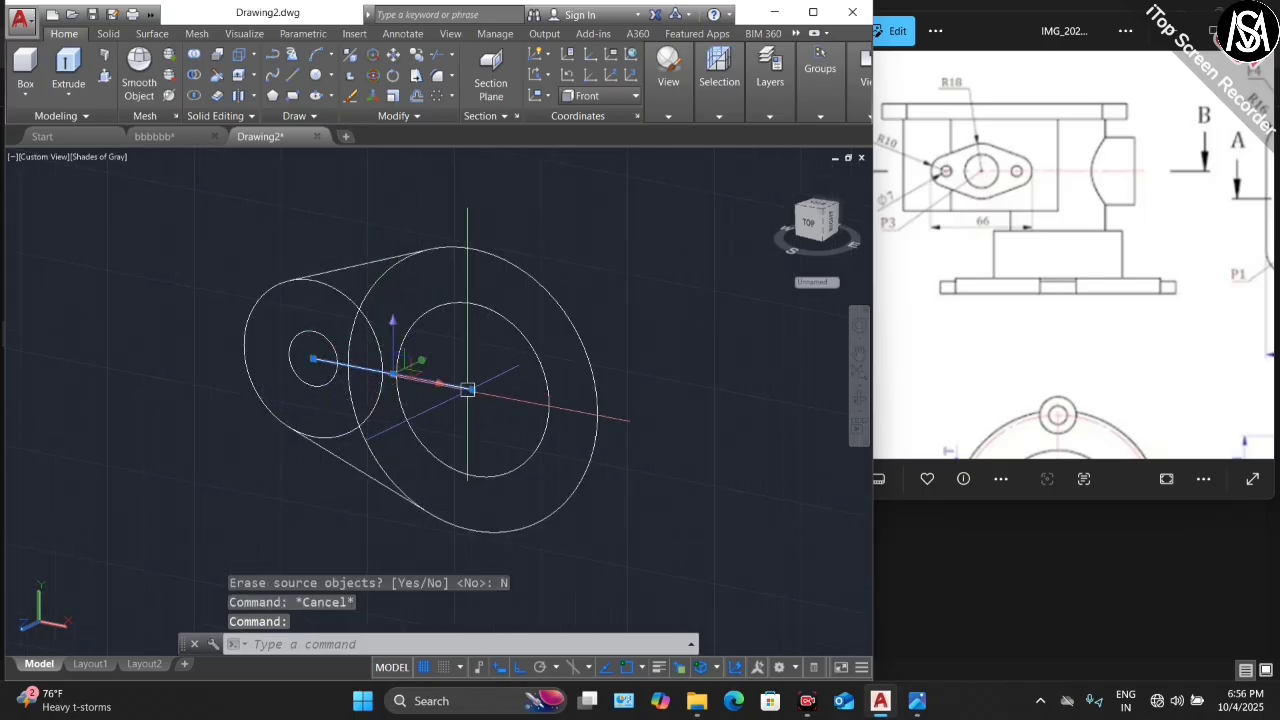
pyautogui.press('Delete')
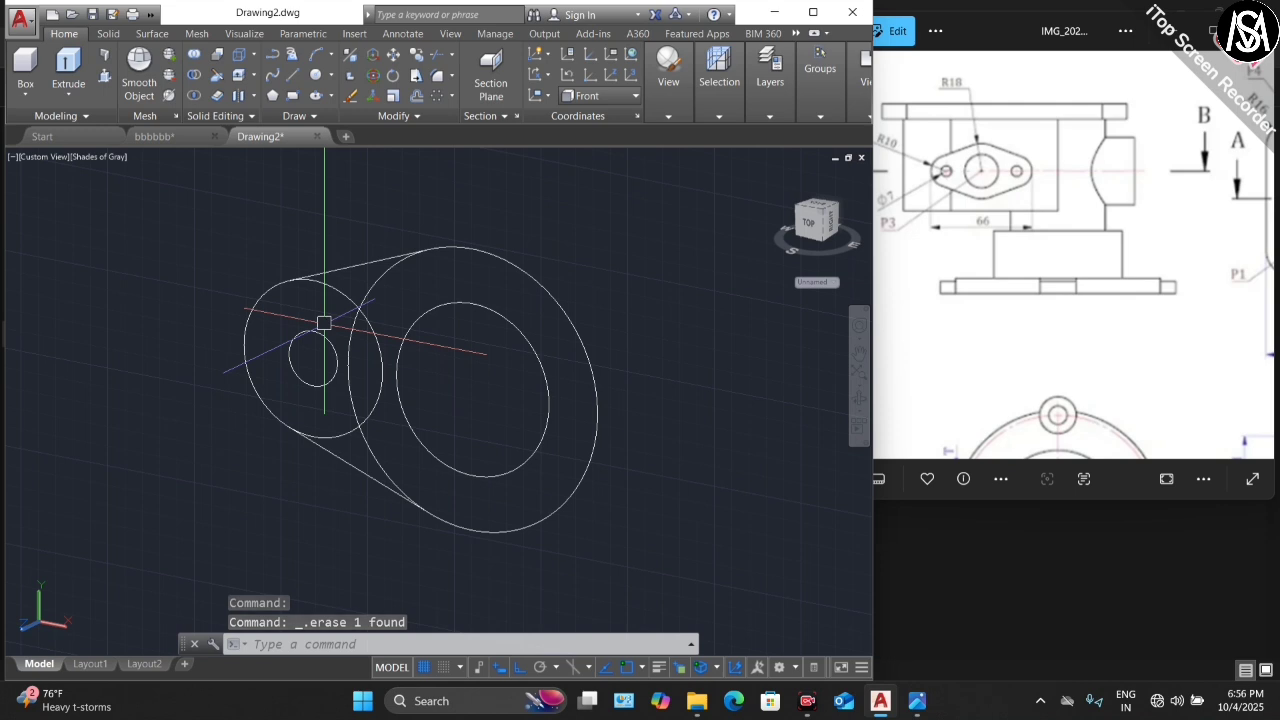
# - Trim the inner arcs of the 10 mm and 18 mm radius circles lying between the two tangent lines
pyautogui.write('tr')
pyautogui.press('Return')
pyautogui.press('Return')
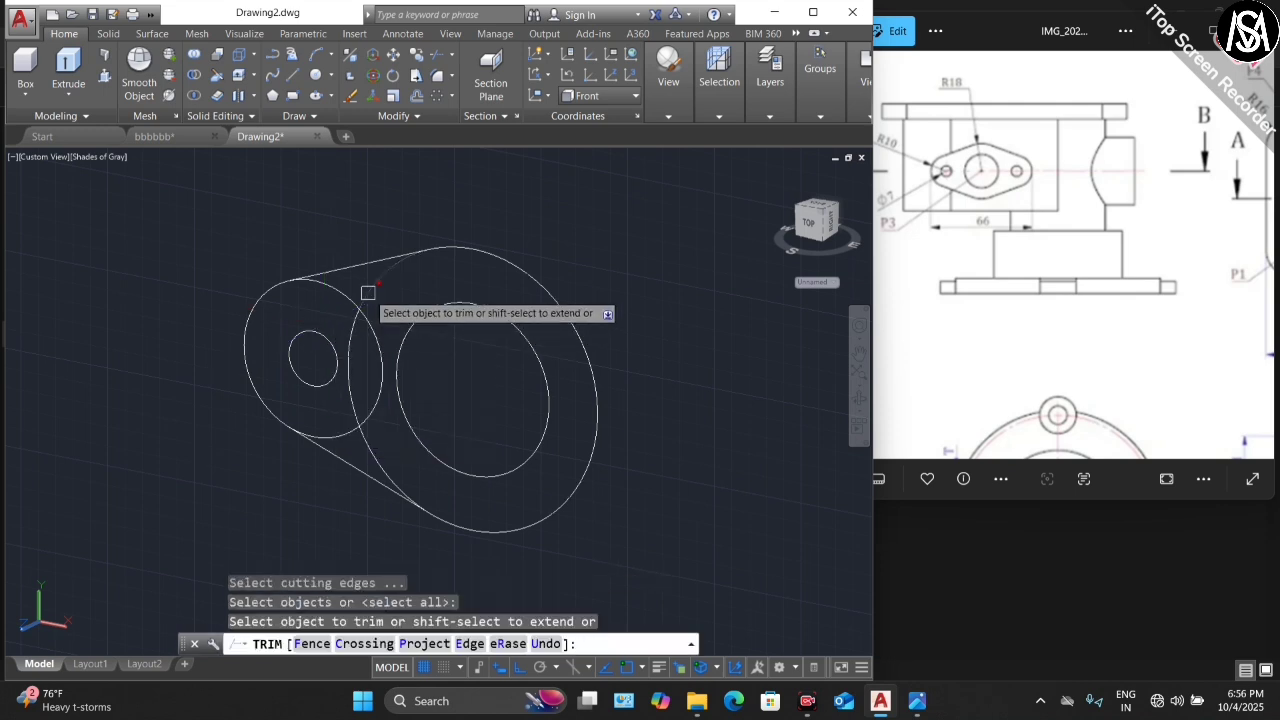
pyautogui.click(354, 345)
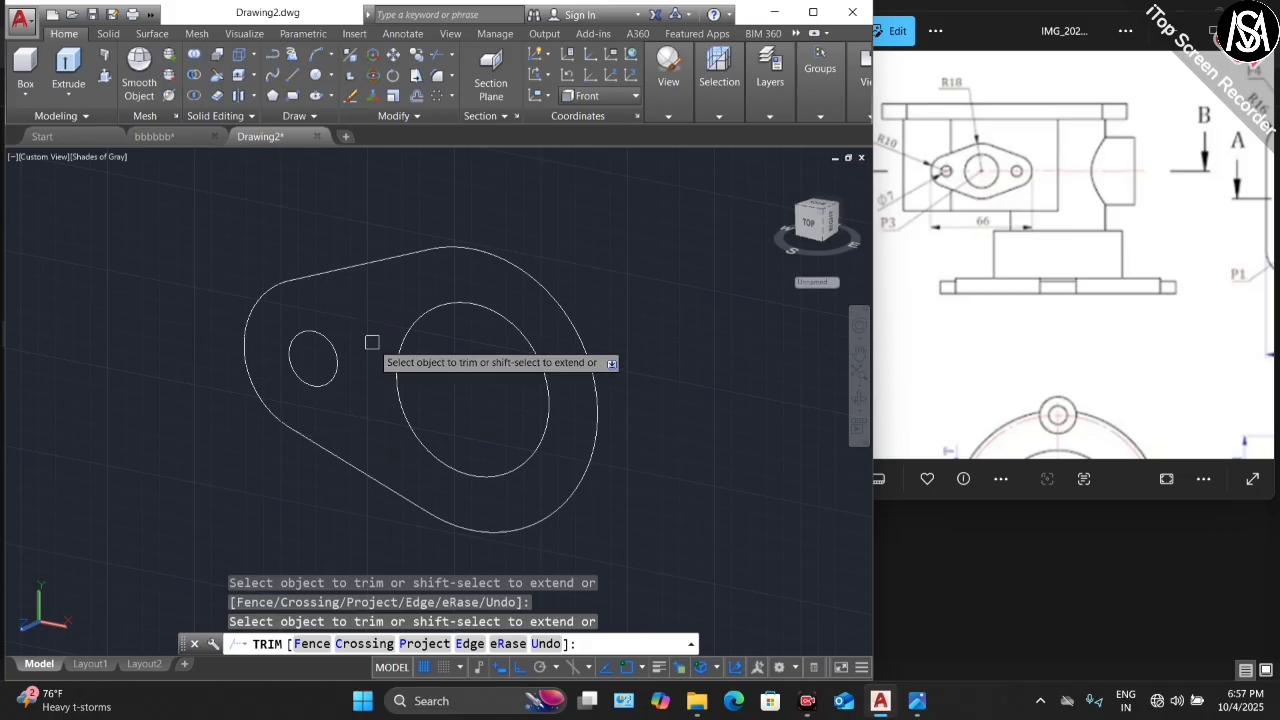
pyautogui.press('Escape')
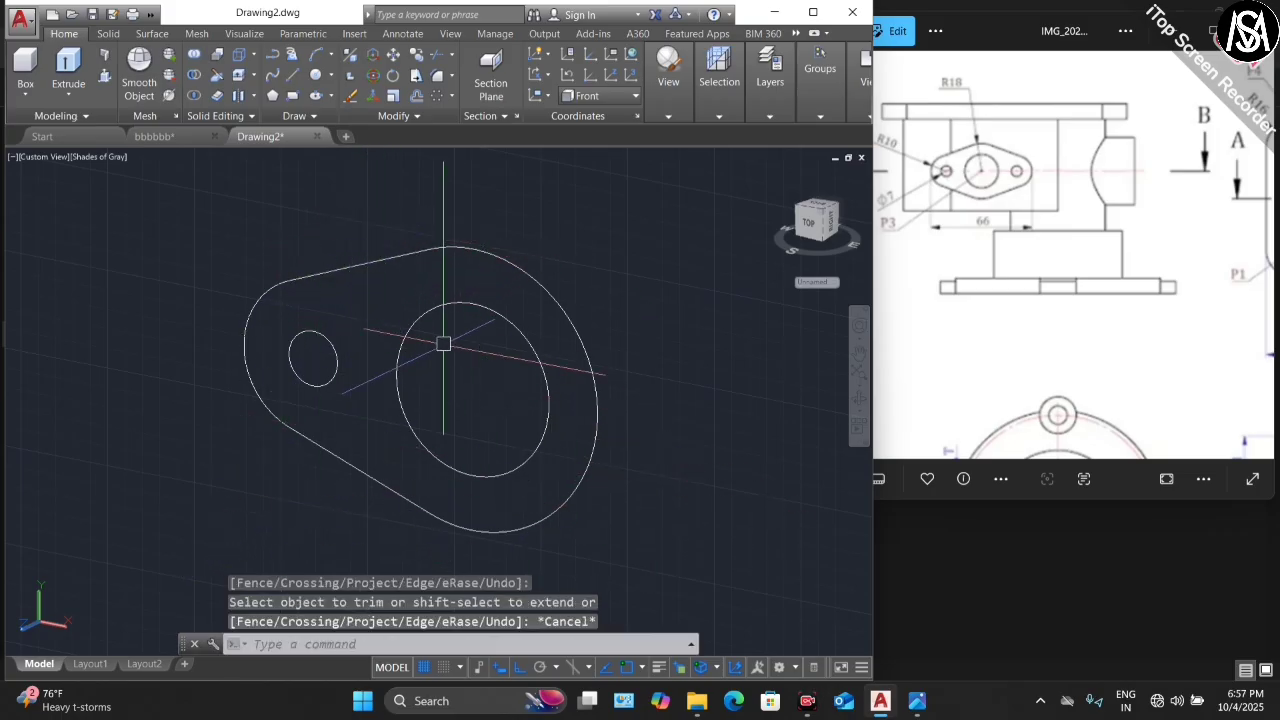
# - Mirror the rounded lobe, its two tangent lines and the bolt hole across the vertical axis of the large circles, keeping the source objects
pyautogui.click(387, 213)
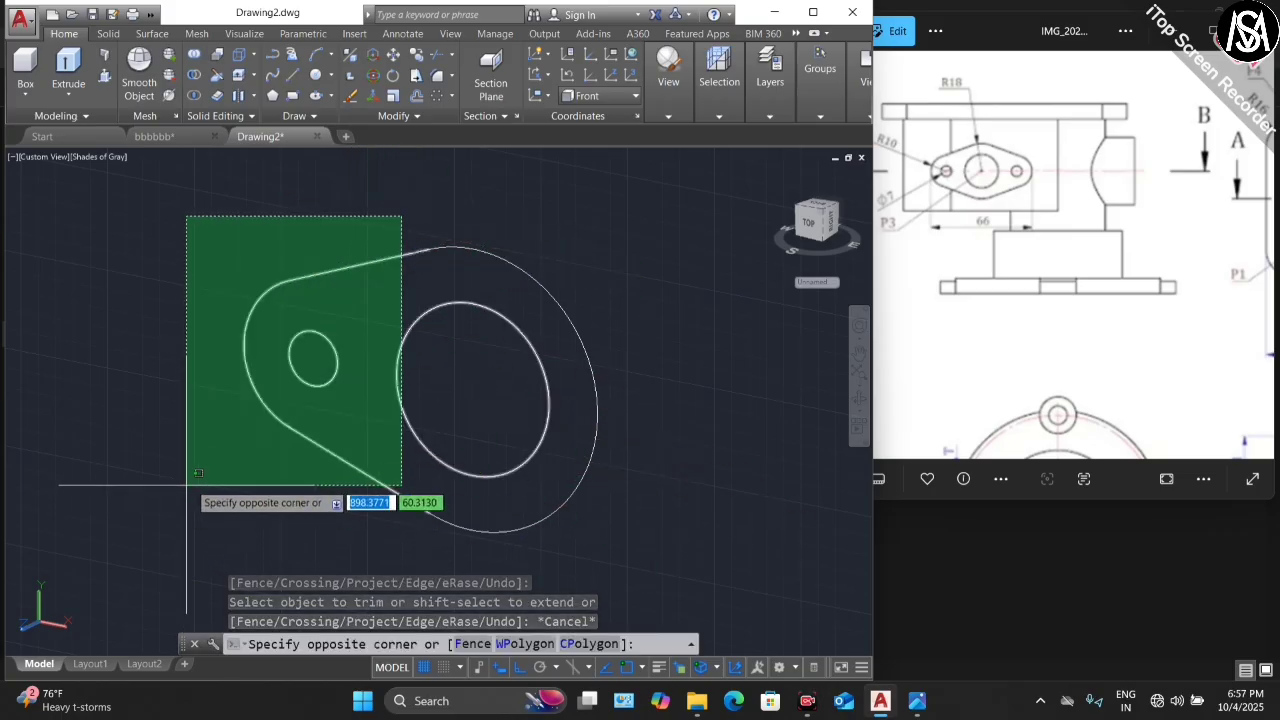
pyautogui.press('Escape')
pyautogui.click(386, 216)
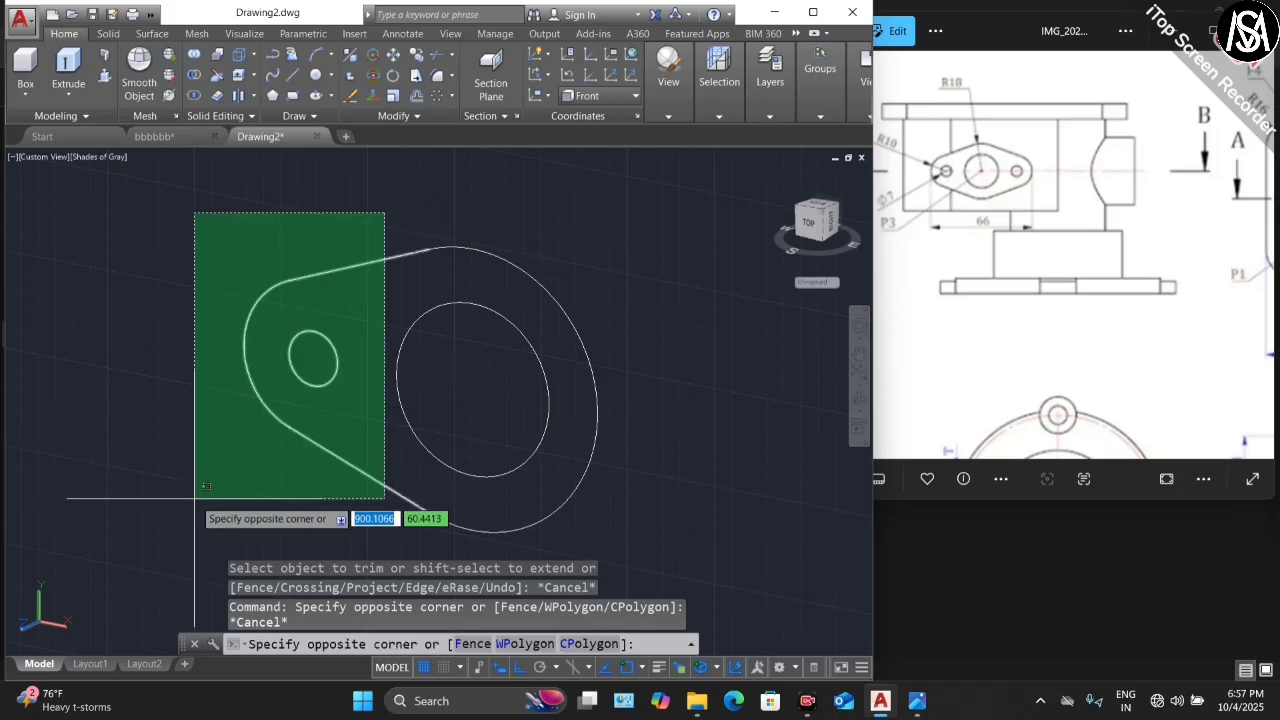
pyautogui.click(194, 498)
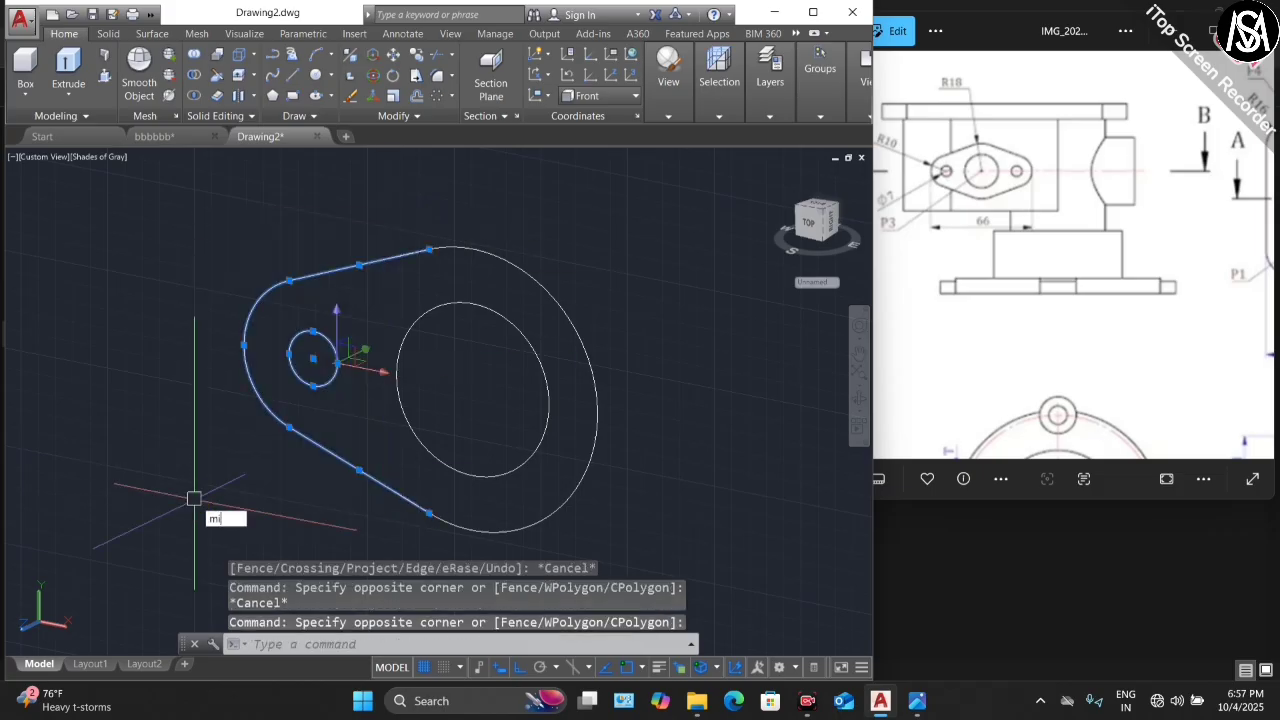
pyautogui.write('mi')
pyautogui.press('Return')
pyautogui.click(471, 306)
pyautogui.scroll(-1, 470, 400)
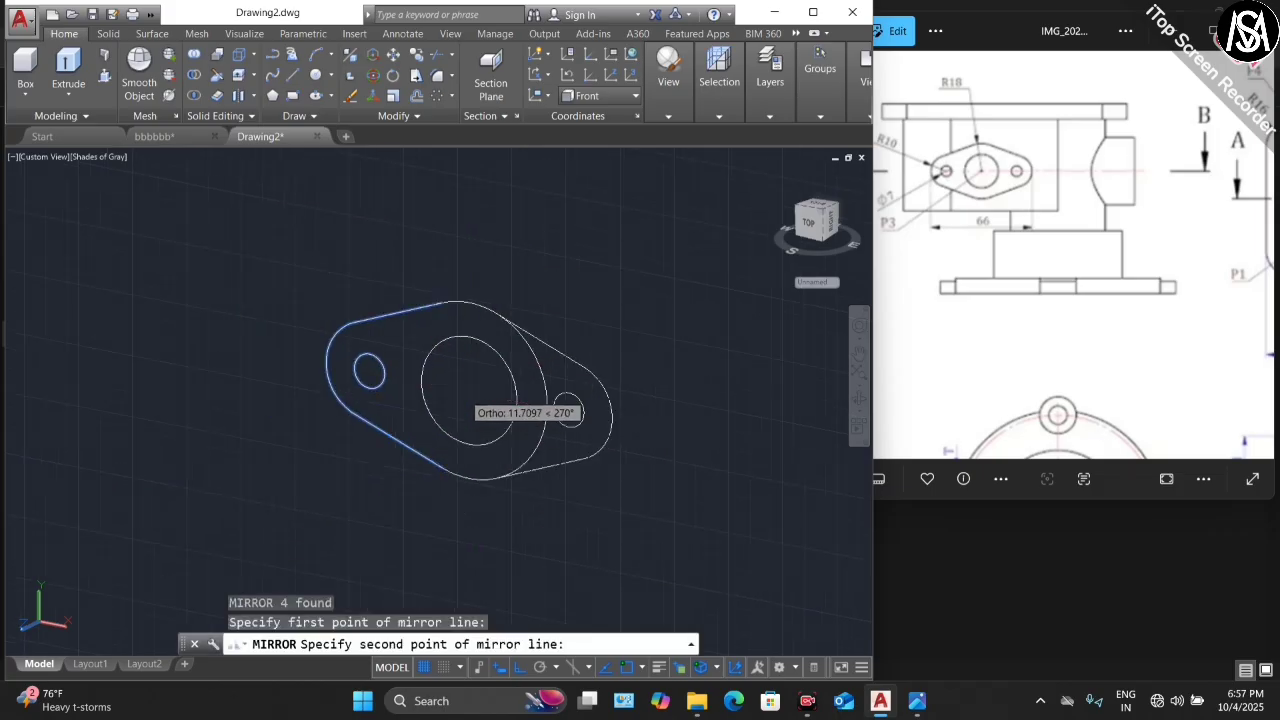
pyautogui.click(478, 592)
pyautogui.click(489, 624)
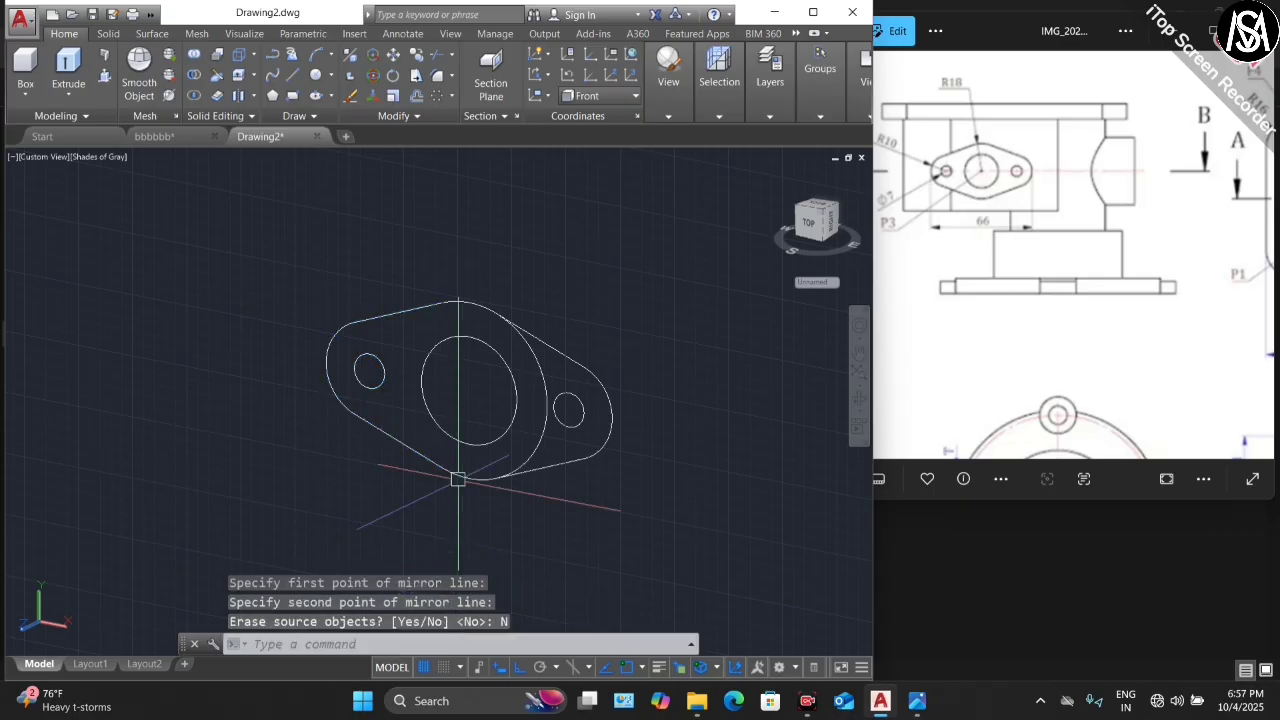
pyautogui.press('Escape')
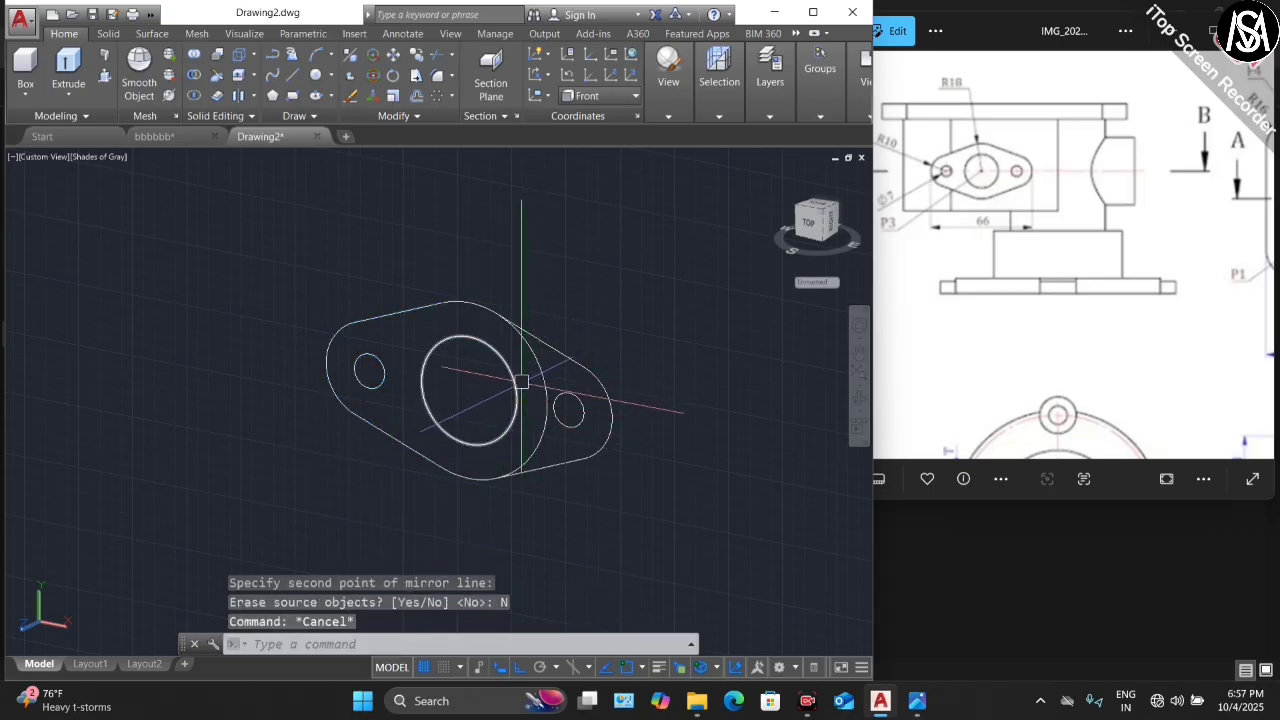
# - Trim the remaining arc of the 18 mm radius circle inside the mirrored lobe to close the oval flange outline
pyautogui.press('Return')
pyautogui.press('Return')
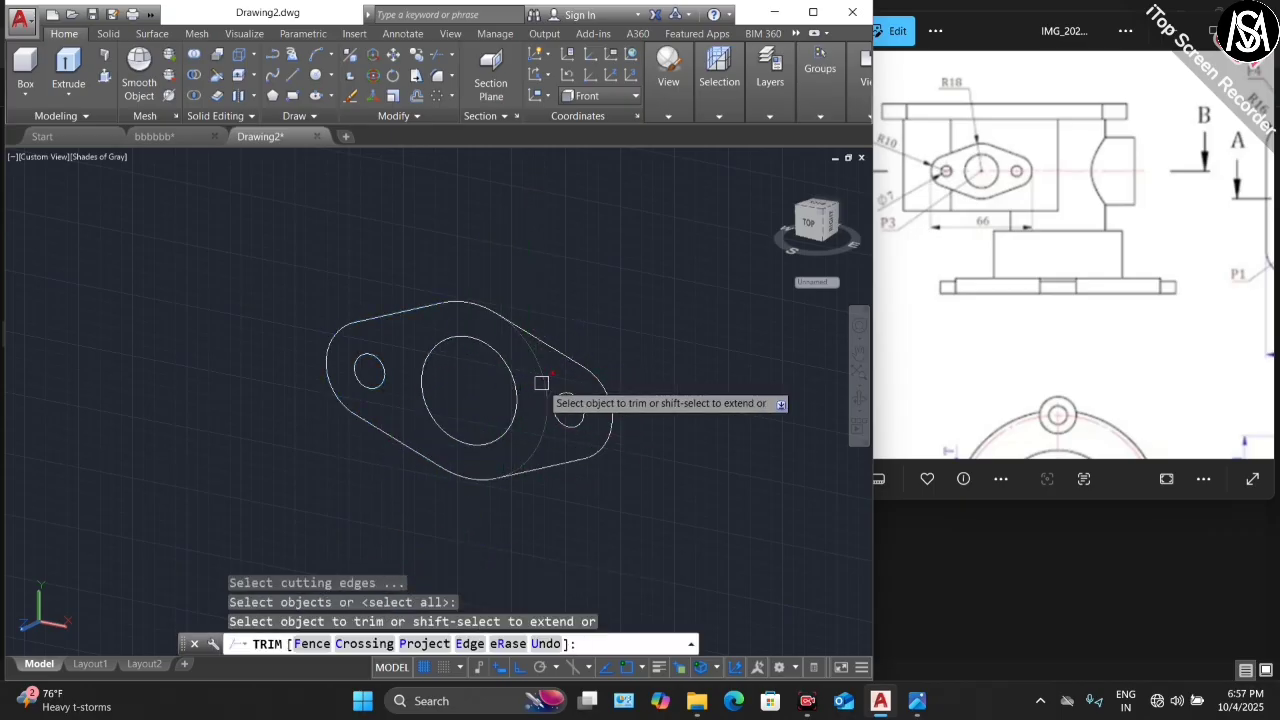
pyautogui.click(542, 383)
pyautogui.scroll(-3, 509, 370)
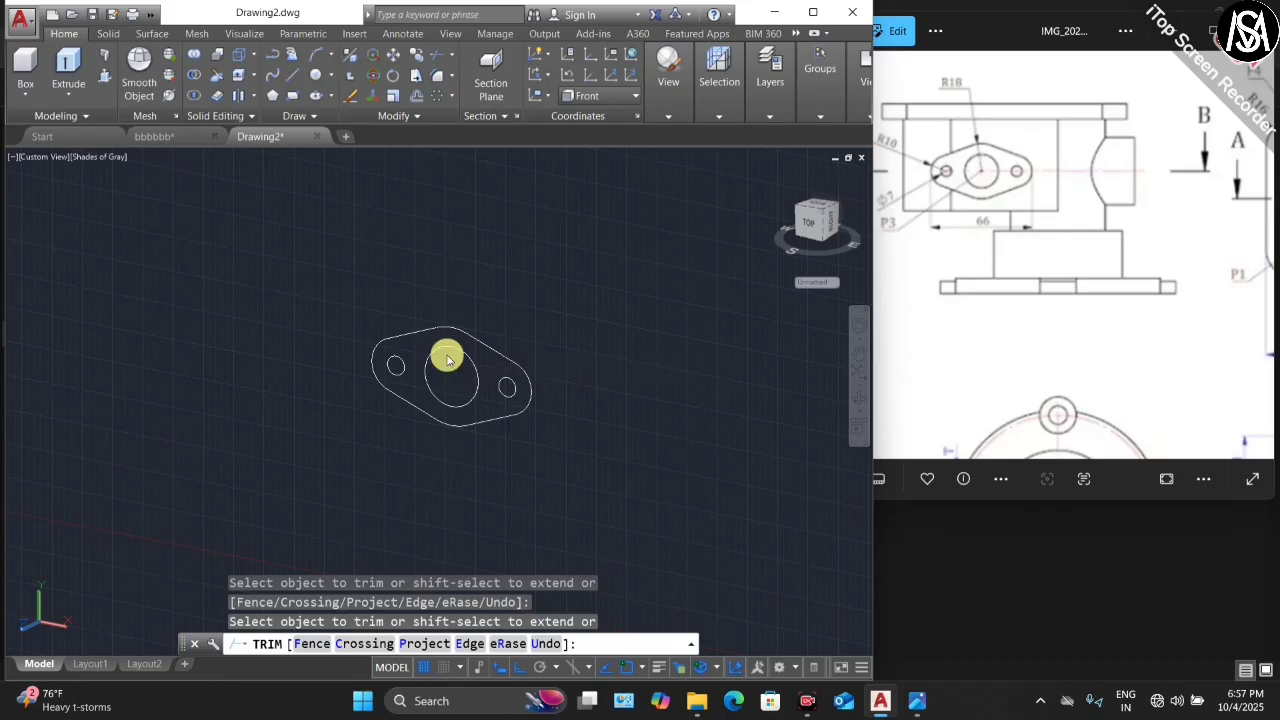
pyautogui.press('Escape')
# - Check the flange thickness in Section B-B and presspull the area between the flange outline and its holes by 8 mm
pyautogui.scroll(-3, 1067, 168)
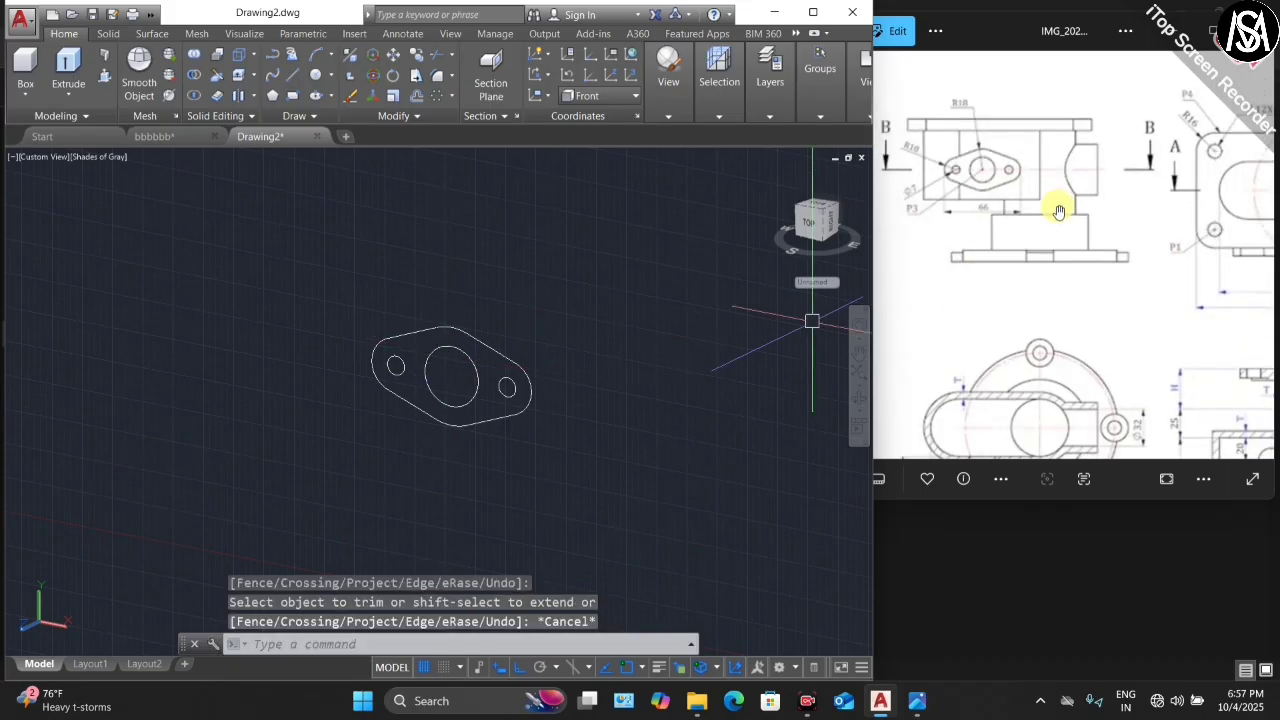
pyautogui.scroll(3, 914, 408)
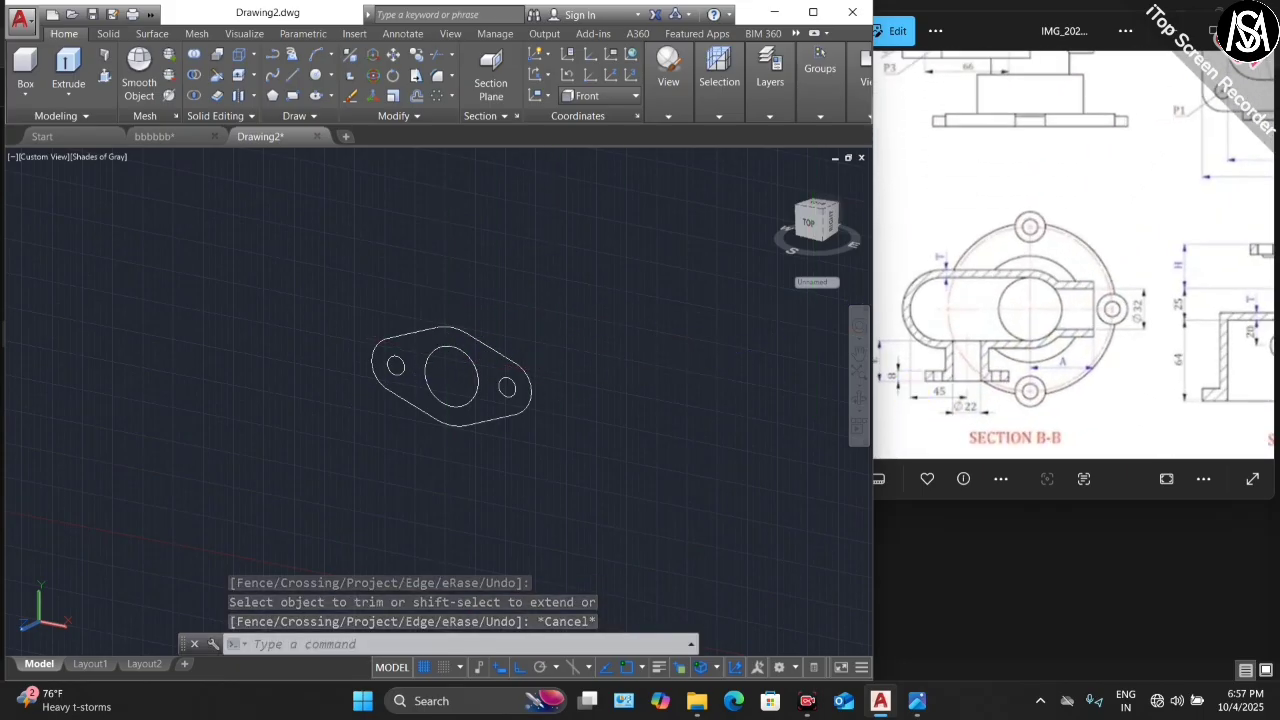
pyautogui.click(103, 79)
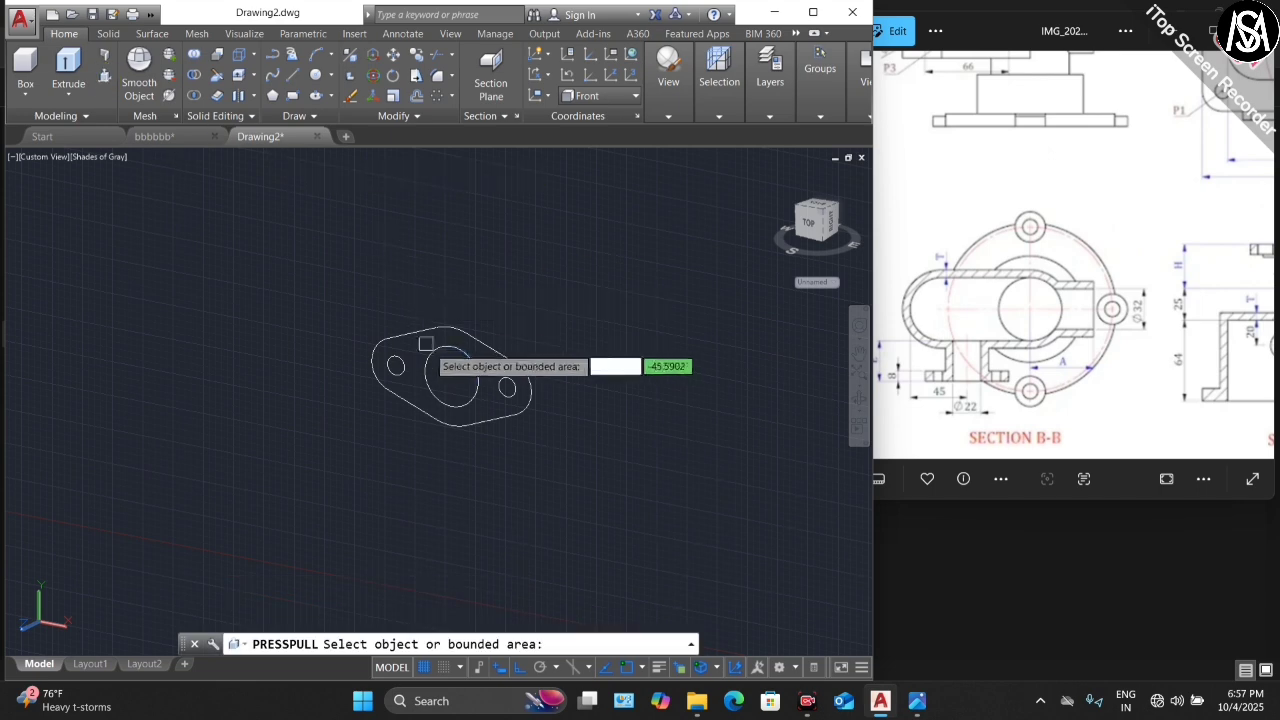
pyautogui.scroll(2, 420, 355)
pyautogui.click(414, 347)
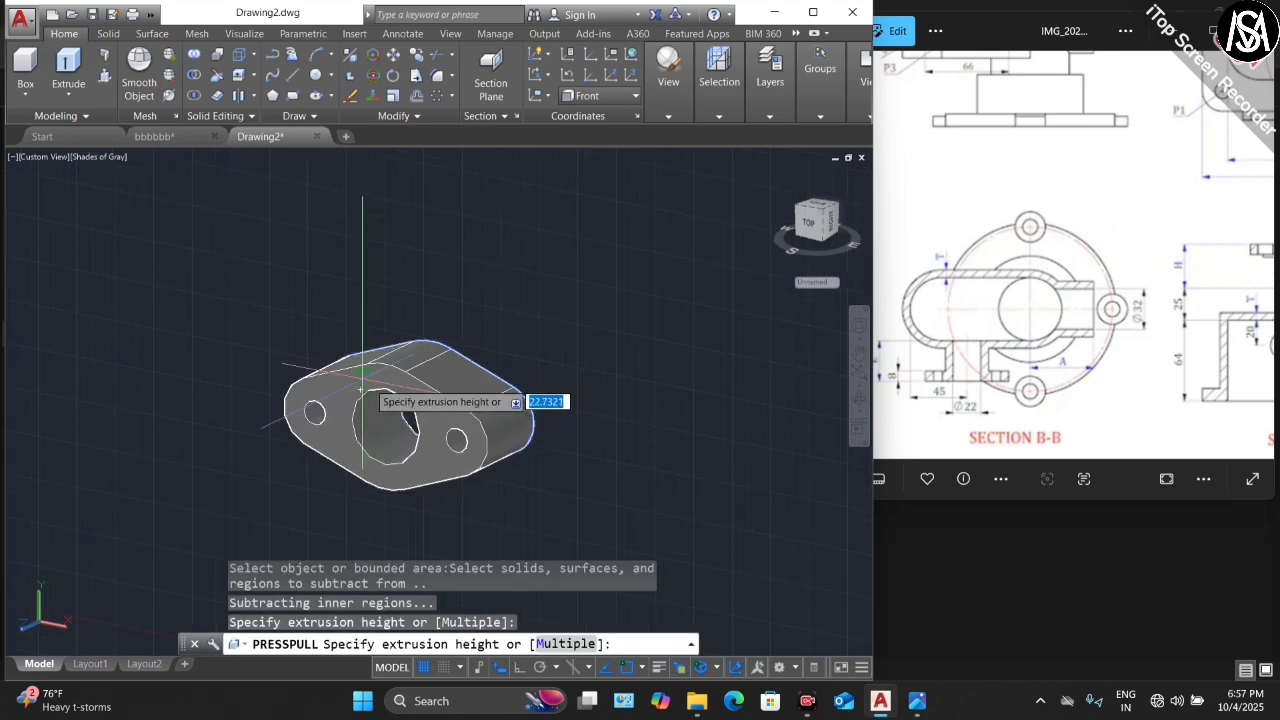
pyautogui.press('Return')
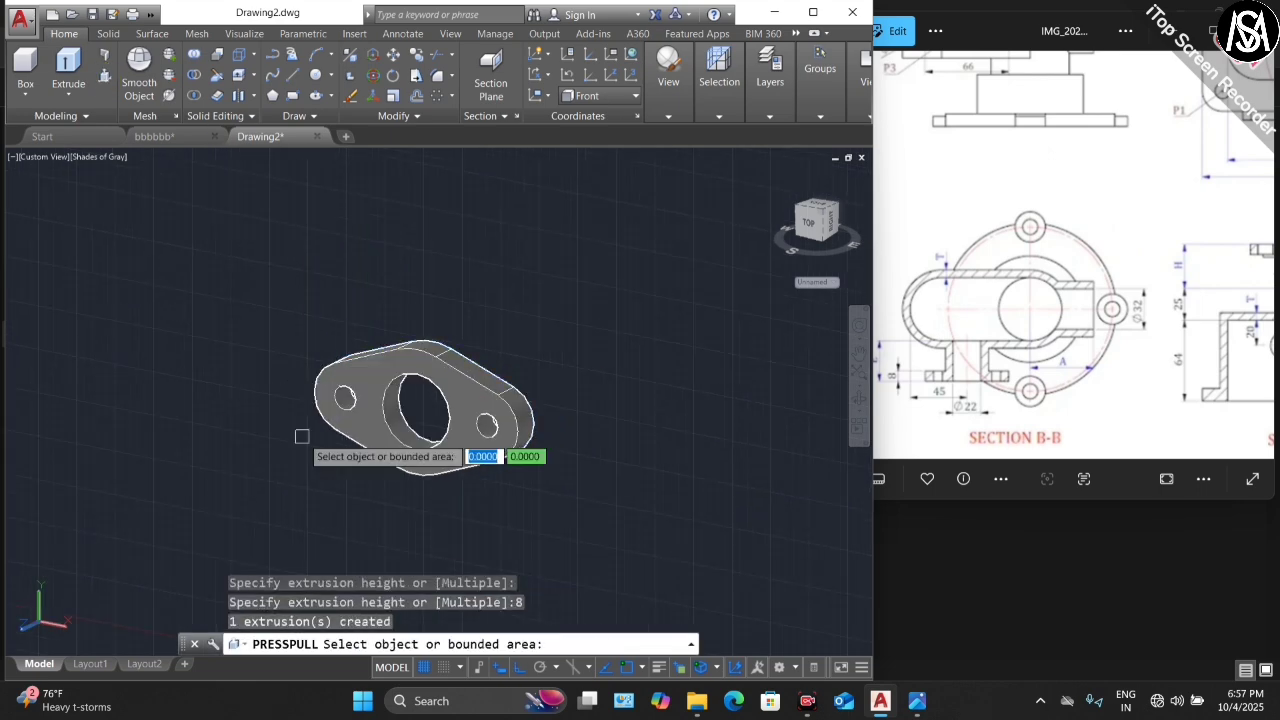
pyautogui.press('Return')
# - Move the oval flange solid from the centre of its front face to the centre of the port cylinder's front face
pyautogui.scroll(-3, 485, 400)
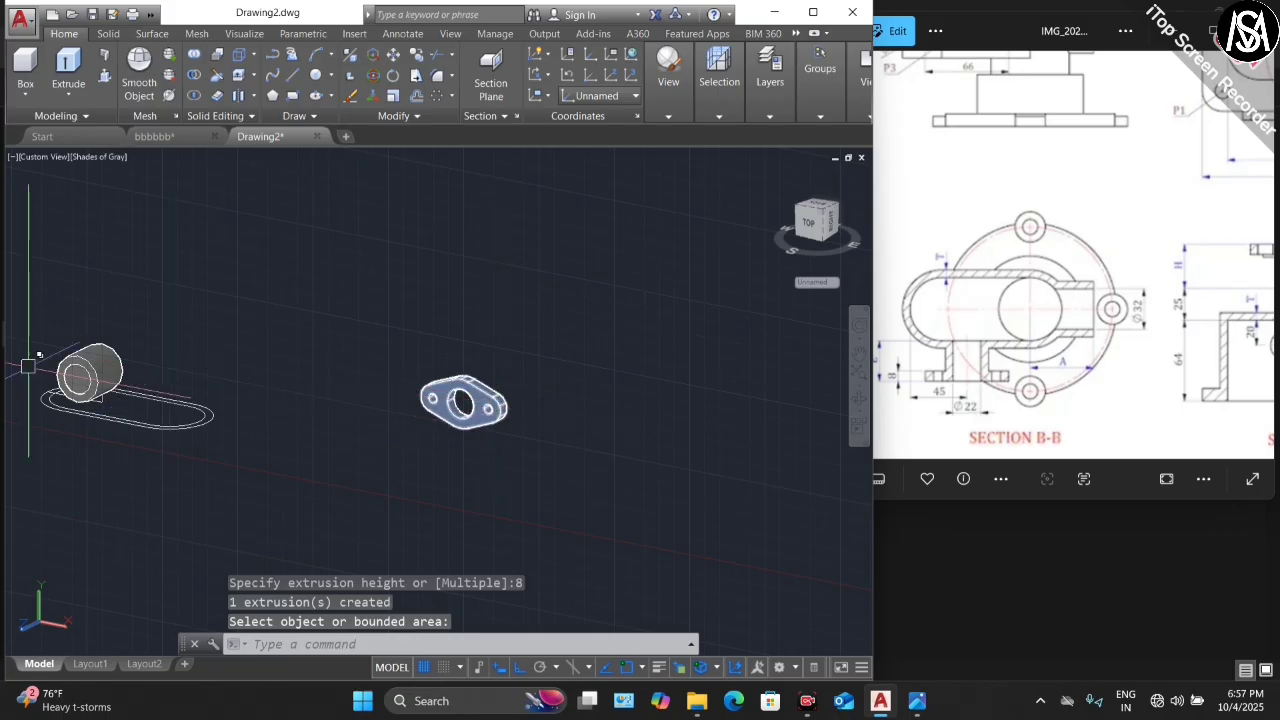
pyautogui.scroll(1, 498, 424)
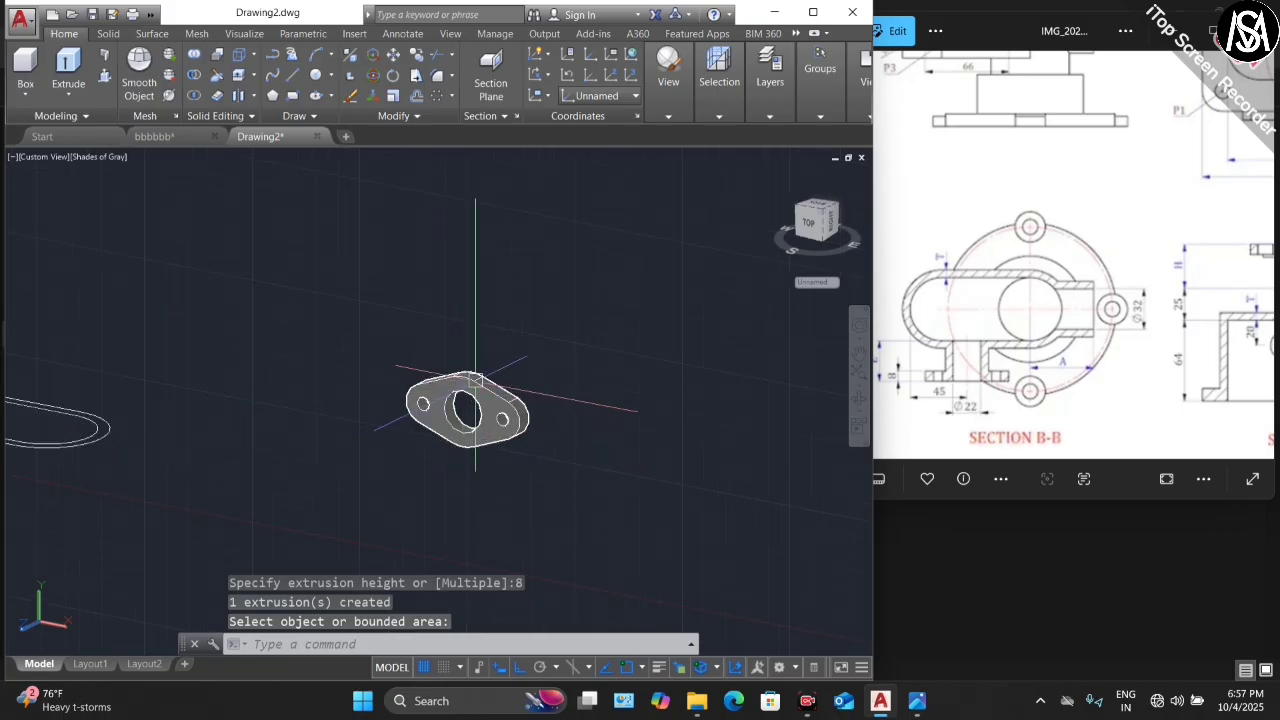
pyautogui.click(493, 408)
pyautogui.write('M')
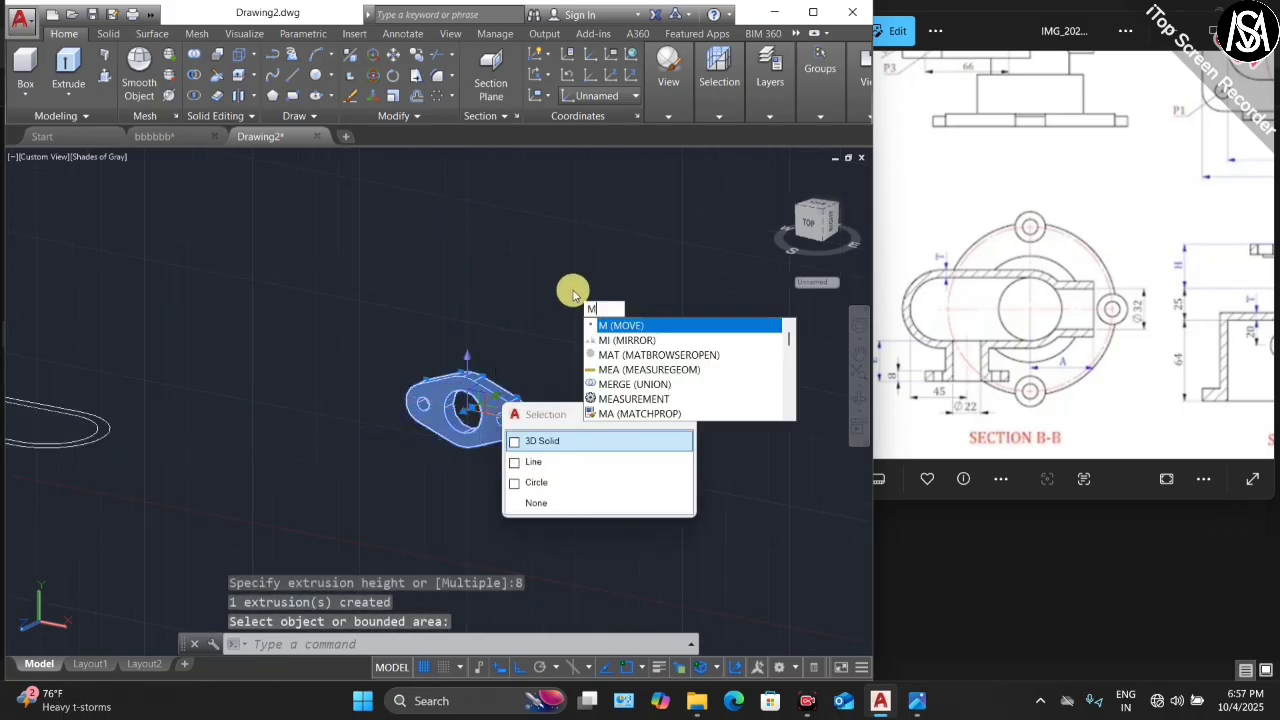
pyautogui.scroll(4, 462, 410)
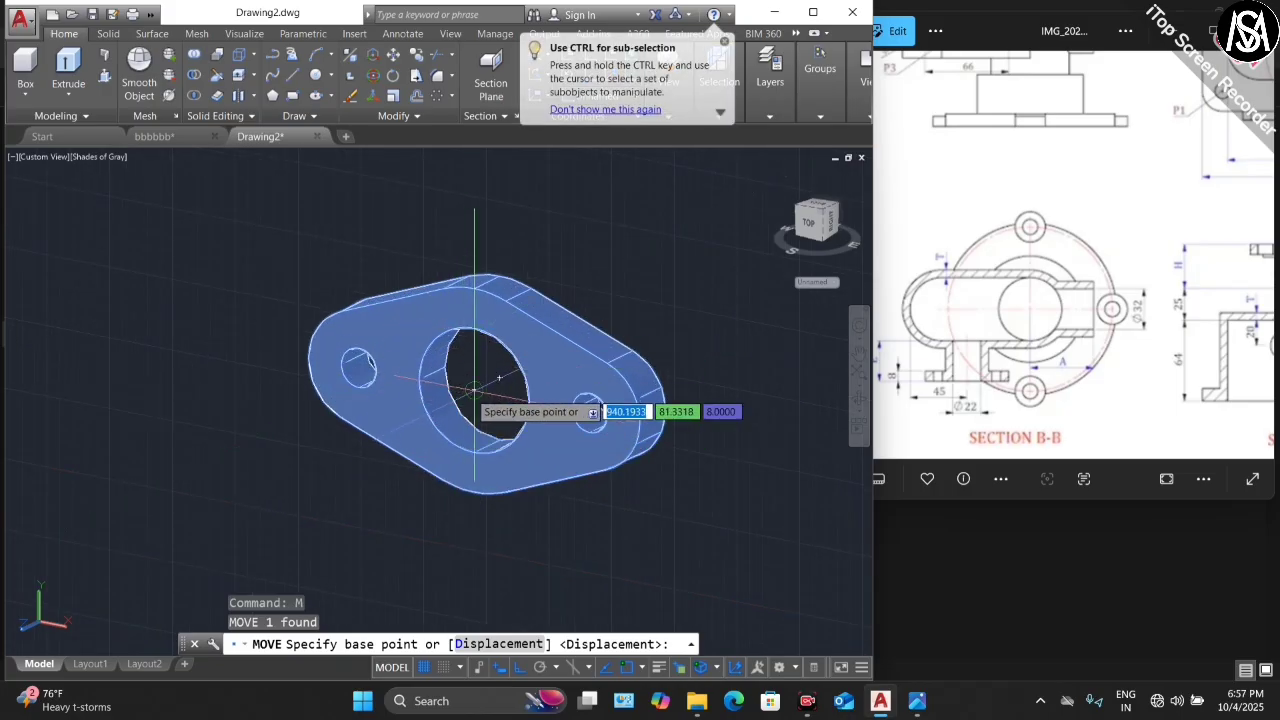
pyautogui.click(497, 377)
pyautogui.scroll(-4, 500, 372)
pyautogui.scroll(8, 173, 339)
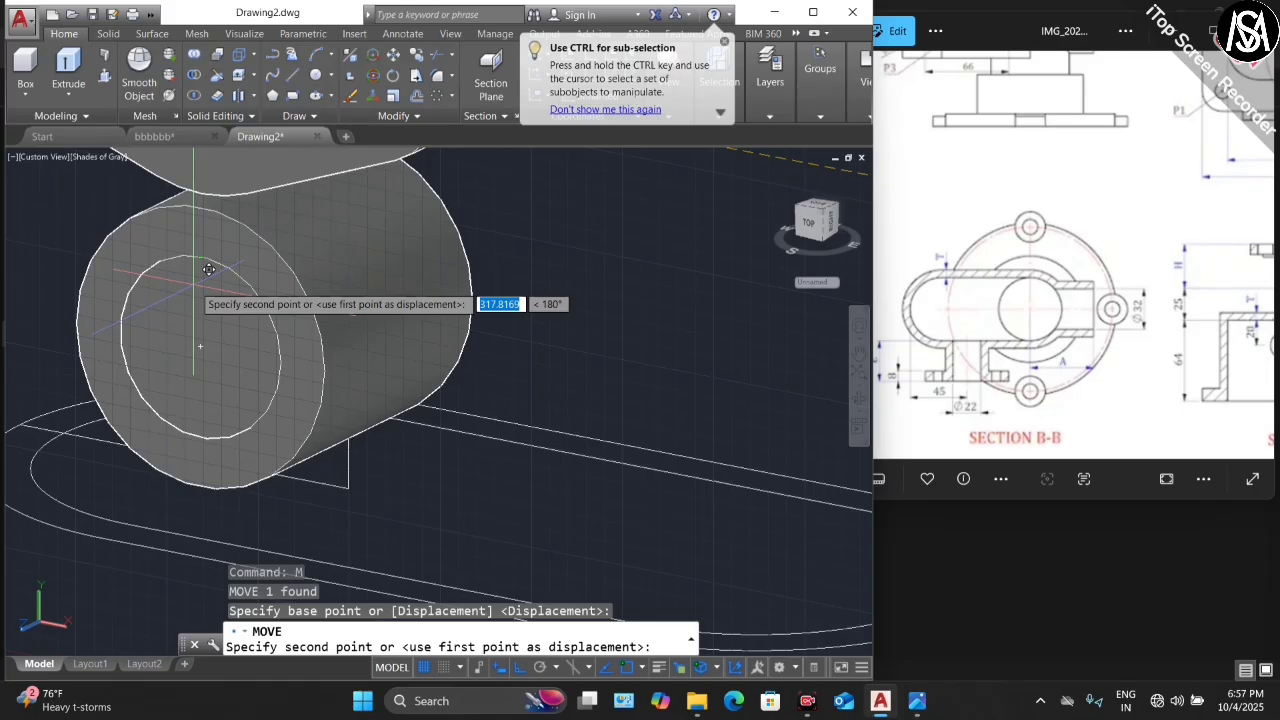
pyautogui.click(200, 347)
pyautogui.scroll(-5, 229, 440)
pyautogui.press('Escape')
pyautogui.press('Escape')
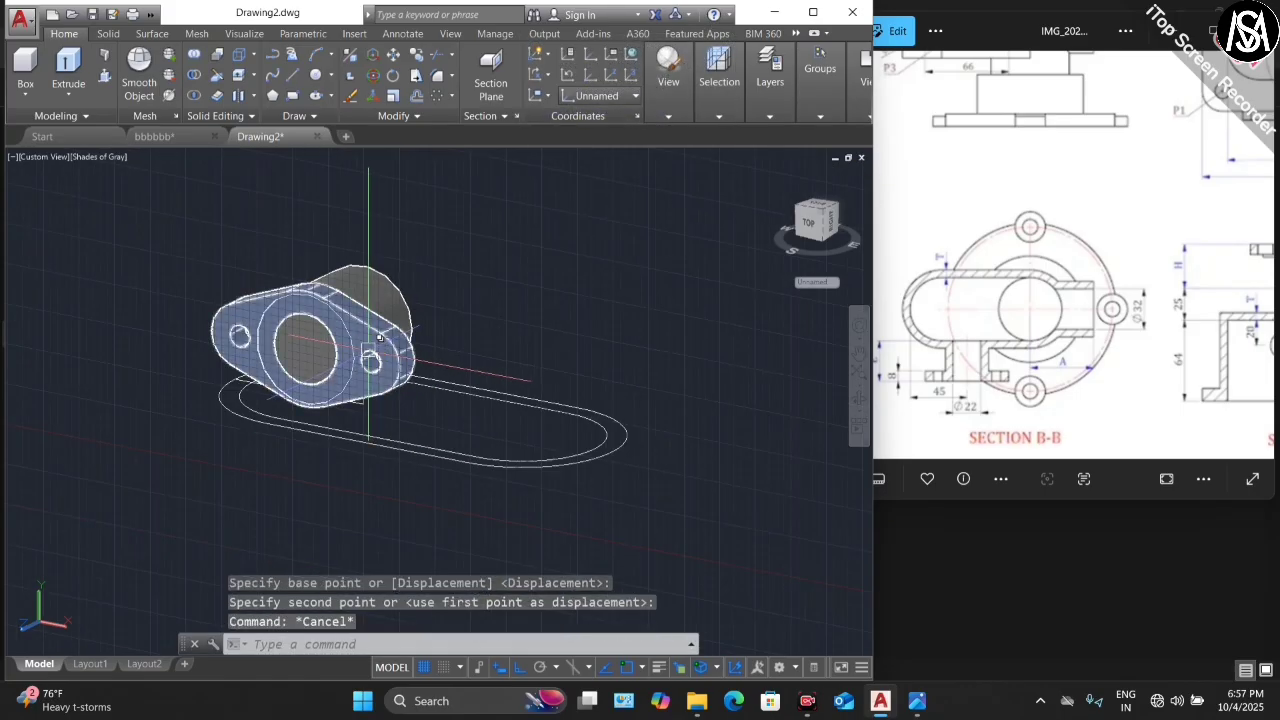
# - Orbit the model to view the flange from its other side and set the UCS to Top
pyautogui.click(860, 398)
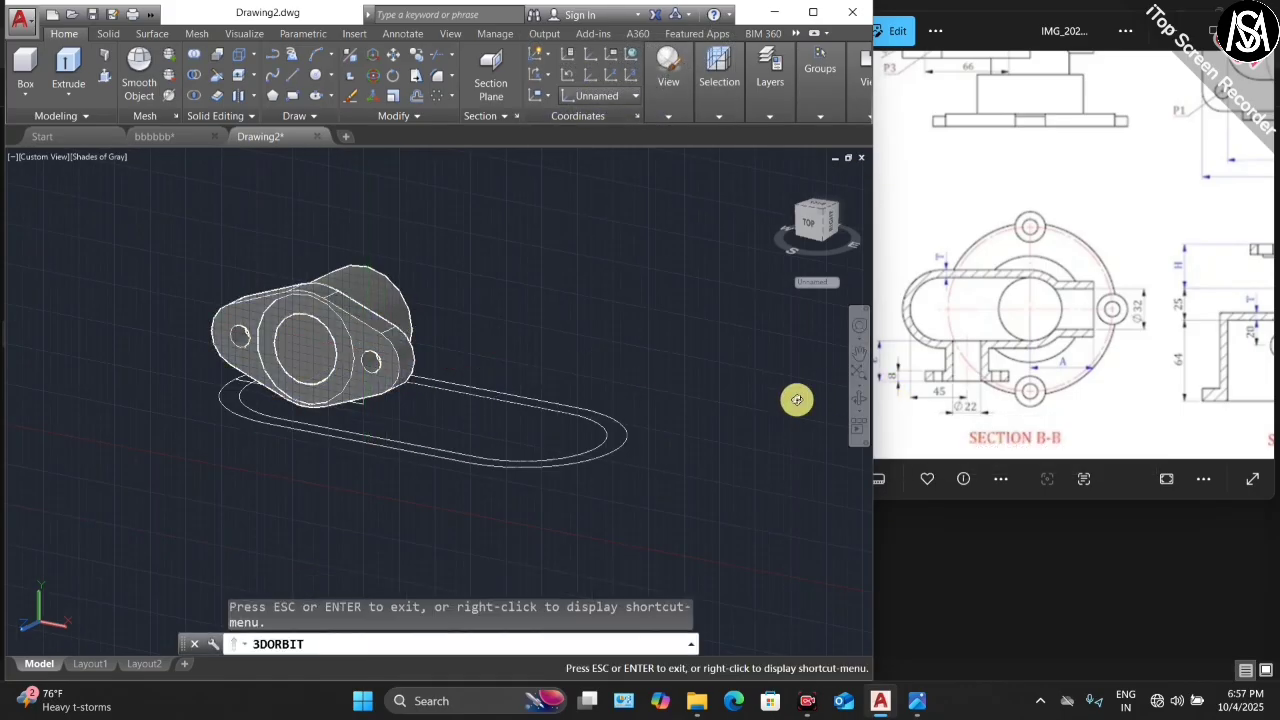
pyautogui.moveTo(239, 375); pyautogui.dragTo(400, 400)
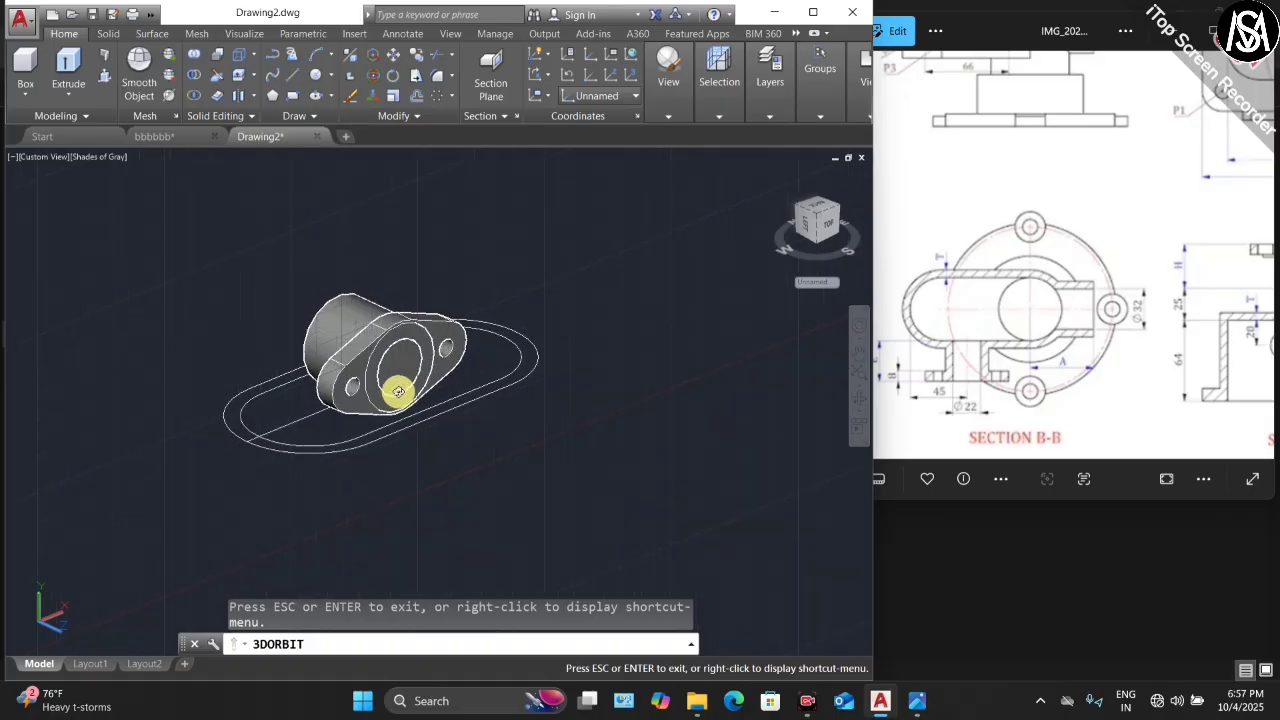
pyautogui.press('Escape')
pyautogui.click(576, 99)
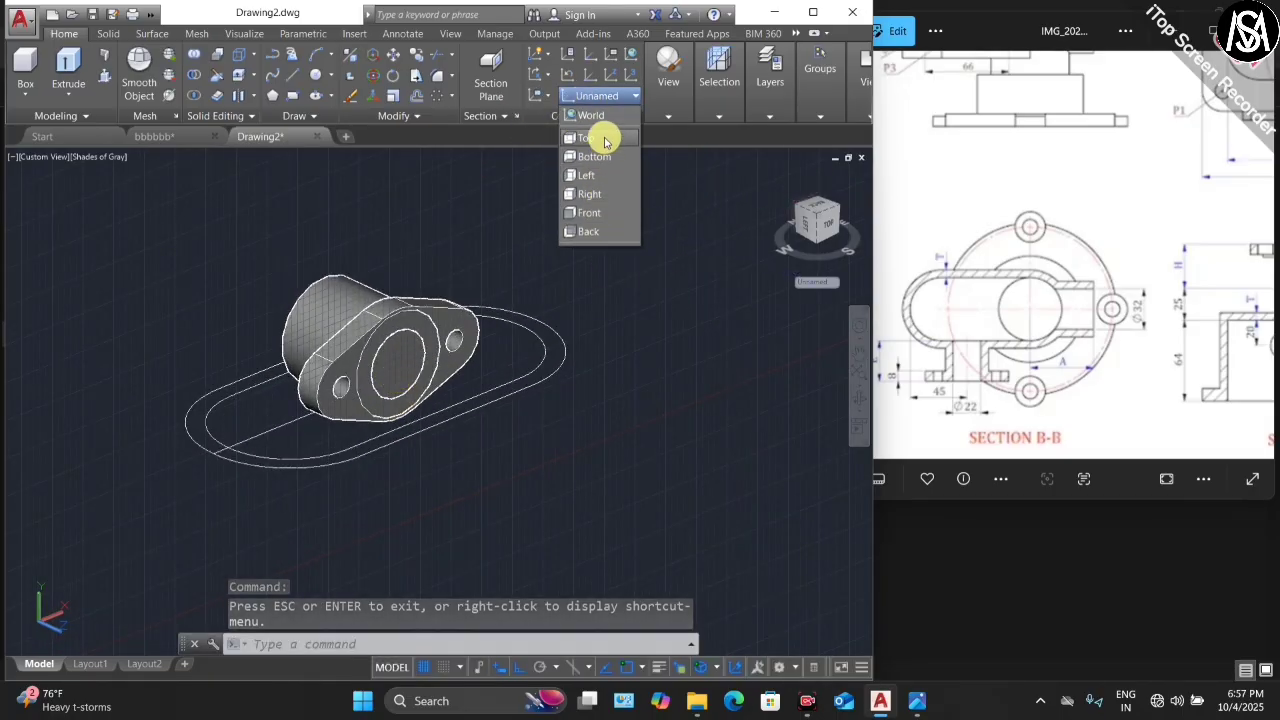
pyautogui.click(604, 142)
pyautogui.scroll(3, 362, 305)
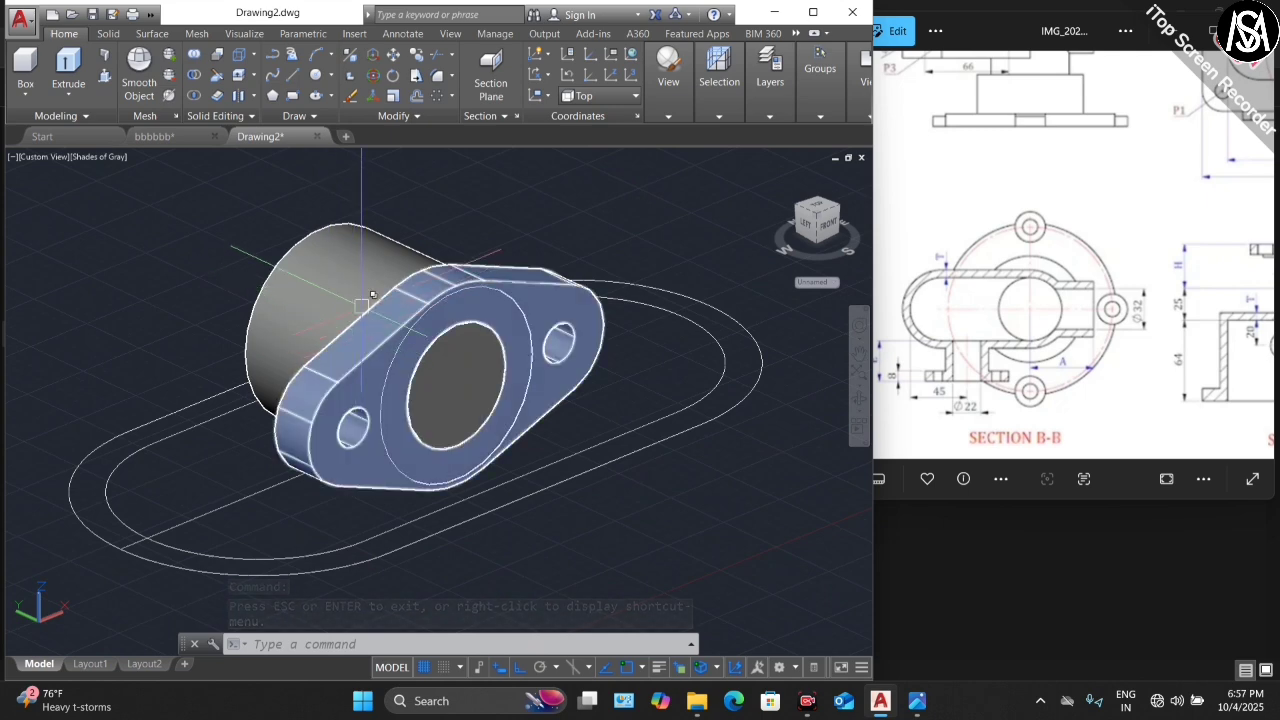
# - Move the outer port cylinder together with the oval flange 25 mm outward along the Y axis
pyautogui.scroll(-3, 362, 305)
pyautogui.press('Escape')
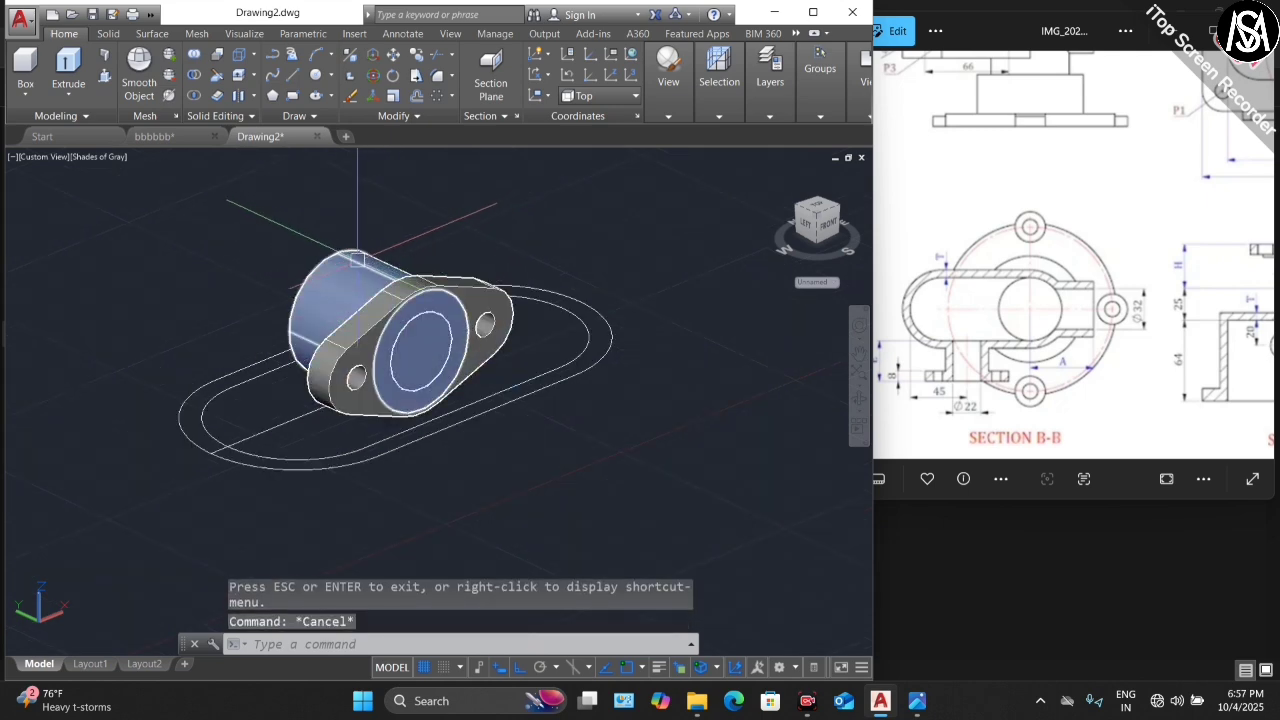
pyautogui.click(358, 264)
pyautogui.scroll(2, 485, 303)
pyautogui.scroll(2, 458, 340)
pyautogui.click(500, 300)
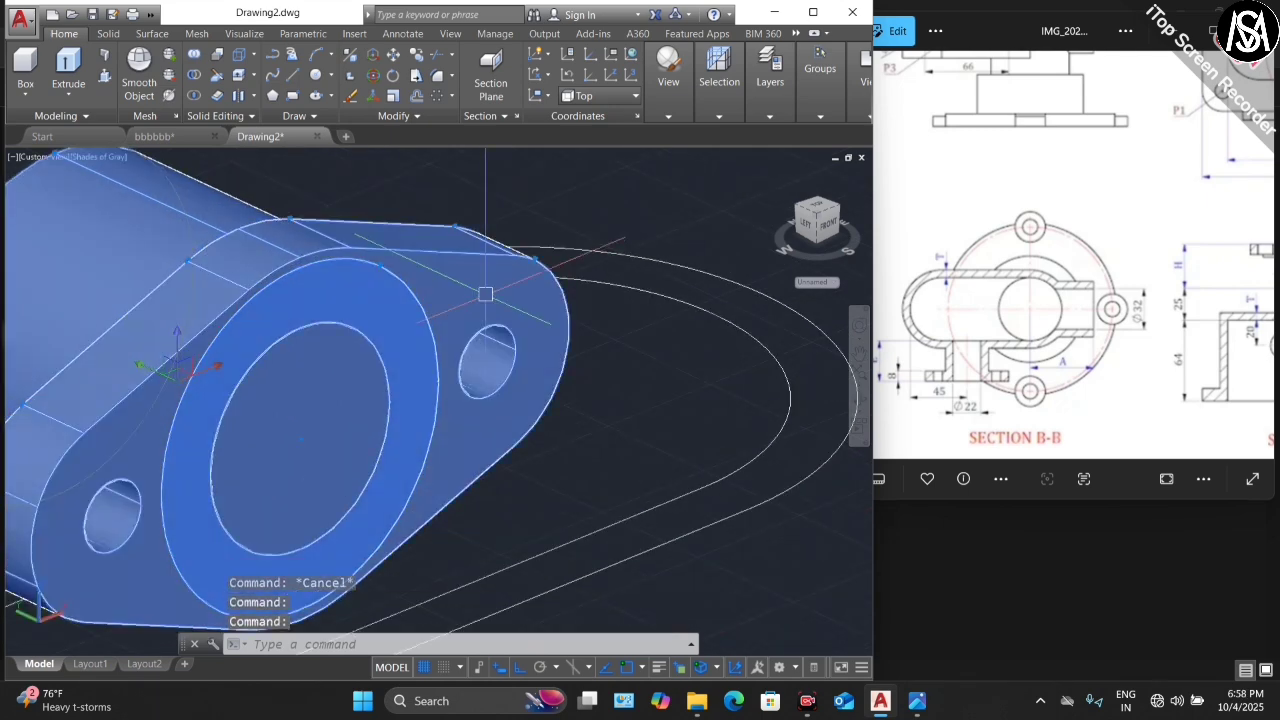
pyautogui.scroll(-3, 458, 340)
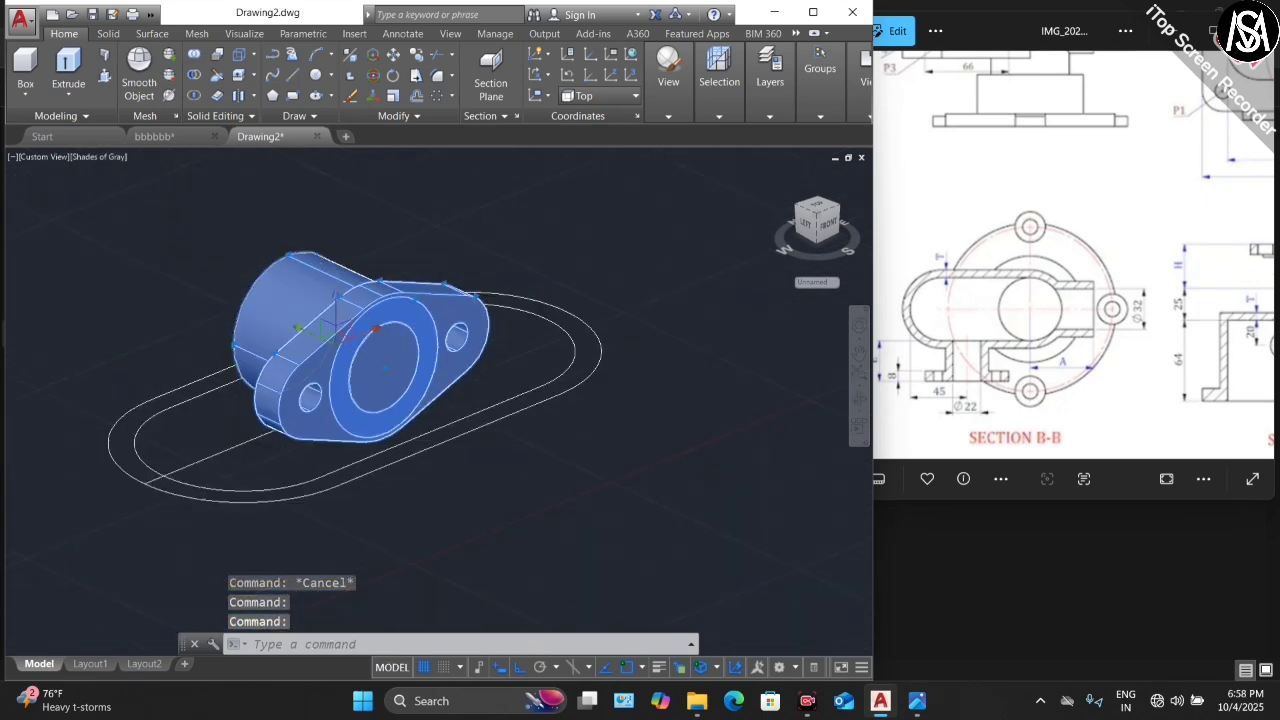
pyautogui.click(305, 332)
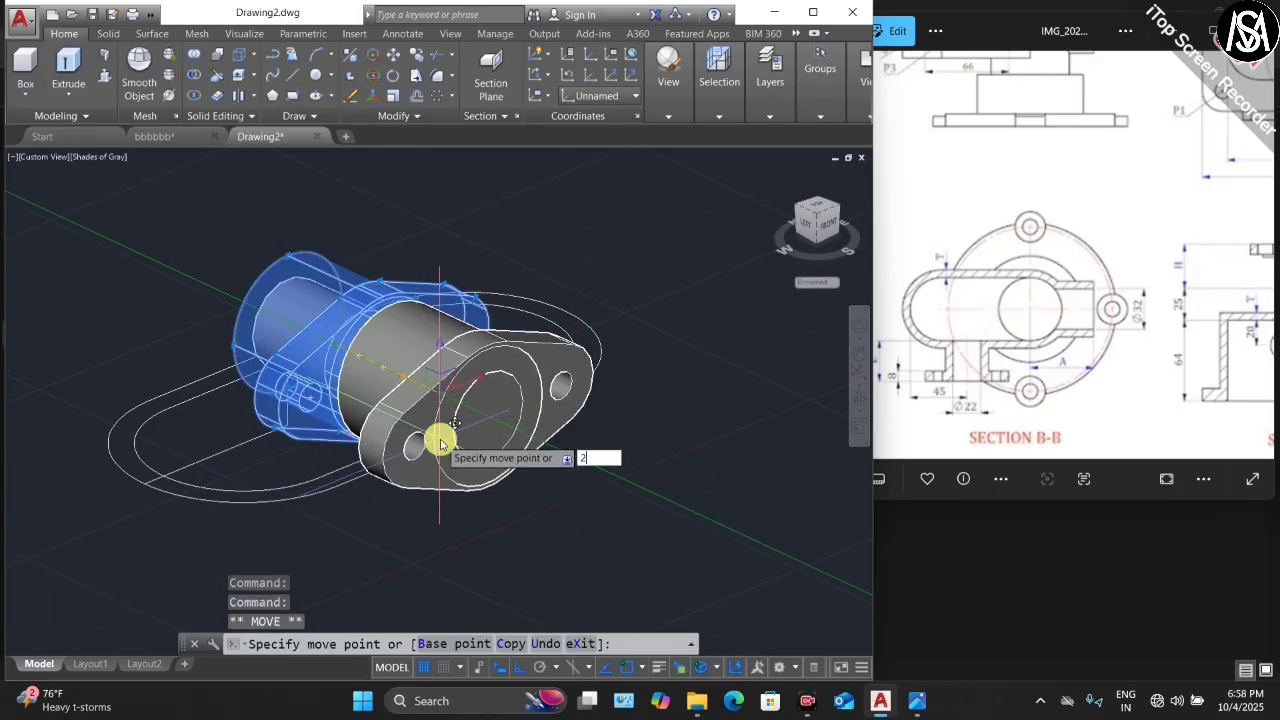
pyautogui.press('Return')
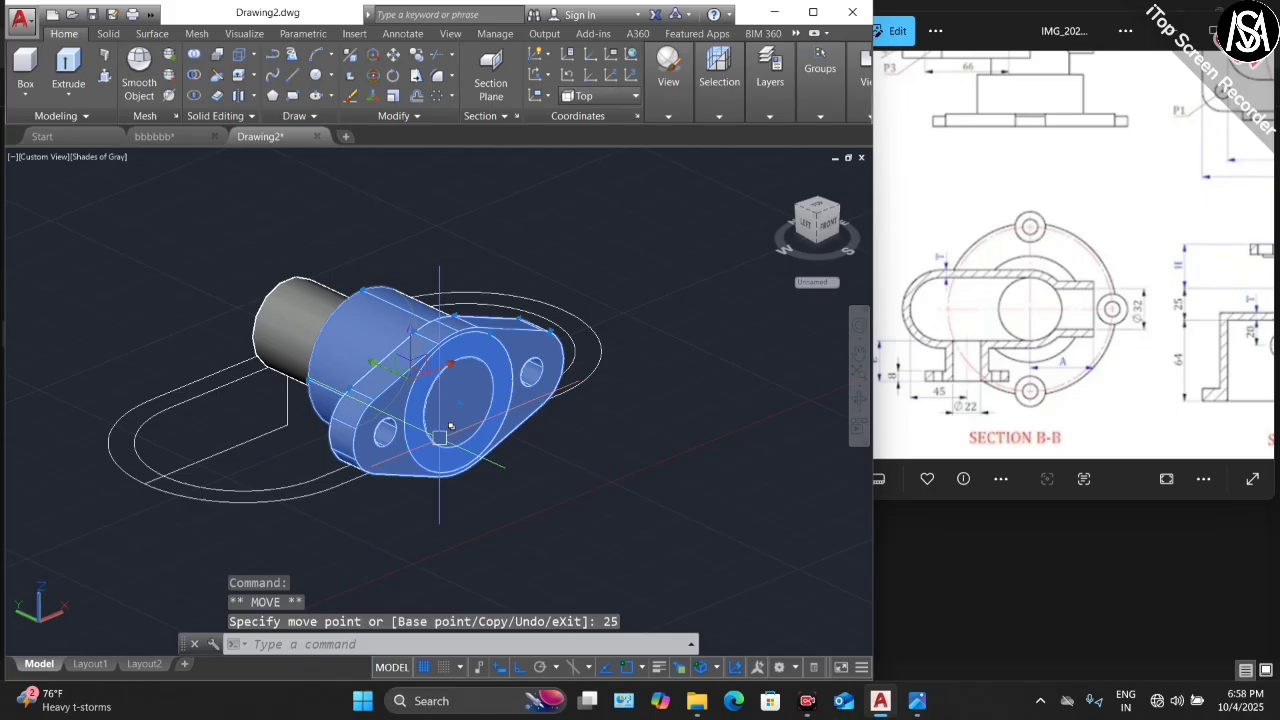
pyautogui.press('Escape')
# - Move the inner port cylinder 25 mm along the Y axis to match the outer cylinder and flange
pyautogui.click(293, 314)
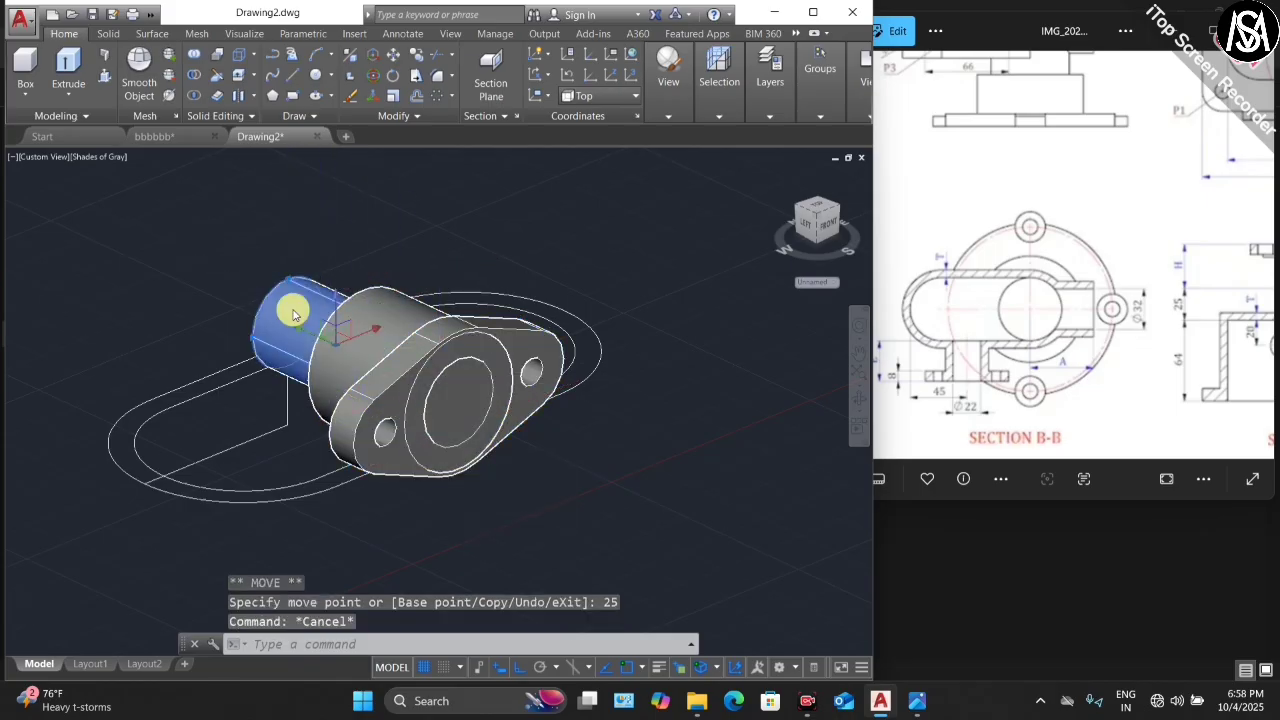
pyautogui.click(336, 330)
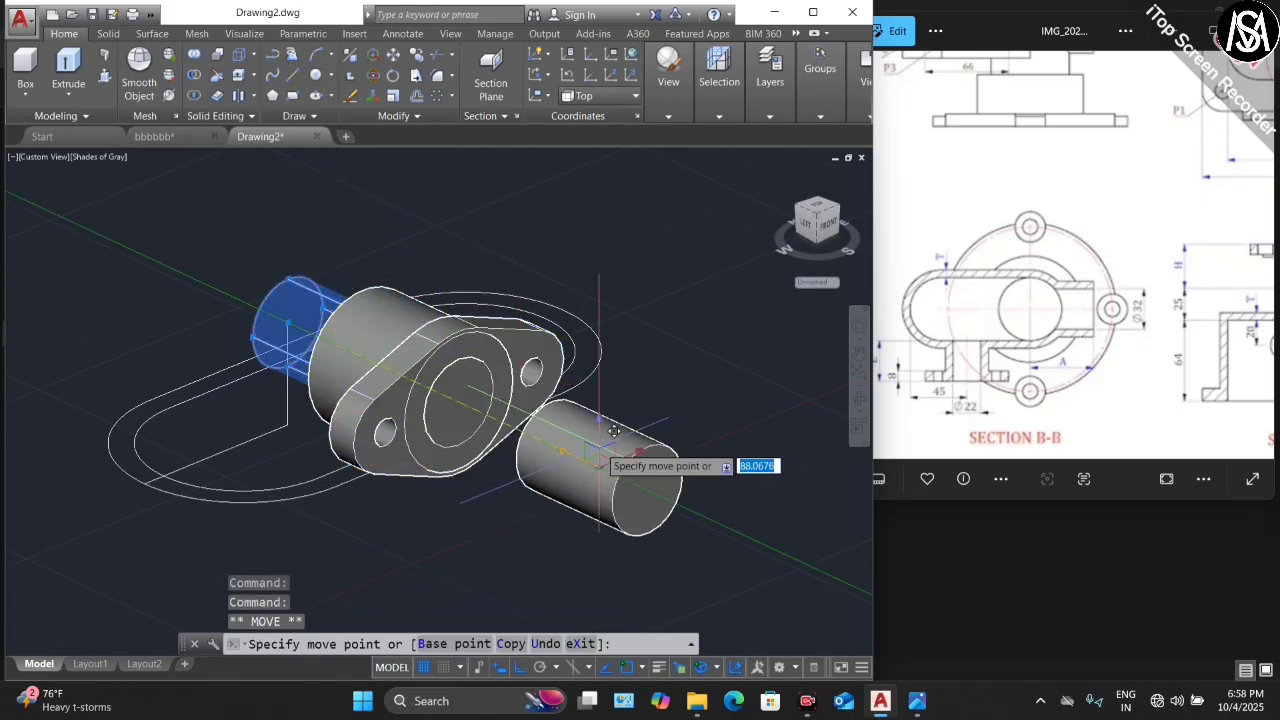
pyautogui.press('Return')
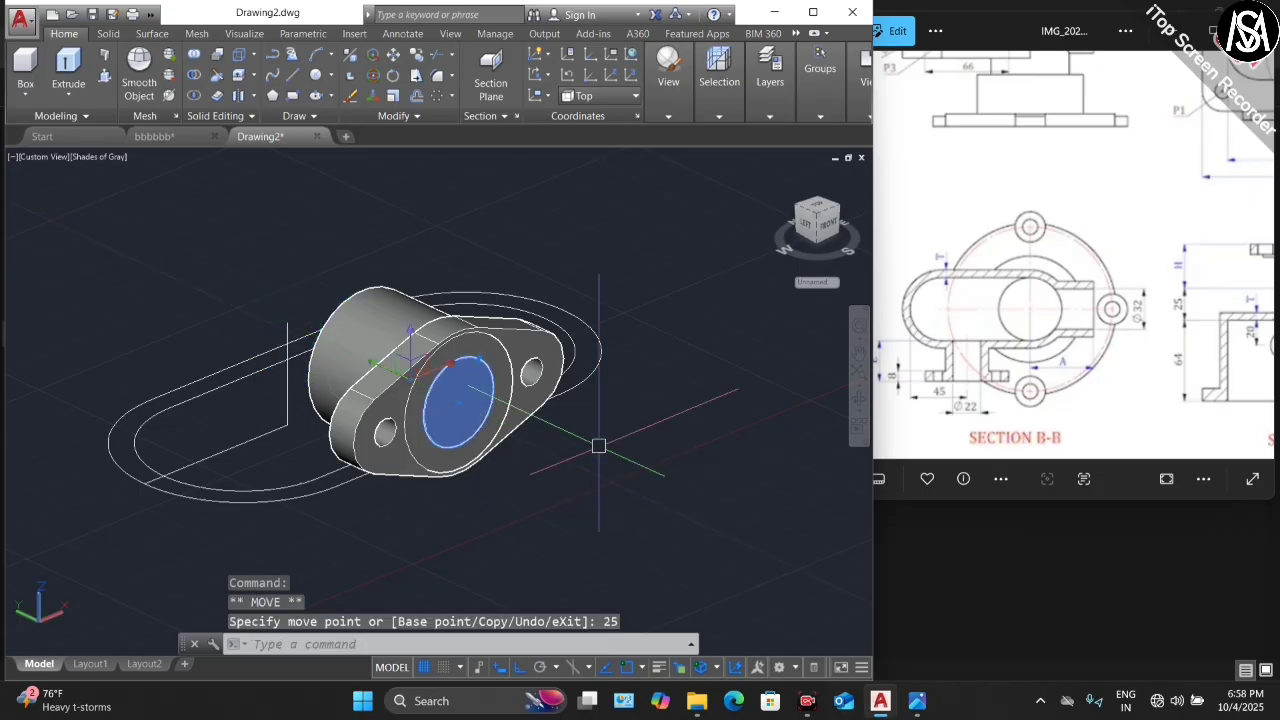
pyautogui.press('Escape')
pyautogui.press('Escape')
# - Copy the L-shaped guide polyline from its end on the slot outline to the quadrant of the main body's bottom edge
pyautogui.scroll(-3, 640, 443)
pyautogui.scroll(5, 552, 432)
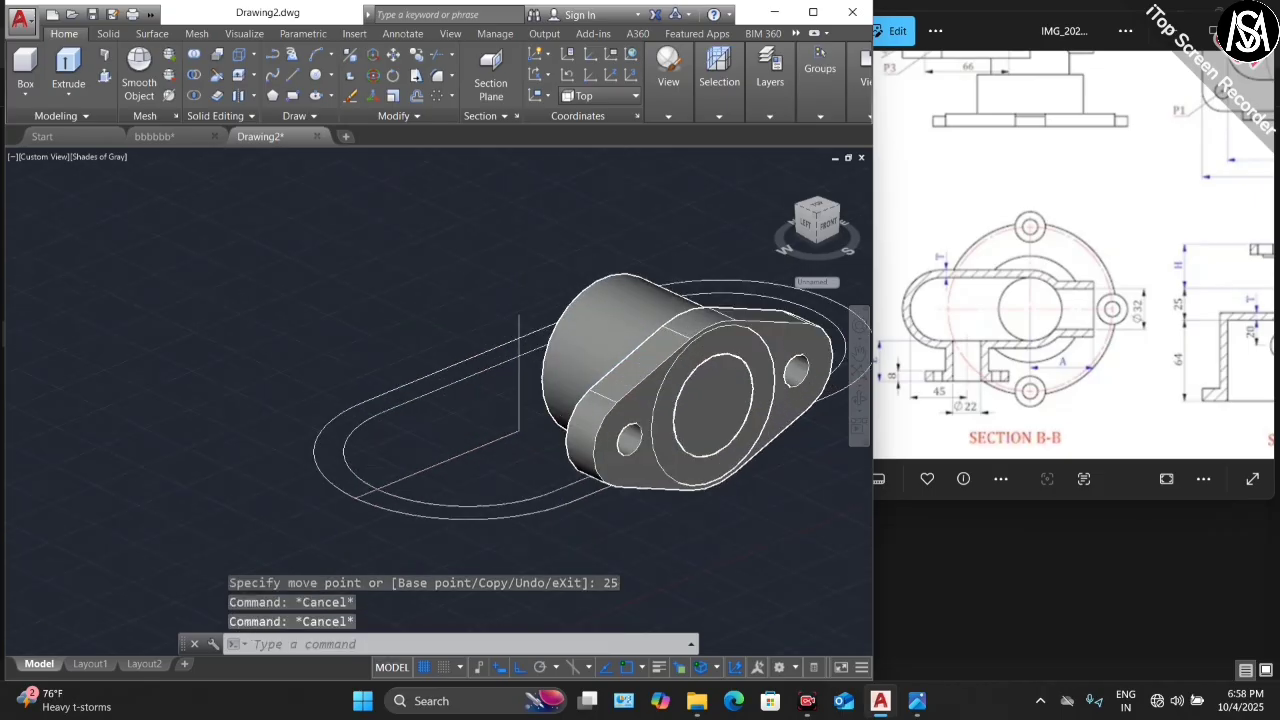
pyautogui.scroll(-2, 494, 386)
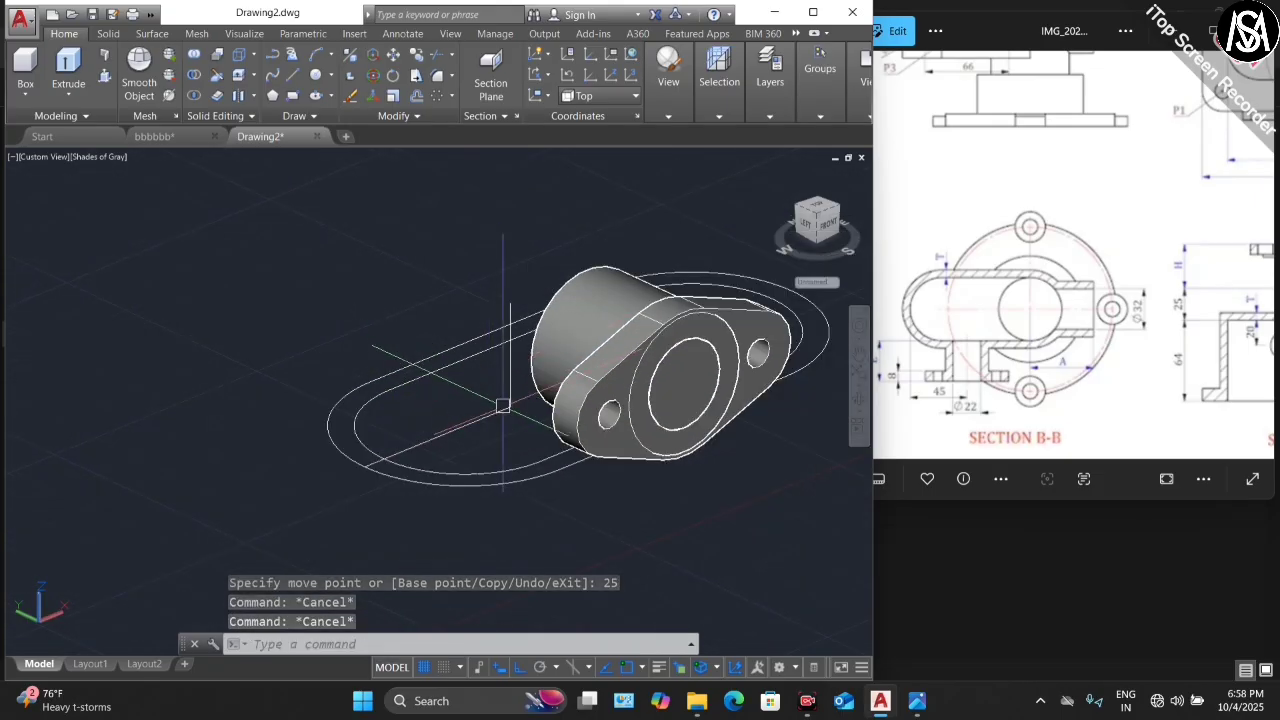
pyautogui.click(512, 397)
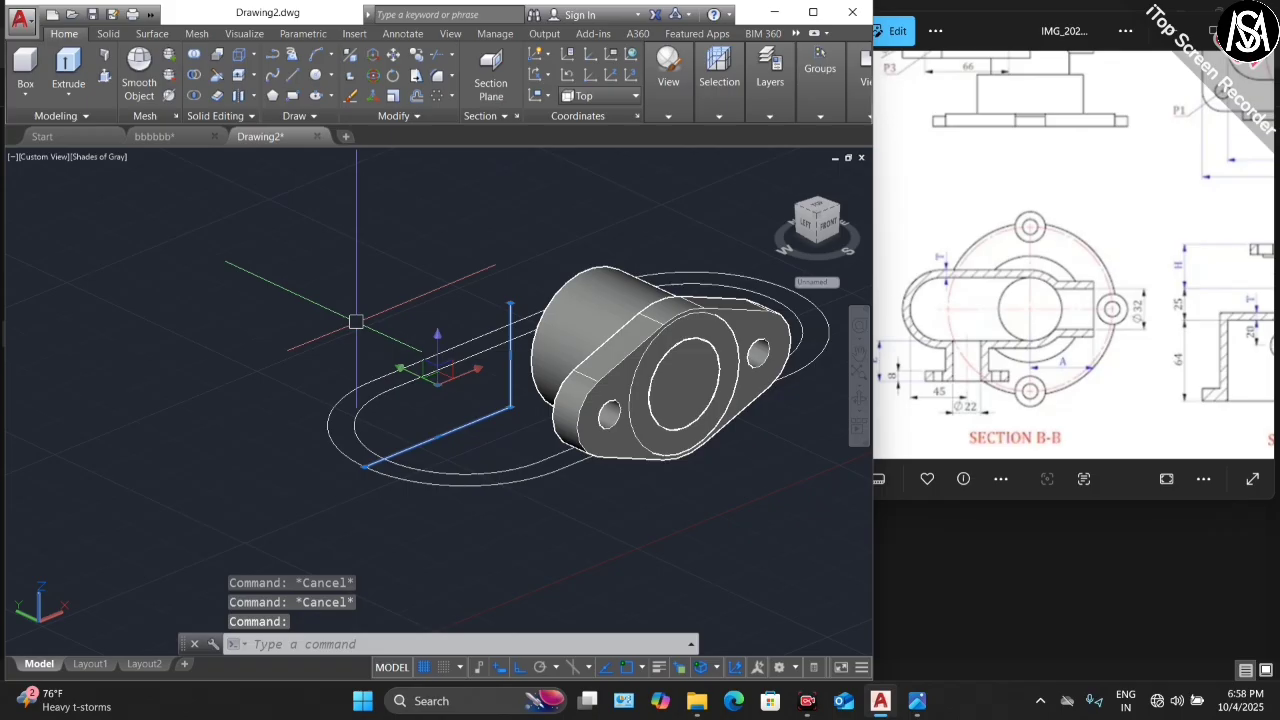
pyautogui.write('co')
pyautogui.press('Return')
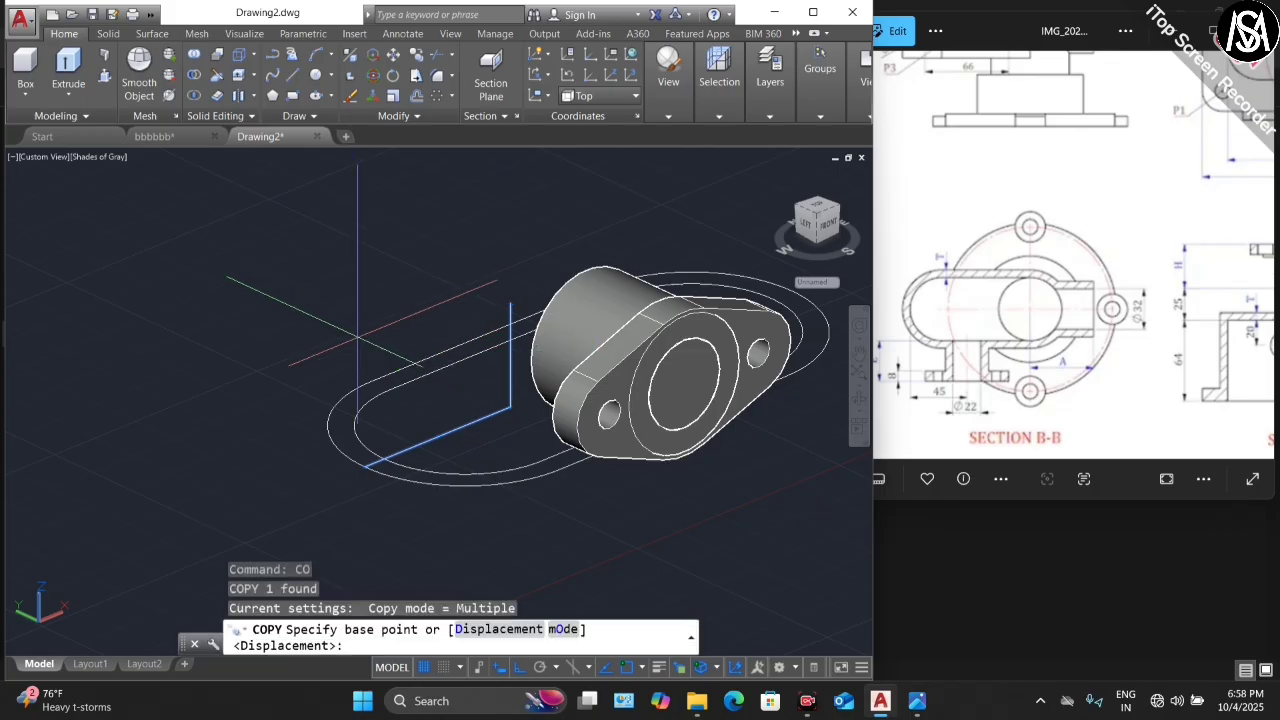
pyautogui.click(363, 467)
pyautogui.scroll(-3, 490, 430)
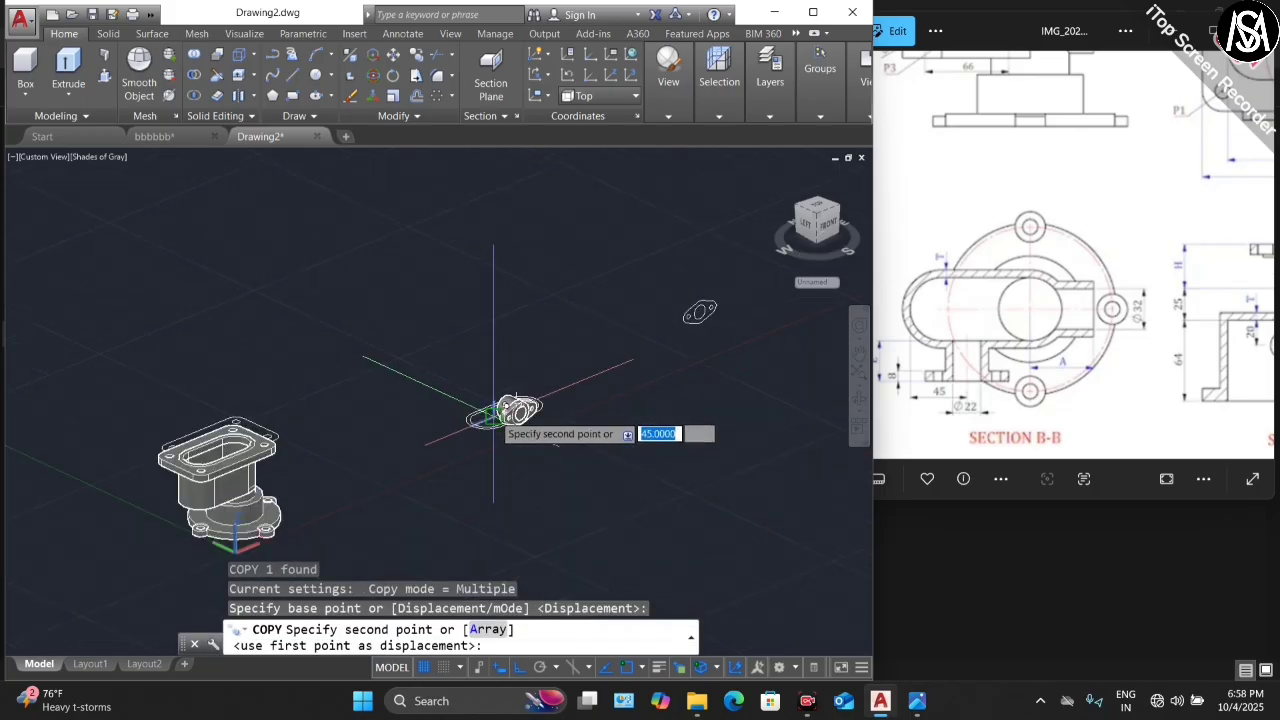
pyautogui.scroll(3, 437, 503)
pyautogui.scroll(5, 437, 503)
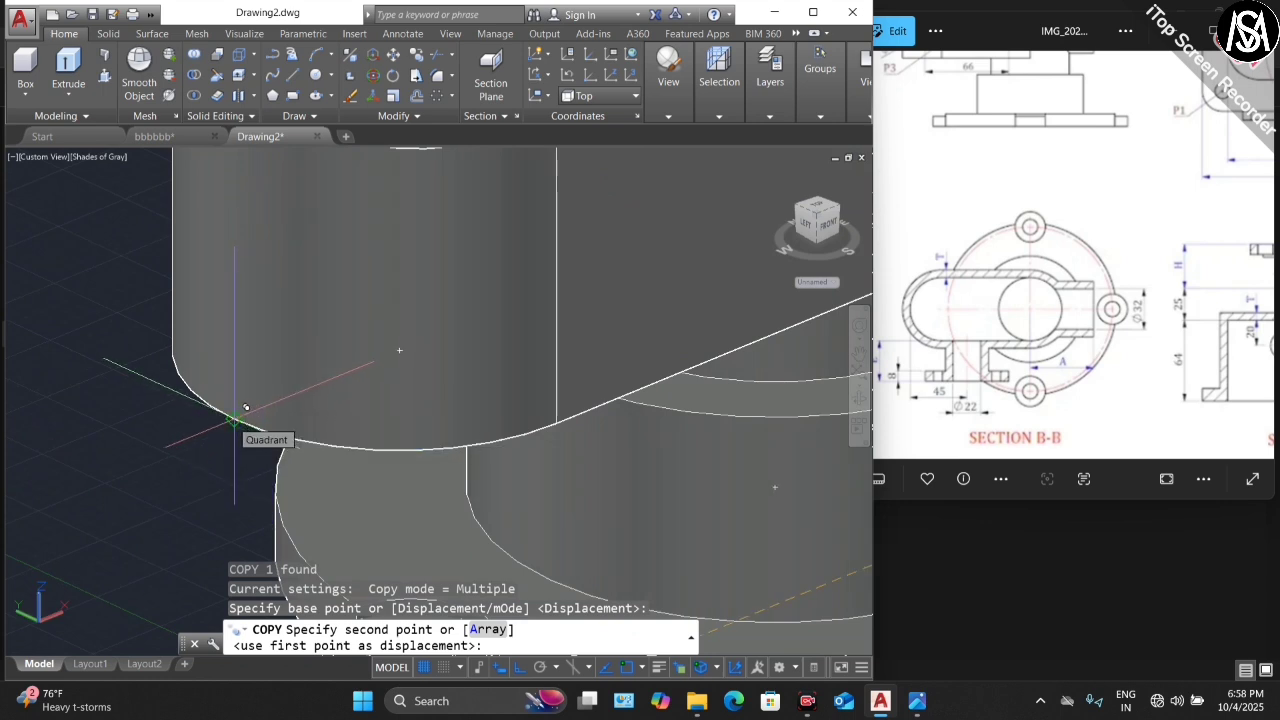
pyautogui.click(245, 408)
pyautogui.scroll(-5, 240, 410)
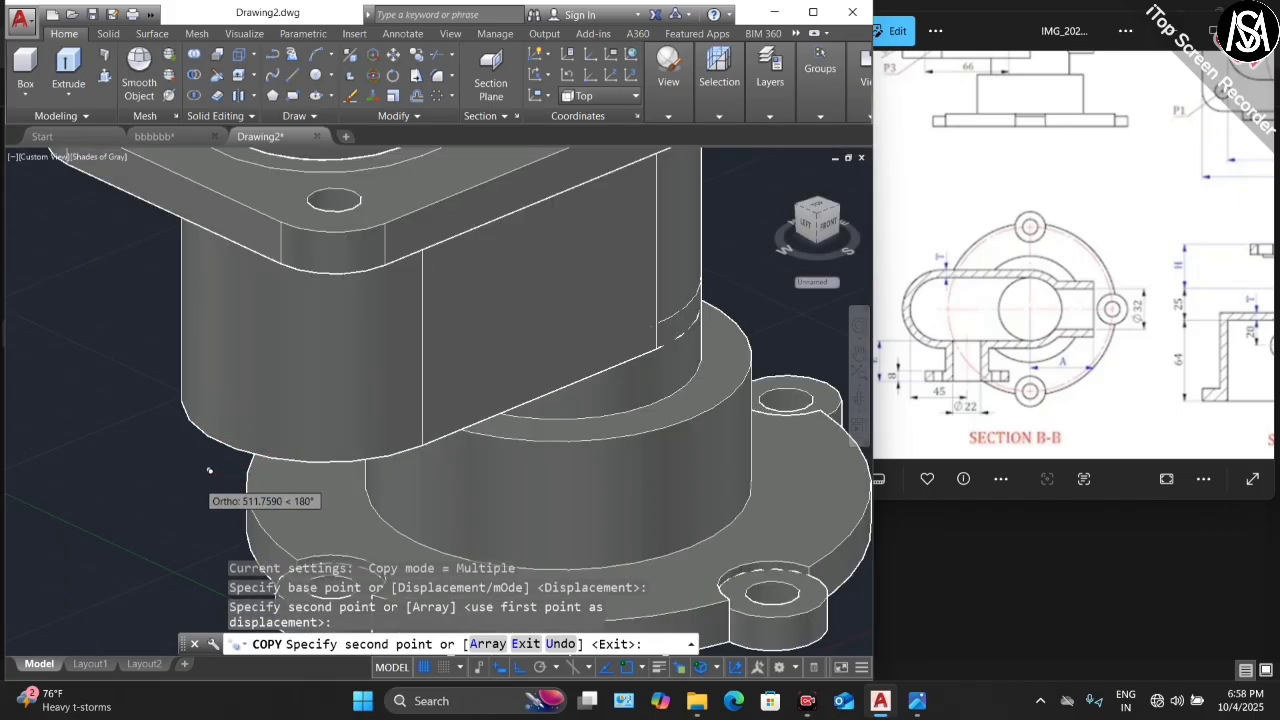
pyautogui.press('Escape')
# - Move both port cylinders and the oval flange from the guide polyline's upper end to the same end of its copy in the body
pyautogui.scroll(-2, 214, 356)
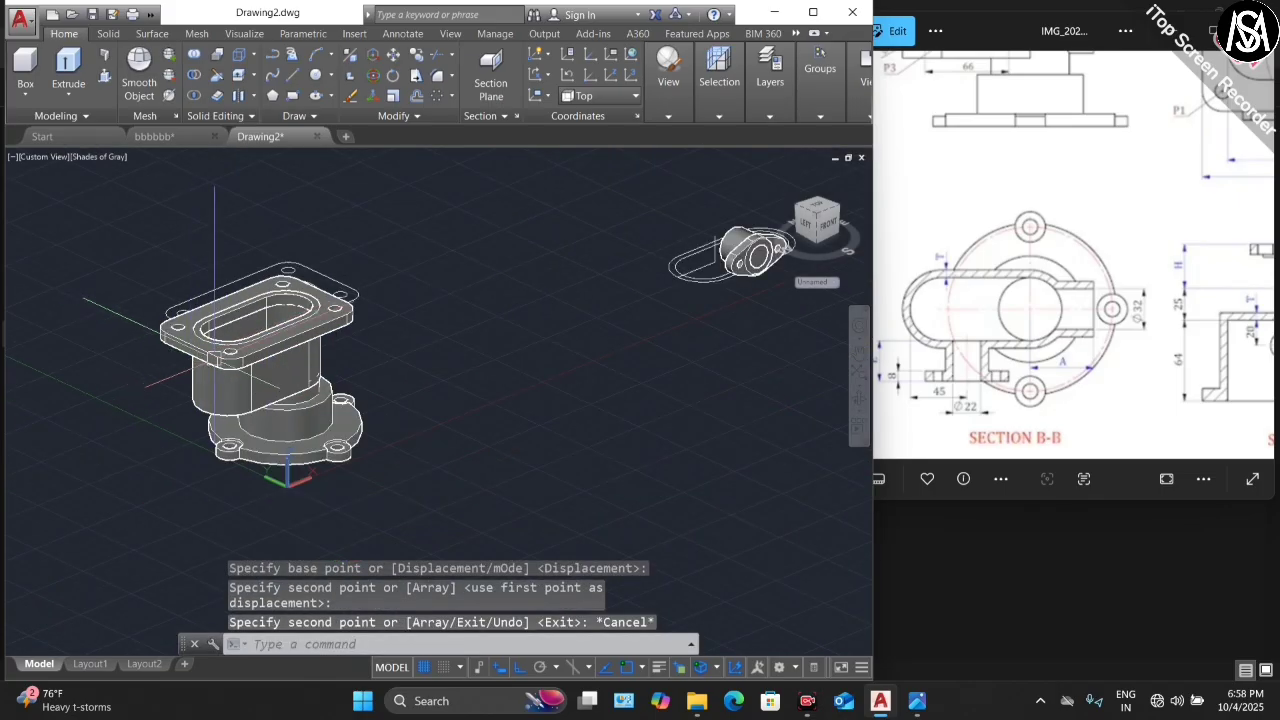
pyautogui.click(864, 396)
pyautogui.moveTo(386, 334); pyautogui.dragTo(375, 401)
pyautogui.moveTo(208, 510); pyautogui.dragTo(162, 487)
pyautogui.scroll(5, 602, 166)
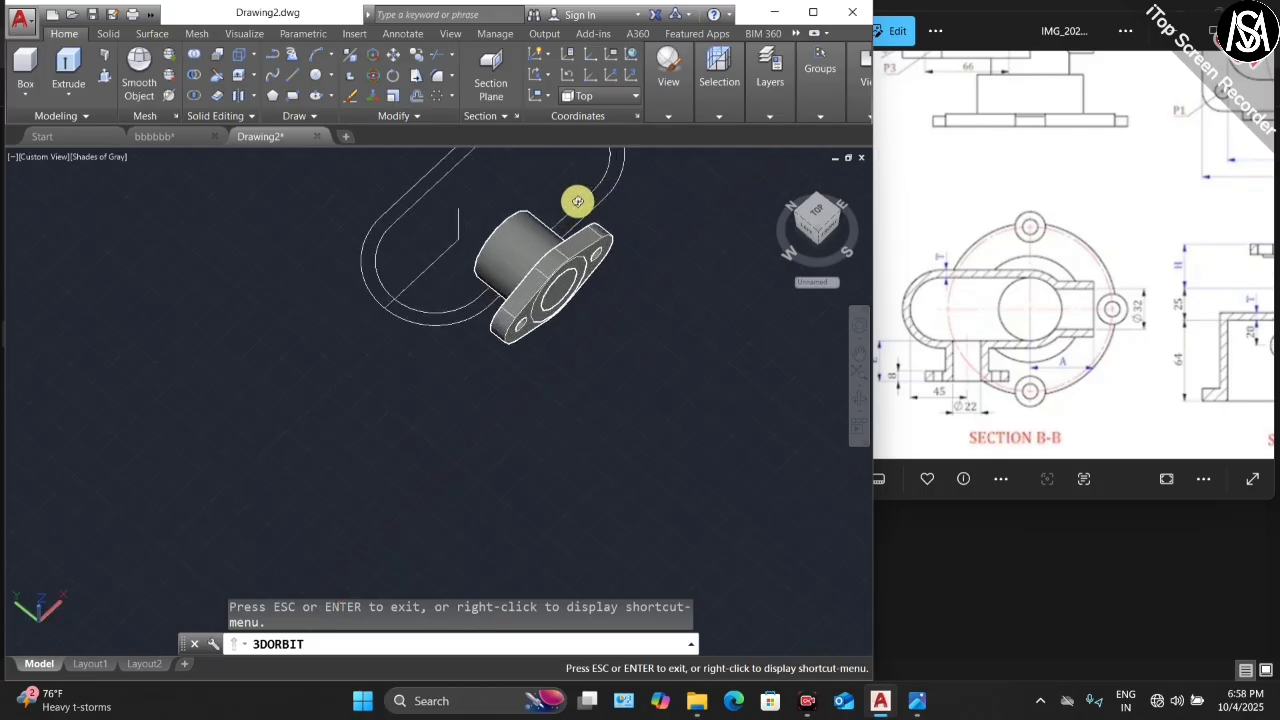
pyautogui.press('Escape')
pyautogui.click(487, 175)
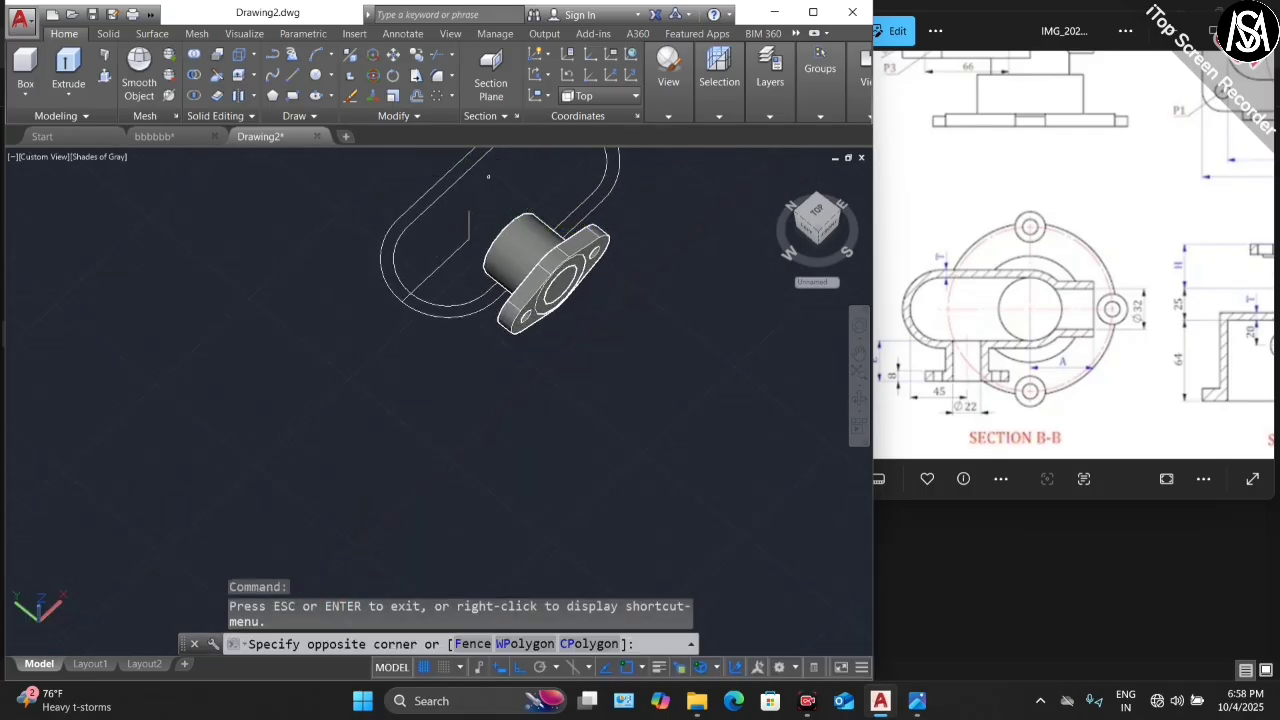
pyautogui.click(631, 347)
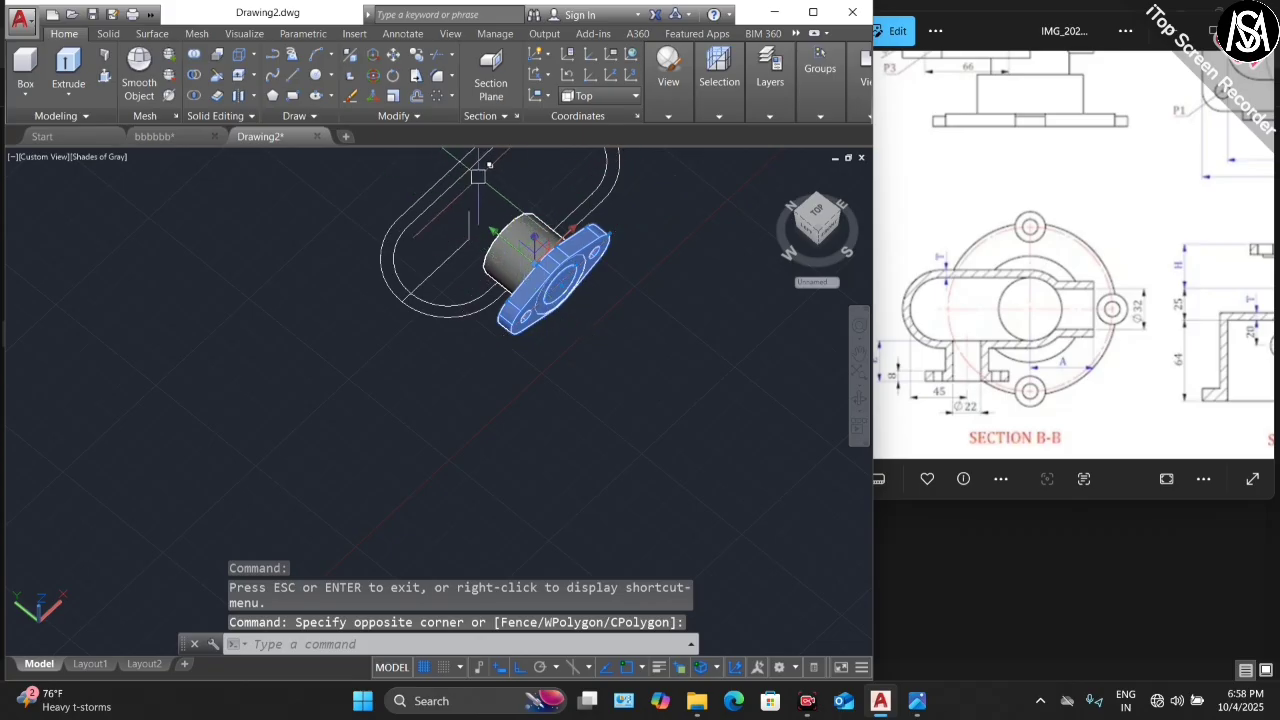
pyautogui.click(457, 199)
pyautogui.click(612, 319)
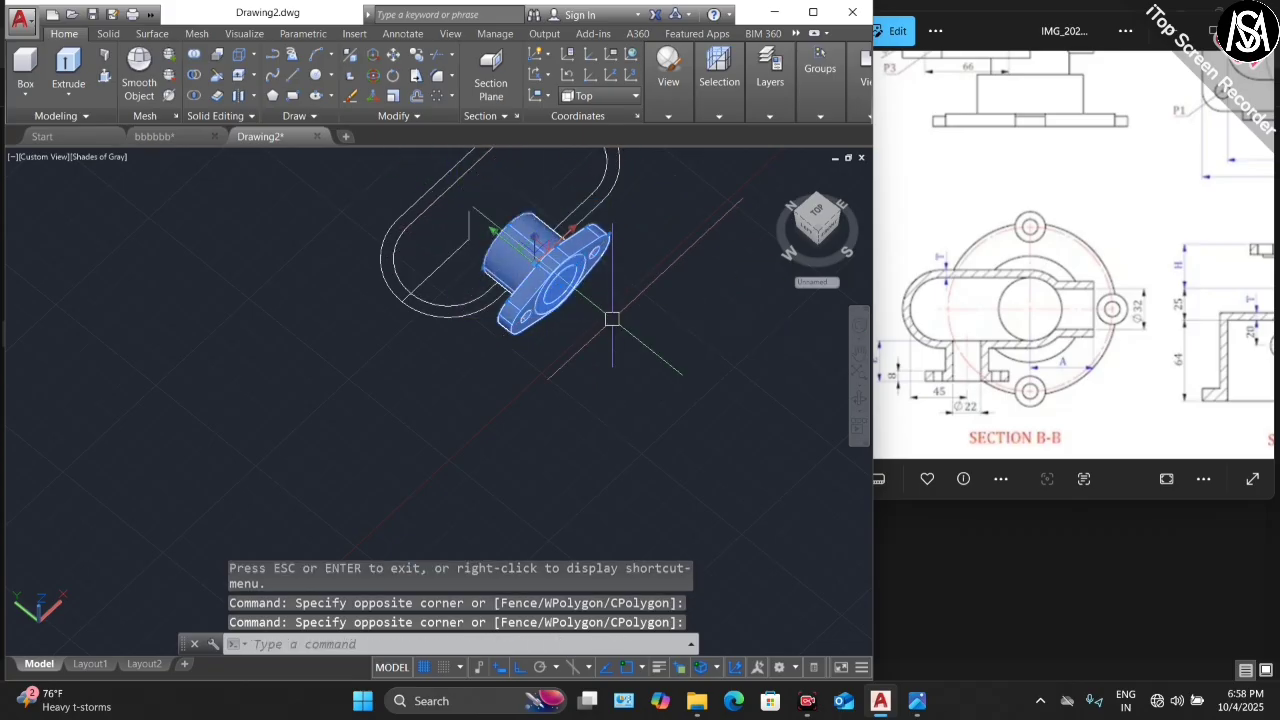
pyautogui.press('Return')
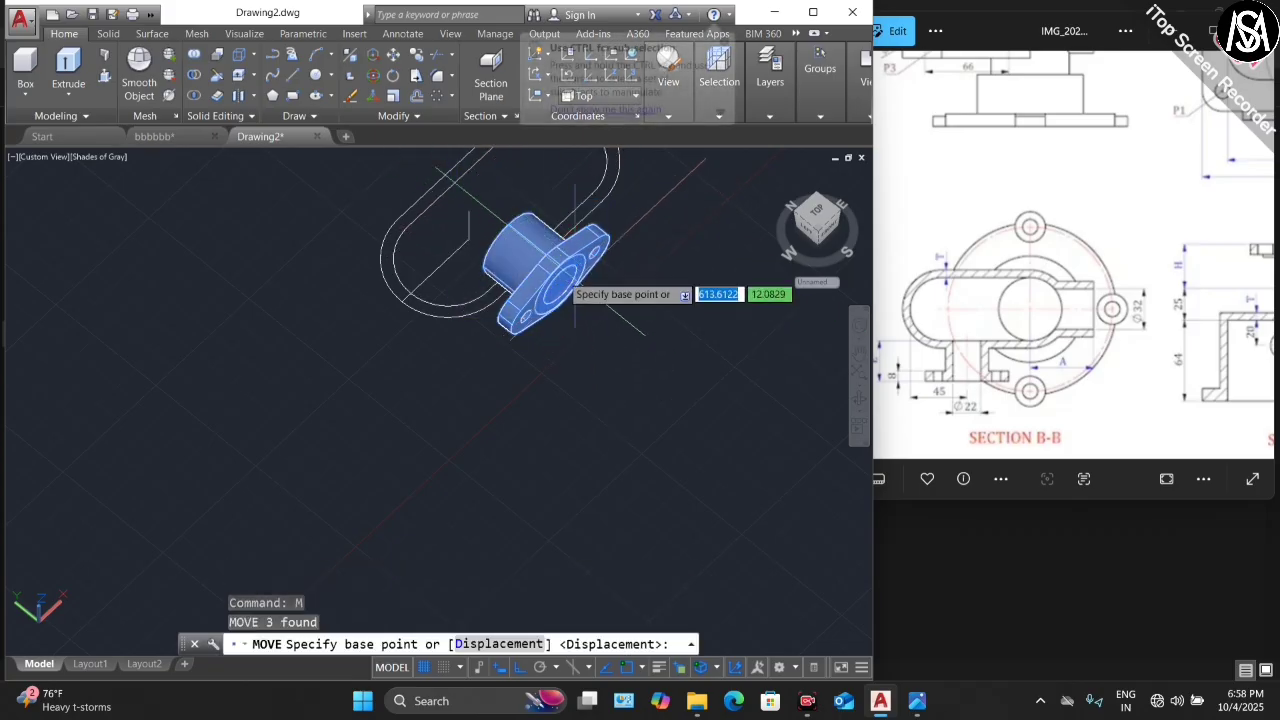
pyautogui.click(469, 210)
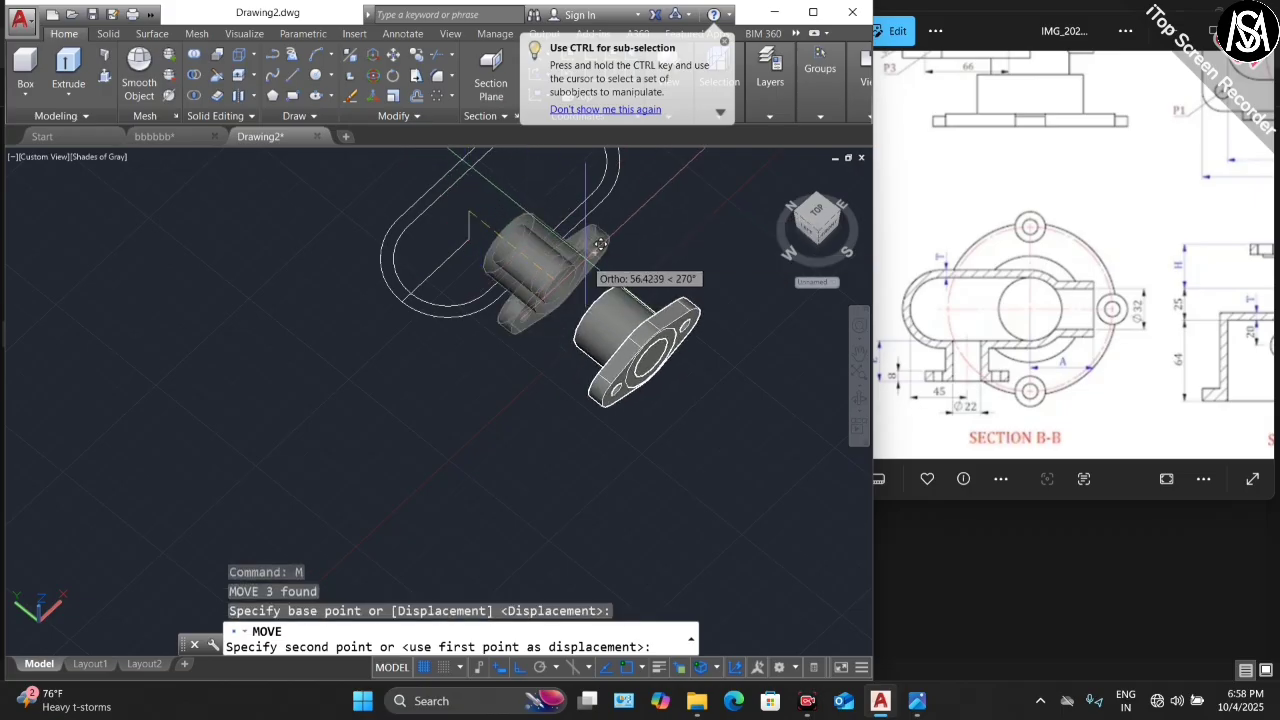
pyautogui.scroll(5, 353, 361)
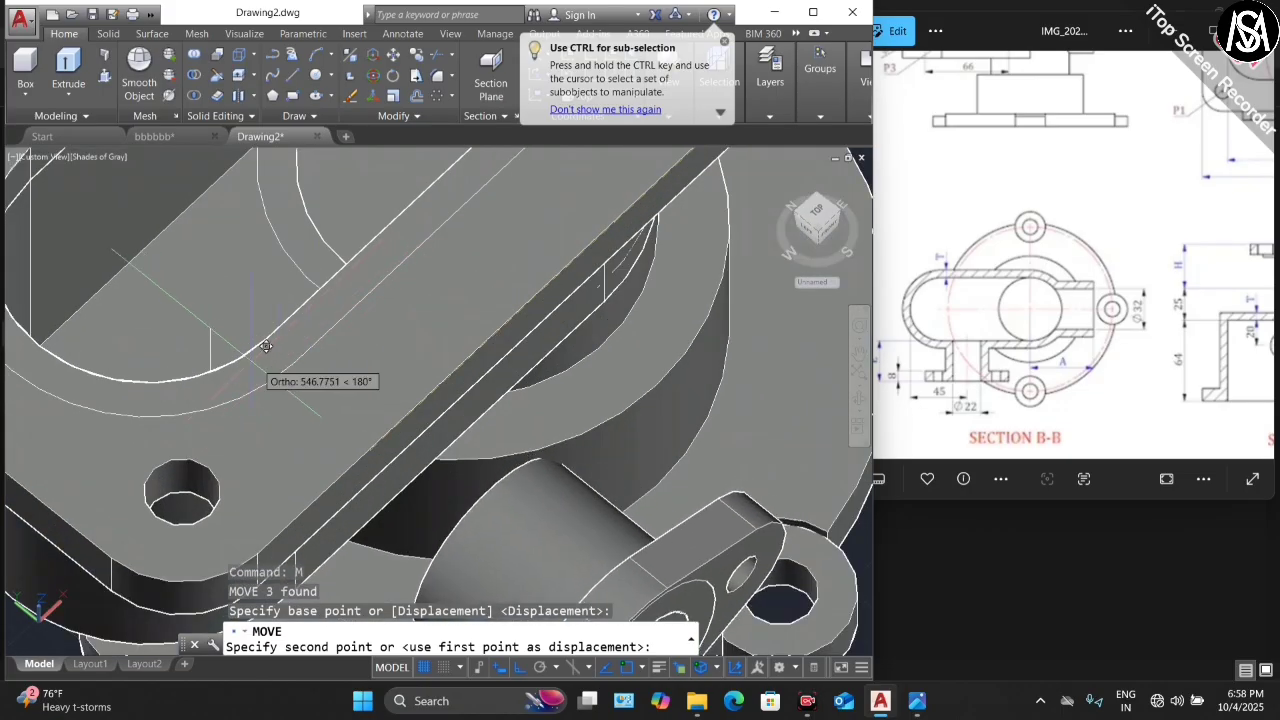
pyautogui.click(221, 326)
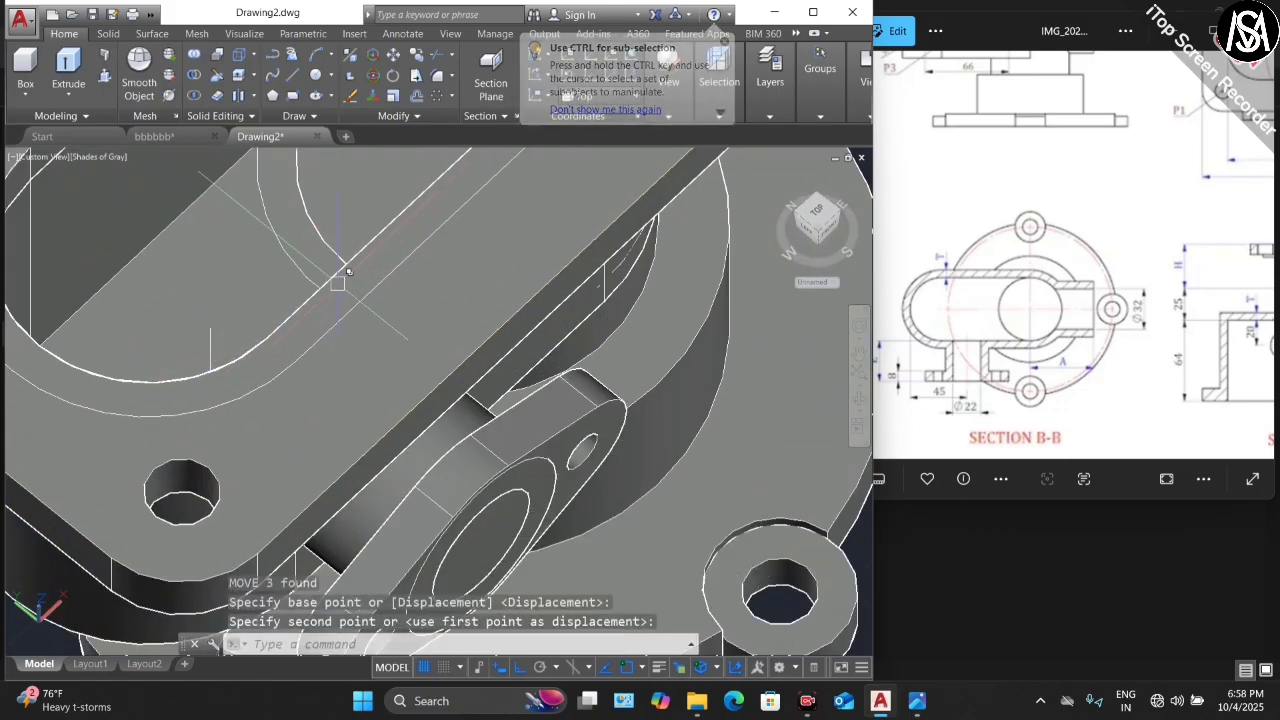
pyautogui.scroll(-5, 337, 271)
pyautogui.press('Escape')
pyautogui.press('Escape')
# - Subtract the inner port cylinder from the slotted body and the outer port cylinder to open the side port bore
pyautogui.click(859, 400)
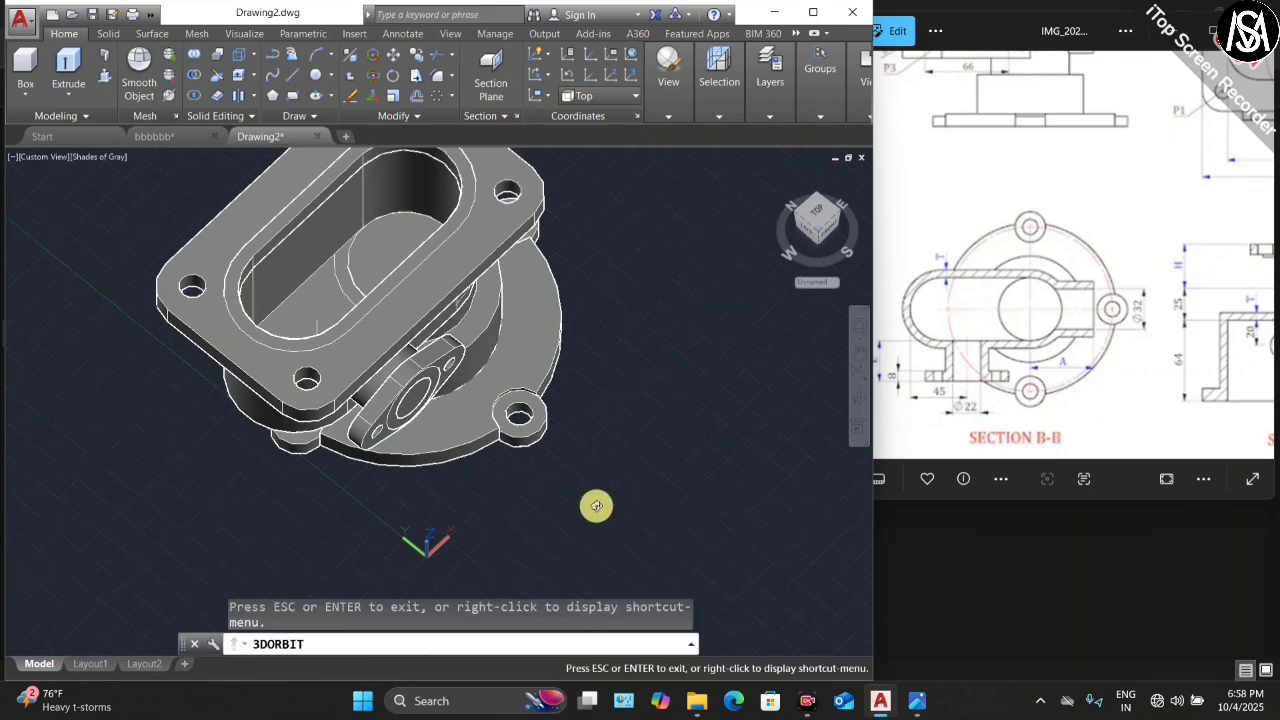
pyautogui.moveTo(594, 506); pyautogui.dragTo(546, 260)
pyautogui.scroll(3, 549, 250)
pyautogui.moveTo(483, 288); pyautogui.dragTo(400, 395)
pyautogui.press('Escape')
pyautogui.click(330, 345)
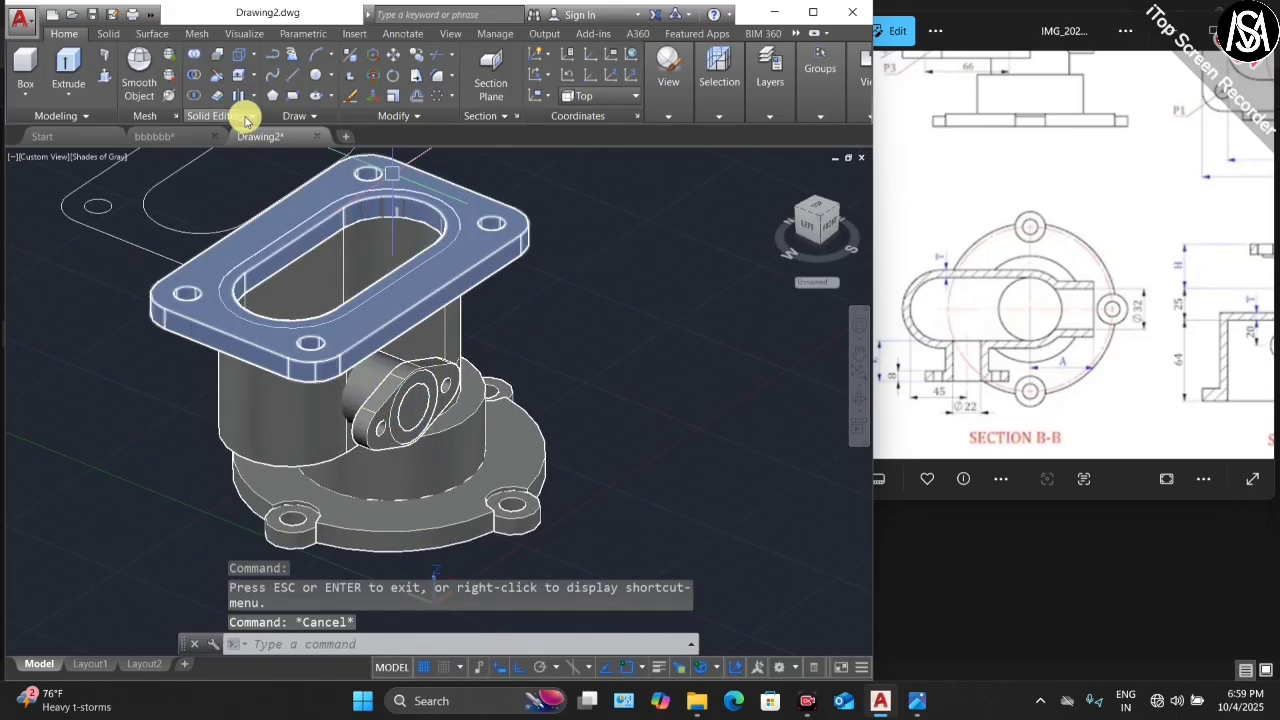
pyautogui.click(197, 77)
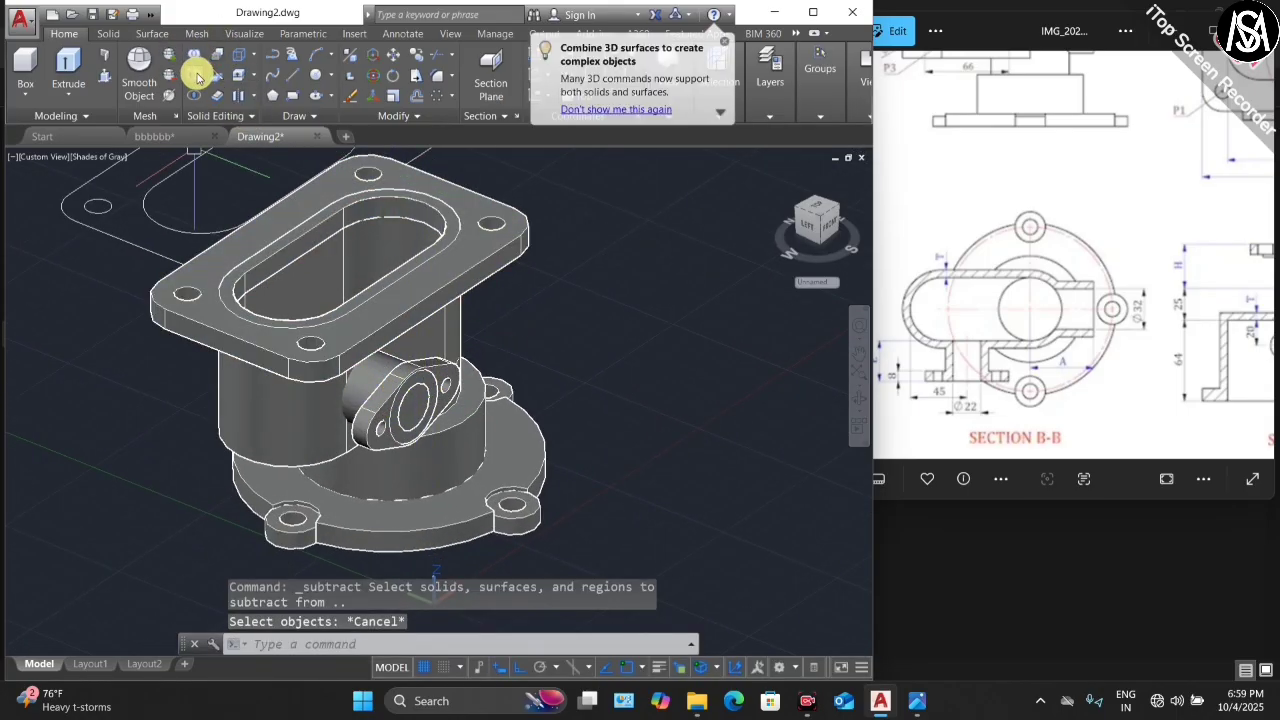
pyautogui.click(197, 77)
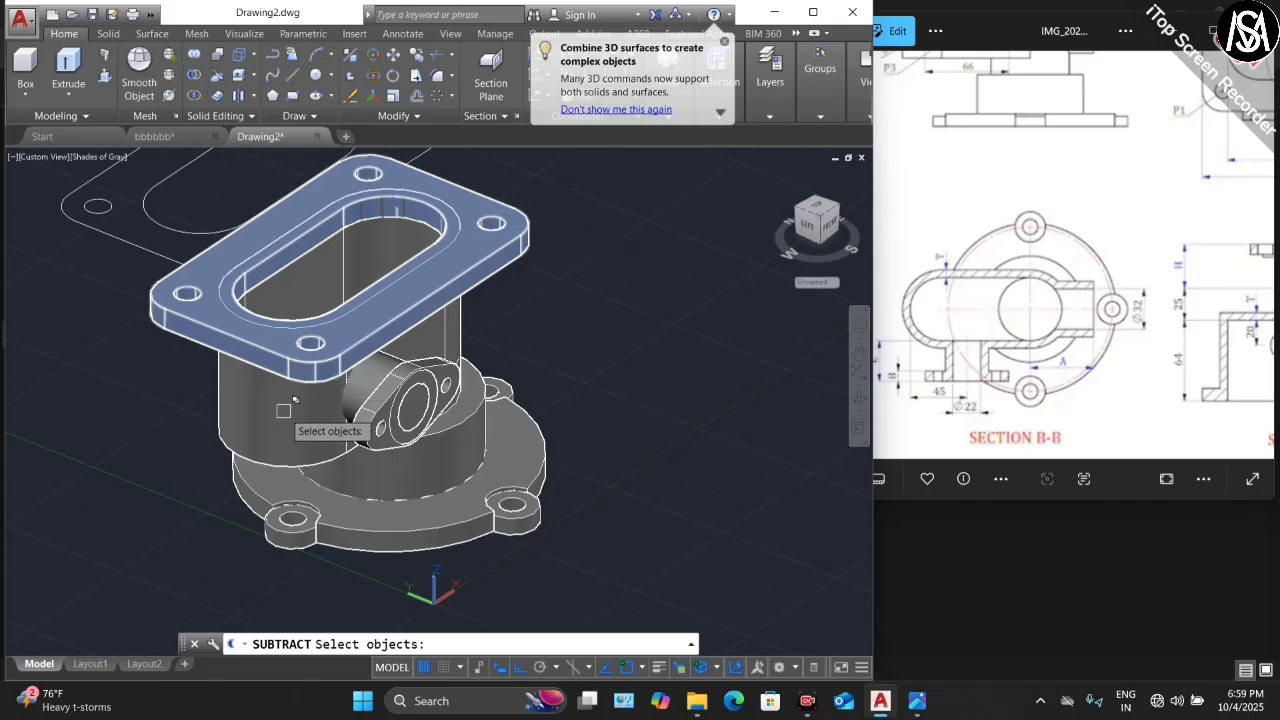
pyautogui.scroll(4, 283, 410)
pyautogui.click(424, 379)
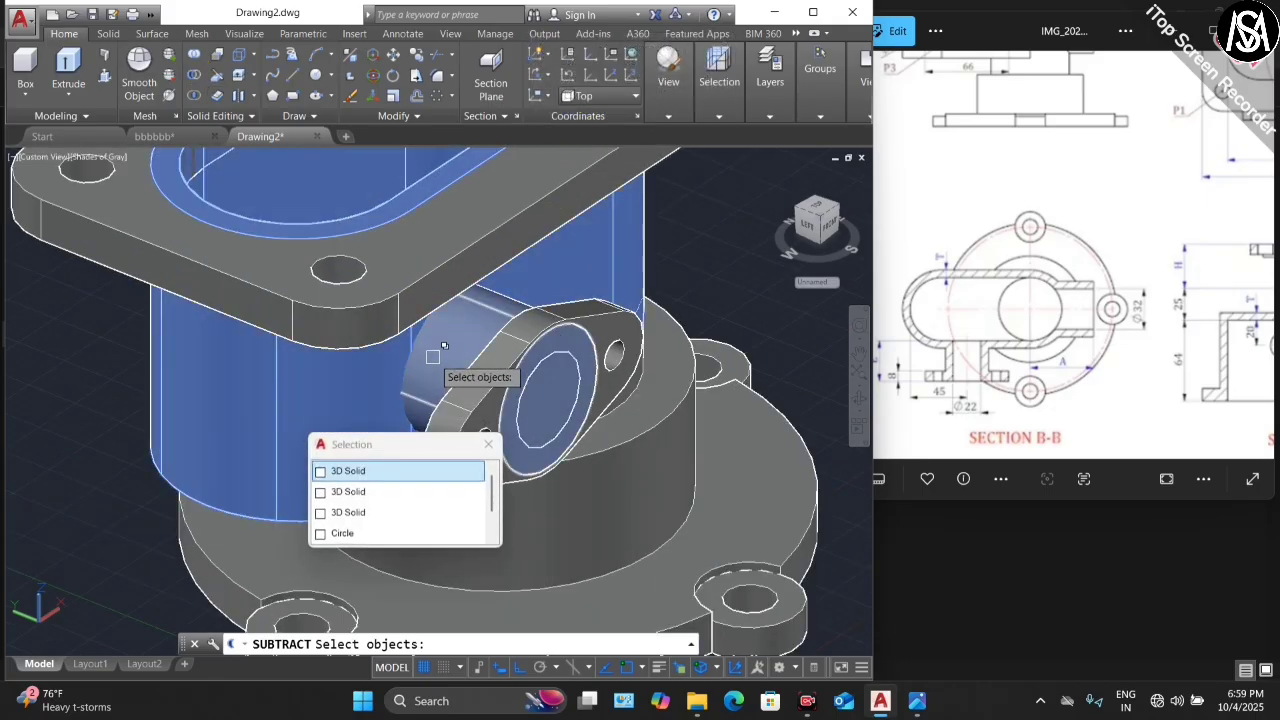
pyautogui.click(480, 401)
pyautogui.click(495, 417)
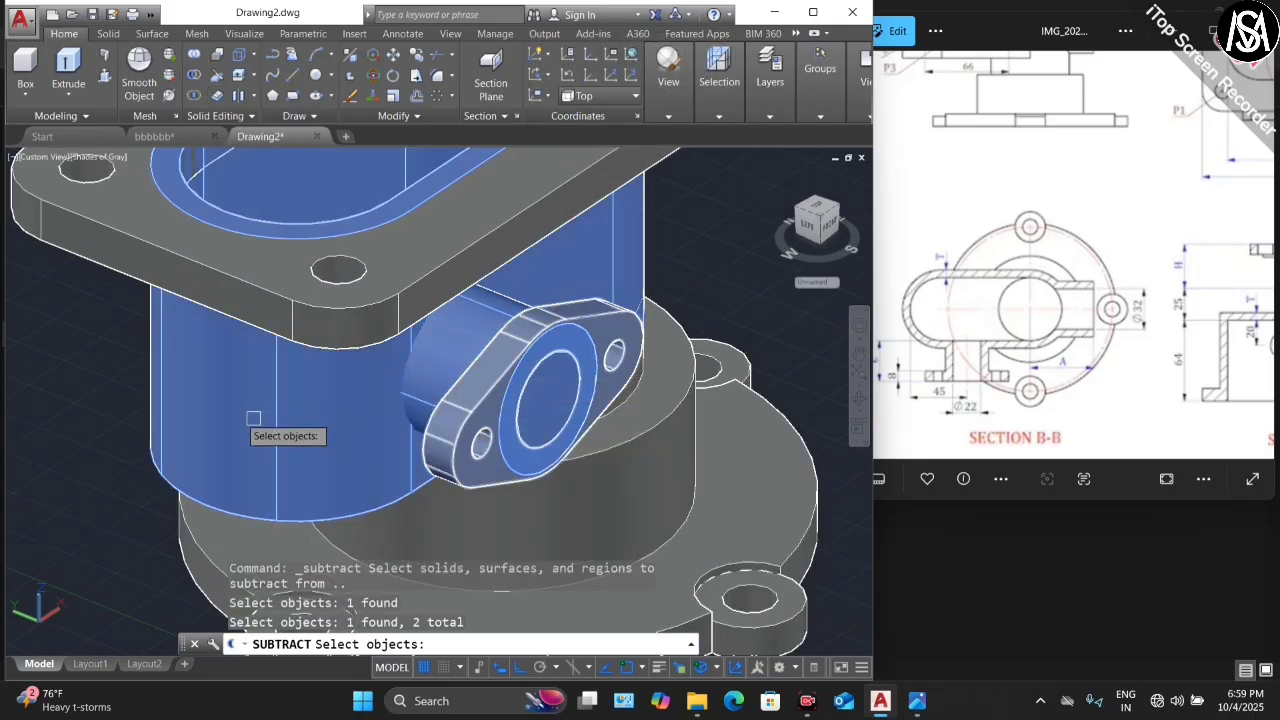
pyautogui.press('Return')
pyautogui.click(532, 401)
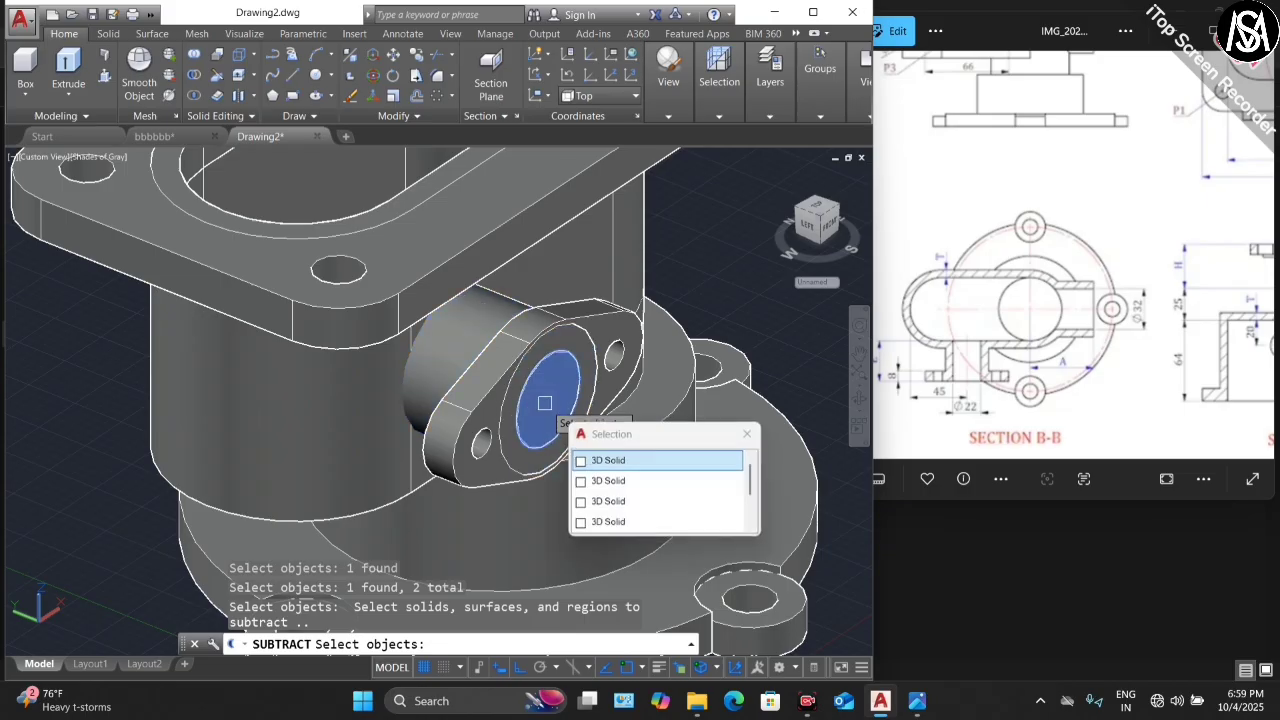
pyautogui.click(607, 462)
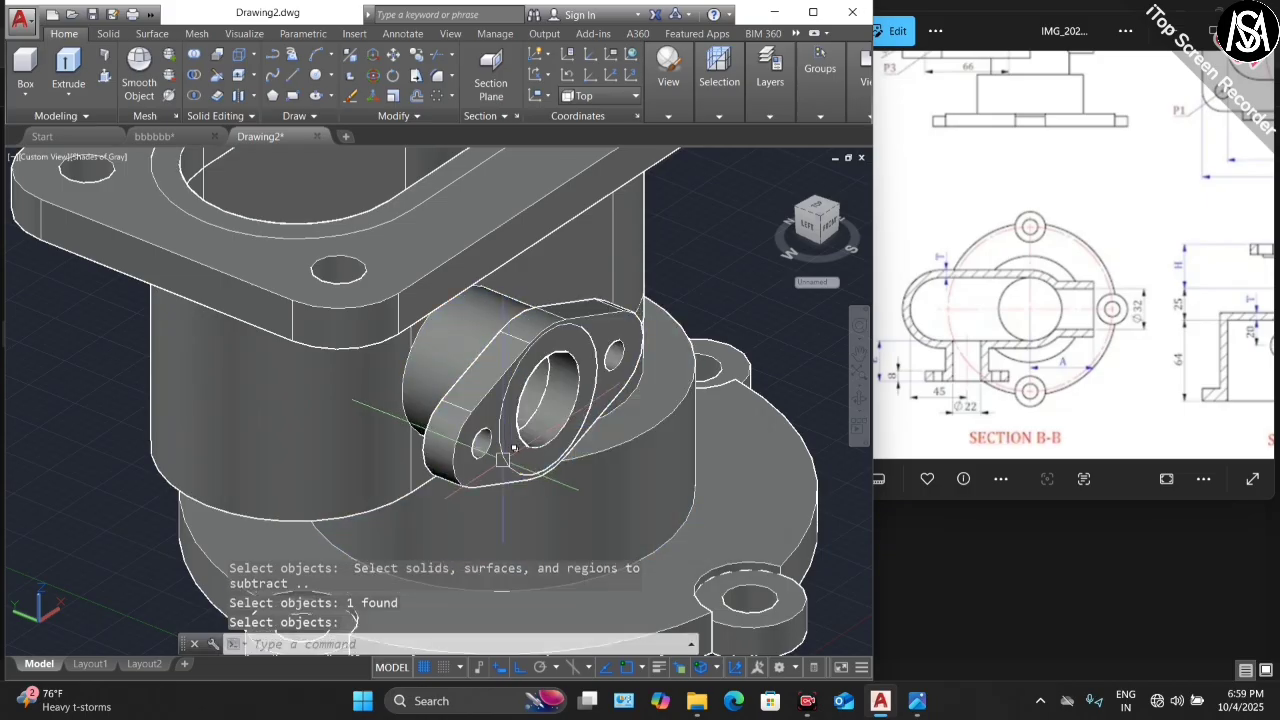
# - Orbit the model to inspect the bored side port from the front, and bring all views of the reference drawing into sight
pyautogui.keyDown('shift'); pyautogui.moveTo(600, 470); pyautogui.dragTo(760, 420, button='middle'); pyautogui.keyUp('shift')
pyautogui.click(852, 407)
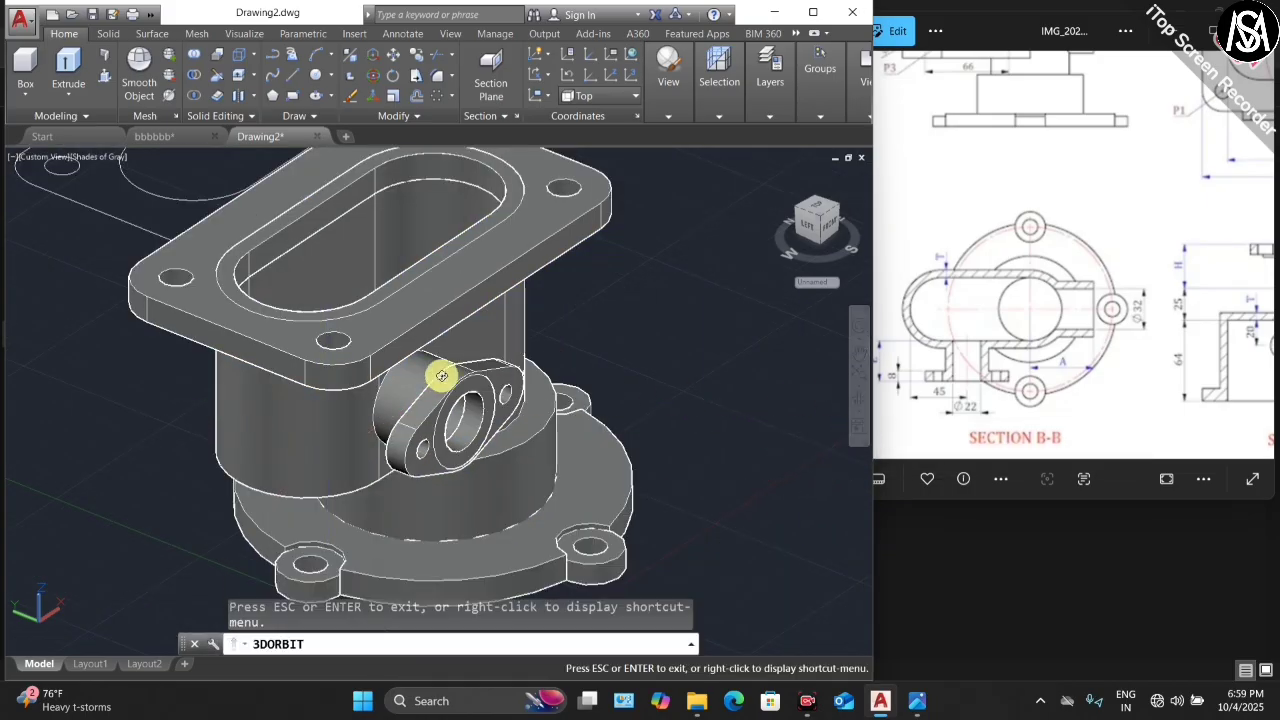
pyautogui.moveTo(443, 371); pyautogui.dragTo(166, 369)
pyautogui.press('Escape')
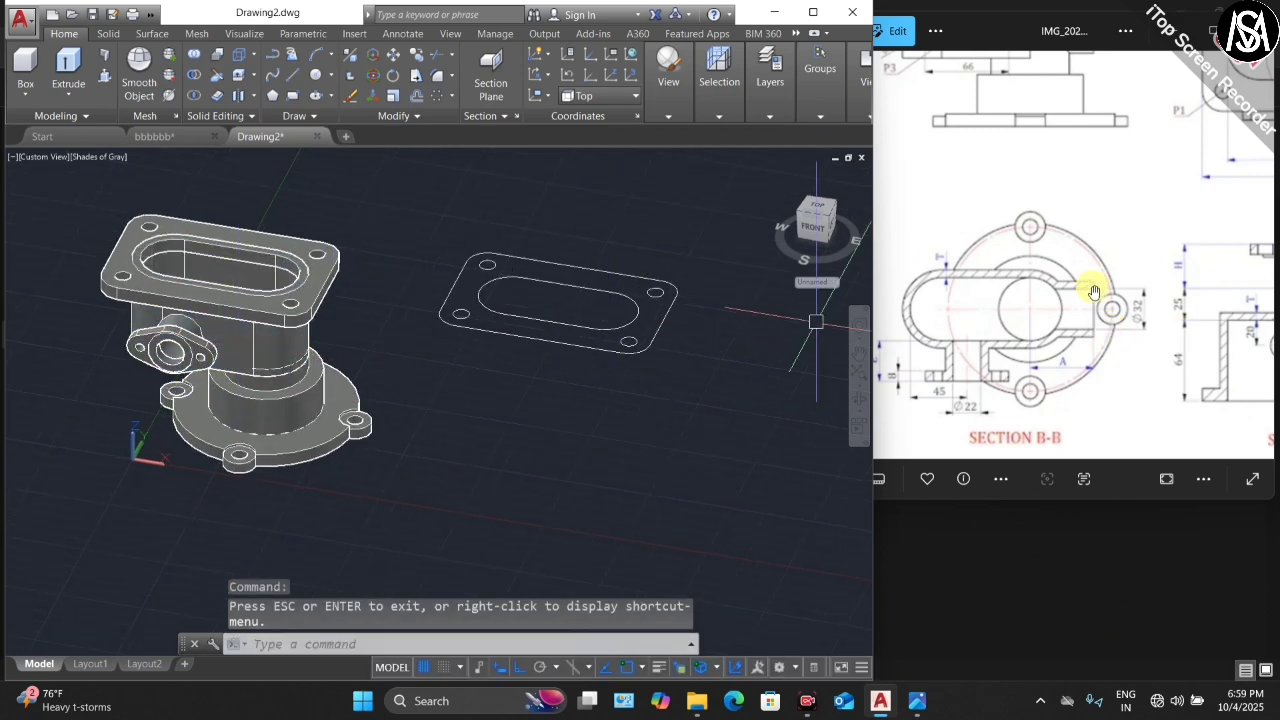
pyautogui.scroll(-3, 1061, 303)
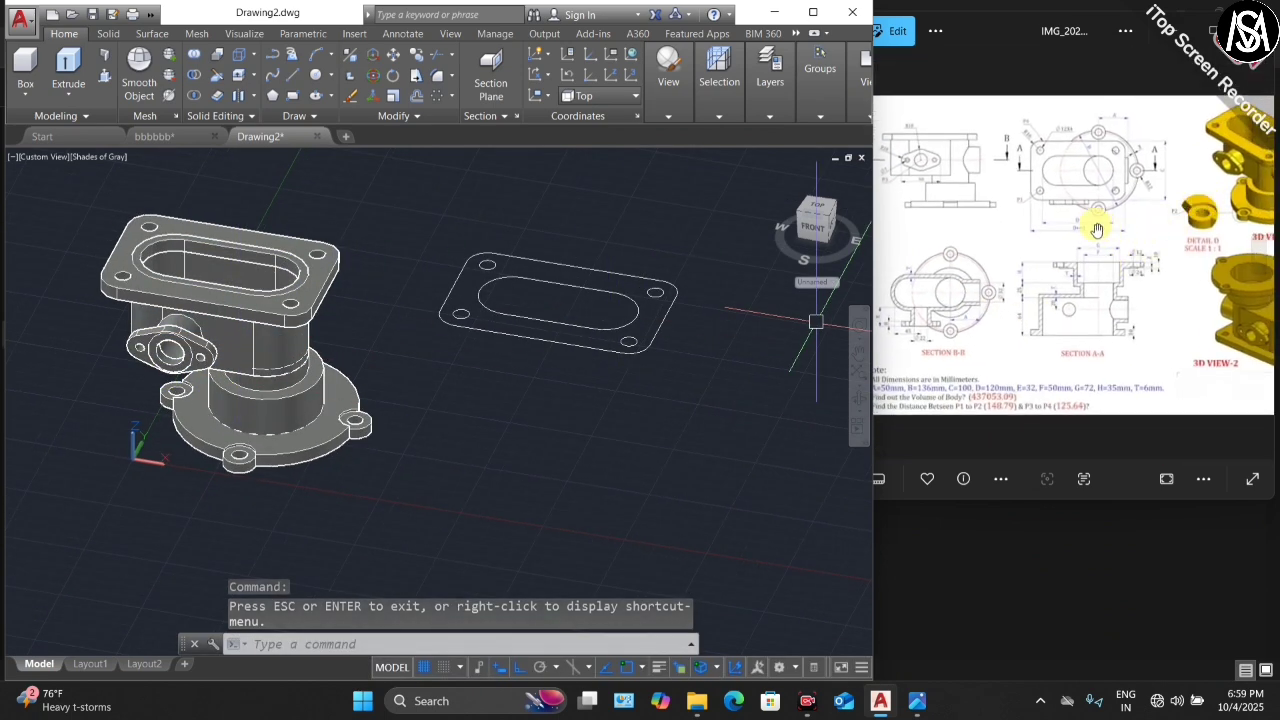
# - Enlarge Section B-B of the reference drawing to read the second port, and display the model in the 2D Wireframe visual style
pyautogui.scroll(-1, 1219, 217)
pyautogui.scroll(5, 955, 297)
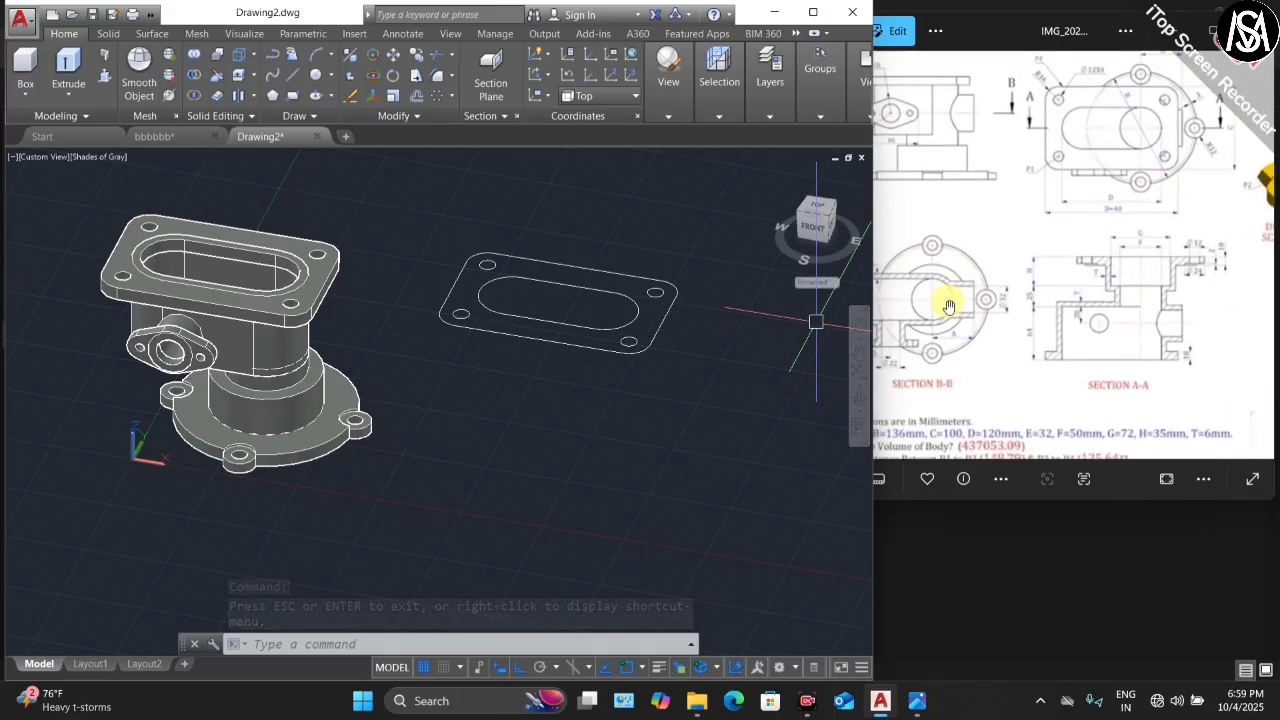
pyautogui.scroll(-2, 1054, 300)
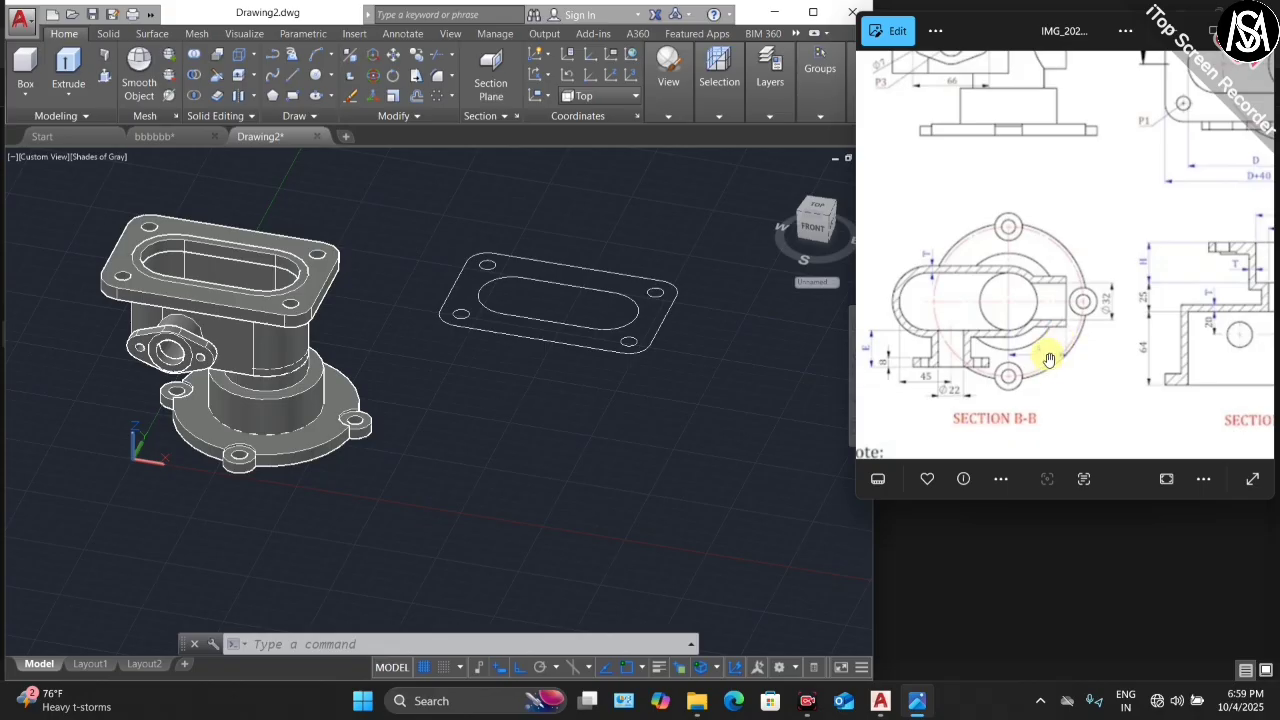
pyautogui.scroll(-2, 1049, 358)
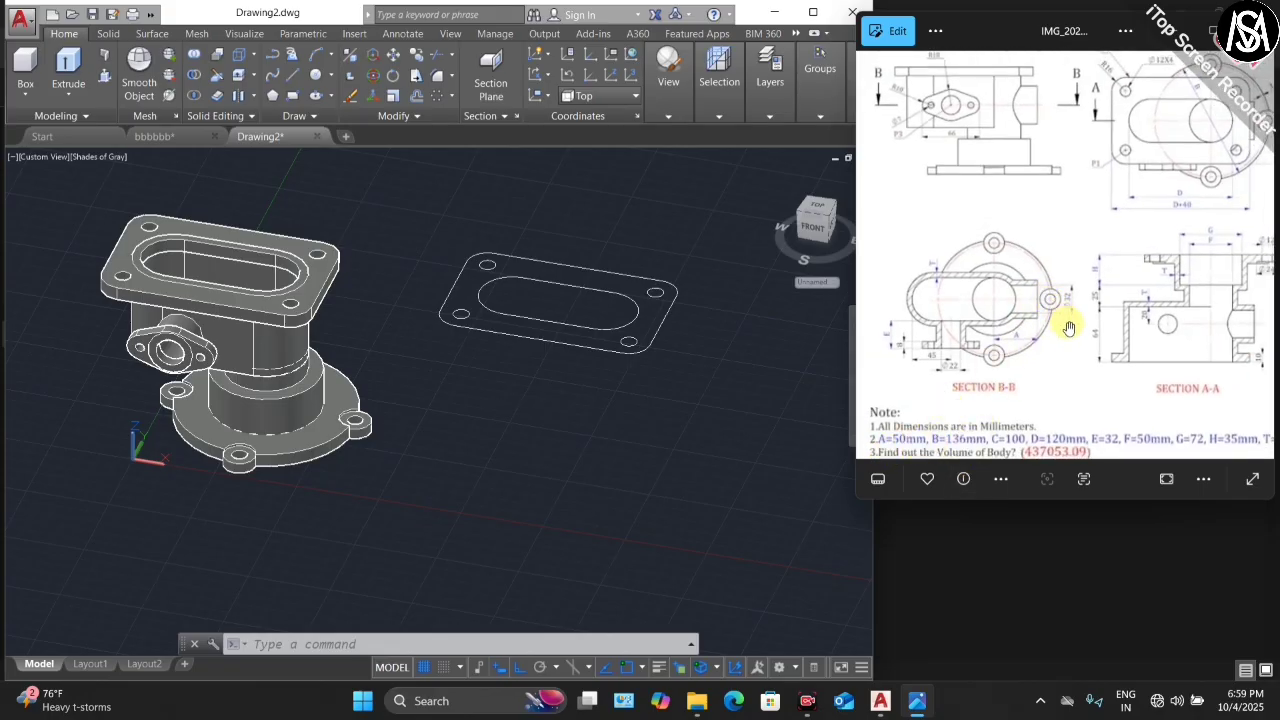
pyautogui.click(316, 503)
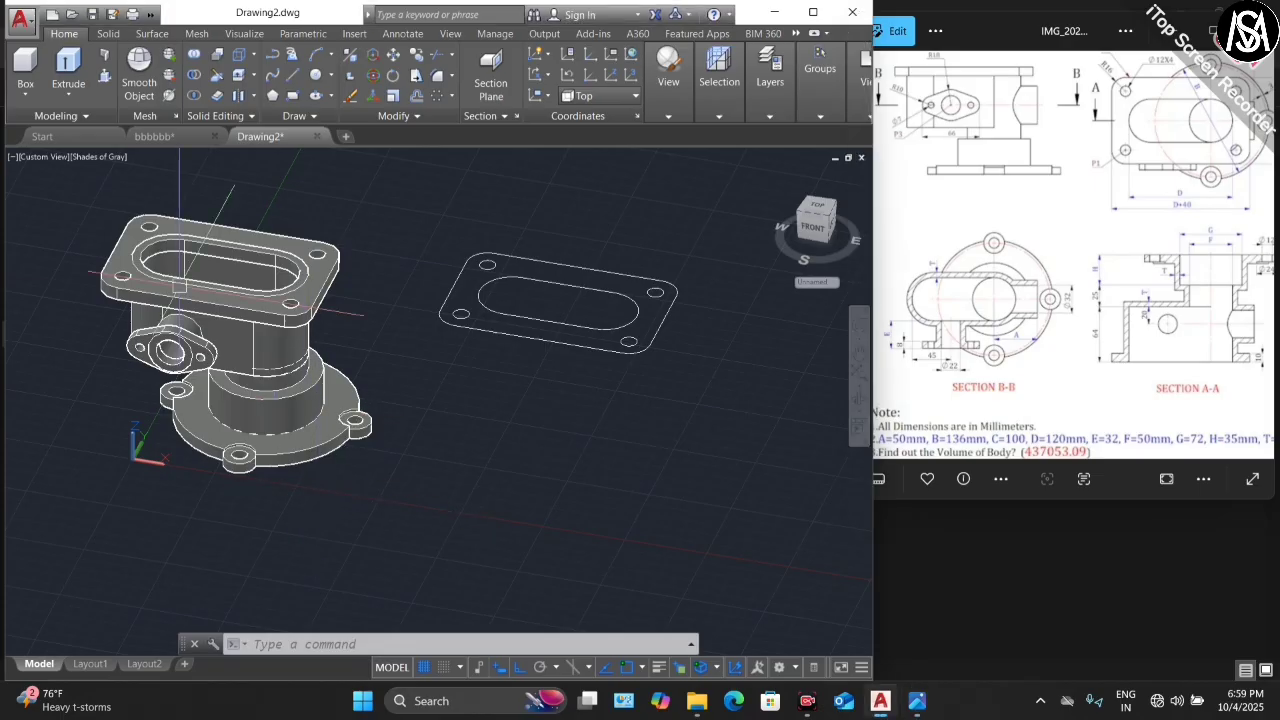
pyautogui.click(104, 158)
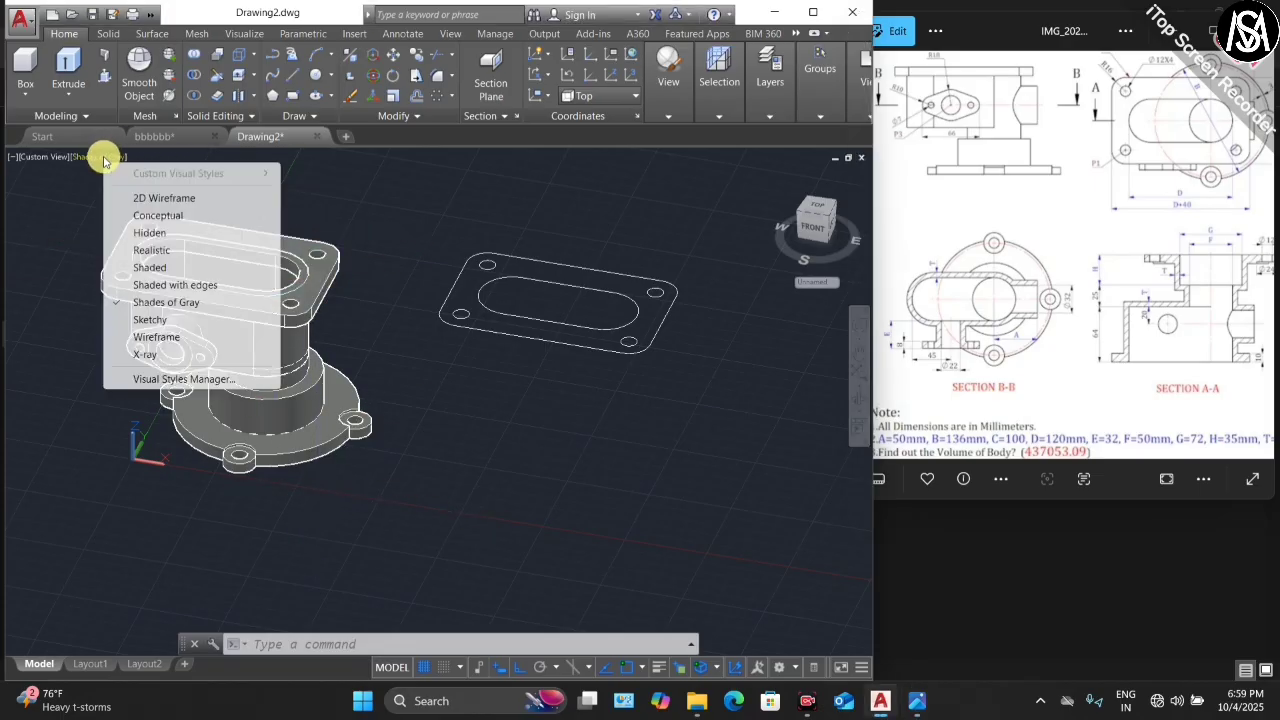
pyautogui.click(150, 199)
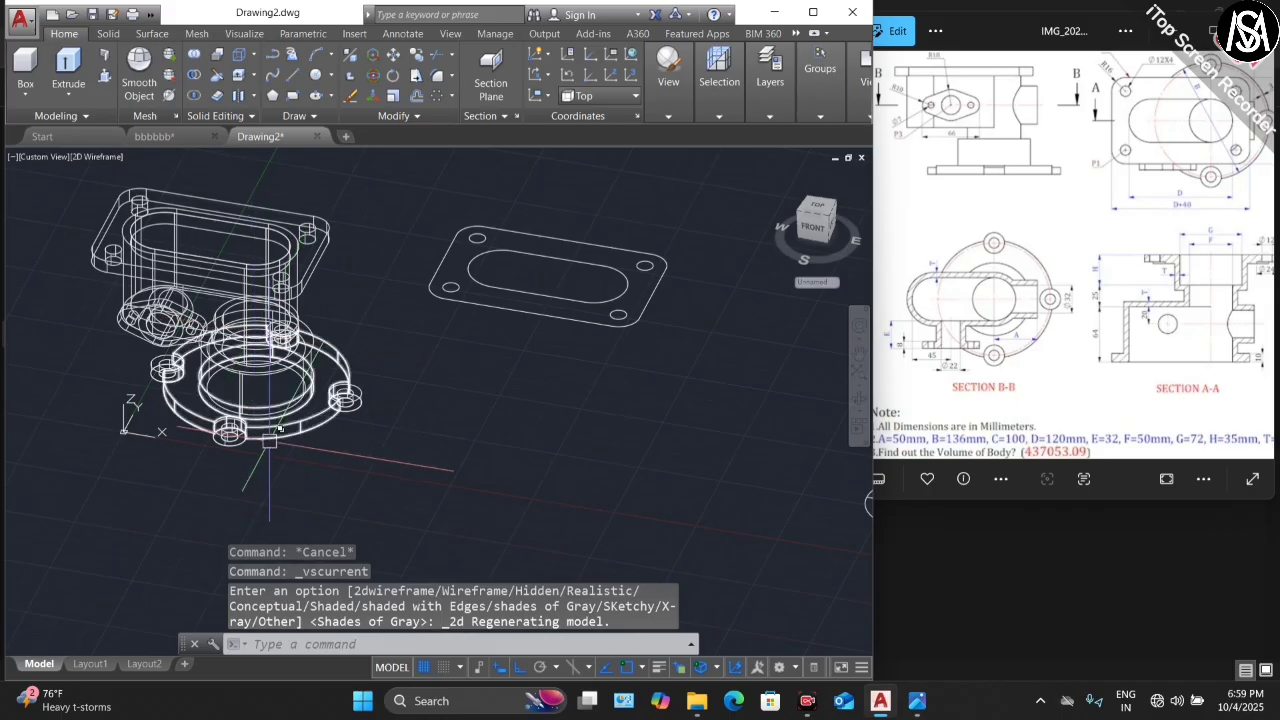
# - Draw a 50 mm line along the X direction from the centre of the inner circle on the base flange's upper face
pyautogui.scroll(3, 271, 438)
pyautogui.write('l')
pyautogui.press('Return')
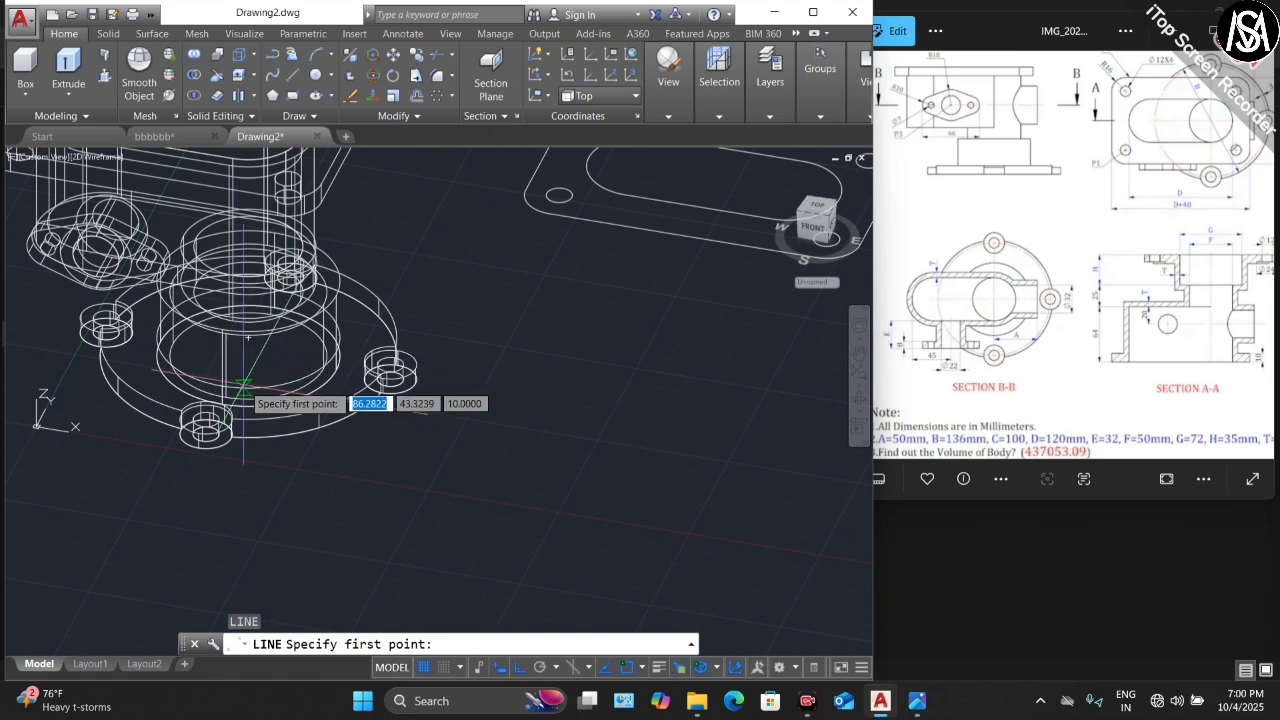
pyautogui.scroll(-2, 243, 318)
pyautogui.scroll(4, 248, 395)
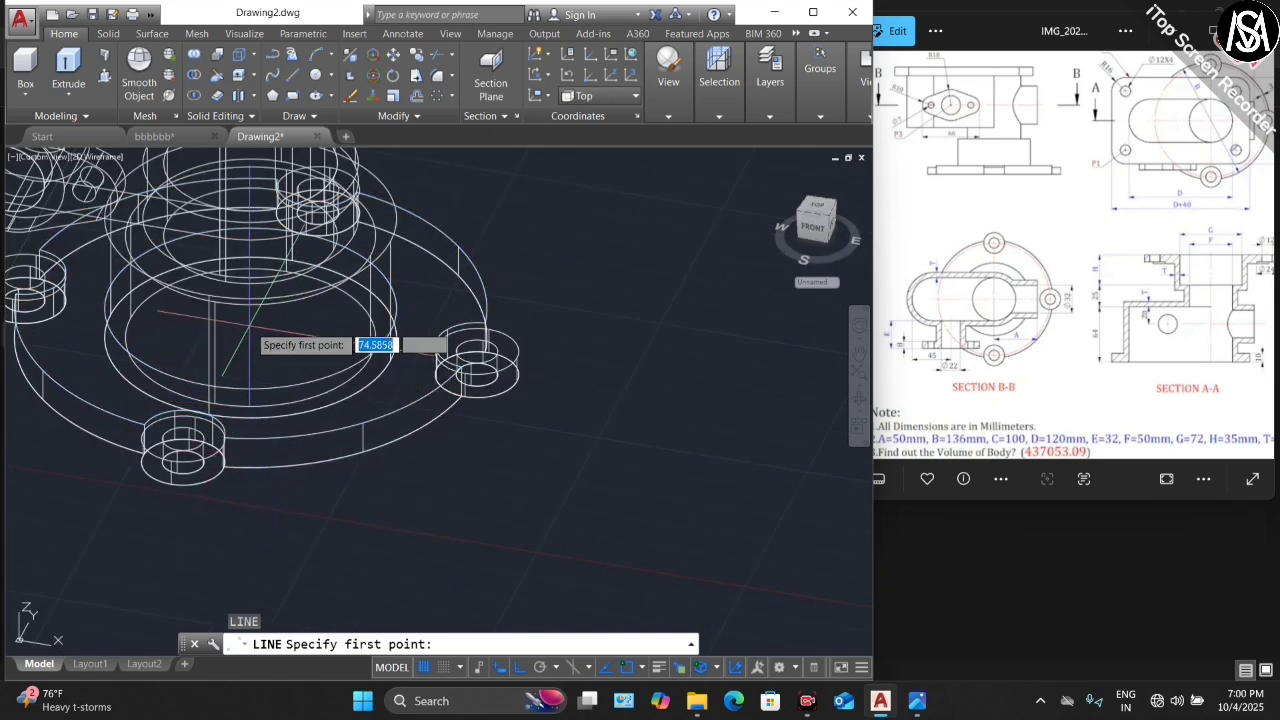
pyautogui.scroll(-3, 250, 330)
pyautogui.scroll(2, 231, 440)
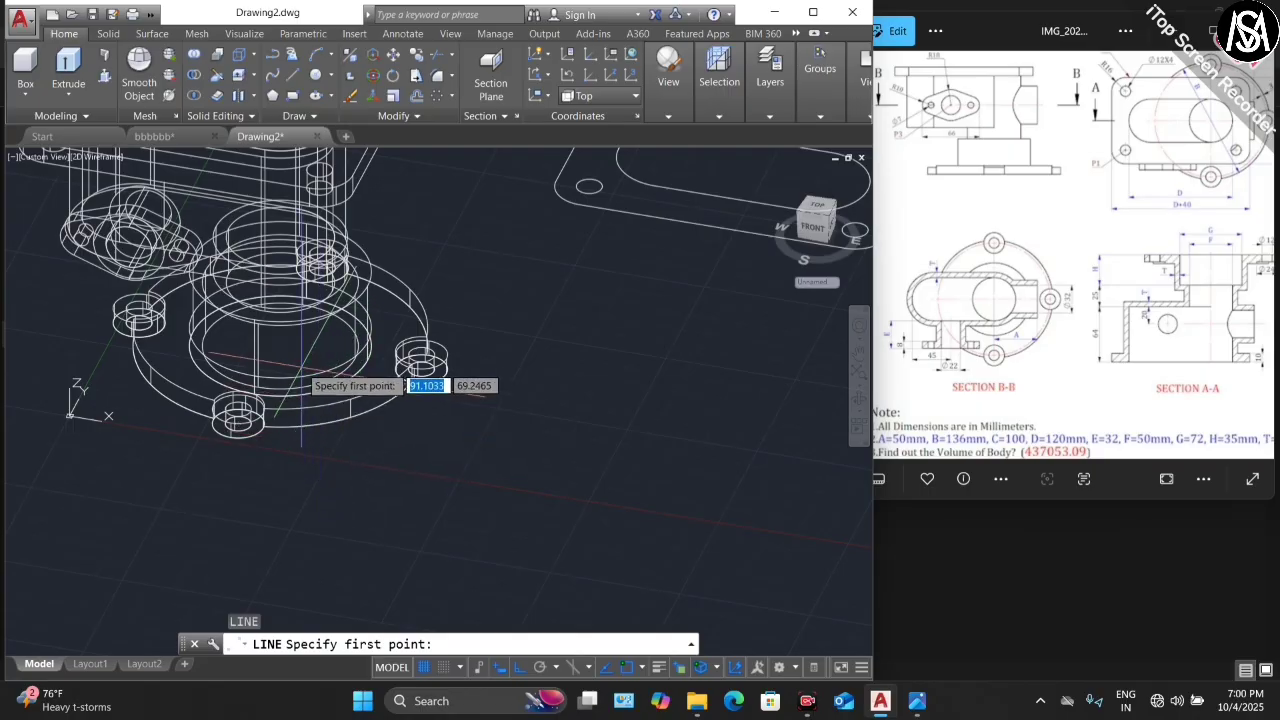
pyautogui.click(855, 400)
pyautogui.moveTo(480, 506); pyautogui.dragTo(336, 375)
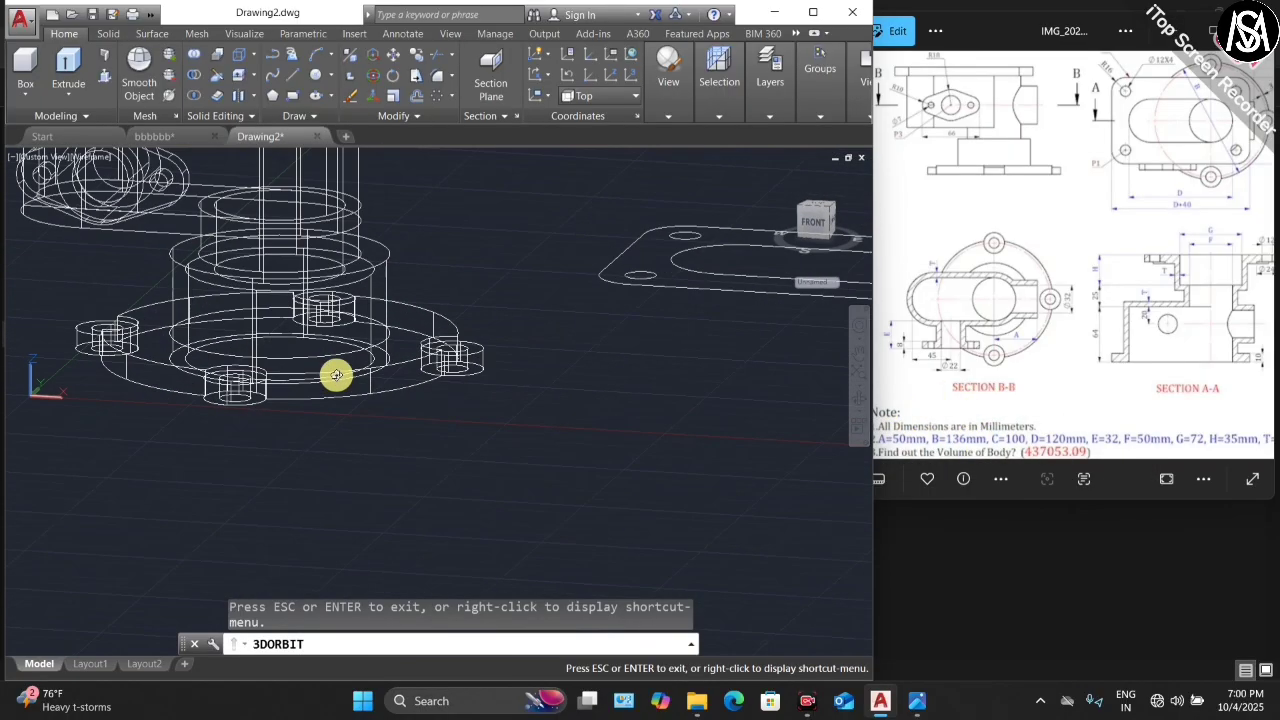
pyautogui.press('Escape')
pyautogui.scroll(5, 290, 360)
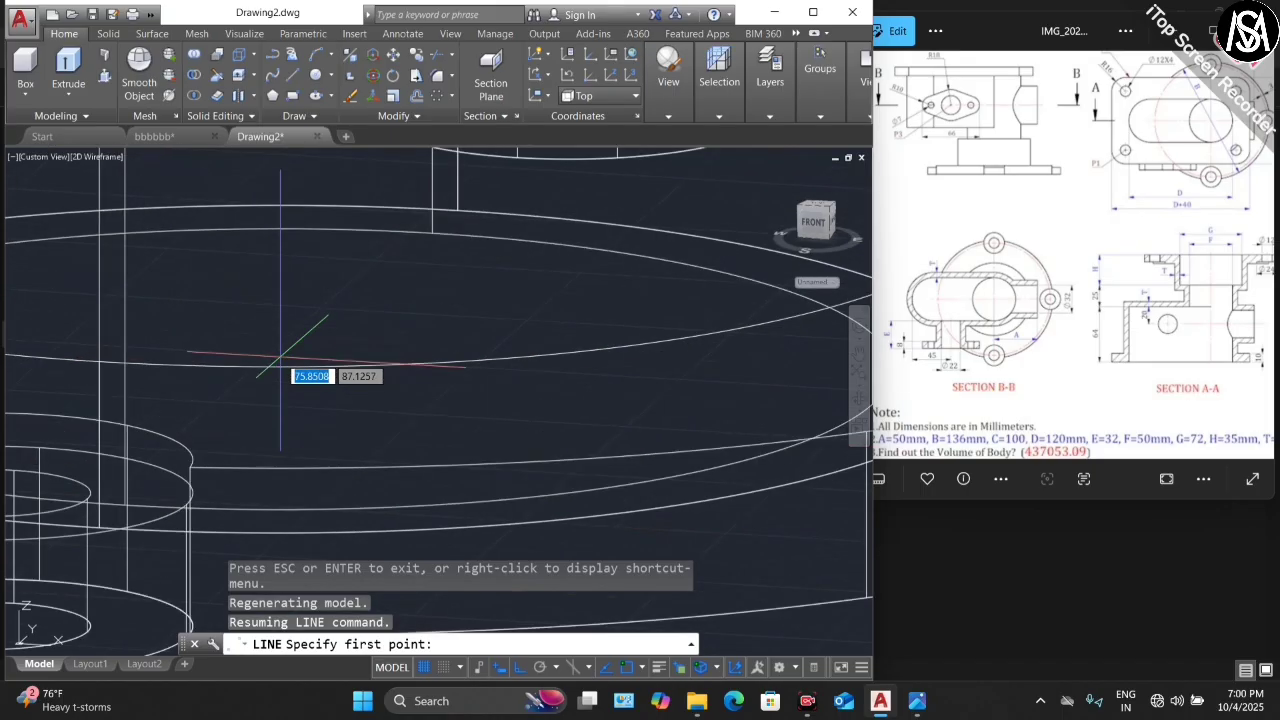
pyautogui.scroll(-5, 330, 405)
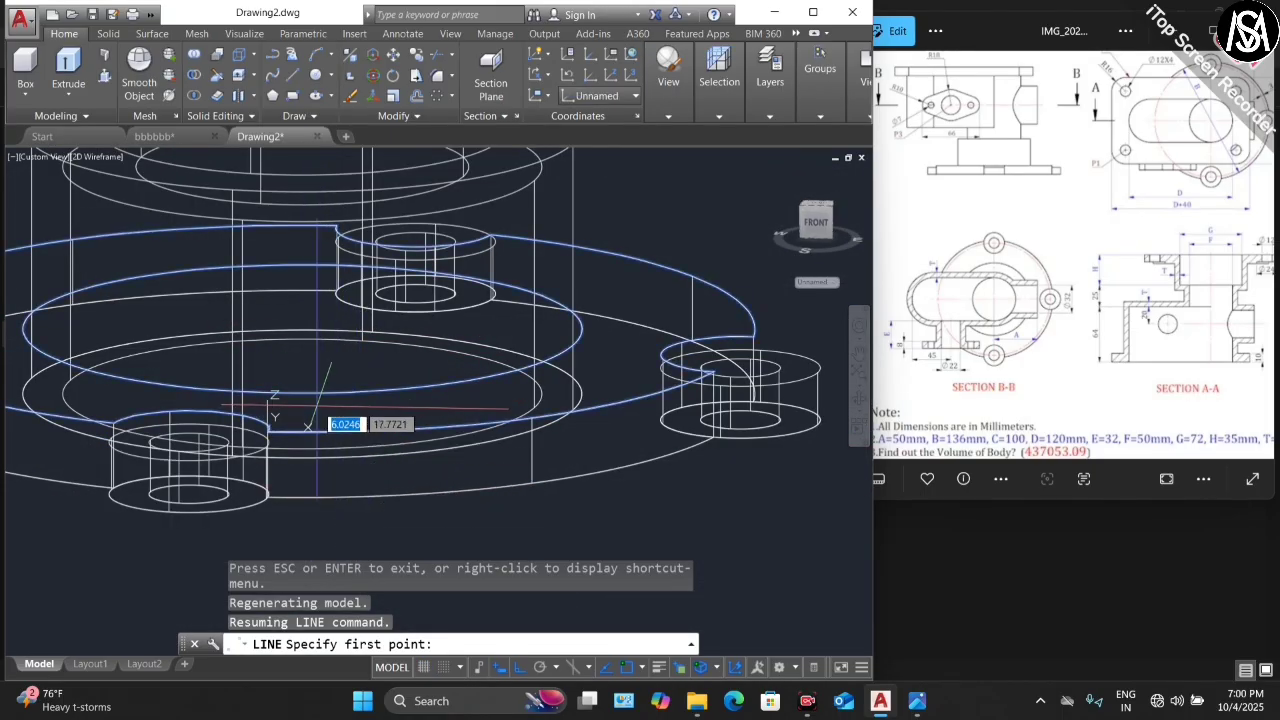
pyautogui.scroll(-2, 367, 360)
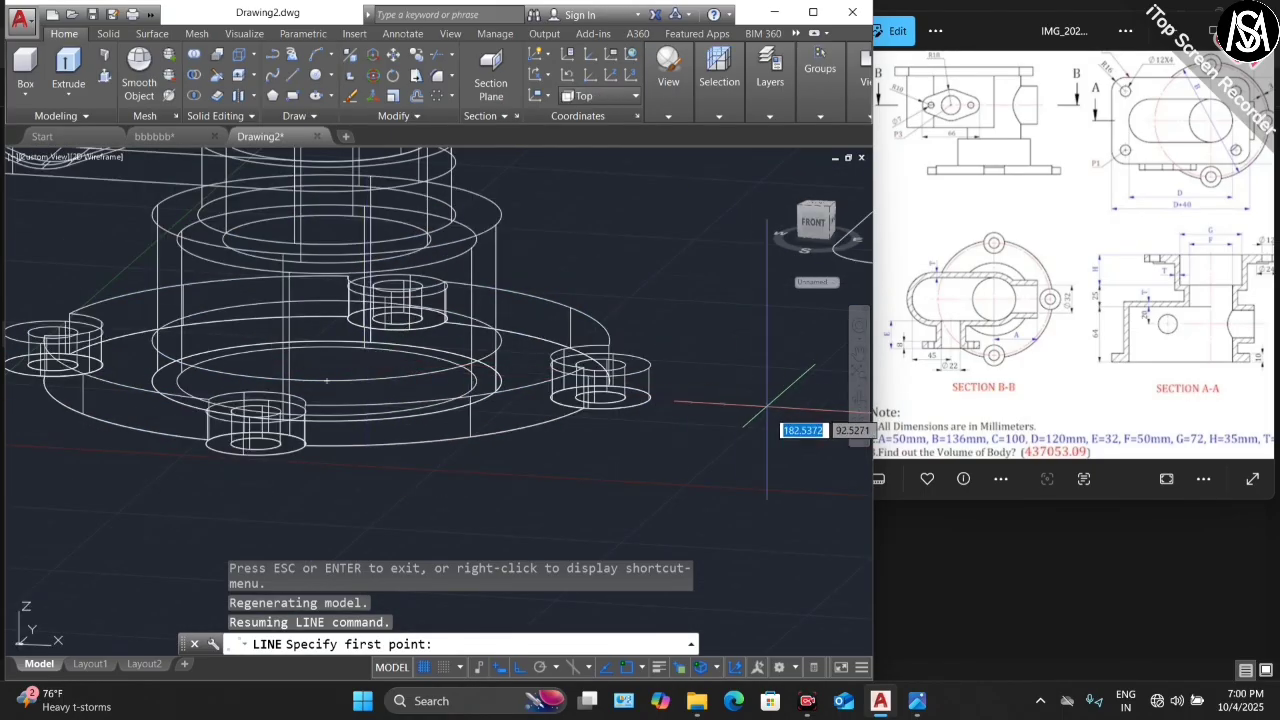
pyautogui.click(862, 398)
pyautogui.moveTo(568, 297); pyautogui.dragTo(556, 360)
pyautogui.scroll(-3, 380, 337)
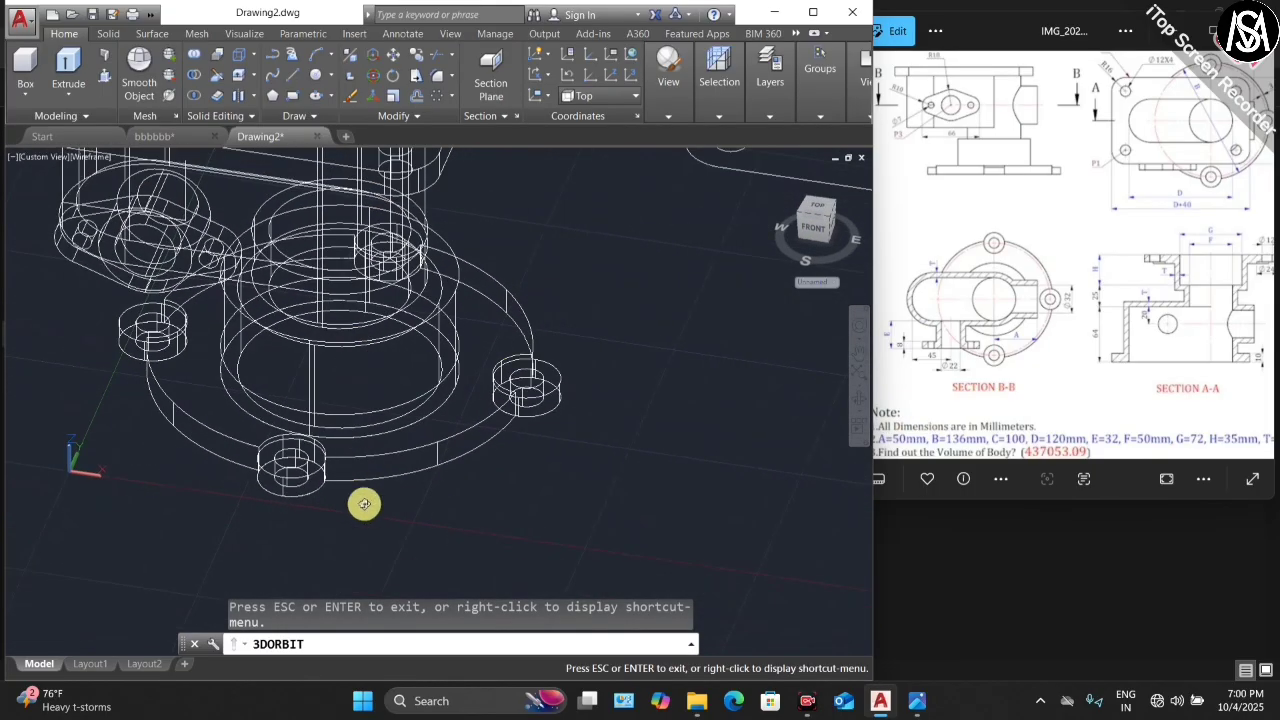
pyautogui.scroll(2, 372, 500)
pyautogui.press('Escape')
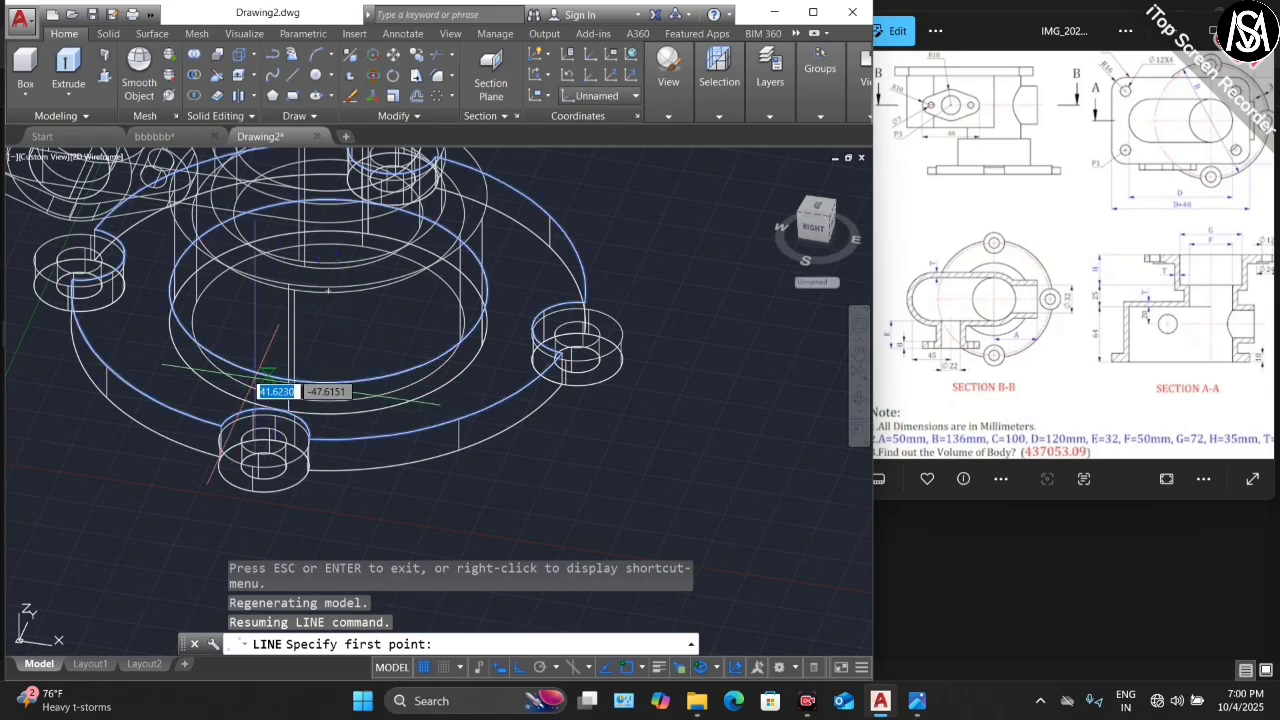
pyautogui.scroll(-2, 295, 358)
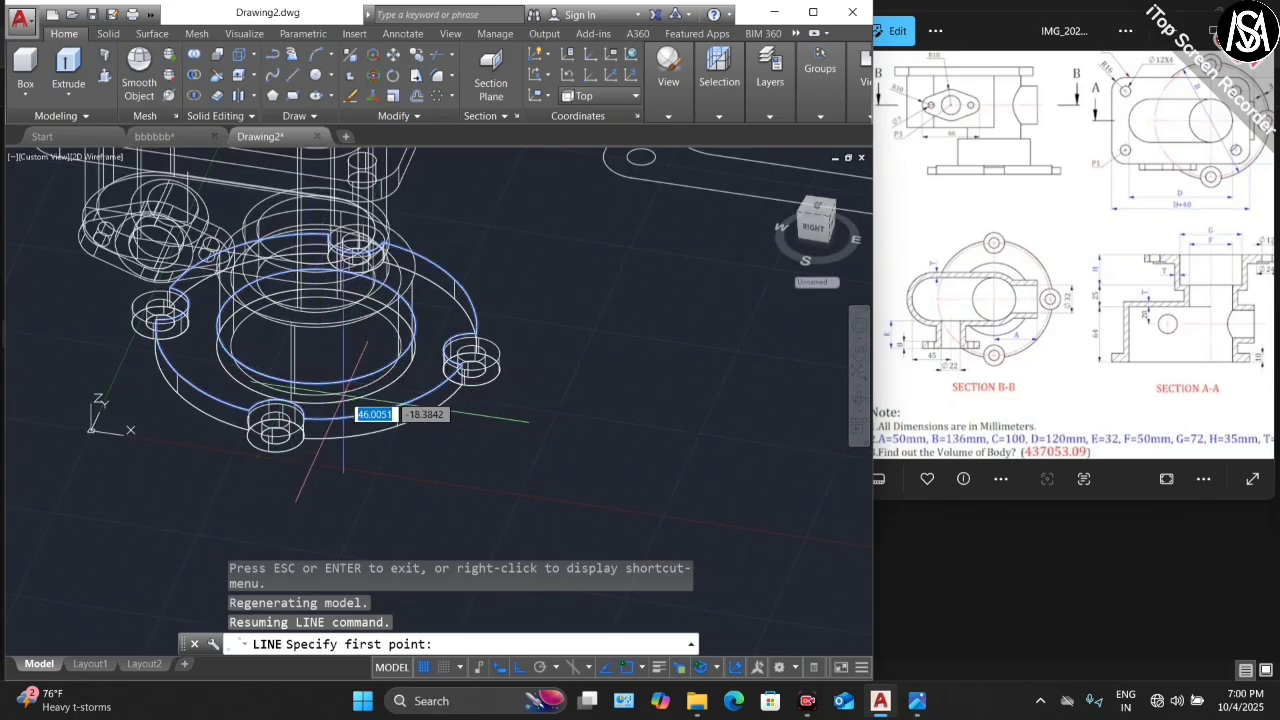
pyautogui.click(316, 329)
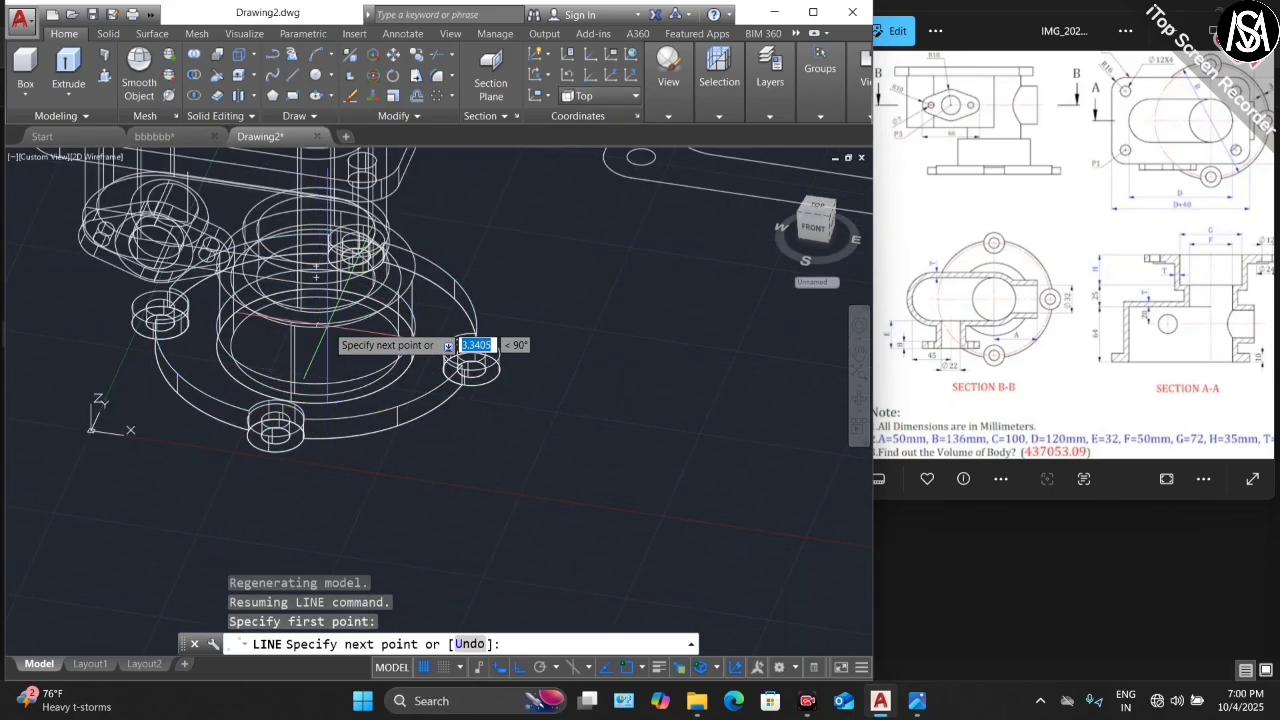
pyautogui.scroll(-2, 394, 365)
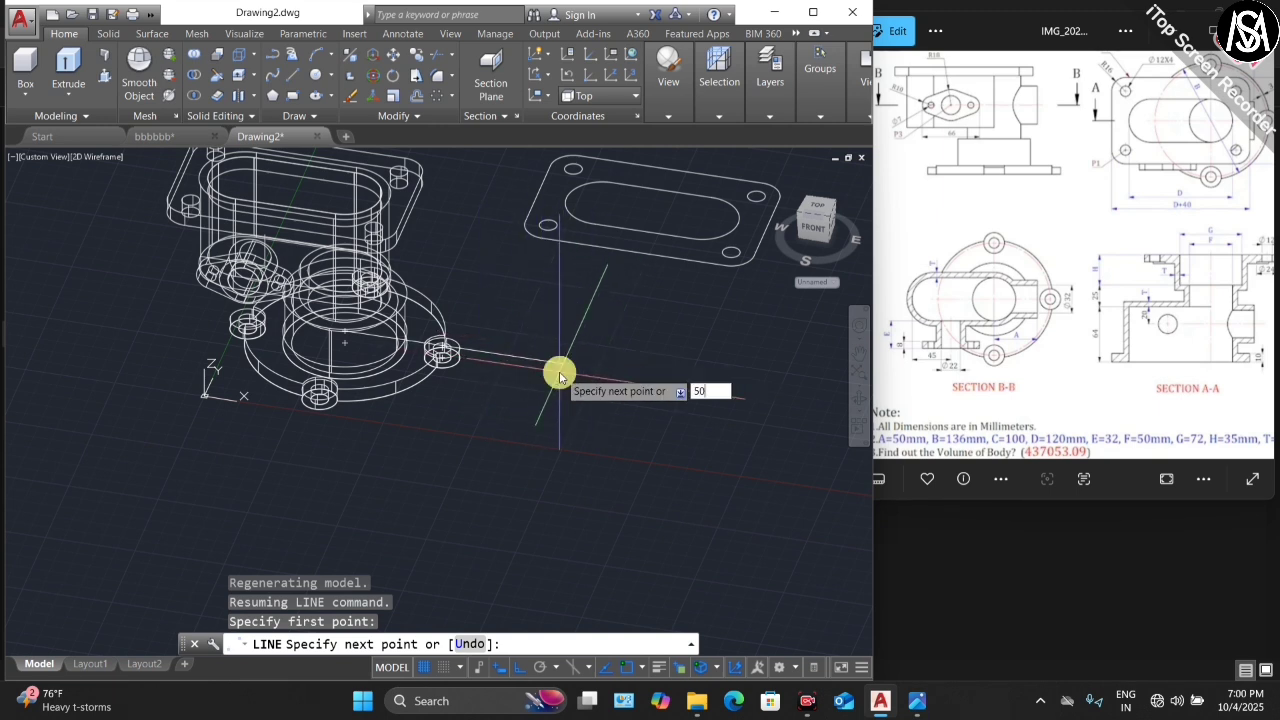
pyautogui.write('50')
pyautogui.press('Return')
pyautogui.press('Escape')
pyautogui.scroll(2, 368, 330)
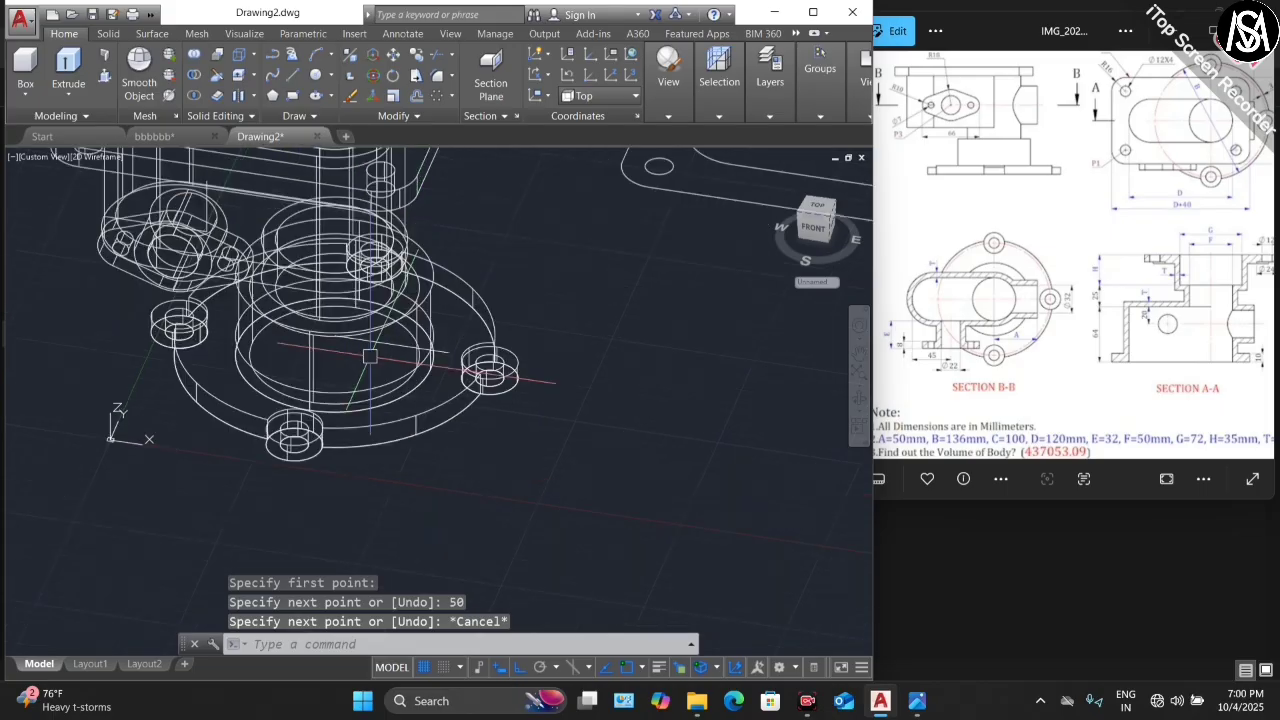
pyautogui.scroll(3, 349, 343)
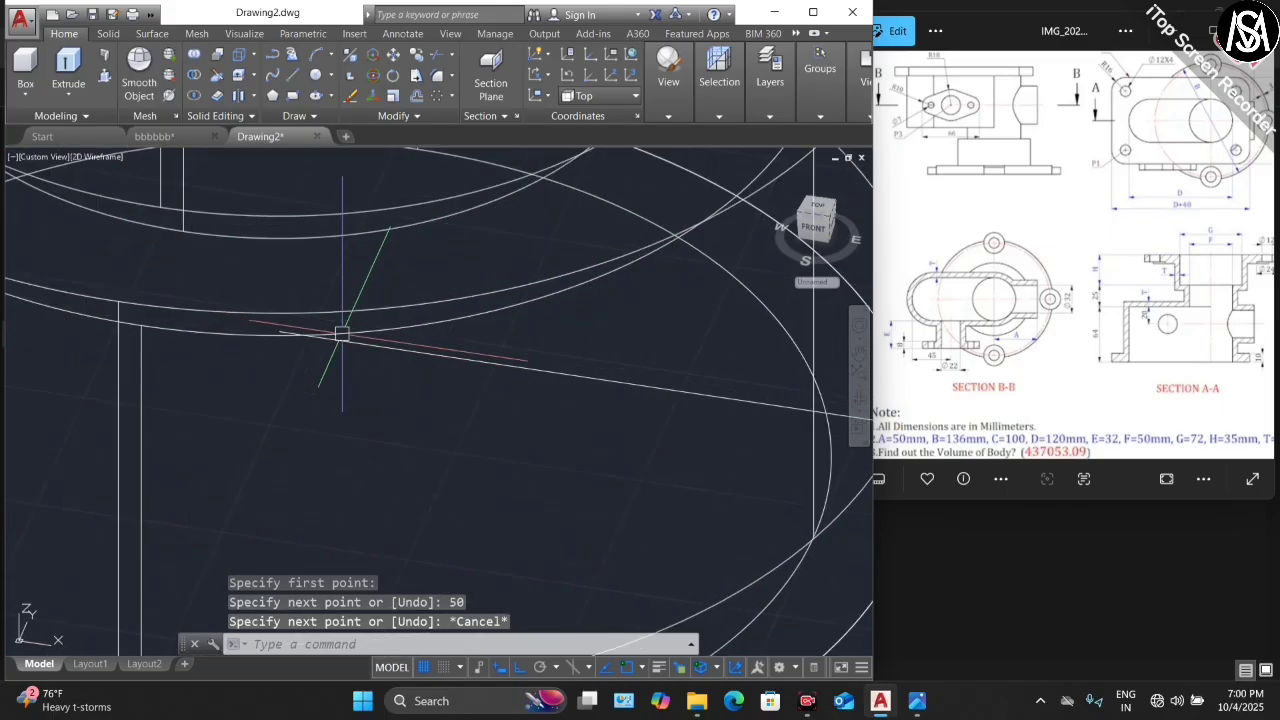
pyautogui.scroll(-2, 343, 334)
pyautogui.scroll(-2, 381, 369)
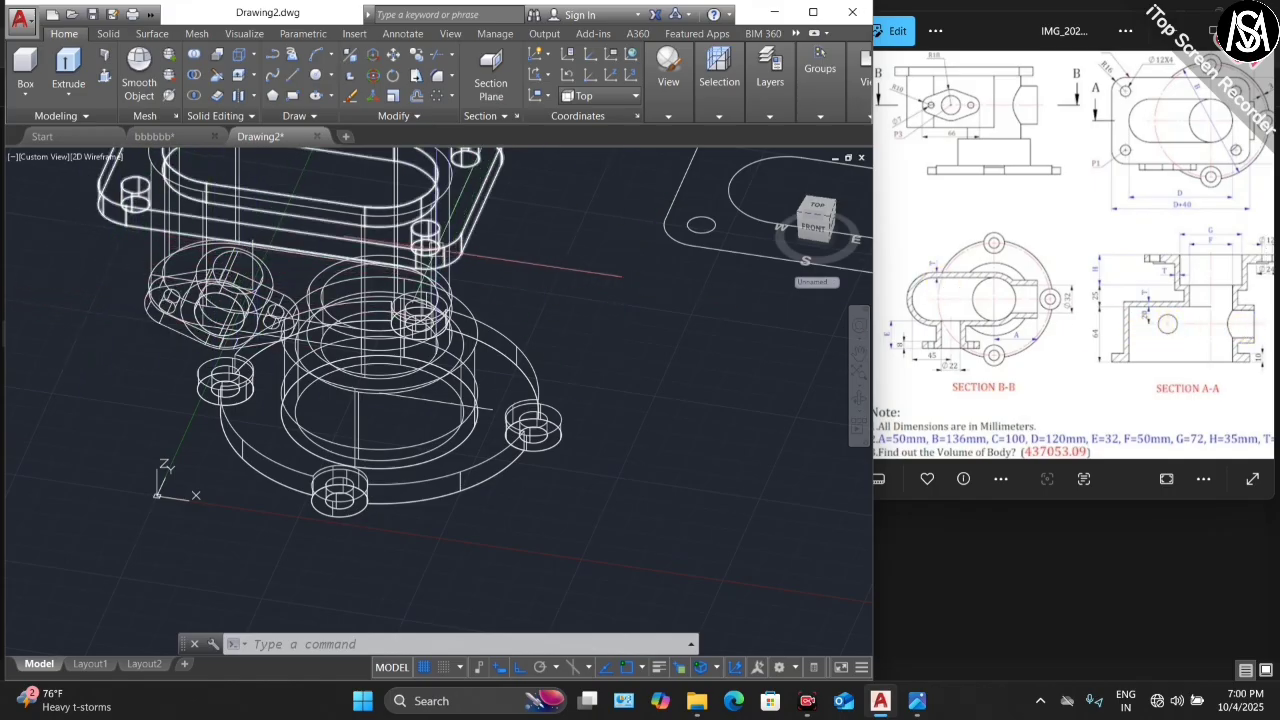
pyautogui.moveTo(322, 240)
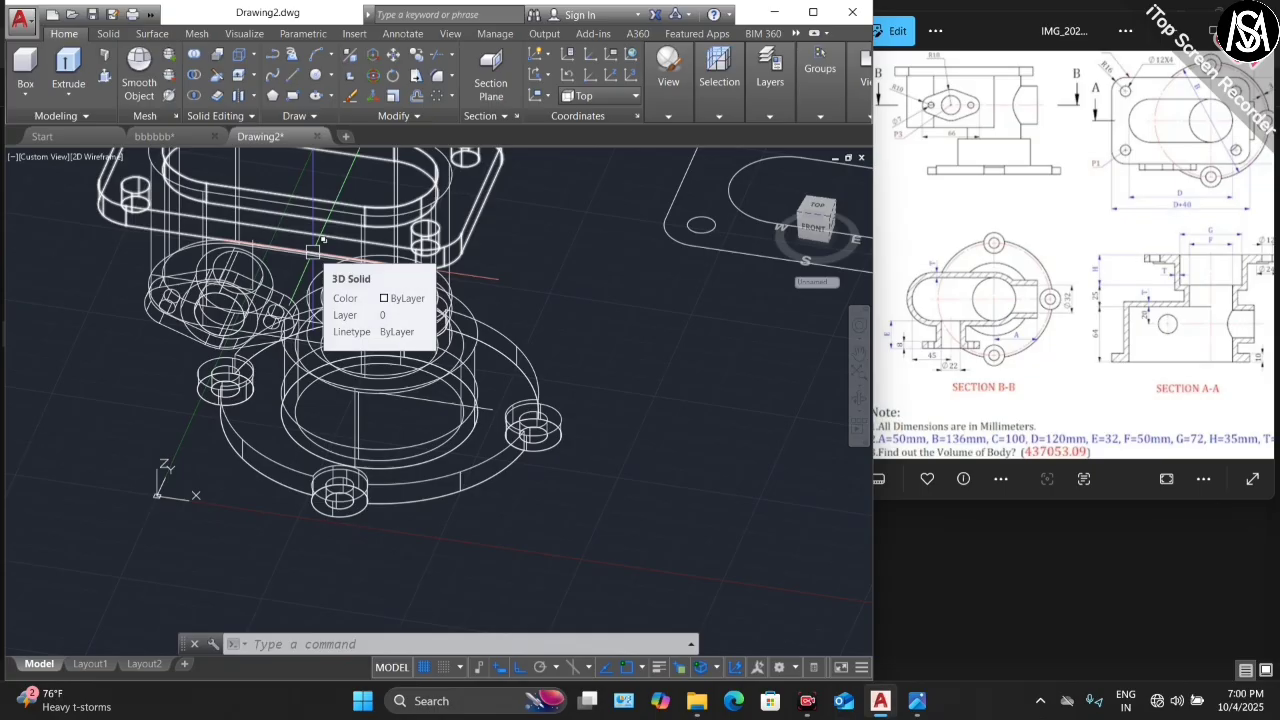
pyautogui.write('l')
pyautogui.press('Return')
pyautogui.scroll(5, 272, 245)
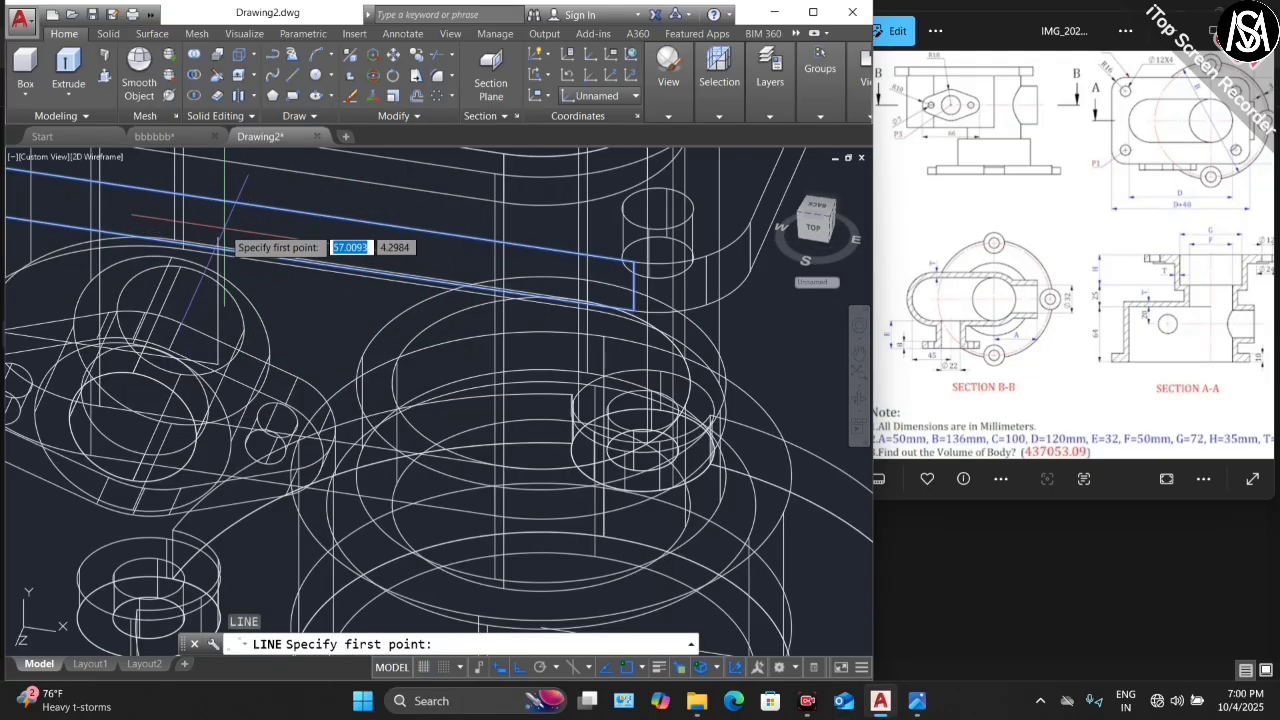
pyautogui.scroll(-2, 218, 250)
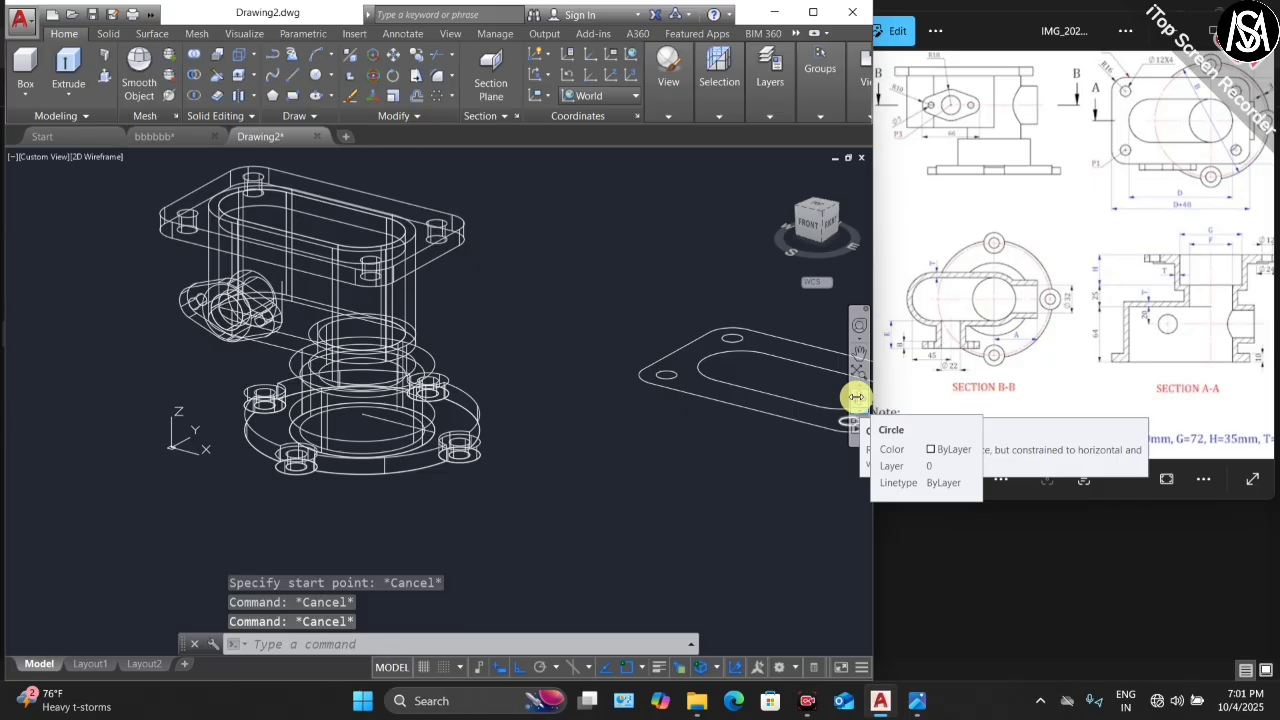
# - Draw a long line in the X direction from the guide polyline's end inside the slotted body to beyond the base flange
pyautogui.click(857, 397)
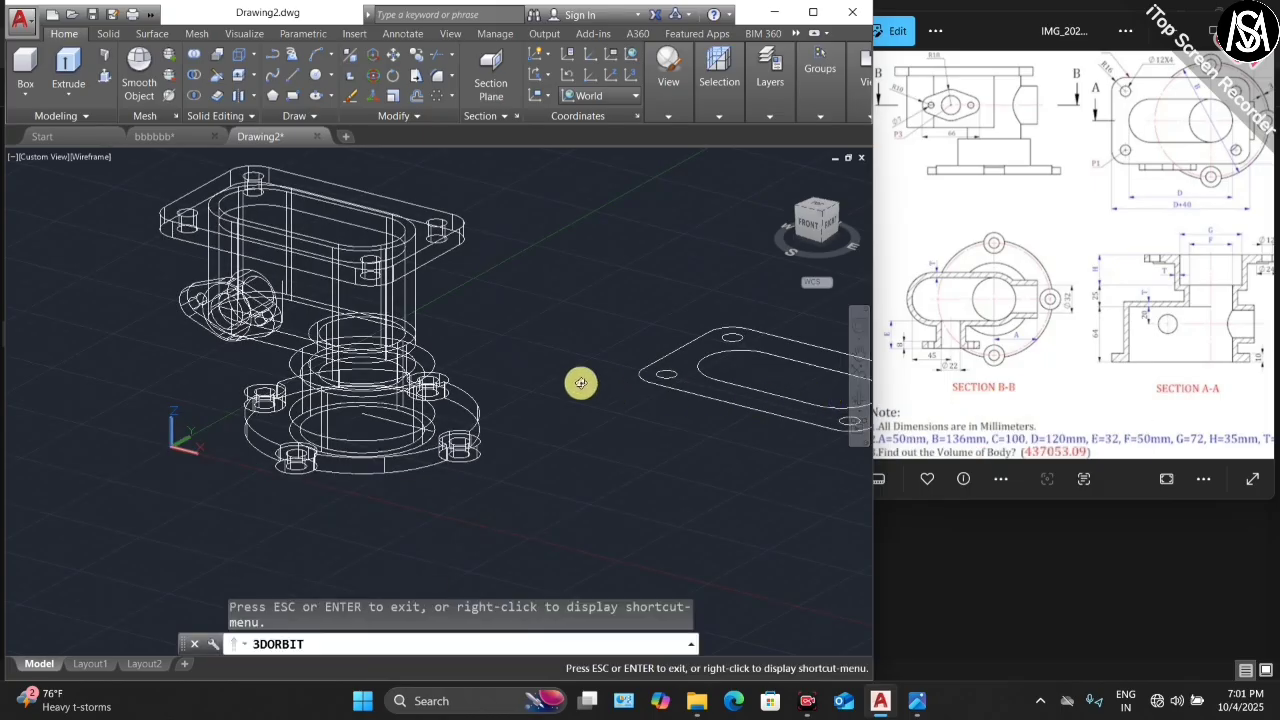
pyautogui.moveTo(580, 380); pyautogui.dragTo(363, 371)
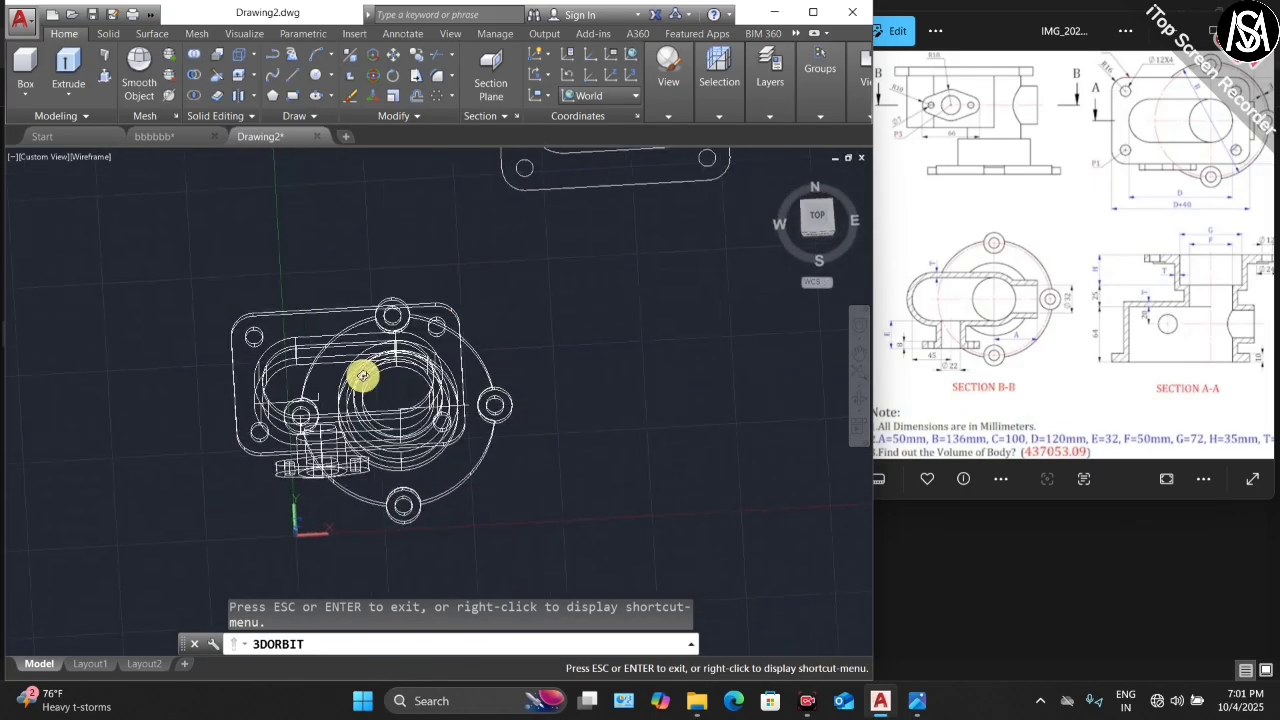
pyautogui.press('Escape')
pyautogui.scroll(5, 328, 401)
pyautogui.scroll(-2, 328, 401)
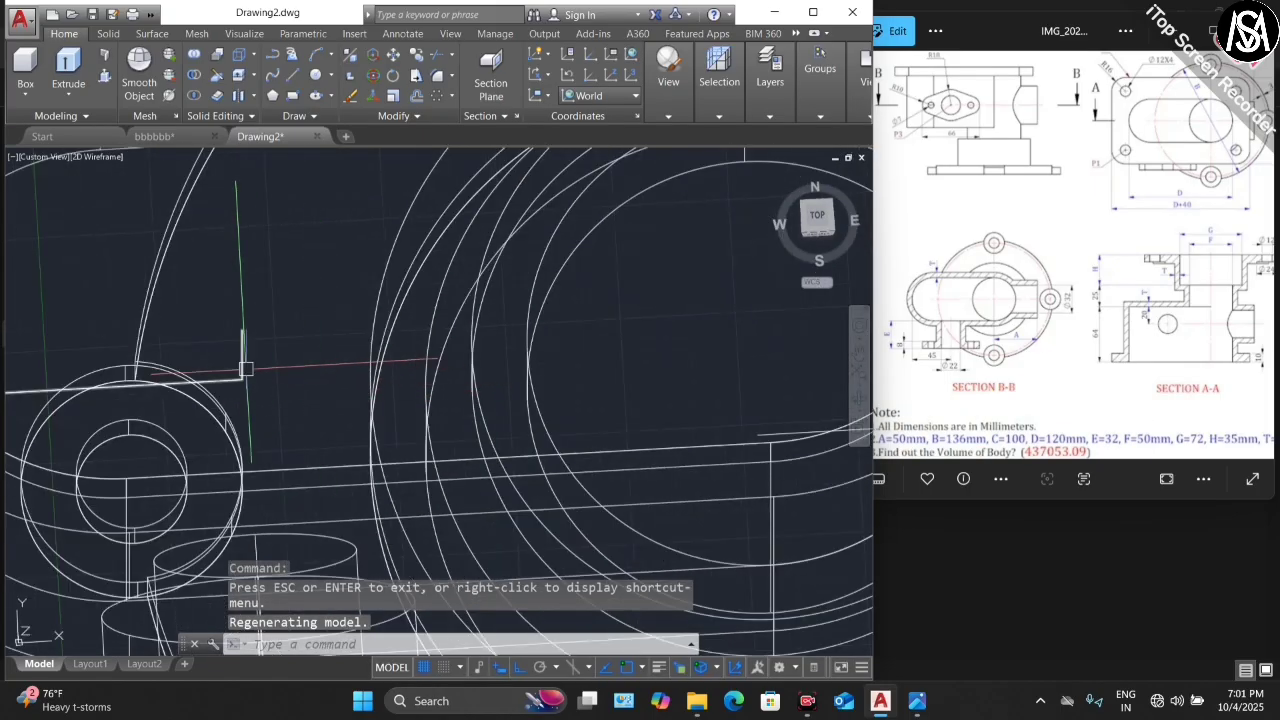
pyautogui.write('l')
pyautogui.press('Return')
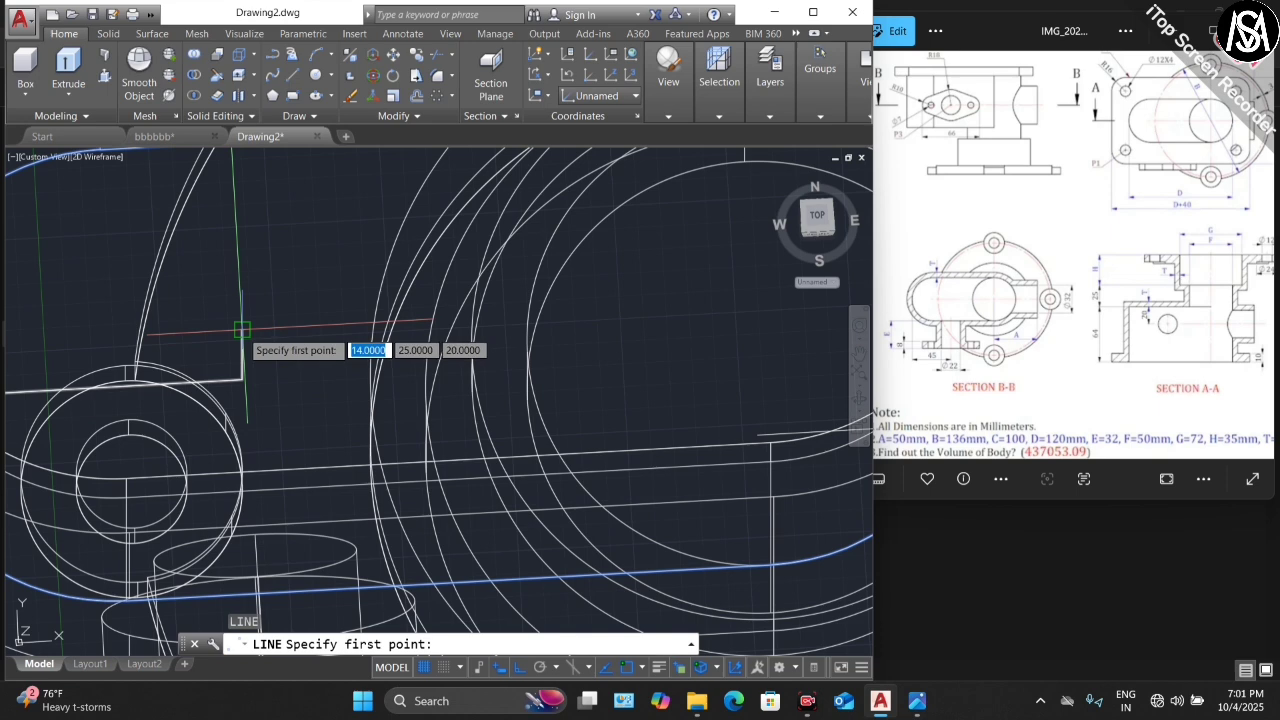
pyautogui.click(241, 330)
pyautogui.scroll(-2, 241, 330)
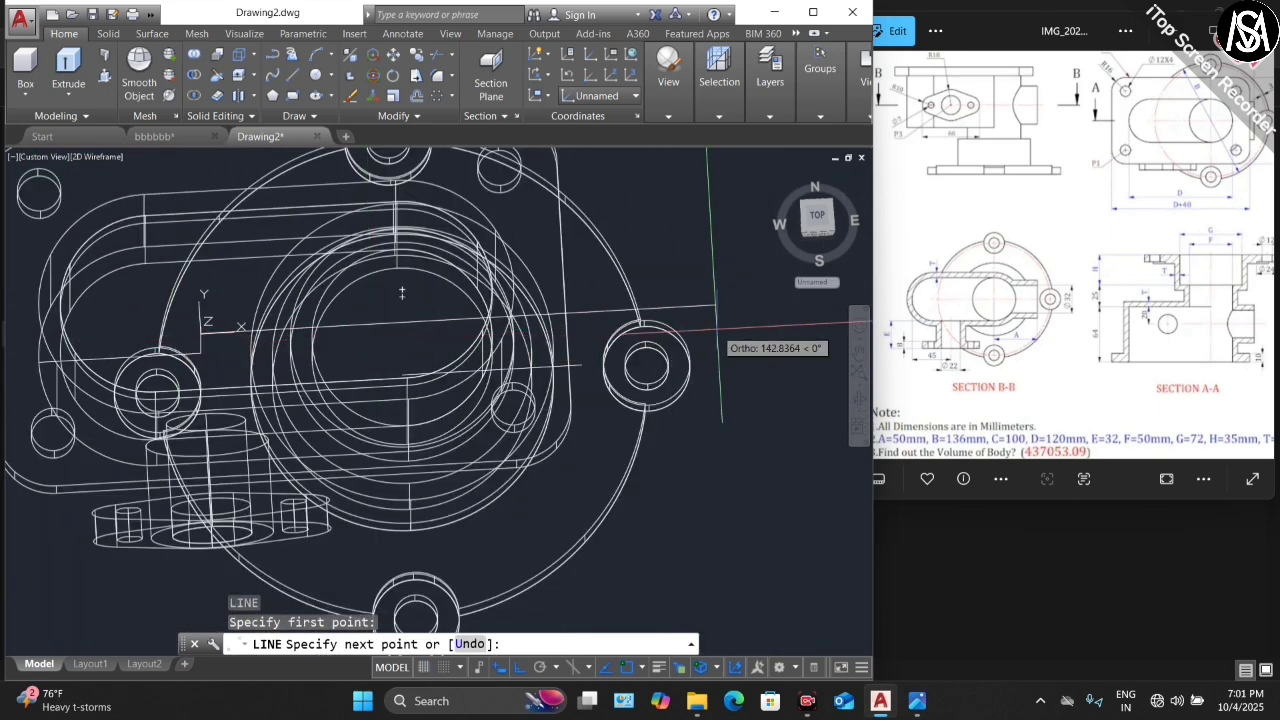
pyautogui.scroll(-4, 635, 322)
pyautogui.click(657, 322)
pyautogui.press('Escape')
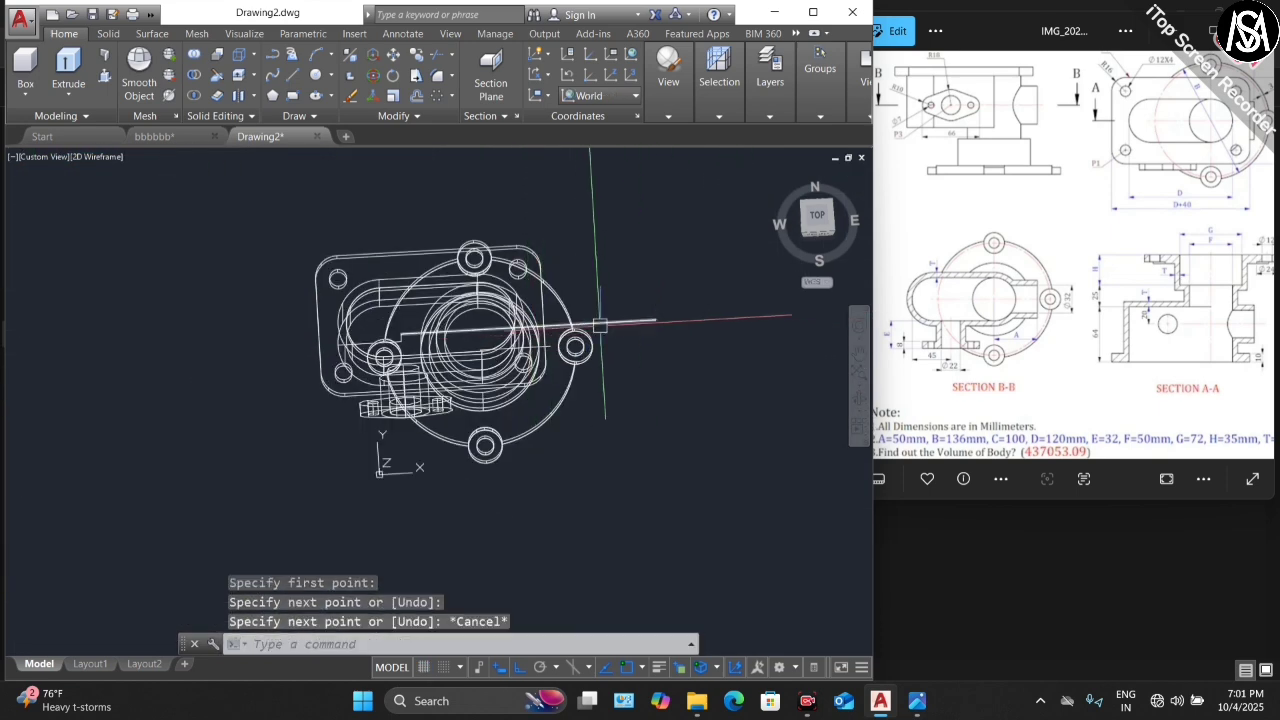
# - Move the 50 mm line from the base flange straight up onto the long X-direction guide line above the bore centre
pyautogui.click(862, 402)
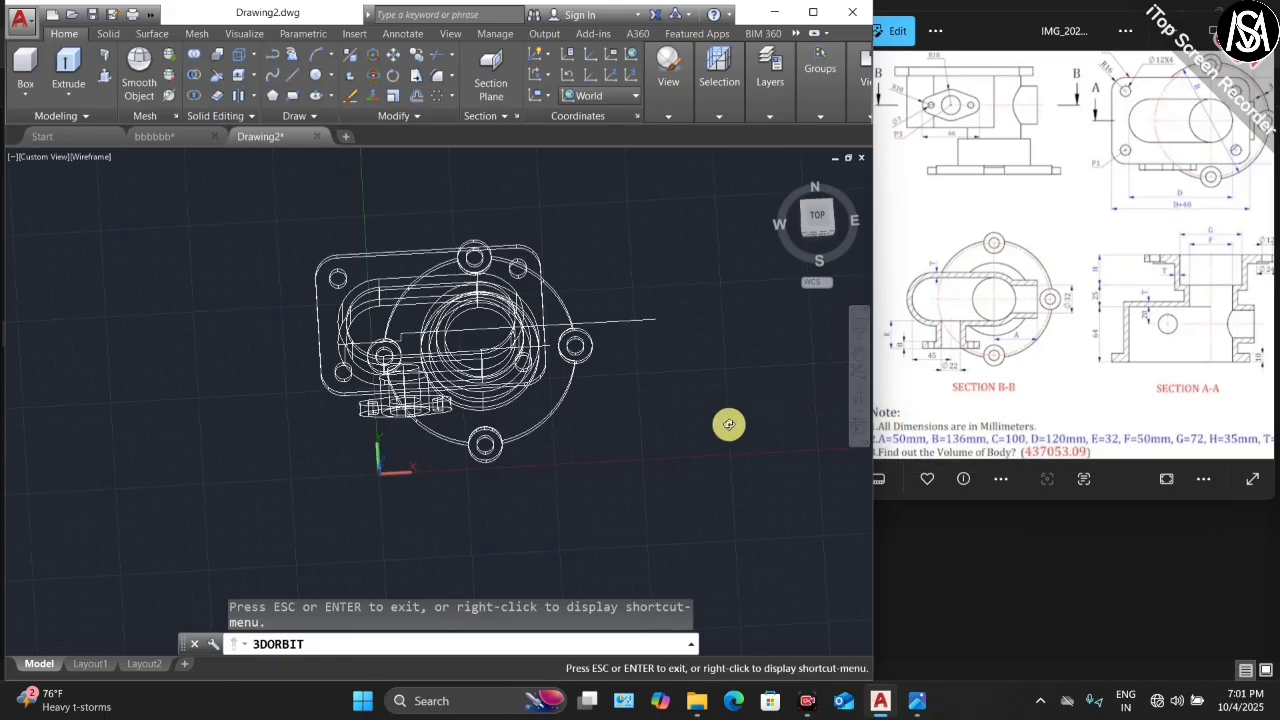
pyautogui.moveTo(729, 423); pyautogui.dragTo(591, 319)
pyautogui.scroll(-1, 415, 419)
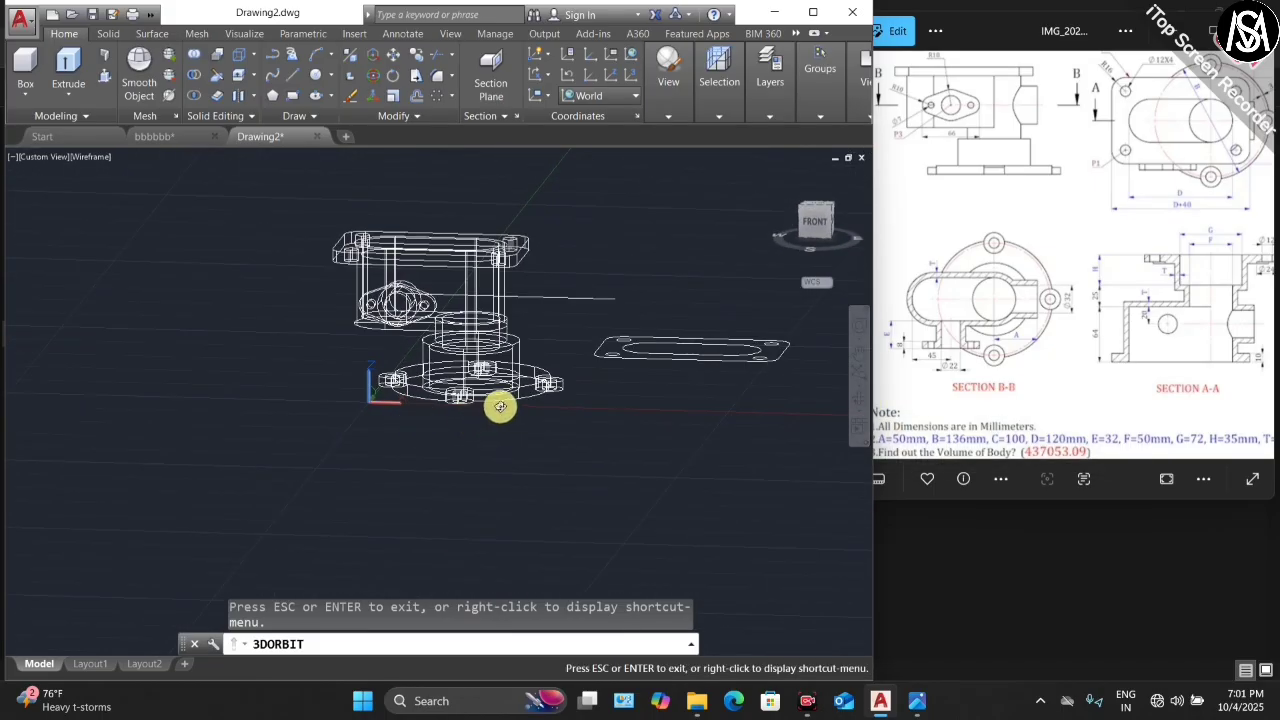
pyautogui.scroll(2, 500, 408)
pyautogui.moveTo(503, 326); pyautogui.dragTo(506, 354)
pyautogui.scroll(2, 508, 356)
pyautogui.press('Escape')
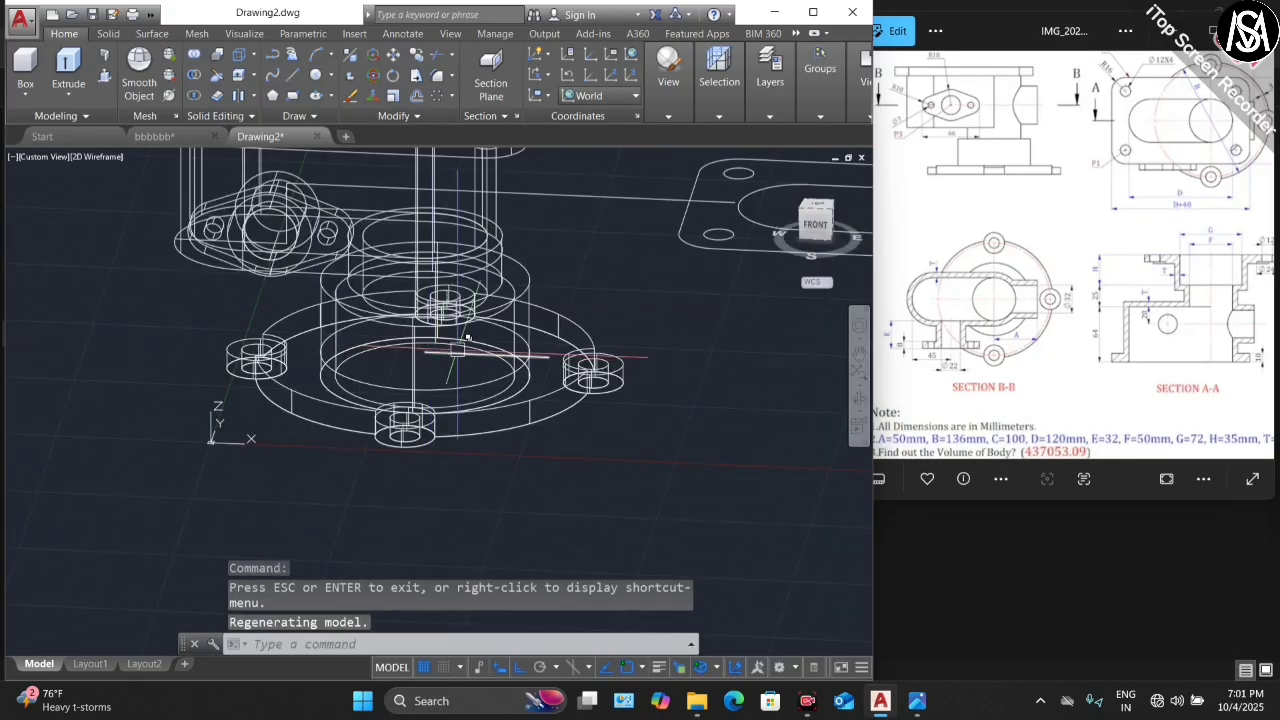
pyautogui.click(458, 350)
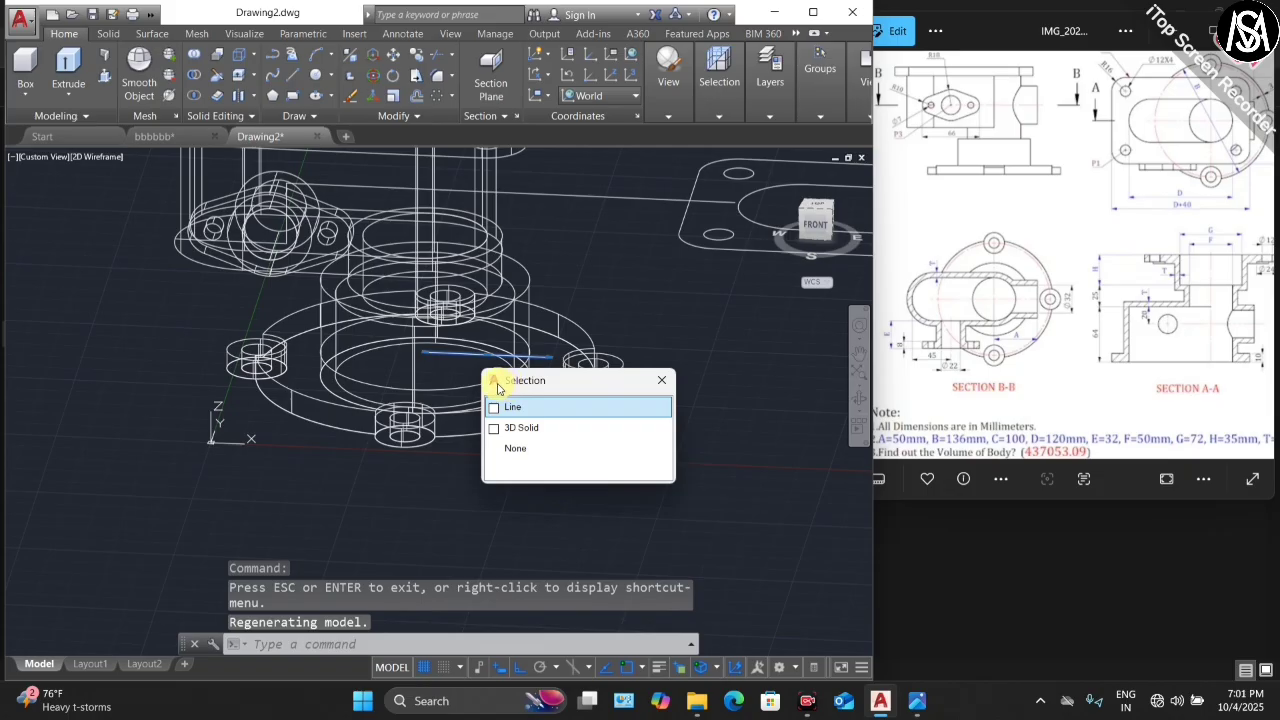
pyautogui.press('Escape')
pyautogui.write('M')
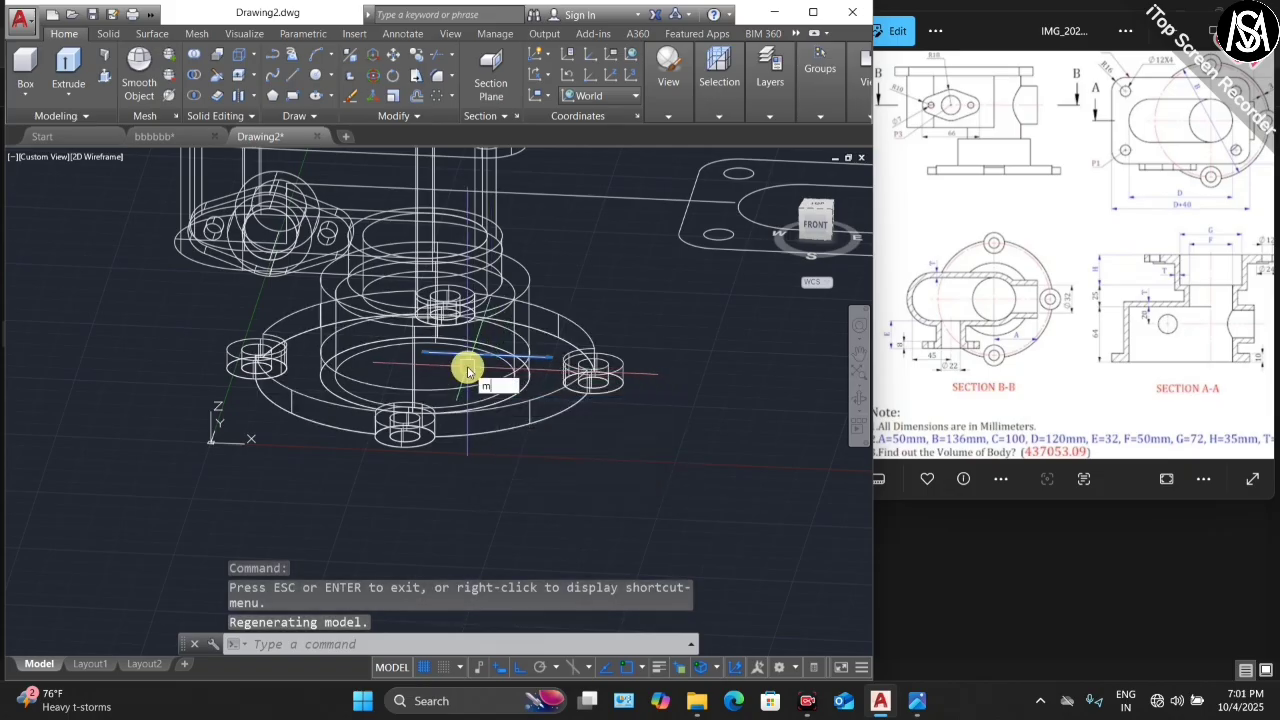
pyautogui.press('Return')
pyautogui.click(443, 366)
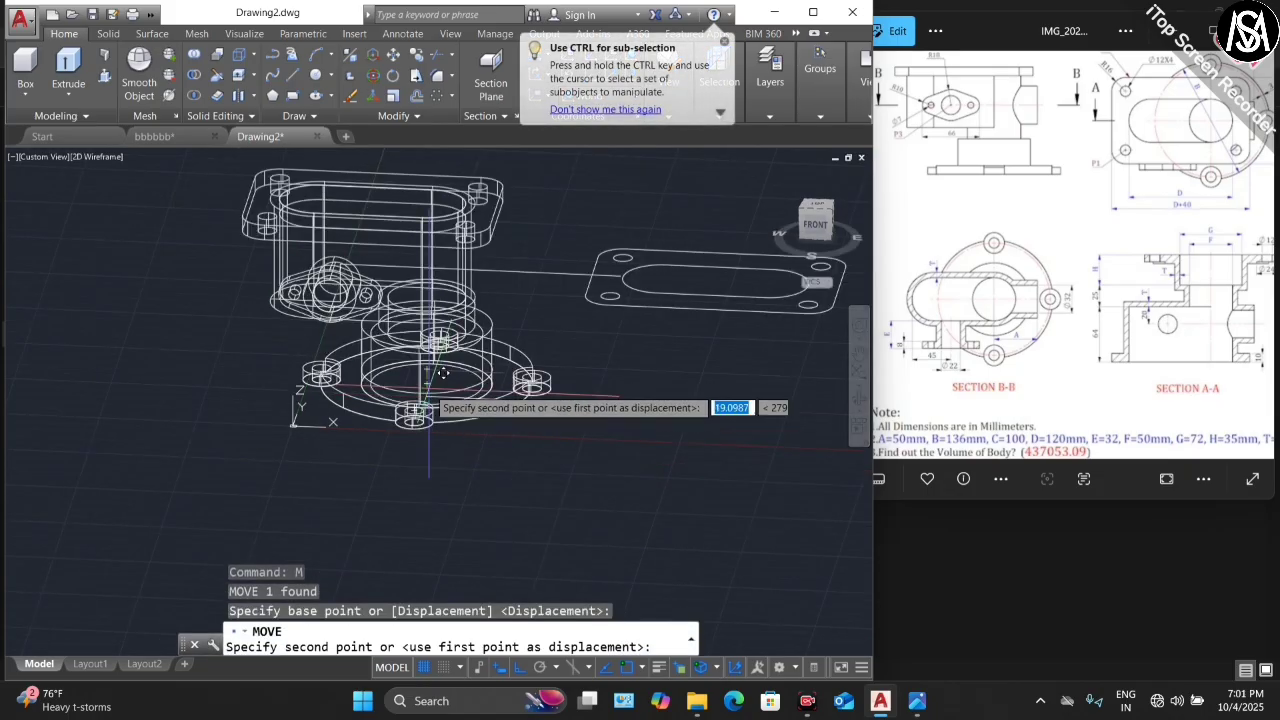
pyautogui.scroll(2, 435, 245)
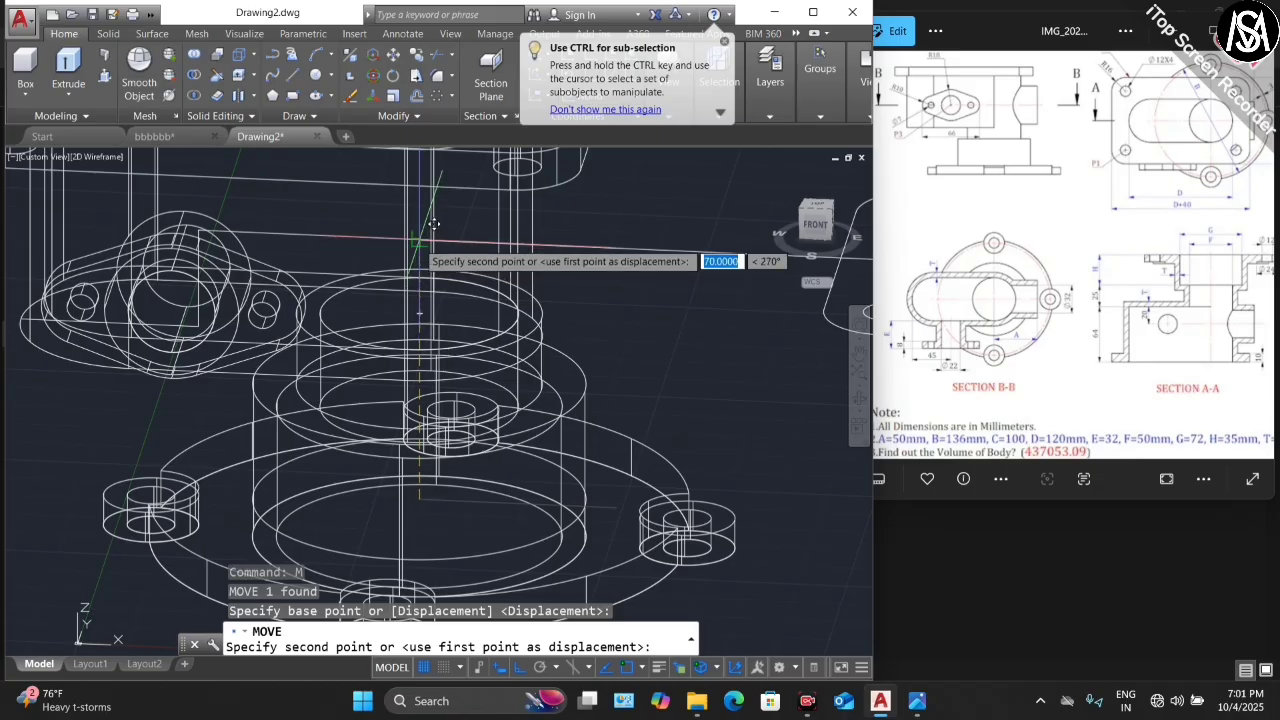
pyautogui.scroll(2, 431, 226)
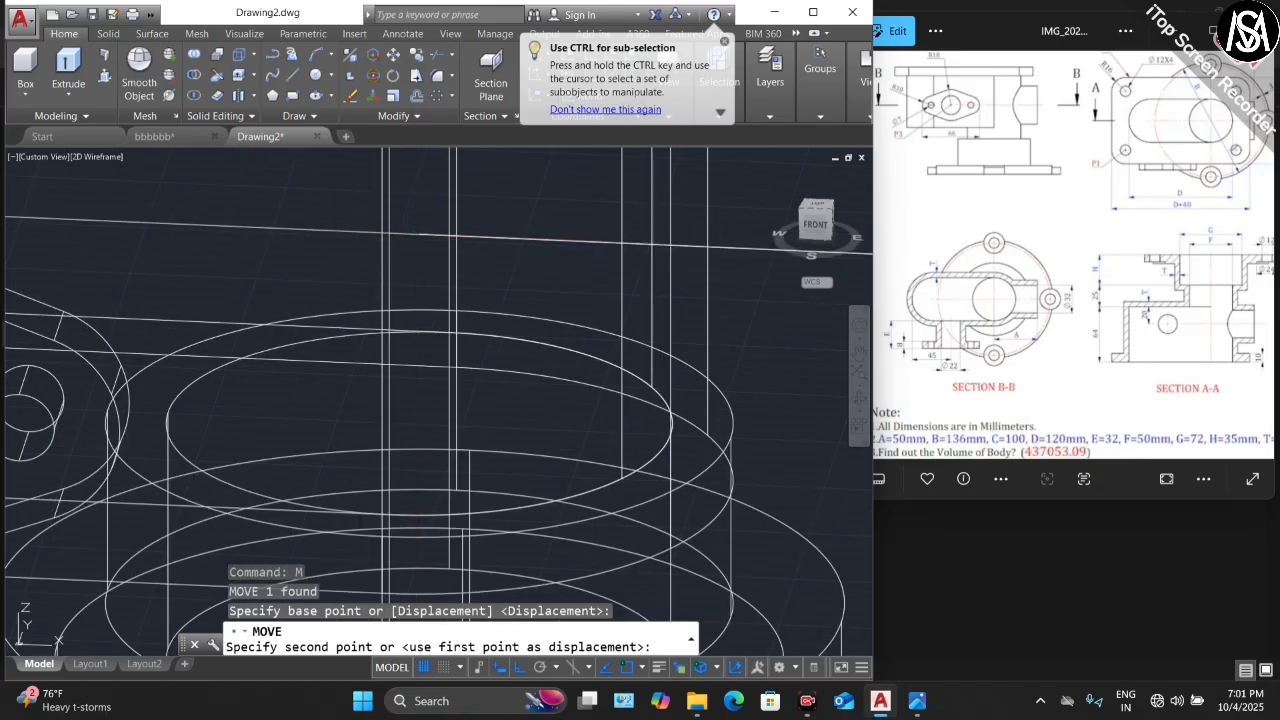
pyautogui.press('Escape')
# - Delete the long X-direction guide line and the guide polyline inside the slotted body
pyautogui.scroll(-3, 409, 286)
pyautogui.scroll(-4, 290, 258)
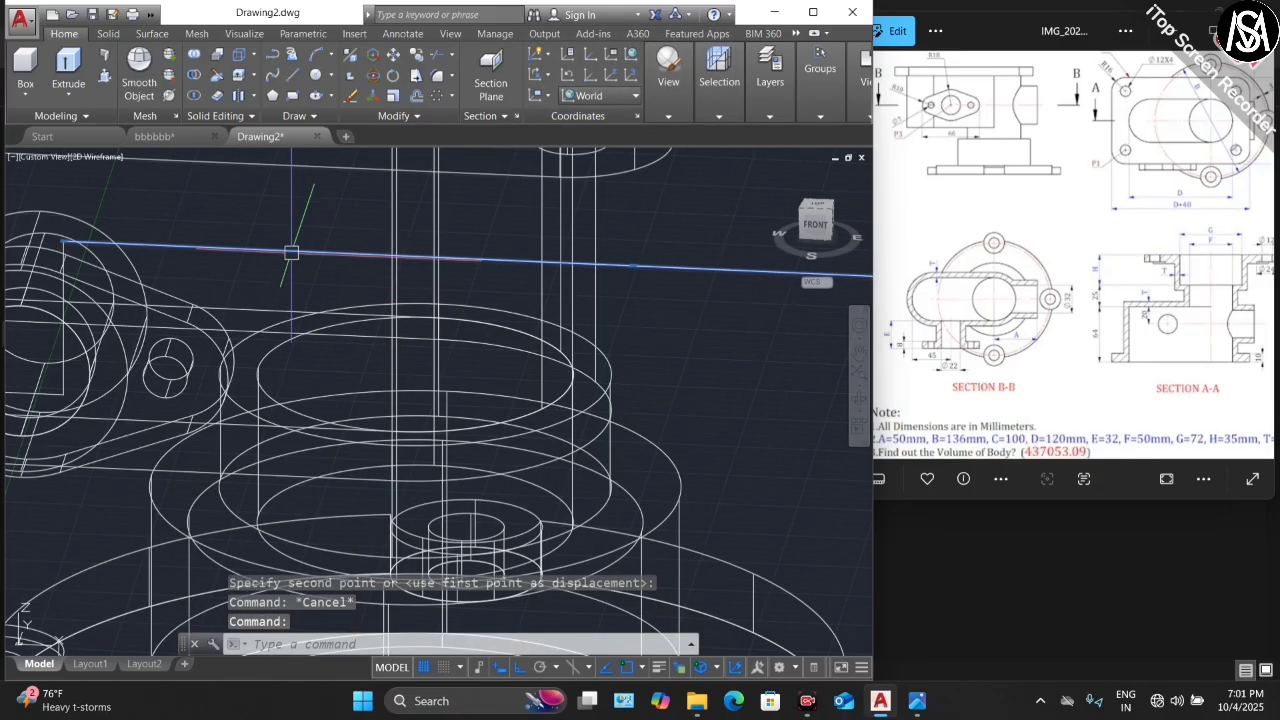
pyautogui.scroll(5, 285, 252)
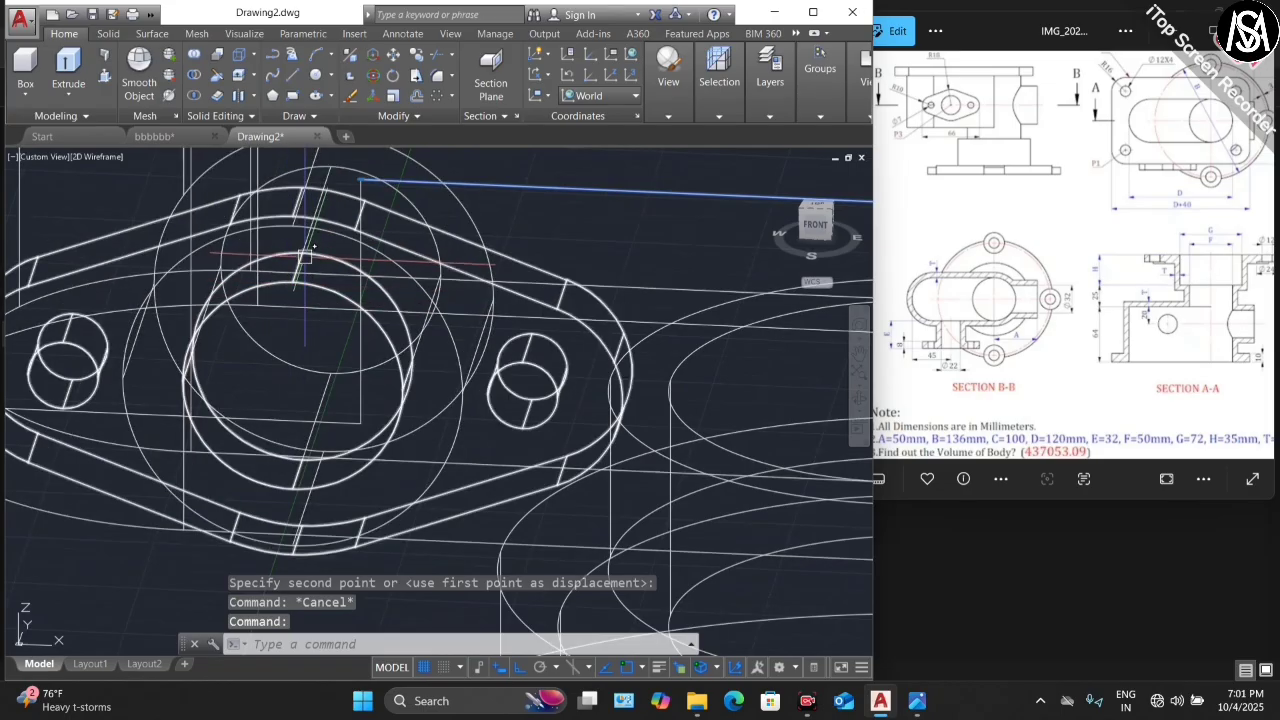
pyautogui.press('Escape')
pyautogui.scroll(-5, 367, 344)
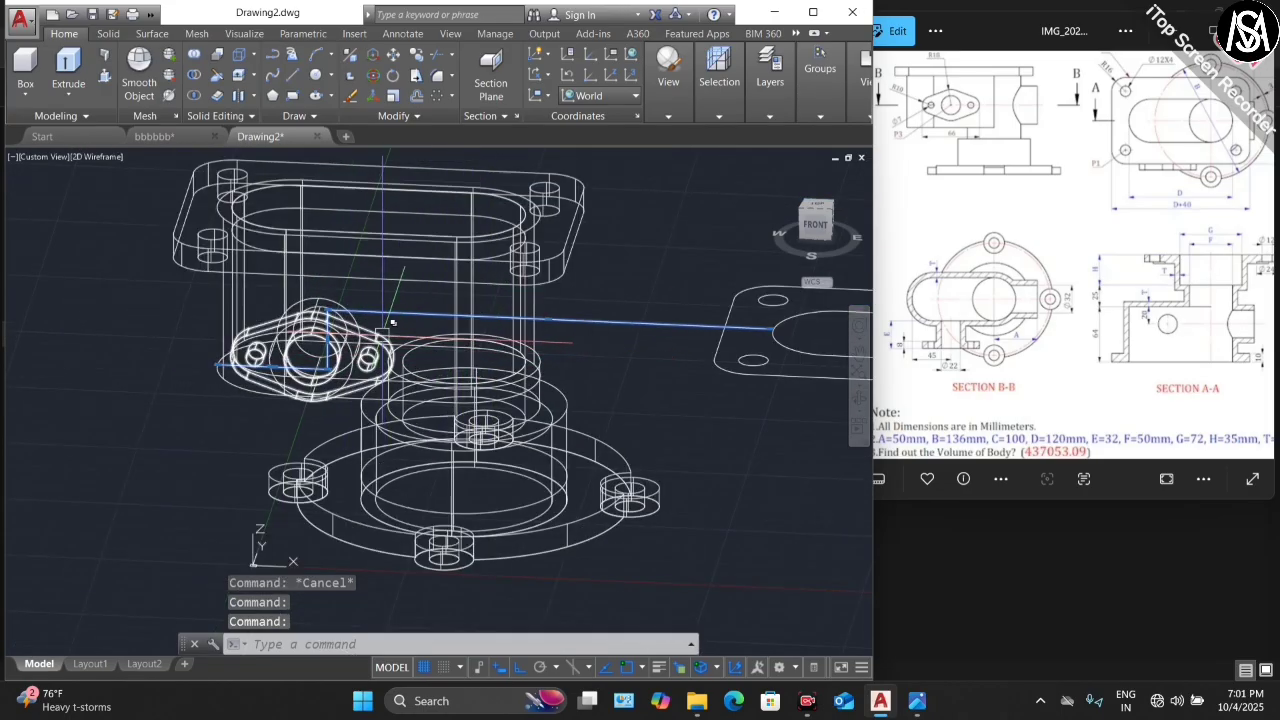
pyautogui.press('Delete')
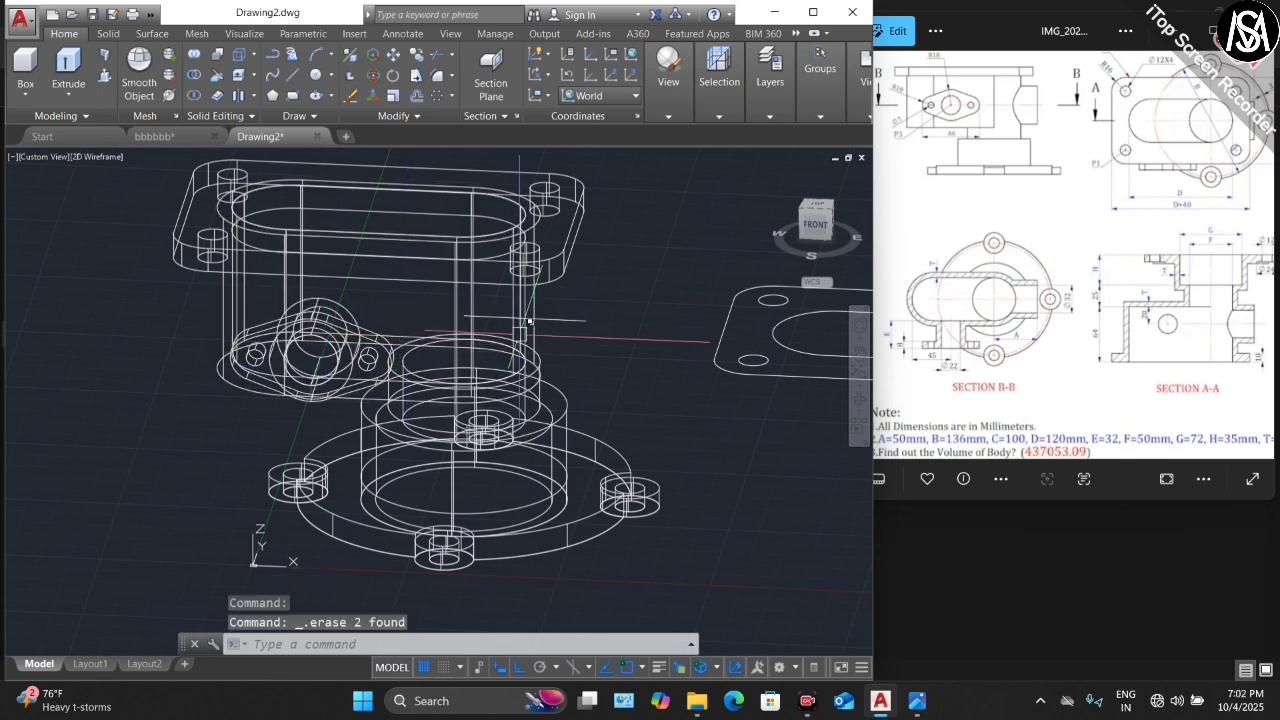
# - Draw a circle of diameter 32 mm in the empty area beside the model
pyautogui.scroll(-4, 341, 345)
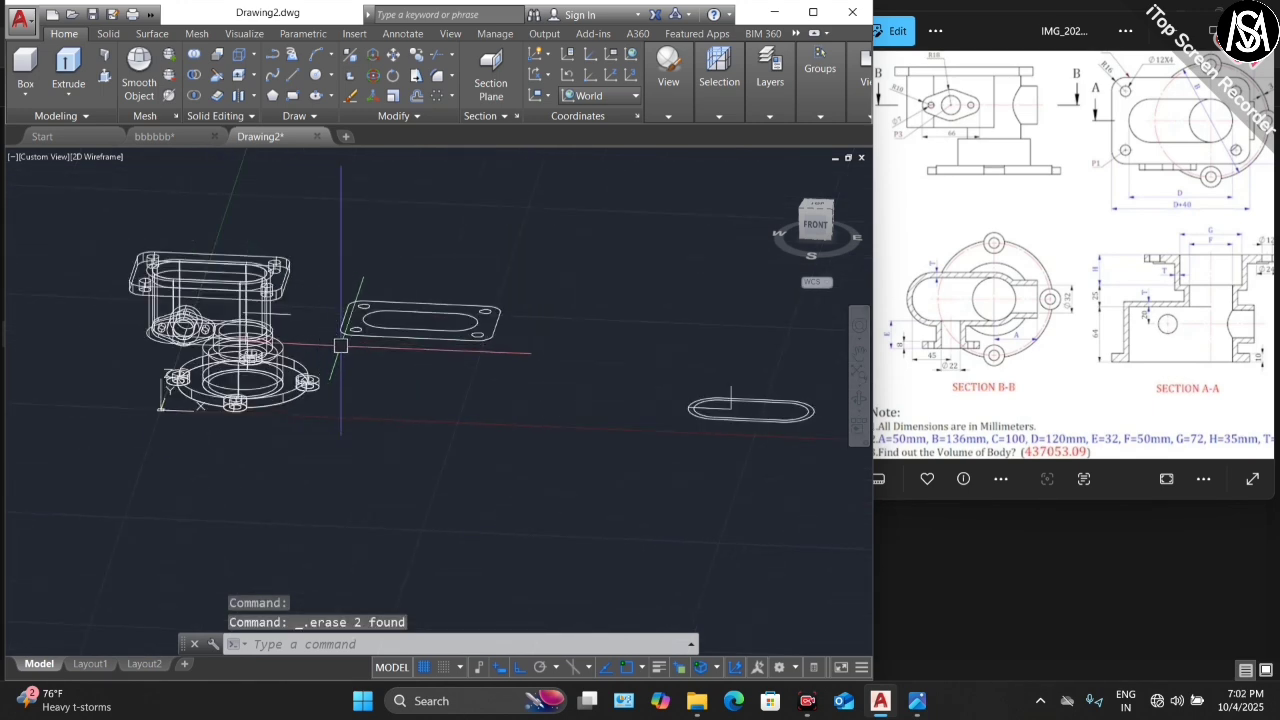
pyautogui.scroll(4, 259, 330)
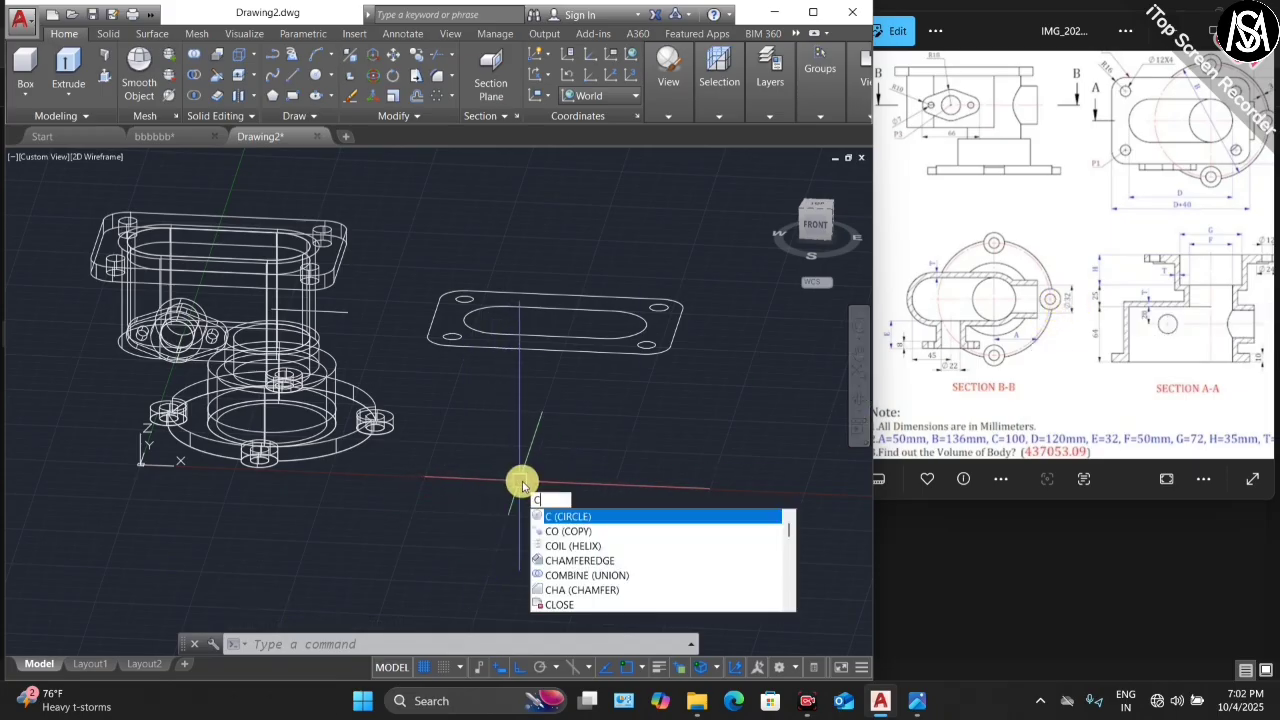
pyautogui.press('Return')
pyautogui.click(535, 463)
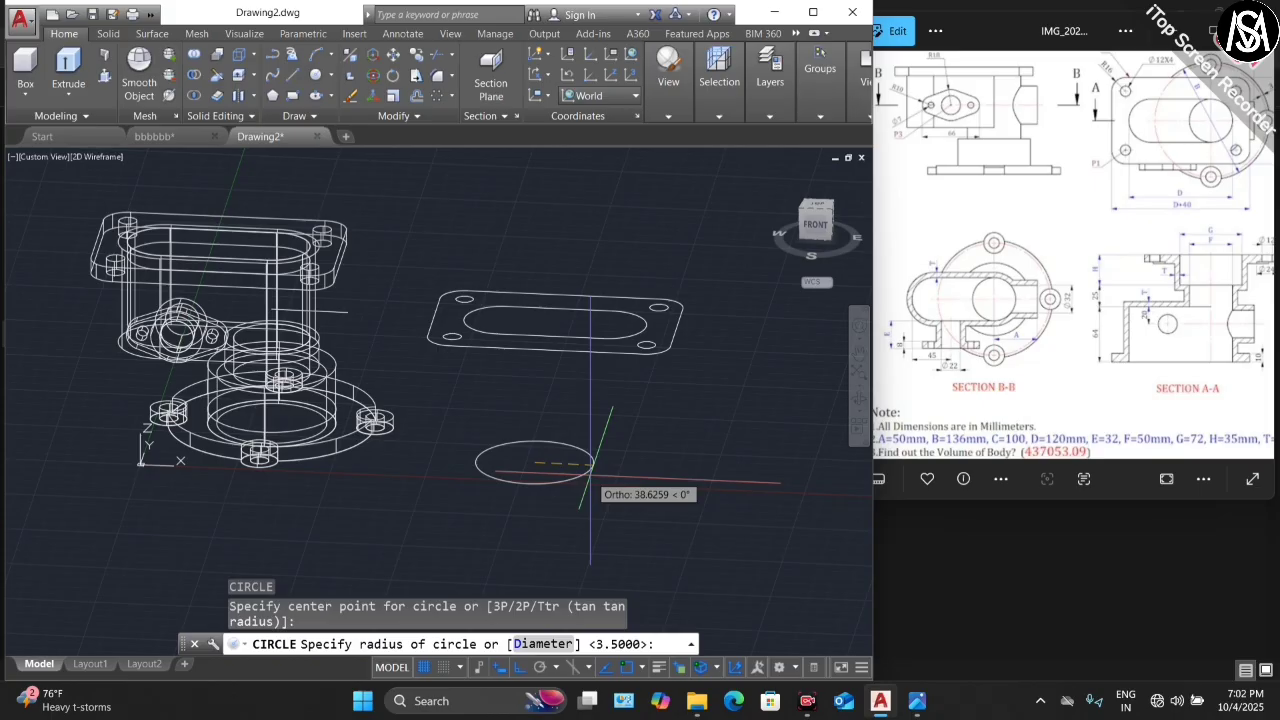
pyautogui.write('d')
pyautogui.press('Return')
pyautogui.click(590, 475)
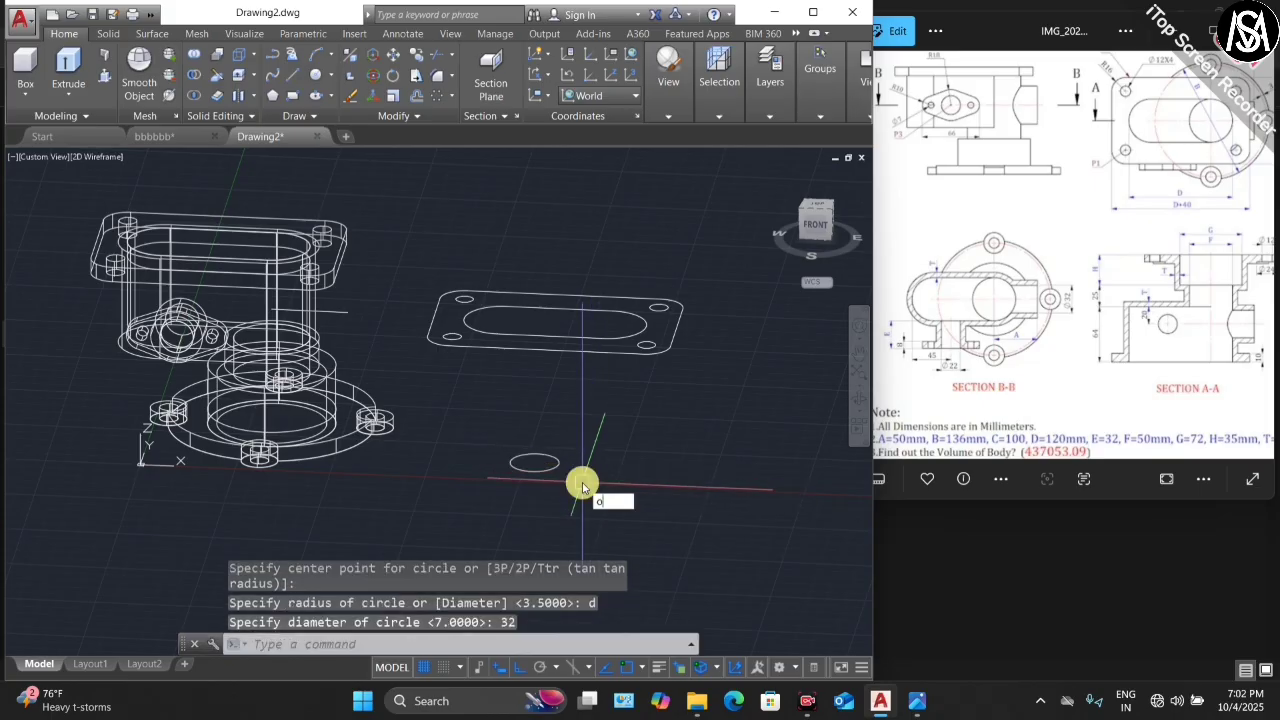
# - Offset the 32 mm circle outward by 6 mm
pyautogui.write('o')
pyautogui.press('Return')
pyautogui.press('Return')
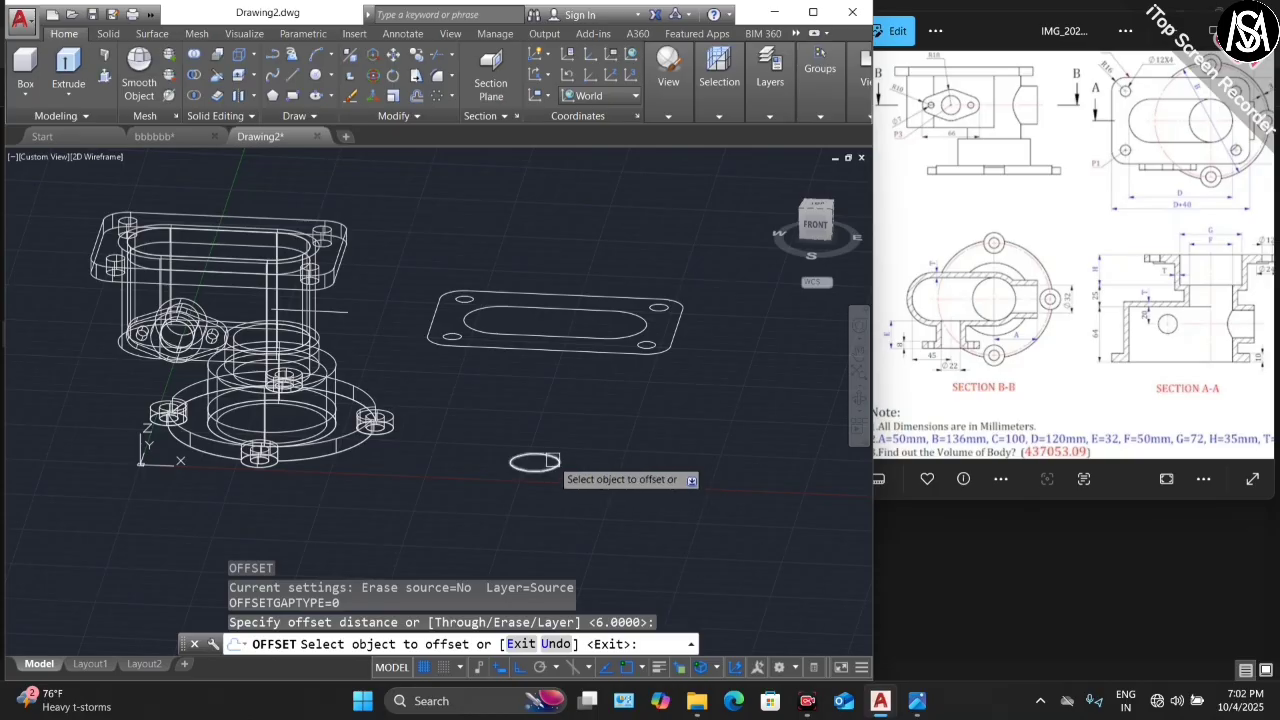
pyautogui.click(553, 460)
pyautogui.click(568, 456)
pyautogui.scroll(5, 565, 458)
pyautogui.press('Escape')
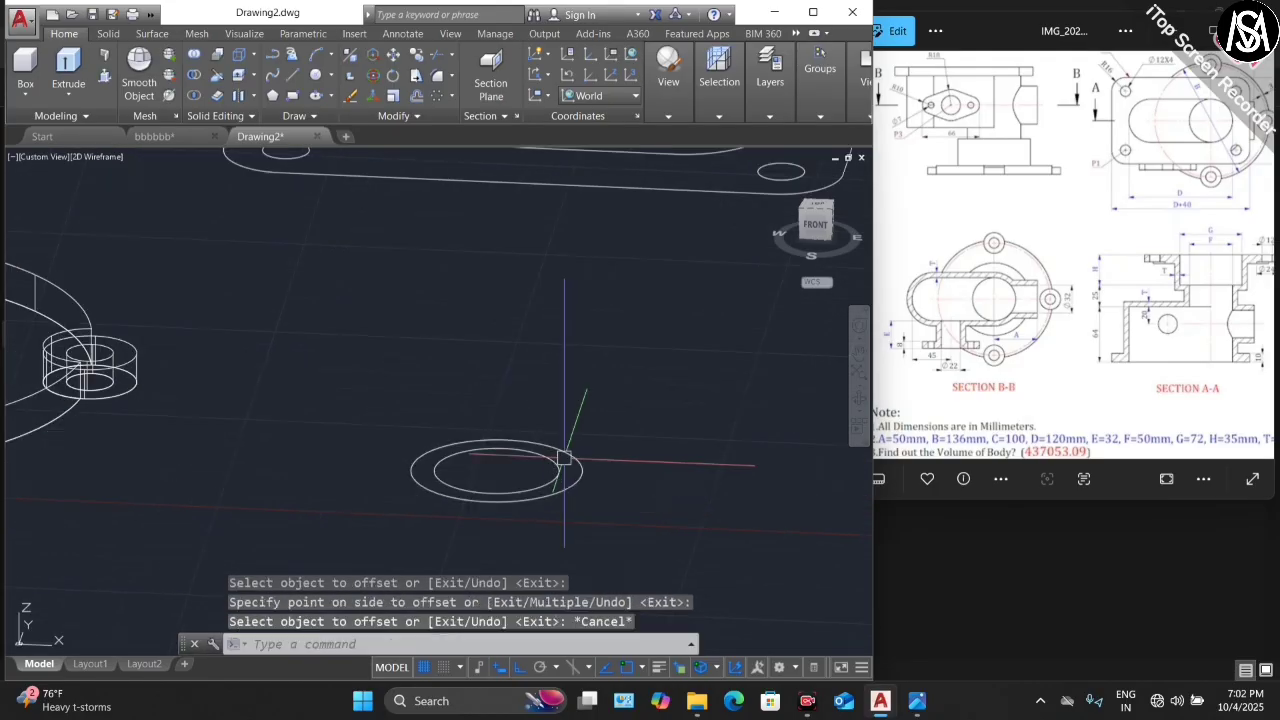
# - Sweep both concentric circles as solids along the 50 mm line to form the second port on the body's end
pyautogui.click(70, 103)
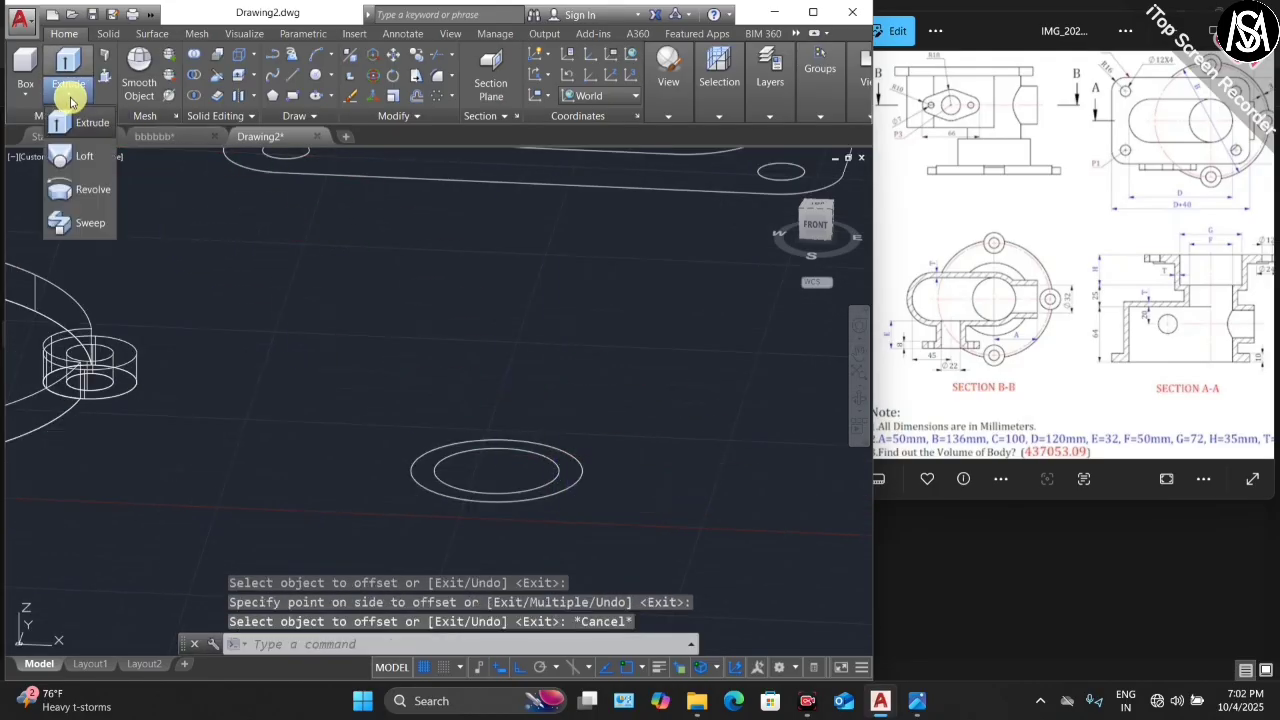
pyautogui.click(88, 229)
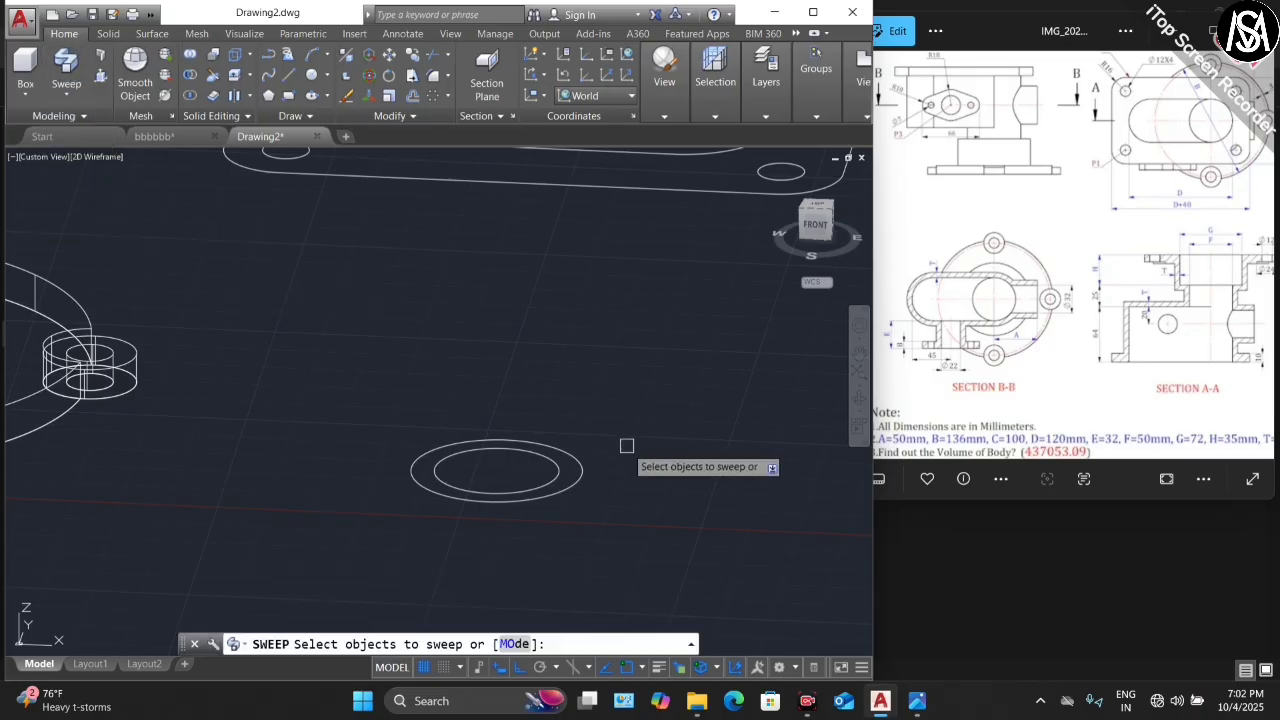
pyautogui.click(614, 411)
pyautogui.click(381, 530)
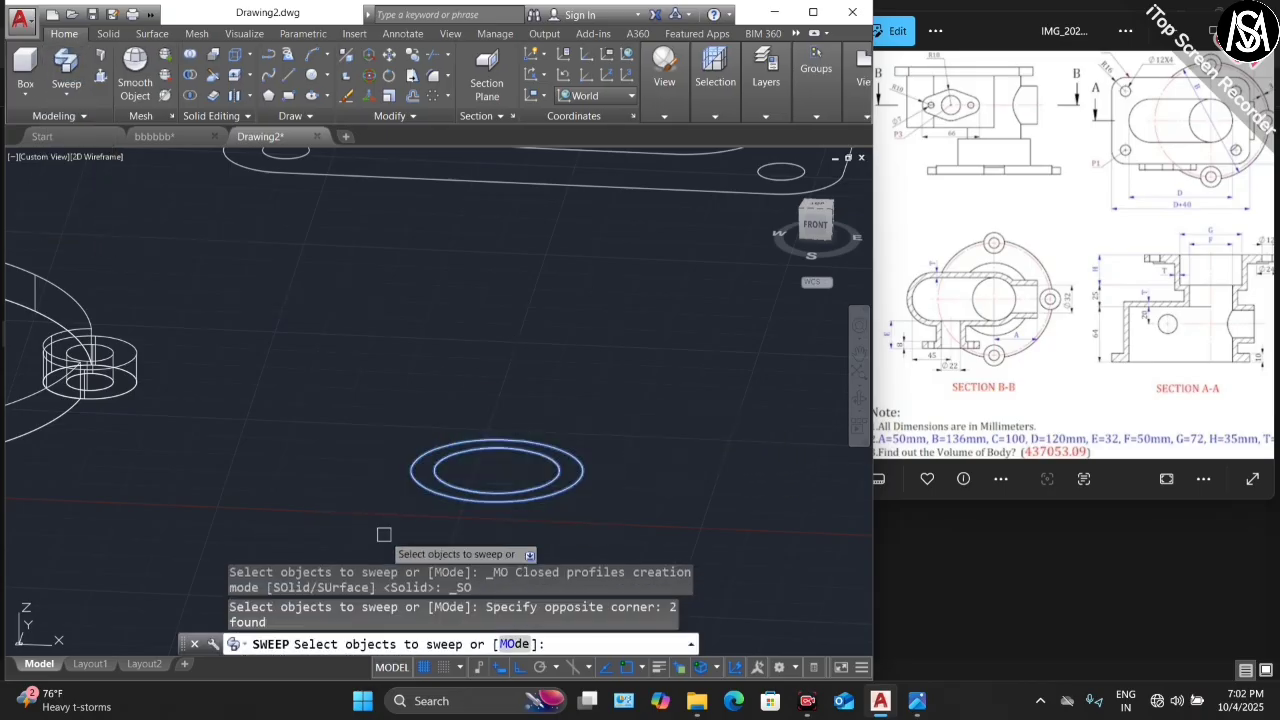
pyautogui.press('Return')
pyautogui.scroll(-4, 591, 503)
pyautogui.scroll(5, 407, 345)
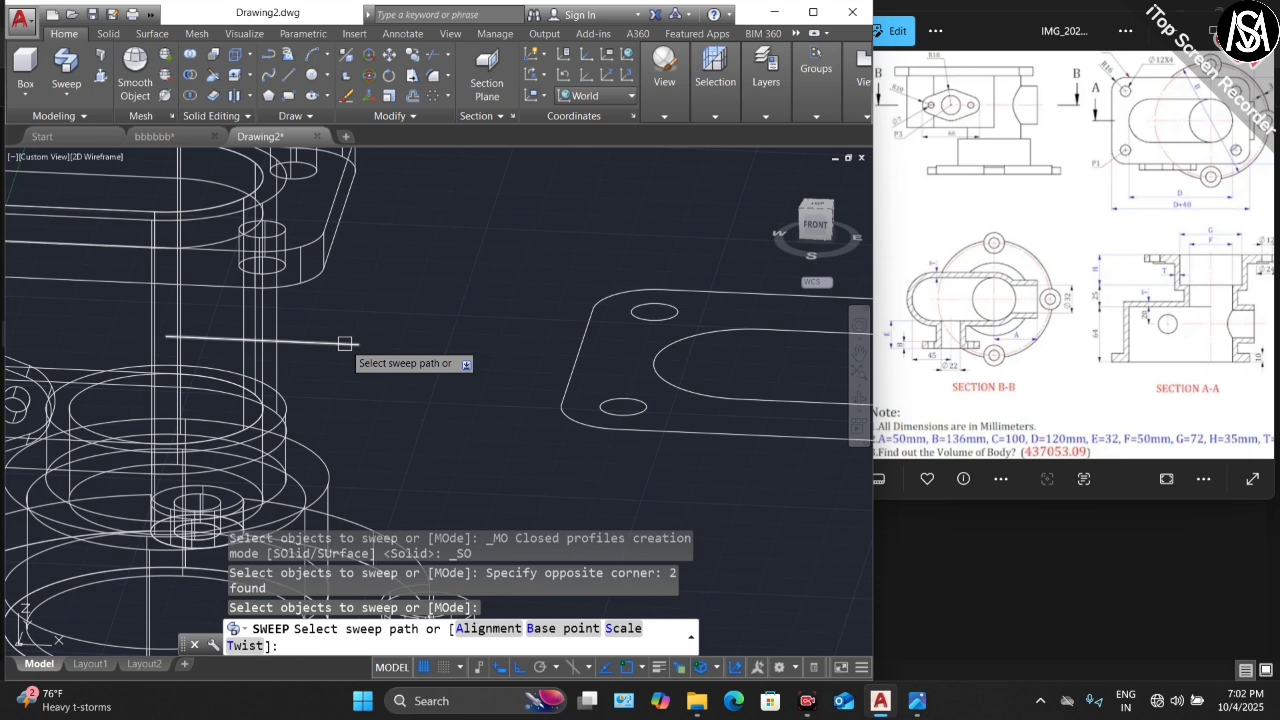
pyautogui.click(345, 343)
pyautogui.scroll(-4, 398, 345)
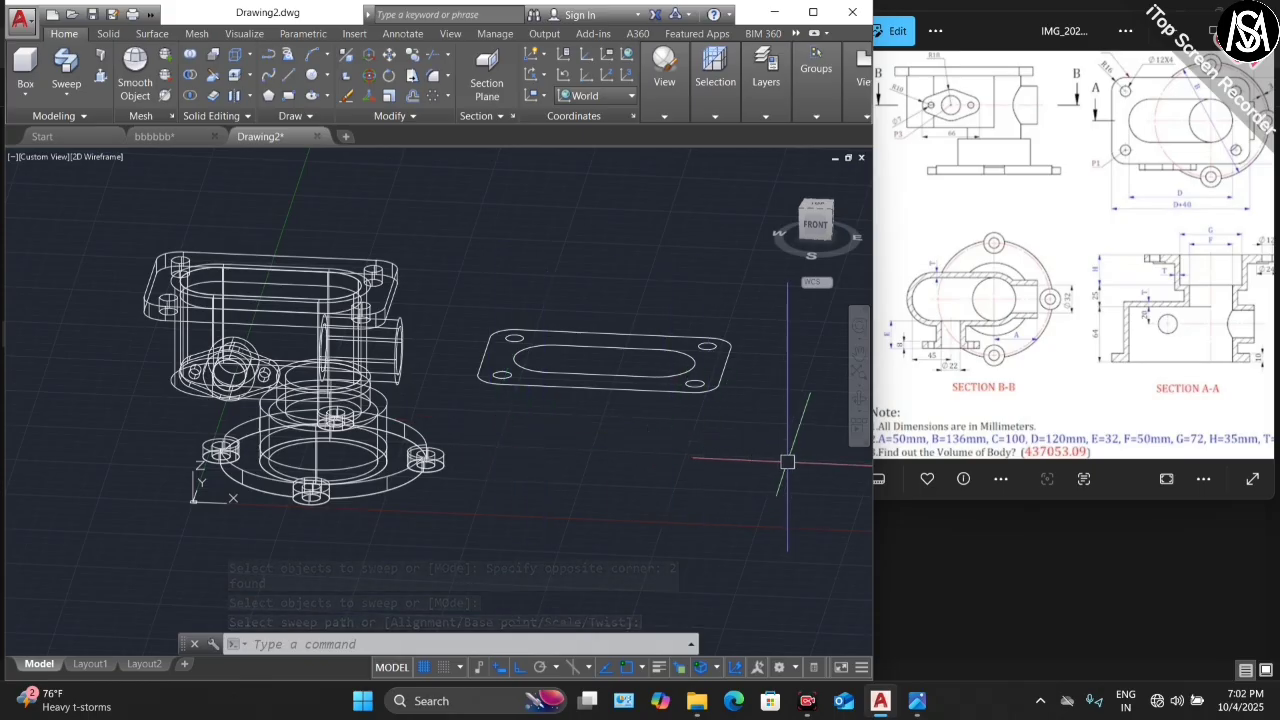
# - Display the model in the Shades of Gray visual style and orbit around it to inspect the second port
pyautogui.click(857, 398)
pyautogui.moveTo(780, 437); pyautogui.dragTo(409, 406)
pyautogui.press('Escape')
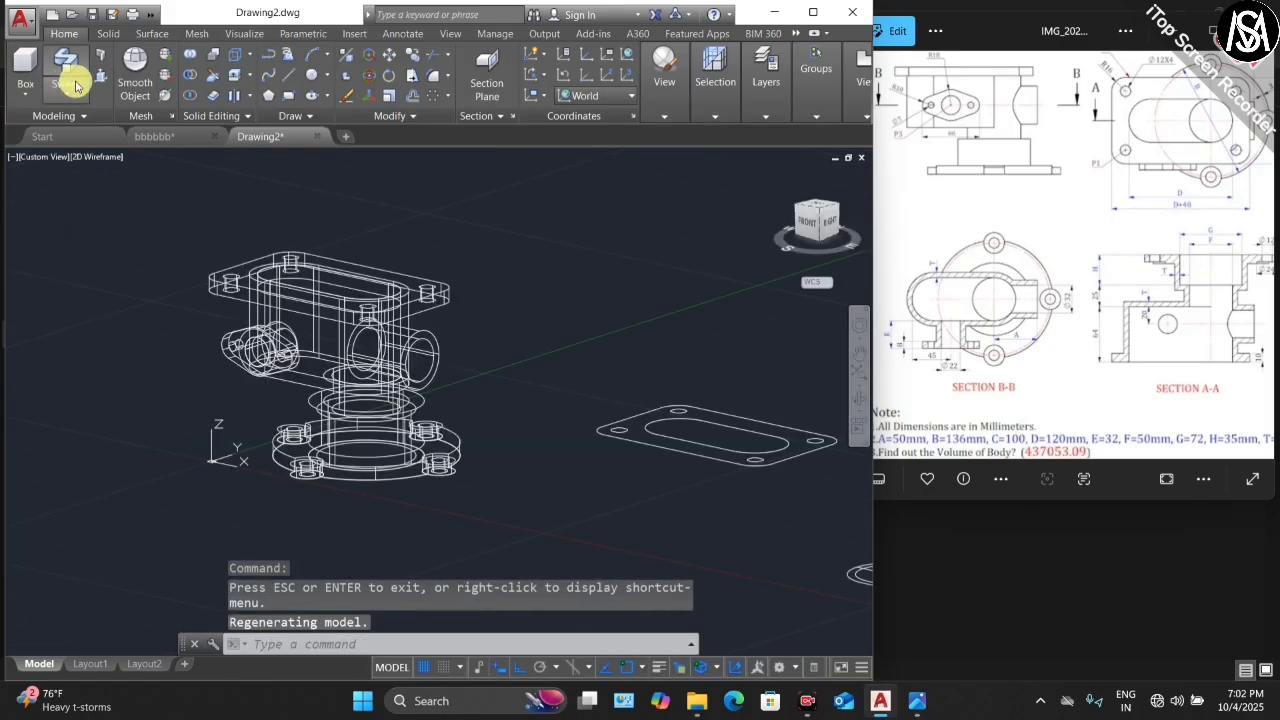
pyautogui.click(103, 157)
pyautogui.click(172, 301)
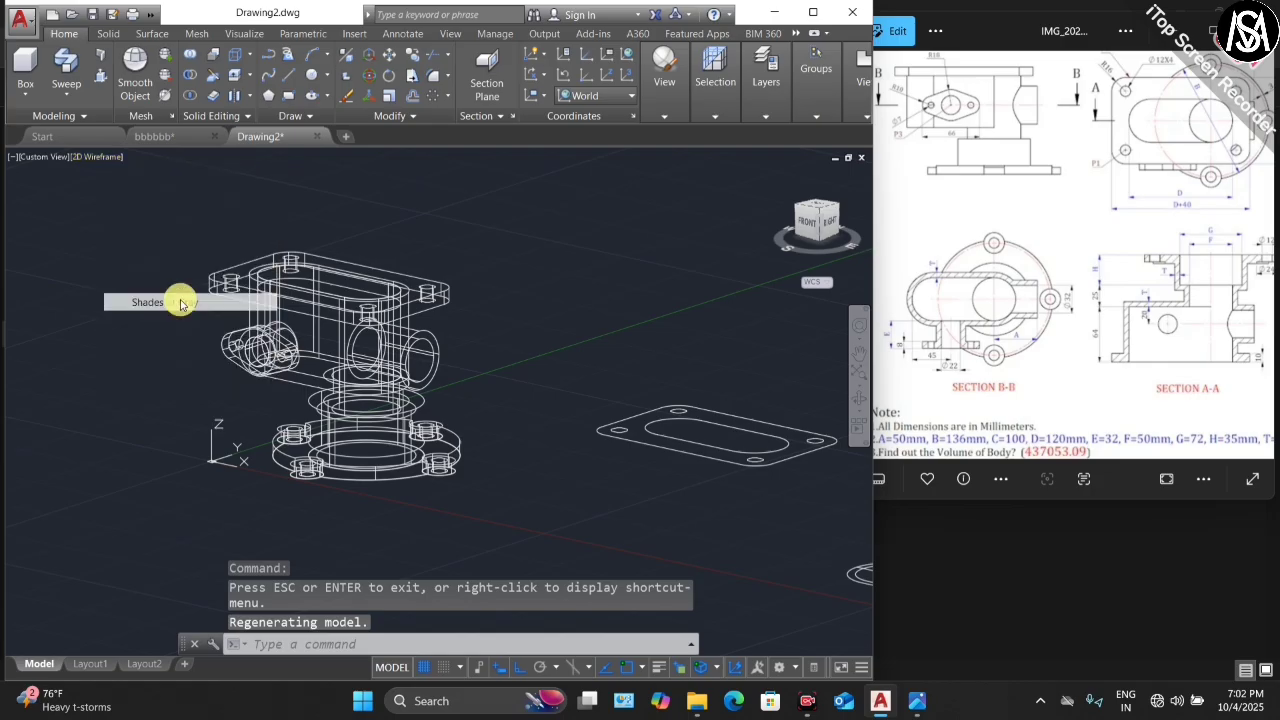
pyautogui.click(857, 398)
pyautogui.moveTo(520, 345)
pyautogui.mouseDown()
pyautogui.moveTo(466, 337)
pyautogui.moveTo(500, 469)
pyautogui.moveTo(449, 436)
pyautogui.moveTo(437, 257)
pyautogui.moveTo(477, 294)
pyautogui.moveTo(374, 309)
pyautogui.moveTo(380, 363)
pyautogui.mouseUp()
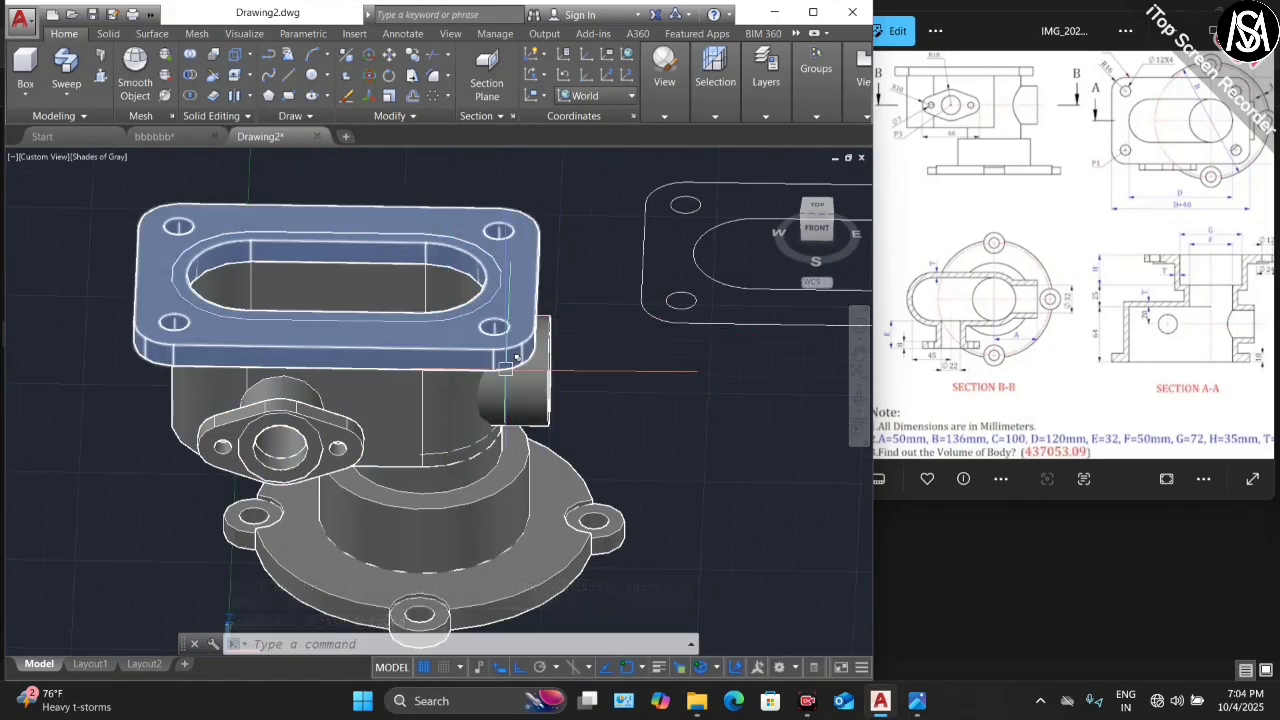
# - Draw a circle of about 27.7 mm radius centred on the slotted opening's rounded end, reaching the opening's inner edge
pyautogui.press('Return')
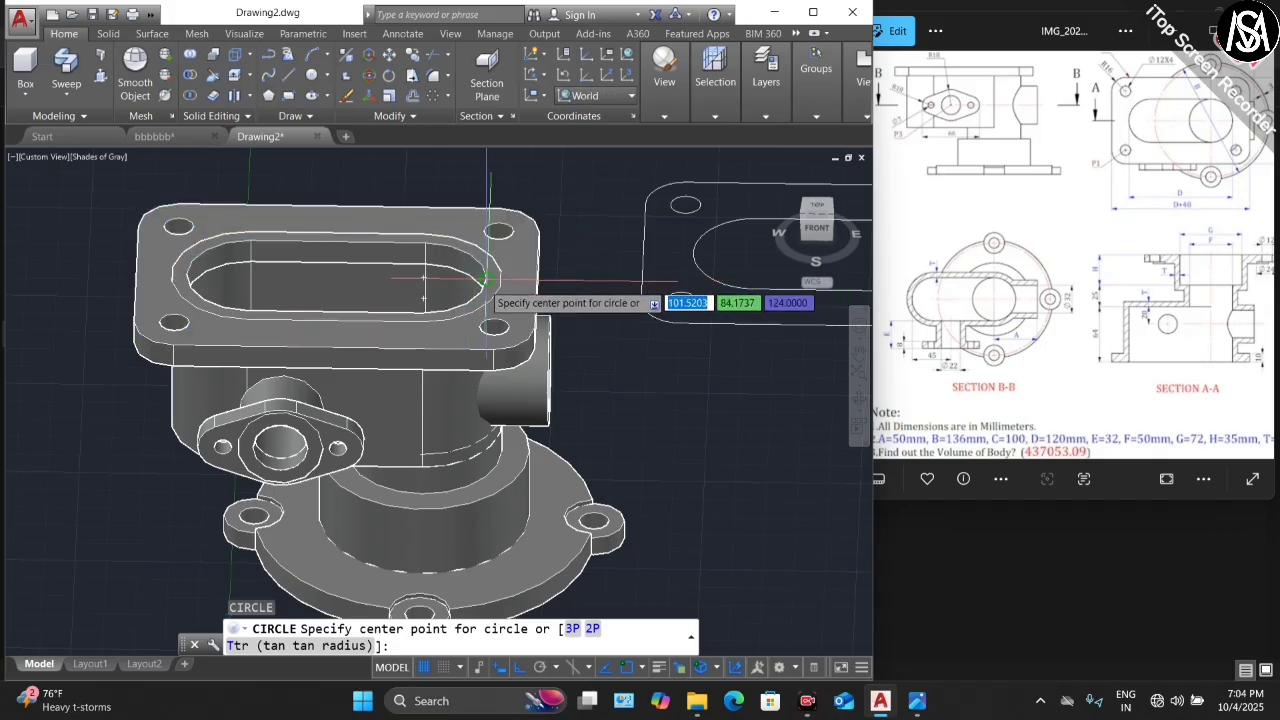
pyautogui.click(425, 302)
pyautogui.scroll(3, 470, 295)
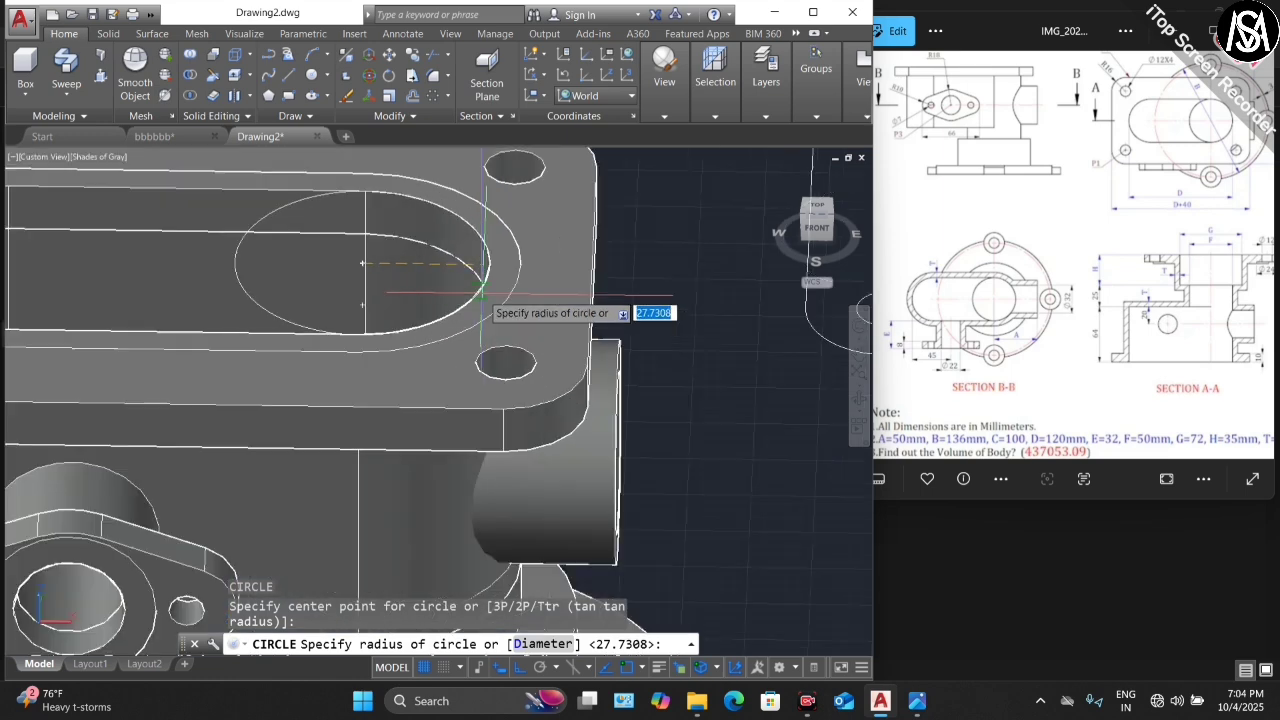
pyautogui.press('Escape')
pyautogui.scroll(-3, 490, 268)
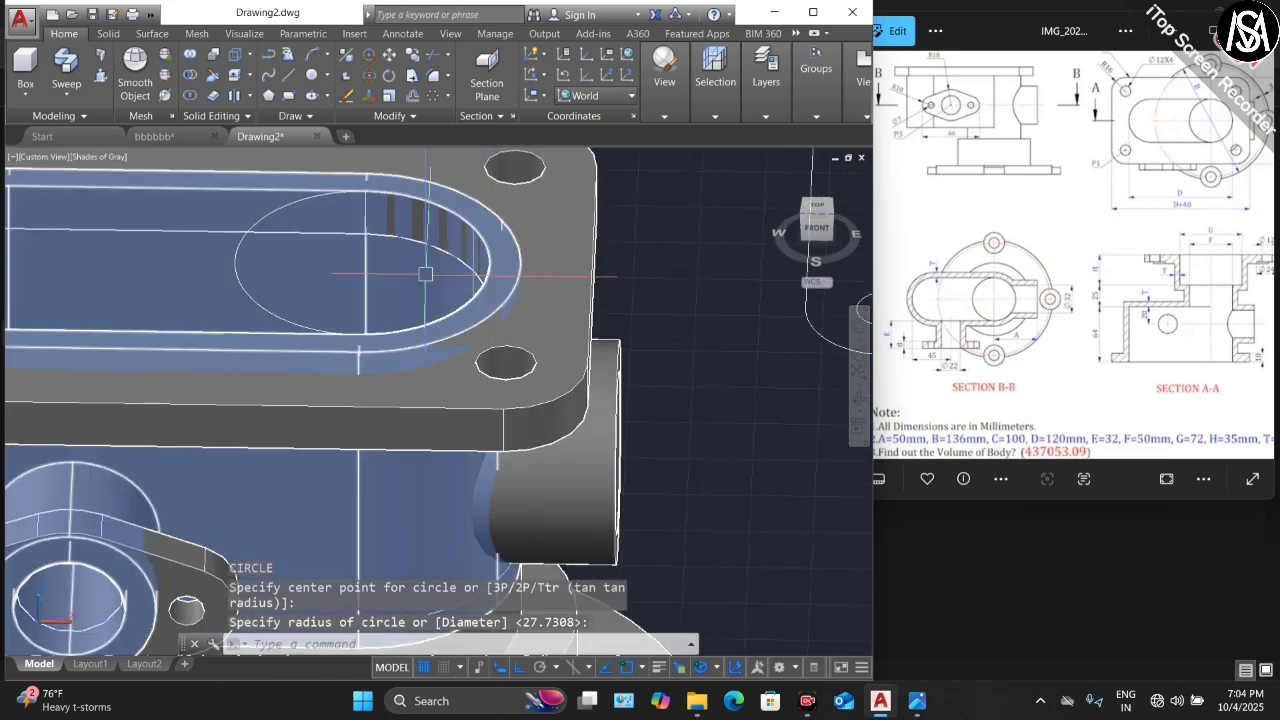
# - Extrude the circle in the slotted opening downward through the whole body to well below the base flange
pyautogui.click(313, 269)
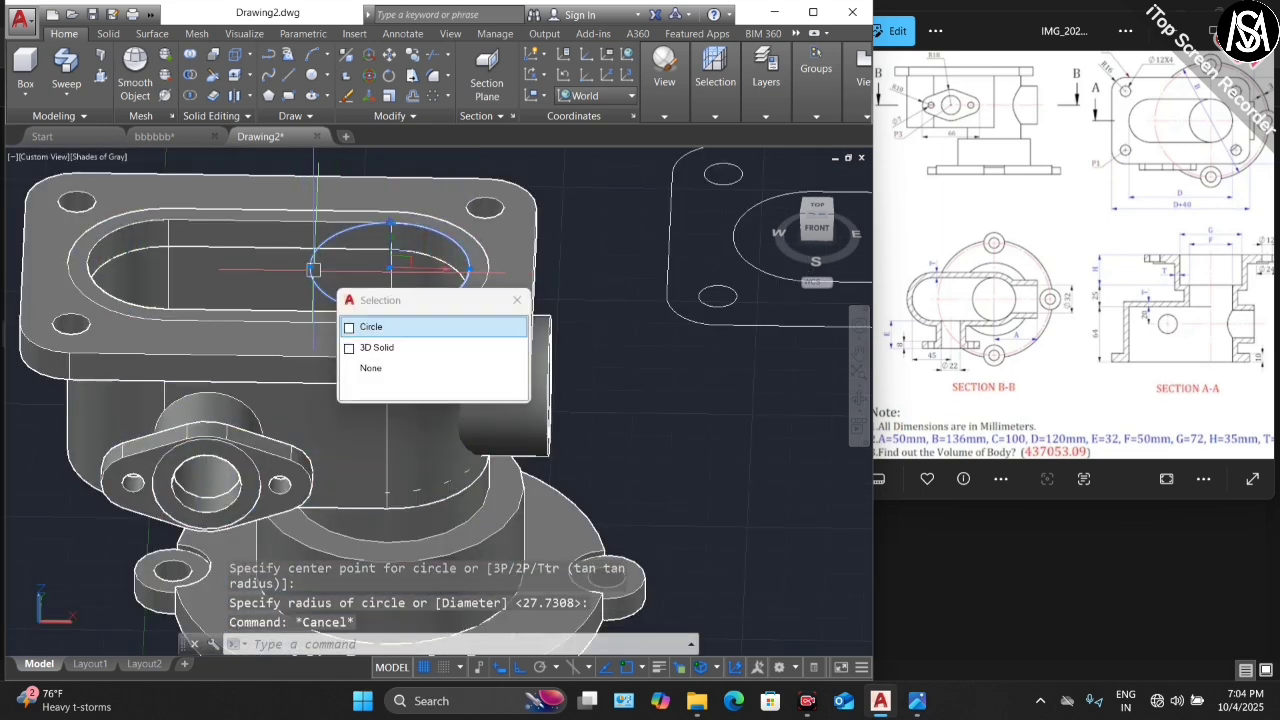
pyautogui.click(70, 100)
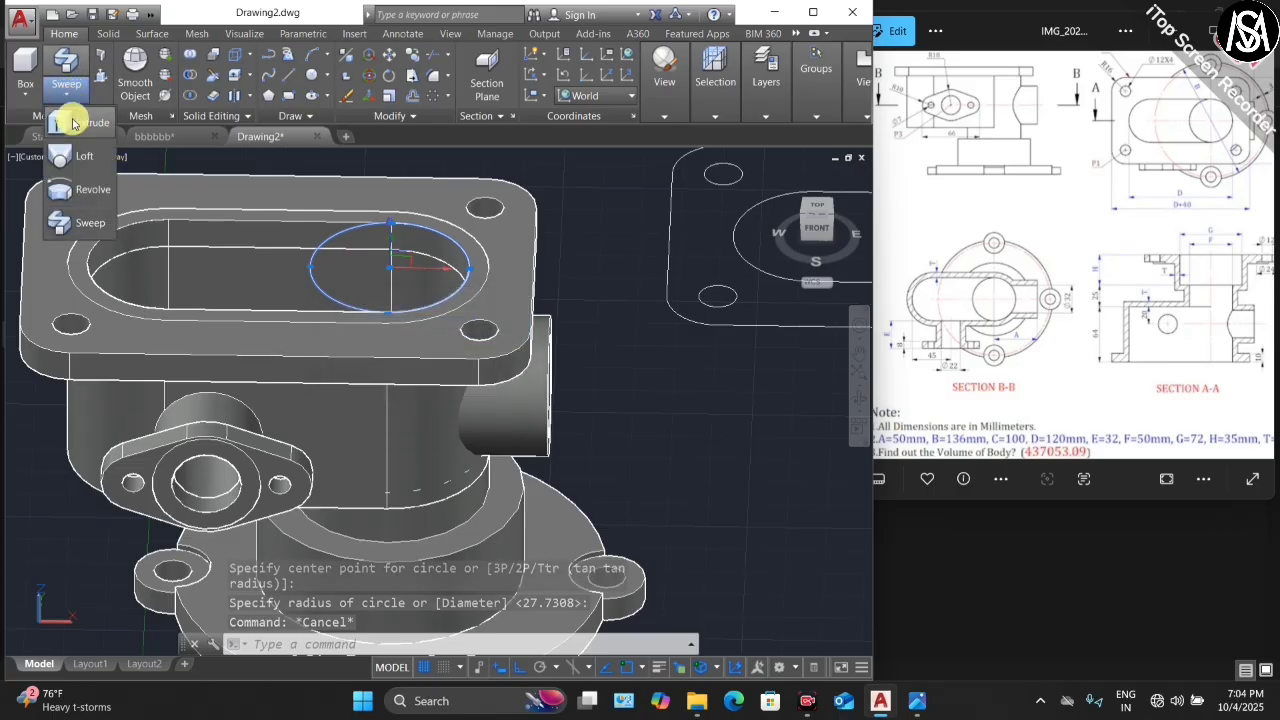
pyautogui.click(78, 150)
pyautogui.scroll(-3, 348, 337)
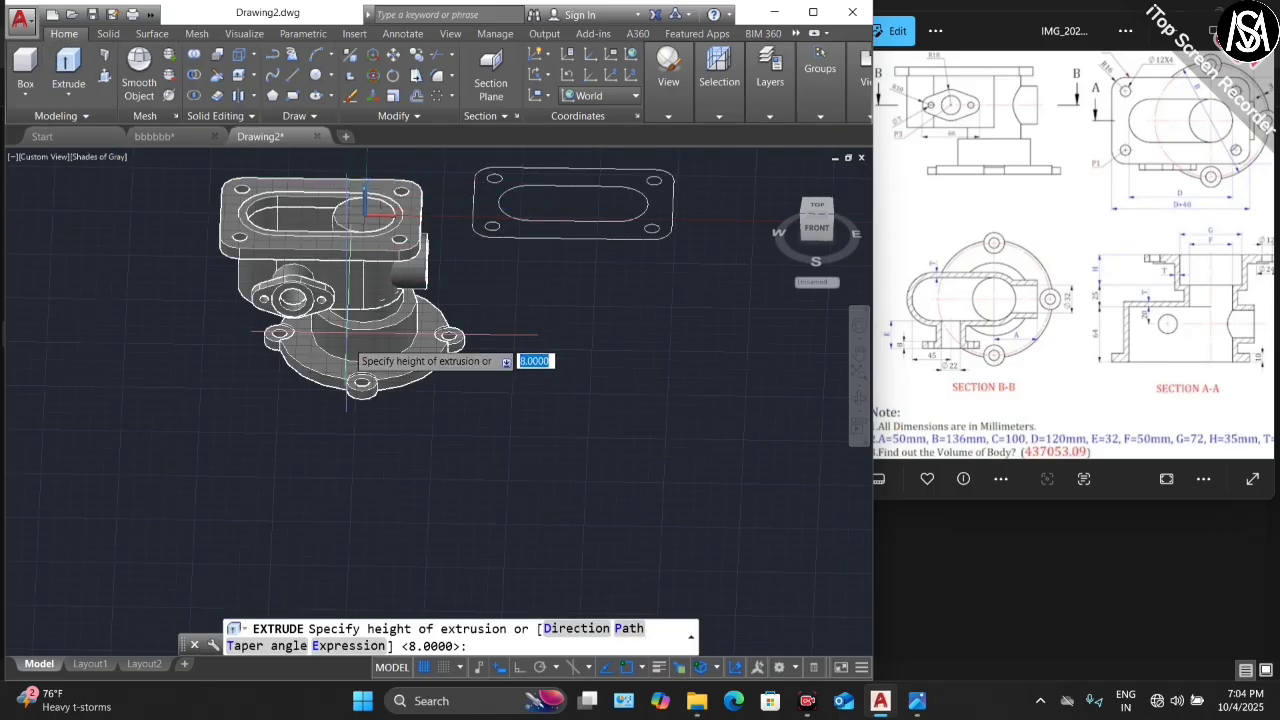
pyautogui.click(372, 502)
pyautogui.scroll(5, 409, 145)
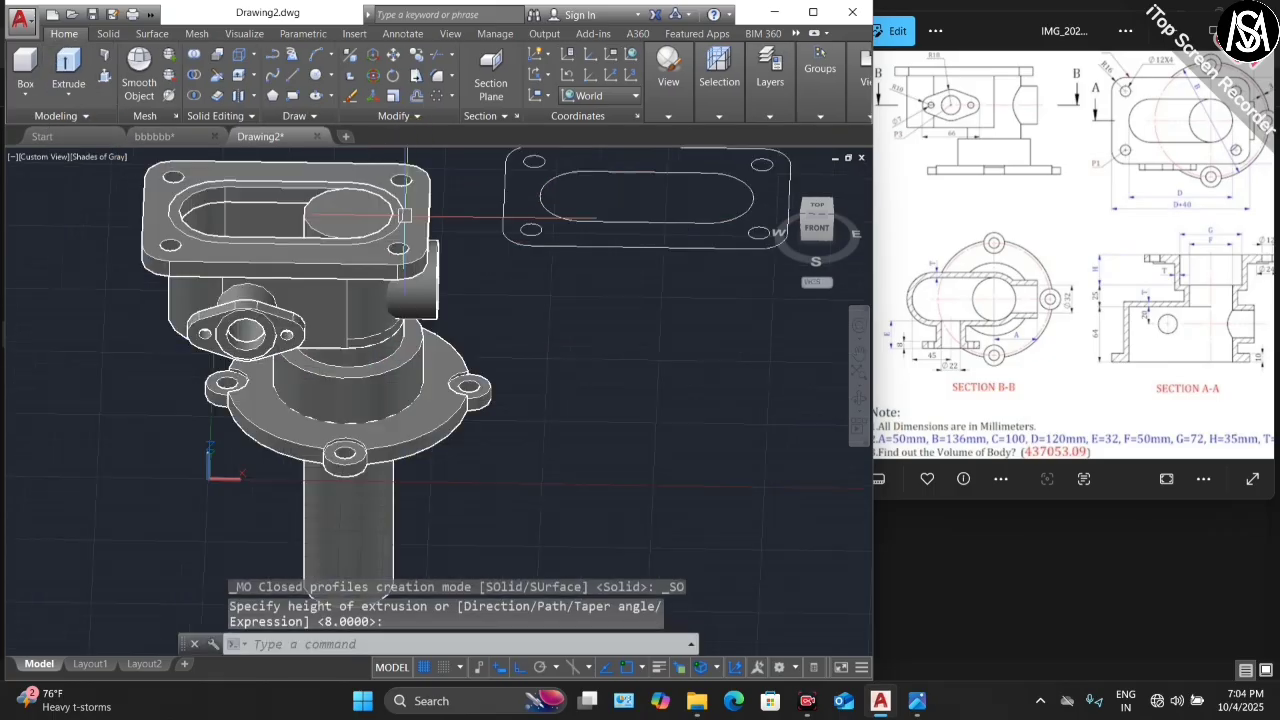
pyautogui.press('Escape')
pyautogui.press('Escape')
# - Start a Subtract with the slotted body, the second port's outer cylinder and the neck above the base flange as the solids to cut
pyautogui.scroll(-5, 402, 248)
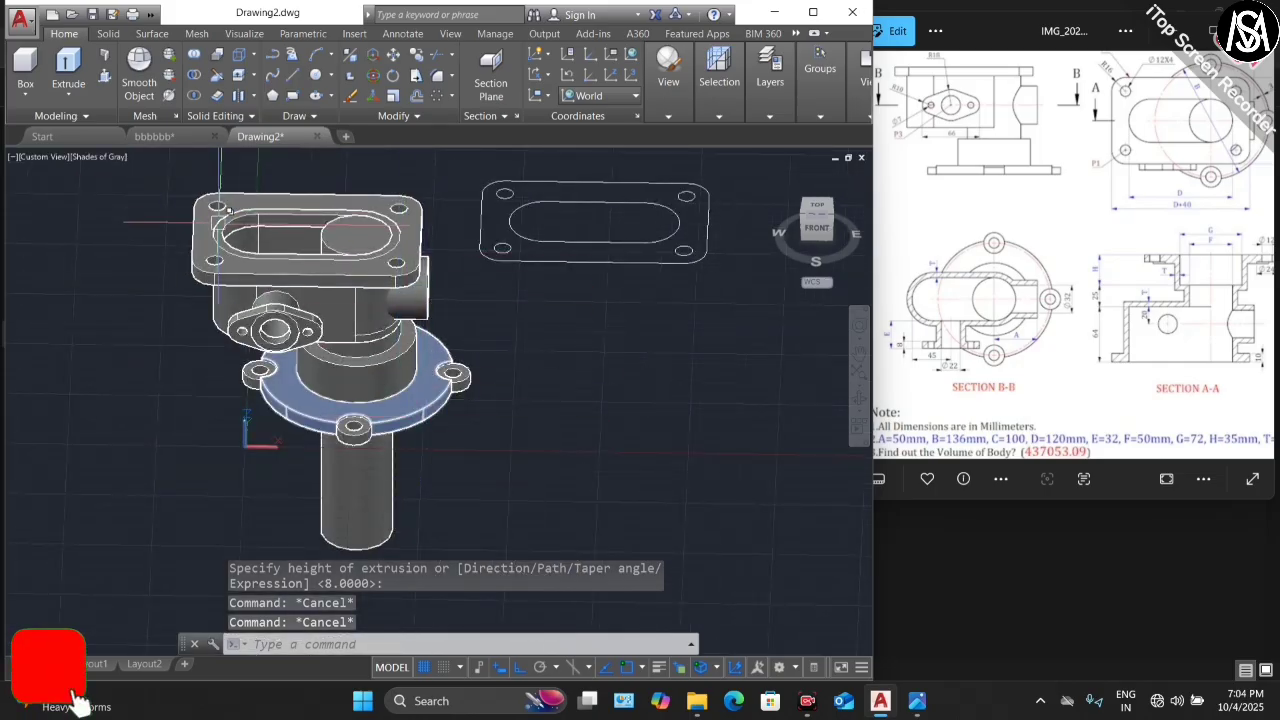
pyautogui.click(192, 77)
pyautogui.scroll(4, 410, 230)
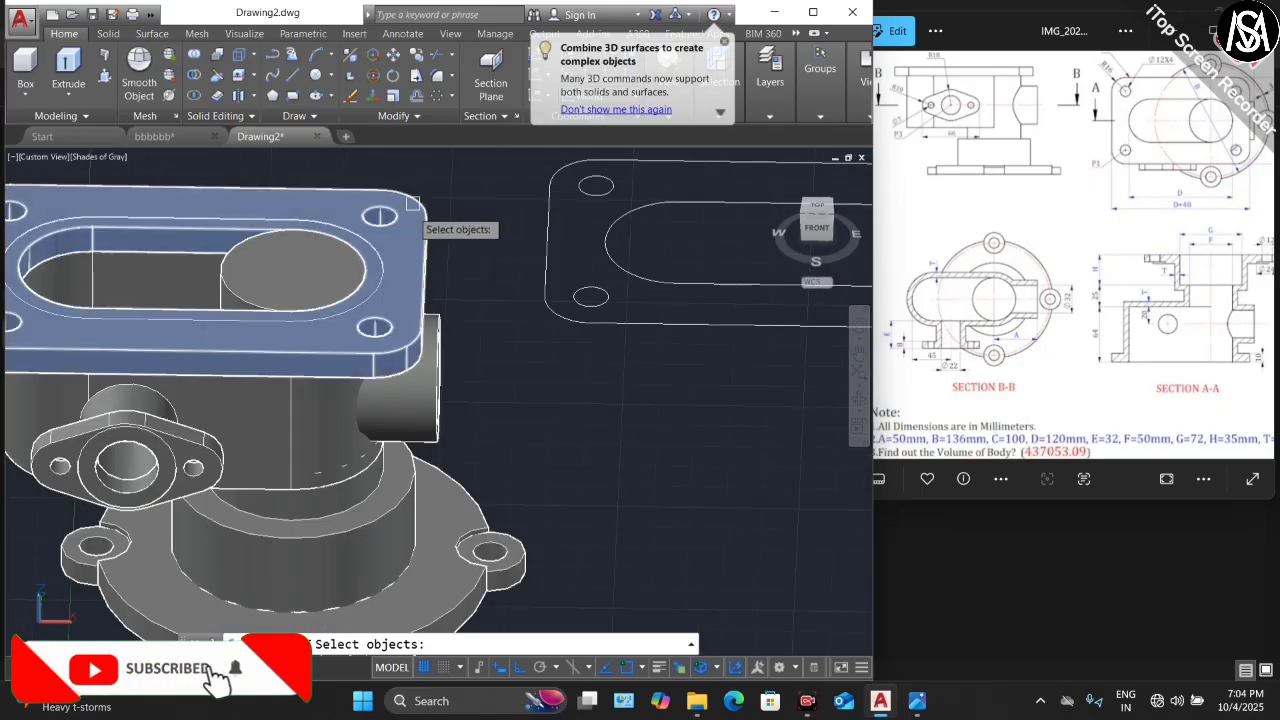
pyautogui.scroll(-2, 403, 238)
pyautogui.click(340, 364)
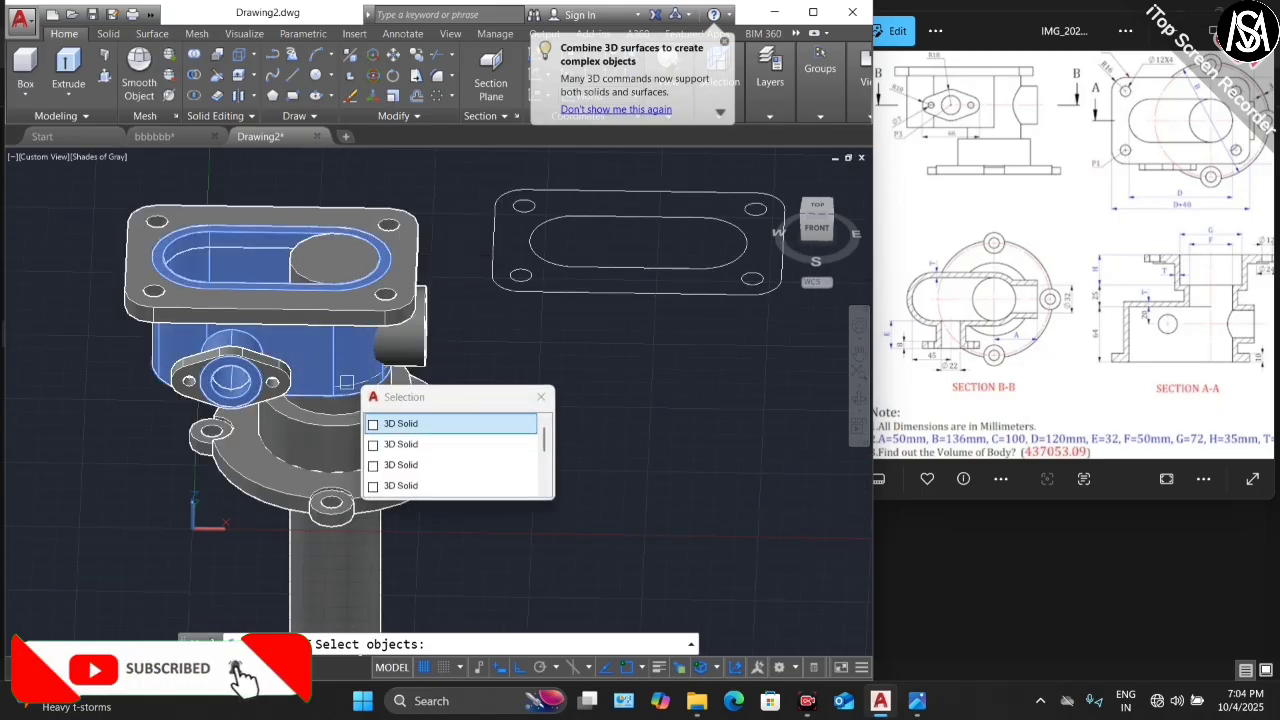
pyautogui.click(400, 420)
pyautogui.scroll(3, 414, 336)
pyautogui.scroll(2, 420, 350)
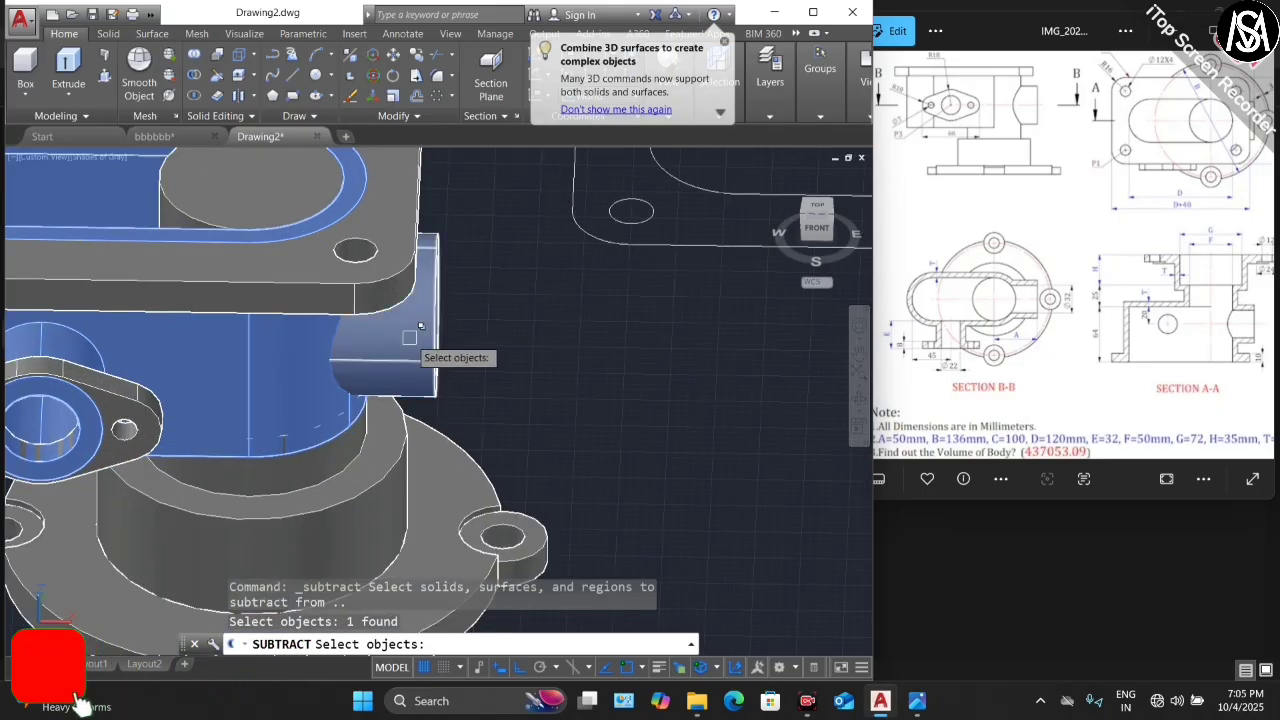
pyautogui.click(425, 356)
pyautogui.click(470, 397)
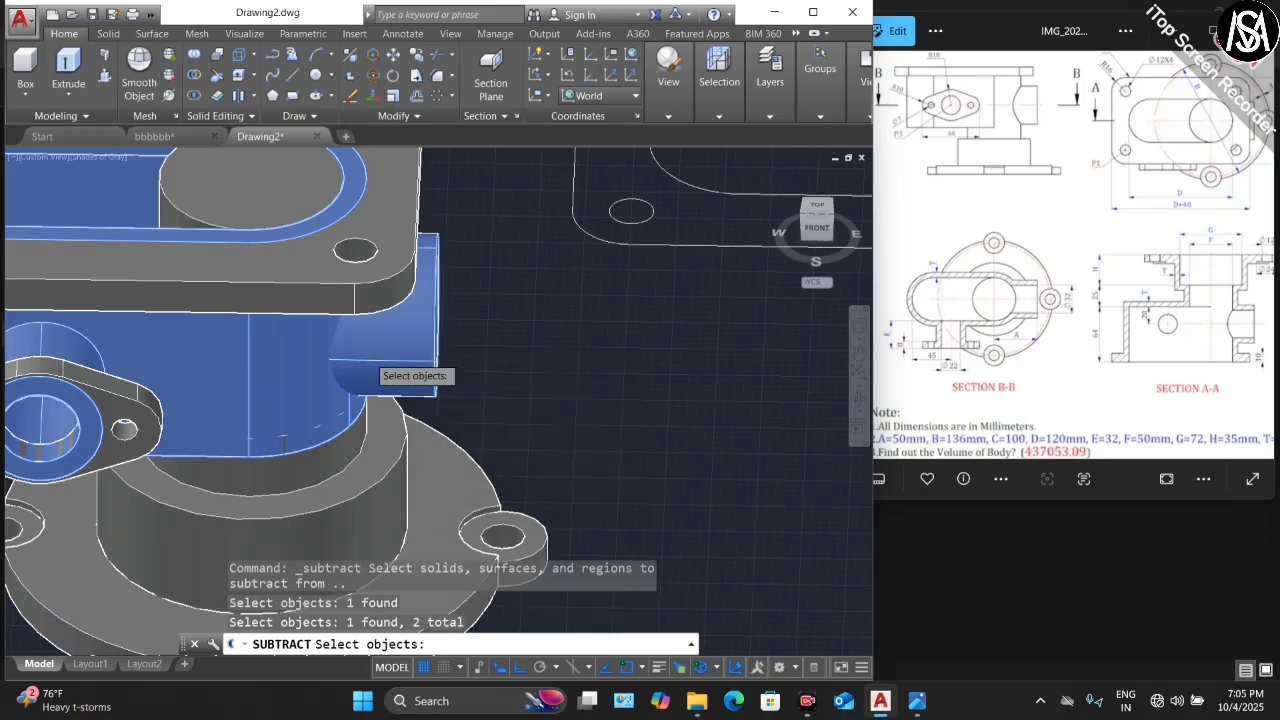
pyautogui.scroll(-3, 400, 375)
pyautogui.click(342, 475)
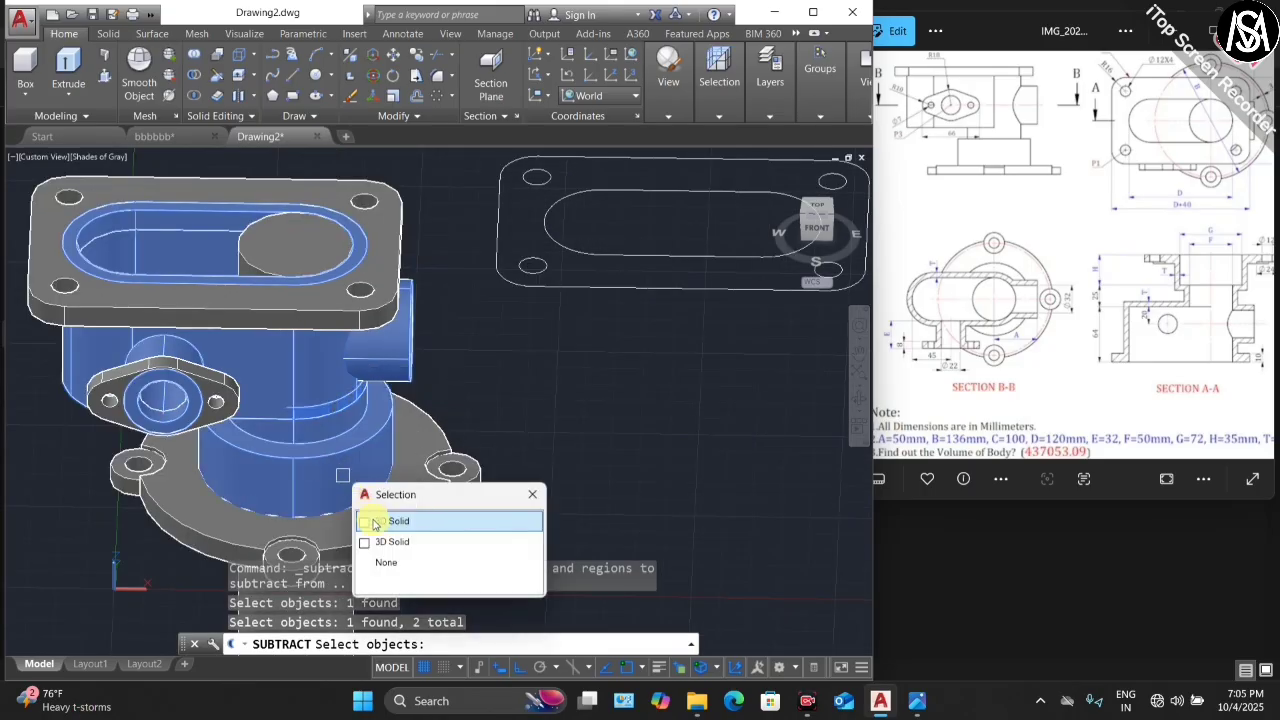
pyautogui.click(392, 523)
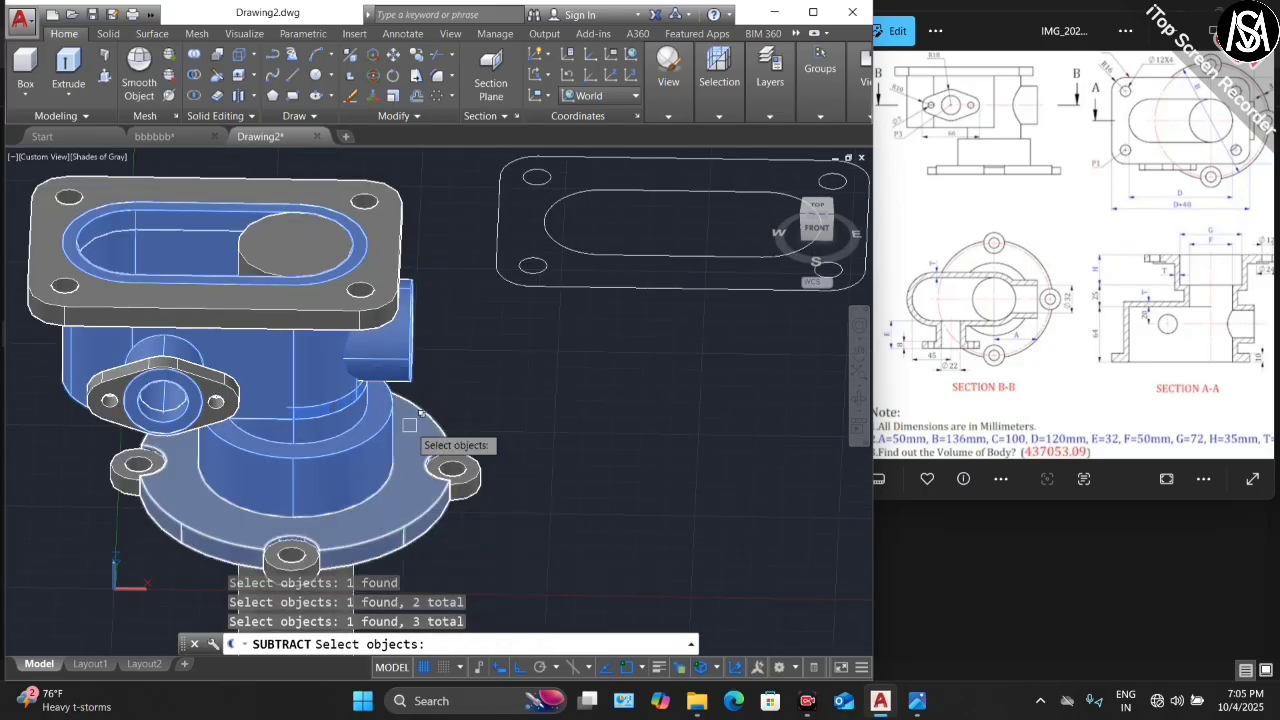
pyautogui.keyDown('shift'); pyautogui.moveTo(860, 404); pyautogui.dragTo(464, 274, button='middle'); pyautogui.keyUp('shift')
pyautogui.keyDown('shift'); pyautogui.moveTo(413, 196); pyautogui.dragTo(381, 216, button='middle'); pyautogui.keyUp('shift')
pyautogui.press('Return')
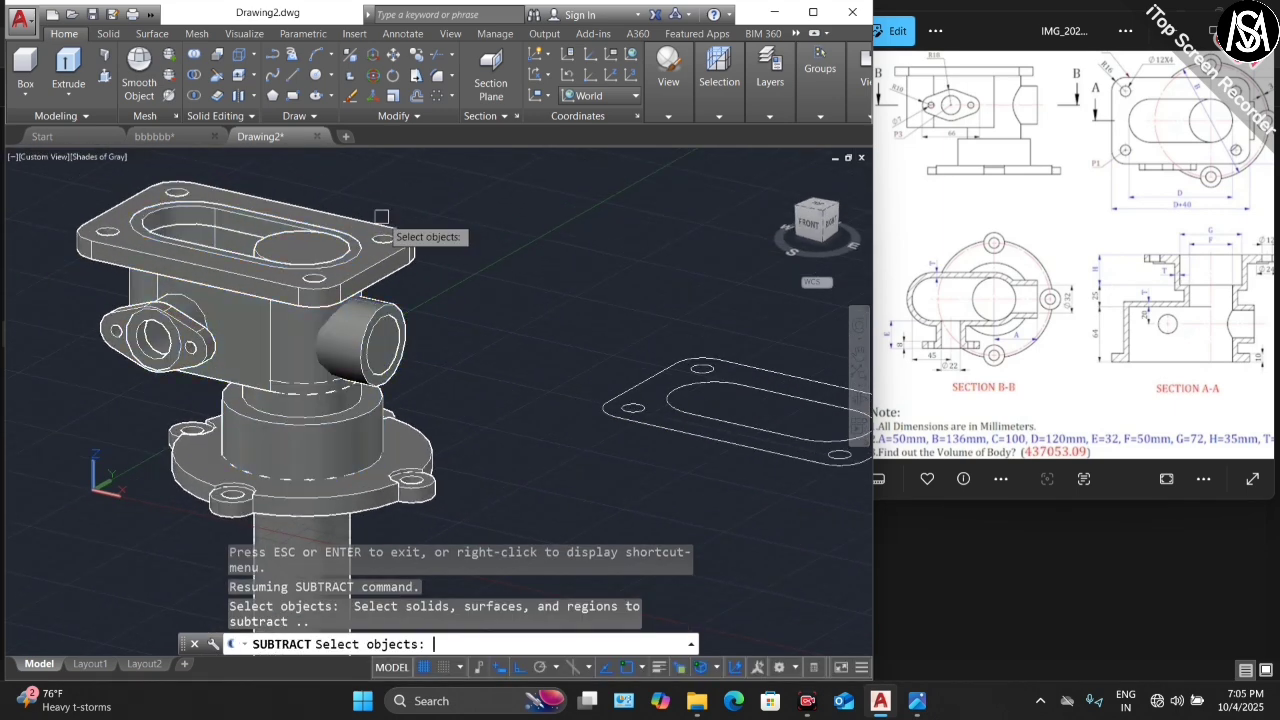
# - Subtract the second port's inner cylinder and the long vertical cylinder from the chosen body solids
pyautogui.scroll(4, 392, 340)
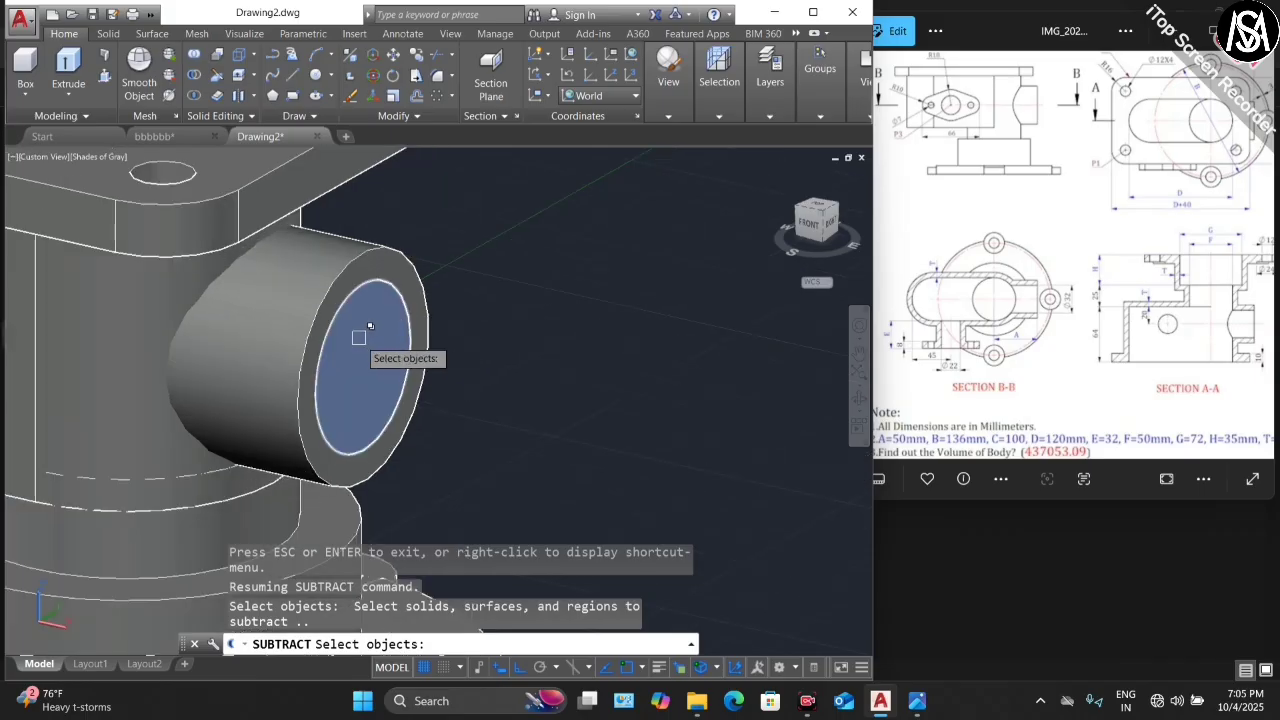
pyautogui.scroll(-1, 410, 345)
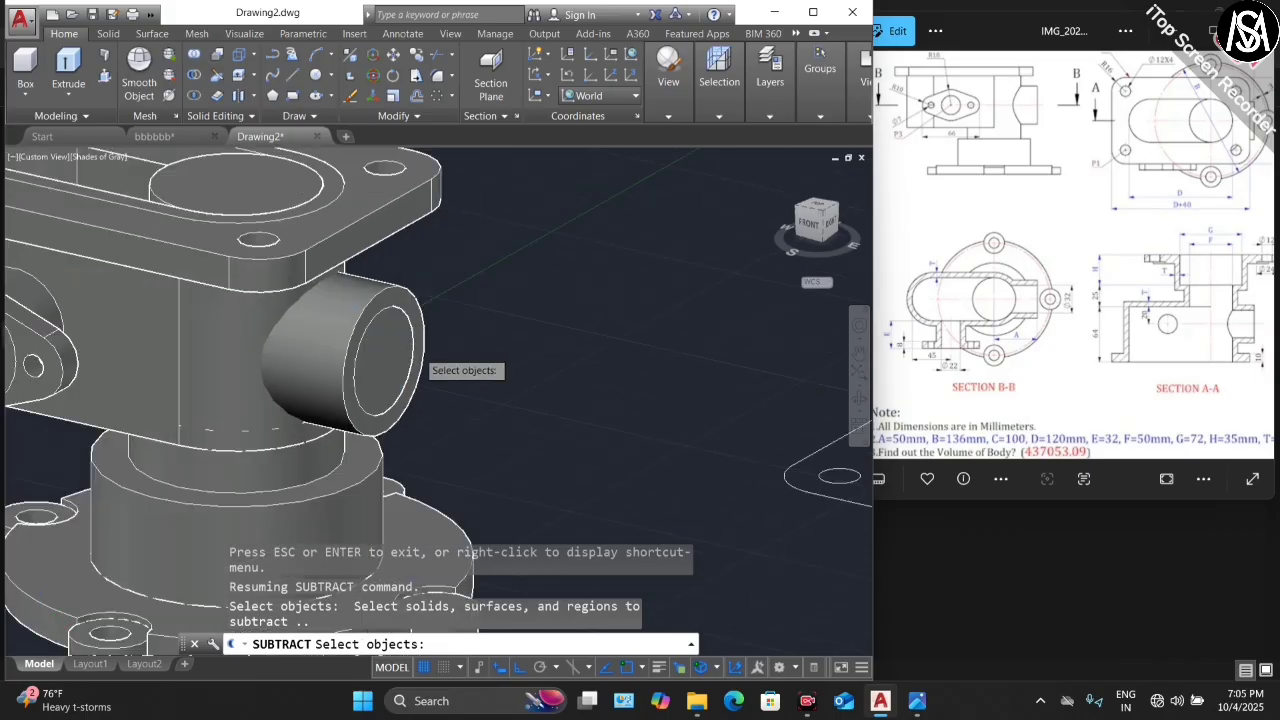
pyautogui.click(390, 357)
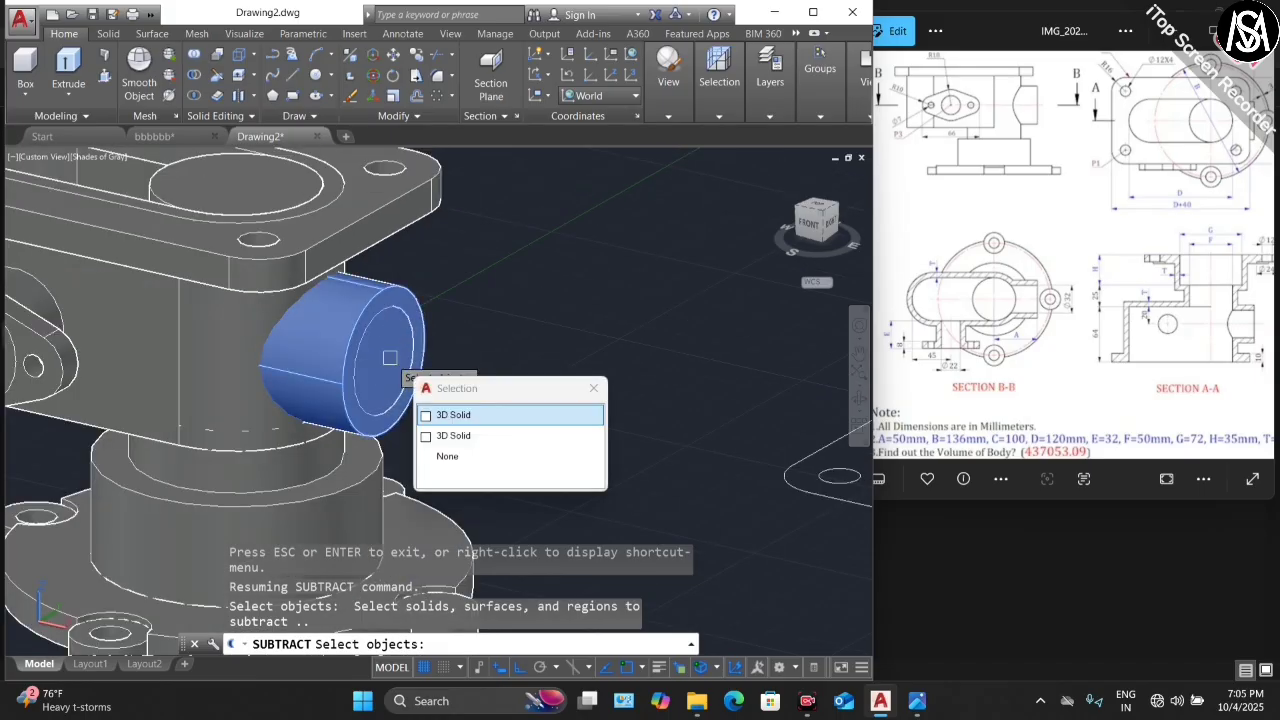
pyautogui.click(455, 430)
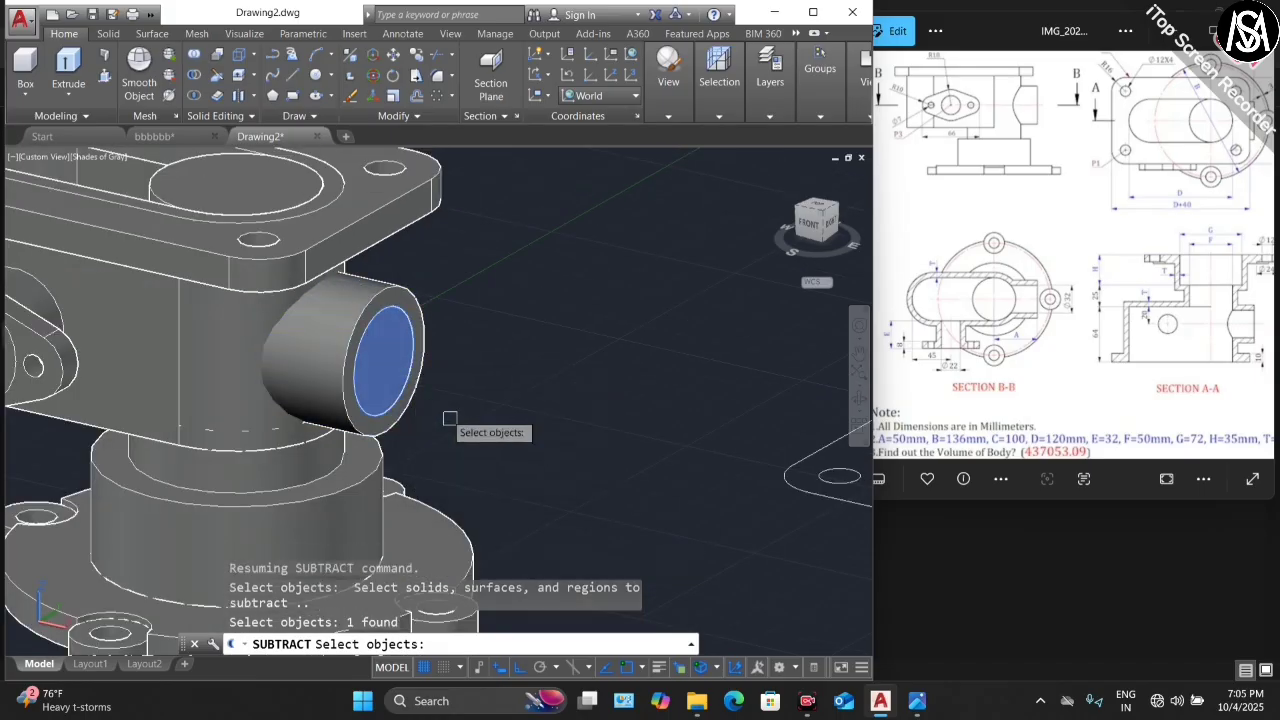
pyautogui.click(234, 183)
pyautogui.click(334, 250)
pyautogui.scroll(-4, 406, 314)
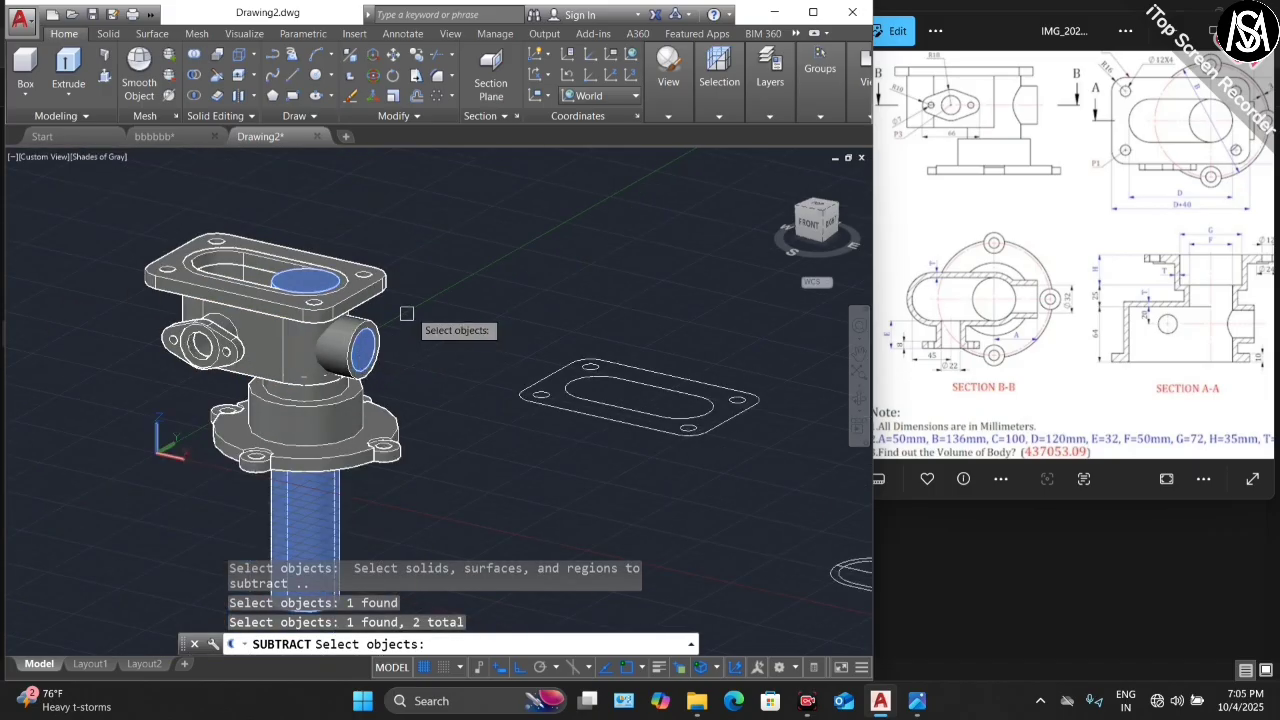
pyautogui.press('Return')
pyautogui.press('Escape')
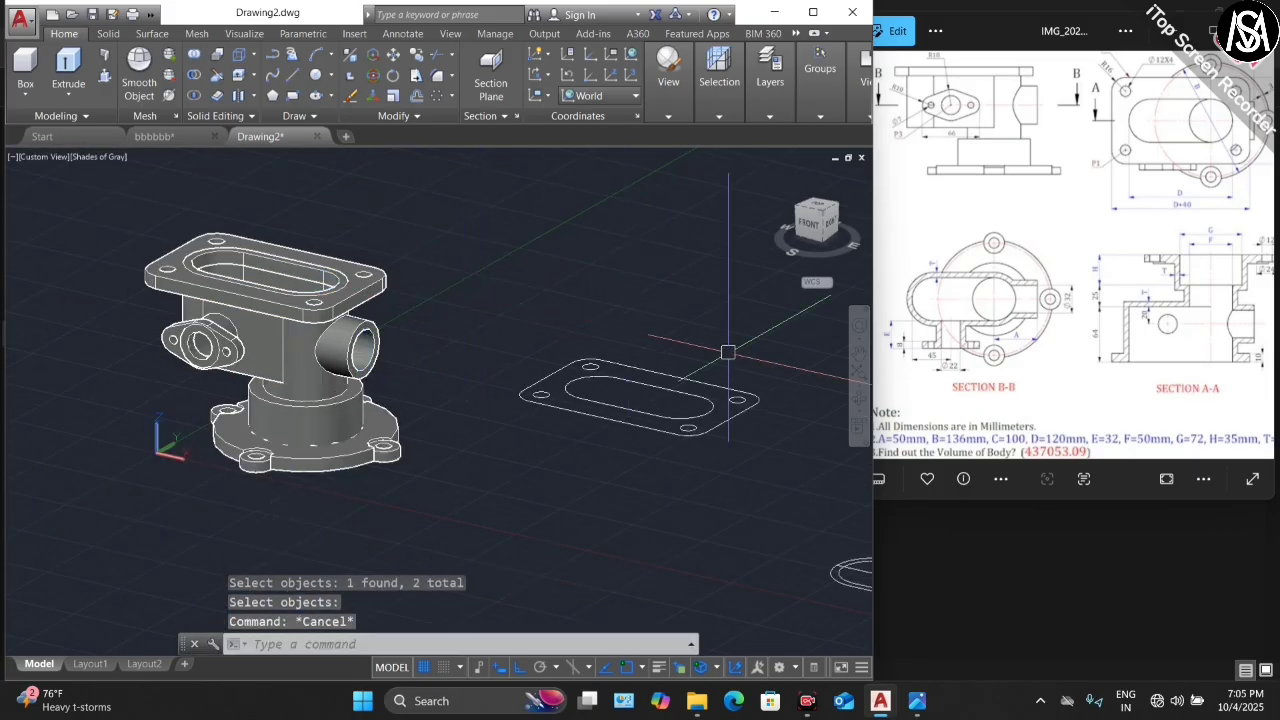
# - Unite all solids of the model, including both flanges, ports and mounting lugs, into one solid
pyautogui.click(852, 400)
pyautogui.moveTo(460, 305); pyautogui.dragTo(302, 313)
pyautogui.scroll(2, 300, 312)
pyautogui.press('Escape')
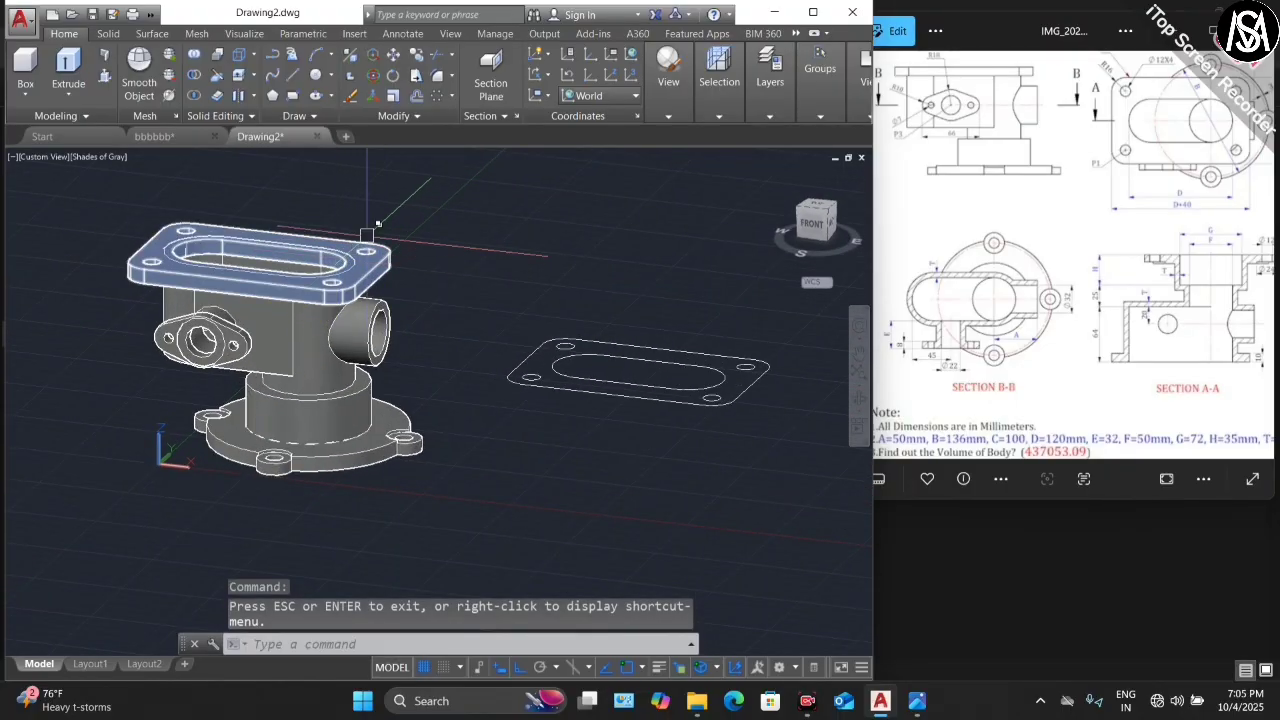
pyautogui.scroll(3, 365, 260)
pyautogui.scroll(-2, 469, 177)
pyautogui.click(478, 186)
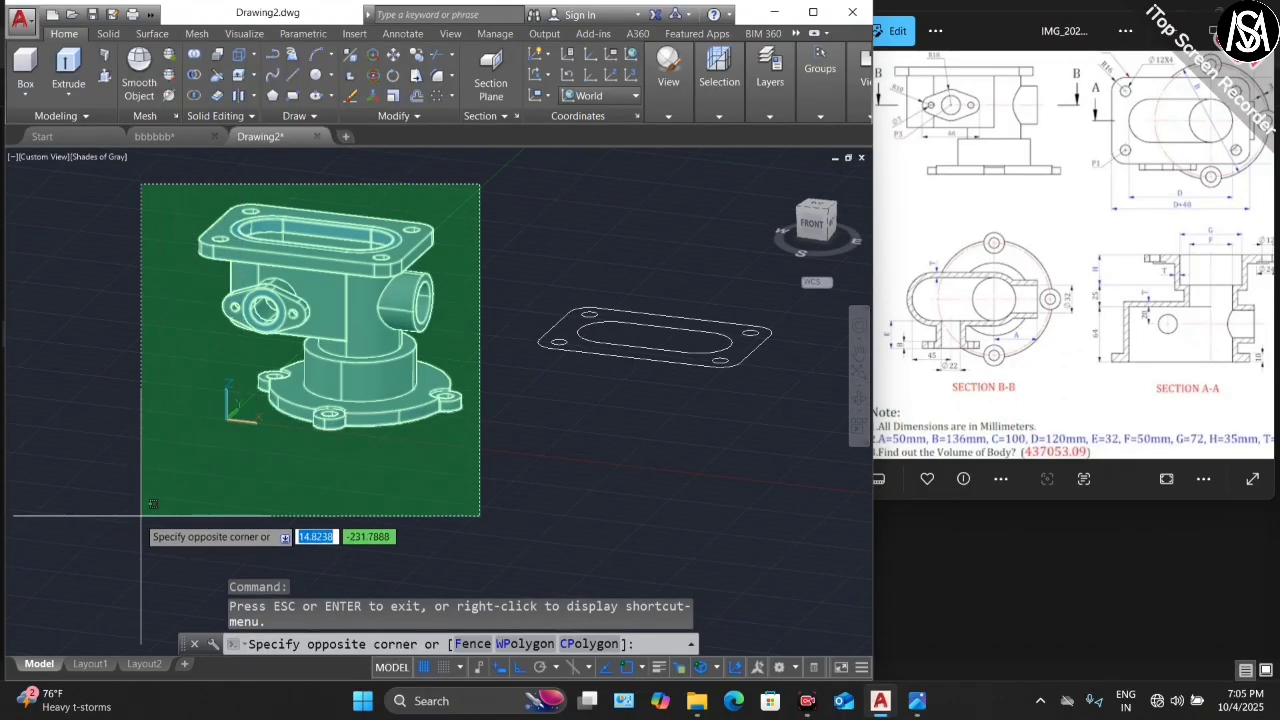
pyautogui.click(150, 478)
pyautogui.click(196, 57)
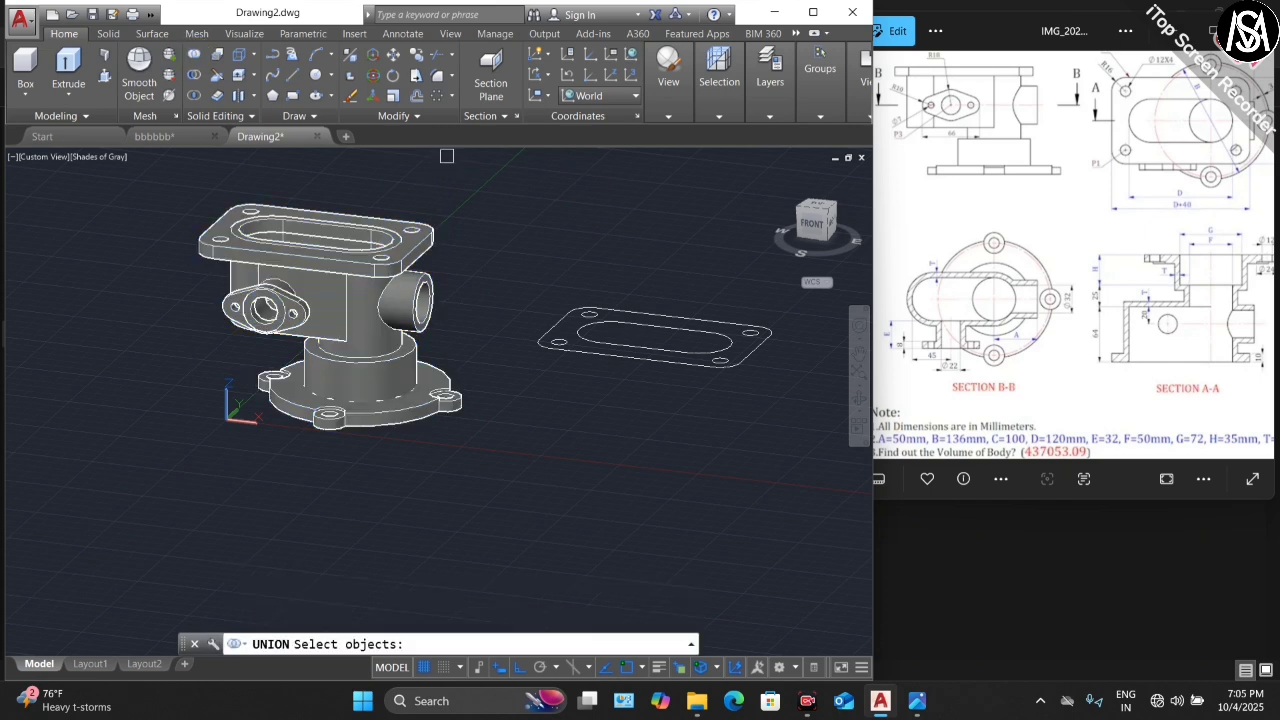
pyautogui.click(498, 164)
pyautogui.click(116, 497)
pyautogui.press('Return')
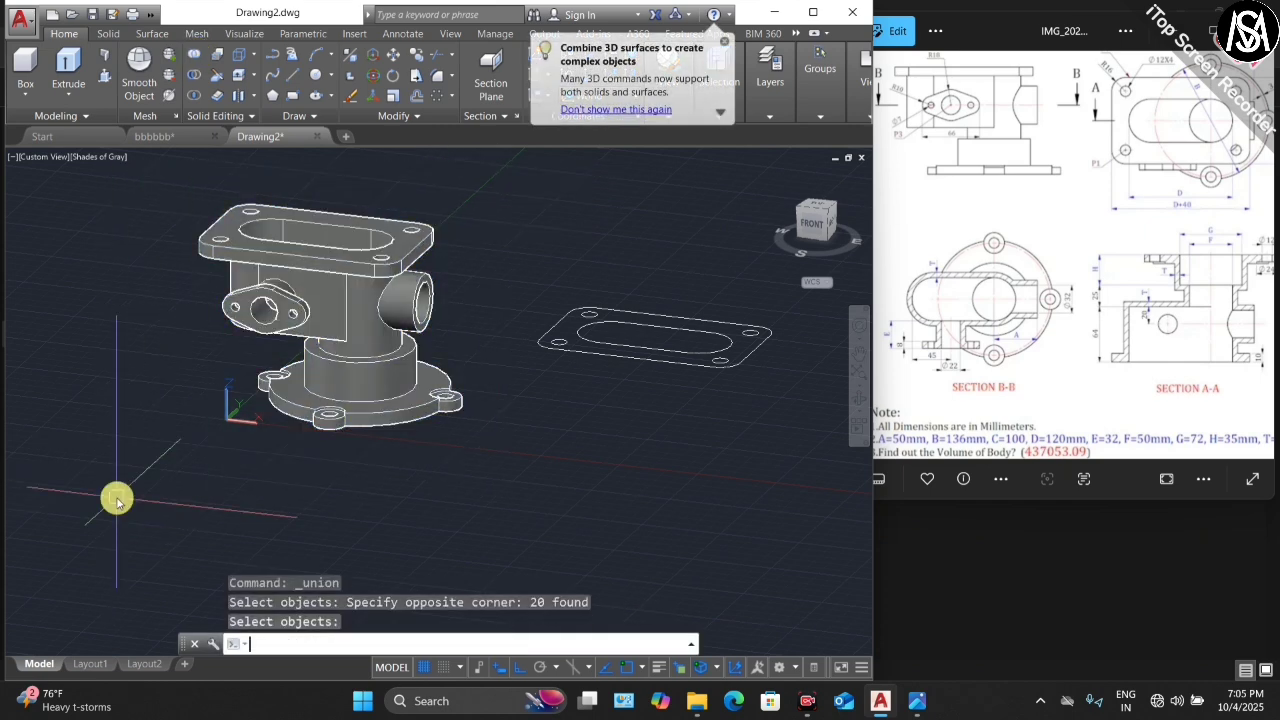
# - Move the united body away from the 2D profiles it stands among
pyautogui.click(353, 300)
pyautogui.scroll(-4, 353, 300)
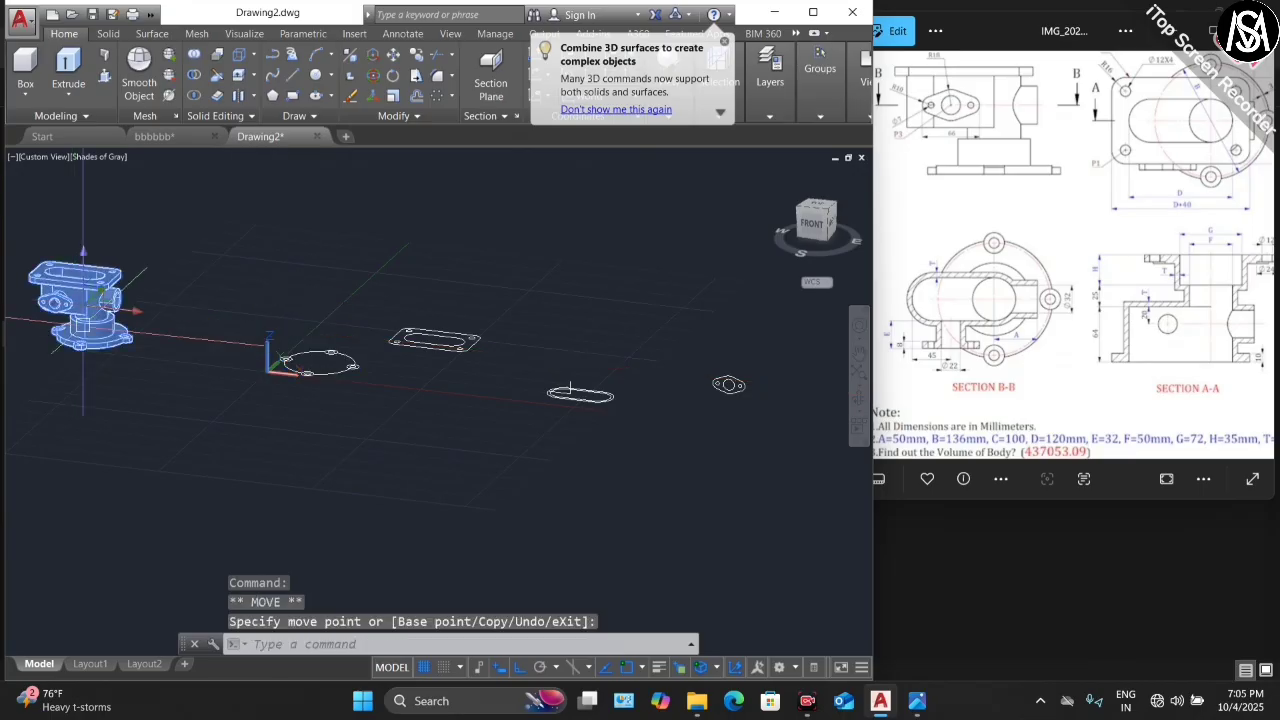
pyautogui.press('Escape')
# - Erase all the leftover 2D profiles beside the solid body
pyautogui.click(764, 323)
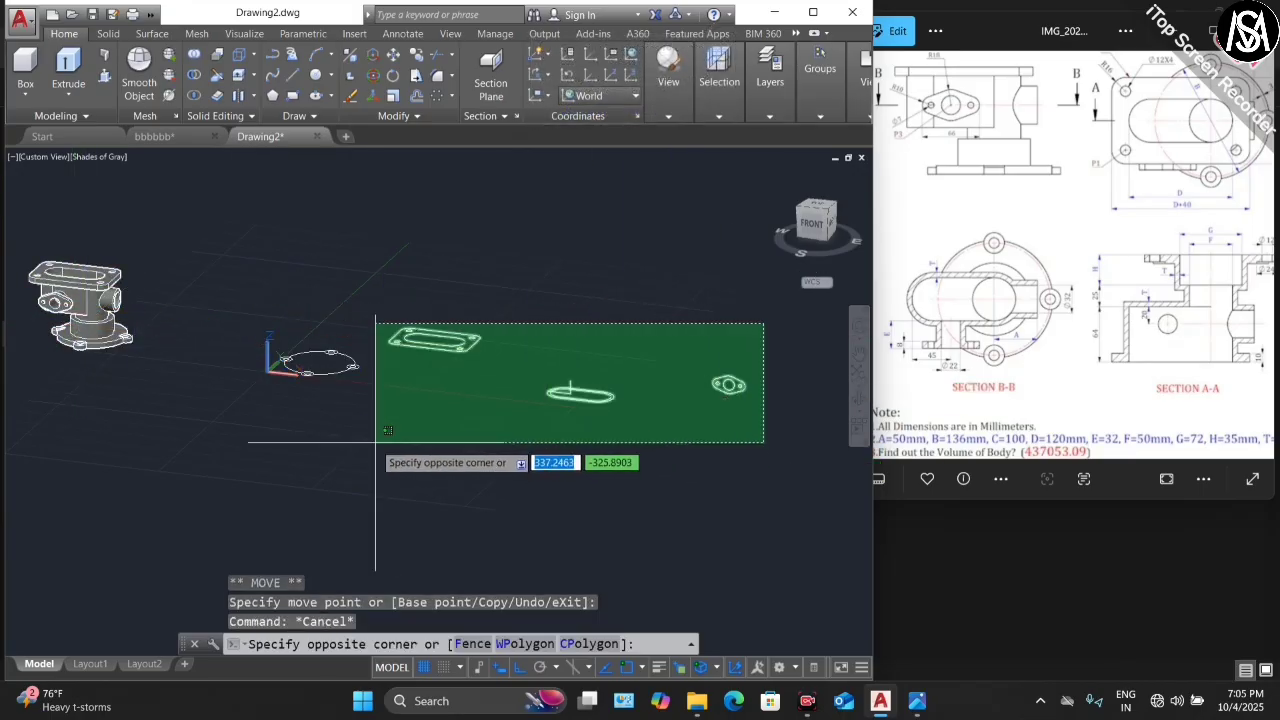
pyautogui.click(255, 435)
pyautogui.press('Delete')
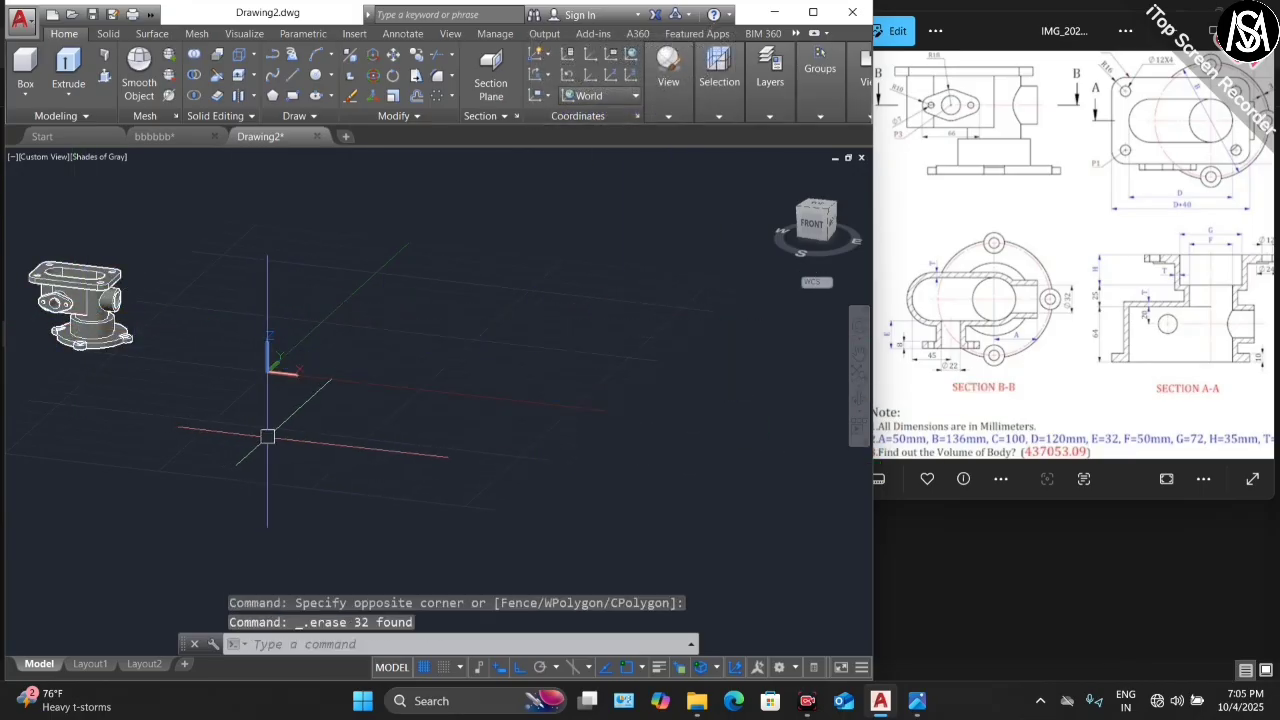
# - Turn off the drawing grid and set the UCS to World
pyautogui.scroll(-2, 543, 480)
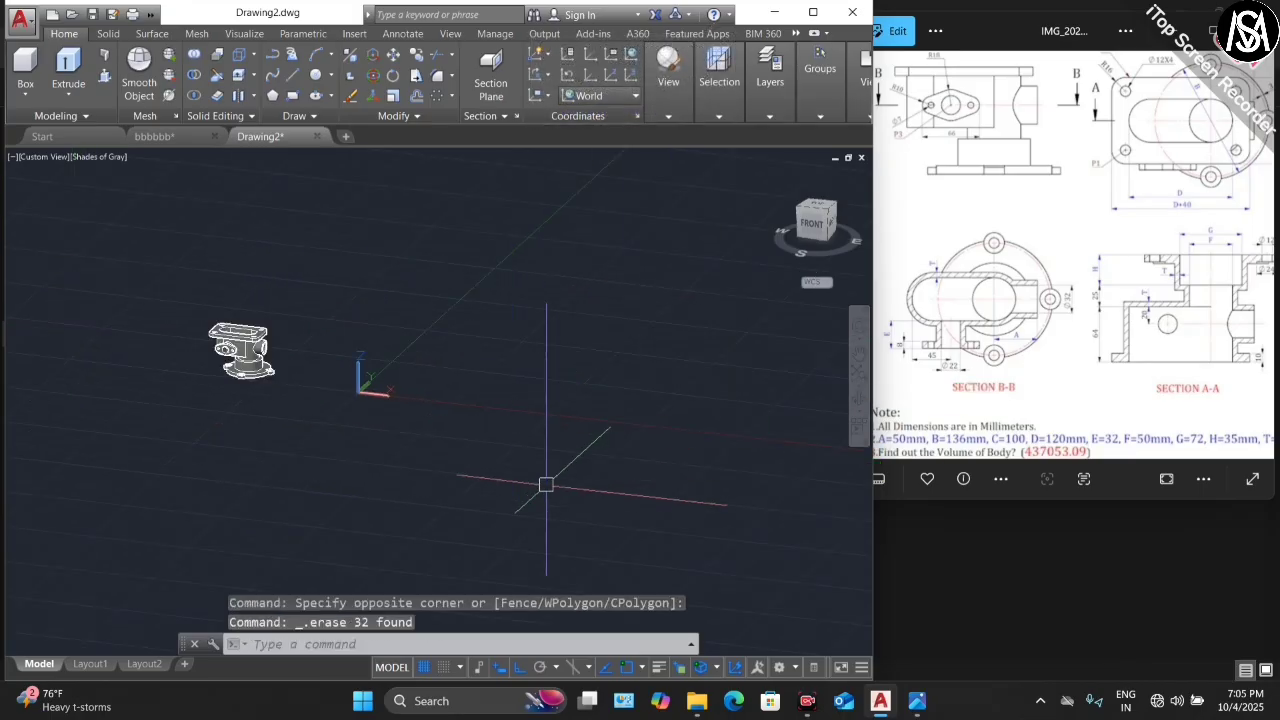
pyautogui.click(424, 667)
pyautogui.scroll(3, 191, 380)
pyautogui.scroll(-2, 301, 293)
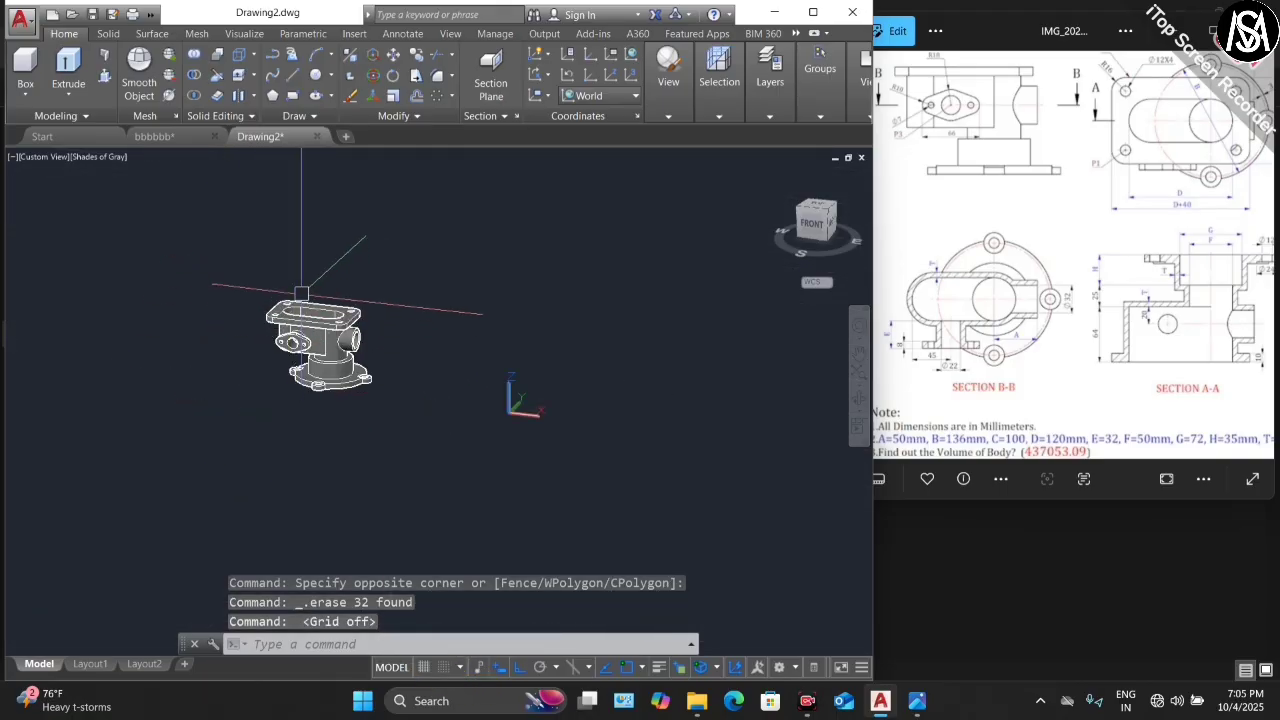
pyautogui.scroll(5, 298, 310)
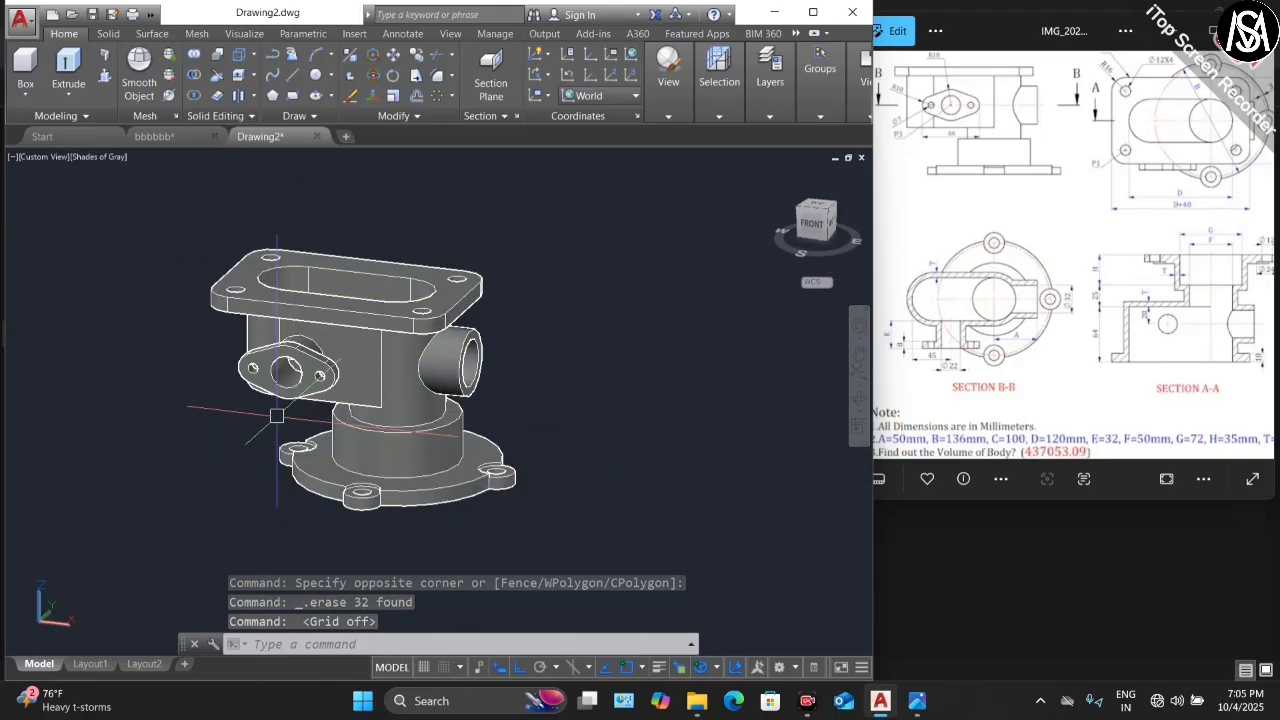
pyautogui.write('ucs')
pyautogui.press('Return')
pyautogui.press('Escape')
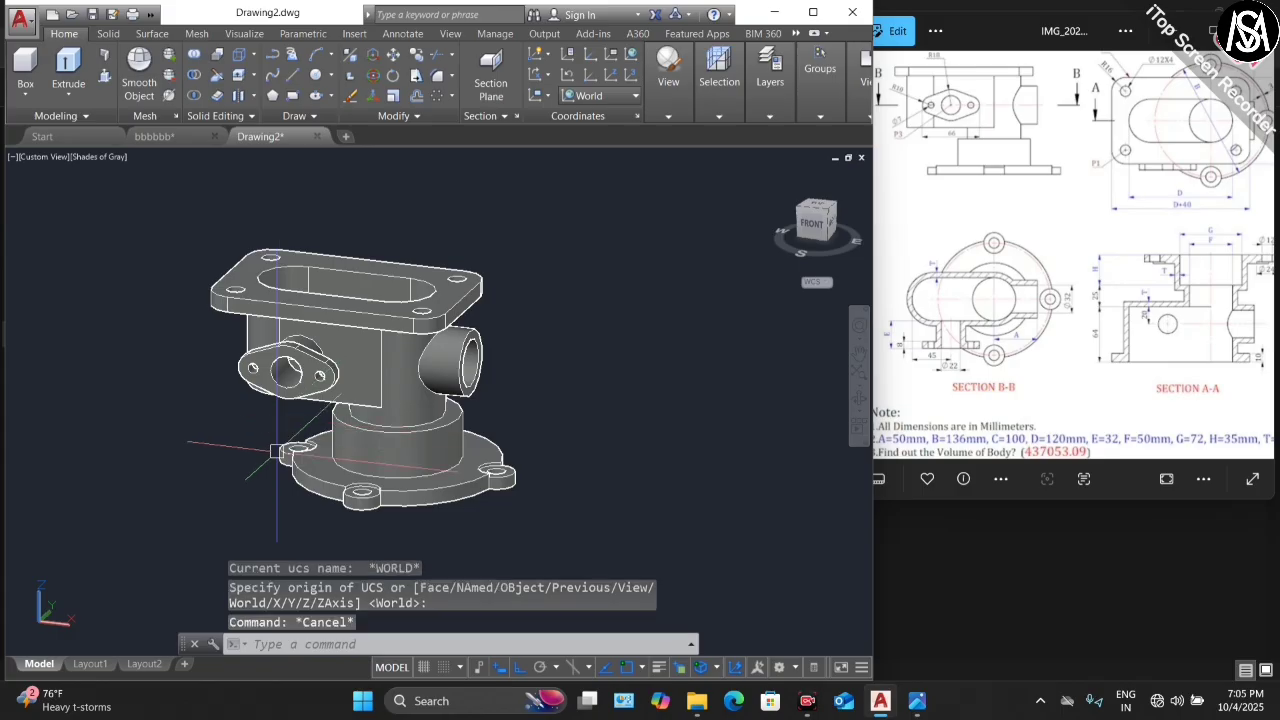
# - Maximize the drawing window and display the body in the Realistic visual style
pyautogui.keyDown('shift'); pyautogui.moveTo(623, 463); pyautogui.dragTo(407, 677, button='middle'); pyautogui.keyUp('shift')
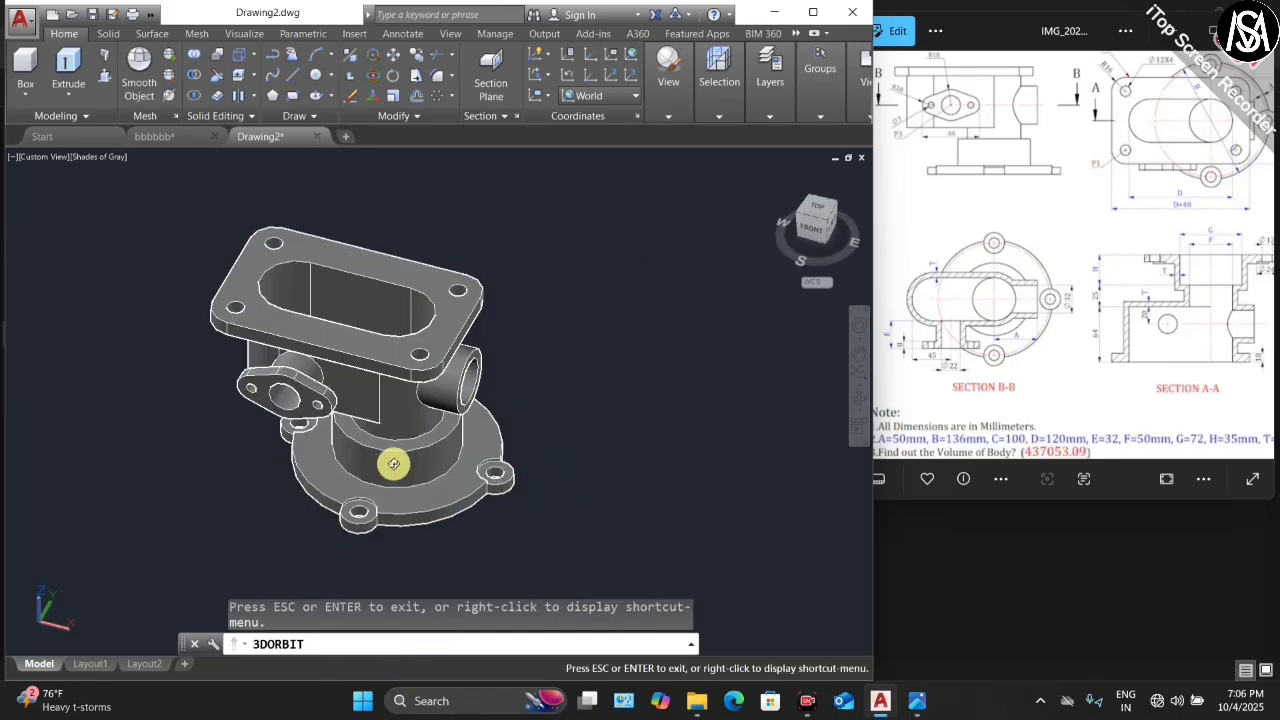
pyautogui.keyDown('shift'); pyautogui.moveTo(393, 463); pyautogui.dragTo(395, 457, button='middle'); pyautogui.keyUp('shift')
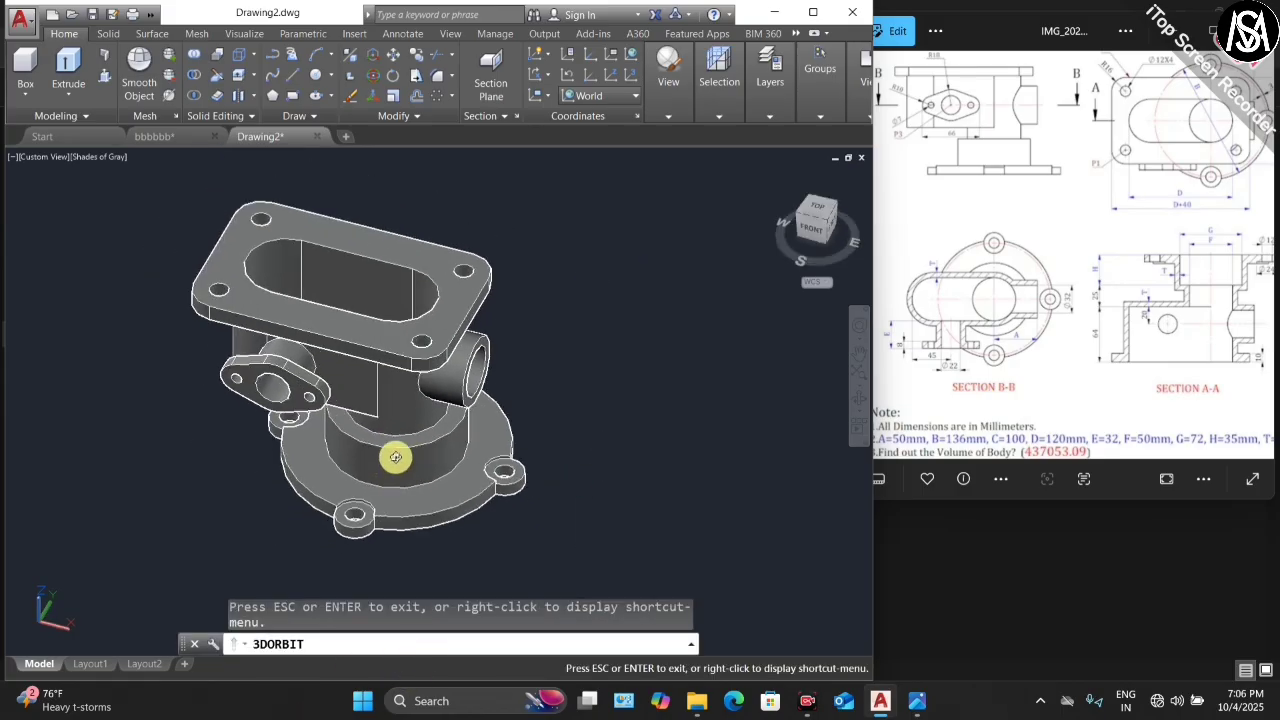
pyautogui.click(813, 13)
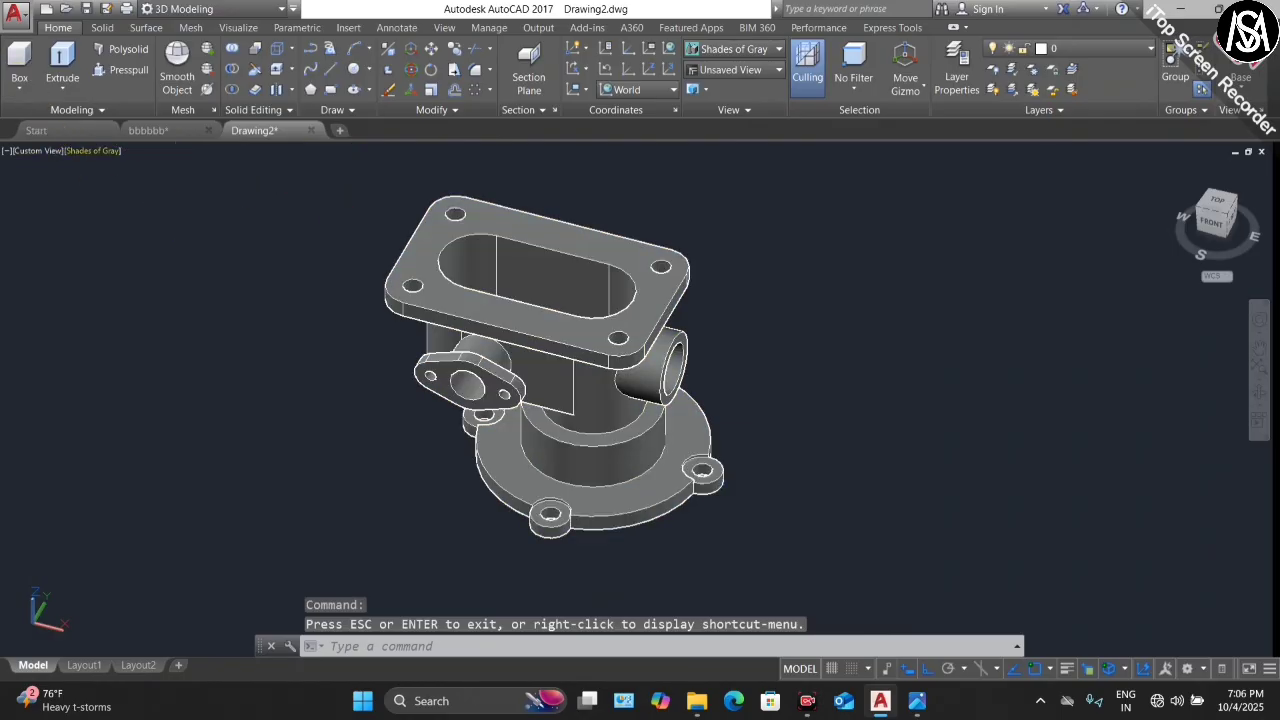
pyautogui.click(86, 155)
pyautogui.click(132, 245)
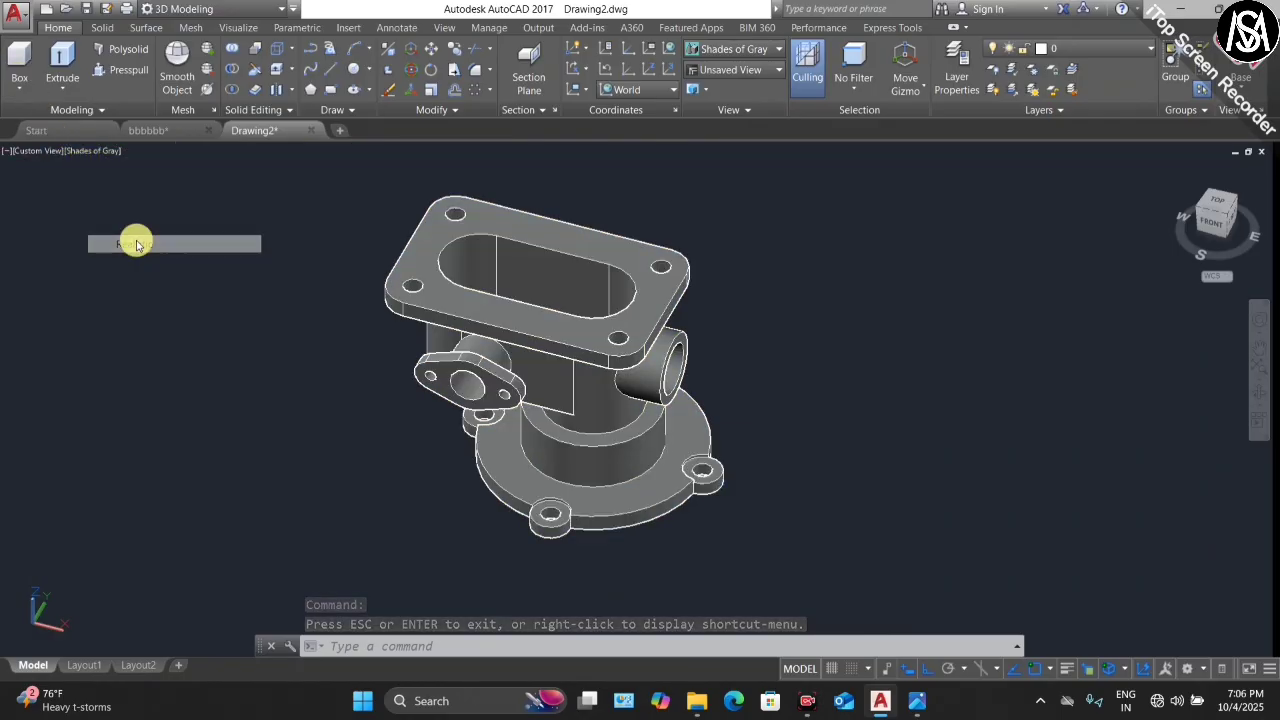
# - Set the solid body's color property to Yellow and deselect the body
pyautogui.click(633, 343)
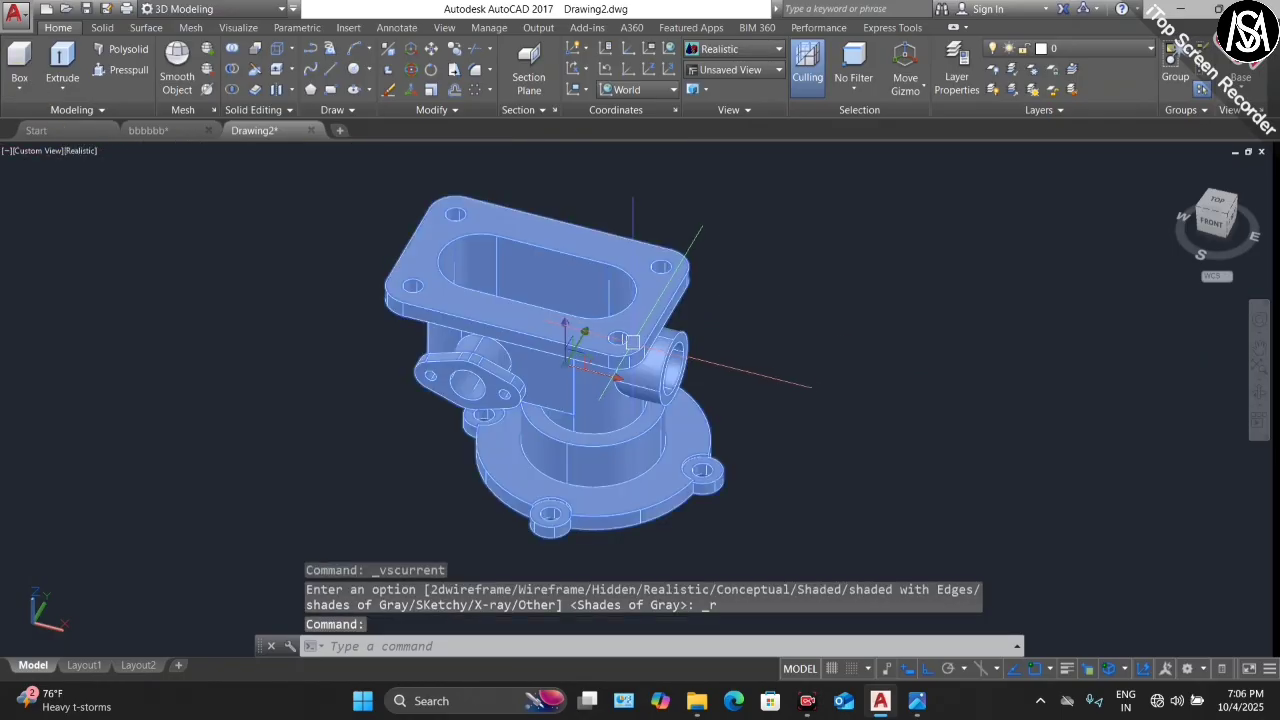
pyautogui.rightClick(749, 278)
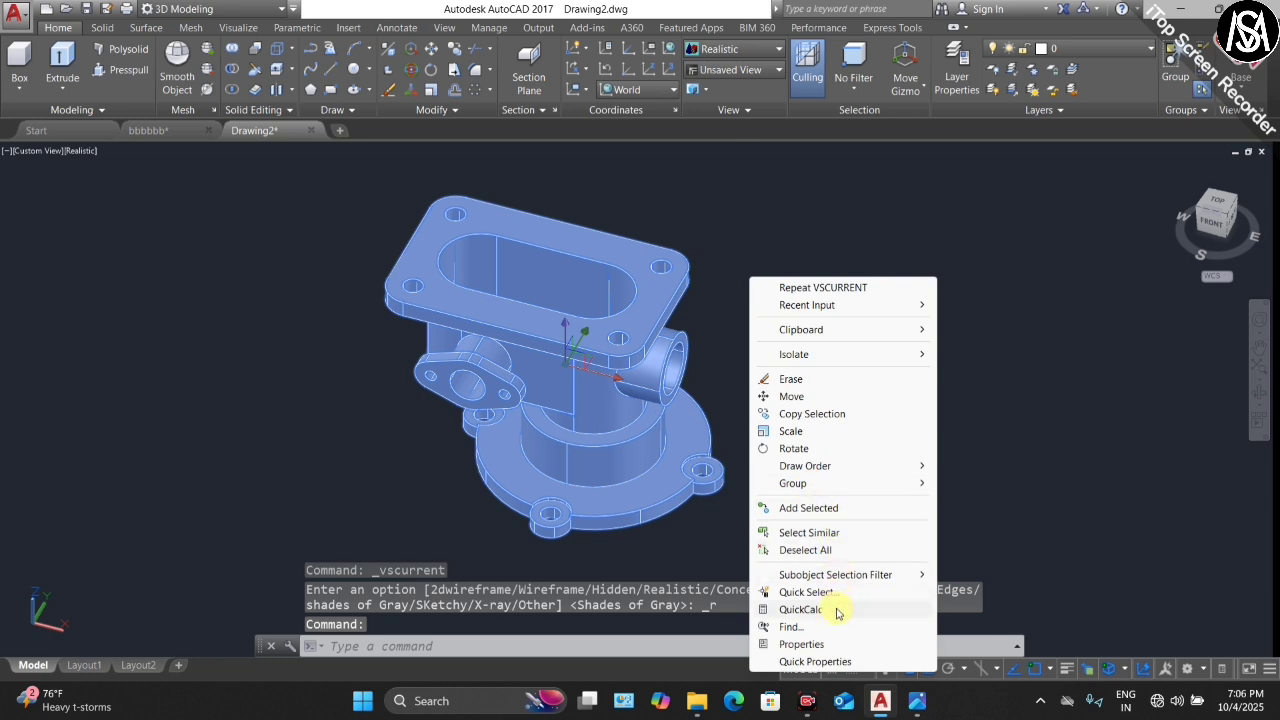
pyautogui.click(824, 645)
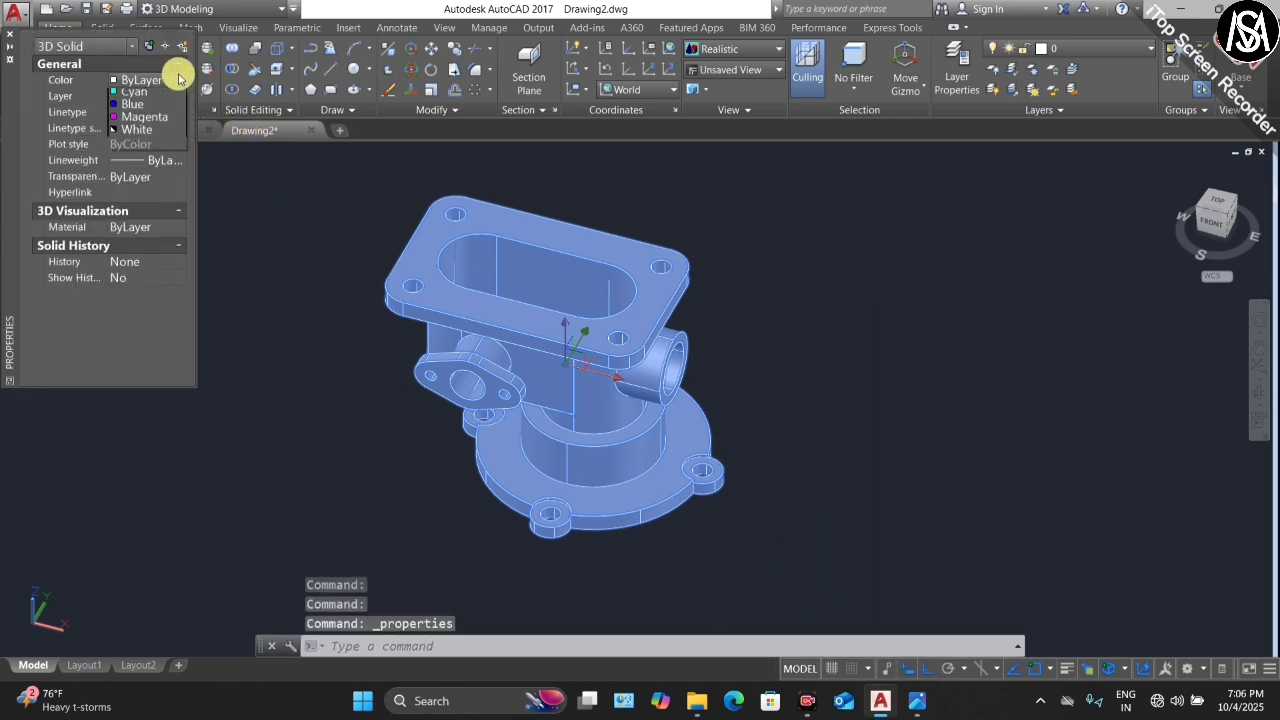
pyautogui.click(171, 129)
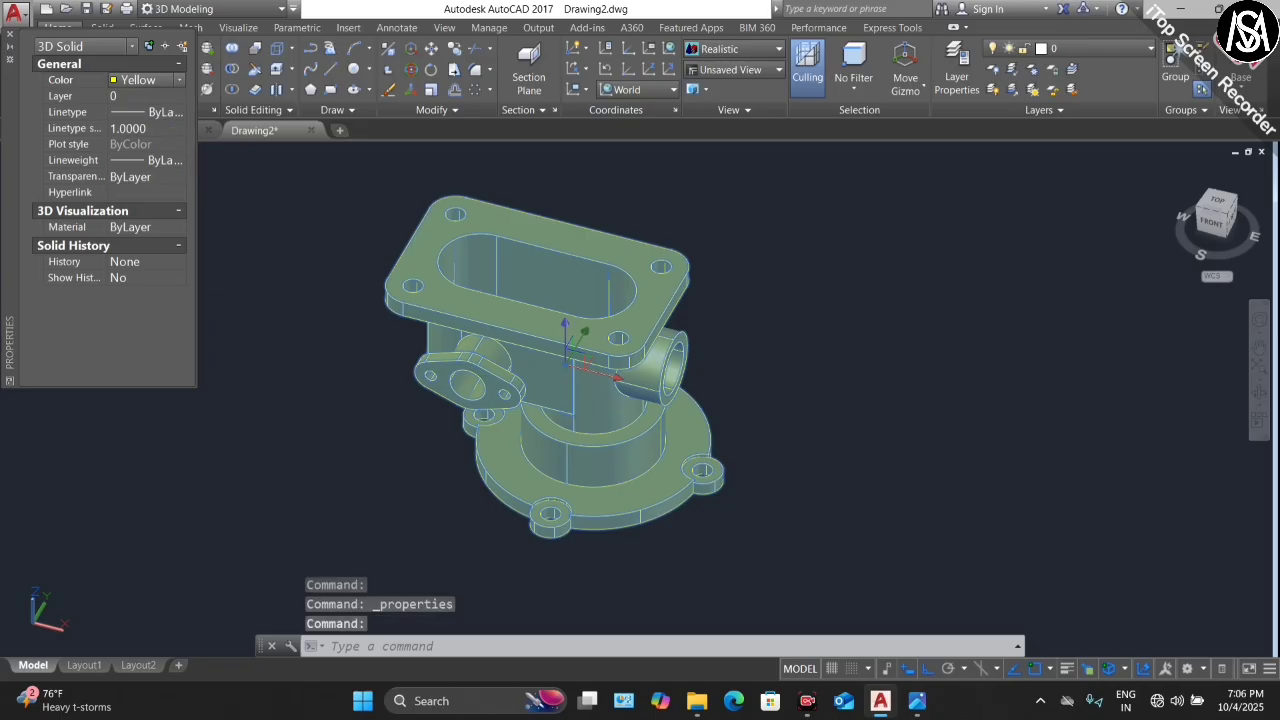
pyautogui.click(11, 41)
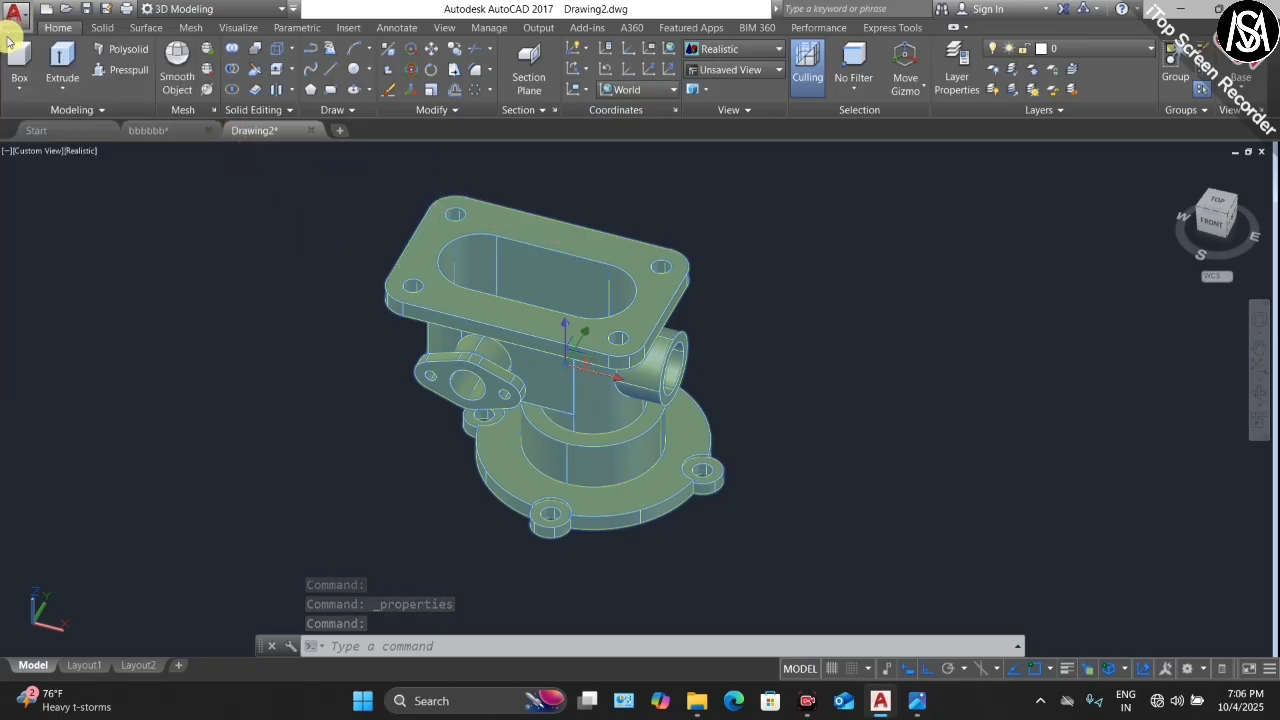
pyautogui.press('Escape')
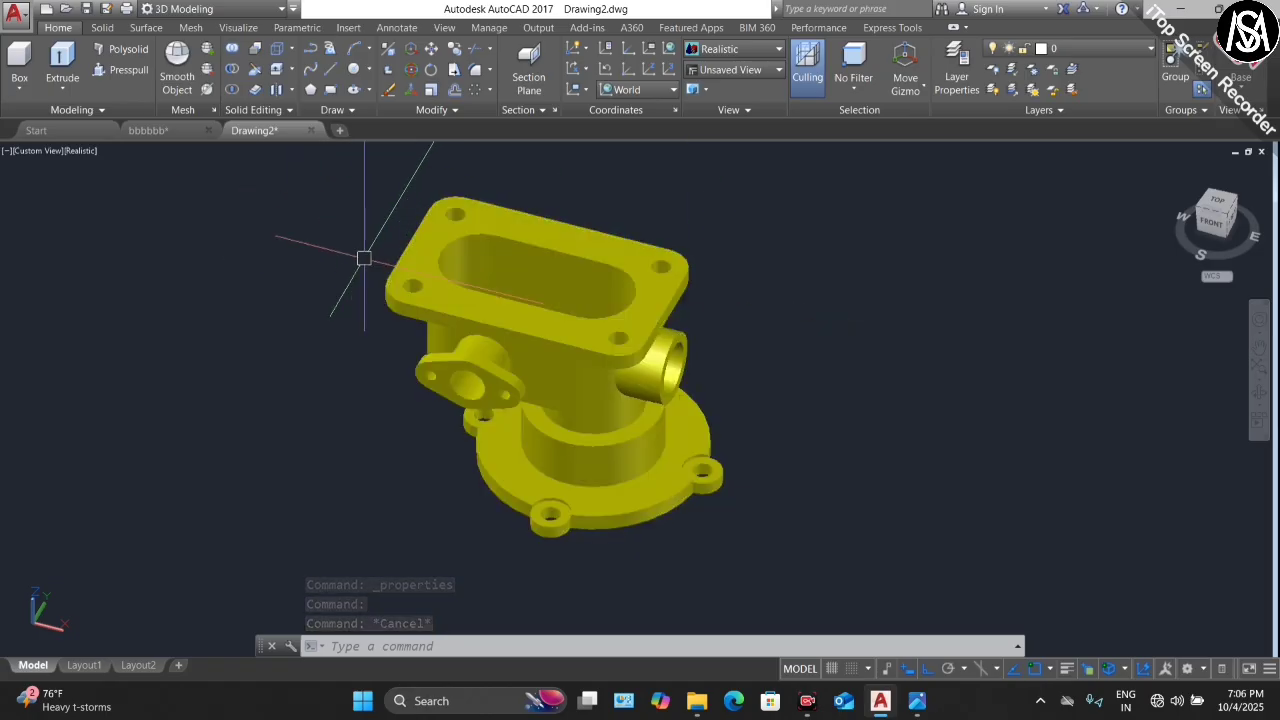
pyautogui.write('m')
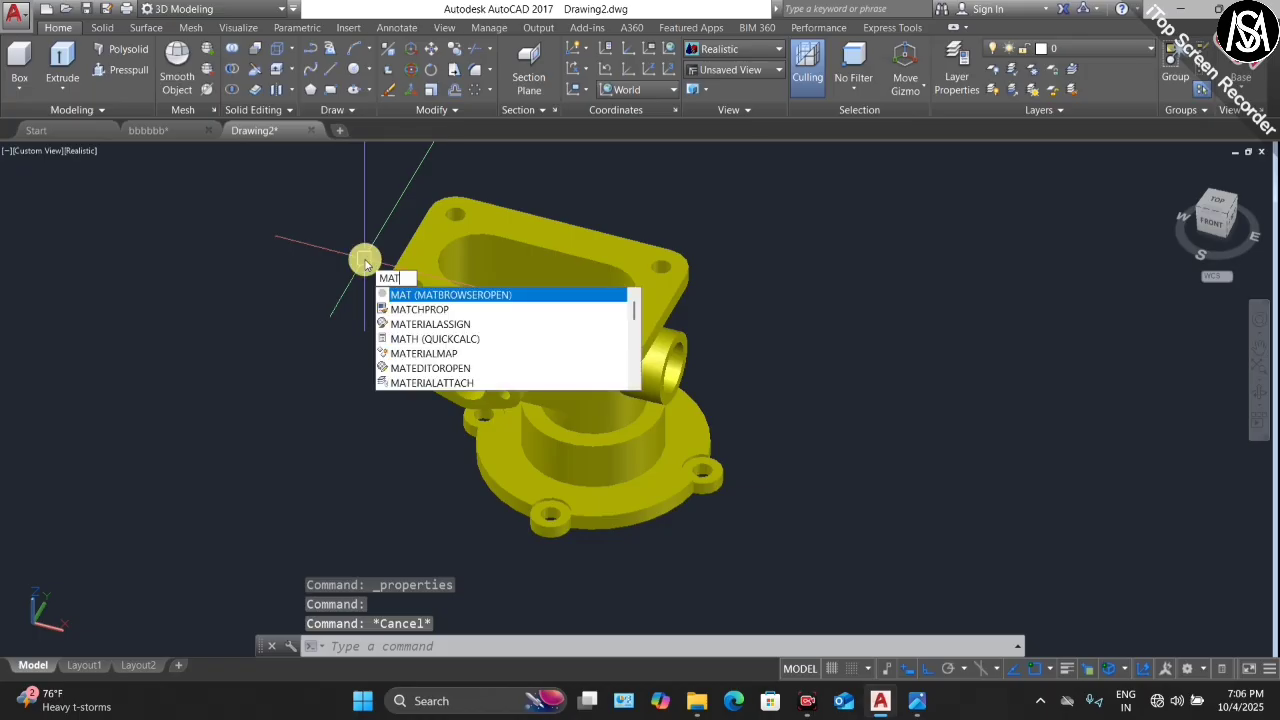
pyautogui.press('Return')
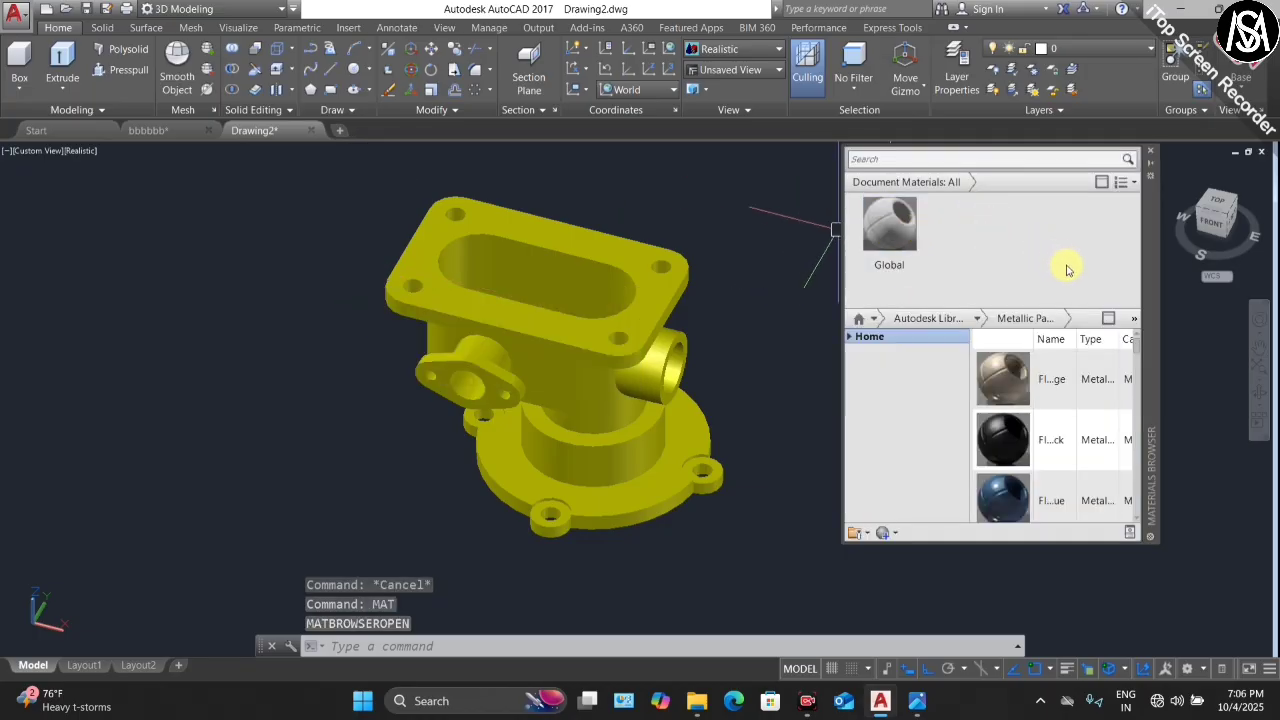
pyautogui.click(980, 319)
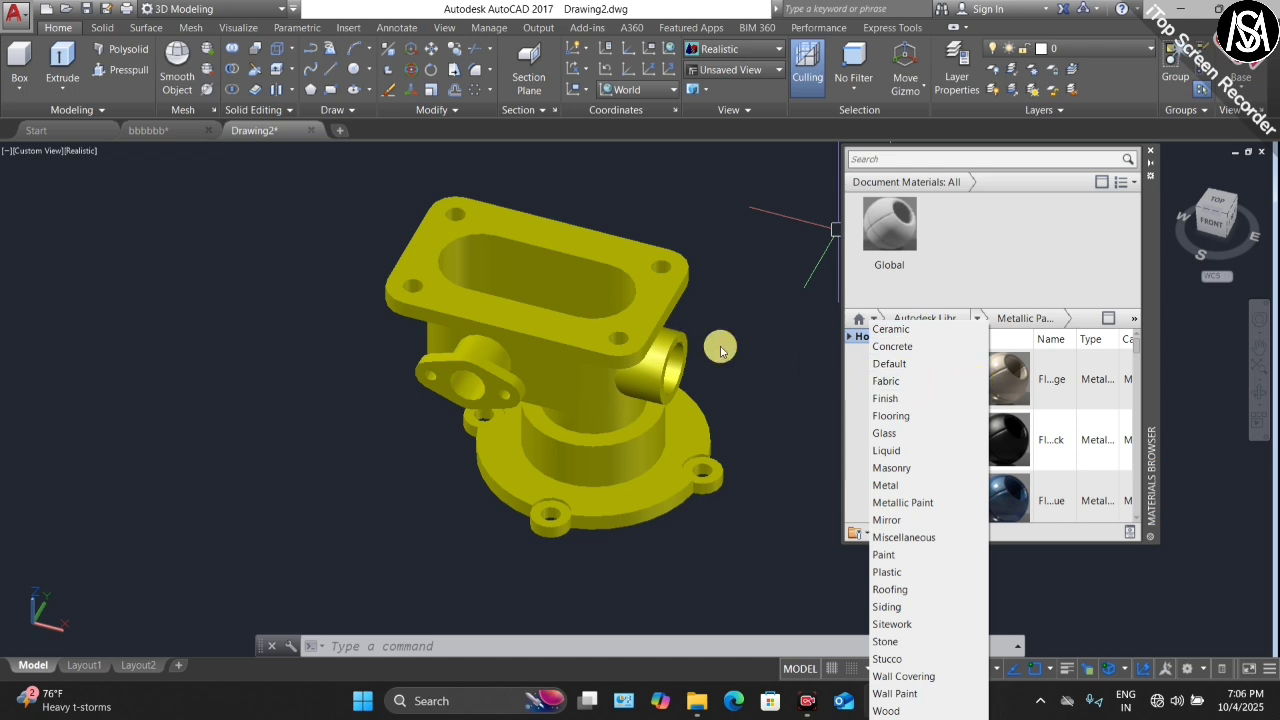
pyautogui.click(1150, 156)
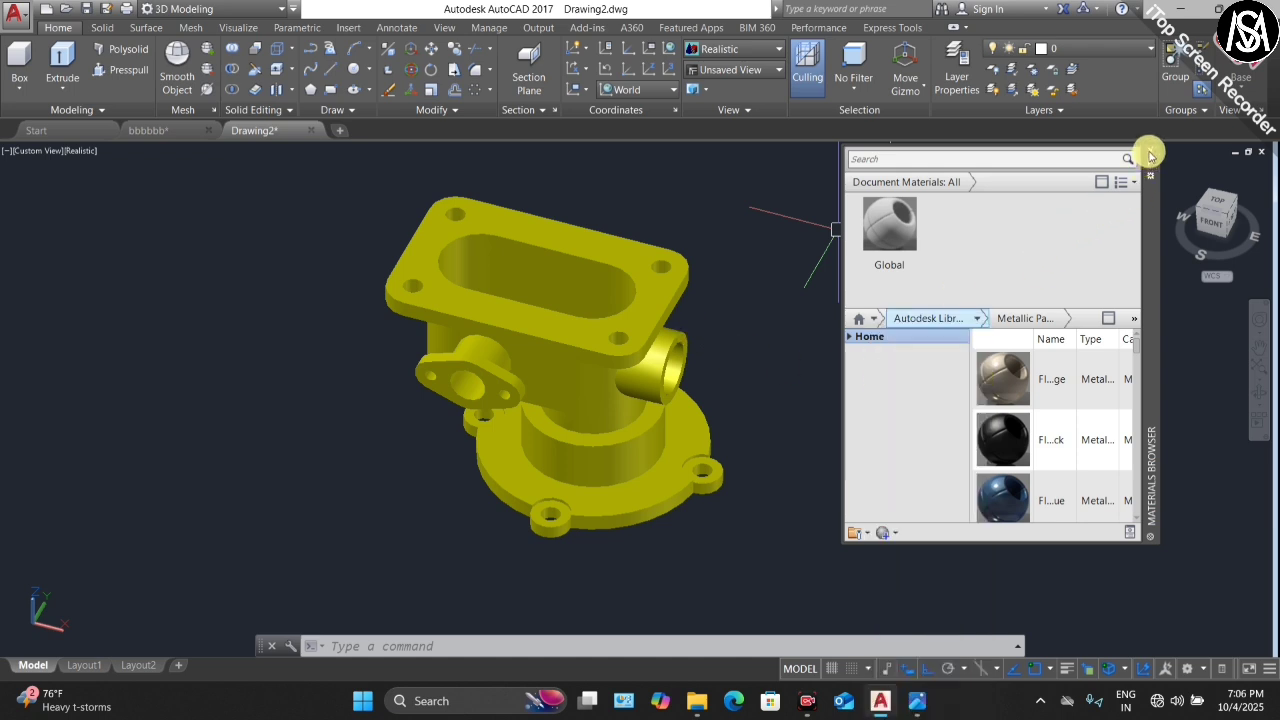
pyautogui.click(1151, 156)
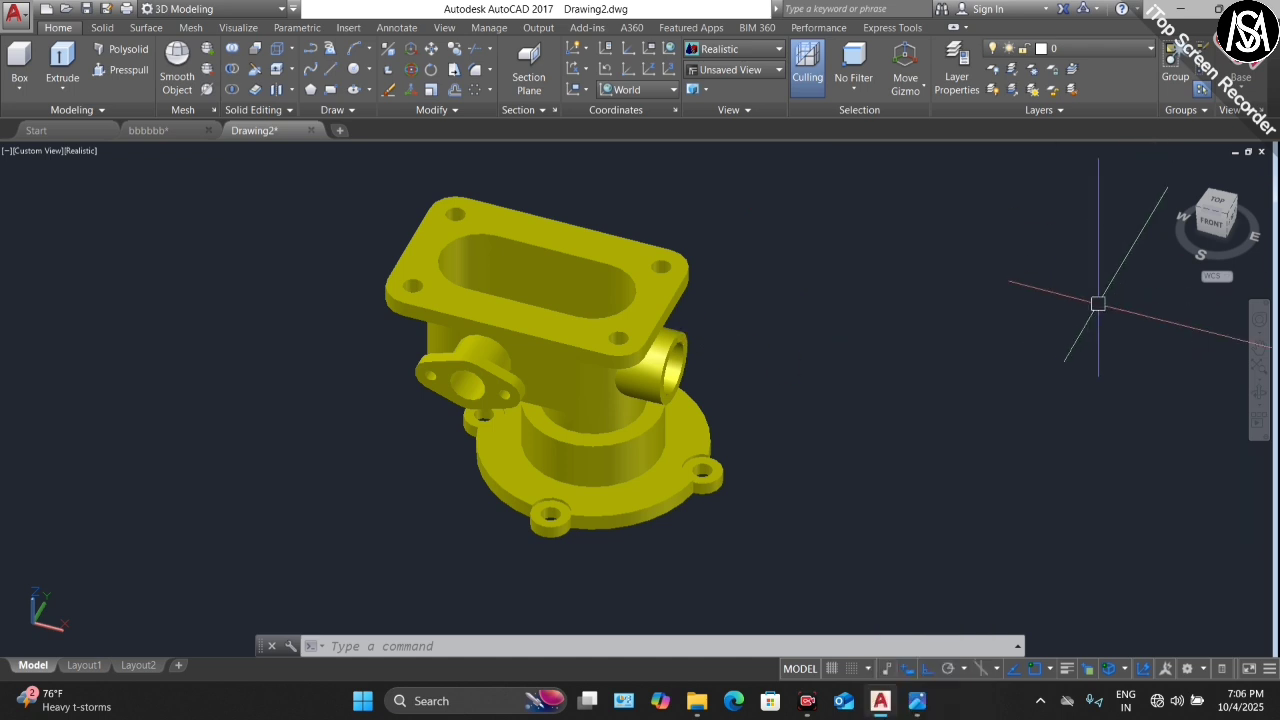
# - Examine the finished yellow body from all sides, including the slotted top flange, side ports, back and underside of the round base
pyautogui.click(1262, 390)
pyautogui.moveTo(957, 403); pyautogui.dragTo(693, 268)
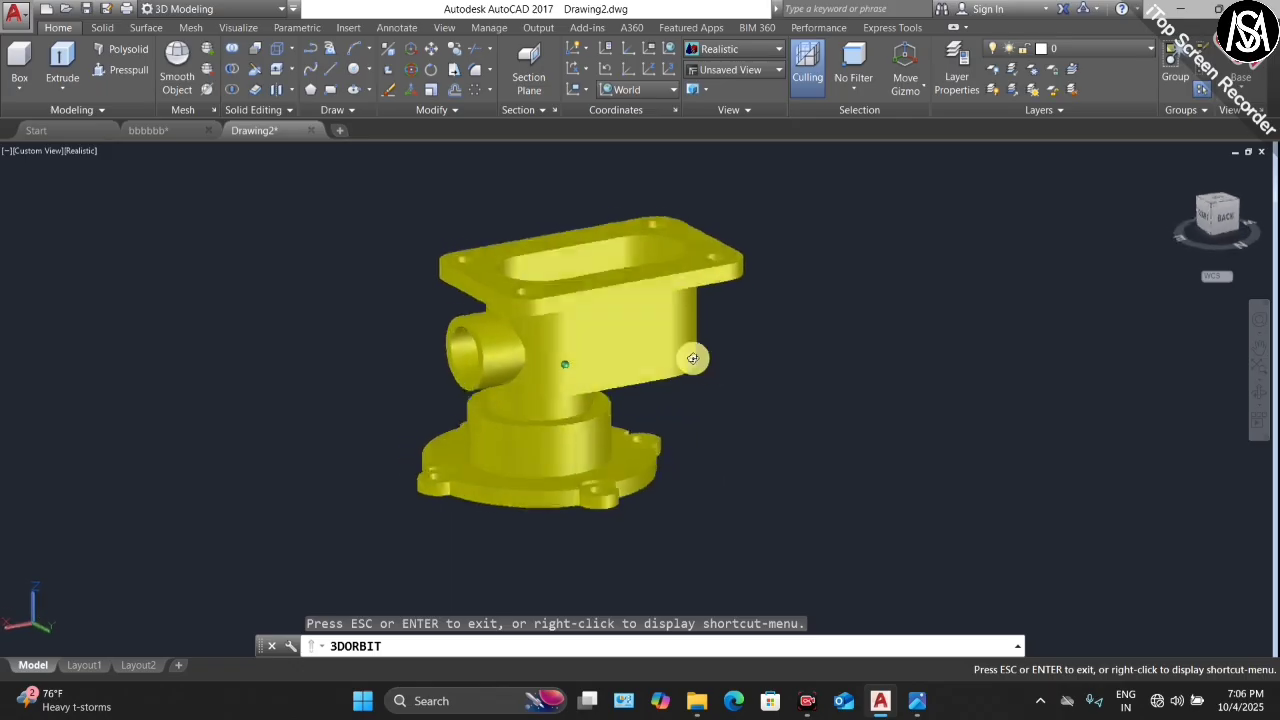
pyautogui.moveTo(693, 358); pyautogui.dragTo(617, 377)
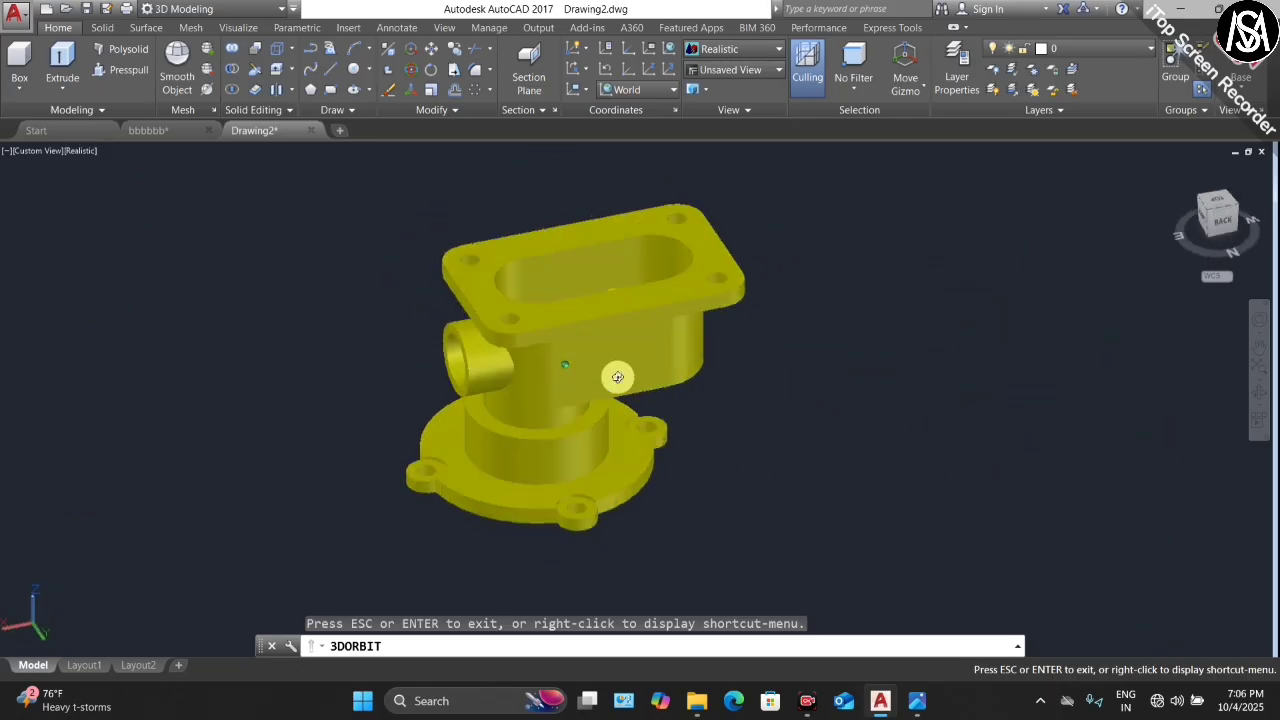
pyautogui.moveTo(480, 346); pyautogui.dragTo(853, 500)
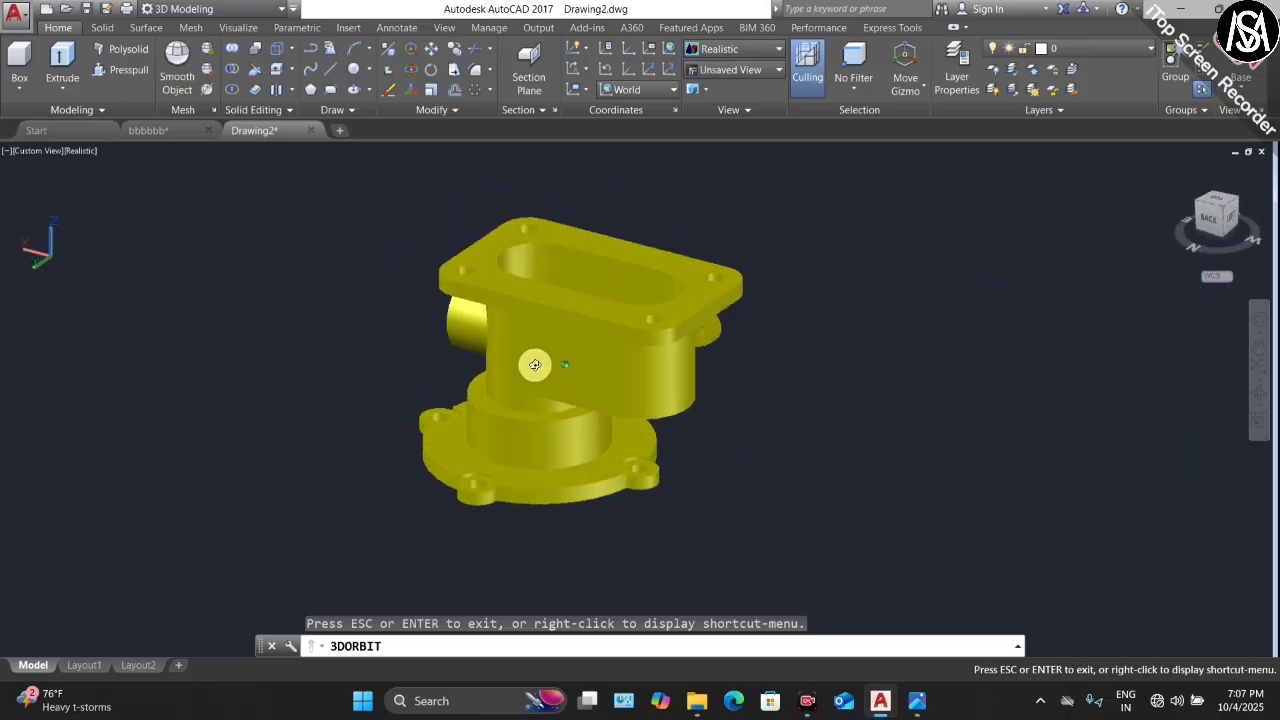
pyautogui.moveTo(900, 357); pyautogui.dragTo(531, 300)
pyautogui.moveTo(613, 358); pyautogui.dragTo(1024, 408)
pyautogui.moveTo(924, 465); pyautogui.dragTo(712, 354)
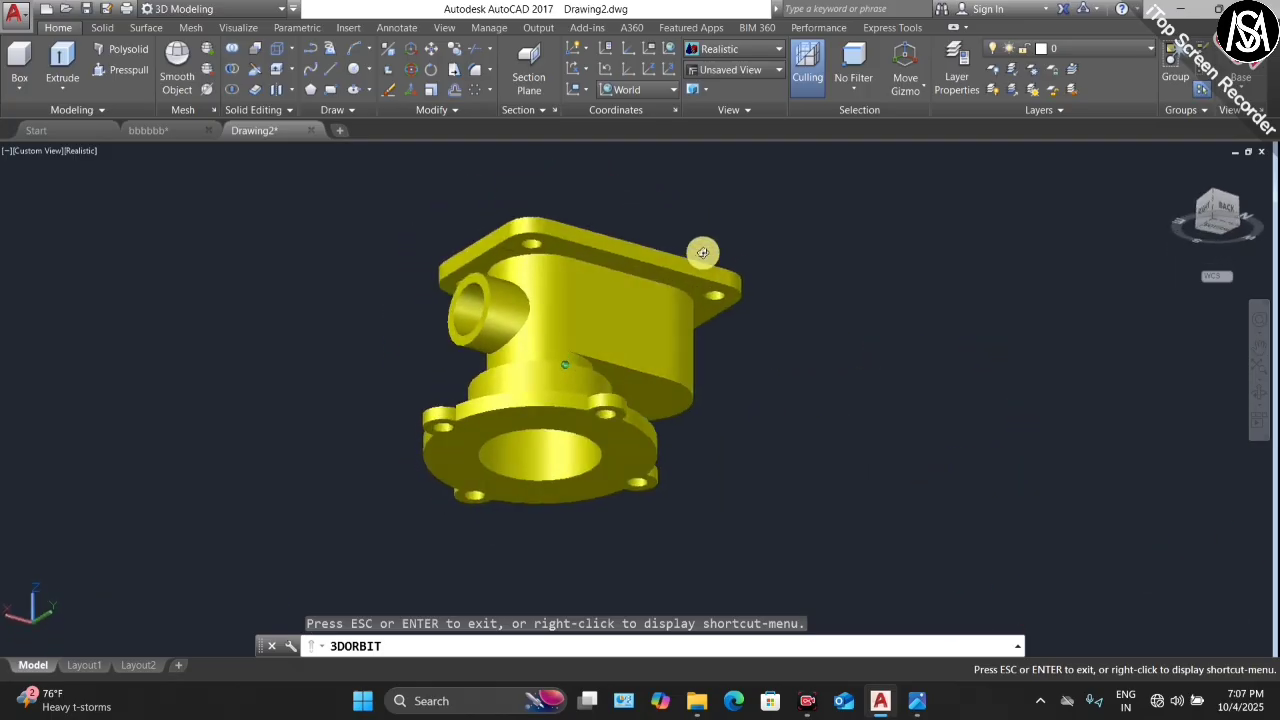
pyautogui.moveTo(703, 252); pyautogui.dragTo(964, 392)
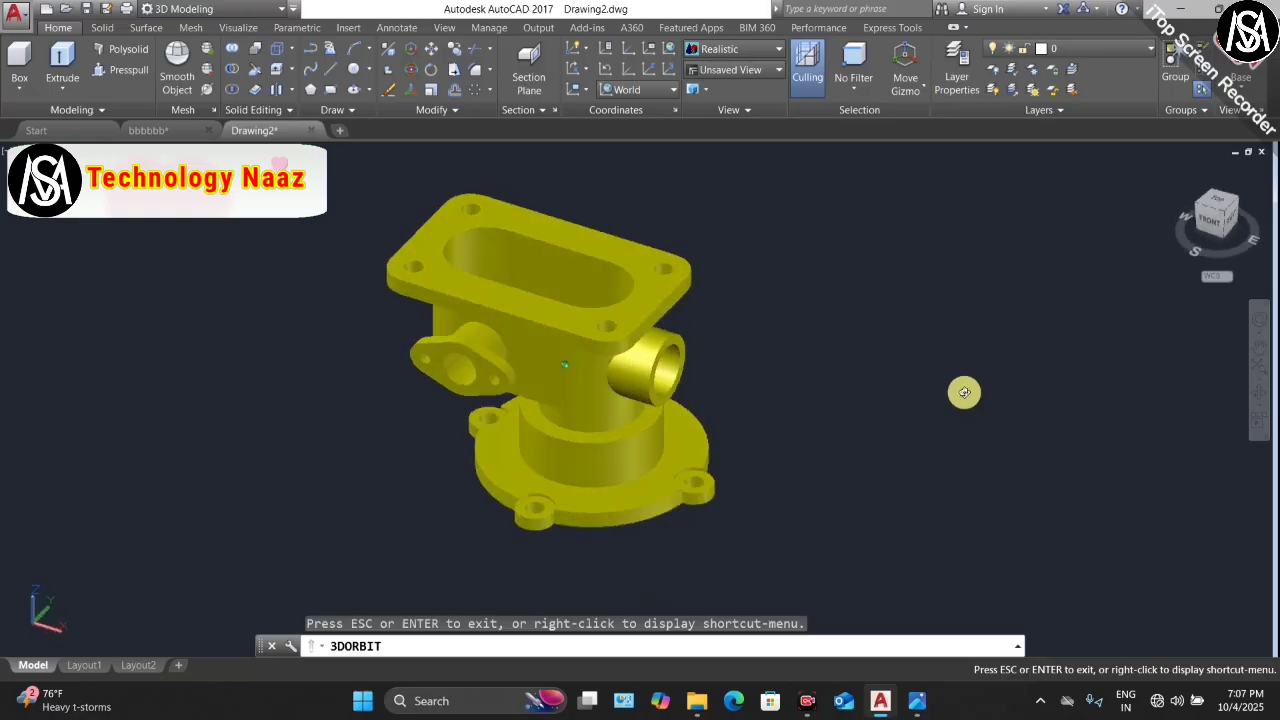
pyautogui.moveTo(577, 380); pyautogui.dragTo(675, 410)
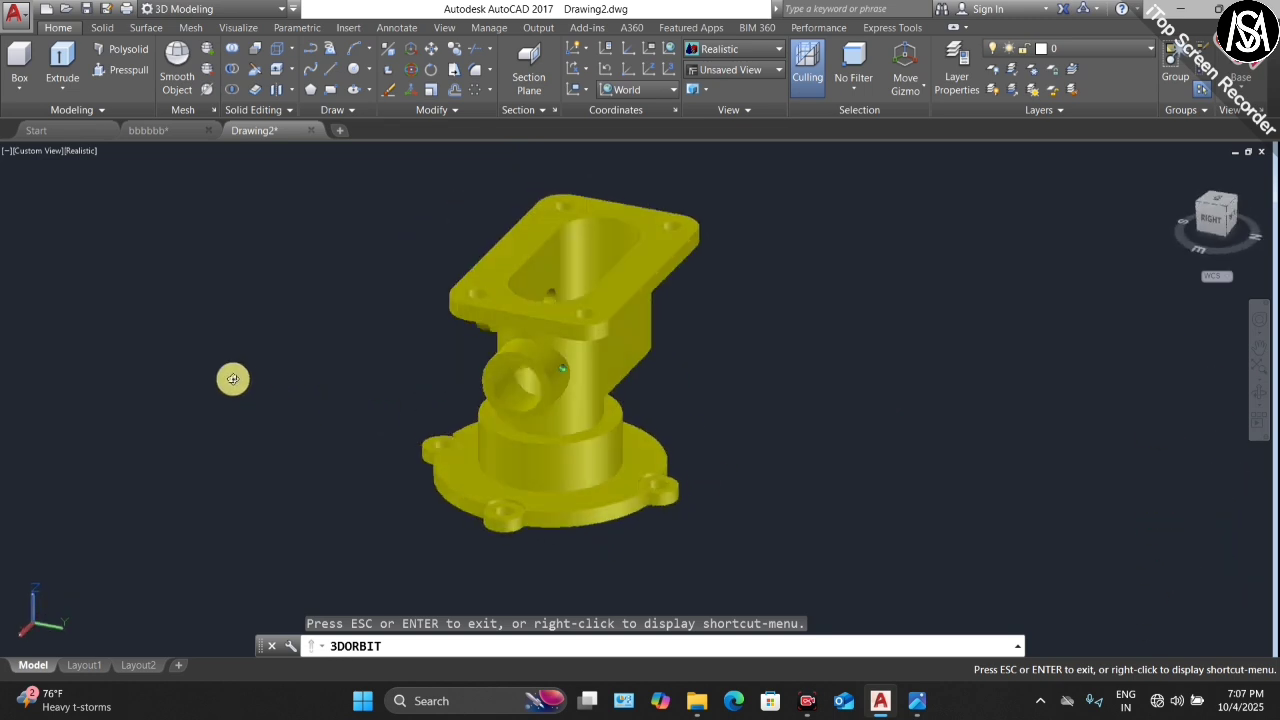
pyautogui.moveTo(232, 378); pyautogui.dragTo(448, 385)
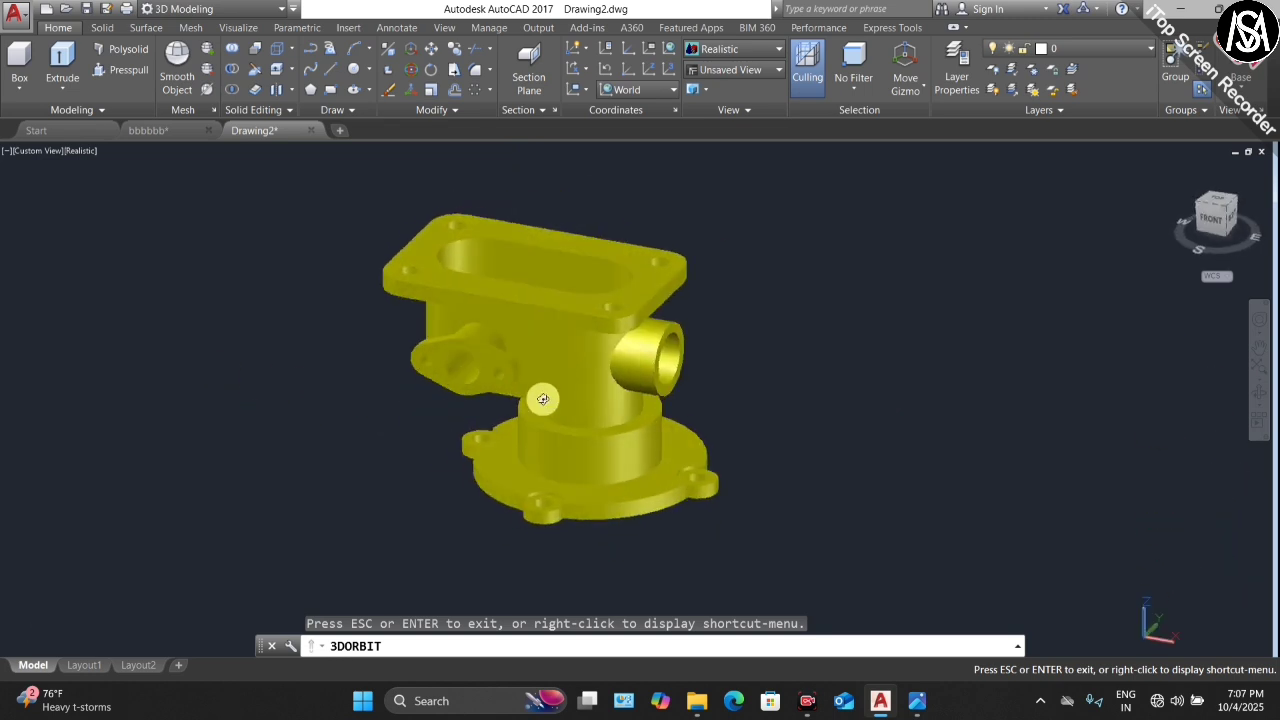
pyautogui.moveTo(542, 399); pyautogui.dragTo(570, 385)
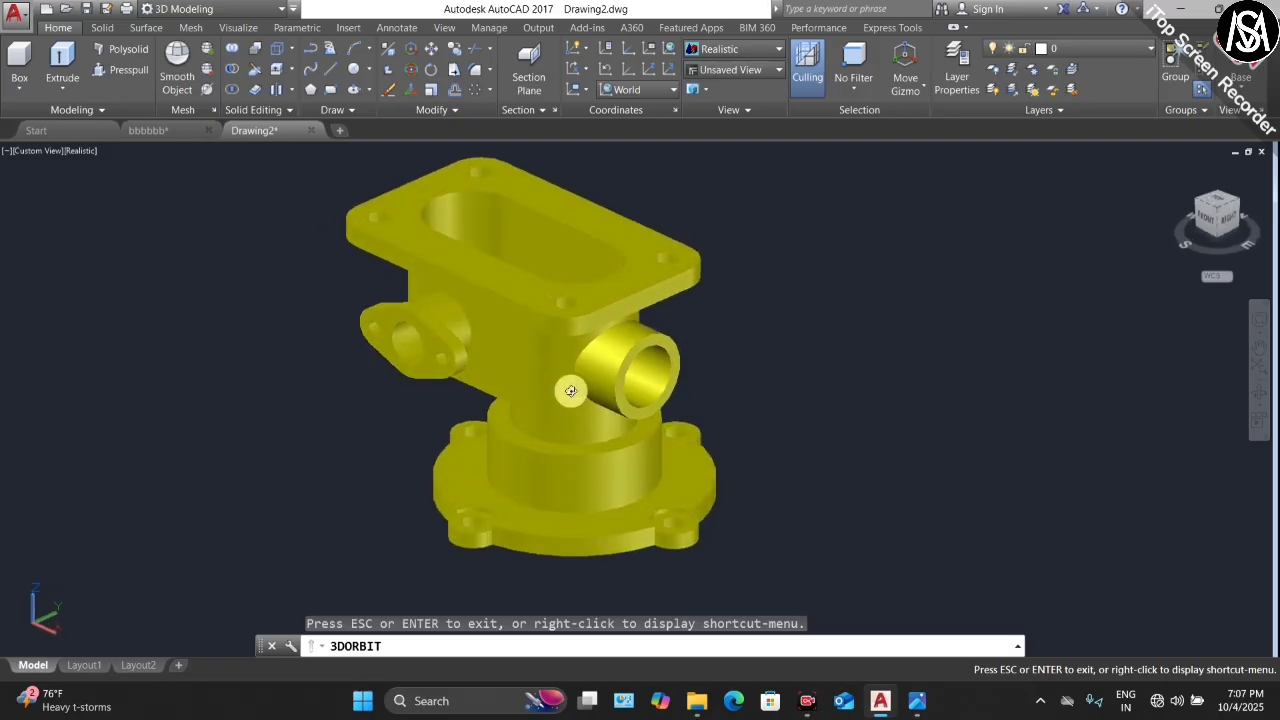